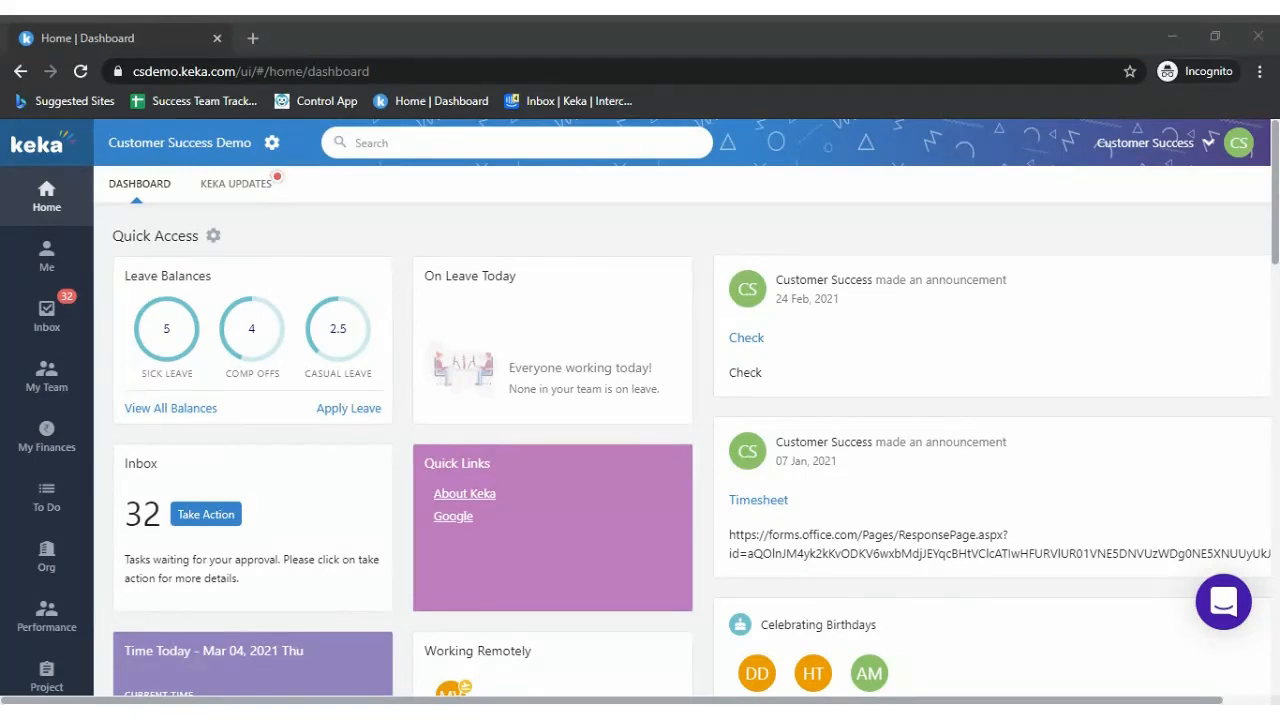
# Open the Leave Types page within the Time Attend leave plans
pyautogui.click(697, 663)
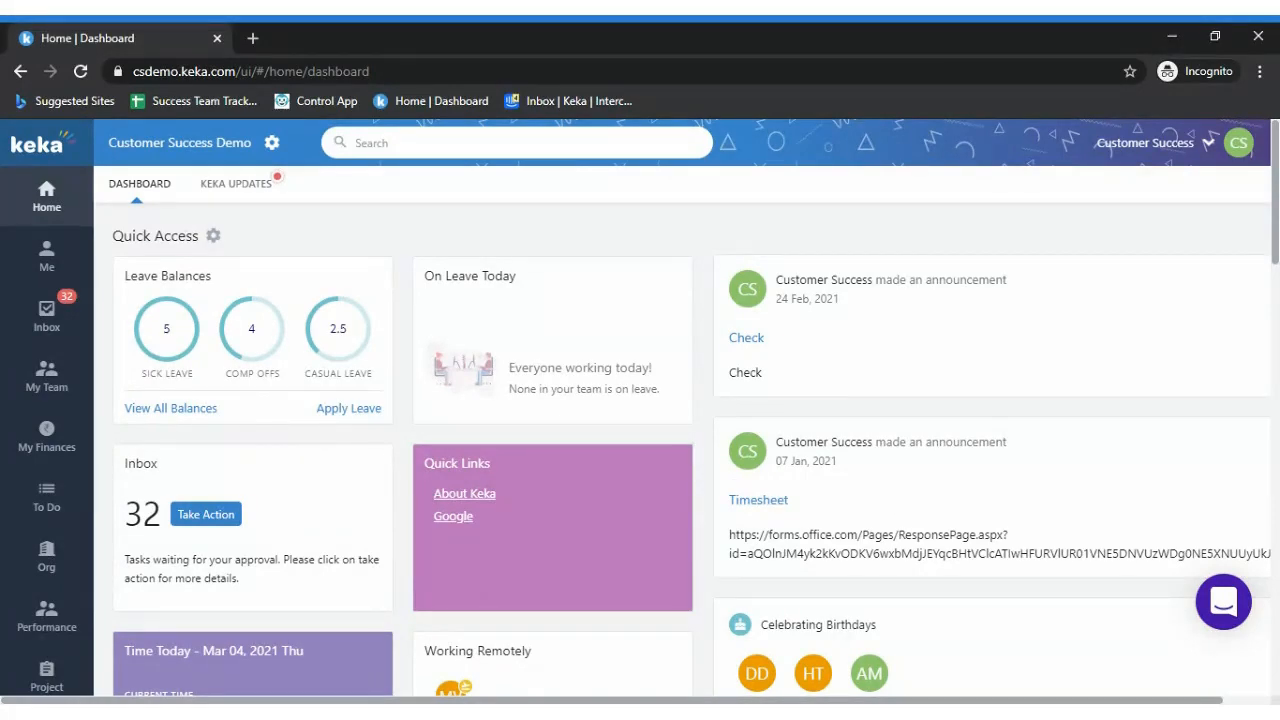
pyautogui.scroll(-1, 1091, 369)
pyautogui.scroll(-1, 640, 420)
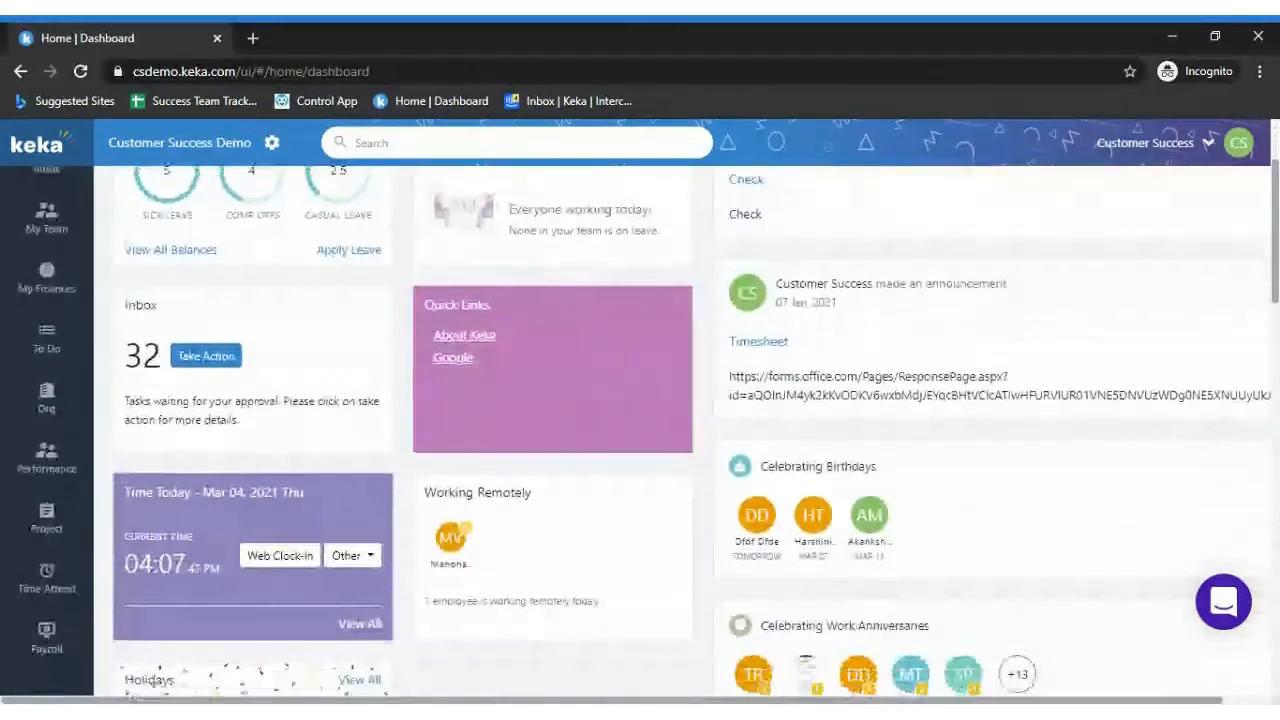
pyautogui.moveTo(57, 572)
pyautogui.moveTo(134, 537)
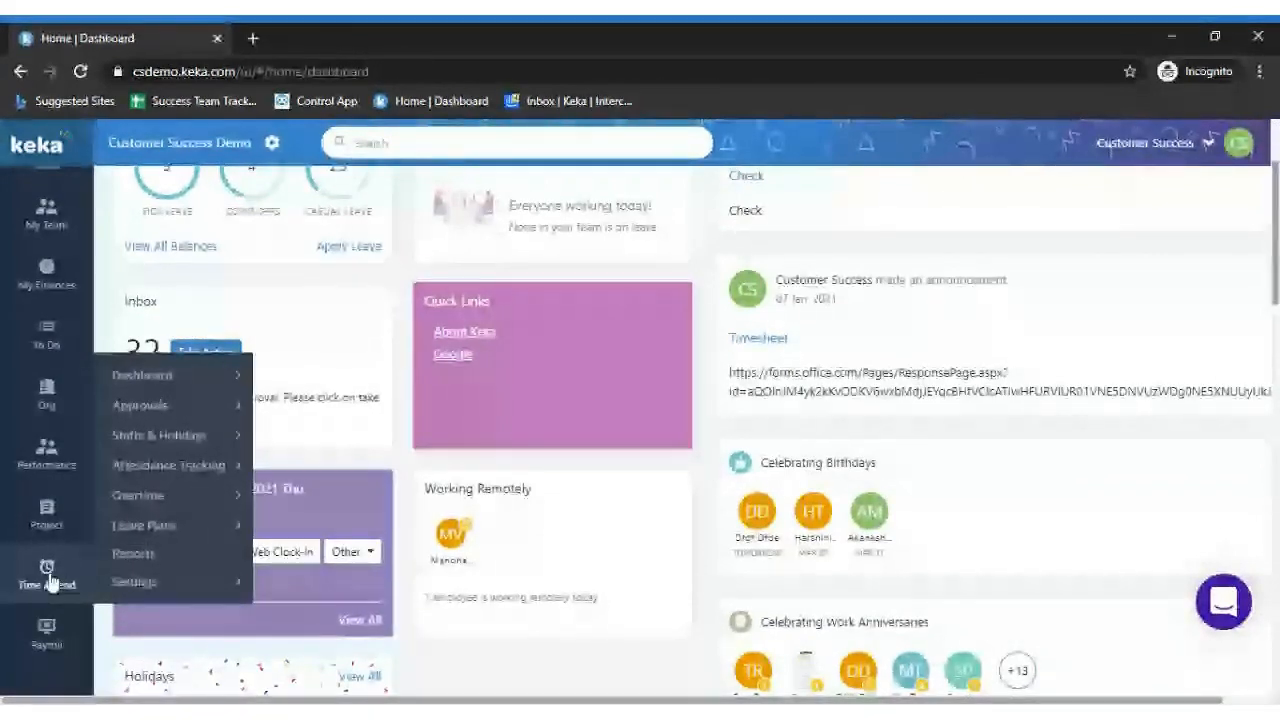
pyautogui.click(147, 533)
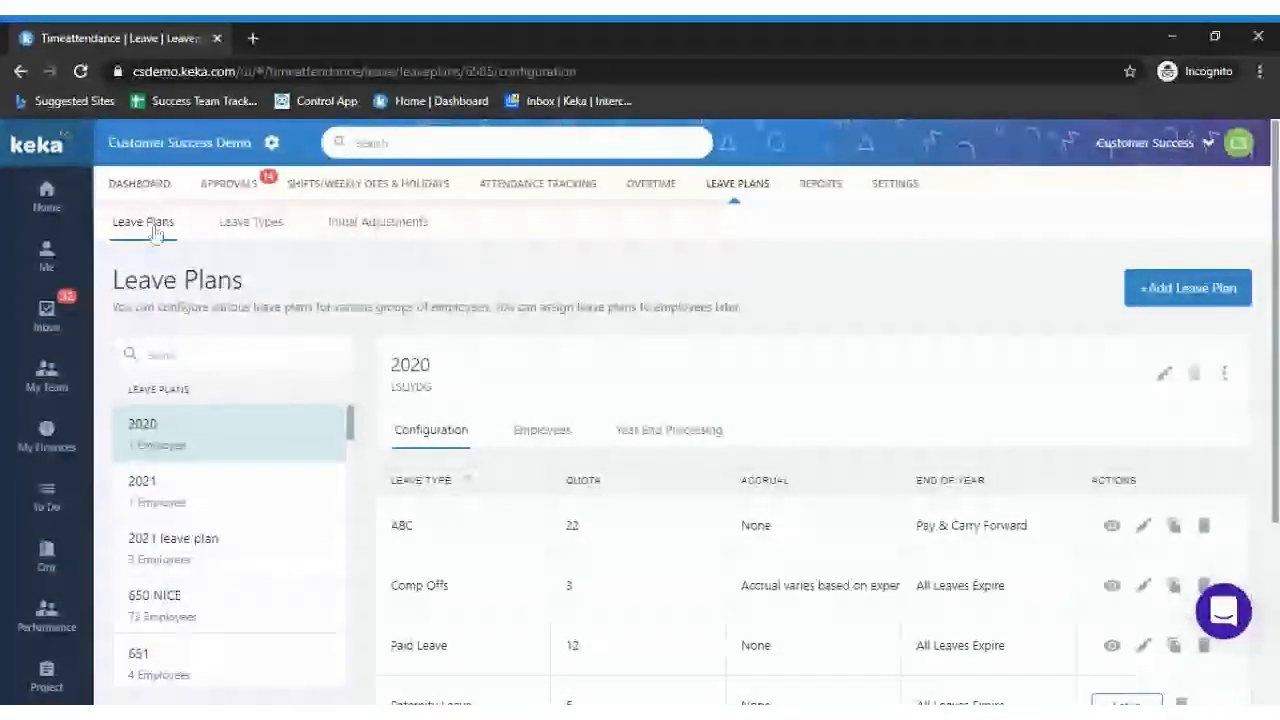
pyautogui.click(255, 223)
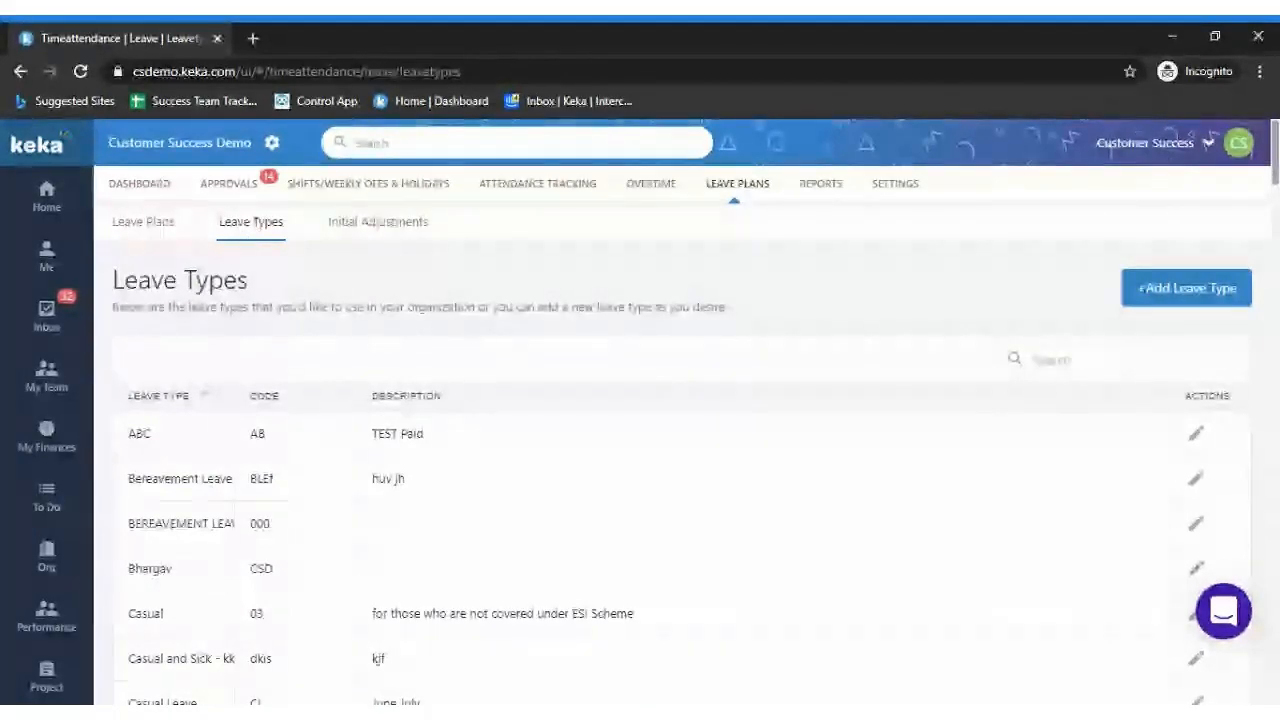
# Look through the list of existing leave types with their codes and descriptions
pyautogui.scroll(-3, 418, 270)
pyautogui.scroll(-5, 418, 280)
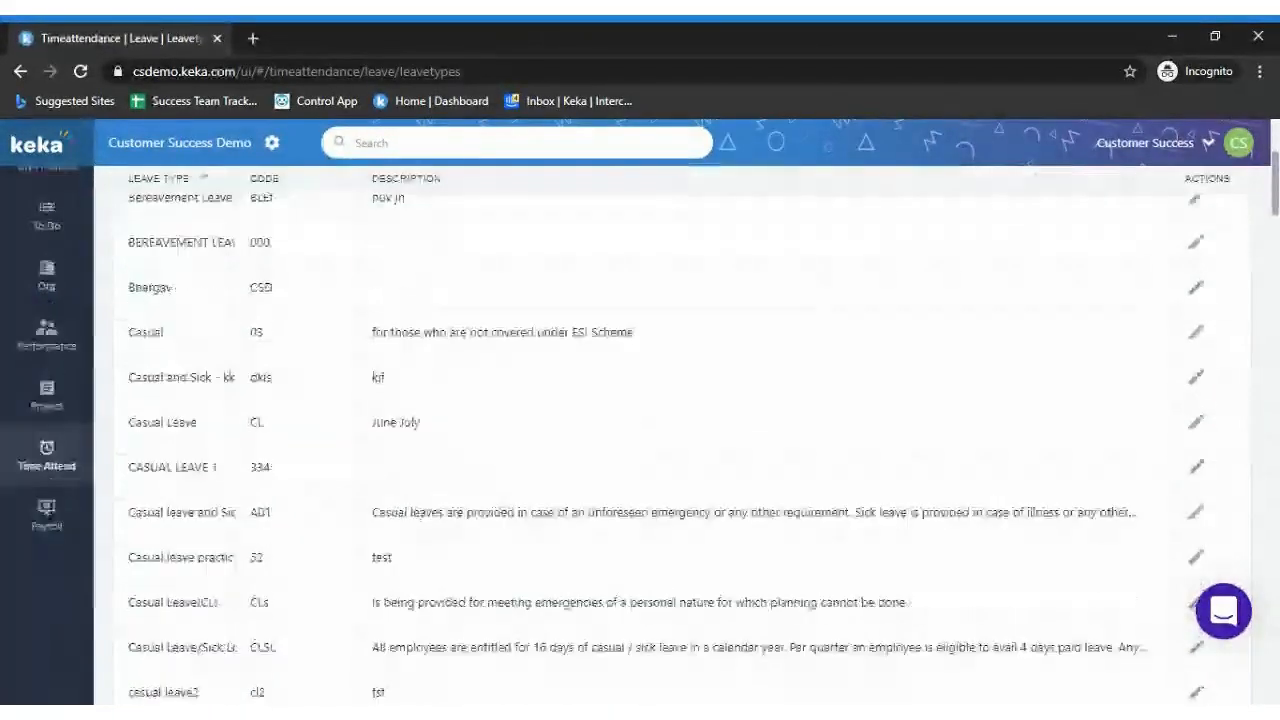
pyautogui.scroll(-8, 640, 440)
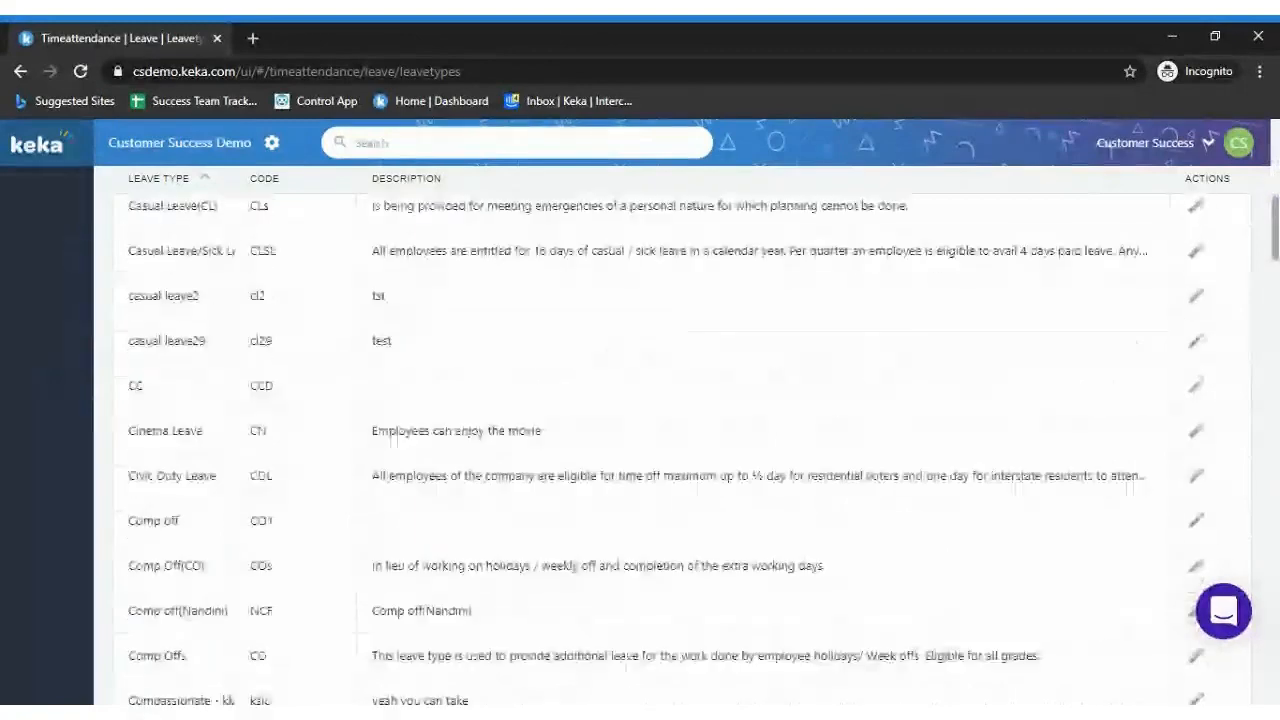
pyautogui.scroll(-5, 1130, 283)
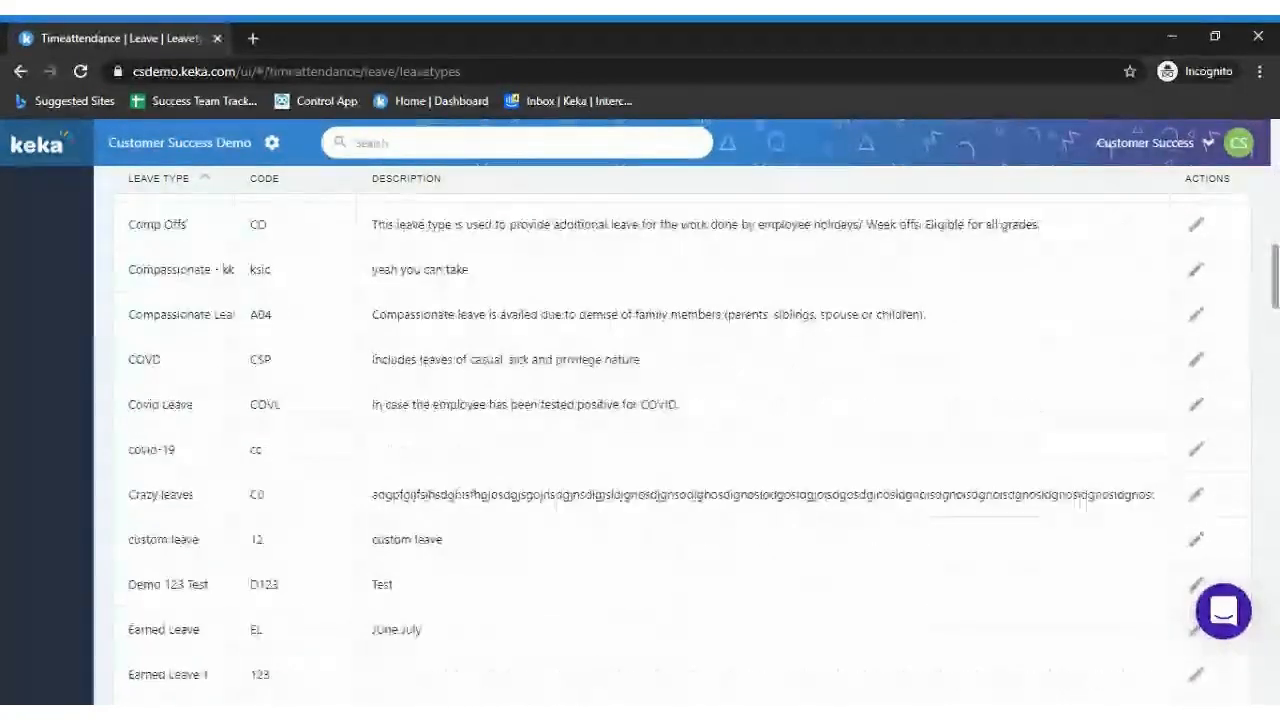
pyautogui.scroll(9, 1276, 247)
pyautogui.scroll(6, 1276, 247)
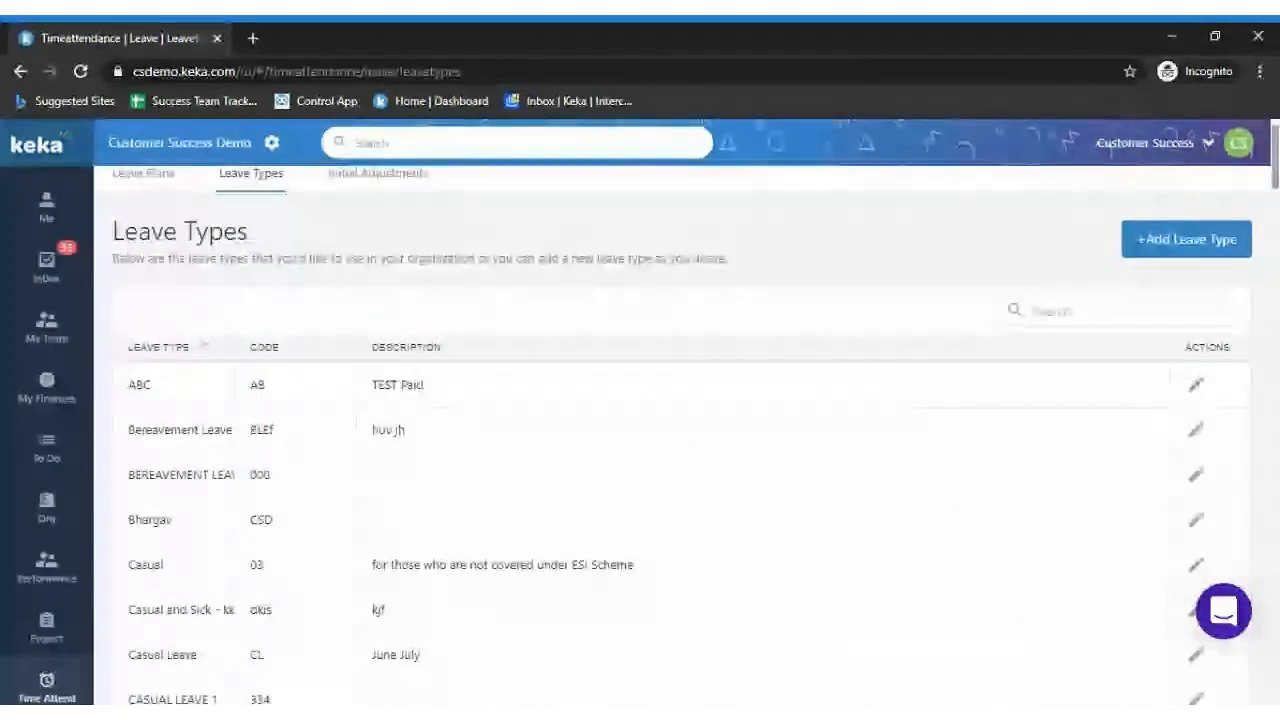
# Start adding a leave type named Occasional Leave with the code OL
pyautogui.click(1168, 244)
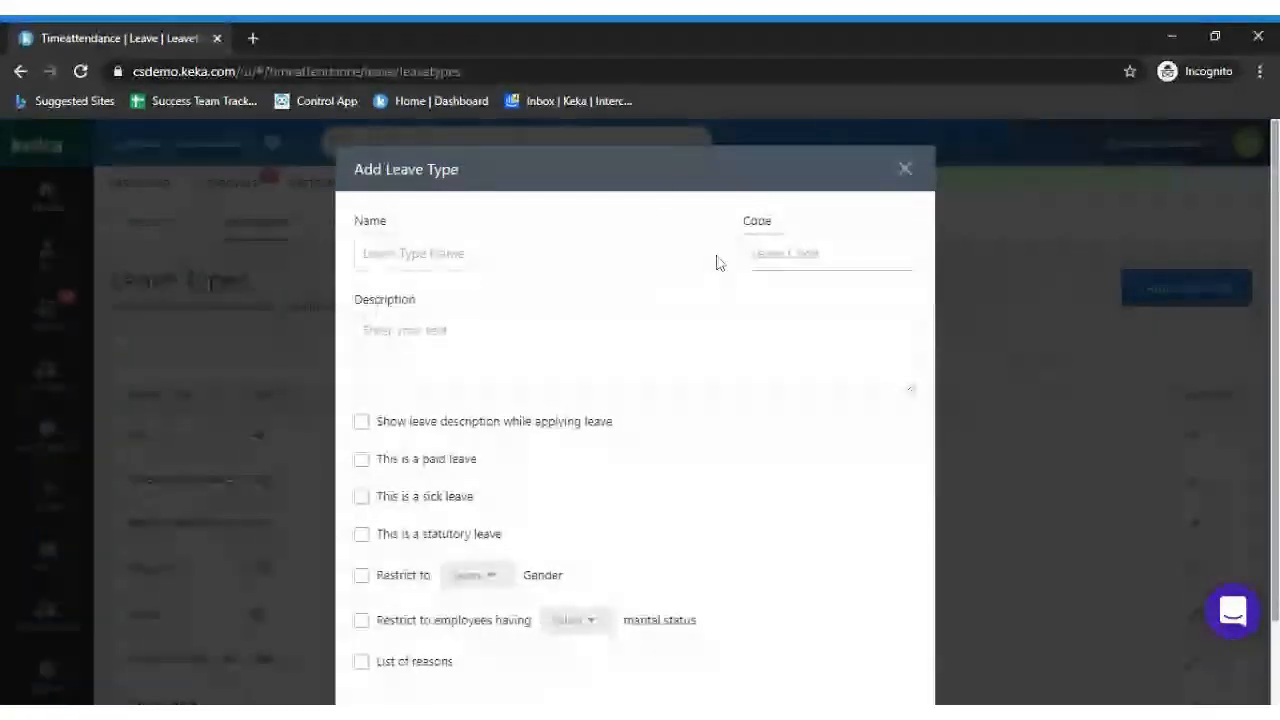
pyautogui.click(706, 254)
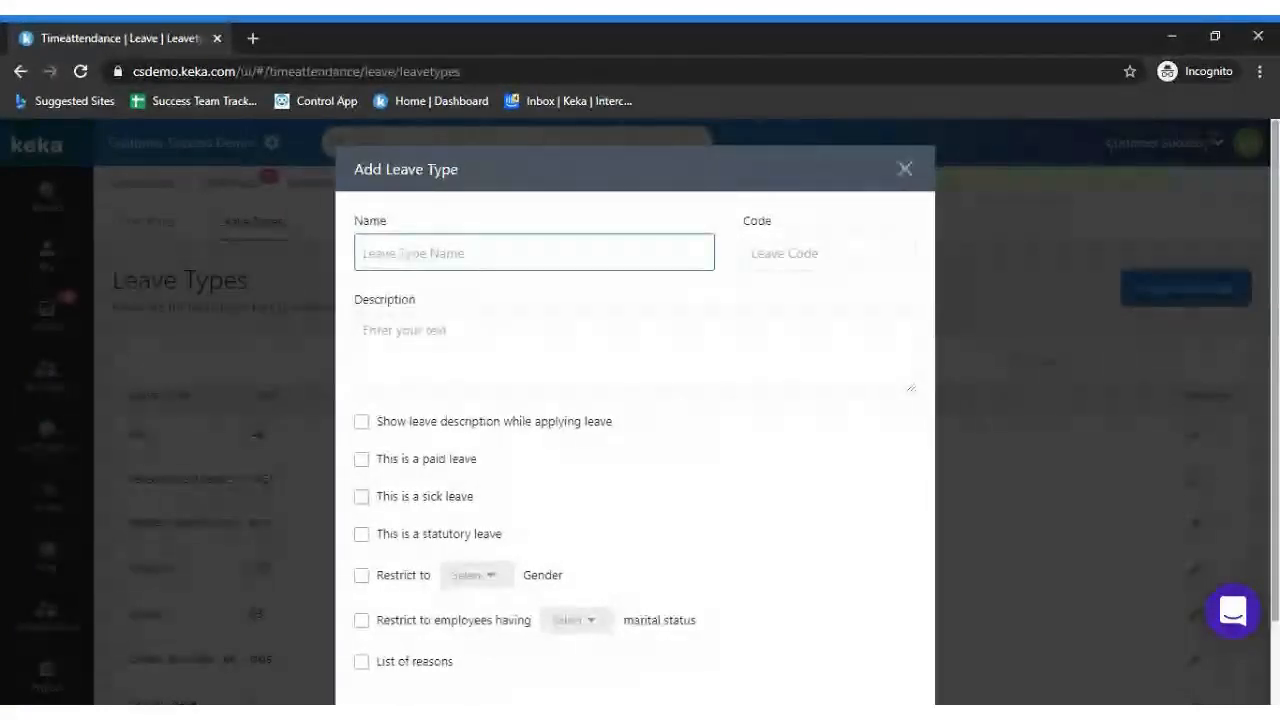
pyautogui.write('Occan')
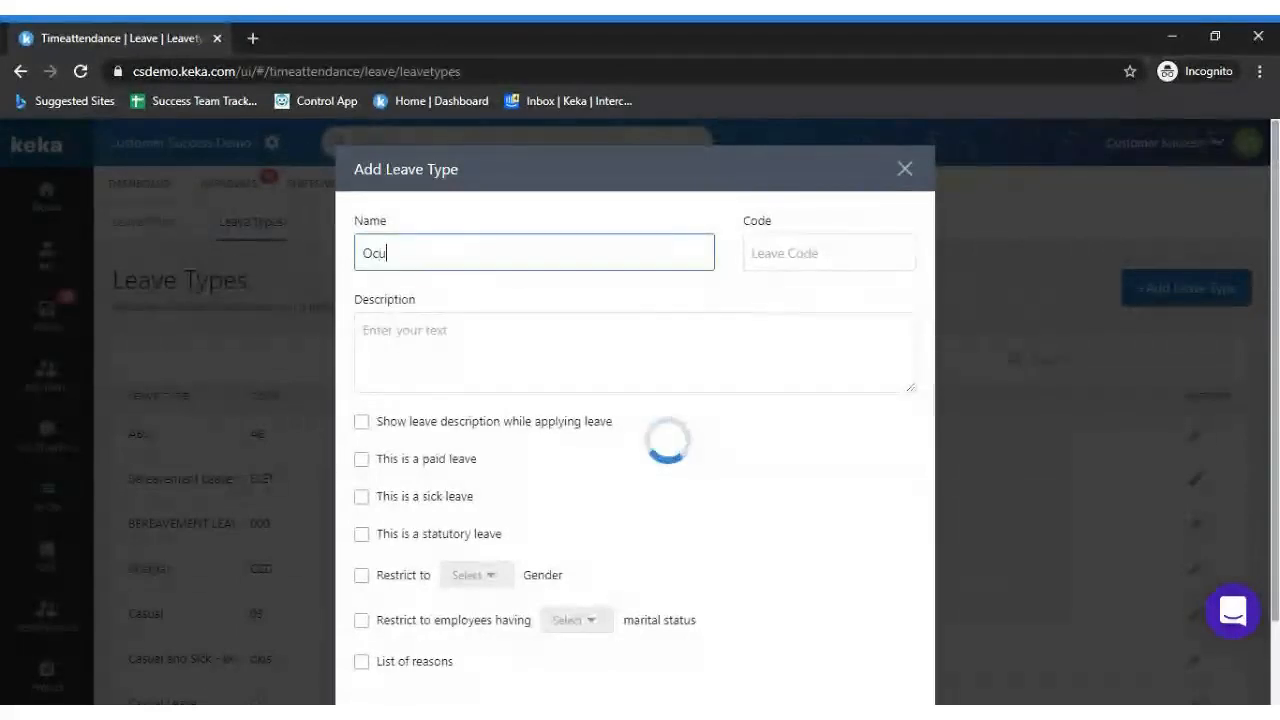
pyautogui.write('inal L')
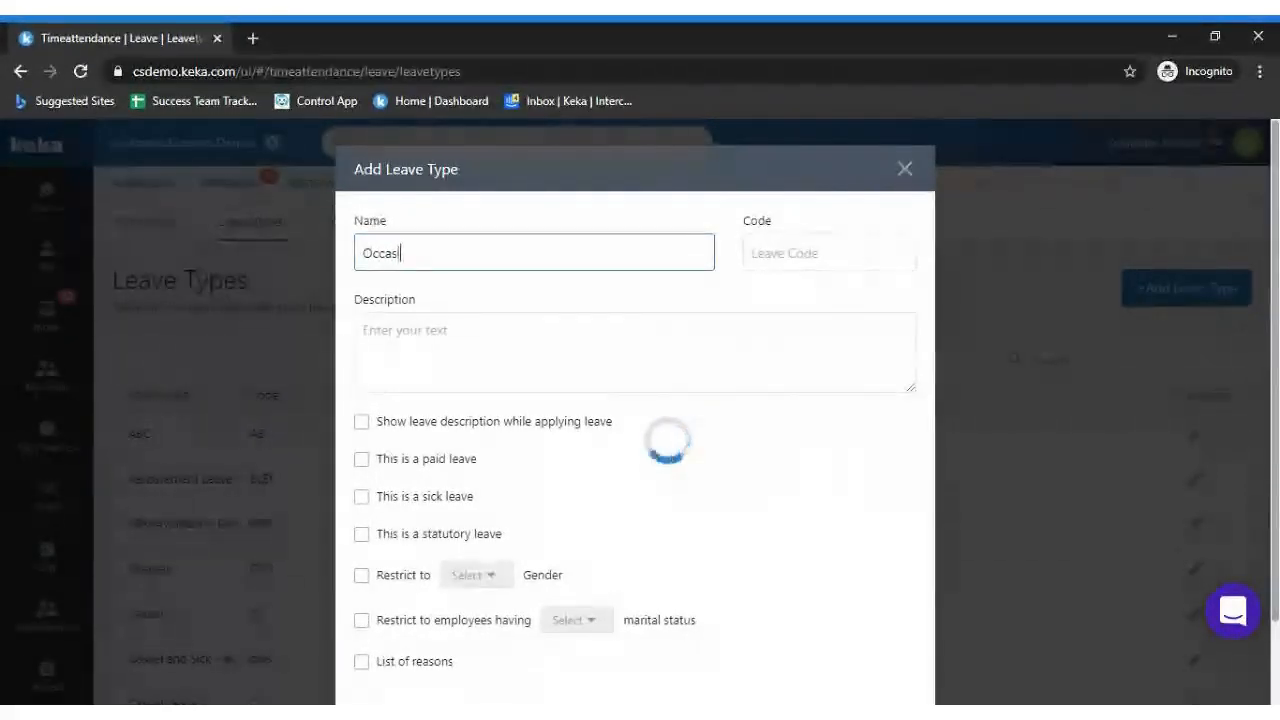
pyautogui.write('eave')
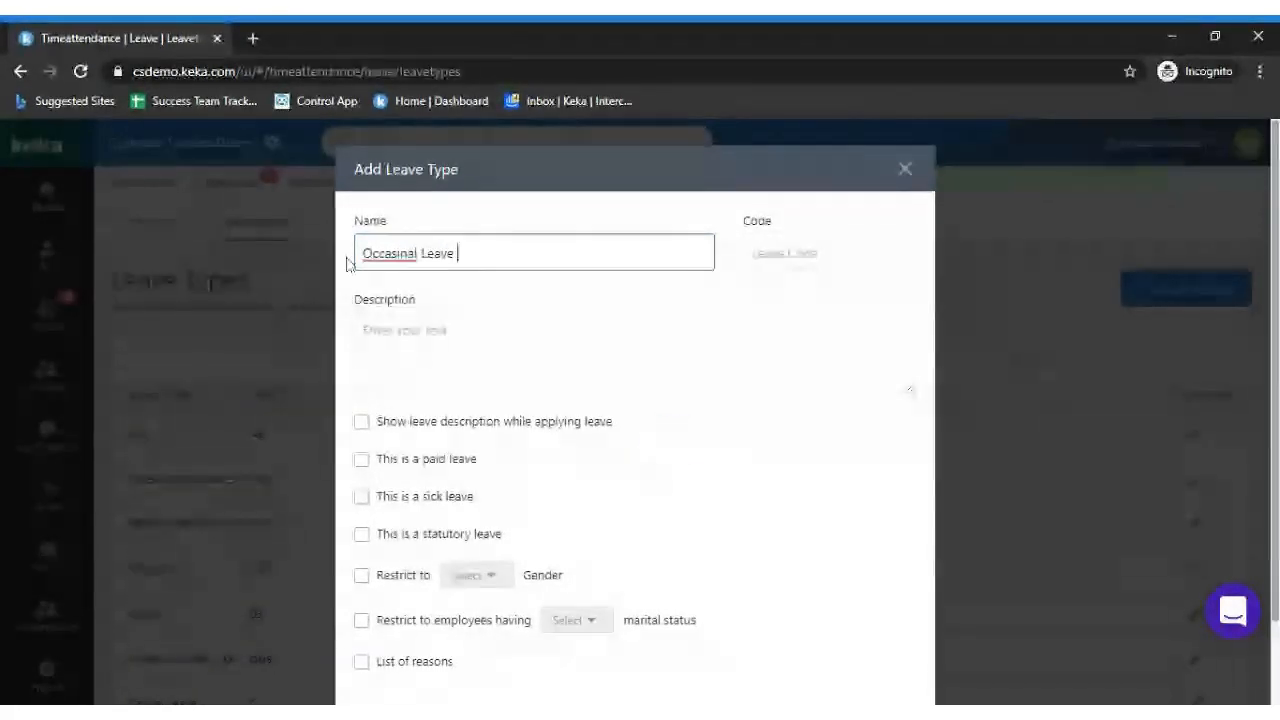
pyautogui.doubleClick(389, 253)
pyautogui.write('Occasional')
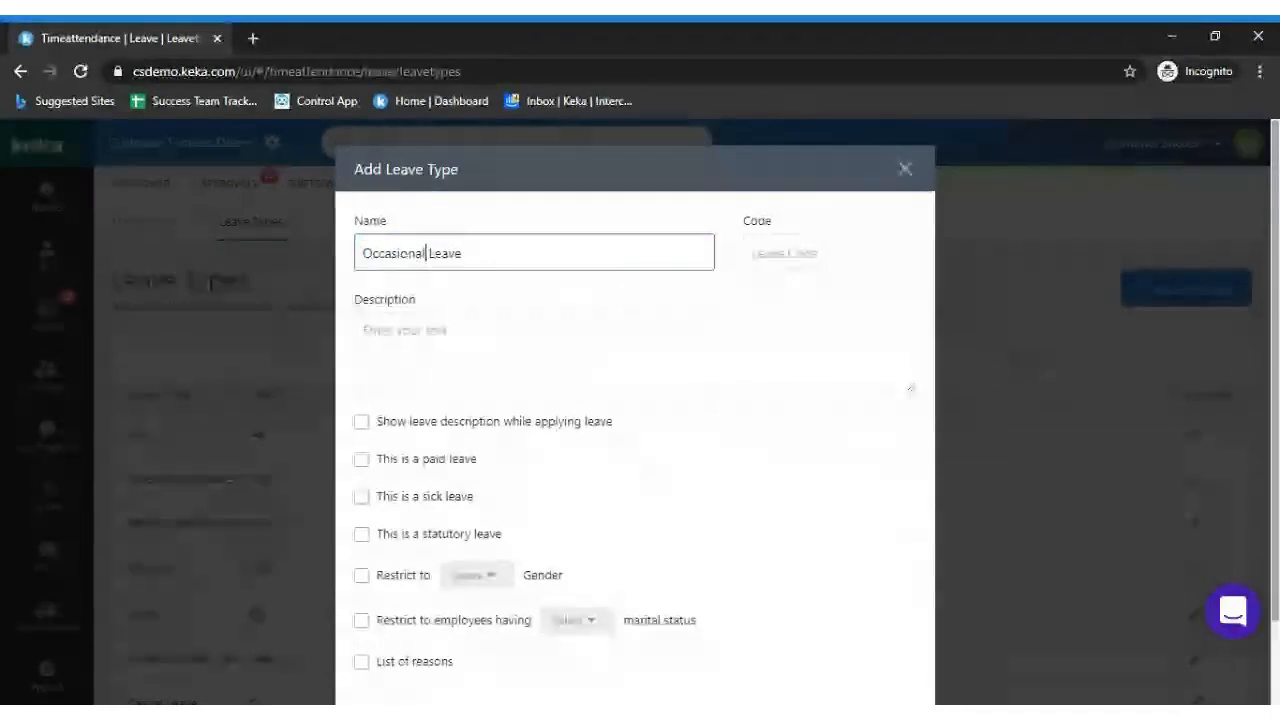
pyautogui.press('Tab')
pyautogui.write('OL')
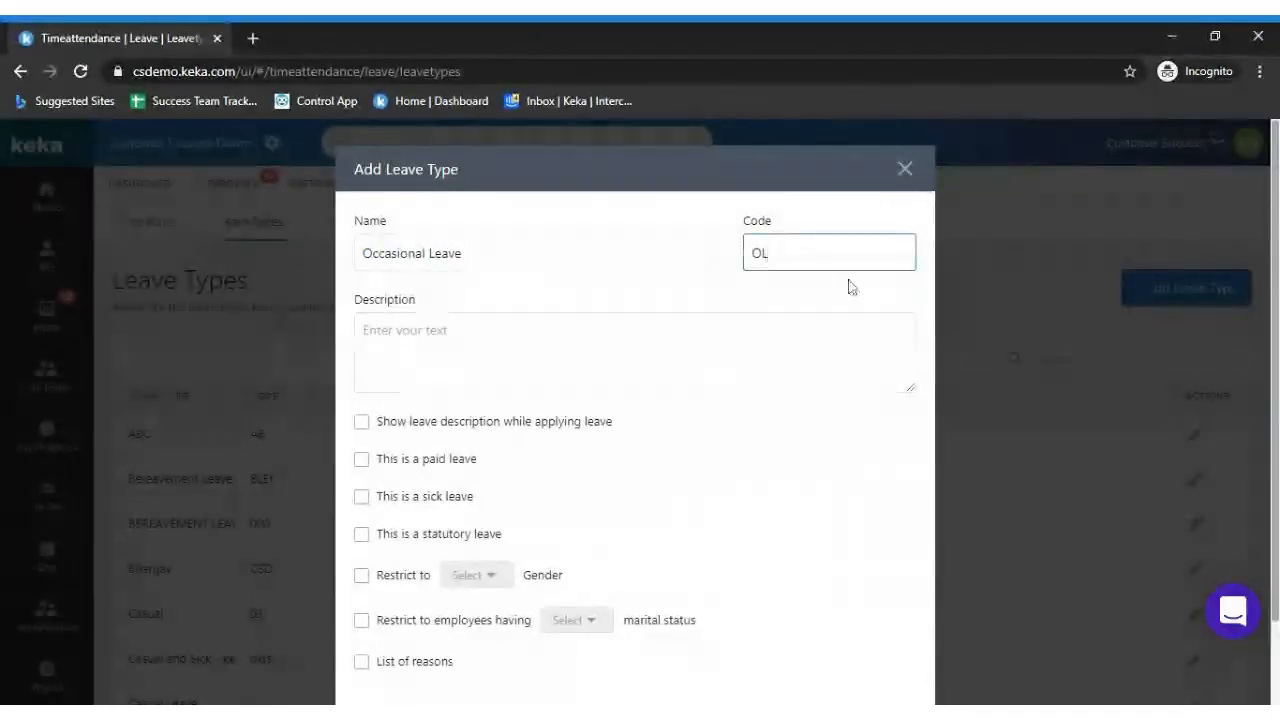
pyautogui.press('Tab')
# Turn on the gender restriction for the new leave type, view its gender options, and turn the restriction off again
pyautogui.scroll(-1, 1168, 331)
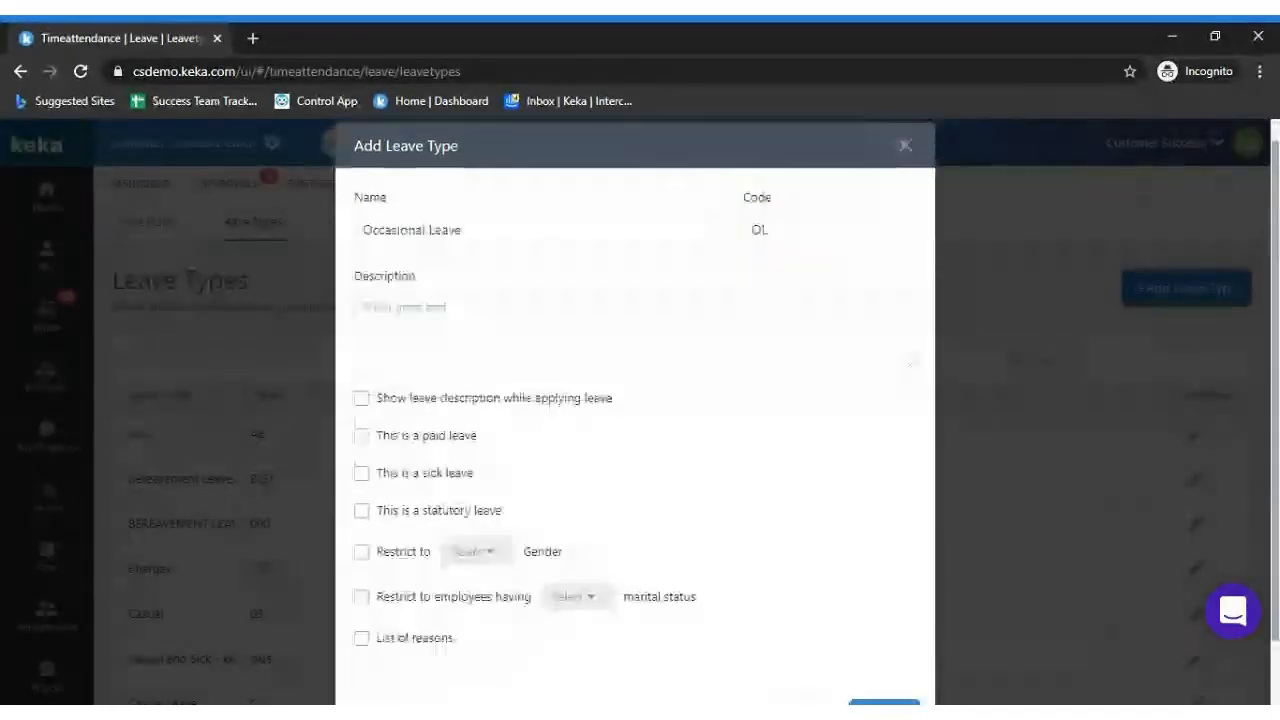
pyautogui.scroll(-1, 481, 395)
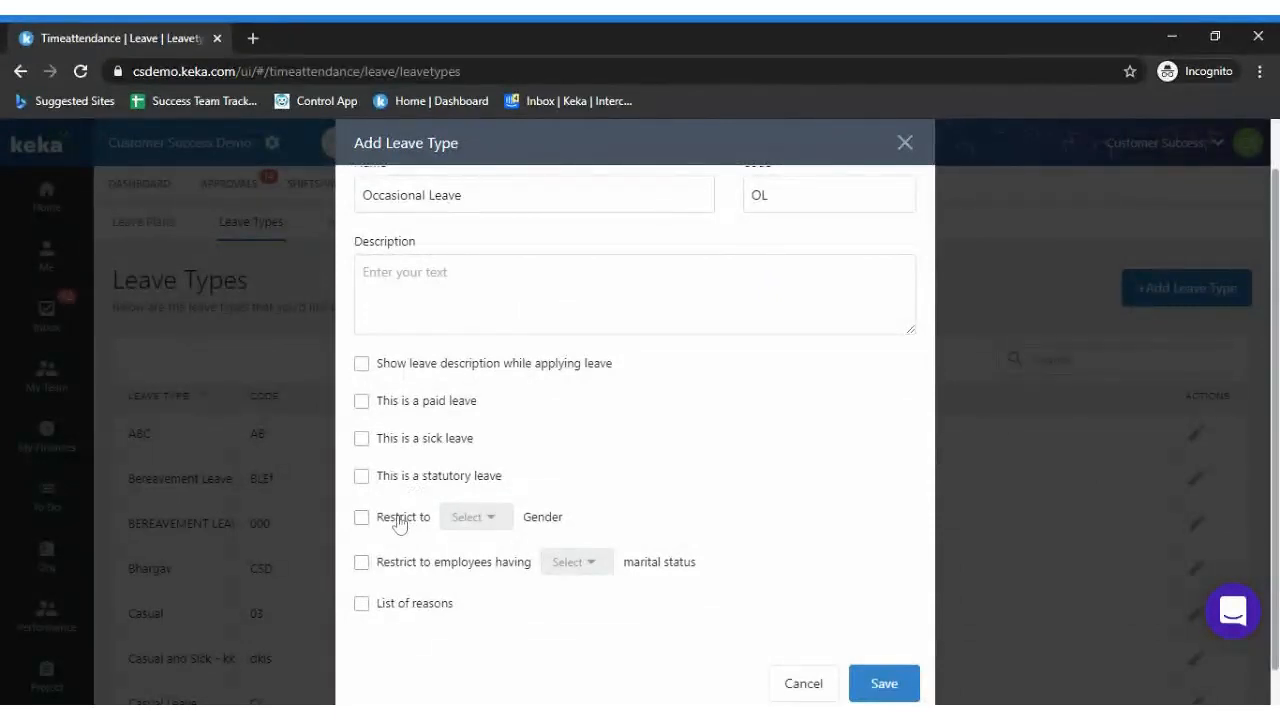
pyautogui.click(399, 521)
pyautogui.click(505, 517)
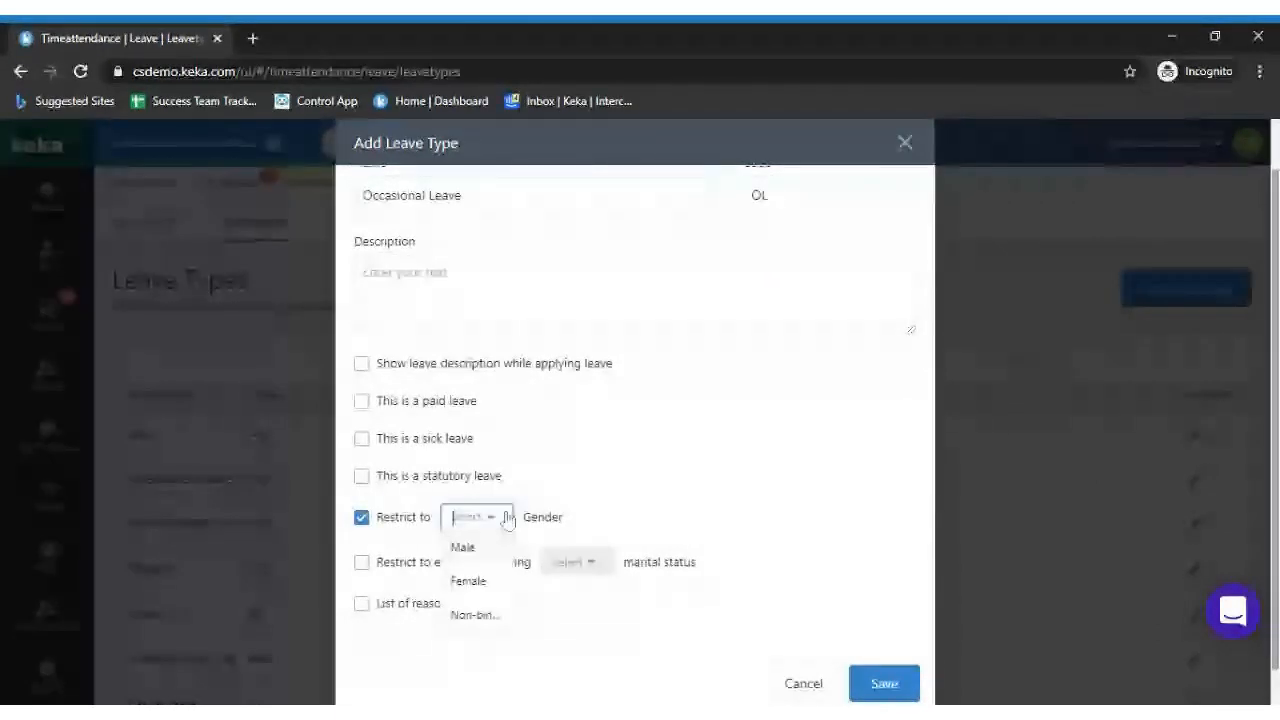
pyautogui.click(505, 517)
pyautogui.click(491, 521)
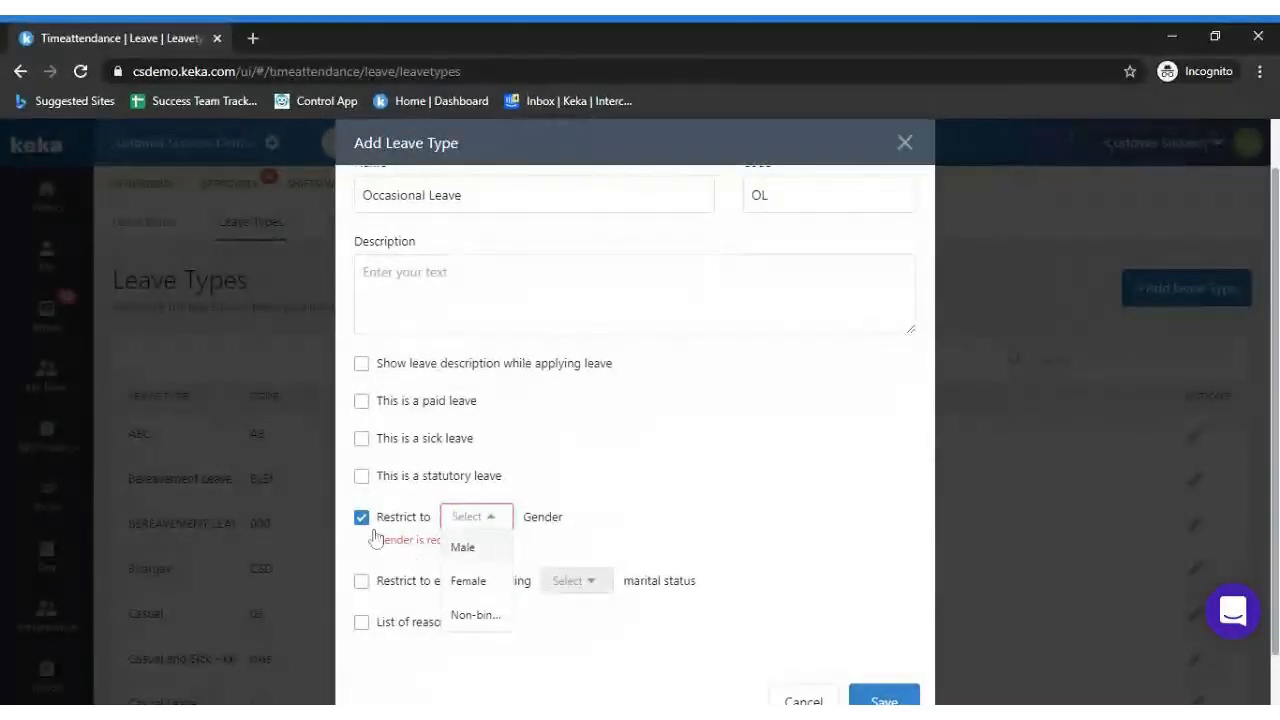
pyautogui.click(362, 518)
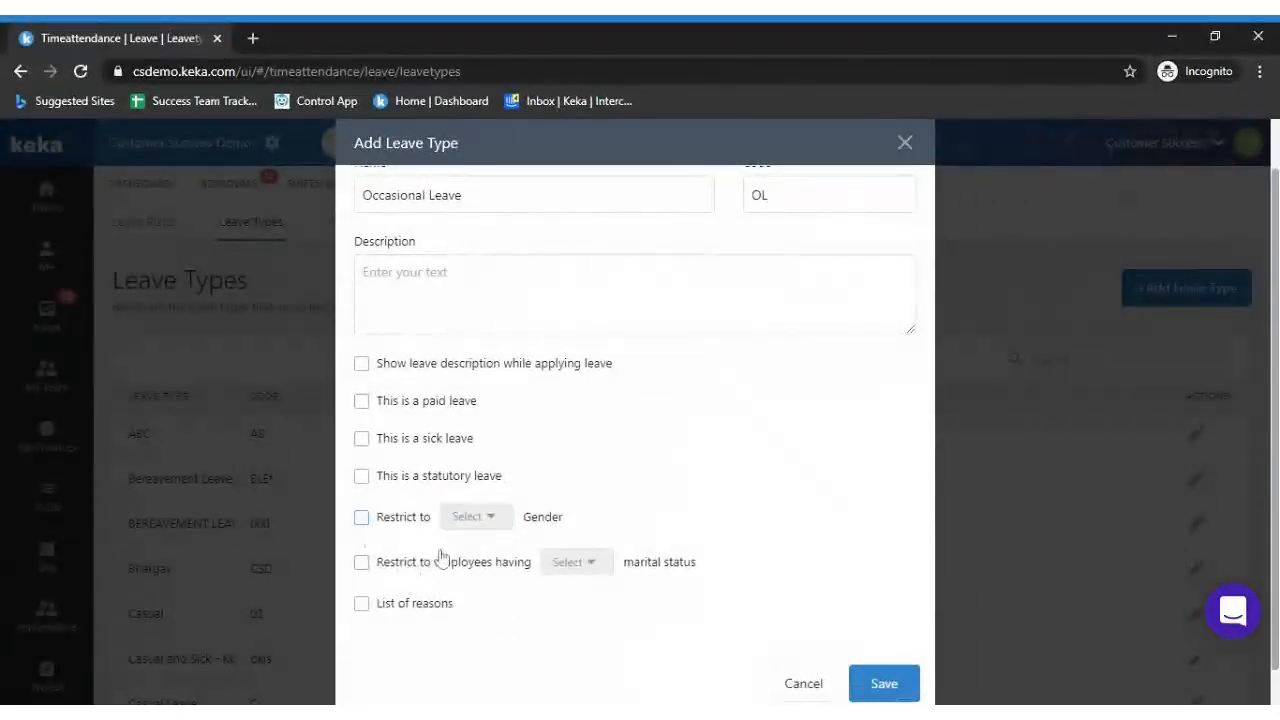
# Change the new leave type's name to "Marriage Leave." including the trailing period
pyautogui.click(423, 195)
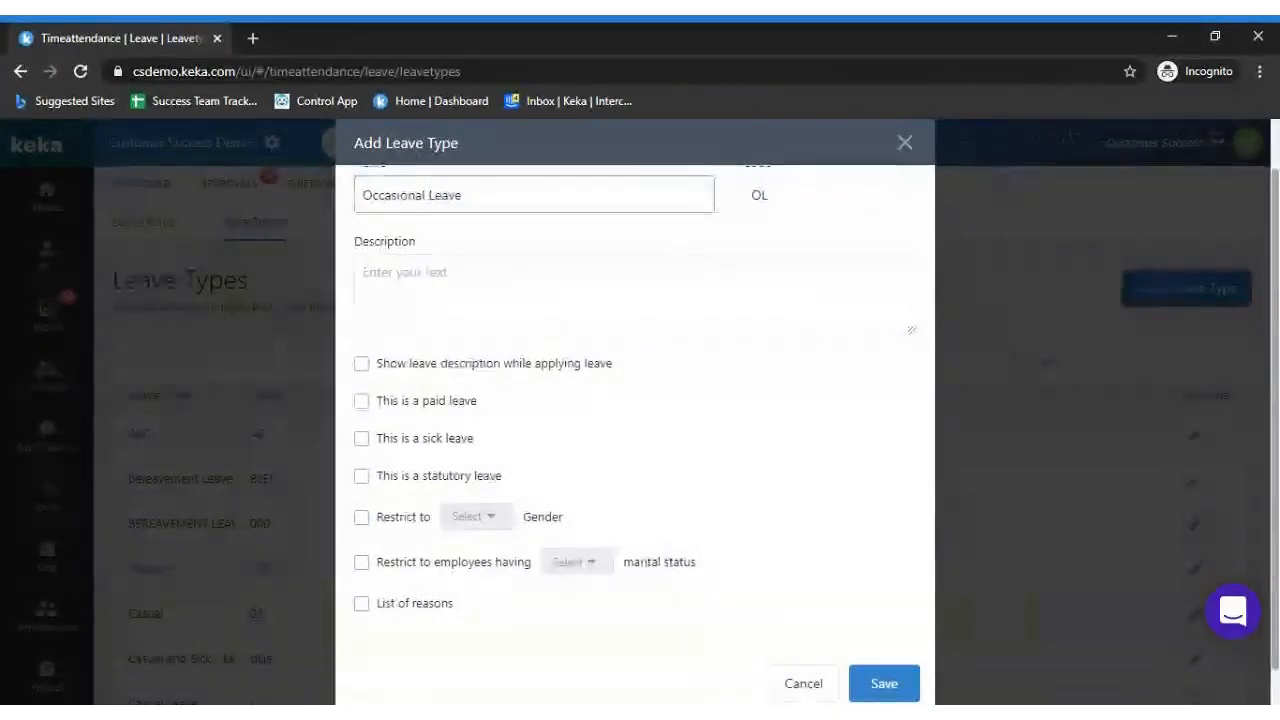
pyautogui.doubleClick(423, 195)
pyautogui.write('Marri')
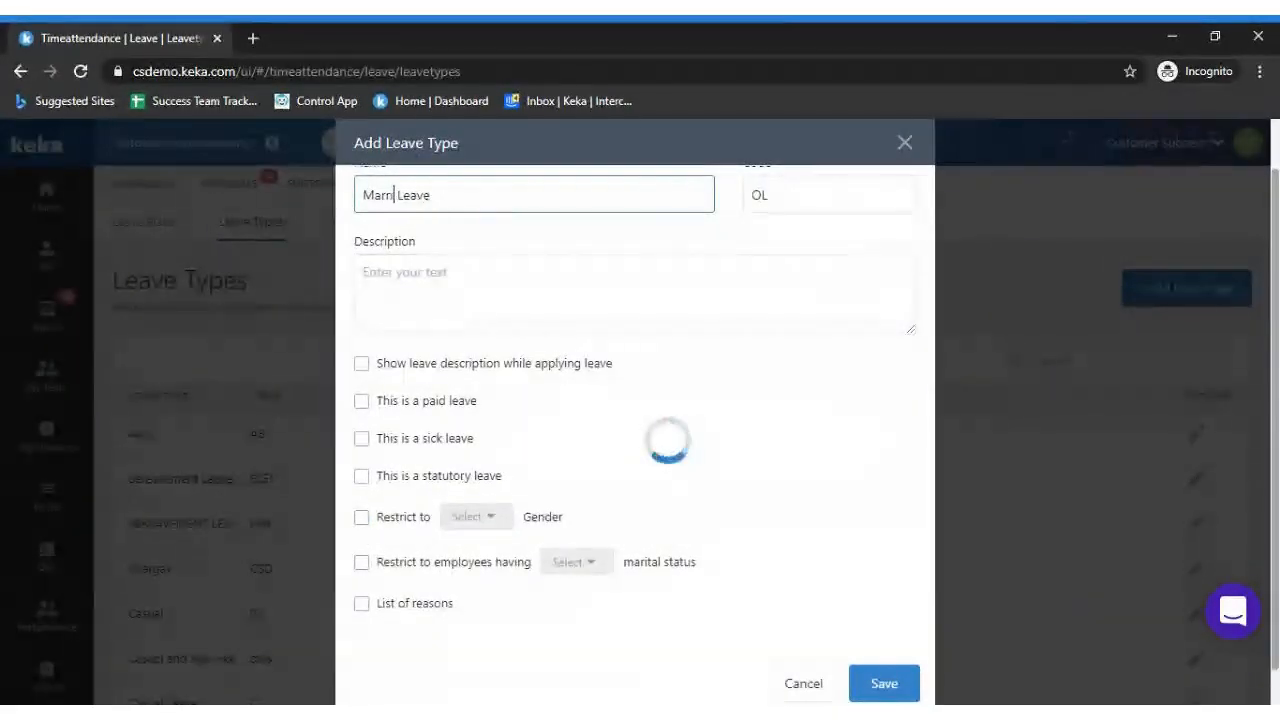
pyautogui.write('age')
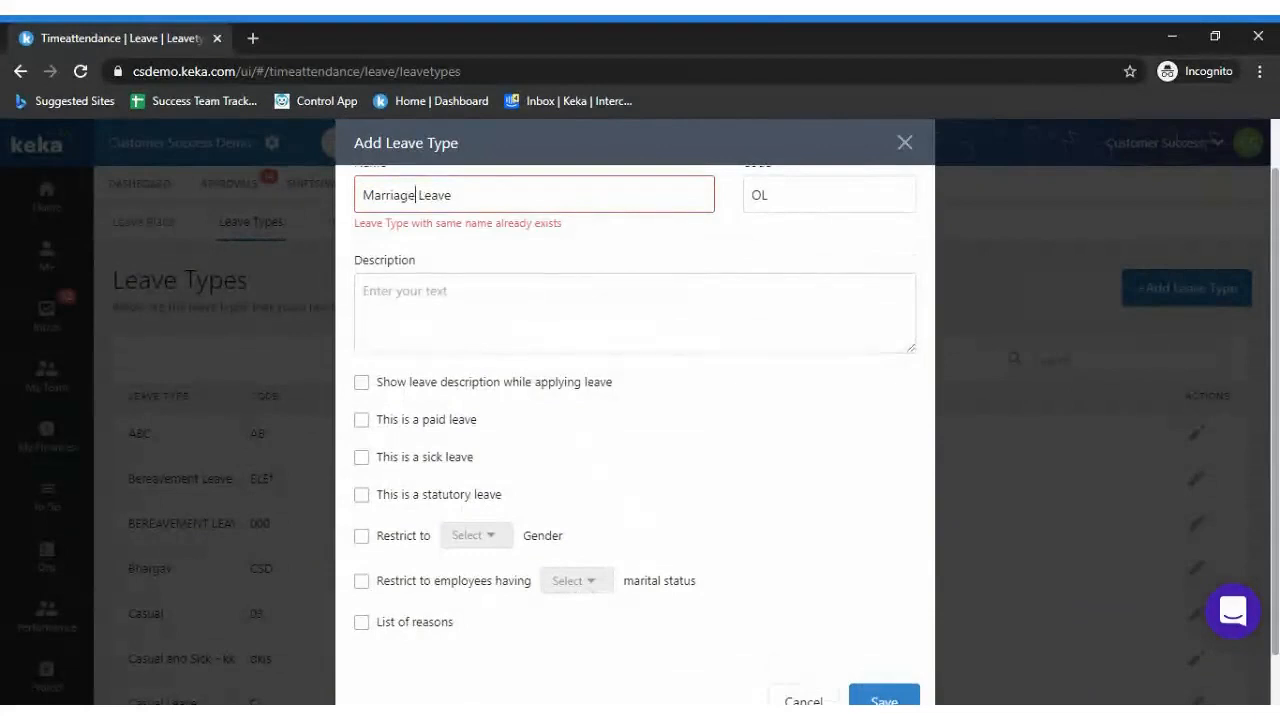
pyautogui.press('End')
pyautogui.write('.')
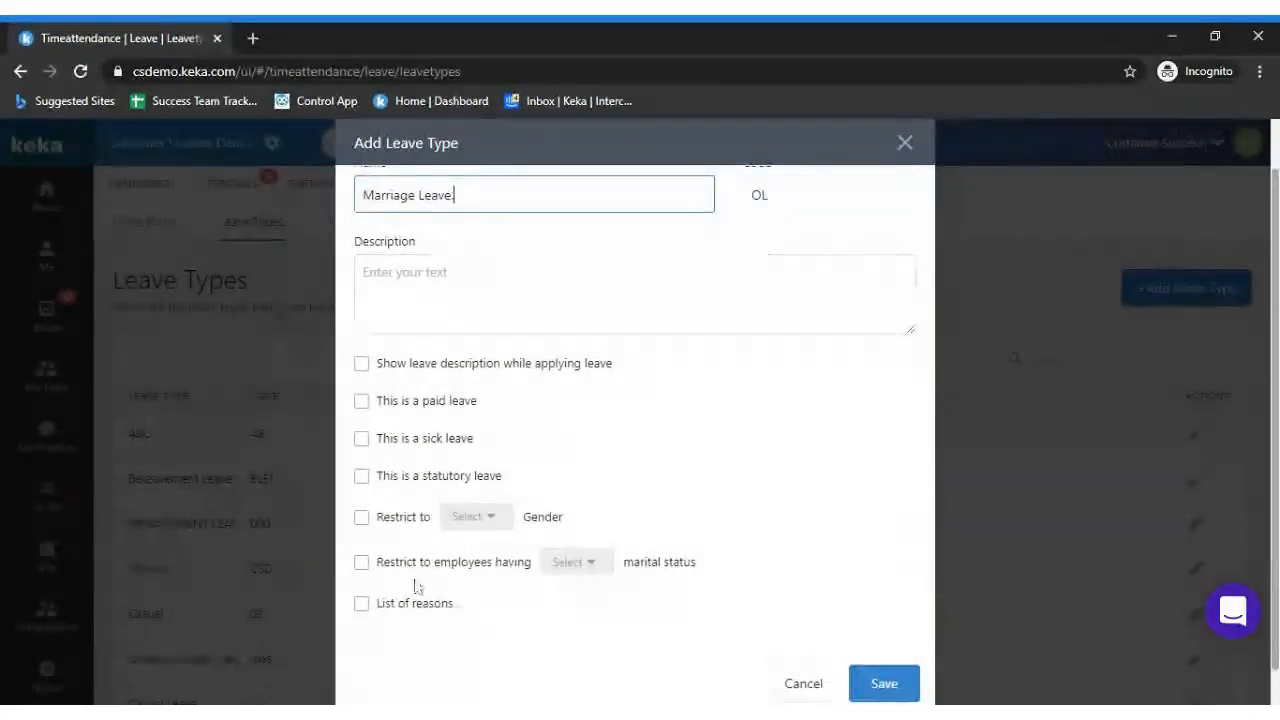
# Enable the marital status restriction, view its status options, and close the new leave type without saving
pyautogui.click(392, 566)
pyautogui.click(600, 563)
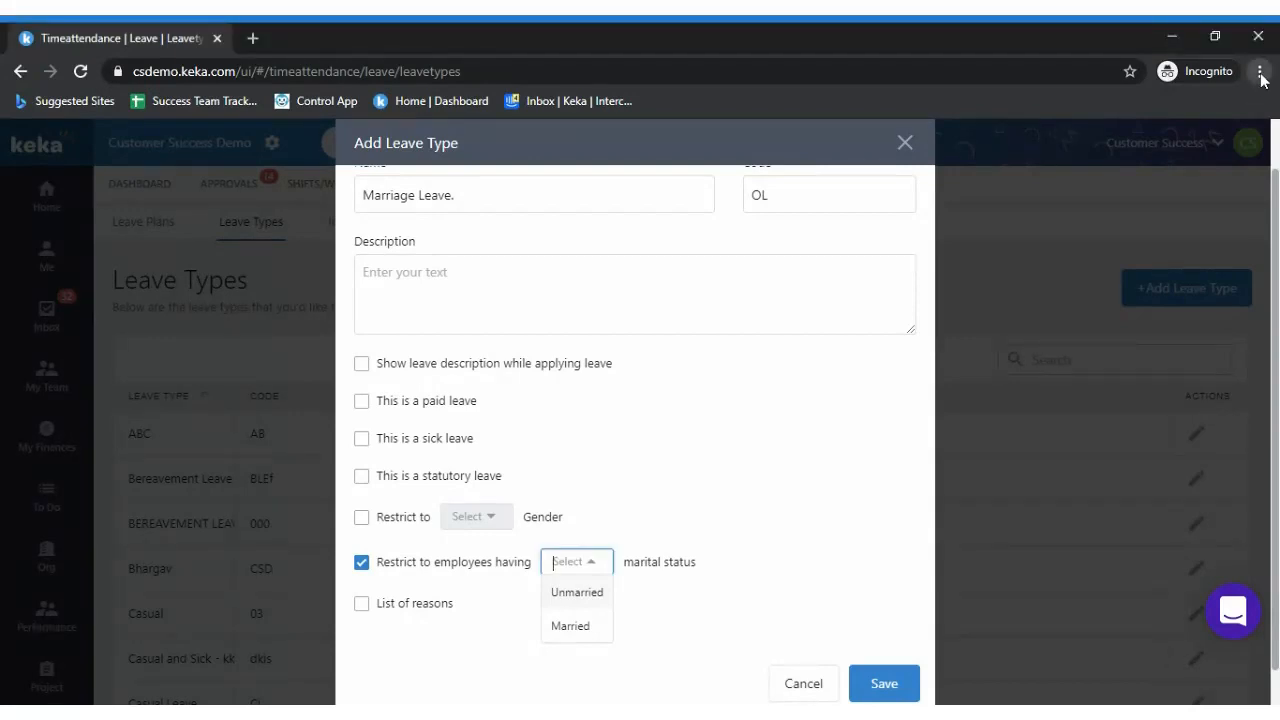
pyautogui.hotkey('ctrl', '+')
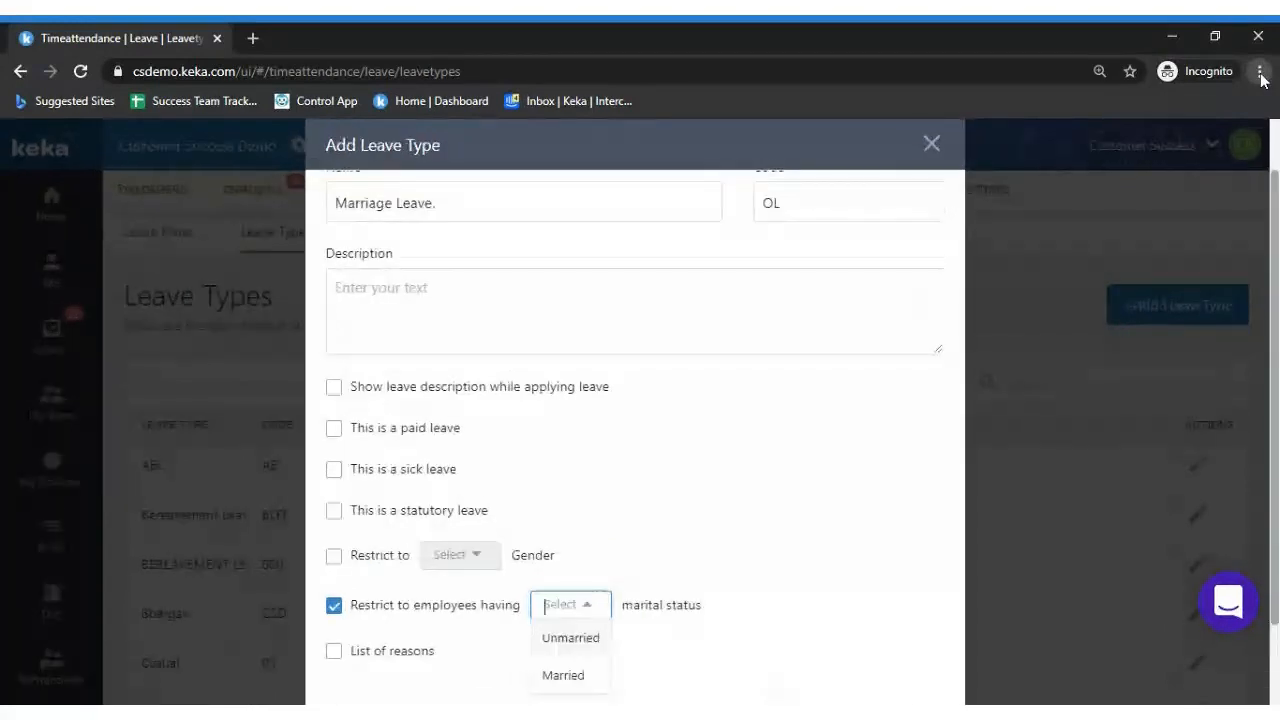
pyautogui.hotkey('ctrl', '+')
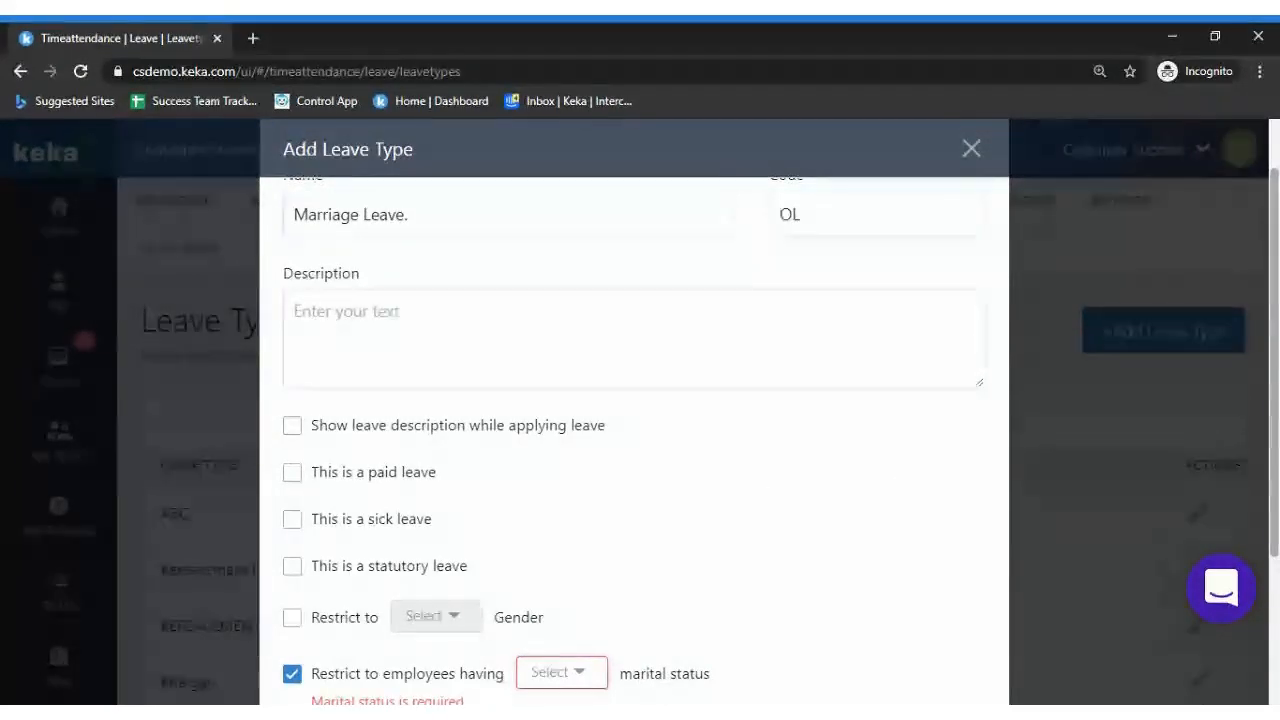
pyautogui.scroll(-1, 634, 450)
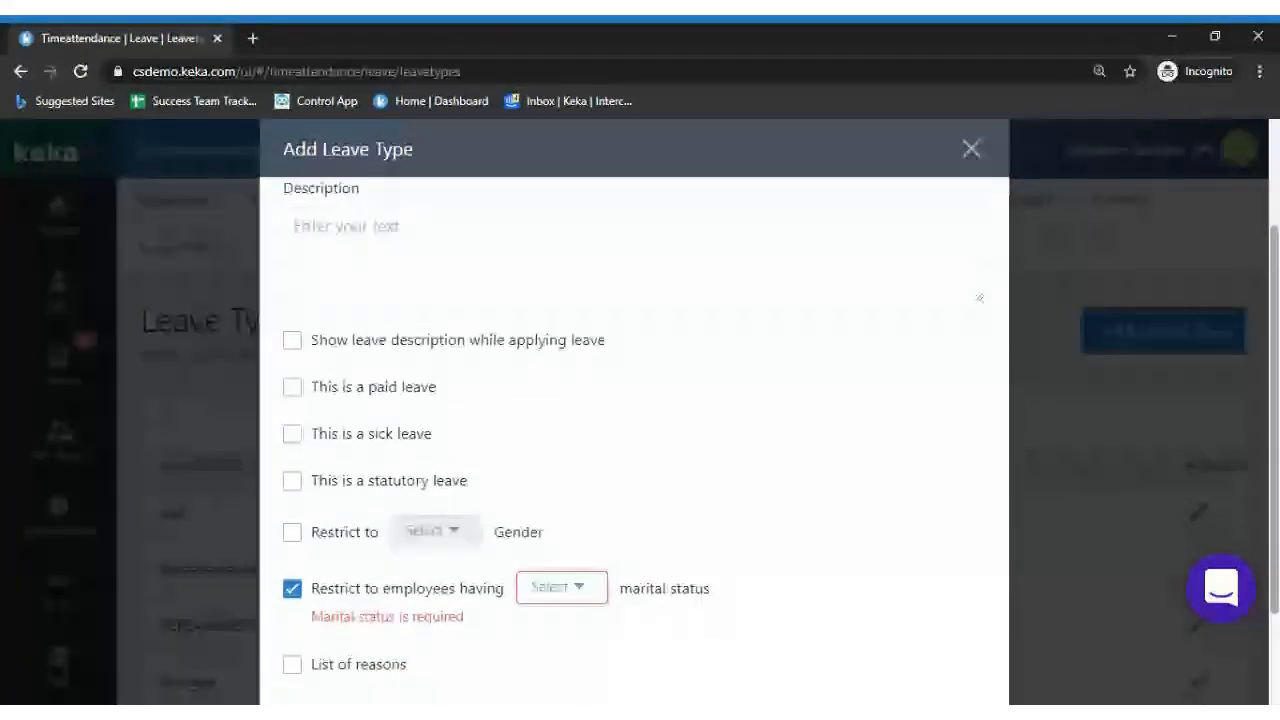
pyautogui.scroll(1, 708, 675)
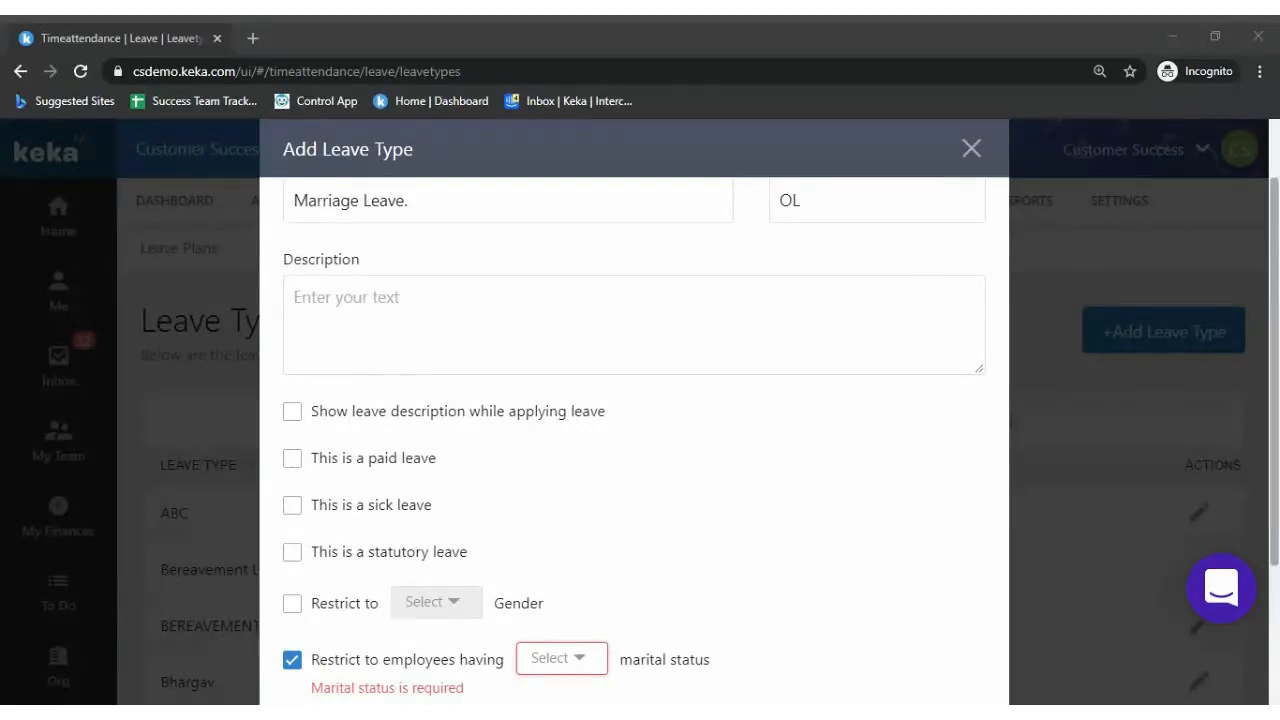
pyautogui.click(972, 149)
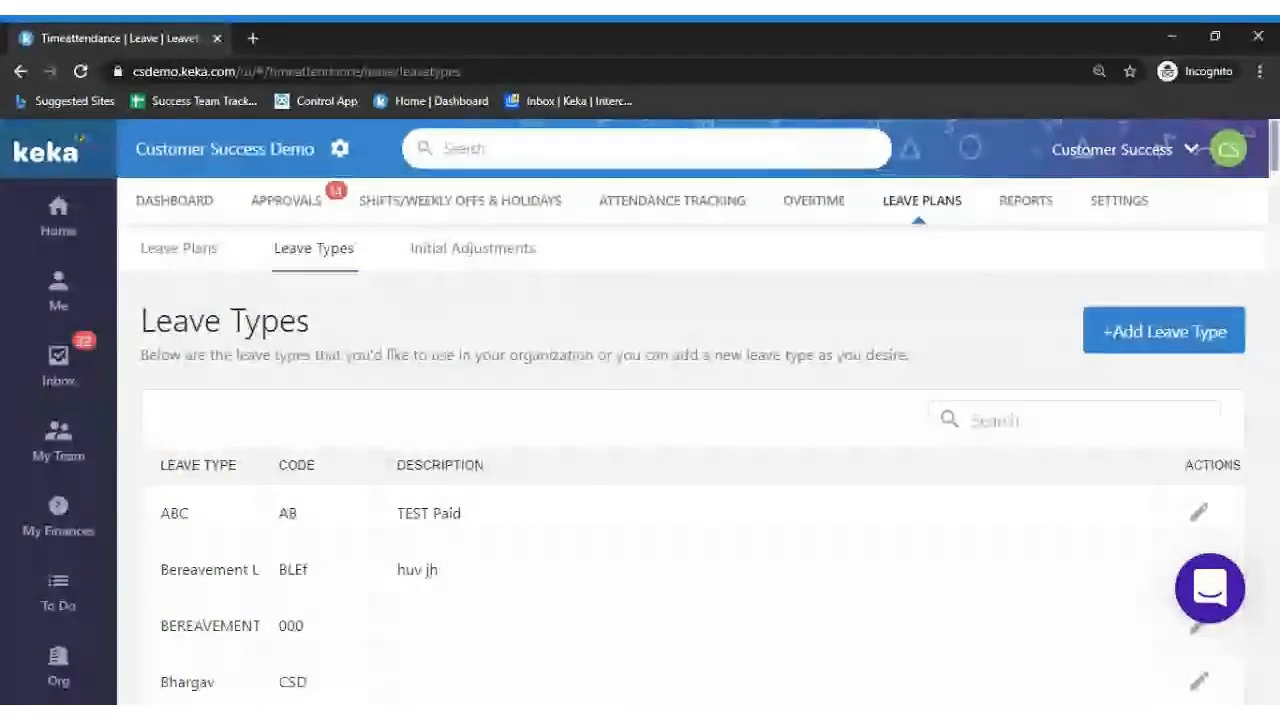
# Go to the Leave Plans page of Time Attend and show the start of the page
pyautogui.scroll(-4, 690, 450)
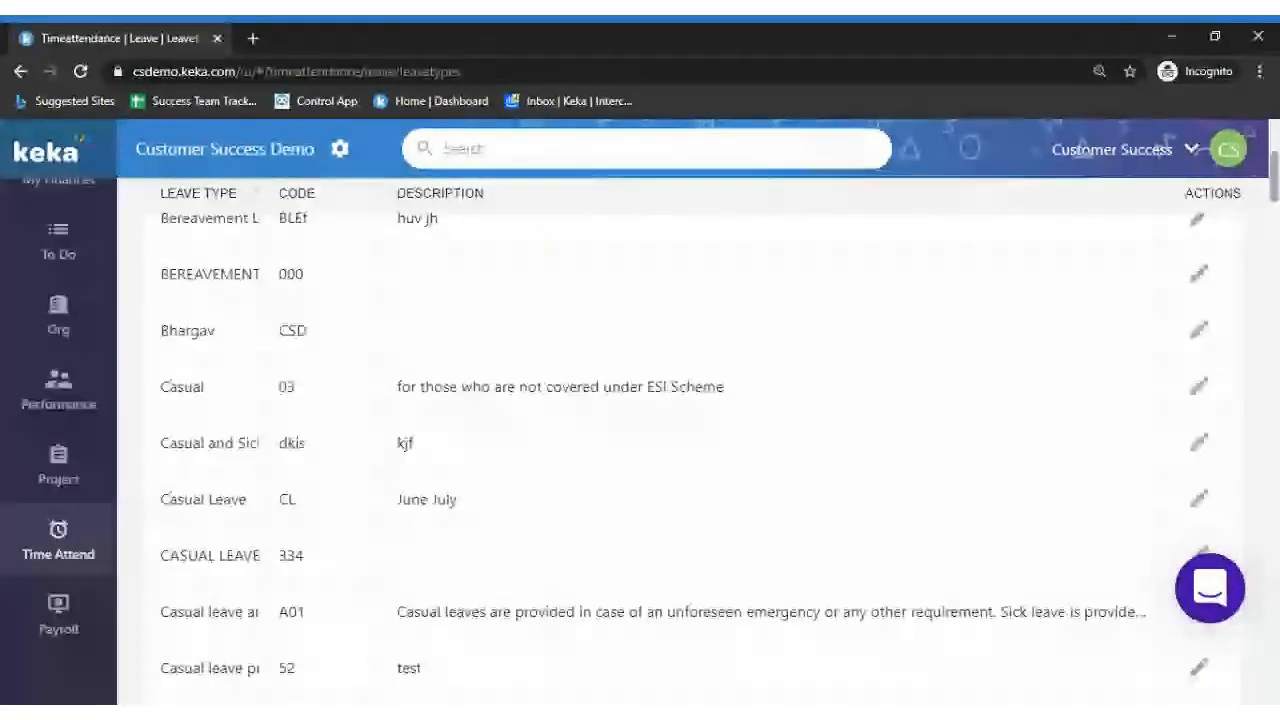
pyautogui.moveTo(114, 531)
pyautogui.click(218, 484)
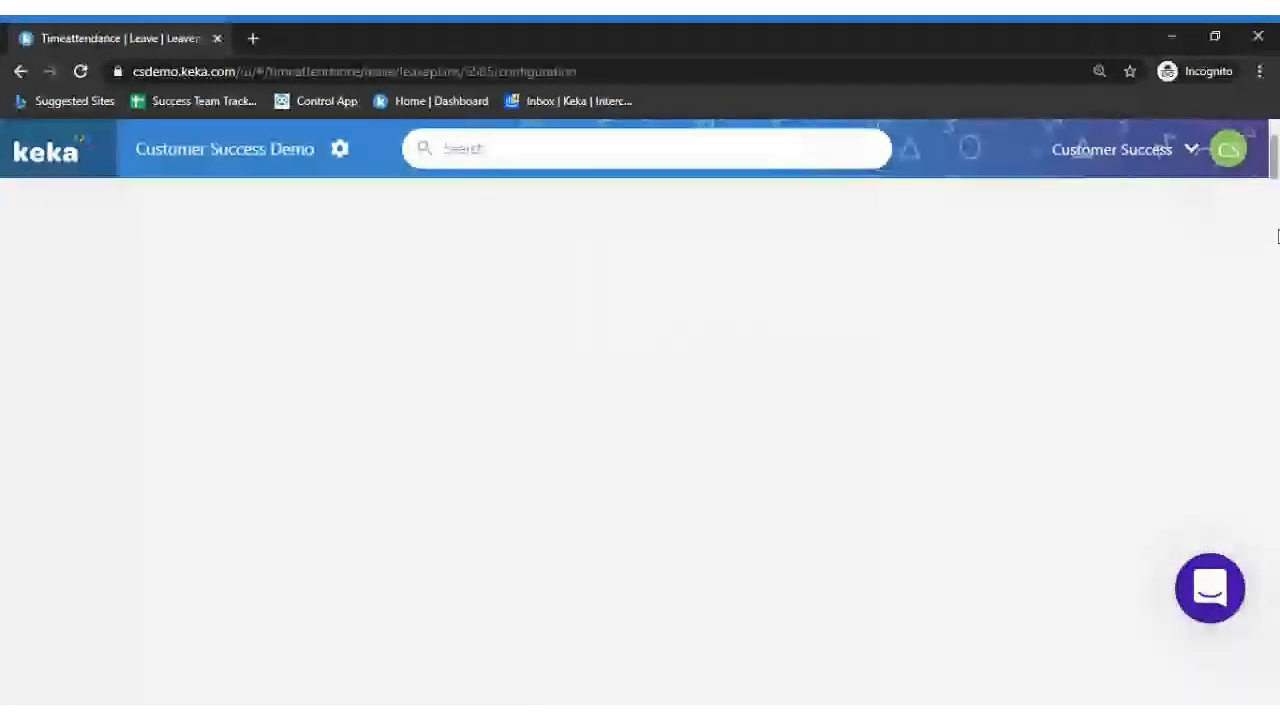
pyautogui.scroll(10, 1276, 200)
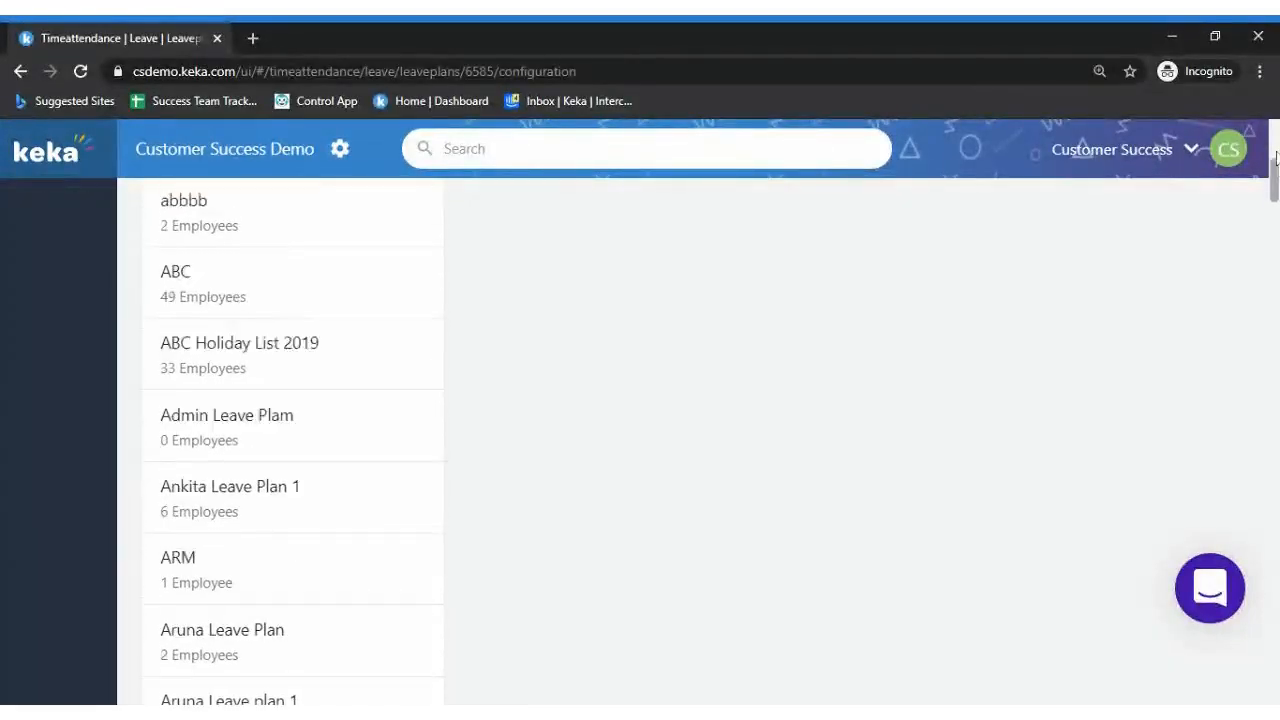
pyautogui.moveTo(1277, 158); pyautogui.dragTo(1276, 117)
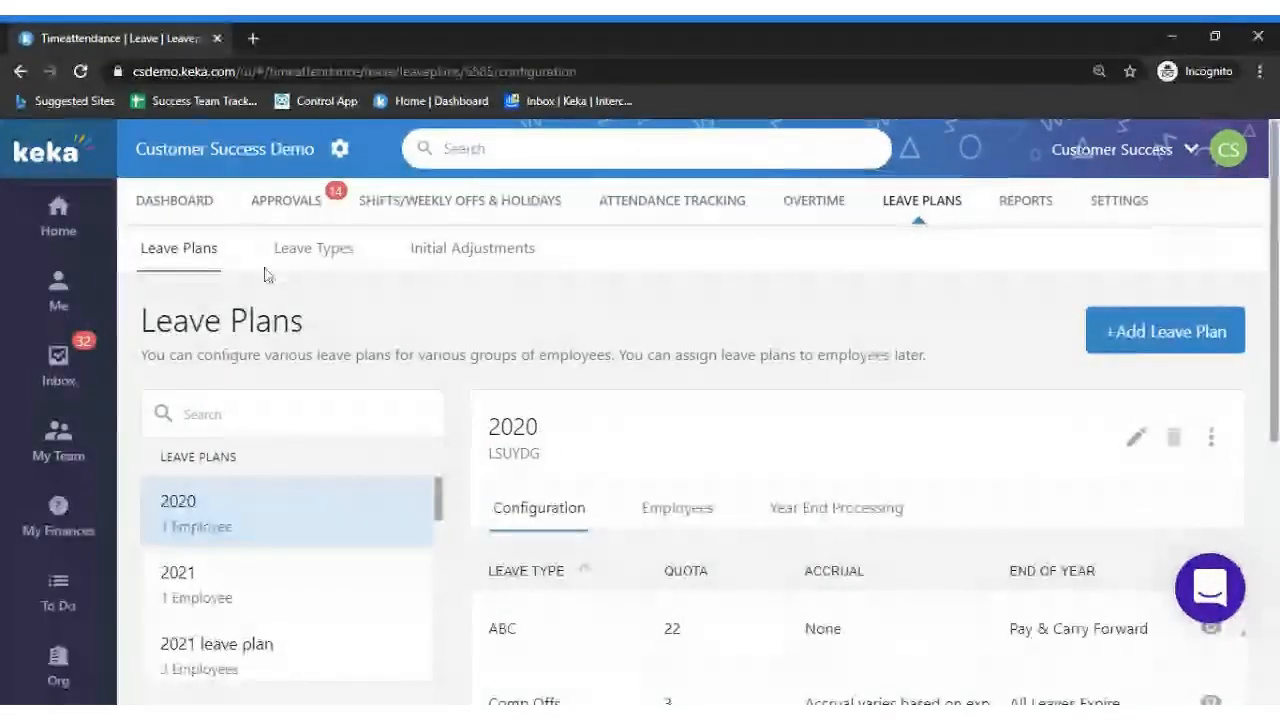
# Open the Leave Types page and look through the list of existing leave types
pyautogui.click(172, 250)
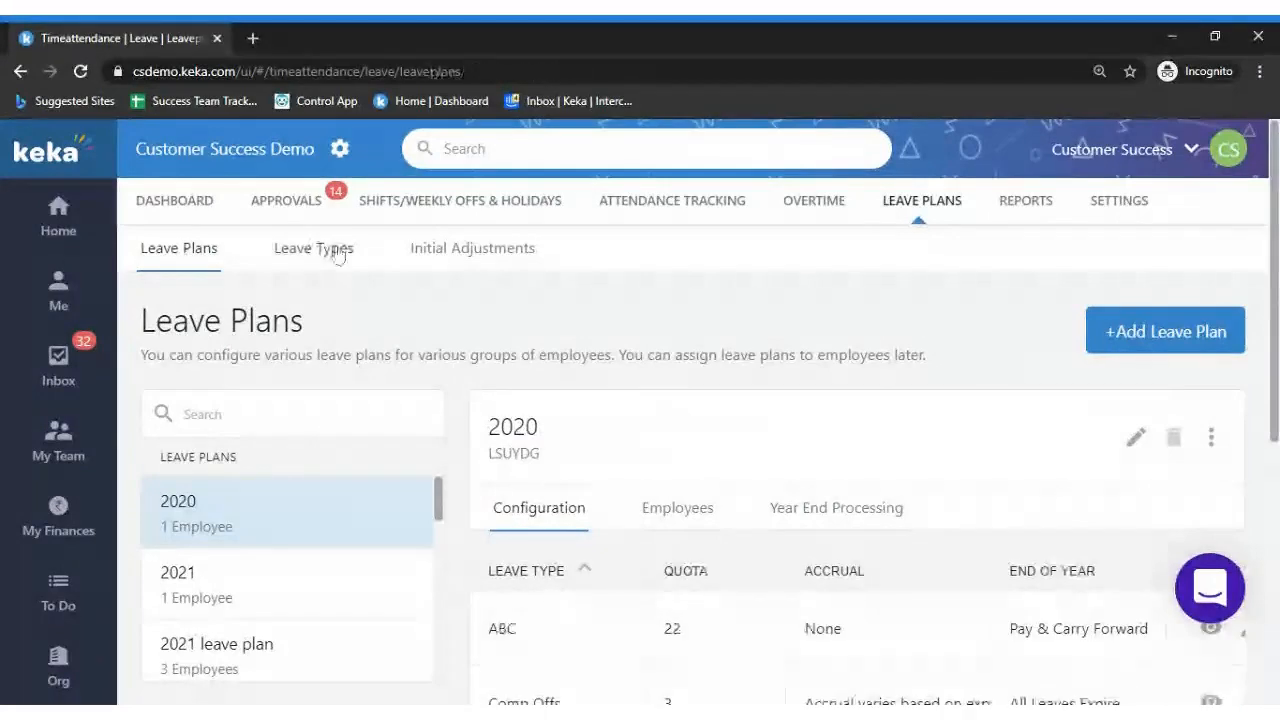
pyautogui.click(338, 255)
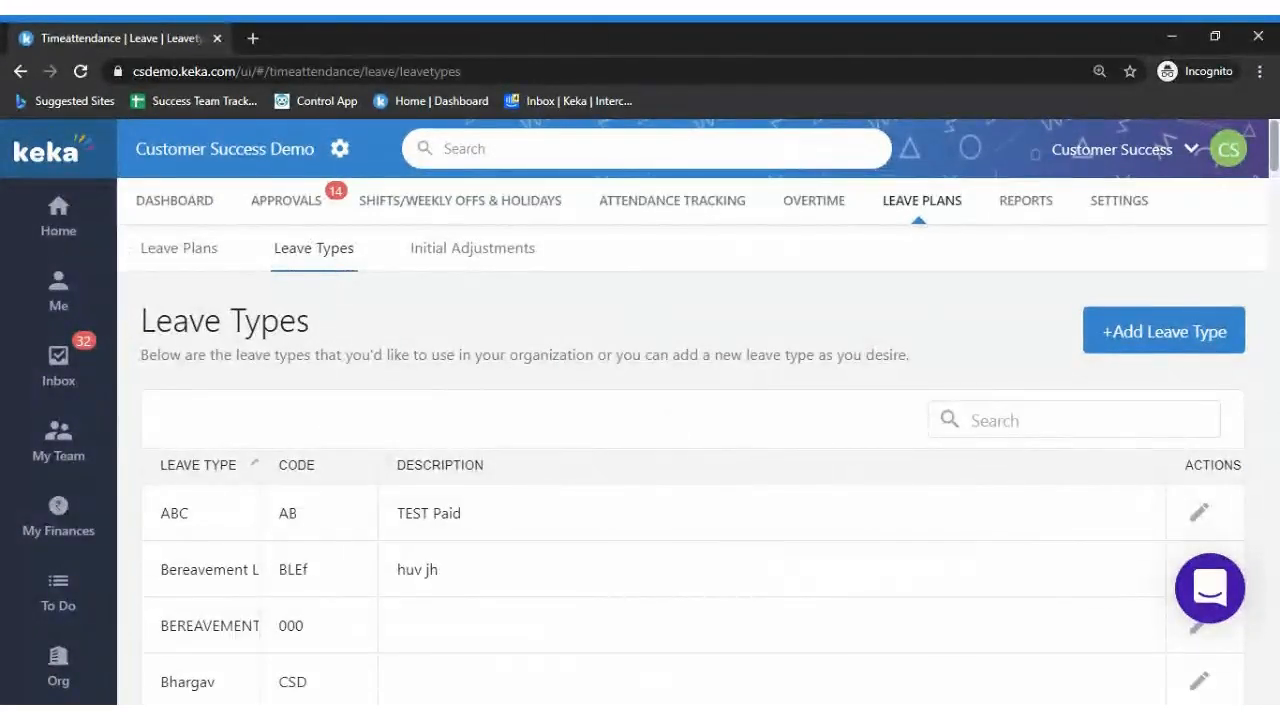
pyautogui.scroll(-3, 640, 440)
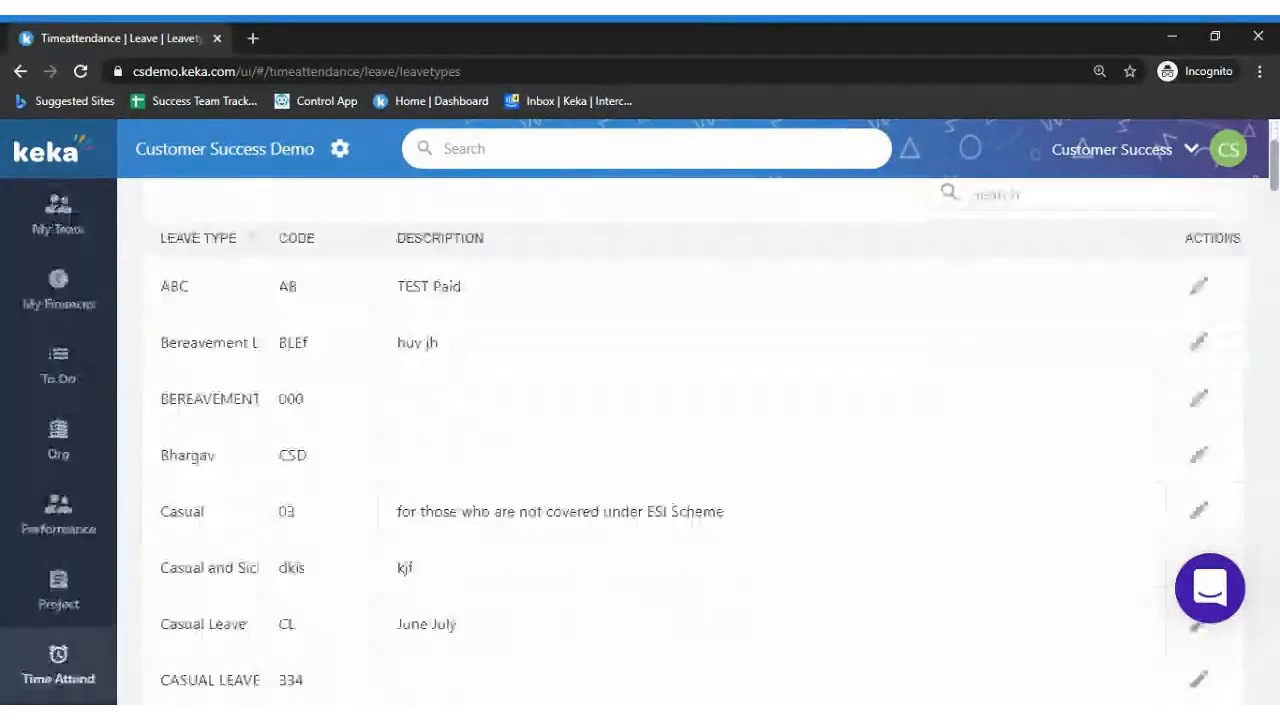
pyautogui.scroll(-6, 640, 440)
pyautogui.scroll(6, 640, 440)
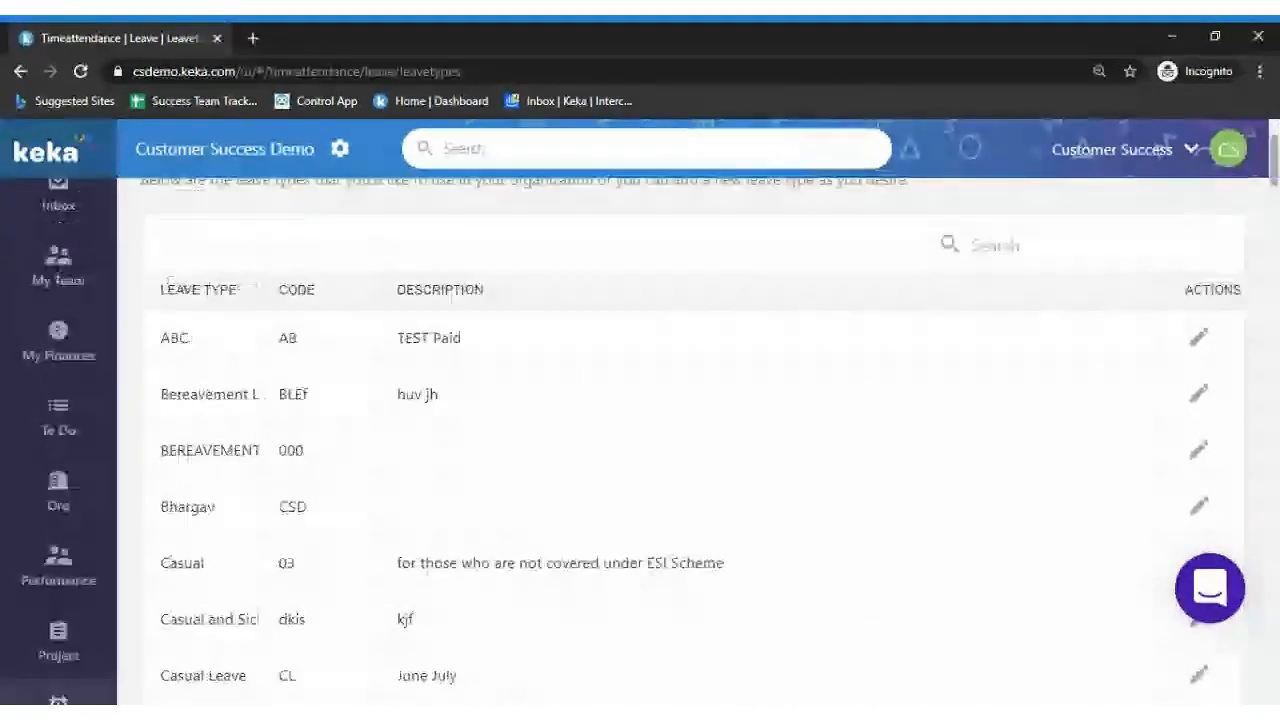
pyautogui.scroll(3, 640, 440)
# Start a new leave type and name it "Marriage Leave." including the trailing period
pyautogui.click(1140, 350)
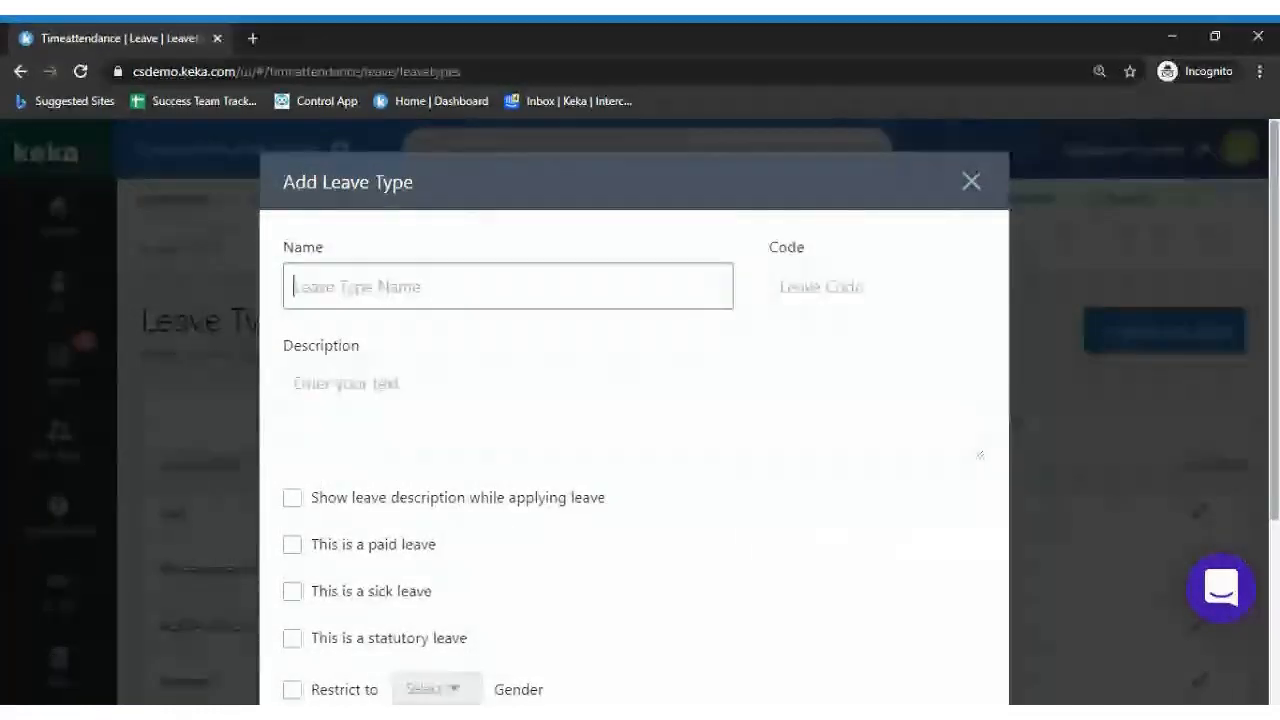
pyautogui.write('M')
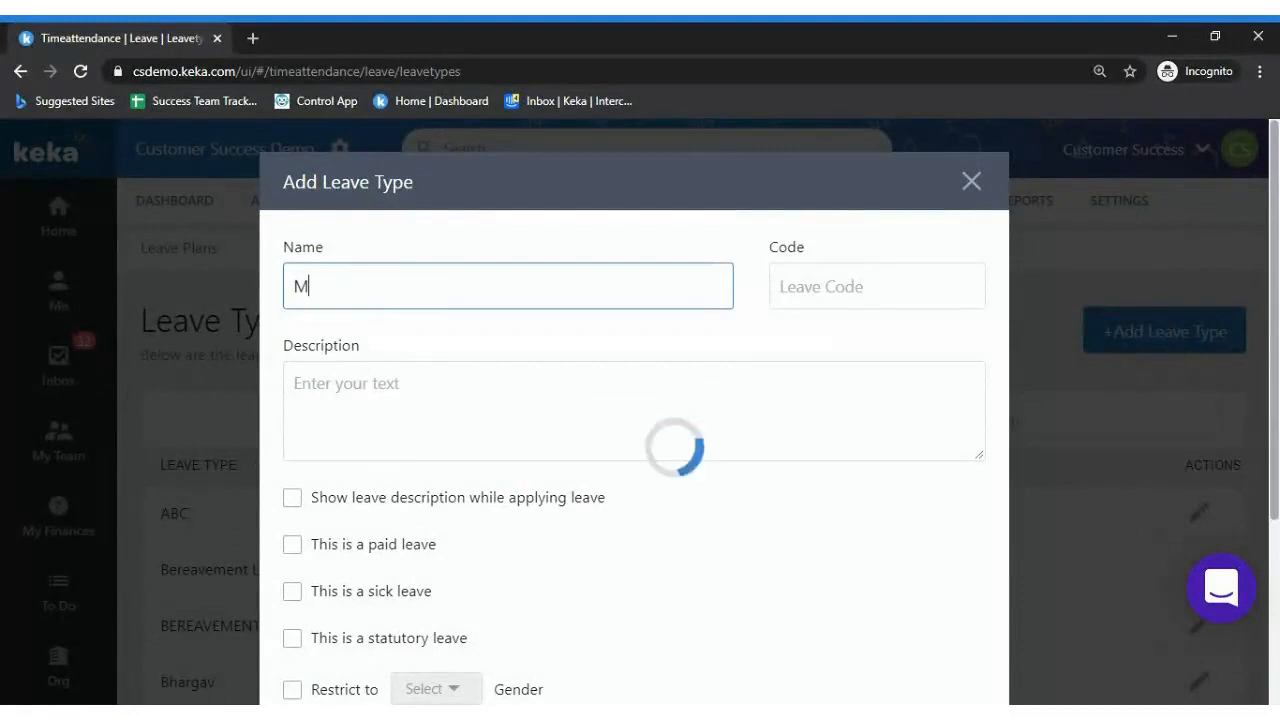
pyautogui.write('arrigage')
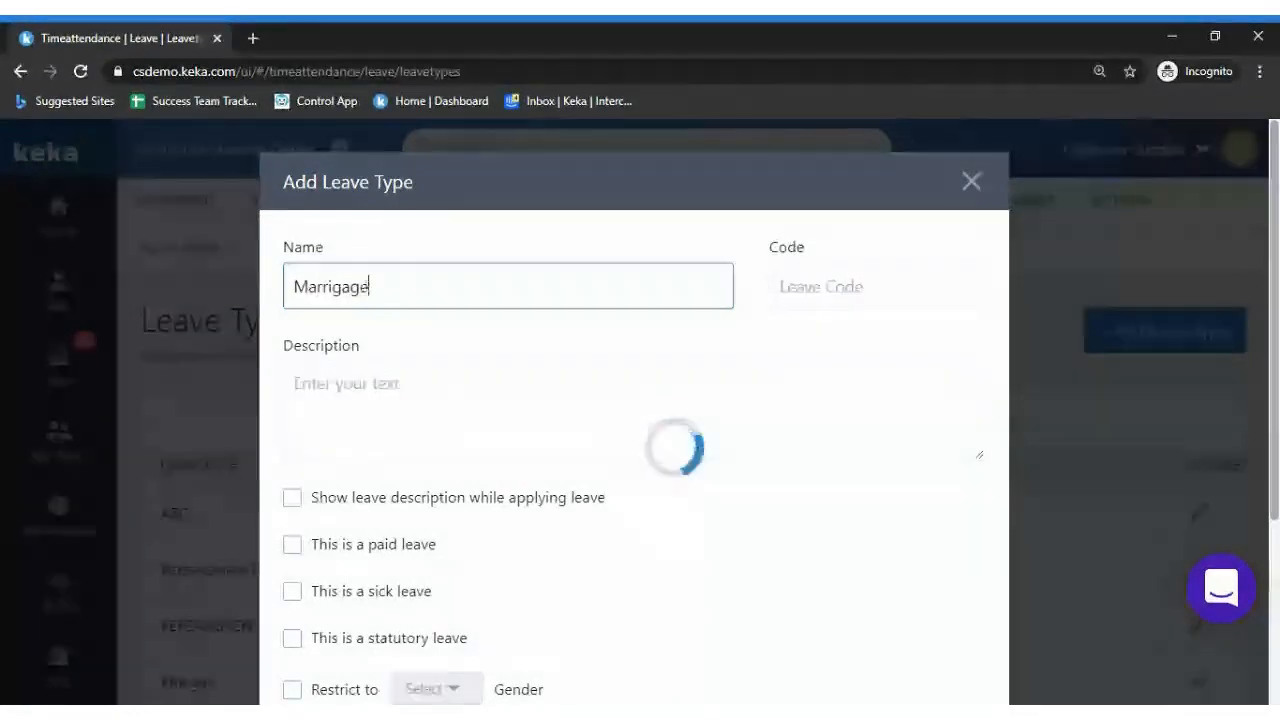
pyautogui.press('BackSpace')
pyautogui.press('BackSpace')
pyautogui.write('e')
pyautogui.press('BackSpace')
pyautogui.press('BackSpace')
pyautogui.press('BackSpace')
pyautogui.press('BackSpace')
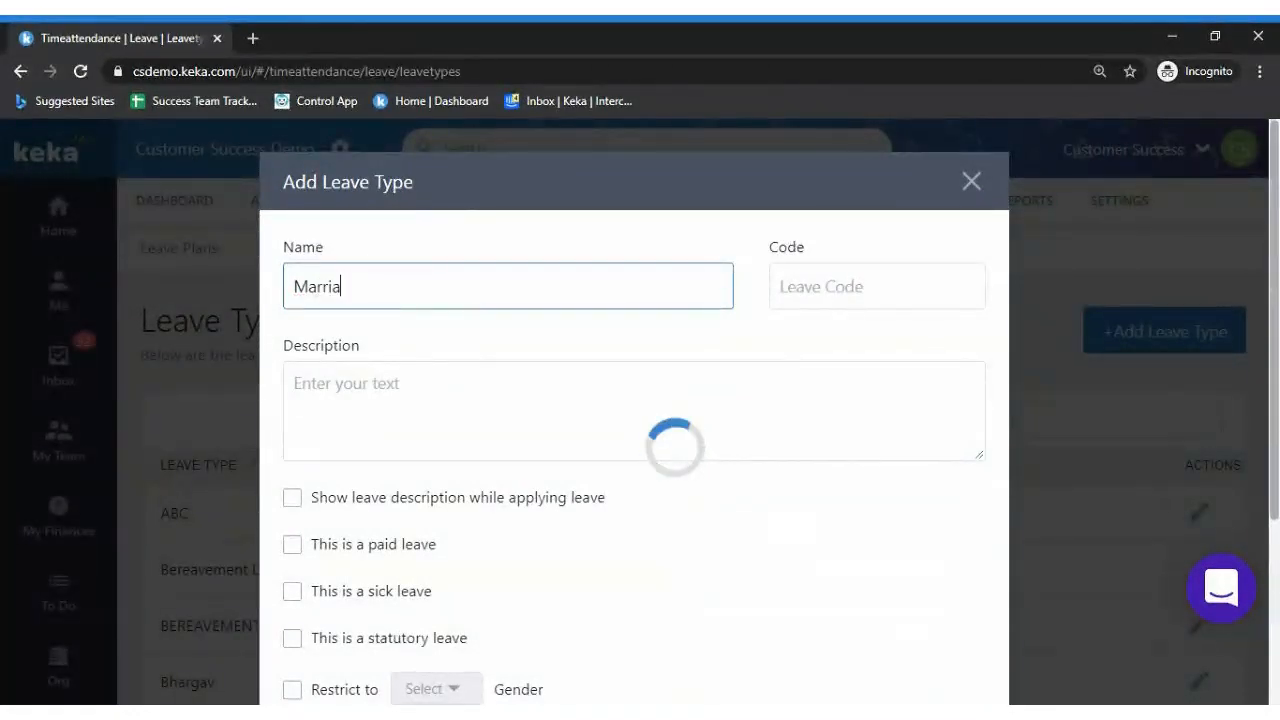
pyautogui.write('age Leave.')
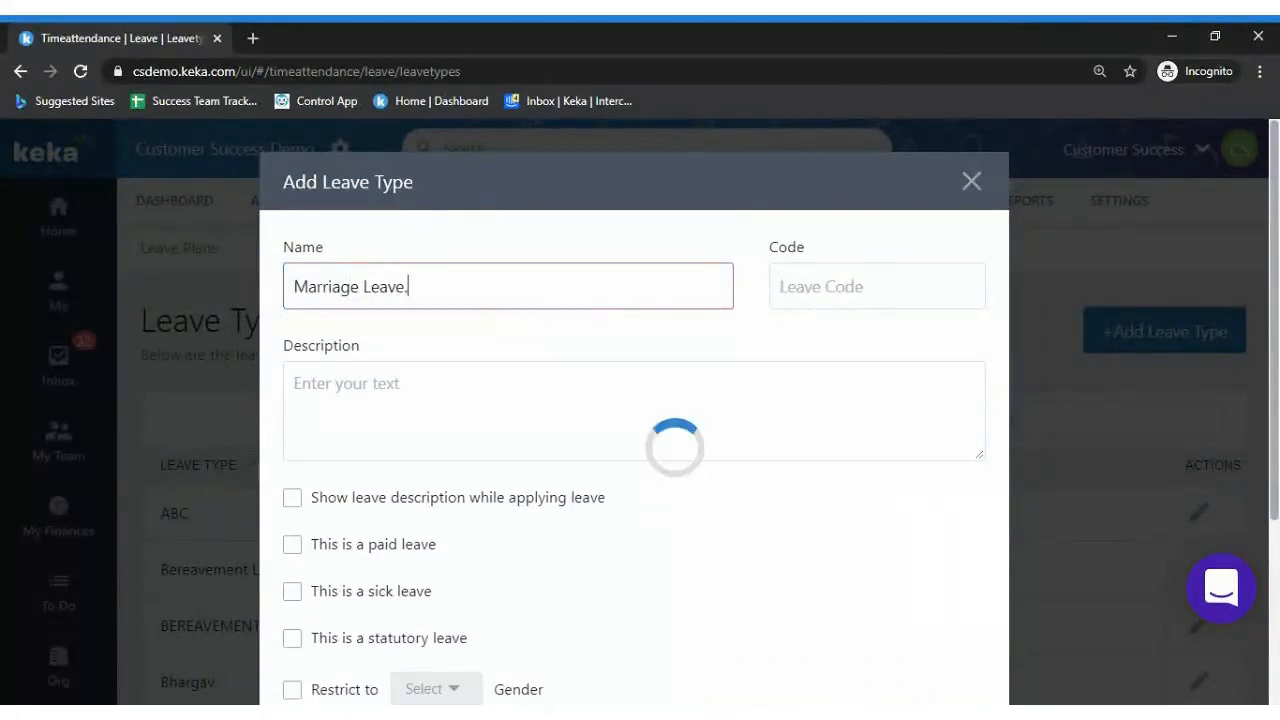
# Set the new leave type's code to MLD and place the cursor in its empty description
pyautogui.click(874, 275)
pyautogui.write('MLD')
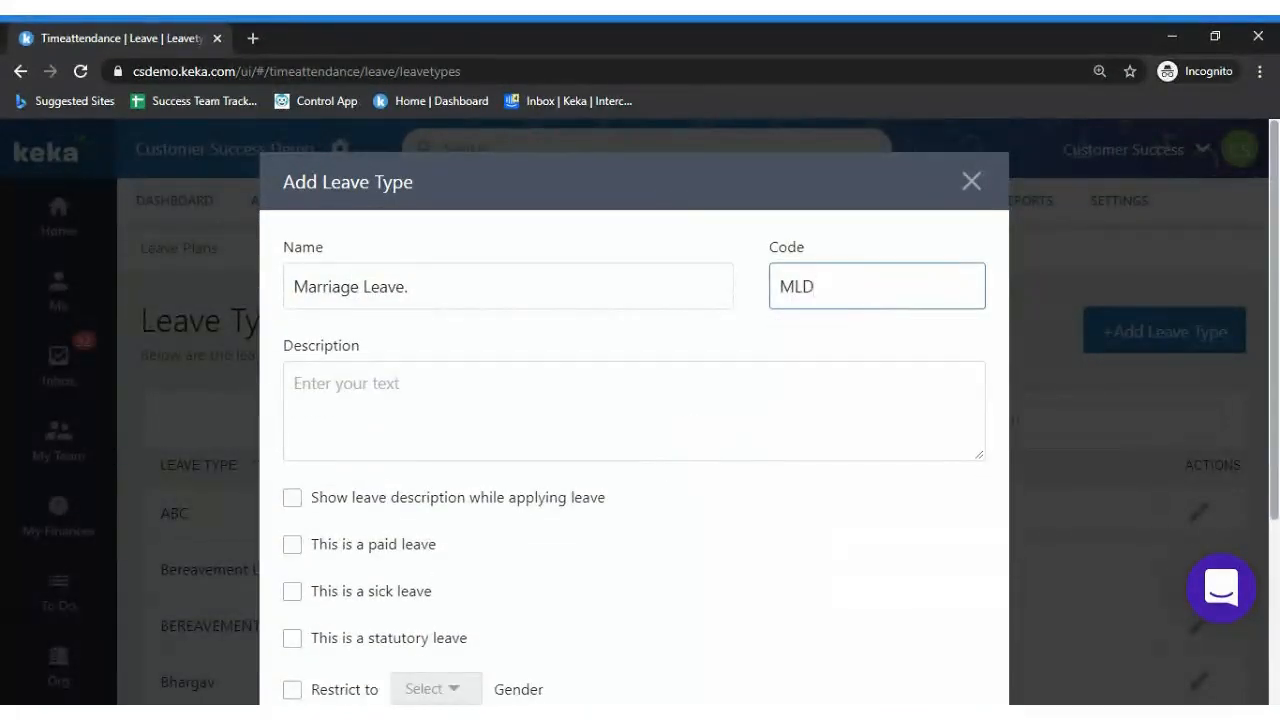
pyautogui.click(634, 411)
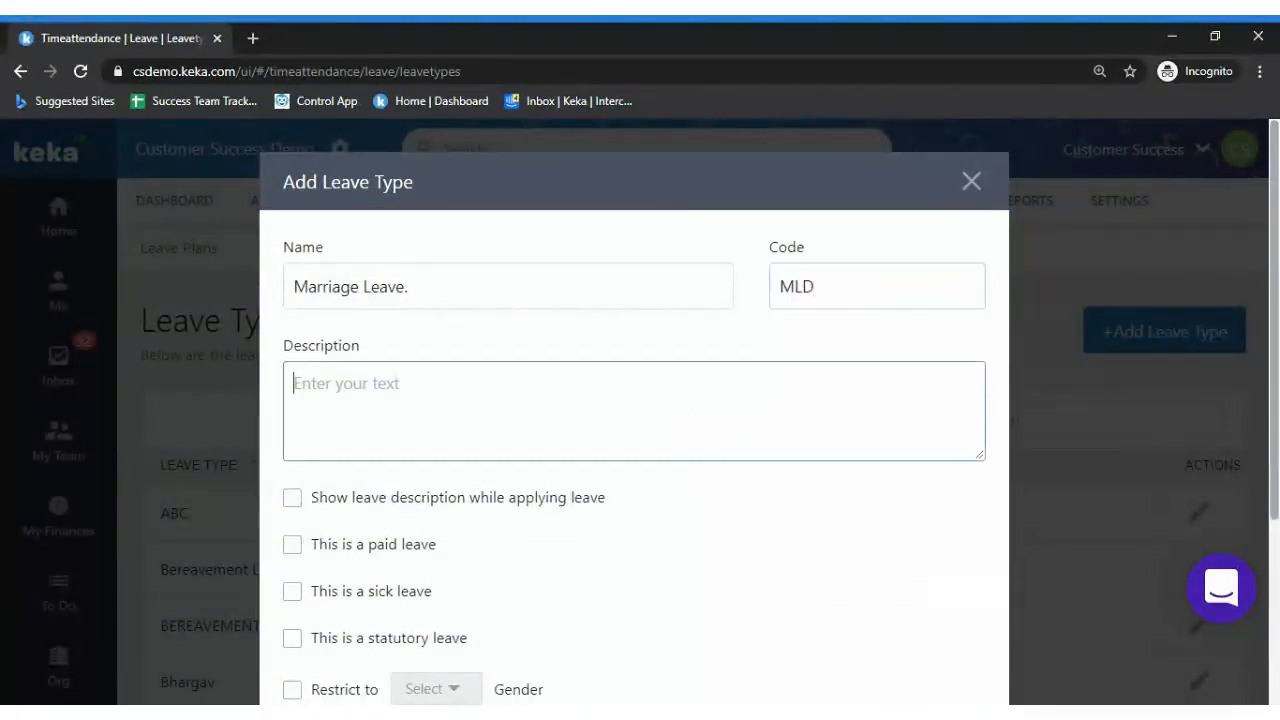
# Enable the gender restriction for the new leave type, view its gender options, and disable the restriction again
pyautogui.scroll(-1, 634, 420)
pyautogui.scroll(-3, 1130, 409)
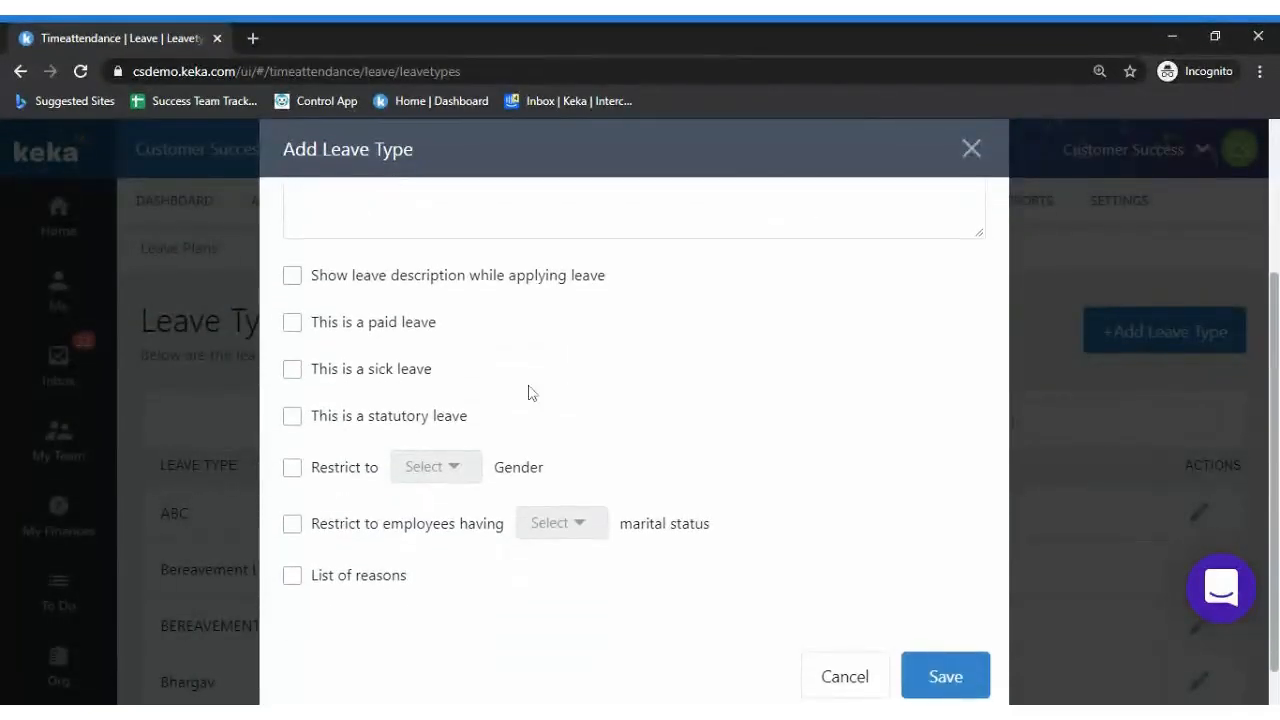
pyautogui.click(340, 470)
pyautogui.click(455, 468)
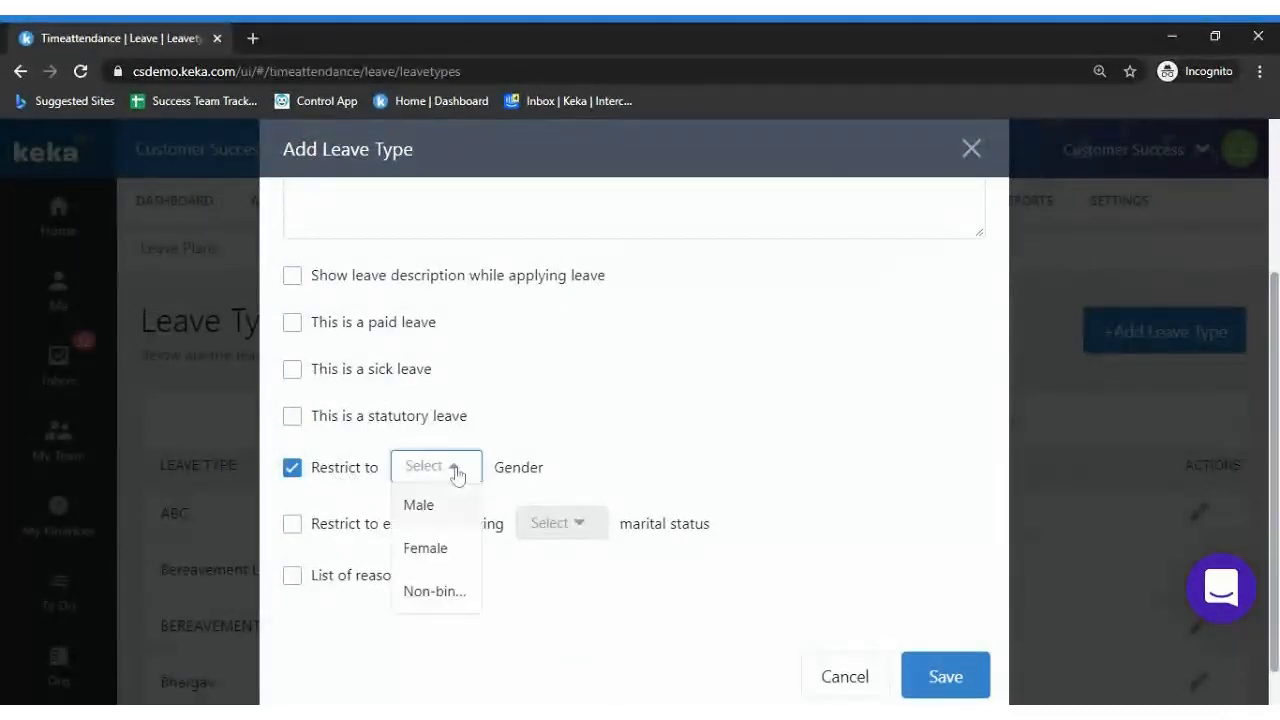
pyautogui.click(316, 478)
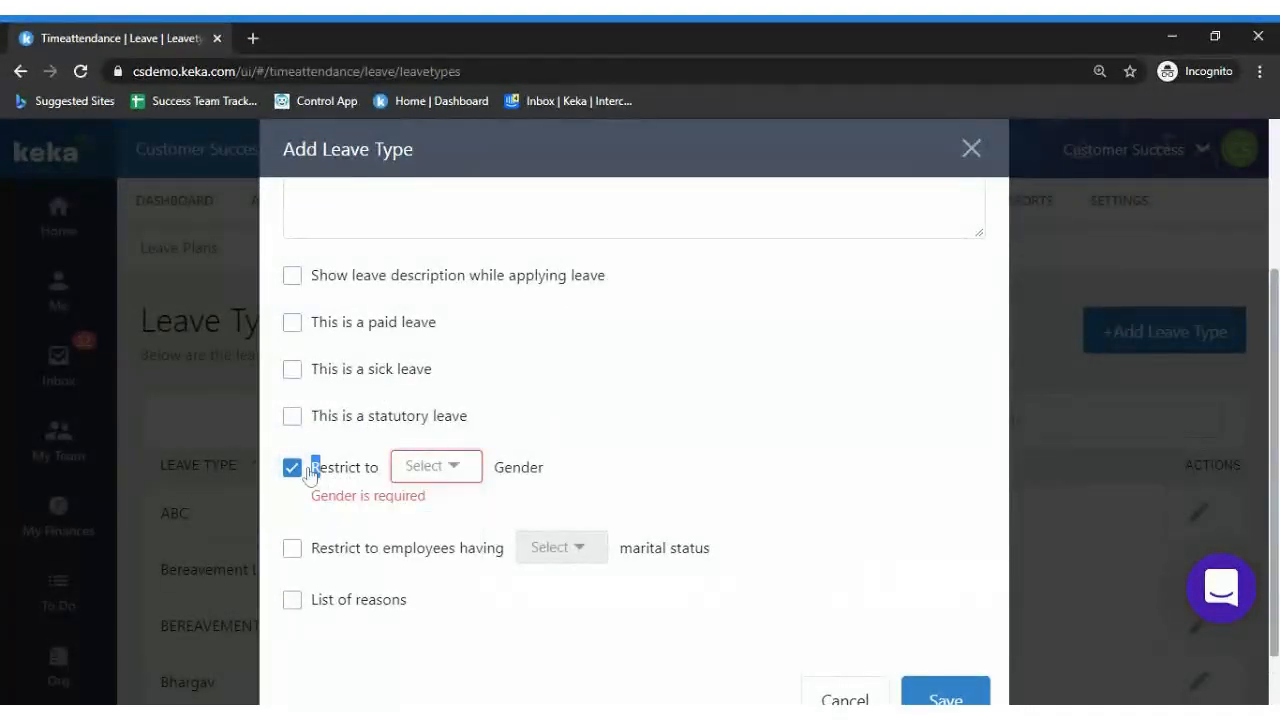
pyautogui.click(312, 472)
# Enable the marital status restriction for the new leave type, view its status options, and disable it again
pyautogui.click(365, 532)
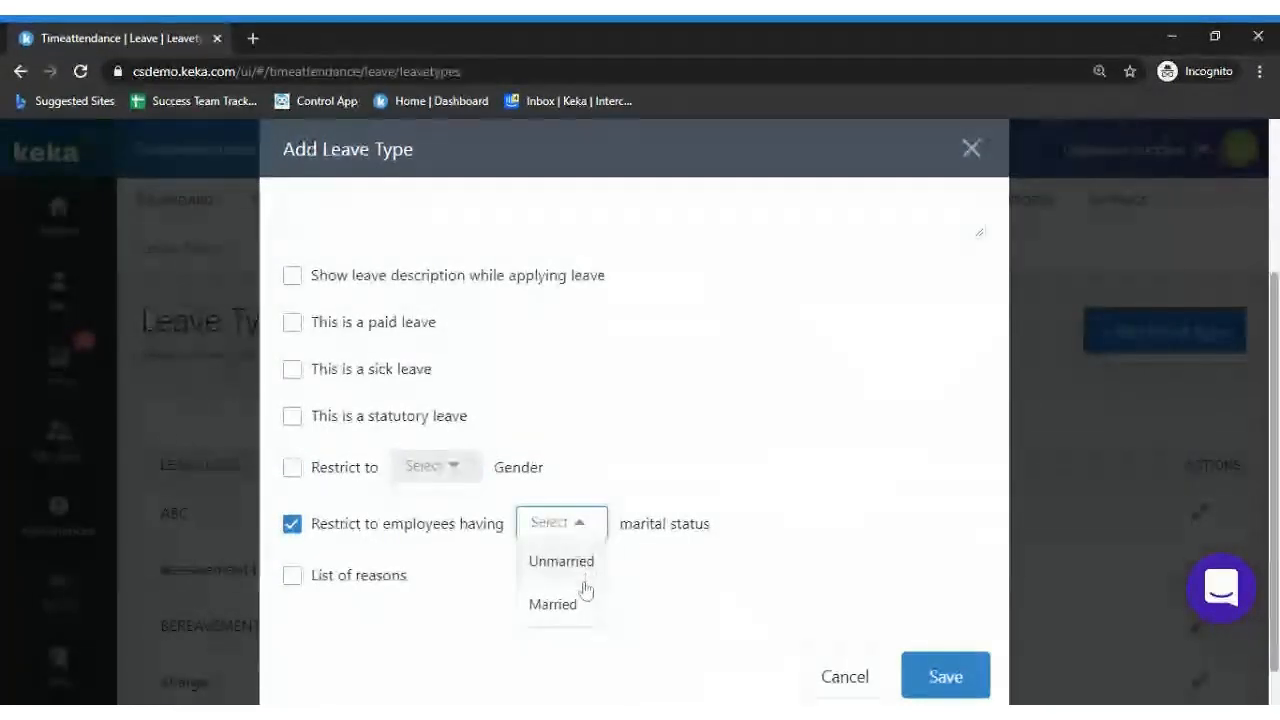
pyautogui.click(586, 522)
pyautogui.tripleClick(303, 528)
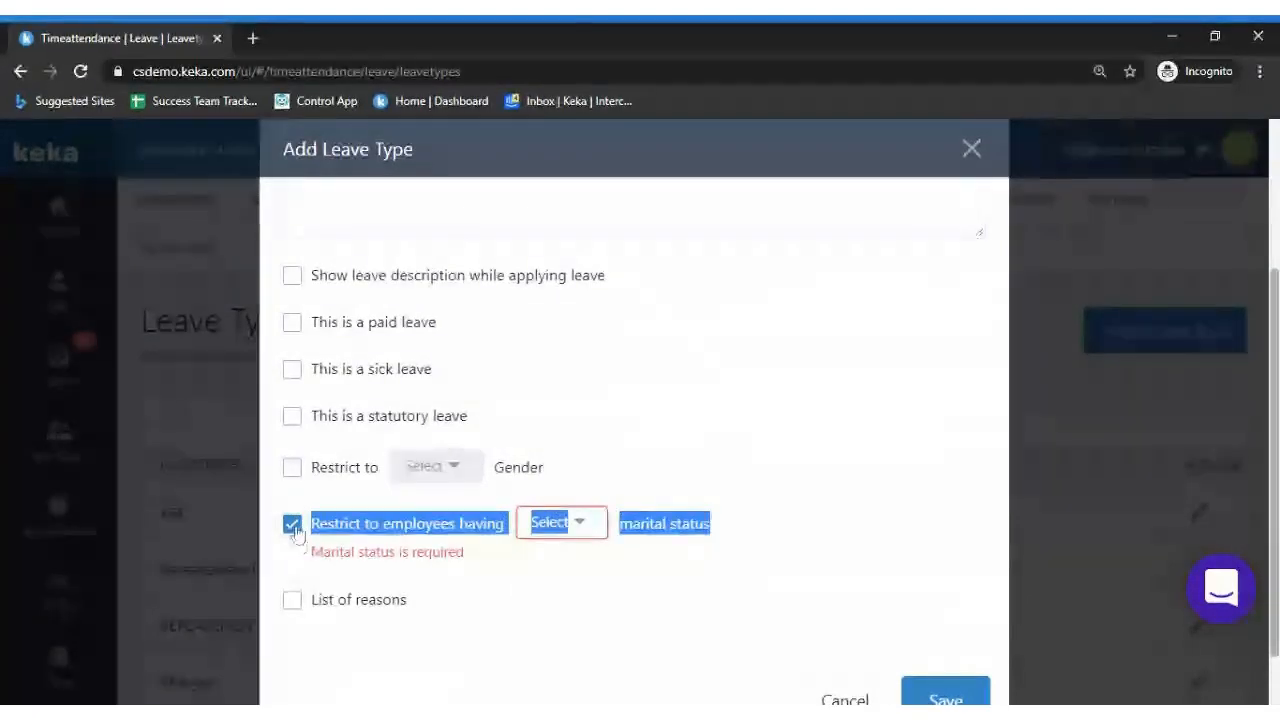
pyautogui.click(299, 530)
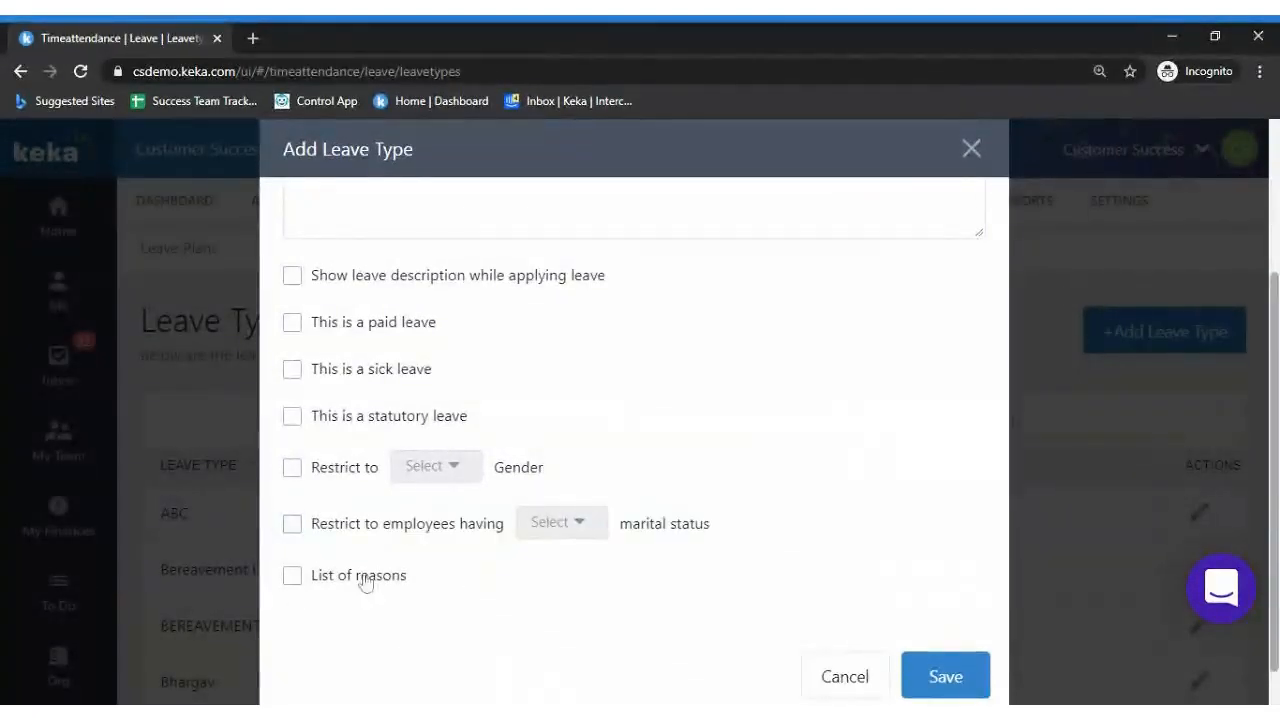
# Enable the list of reasons to show its reason entry field, and close the new leave type without saving
pyautogui.click(292, 575)
pyautogui.scroll(-3, 634, 450)
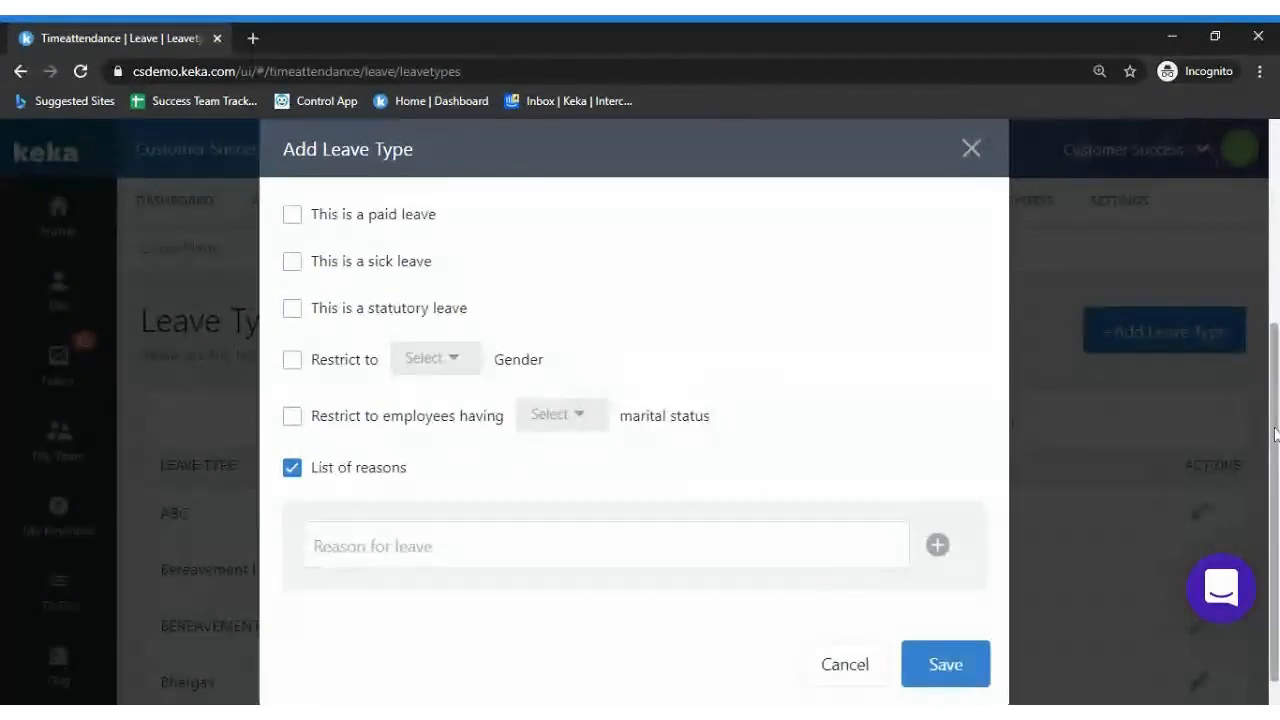
pyautogui.click(320, 512)
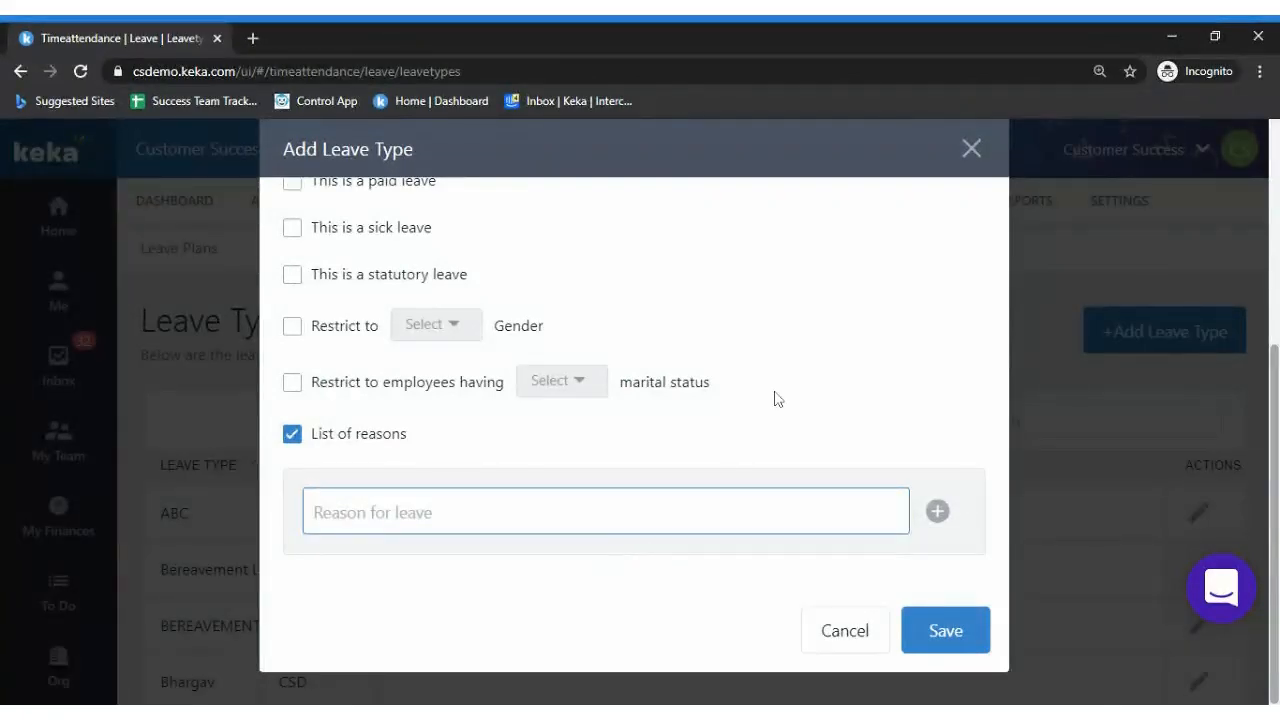
pyautogui.click(970, 148)
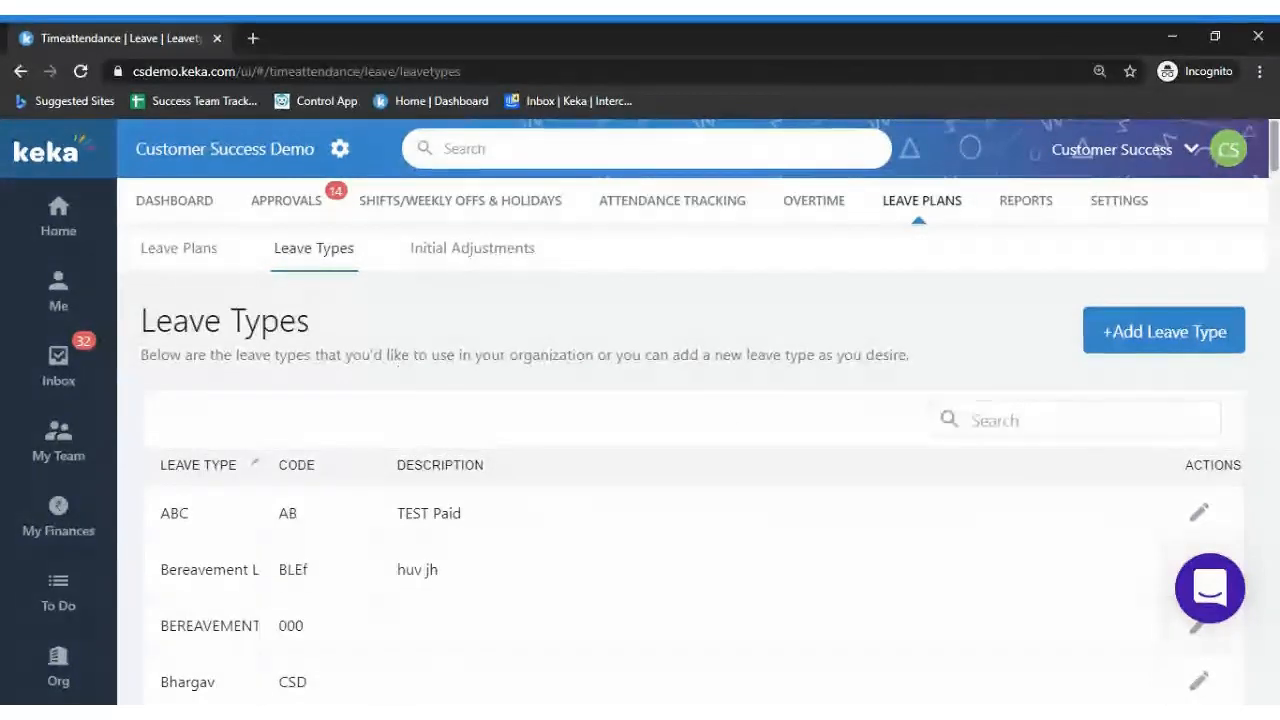
# Open the existing ABC leave type for editing, review its settings and restrictions, and close it without changes
pyautogui.scroll(-1, 680, 450)
pyautogui.scroll(-3, 680, 450)
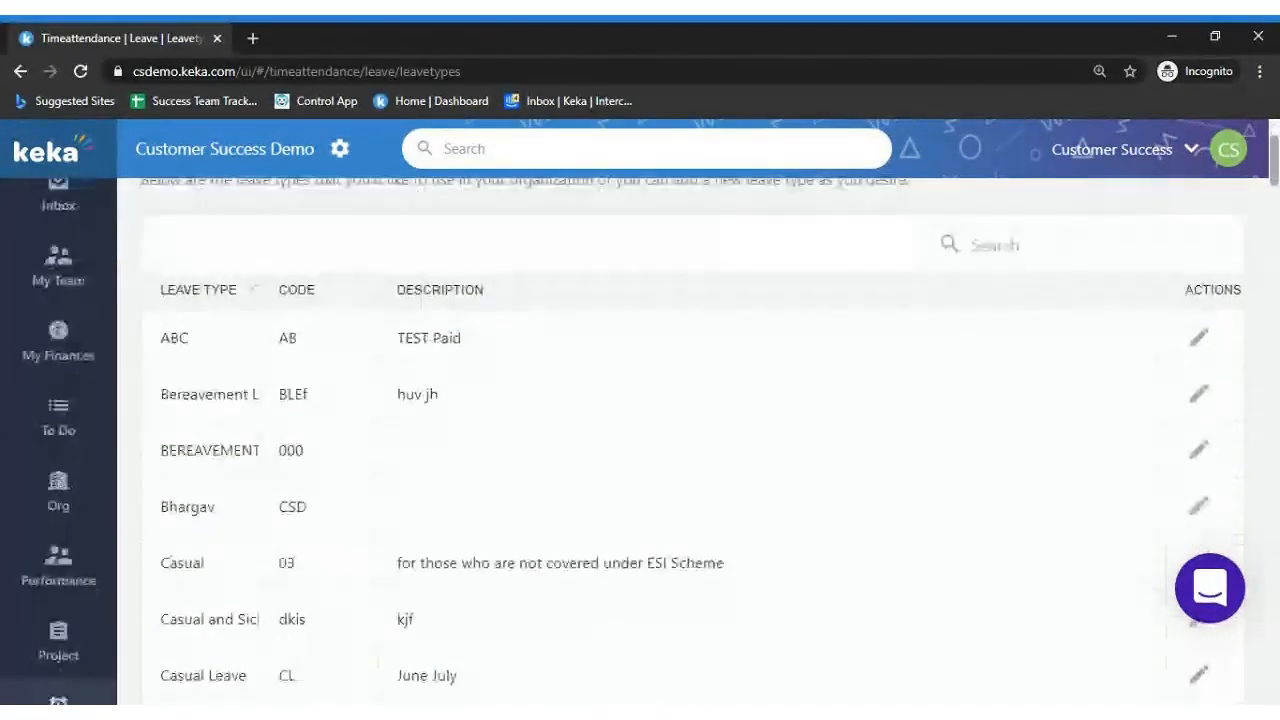
pyautogui.click(1201, 338)
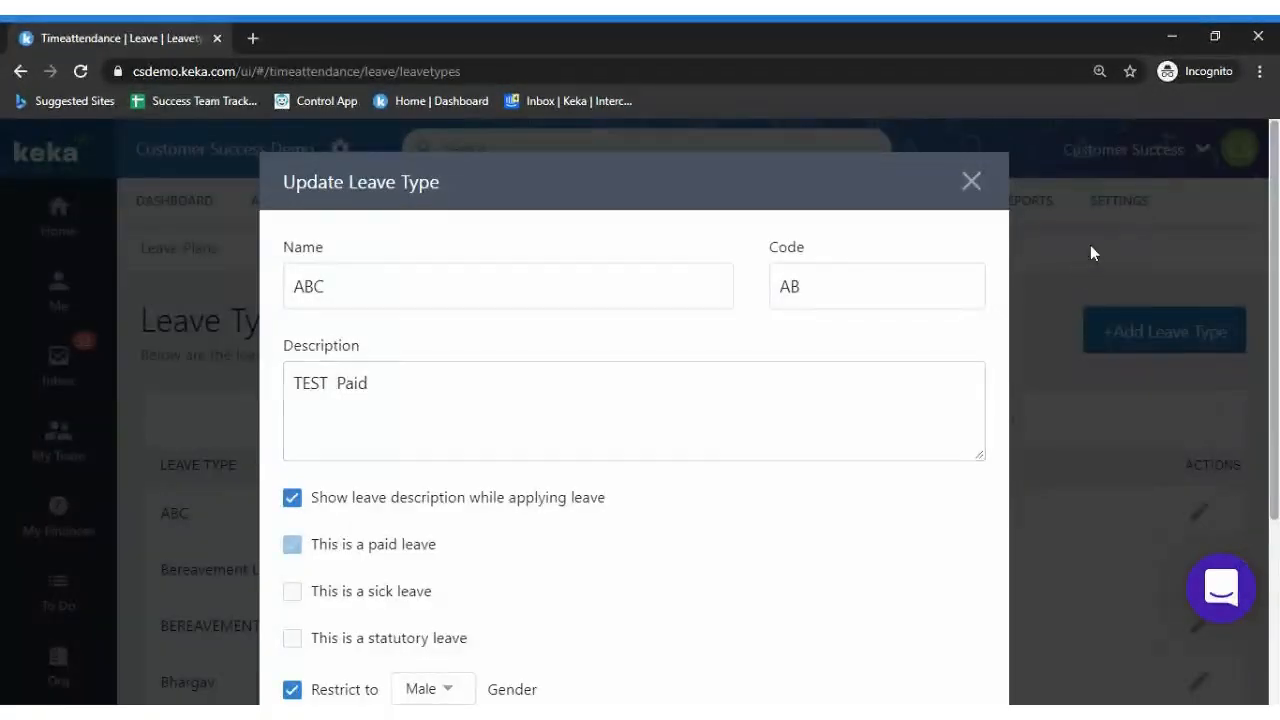
pyautogui.scroll(-3, 1276, 163)
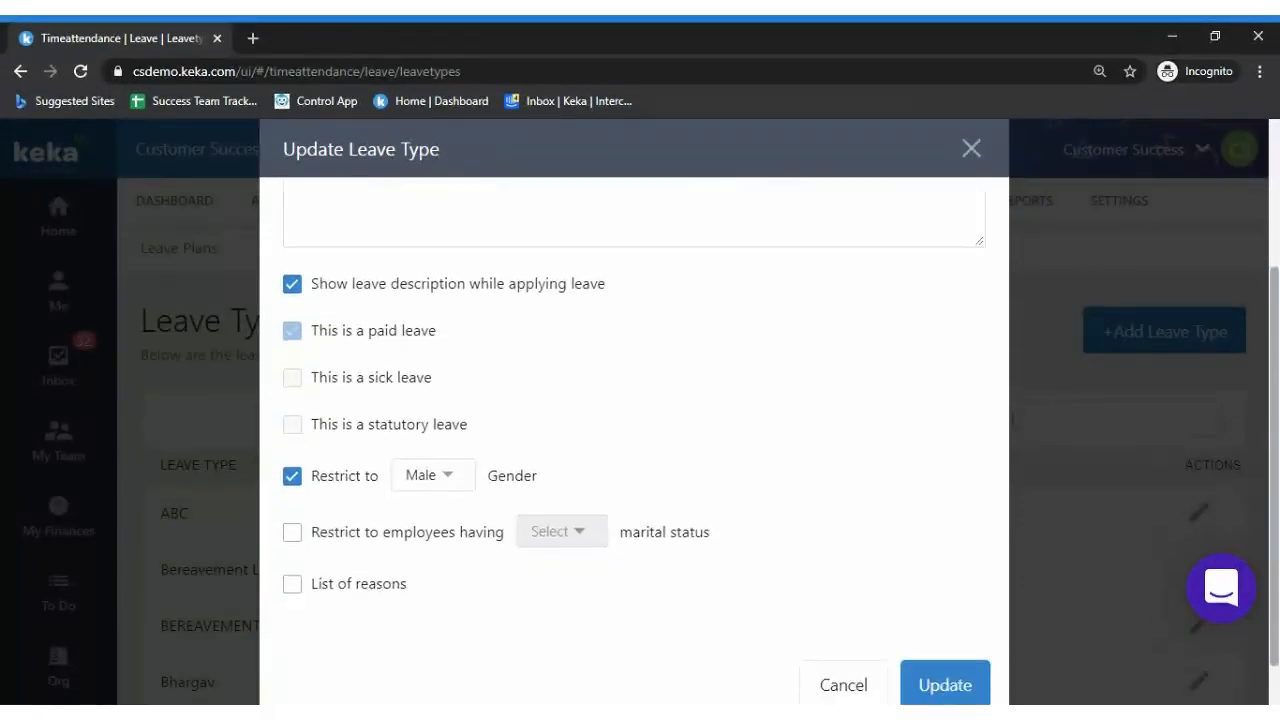
pyautogui.scroll(4, 634, 420)
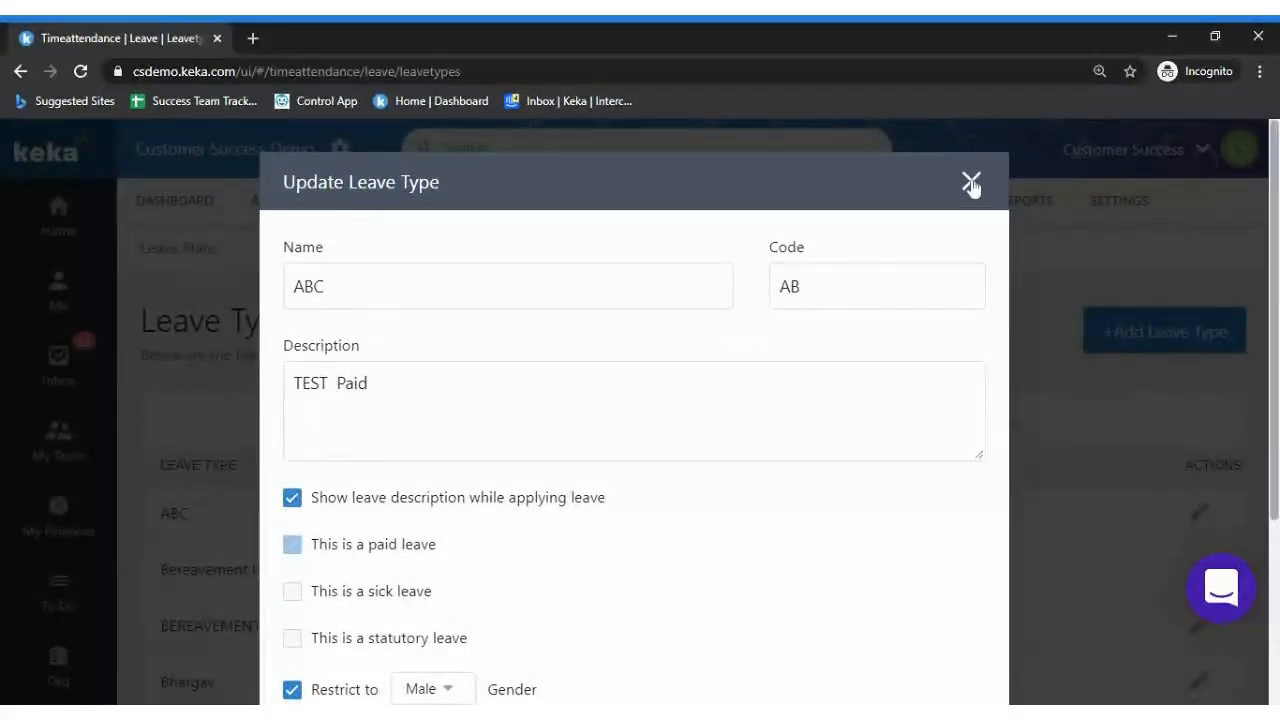
pyautogui.click(971, 183)
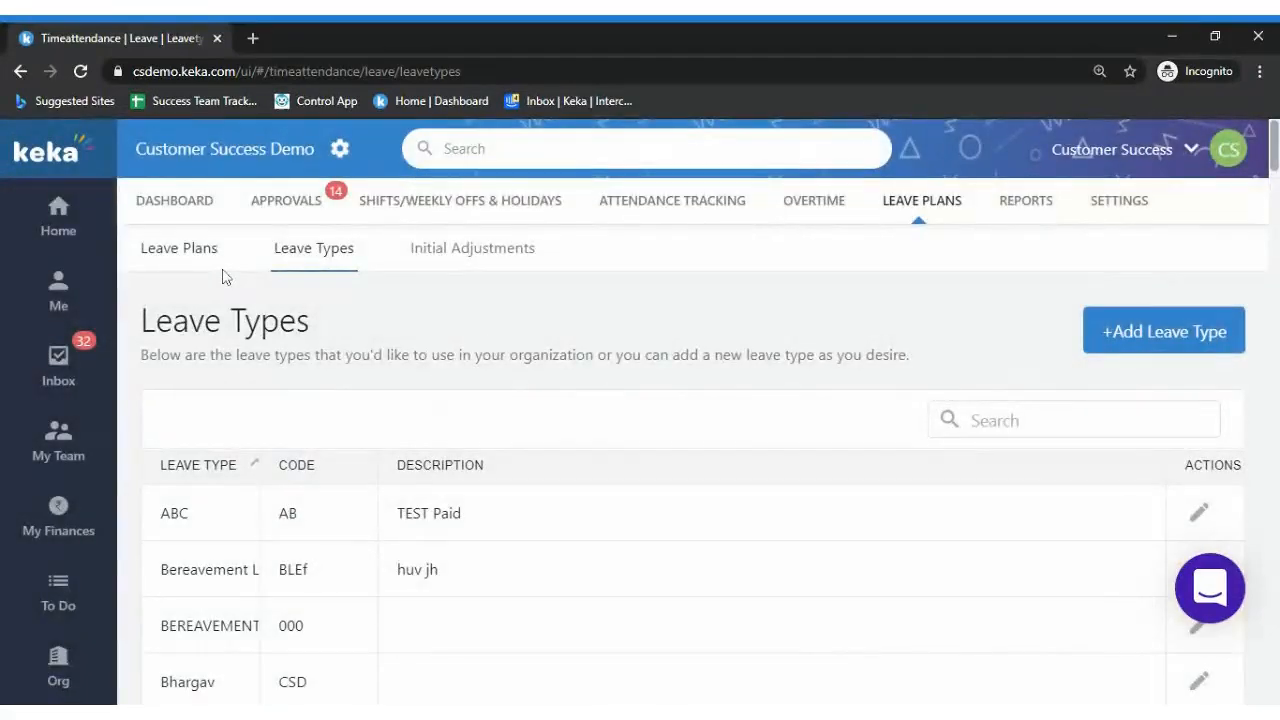
# Switch between the Leave Plans and Leave Types pages, ending on Leave Plans
pyautogui.click(206, 262)
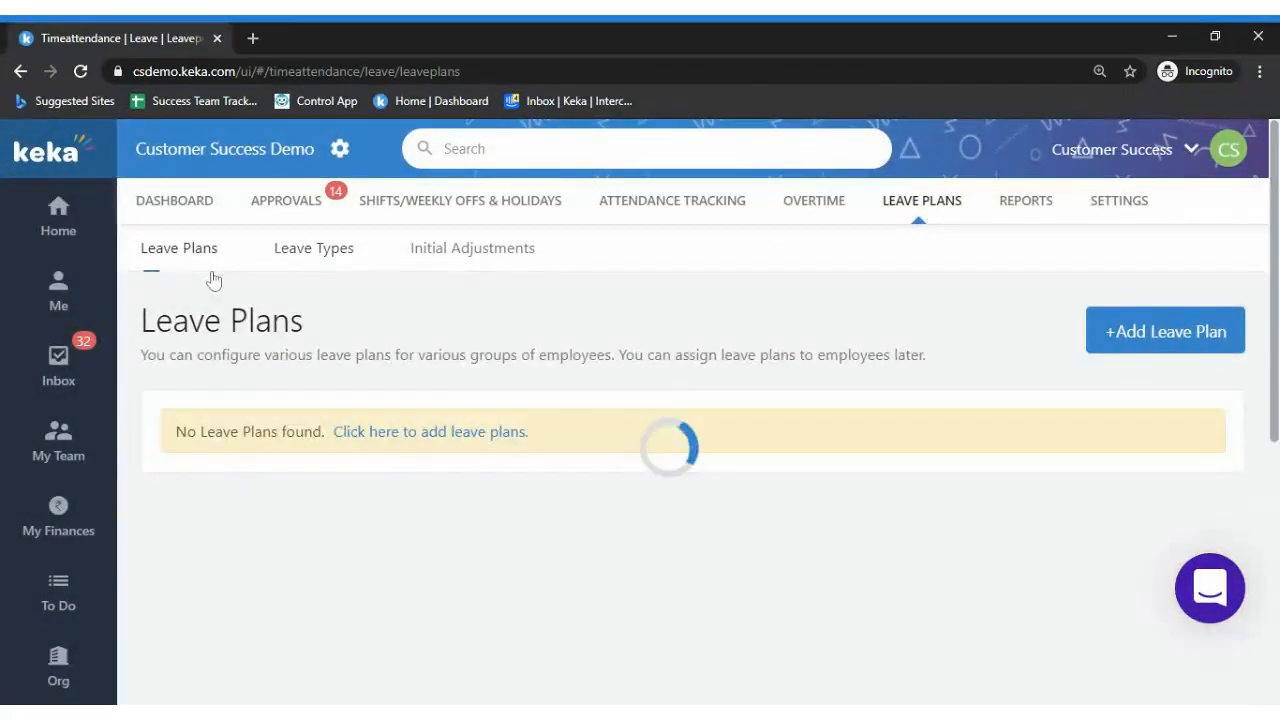
pyautogui.click(314, 262)
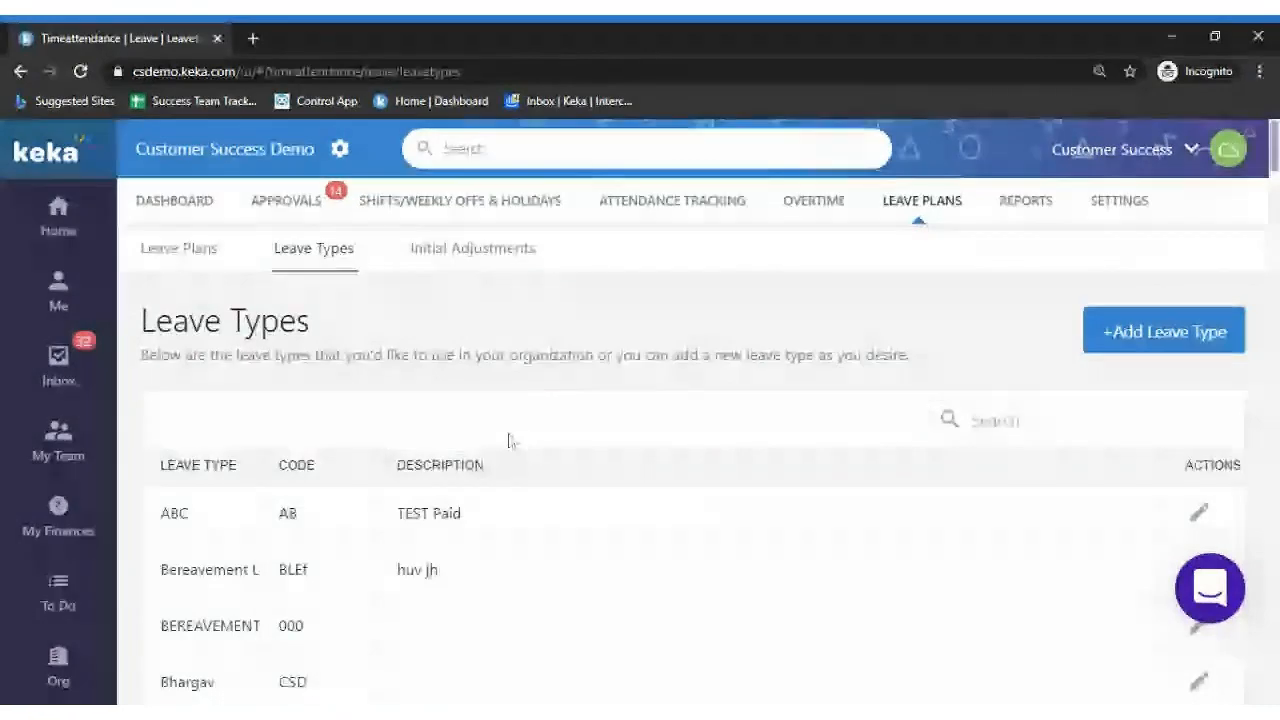
pyautogui.click(185, 265)
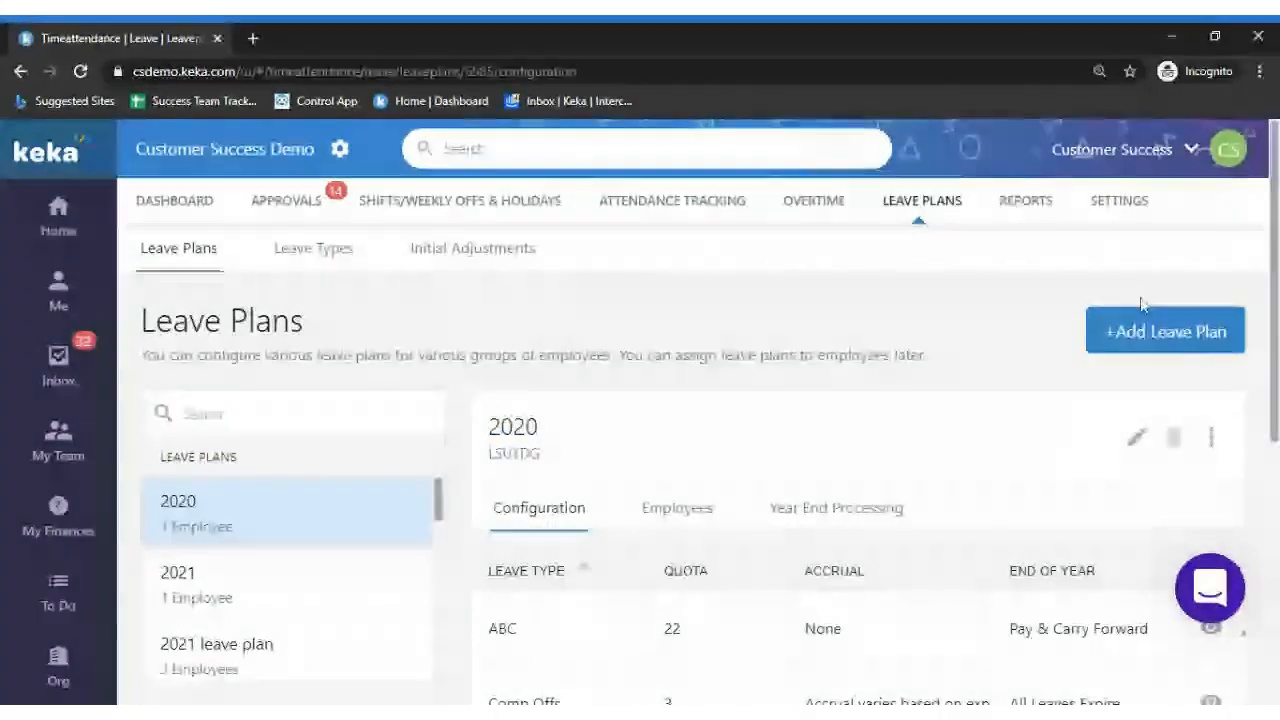
# Start a new leave plan named "Standard 2021 Leave plan" with the description "SLP"
pyautogui.click(1193, 331)
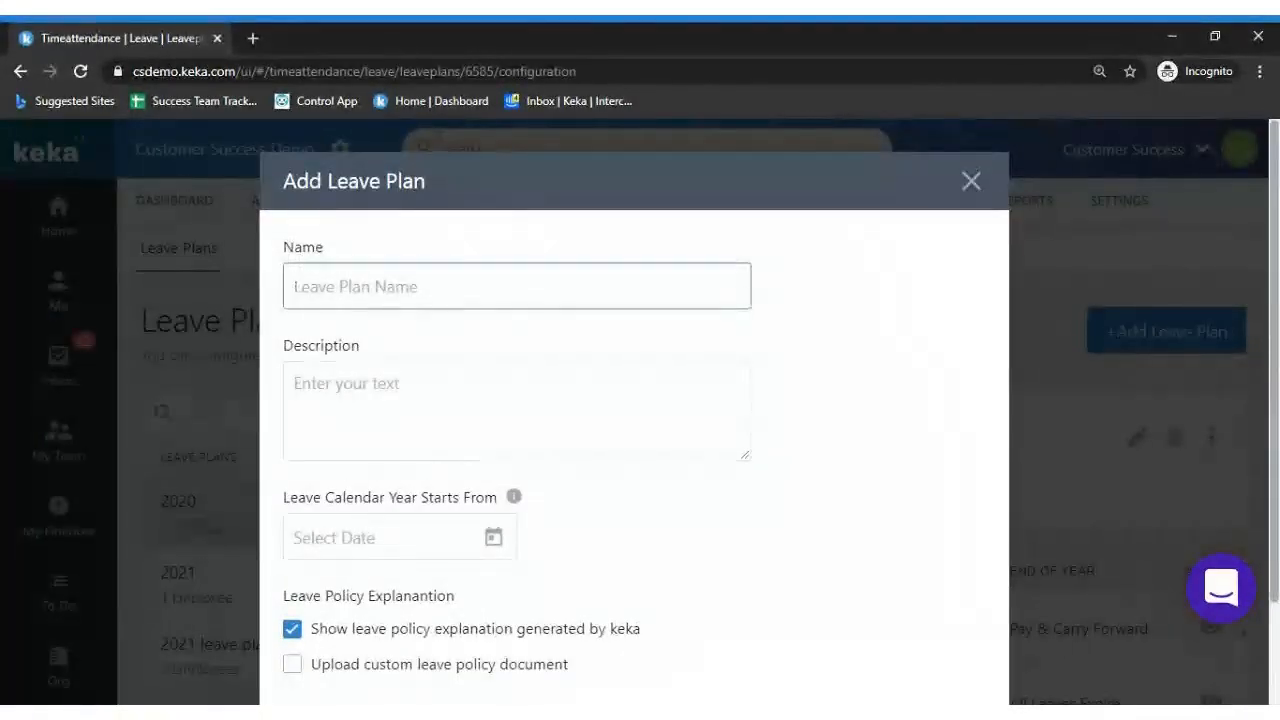
pyautogui.write('S')
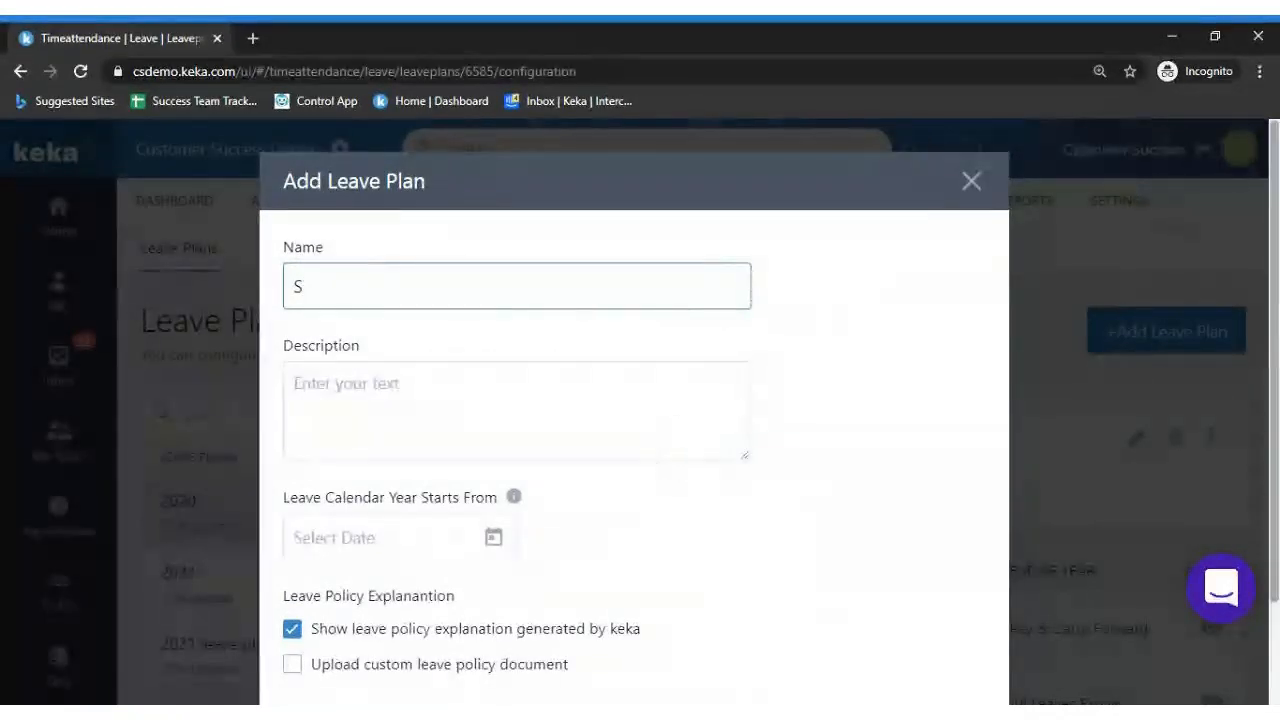
pyautogui.write('tandard ')
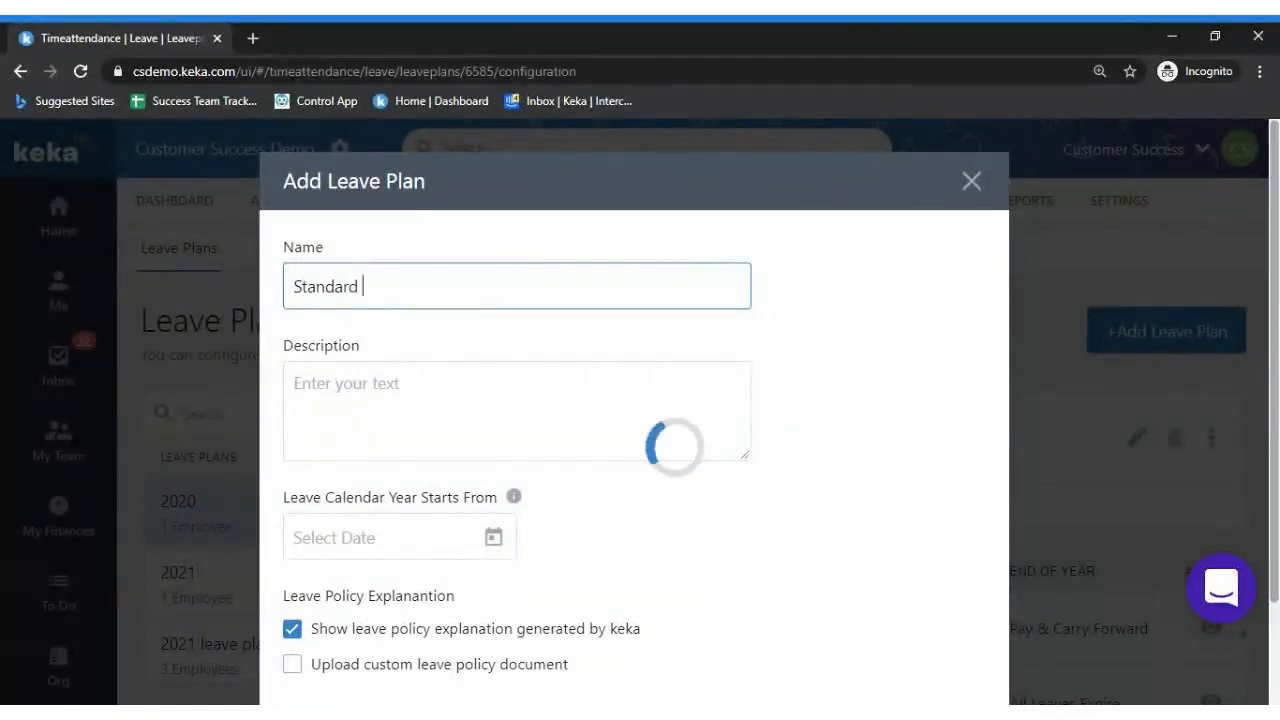
pyautogui.write('2021 Leave')
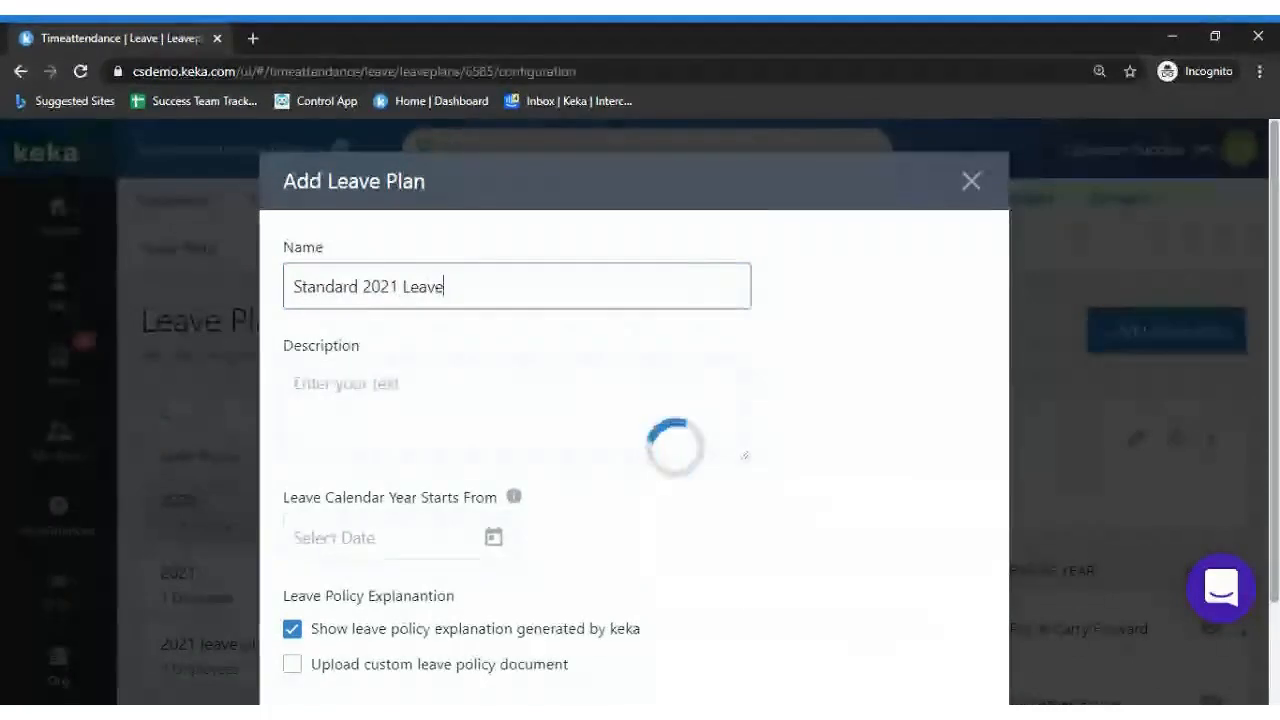
pyautogui.write(' plan')
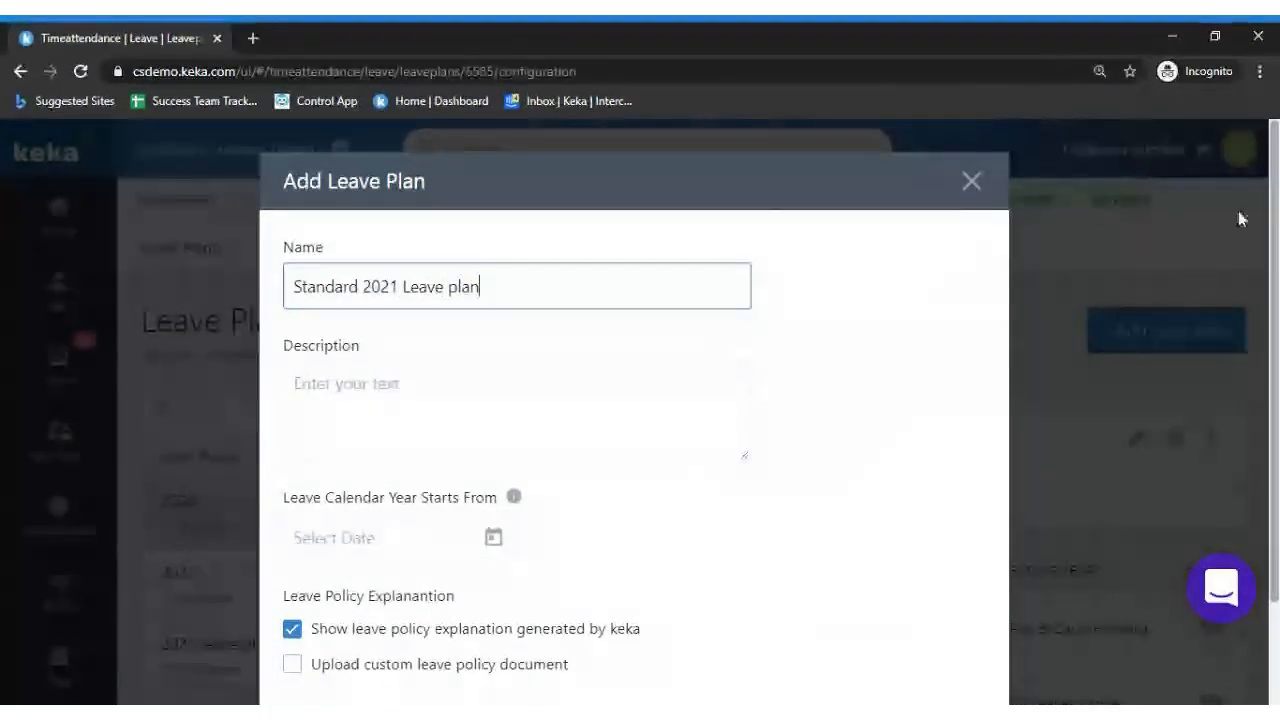
pyautogui.scroll(-1, 691, 380)
pyautogui.click(691, 380)
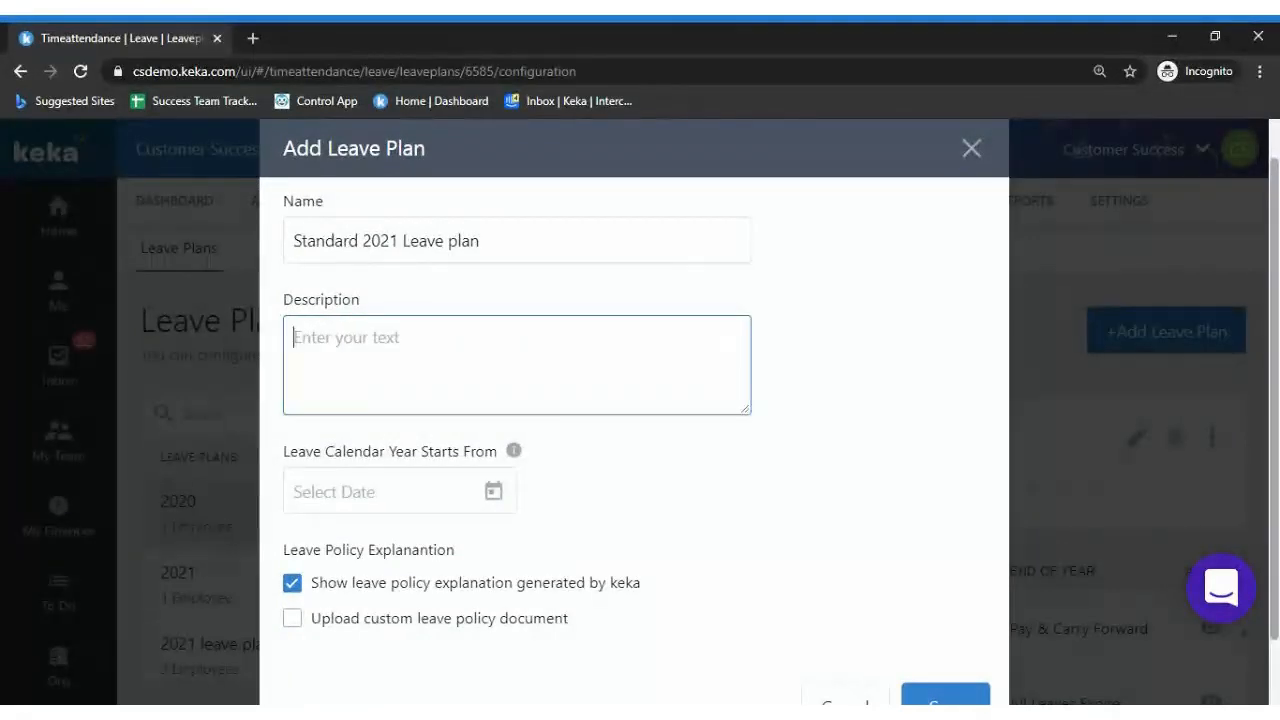
pyautogui.write('SLP')
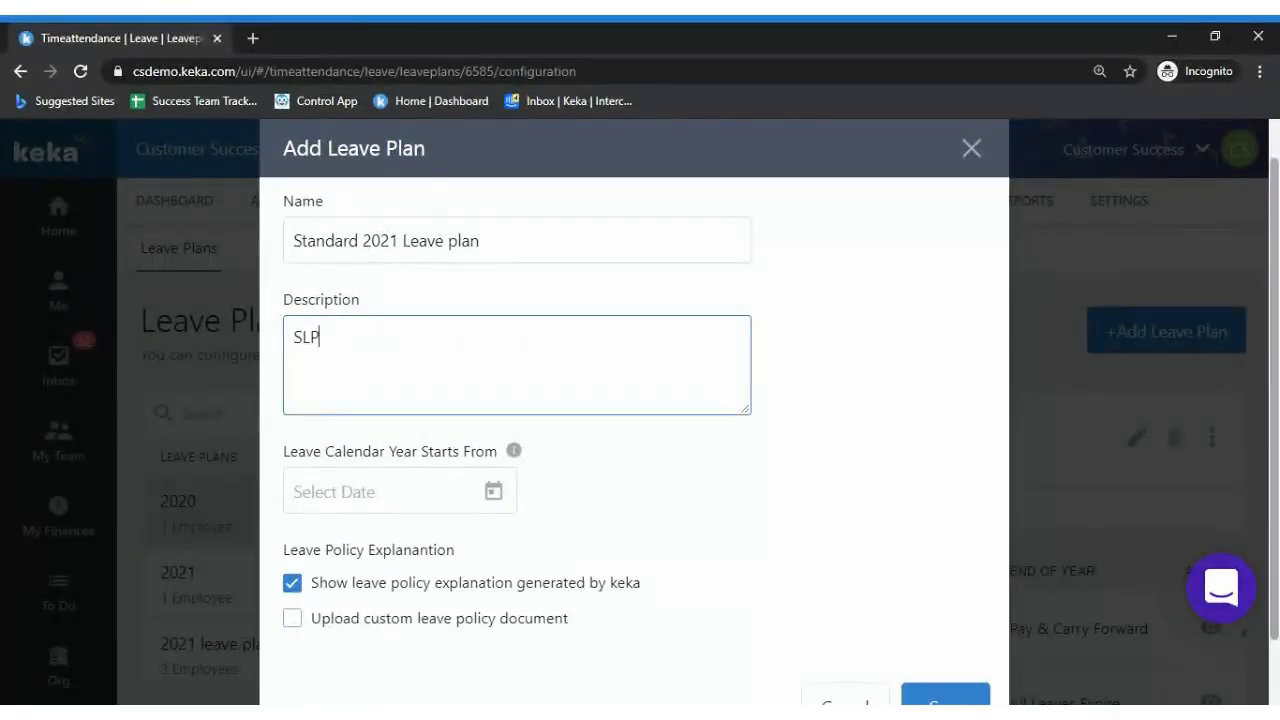
# Set the new plan's leave calendar year to start from January 2021
pyautogui.moveTo(516, 453)
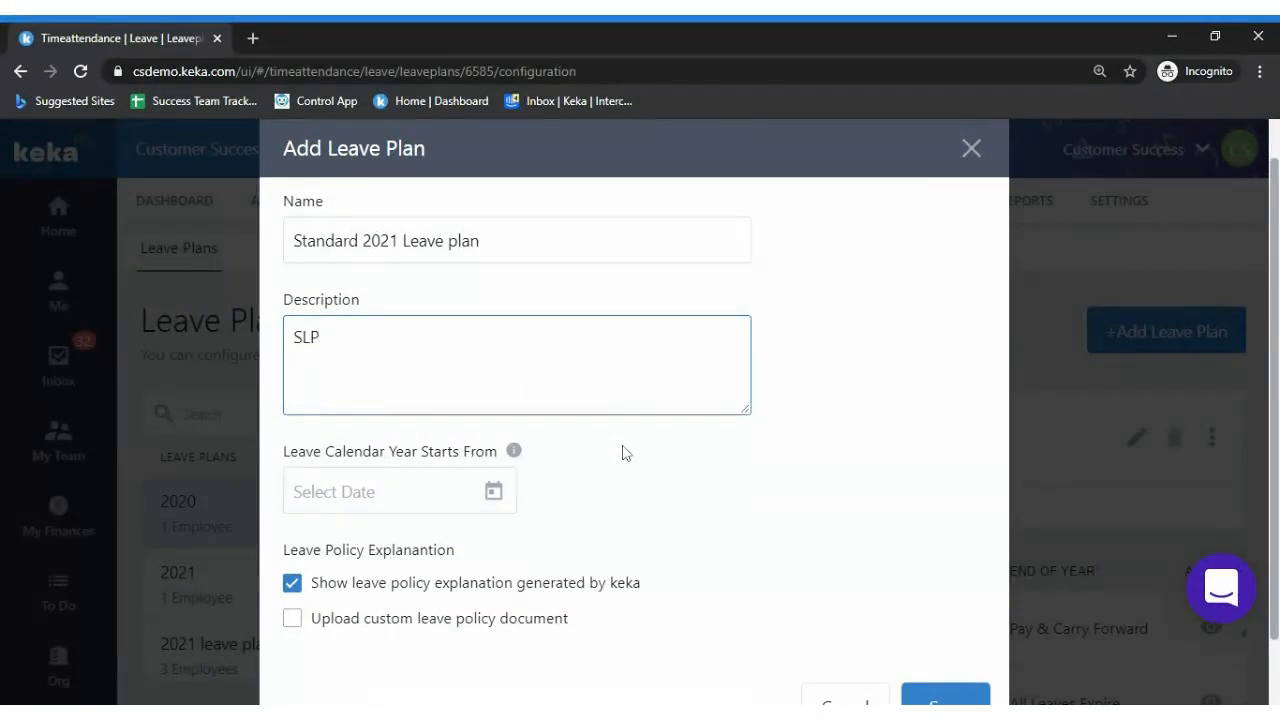
pyautogui.scroll(-1, 620, 451)
pyautogui.scroll(-1, 634, 420)
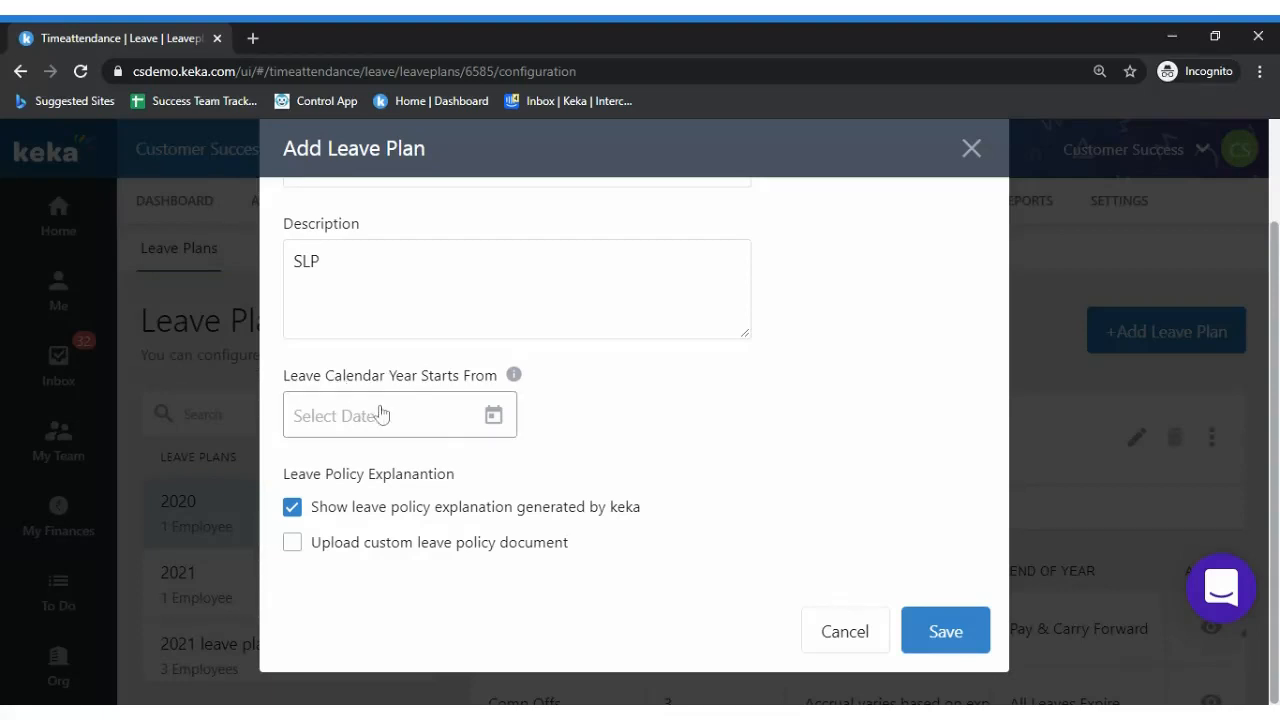
pyautogui.click(494, 416)
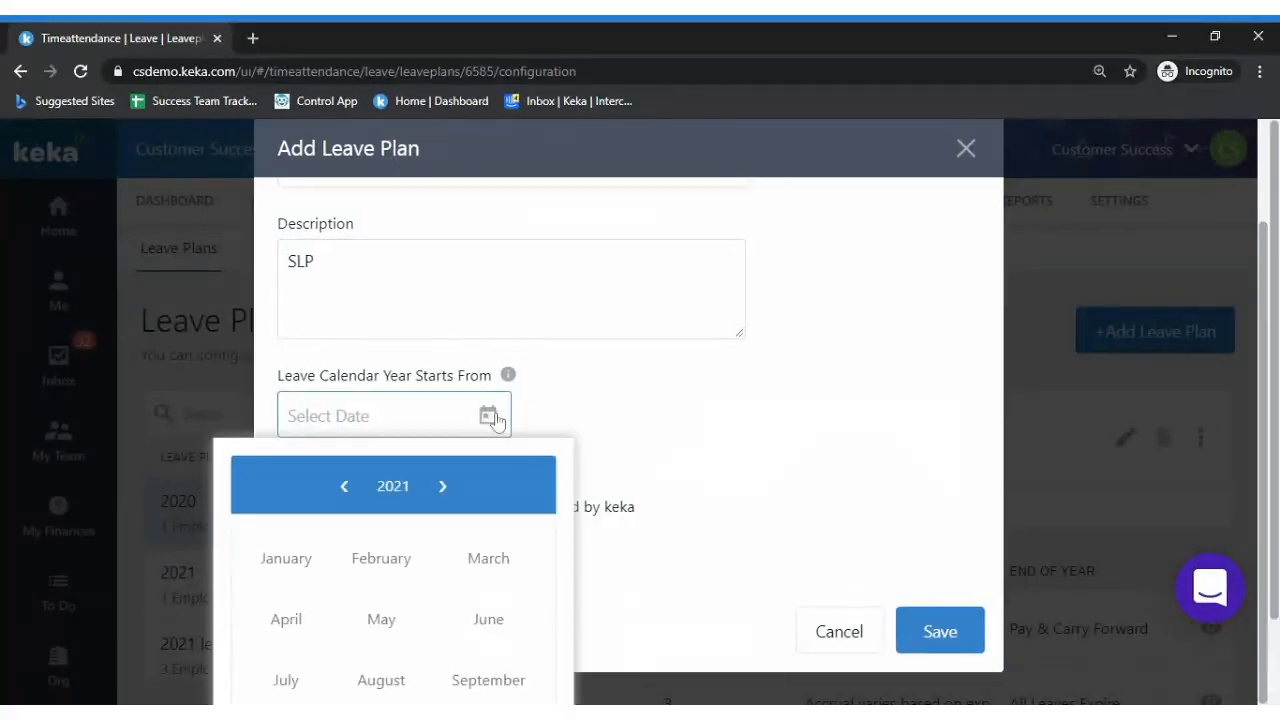
pyautogui.click(302, 567)
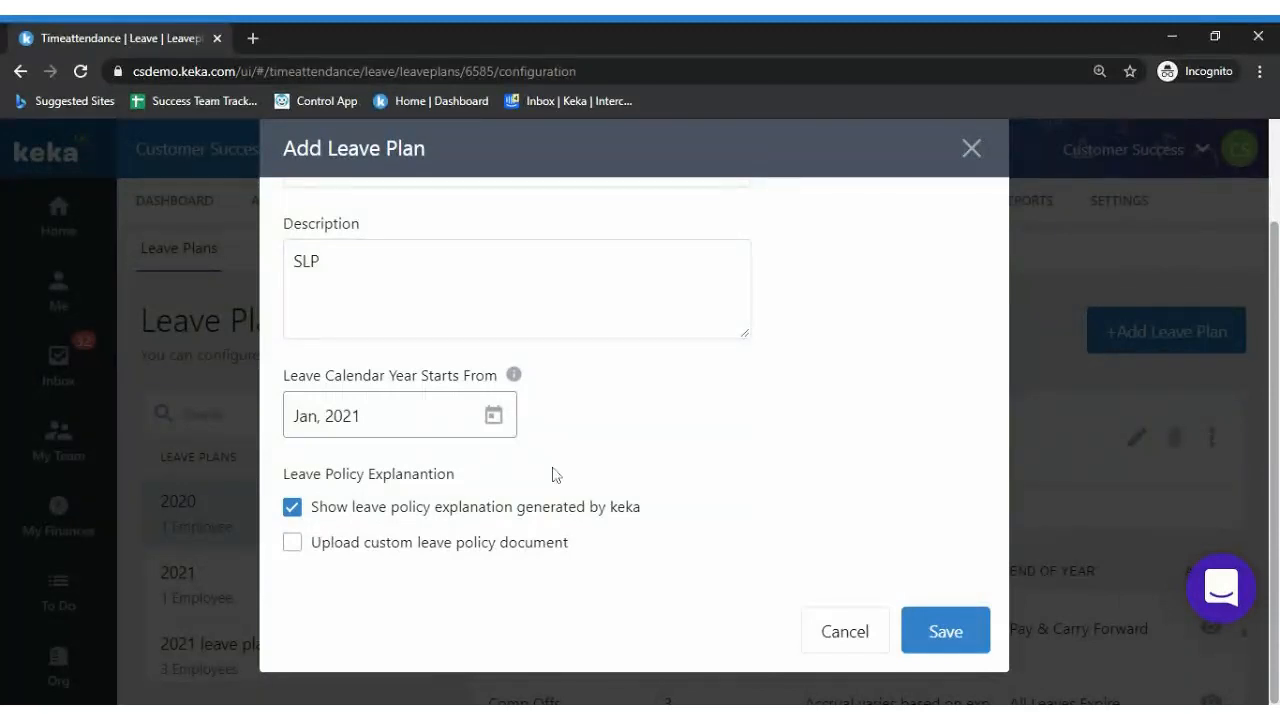
pyautogui.moveTo(510, 381)
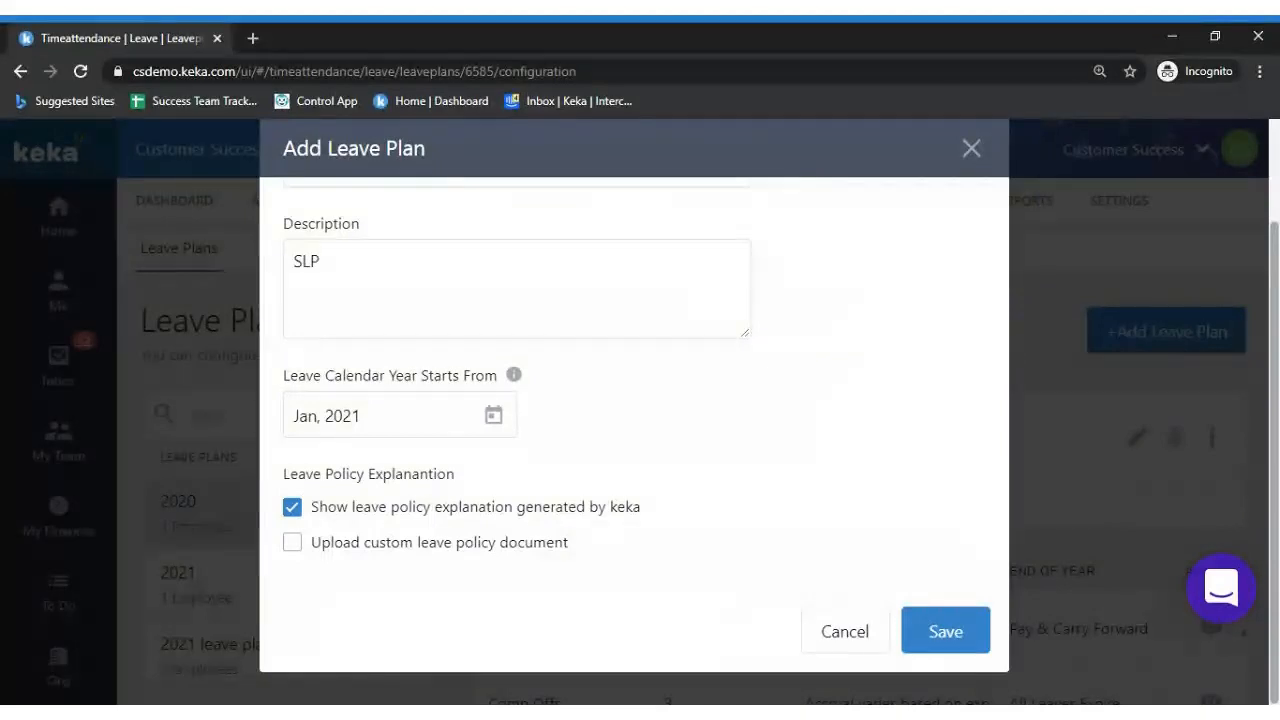
# Try both leave policy explanation options, keep only the Keka-generated explanation enabled, and save the new leave plan
pyautogui.click(292, 508)
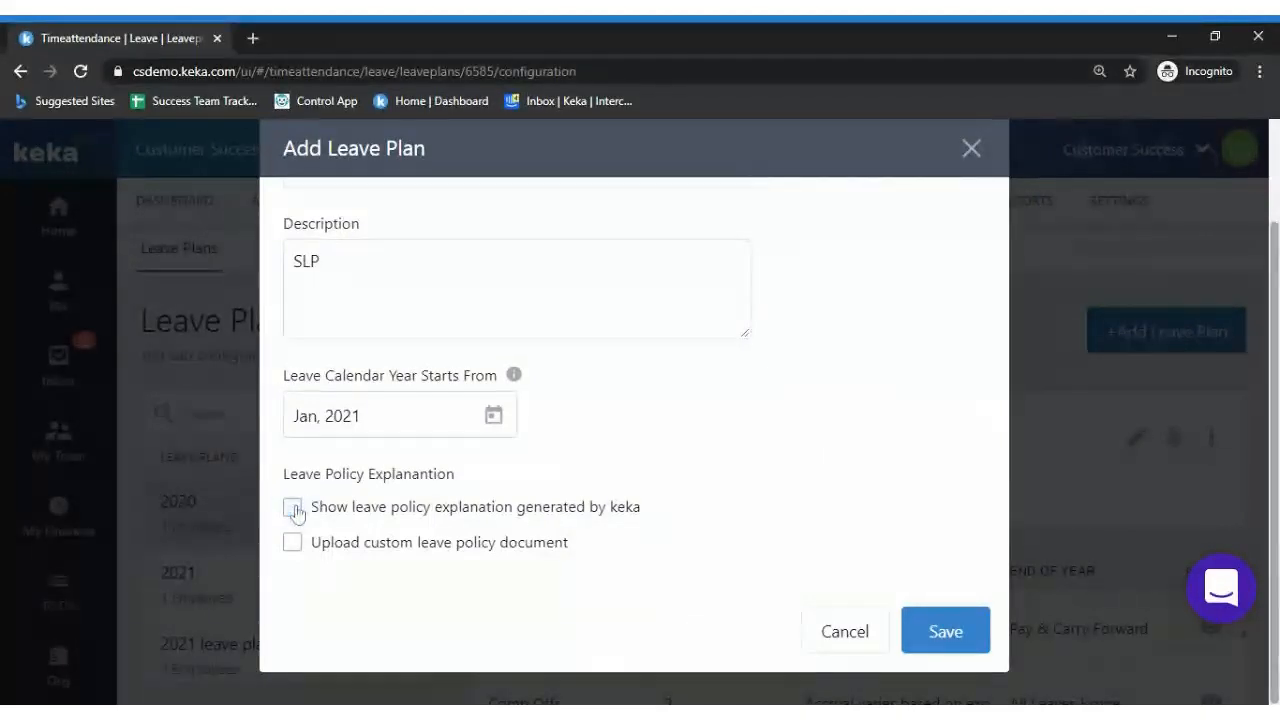
pyautogui.click(292, 508)
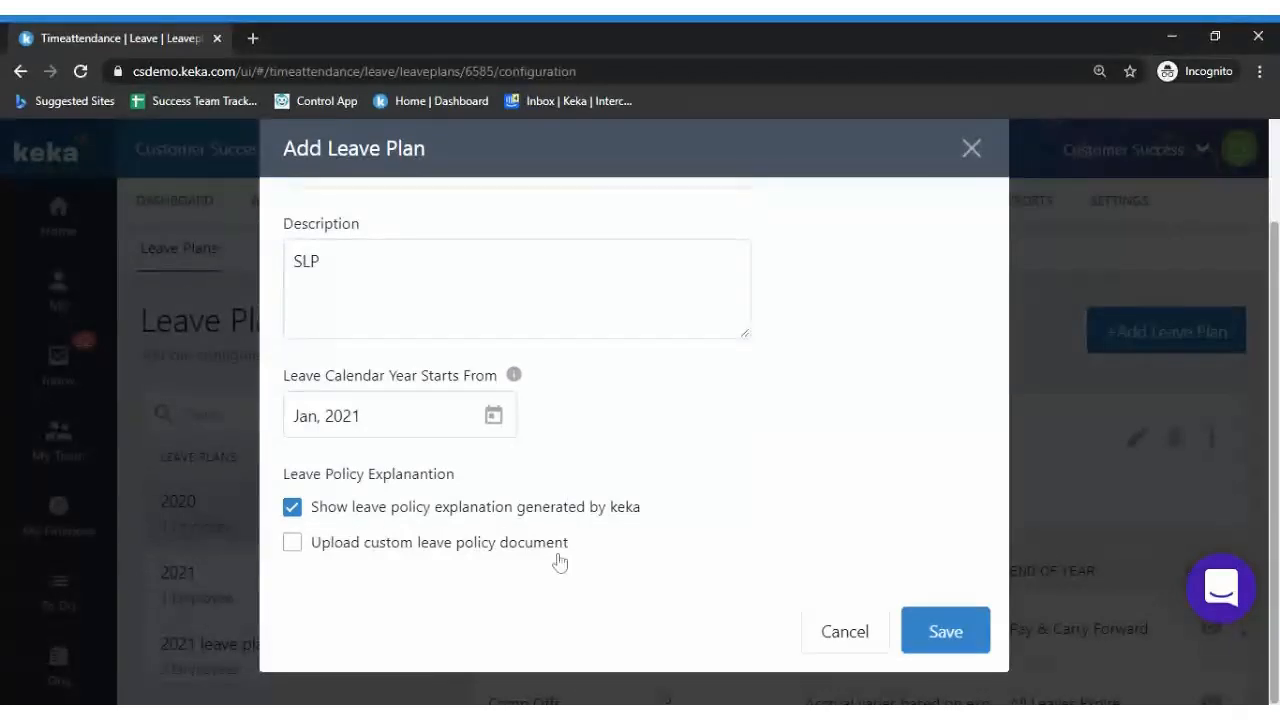
pyautogui.click(349, 550)
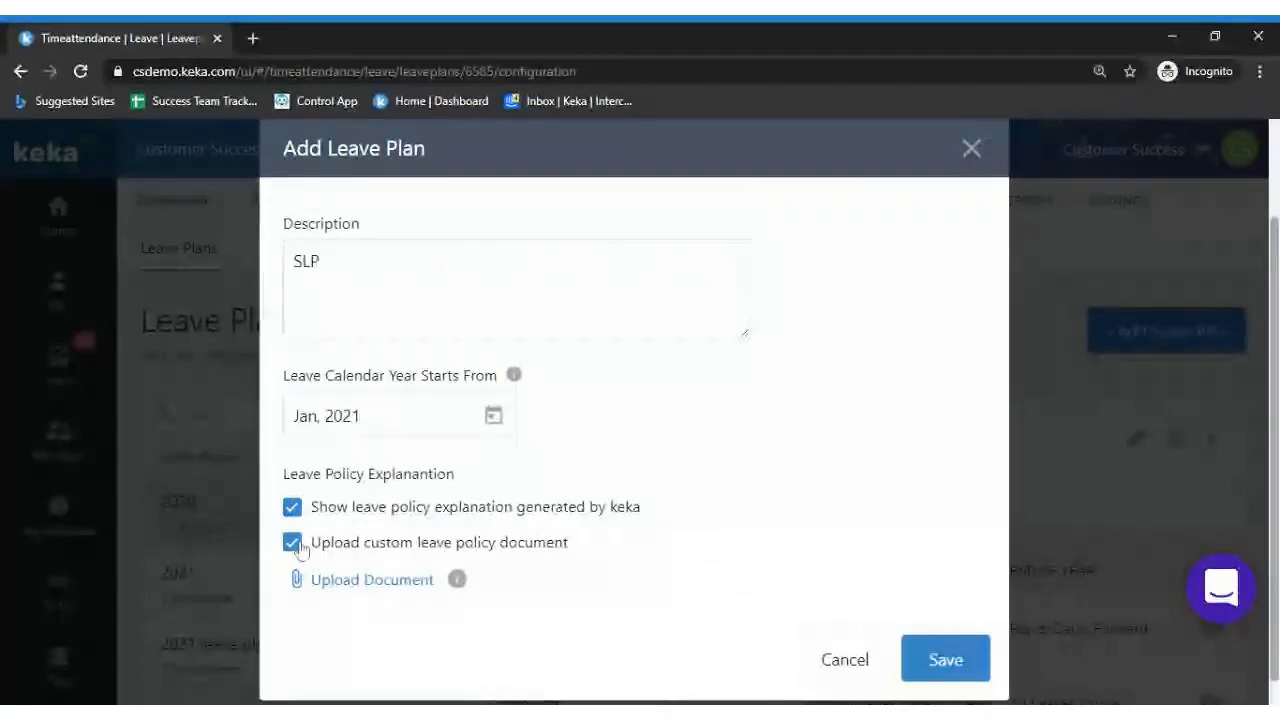
pyautogui.click(300, 548)
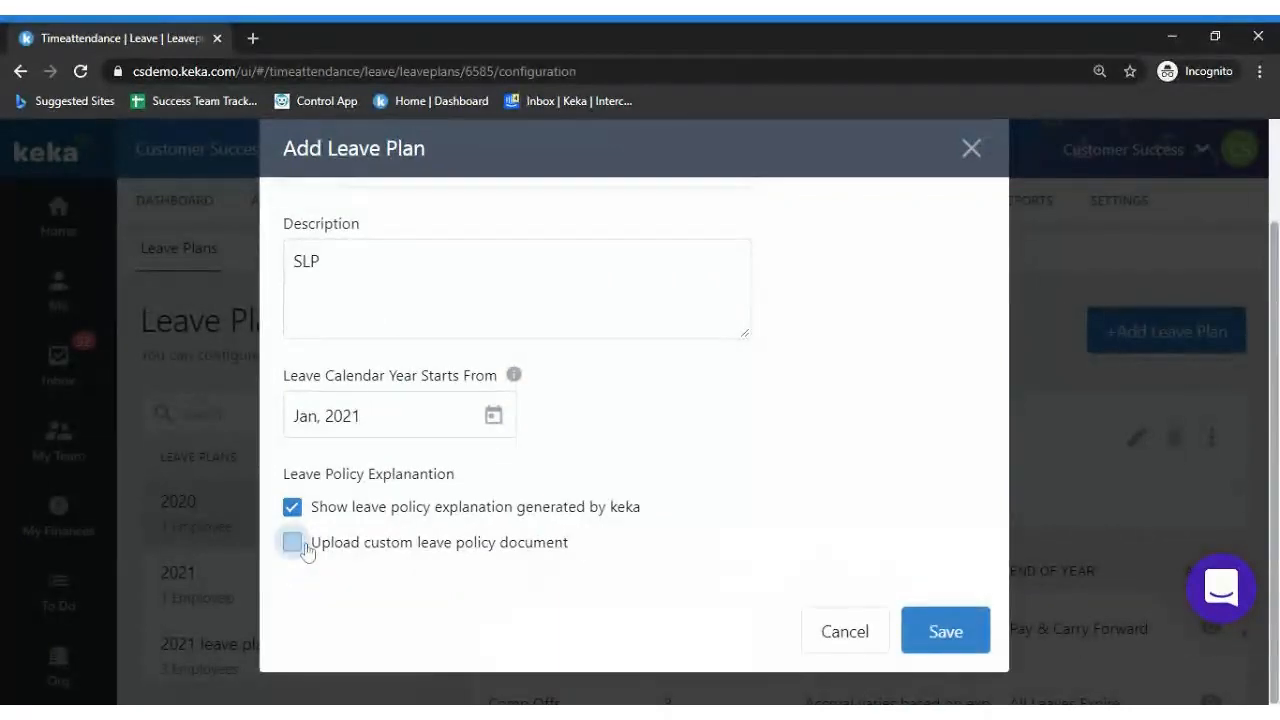
pyautogui.click(962, 624)
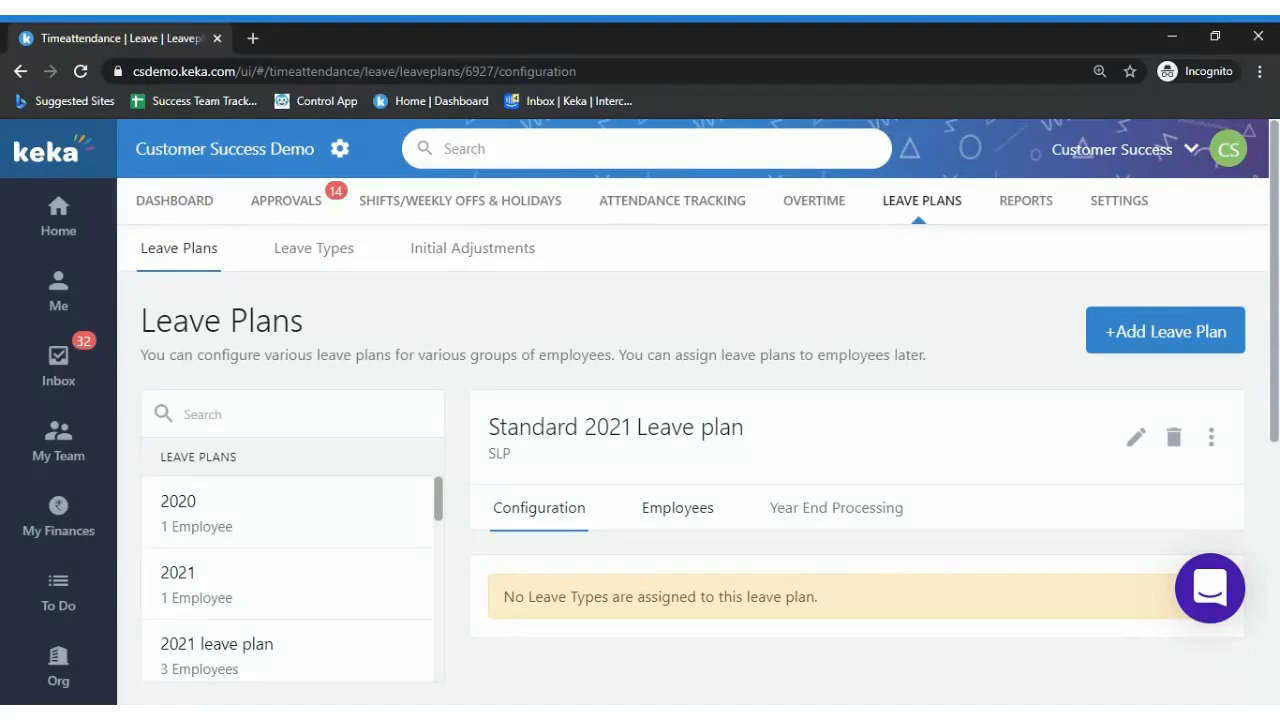
# View the Leave Types page and return to the list of leave plans
pyautogui.click(316, 249)
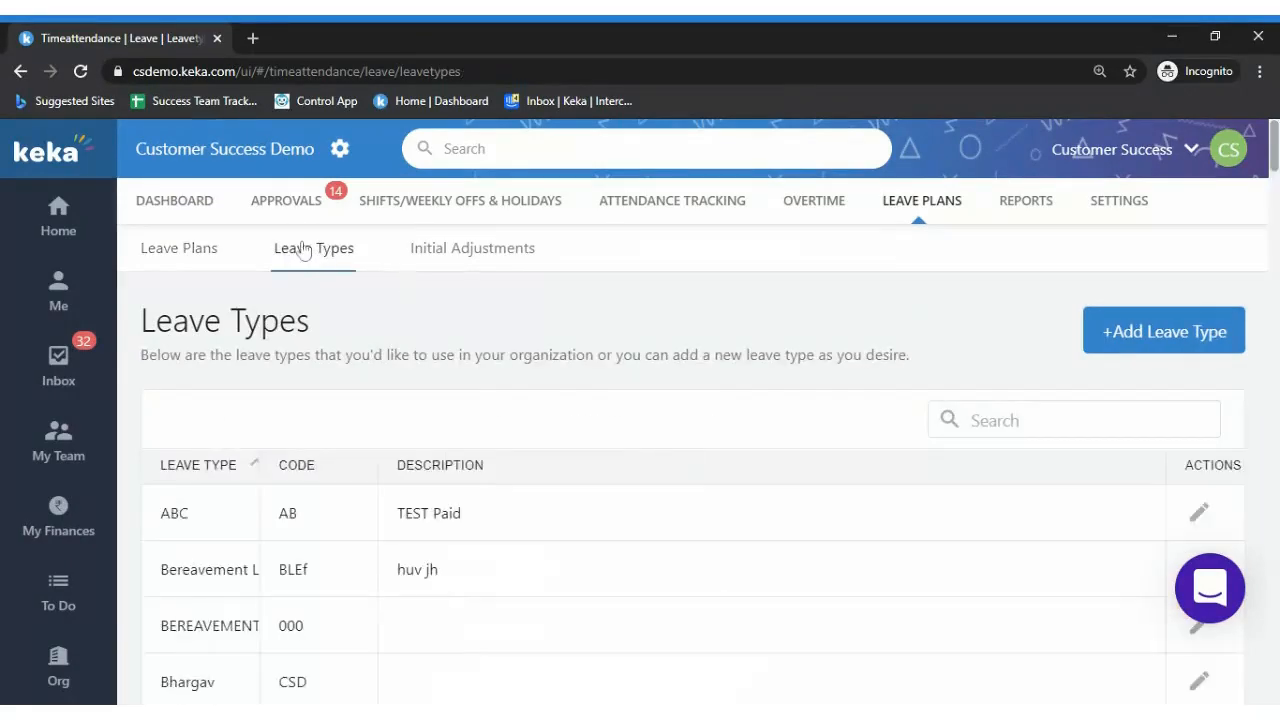
pyautogui.click(210, 249)
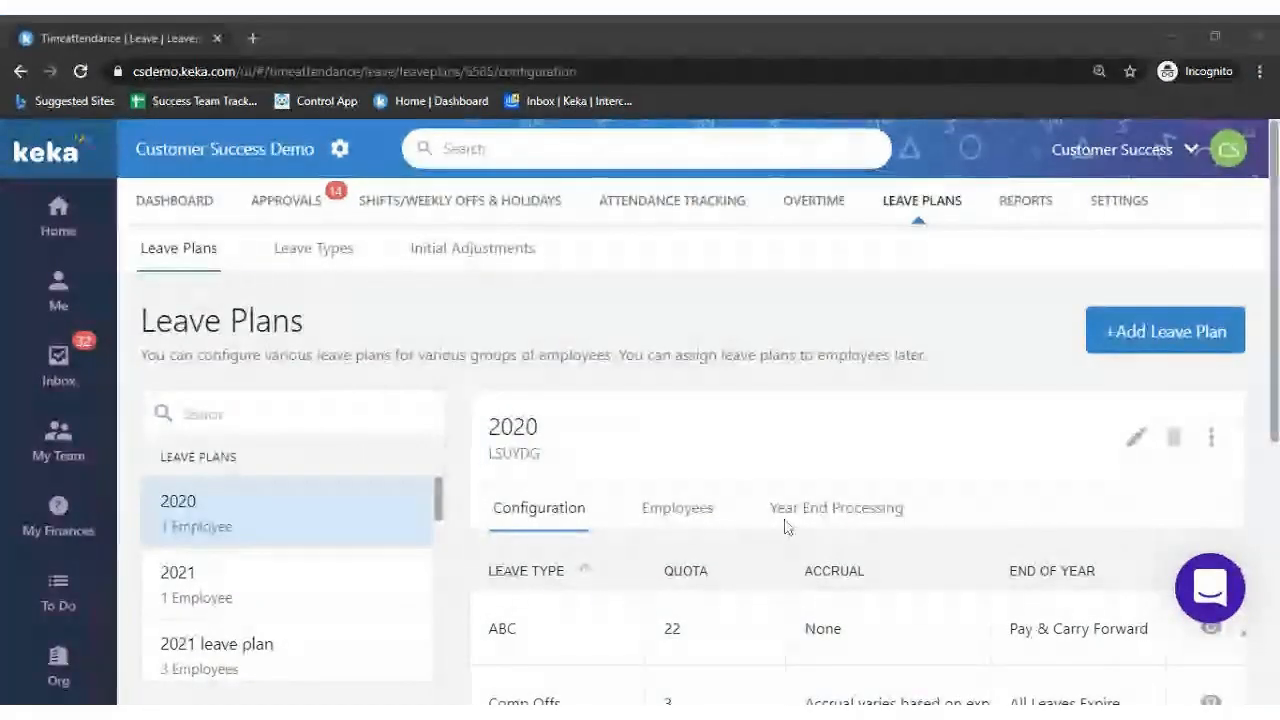
pyautogui.scroll(-2, 1180, 331)
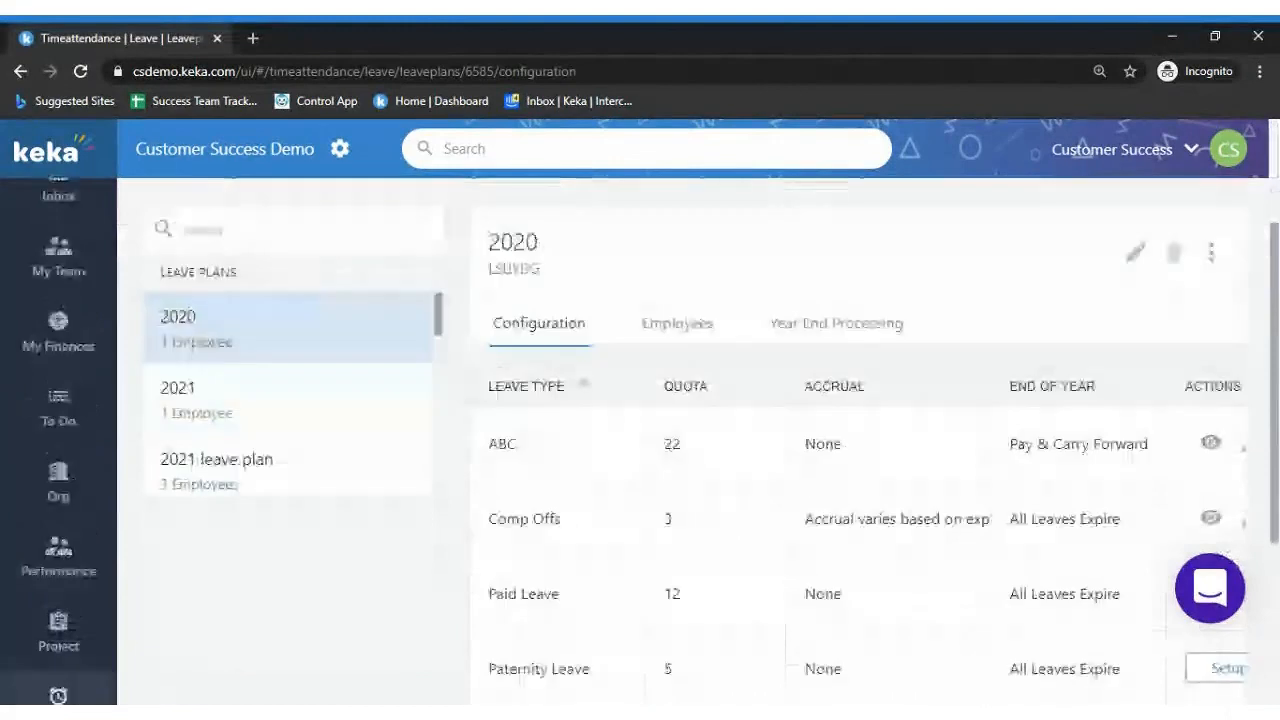
pyautogui.scroll(2, 700, 400)
# Search the leave plans for "standa" and open the configuration of Standard 2021 Leave plan
pyautogui.write('stan')
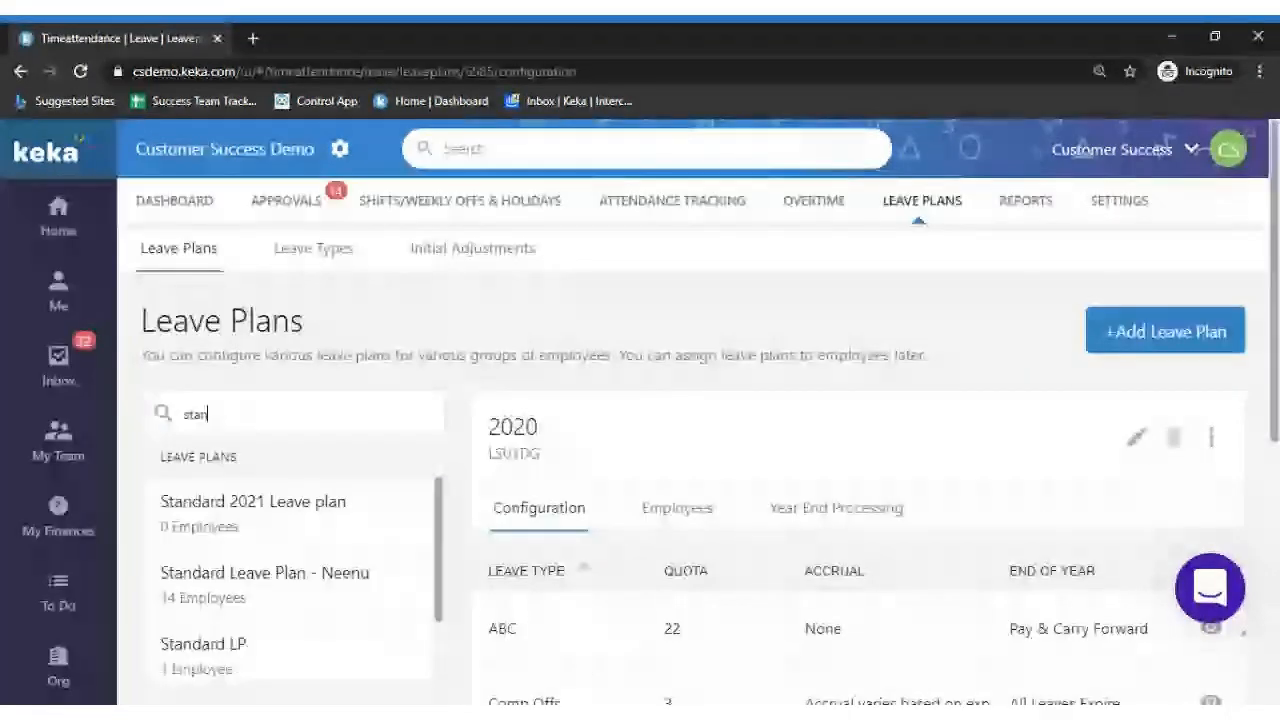
pyautogui.write('da')
pyautogui.click(330, 502)
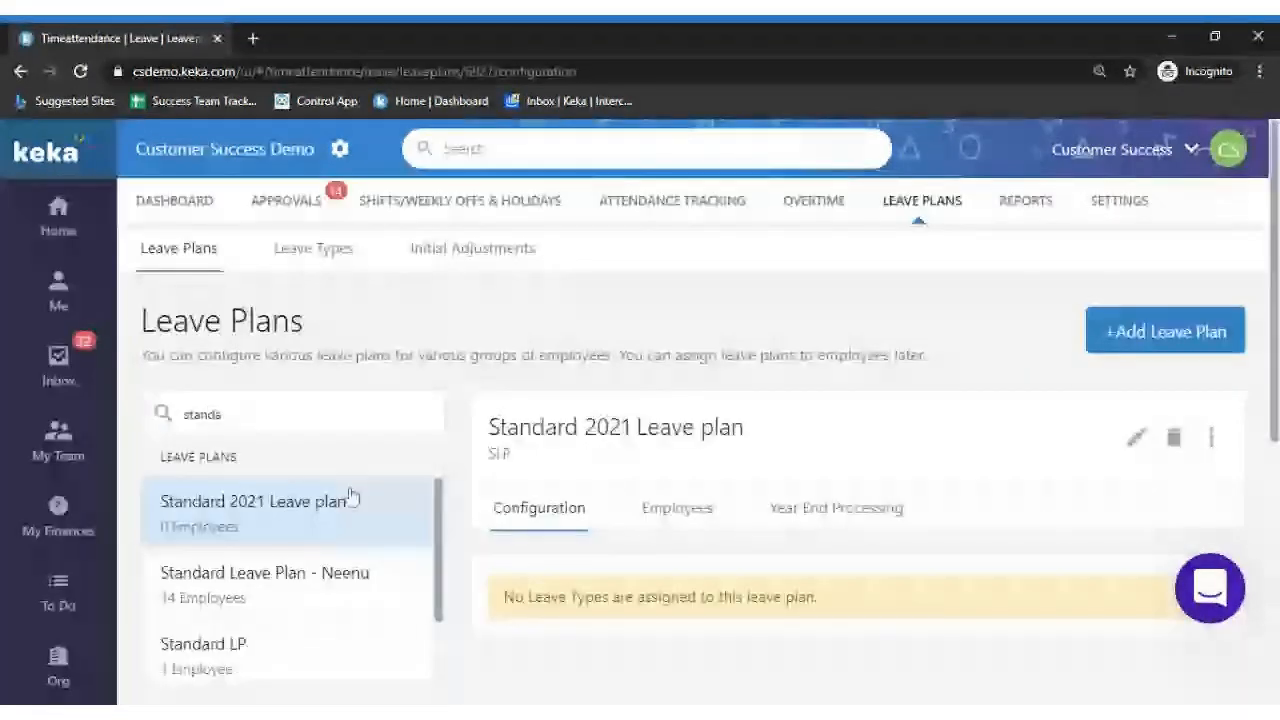
pyautogui.scroll(-2, 350, 497)
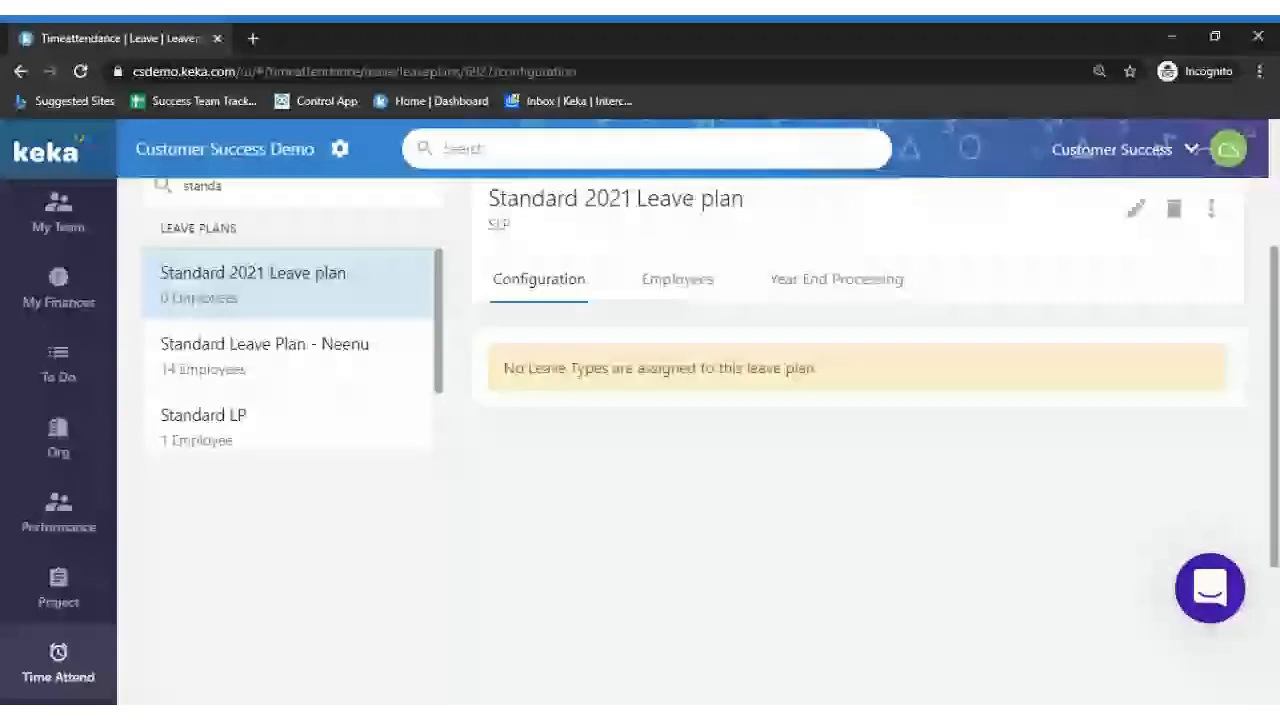
pyautogui.scroll(1, 545, 551)
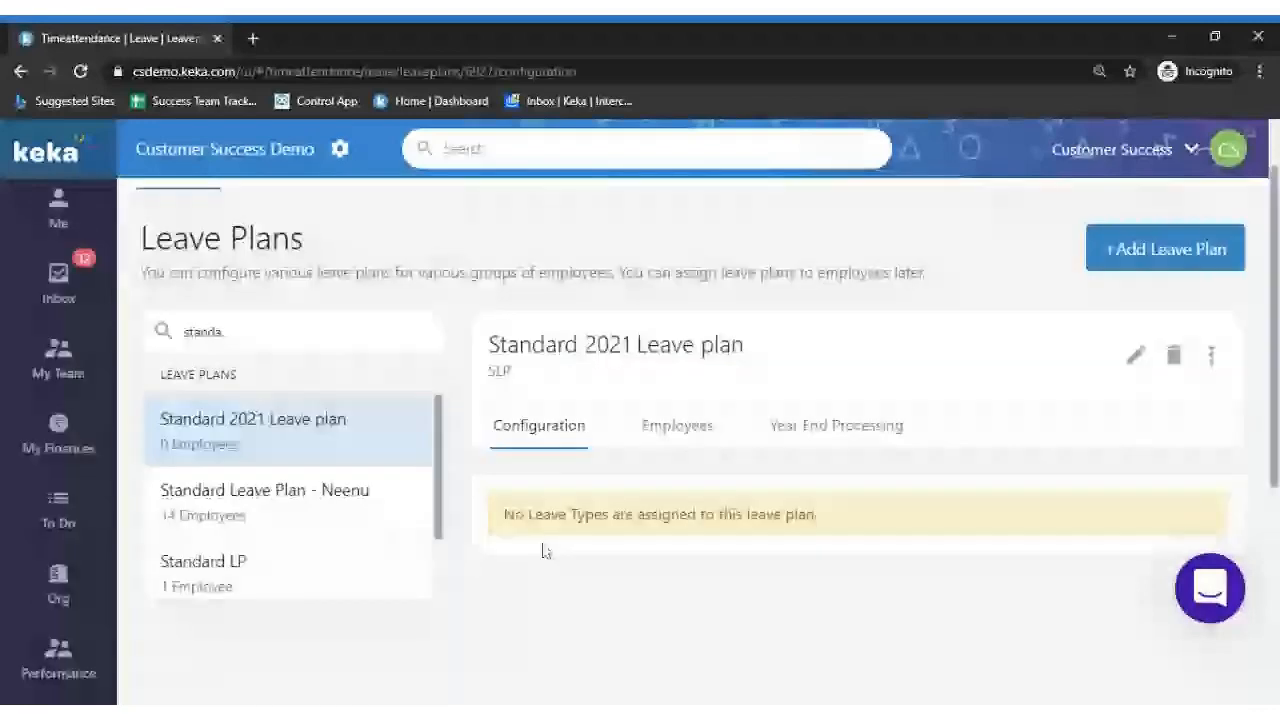
pyautogui.moveTo(530, 514); pyautogui.dragTo(840, 534)
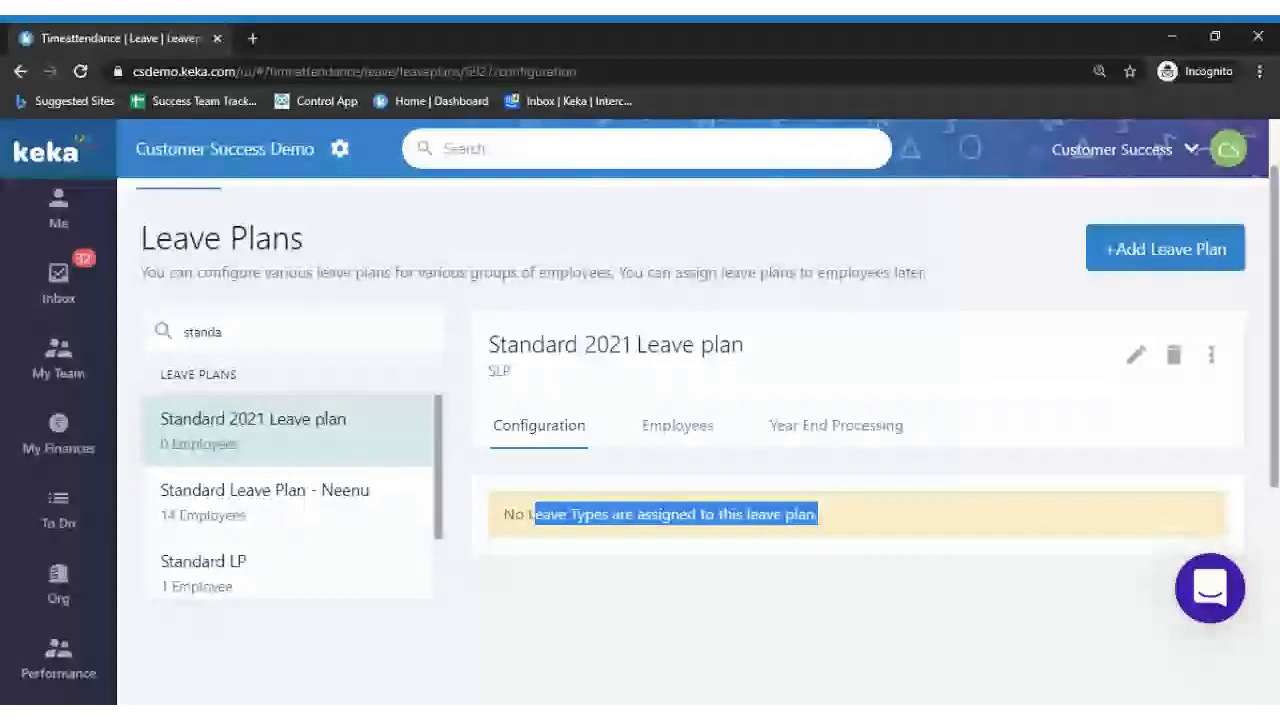
# Start assigning leave types to Standard 2021 Leave plan and select Casual
pyautogui.click(1214, 356)
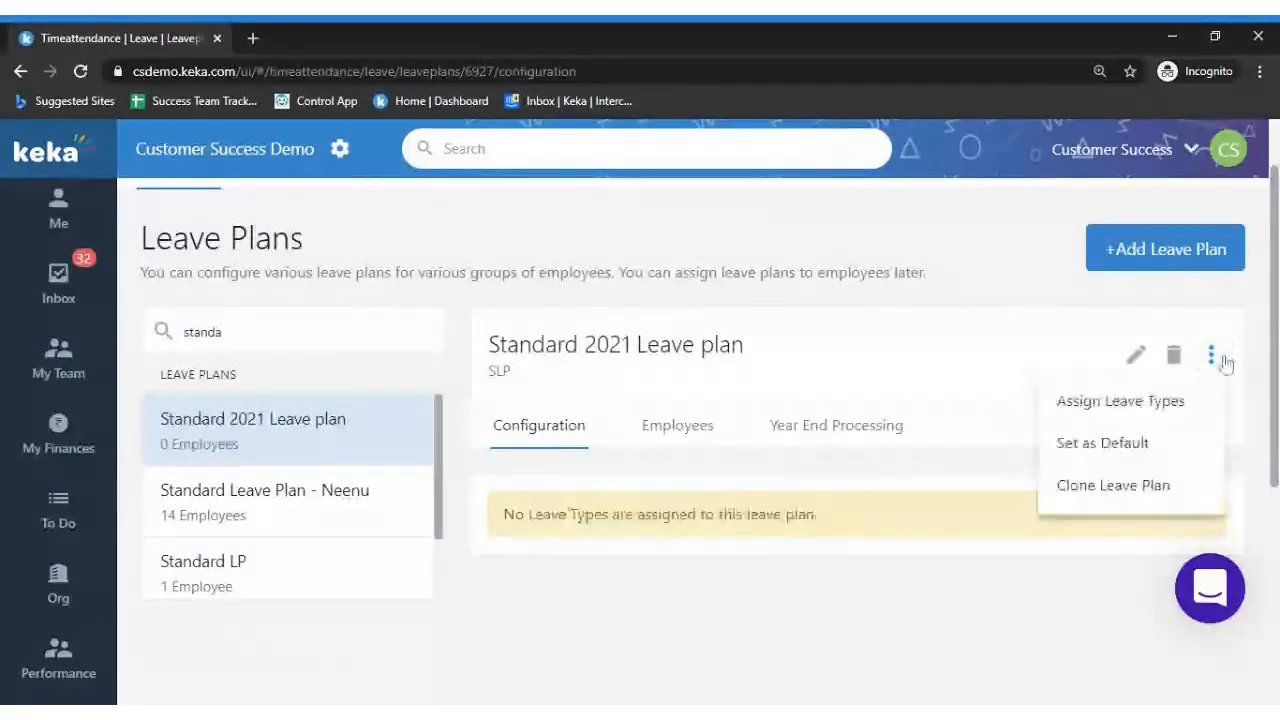
pyautogui.click(1122, 401)
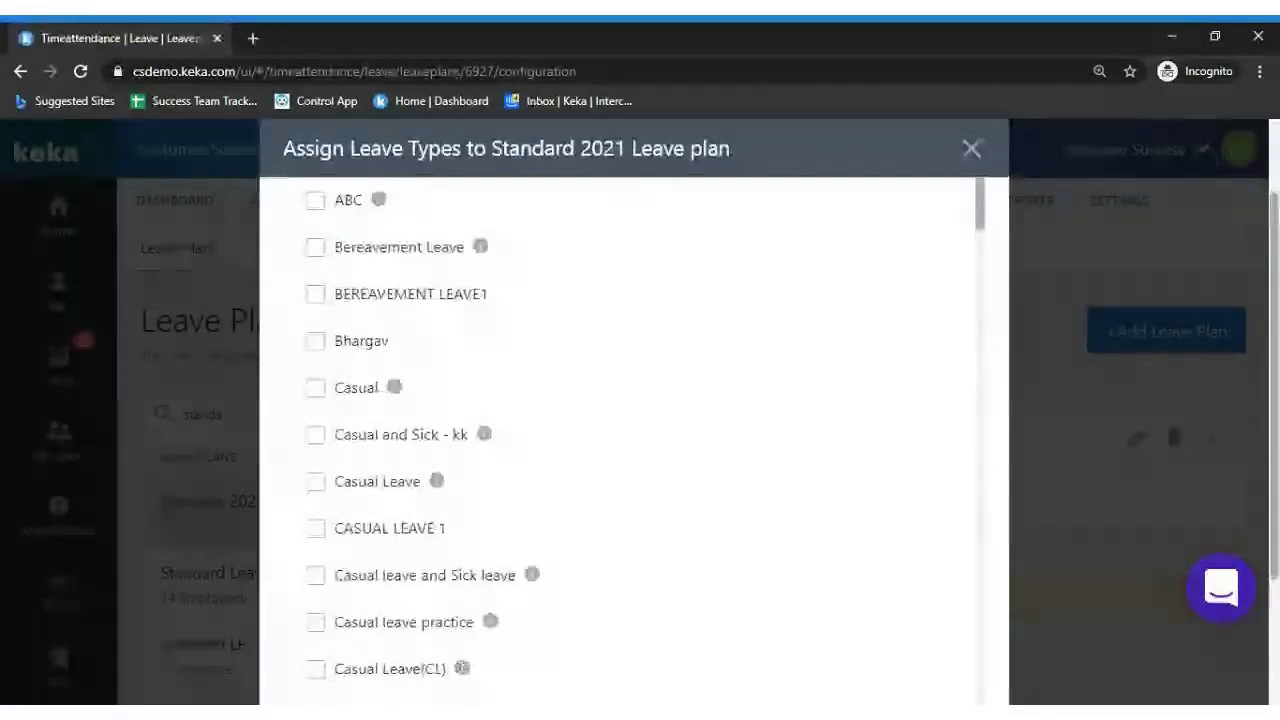
pyautogui.scroll(-2, 620, 450)
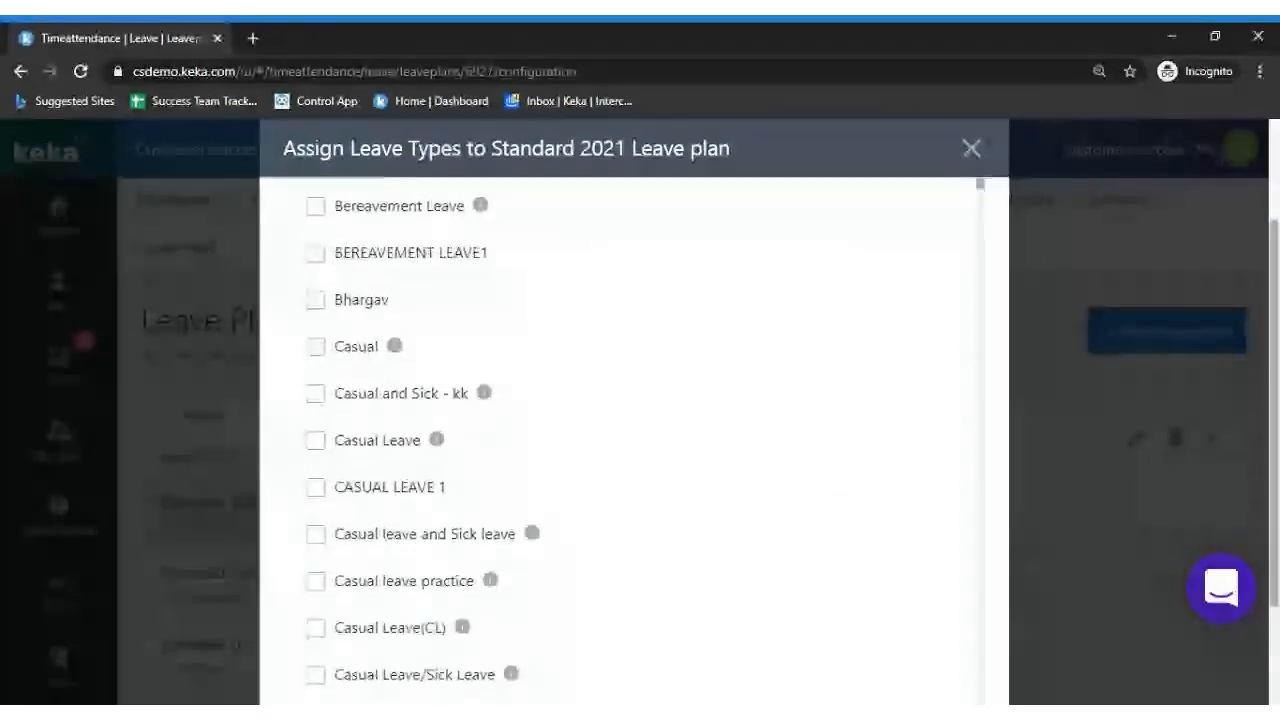
pyautogui.scroll(-2, 620, 420)
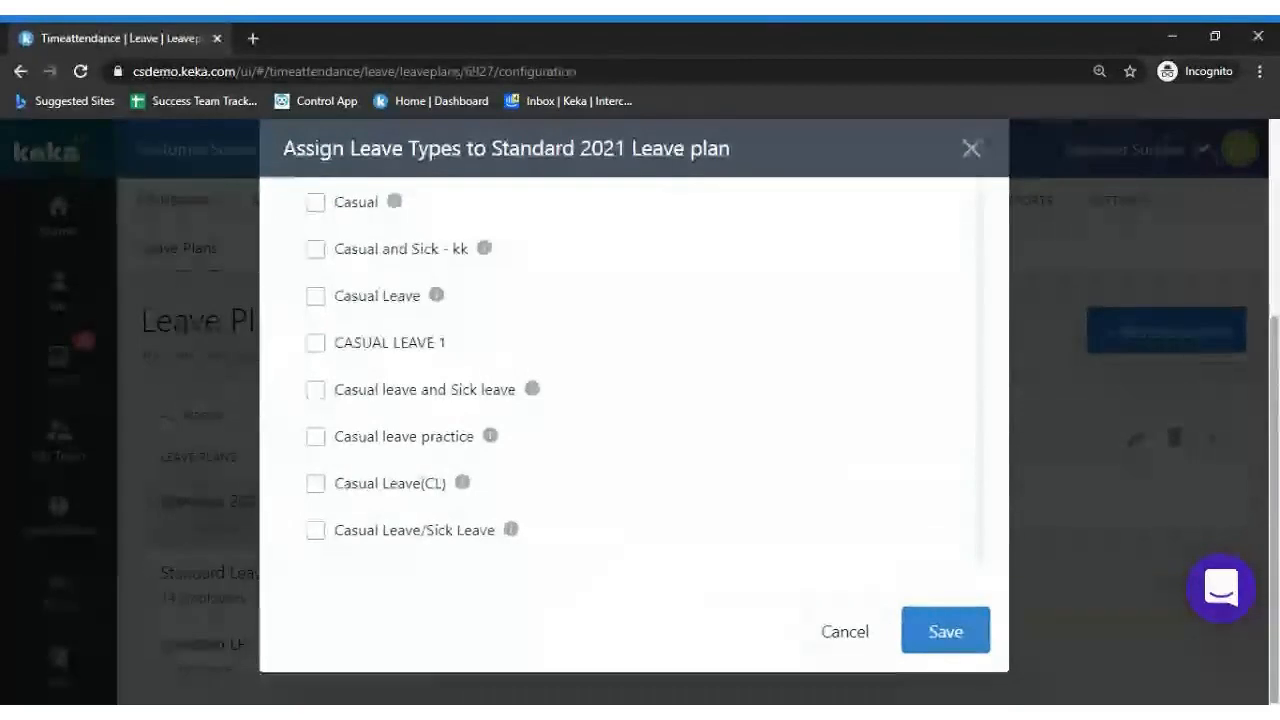
pyautogui.scroll(5, 1251, 200)
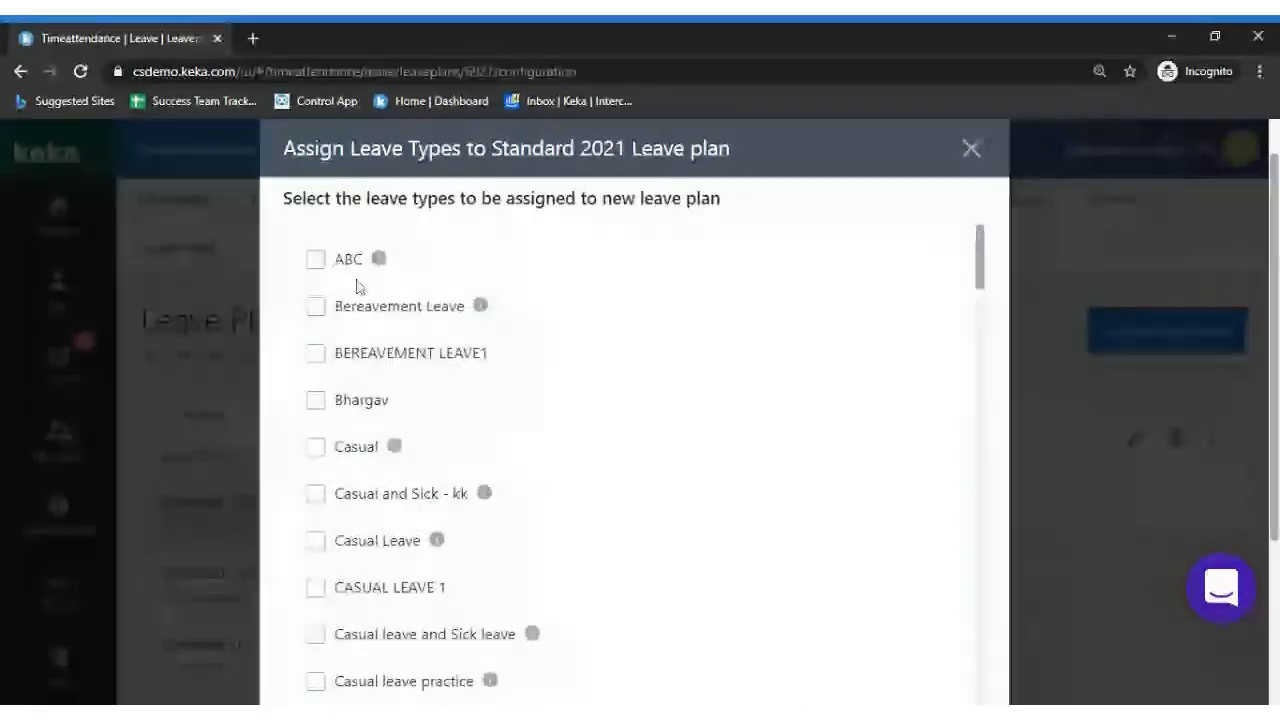
pyautogui.click(320, 455)
# Add Floater leave and Marriage Leave to the selected leave types and save the assignment
pyautogui.scroll(-1, 983, 281)
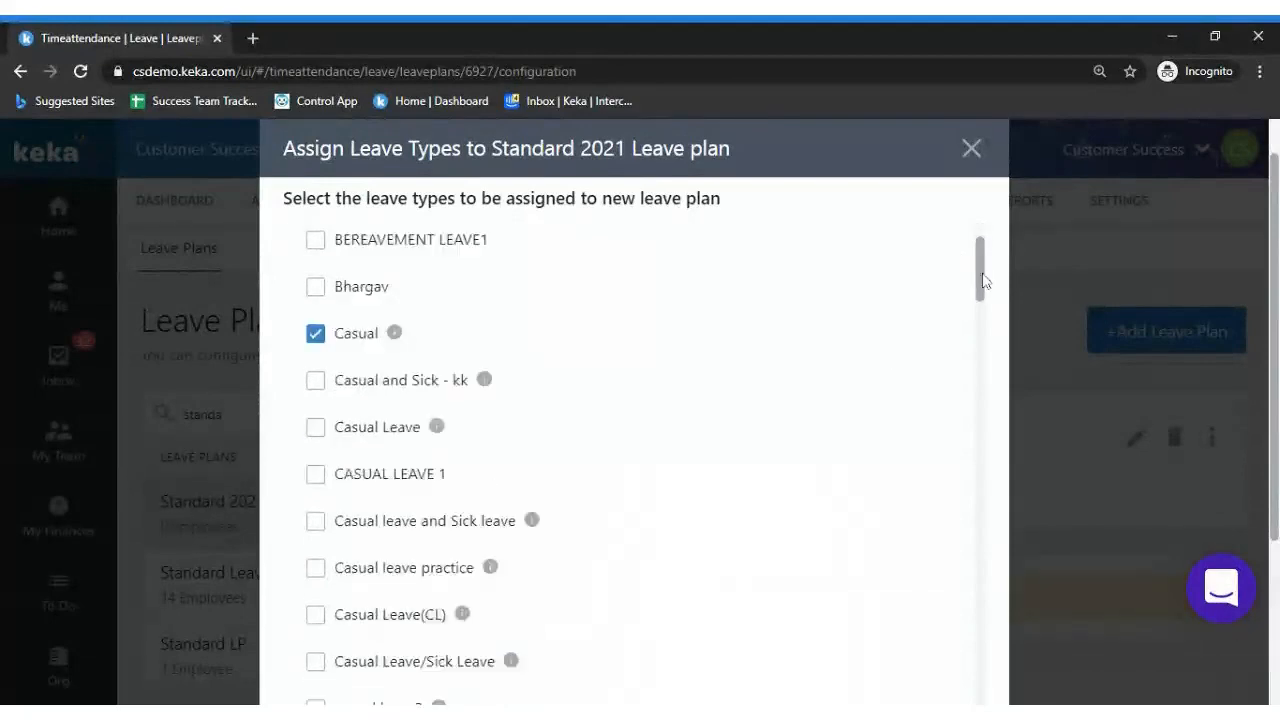
pyautogui.moveTo(983, 281); pyautogui.dragTo(994, 428)
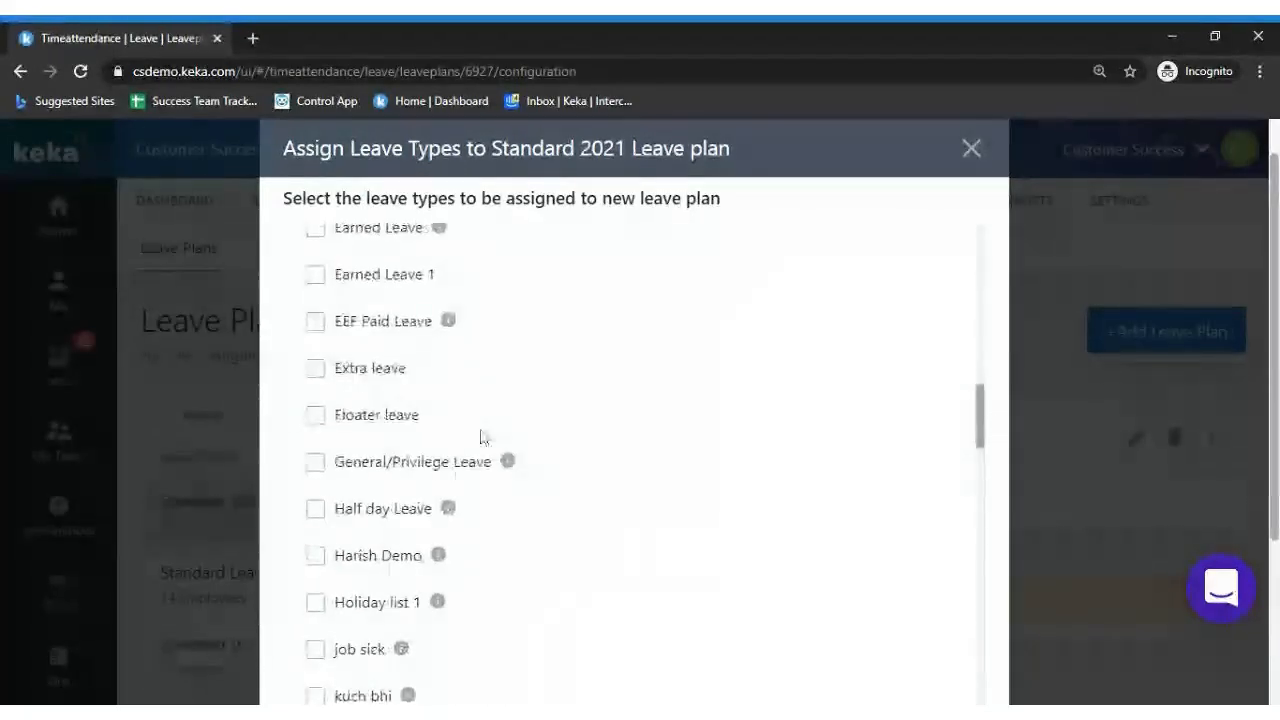
pyautogui.click(314, 418)
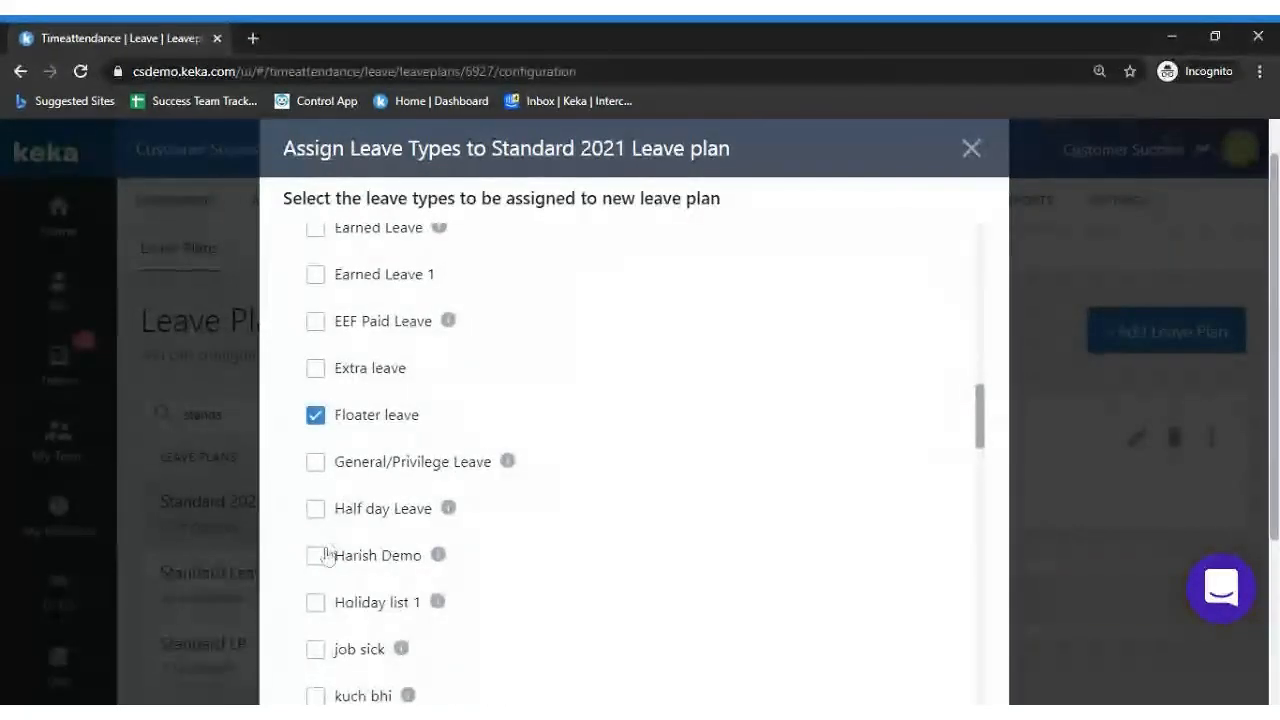
pyautogui.moveTo(986, 414); pyautogui.dragTo(990, 467)
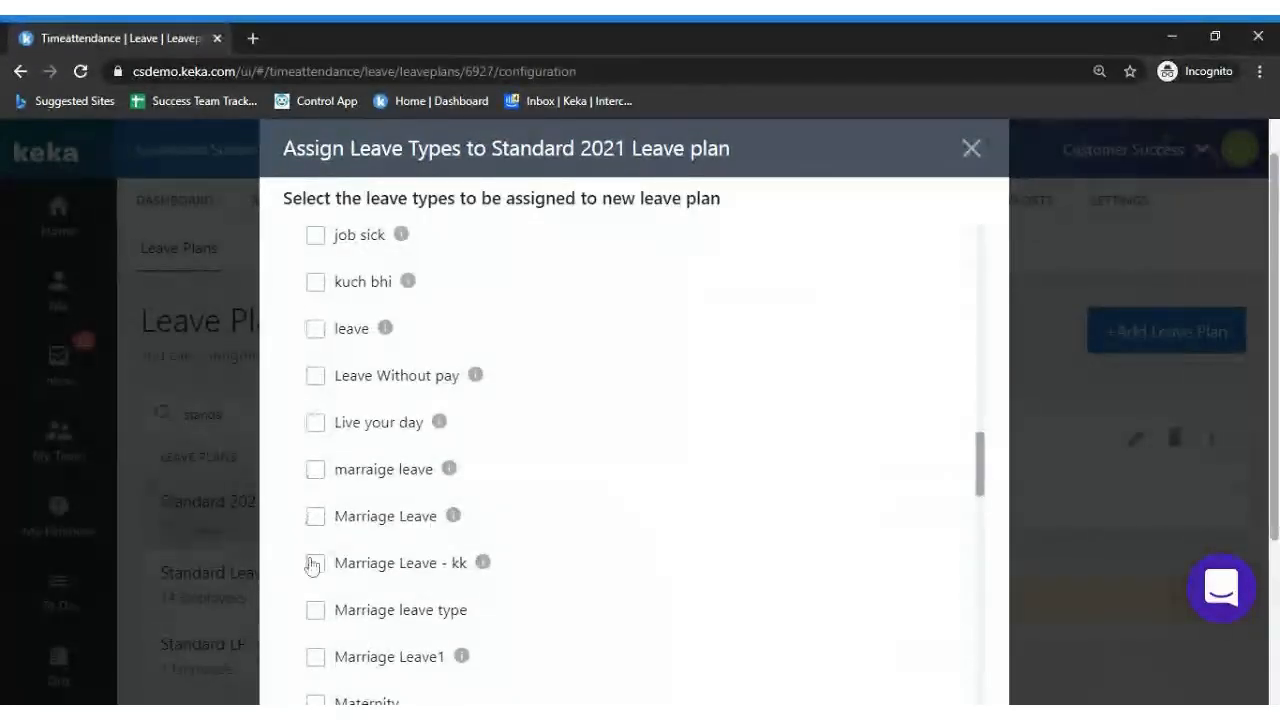
pyautogui.click(313, 519)
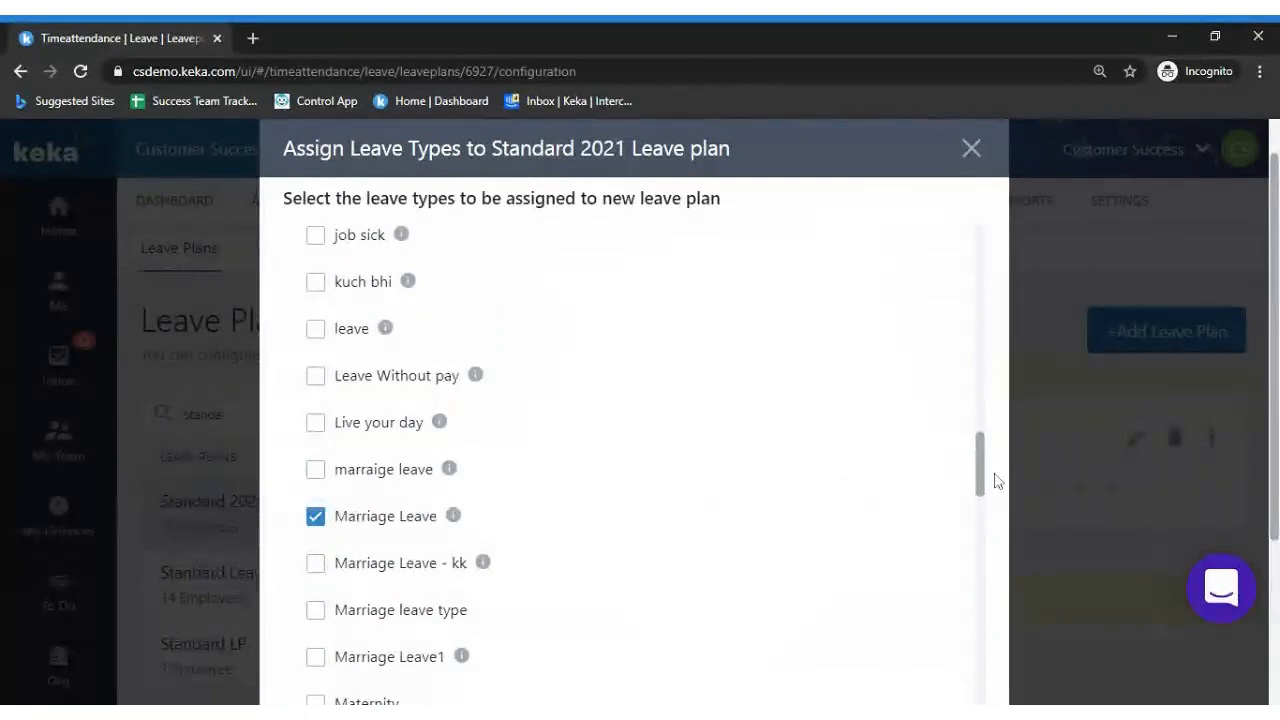
pyautogui.moveTo(986, 488); pyautogui.dragTo(990, 705)
pyautogui.scroll(-3, 1037, 674)
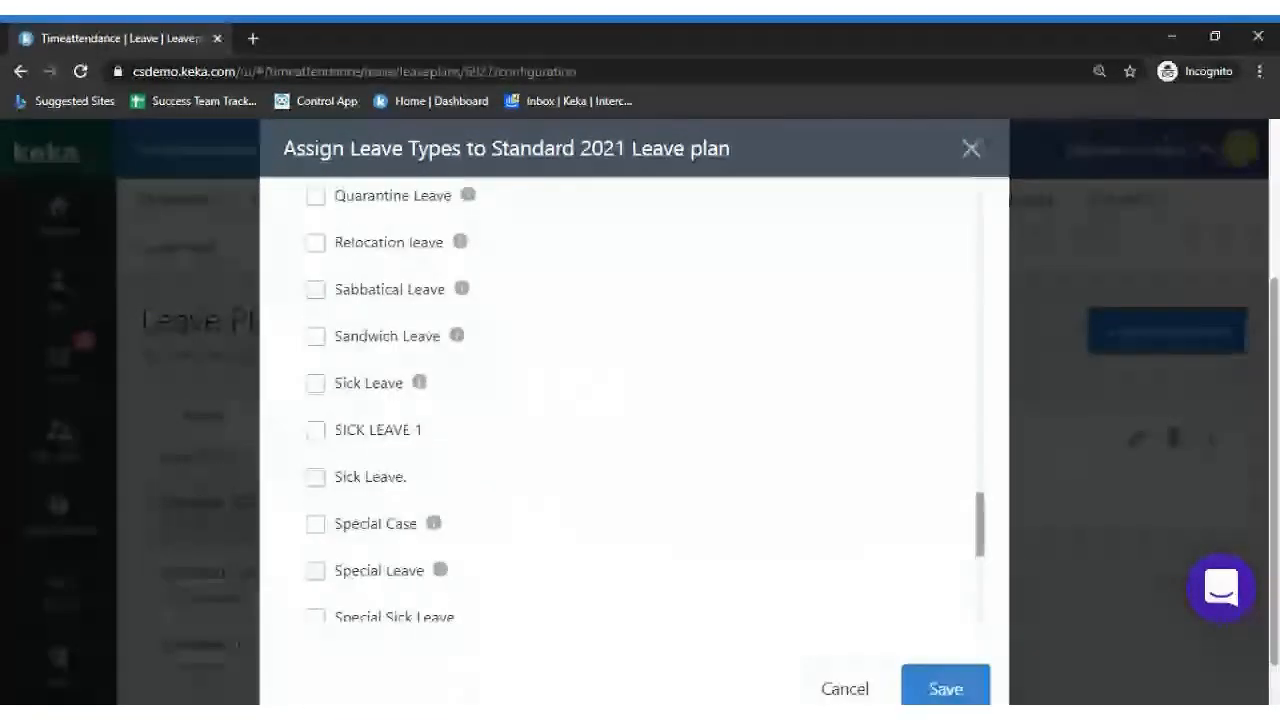
pyautogui.click(955, 638)
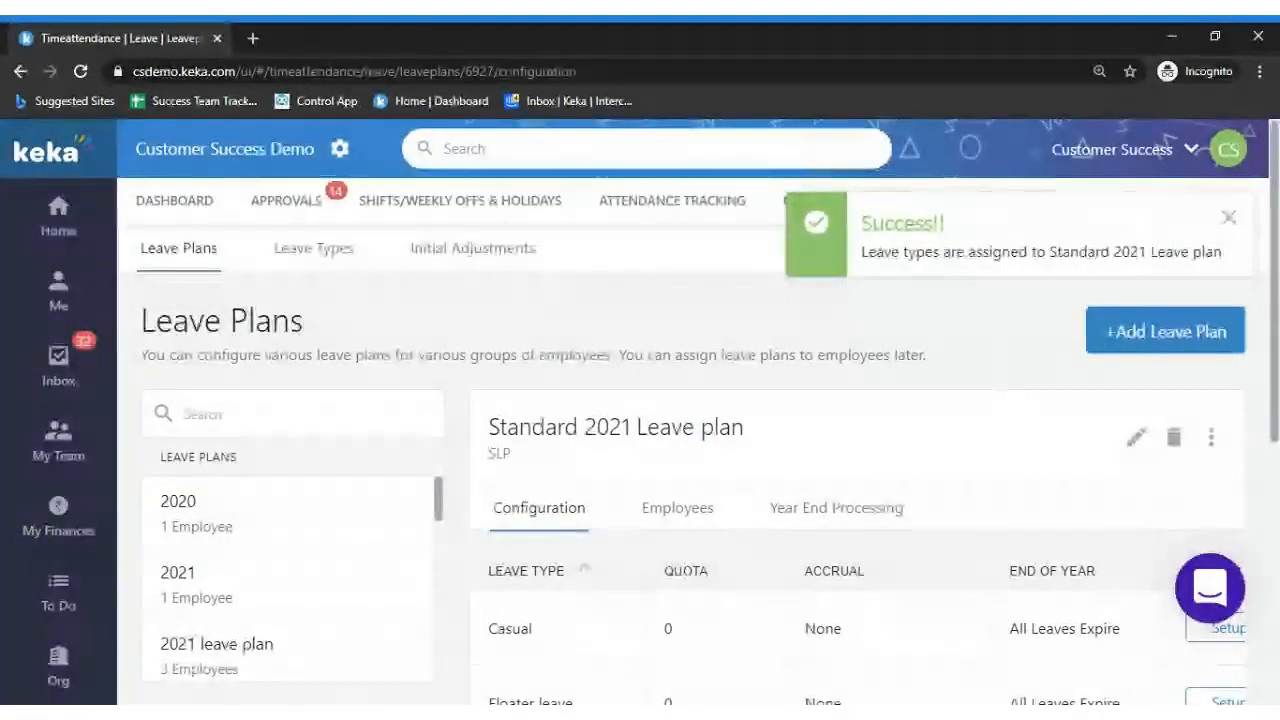
# Examine the quota, accrual, end-of-year and setup columns for the leave types assigned to Standard 2021 Leave plan
pyautogui.scroll(-1, 951, 366)
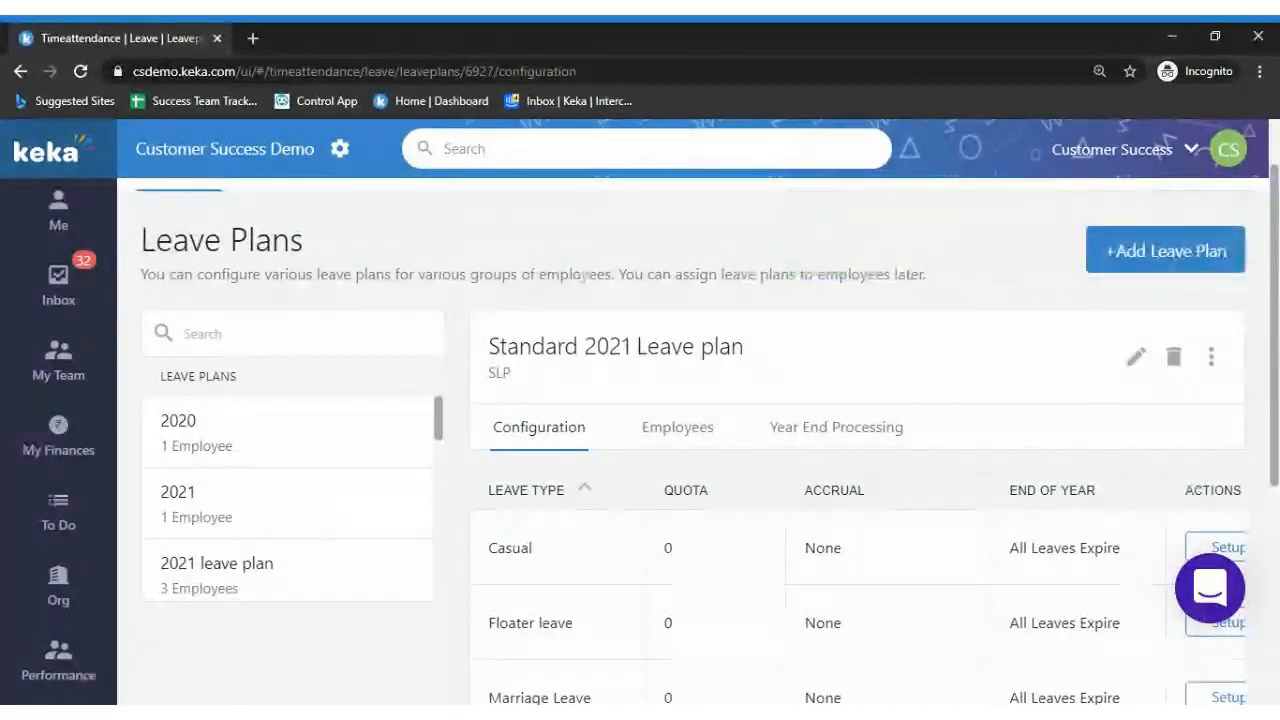
pyautogui.scroll(-2, 1088, 527)
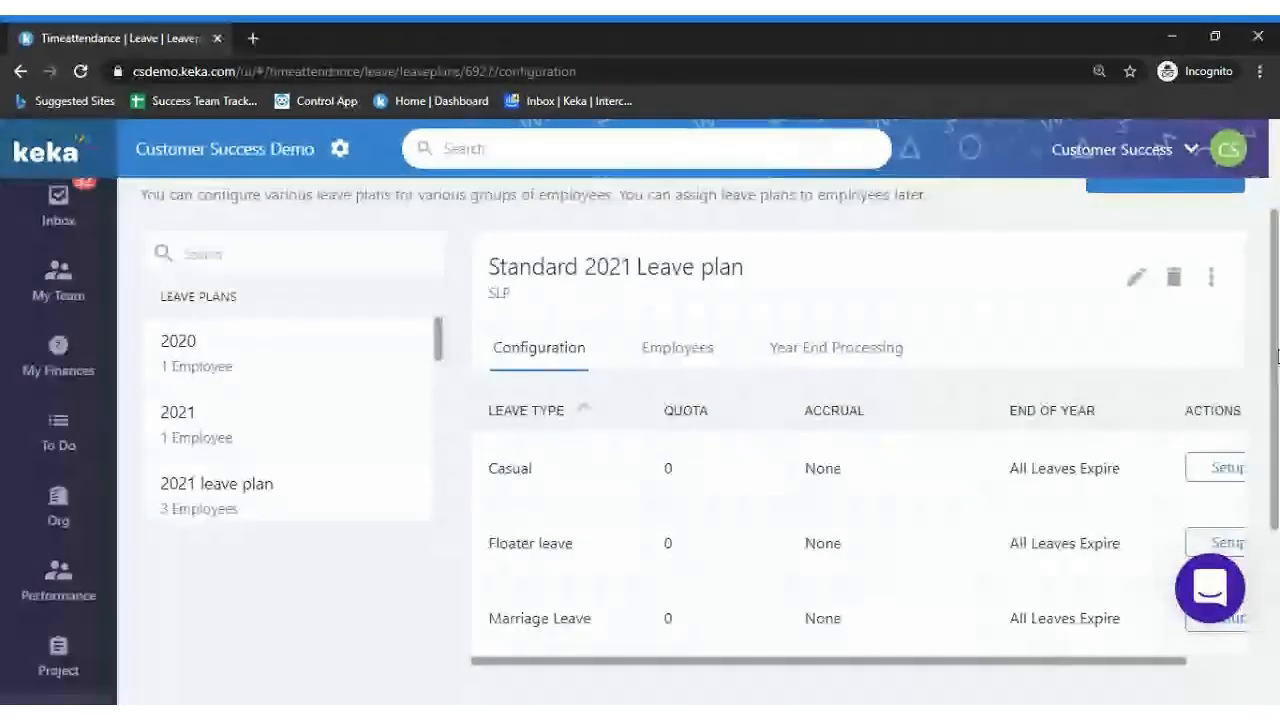
pyautogui.moveTo(951, 581); pyautogui.dragTo(1088, 584)
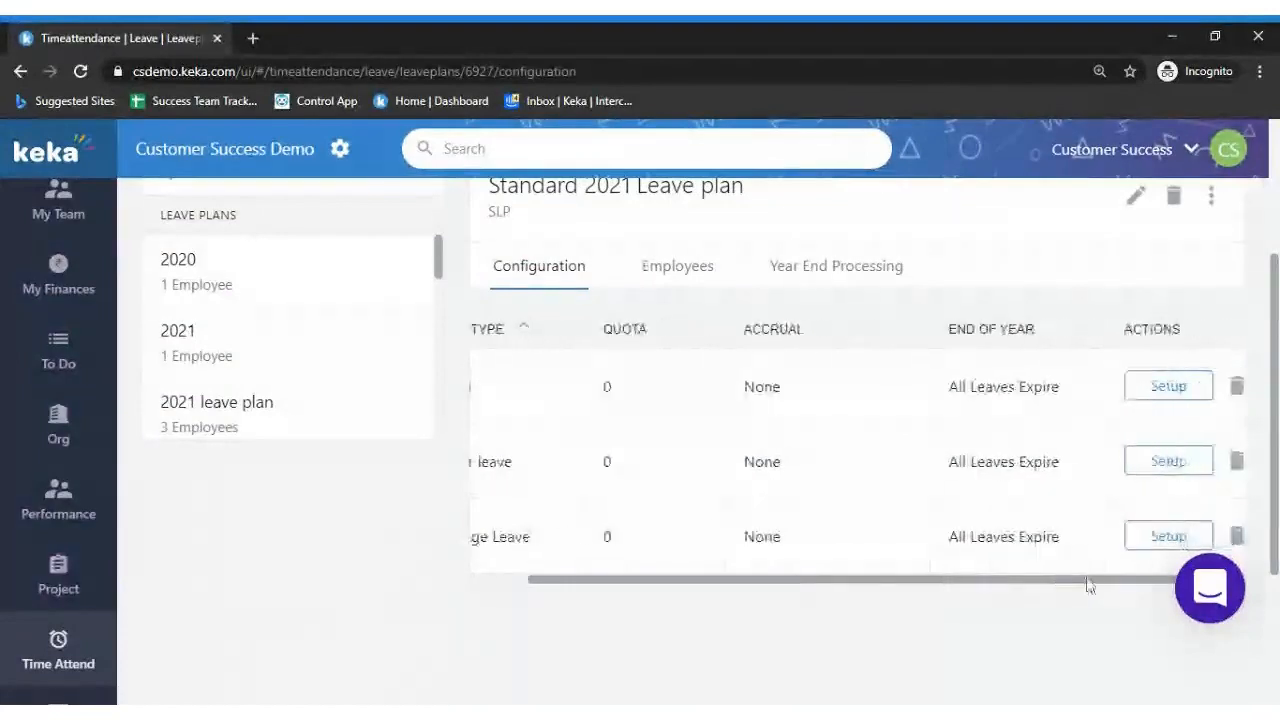
pyautogui.click(1168, 388)
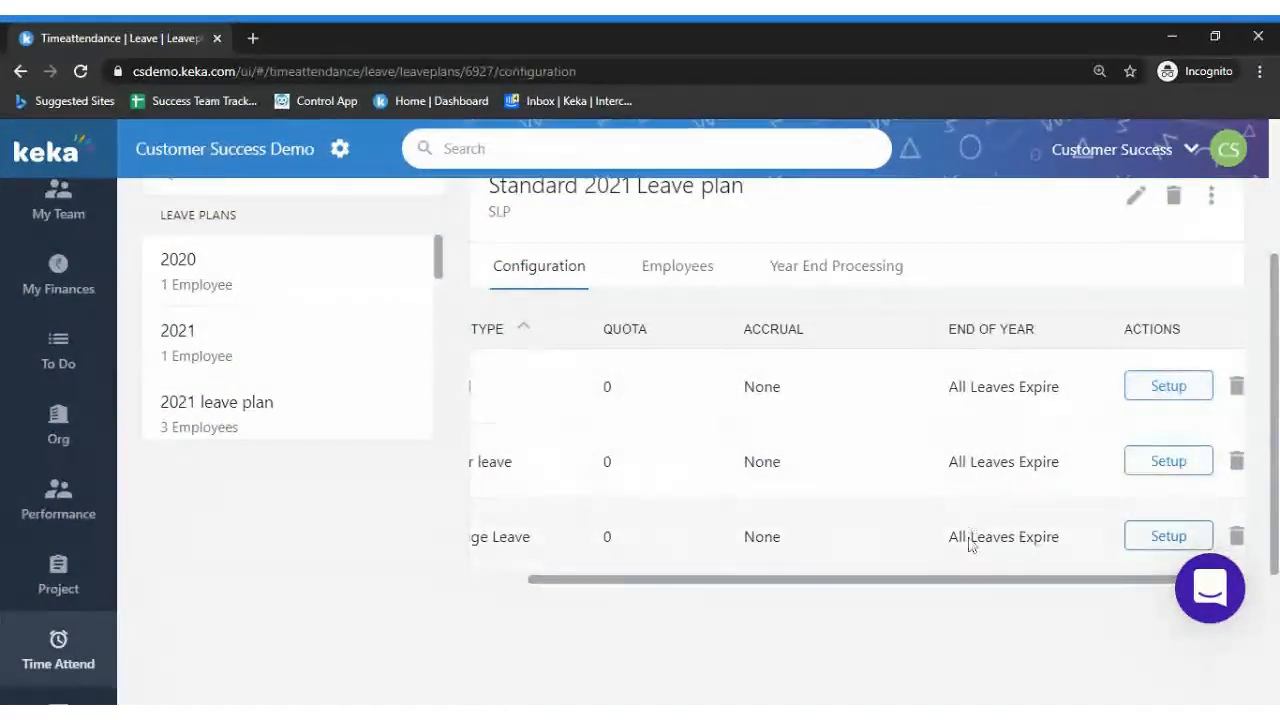
pyautogui.moveTo(943, 581); pyautogui.dragTo(583, 589)
pyautogui.scroll(1, 860, 520)
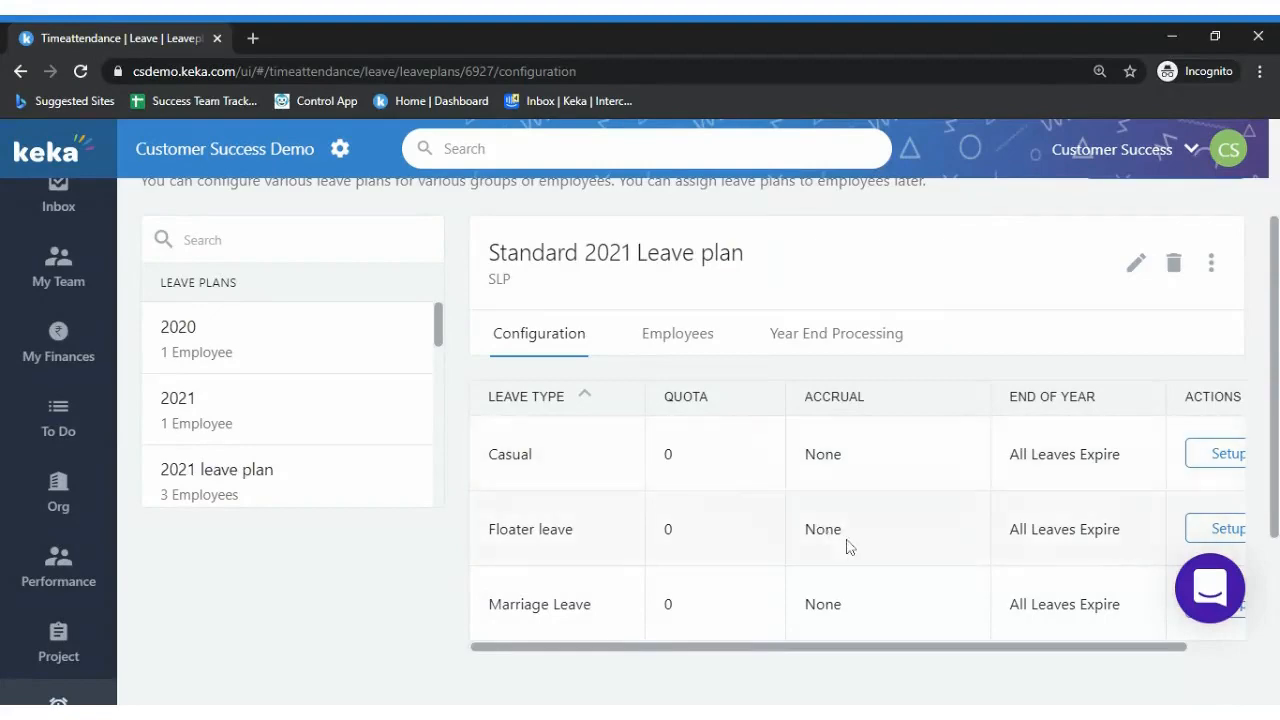
# Open the setup of the Casual leave type in Standard 2021 Leave plan
pyautogui.moveTo(924, 645); pyautogui.dragTo(985, 646)
pyautogui.click(1168, 454)
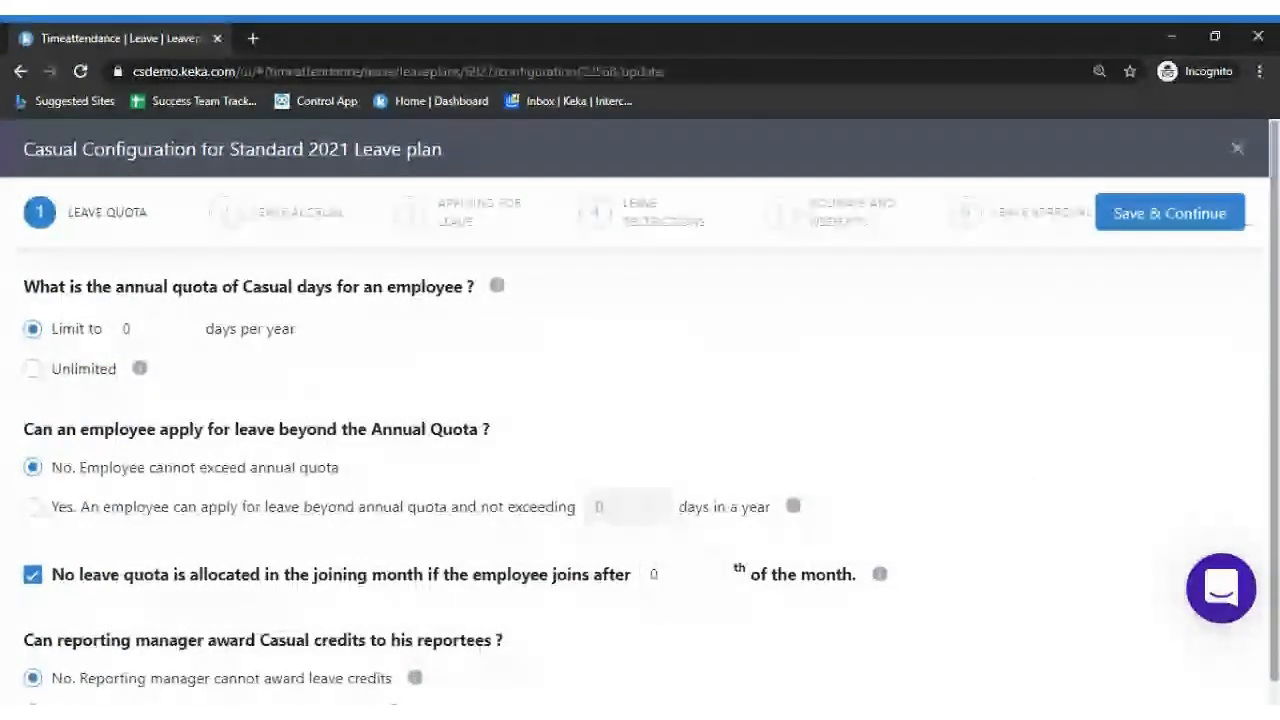
pyautogui.scroll(-1, 640, 450)
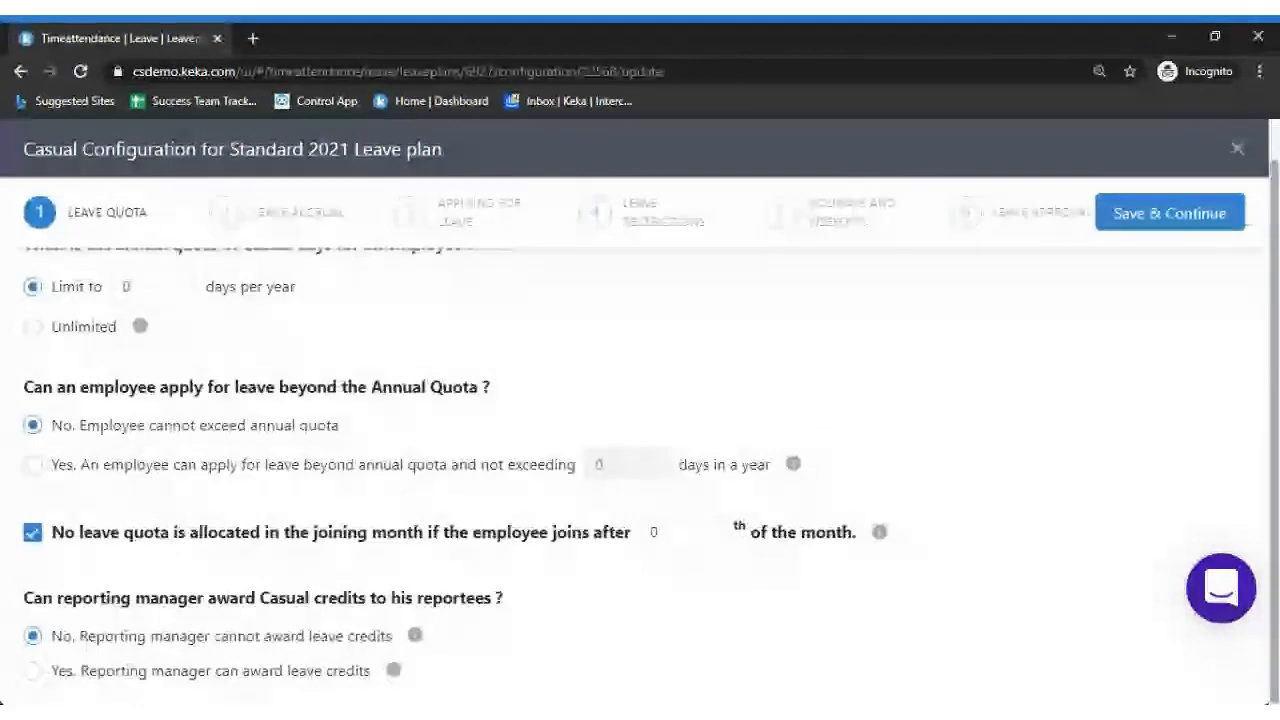
pyautogui.scroll(1, 673, 279)
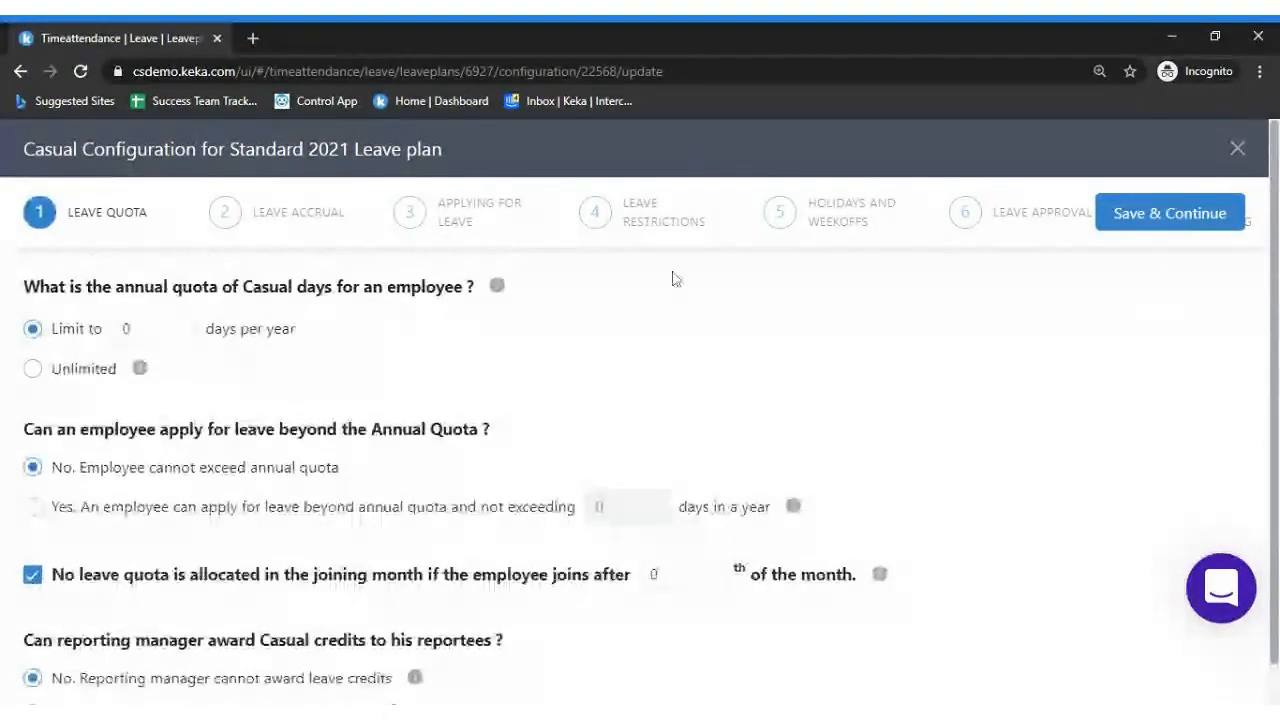
# Examine the configuration stages for Casual and the questions in its leave quota stage
pyautogui.click(117, 232)
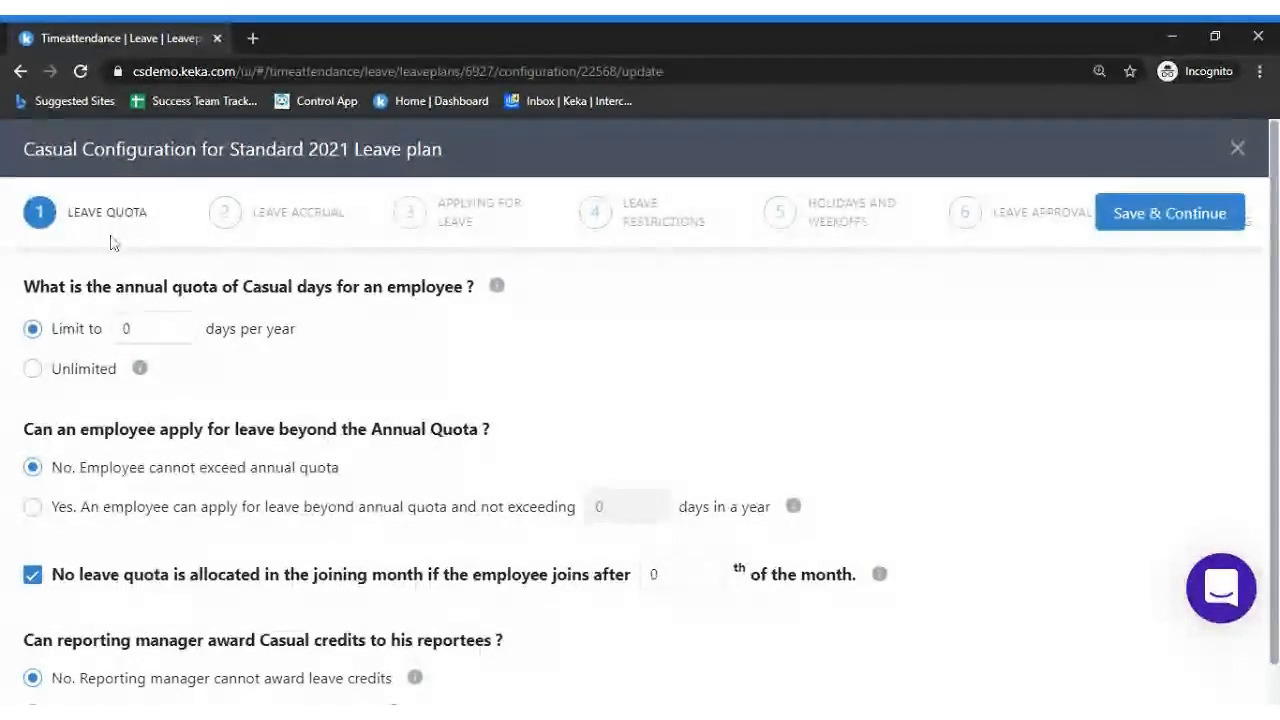
pyautogui.click(323, 220)
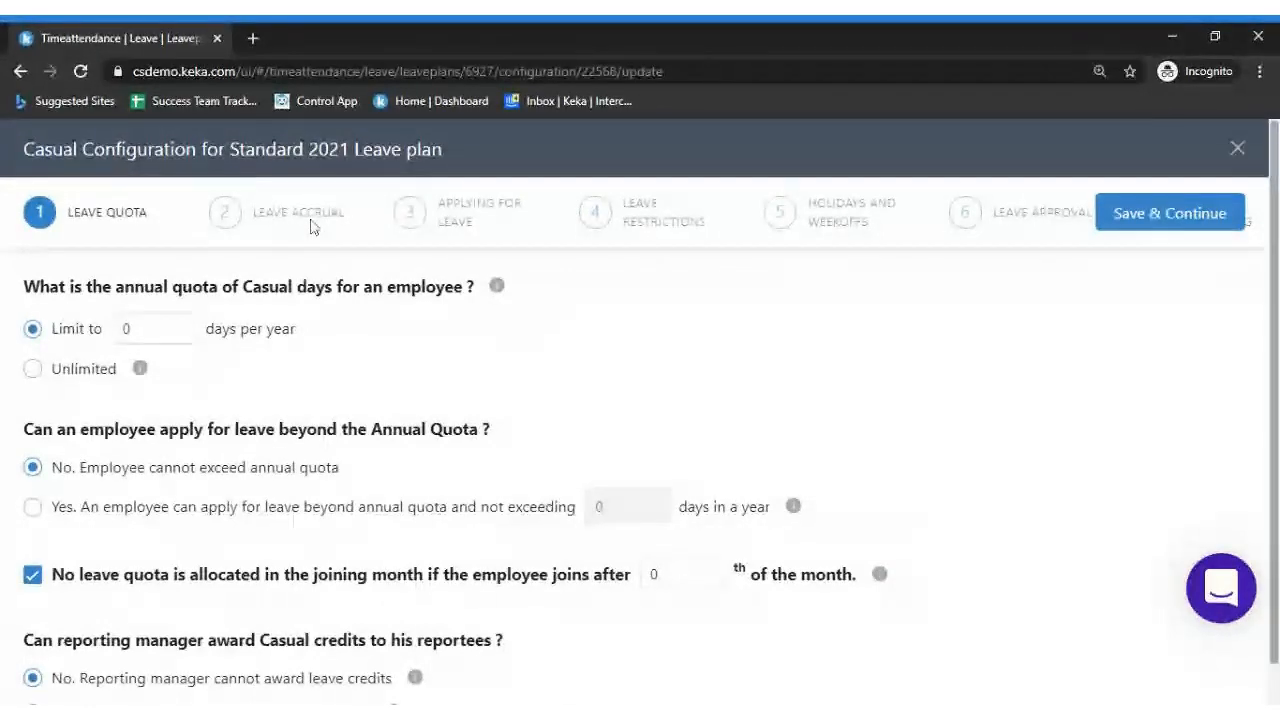
pyautogui.click(88, 226)
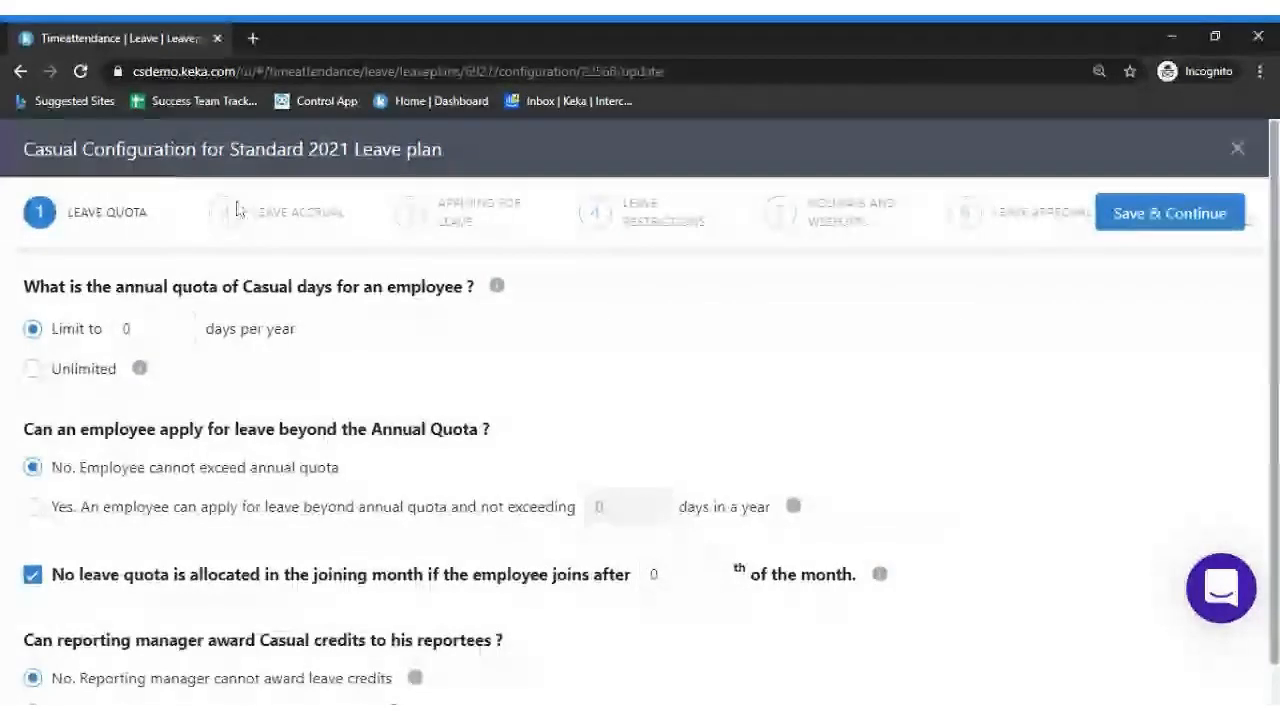
pyautogui.click(512, 220)
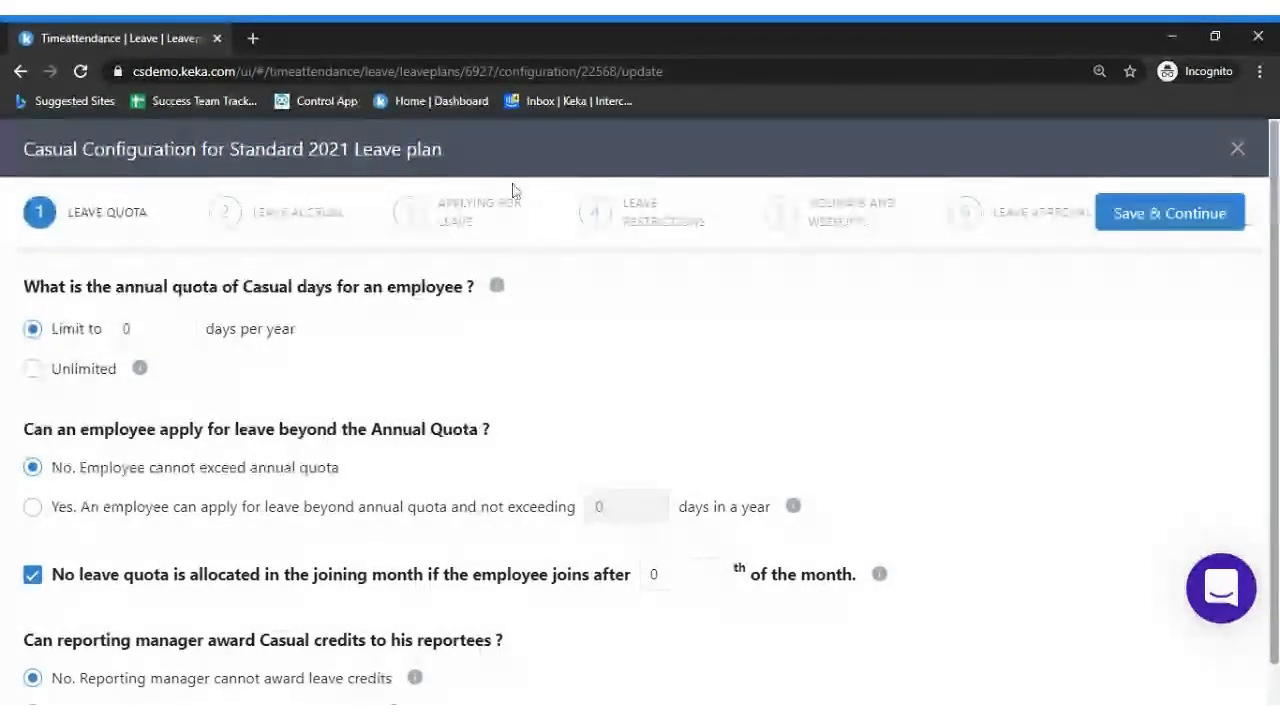
pyautogui.click(481, 234)
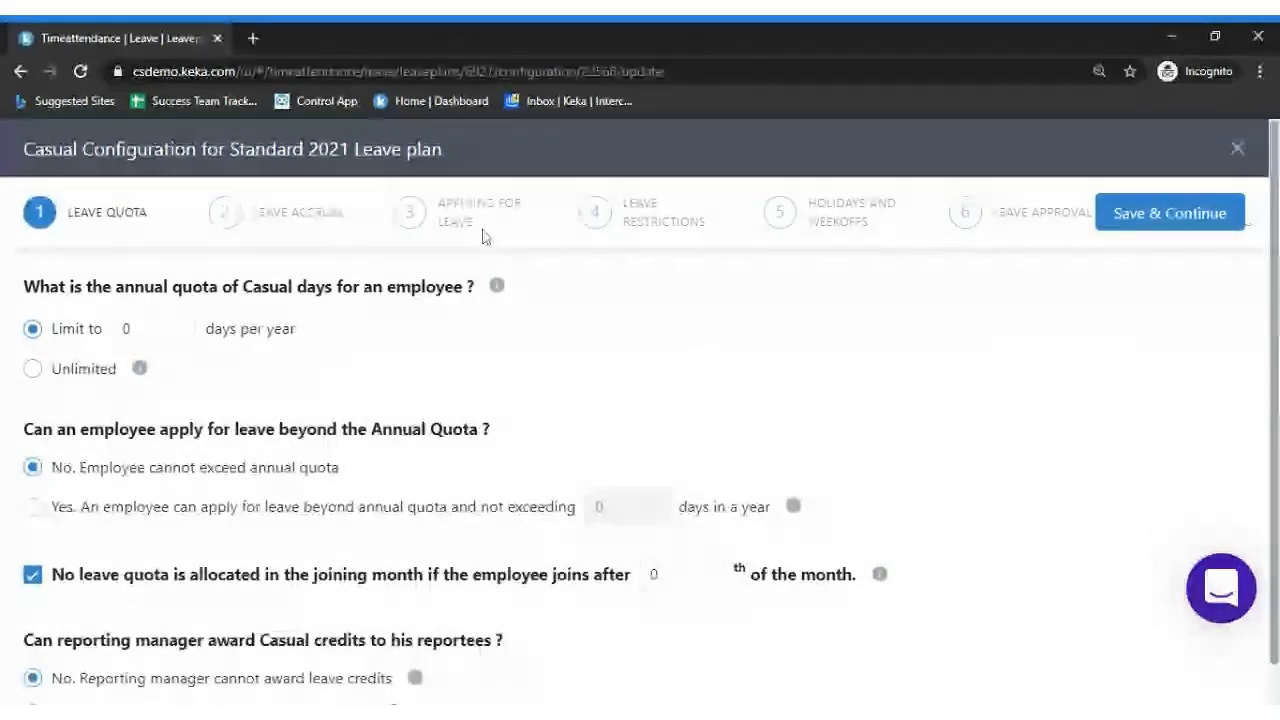
pyautogui.click(295, 233)
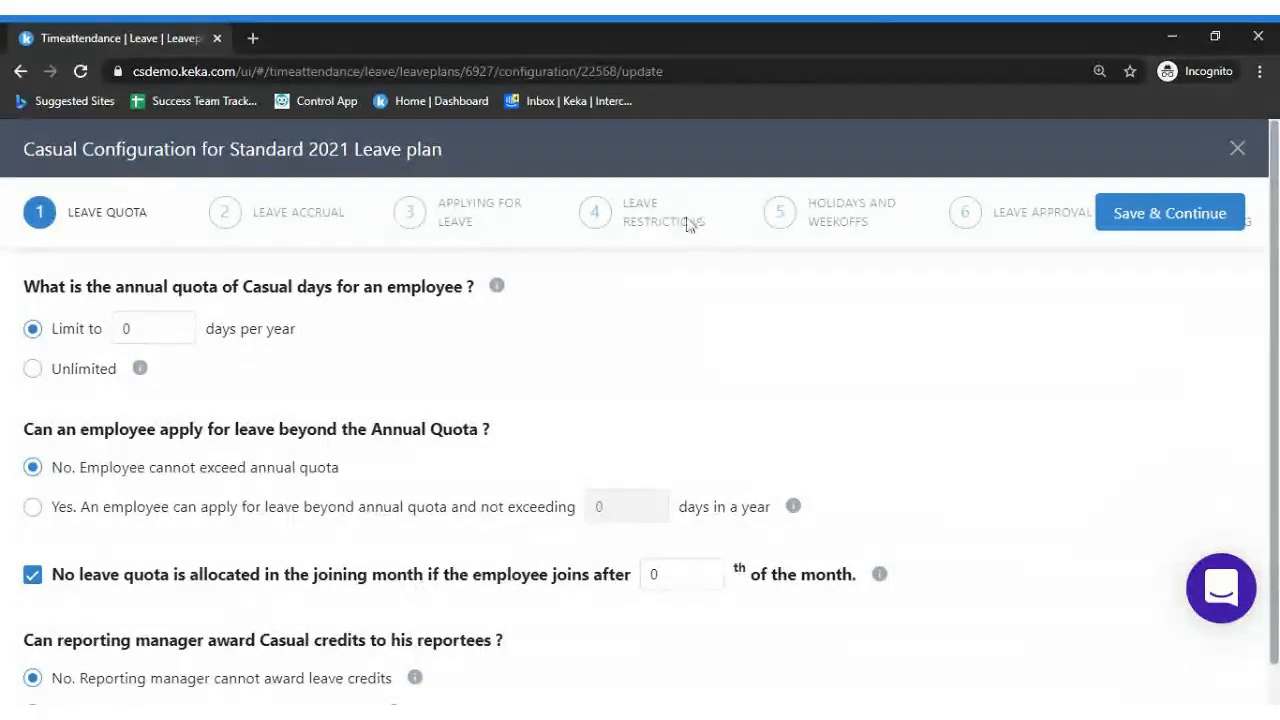
pyautogui.click(467, 215)
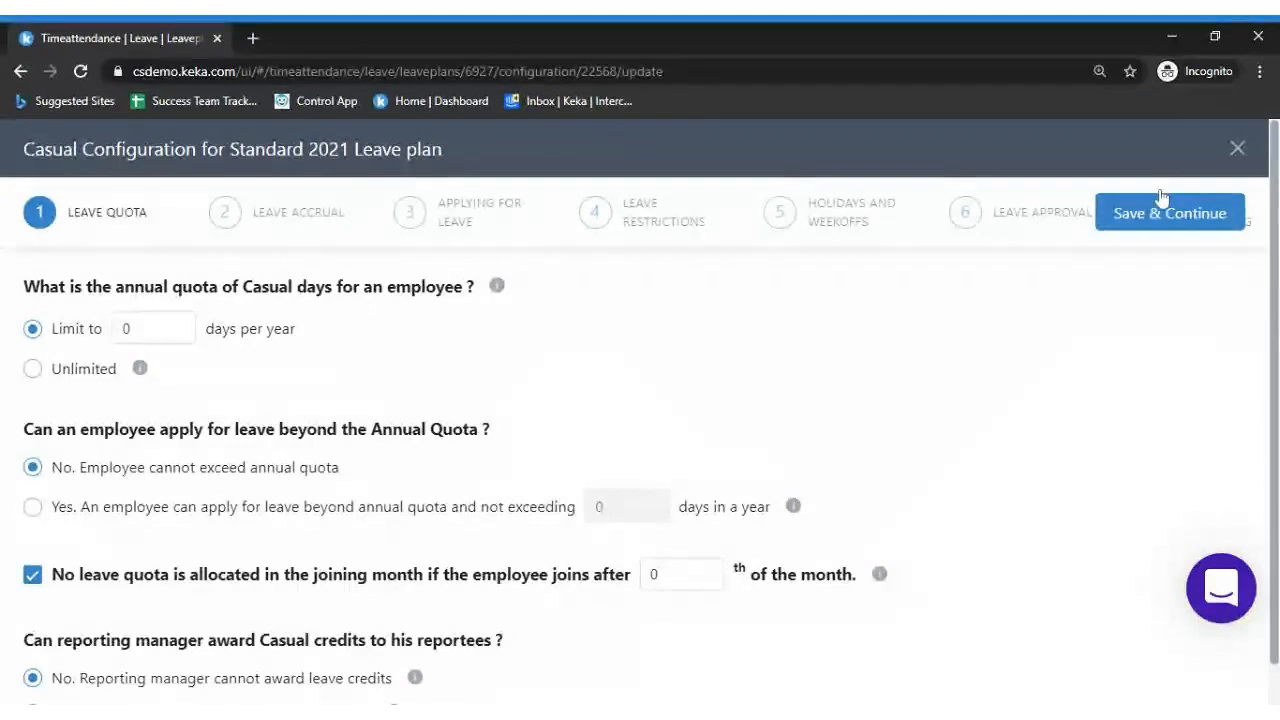
pyautogui.scroll(-1, 640, 460)
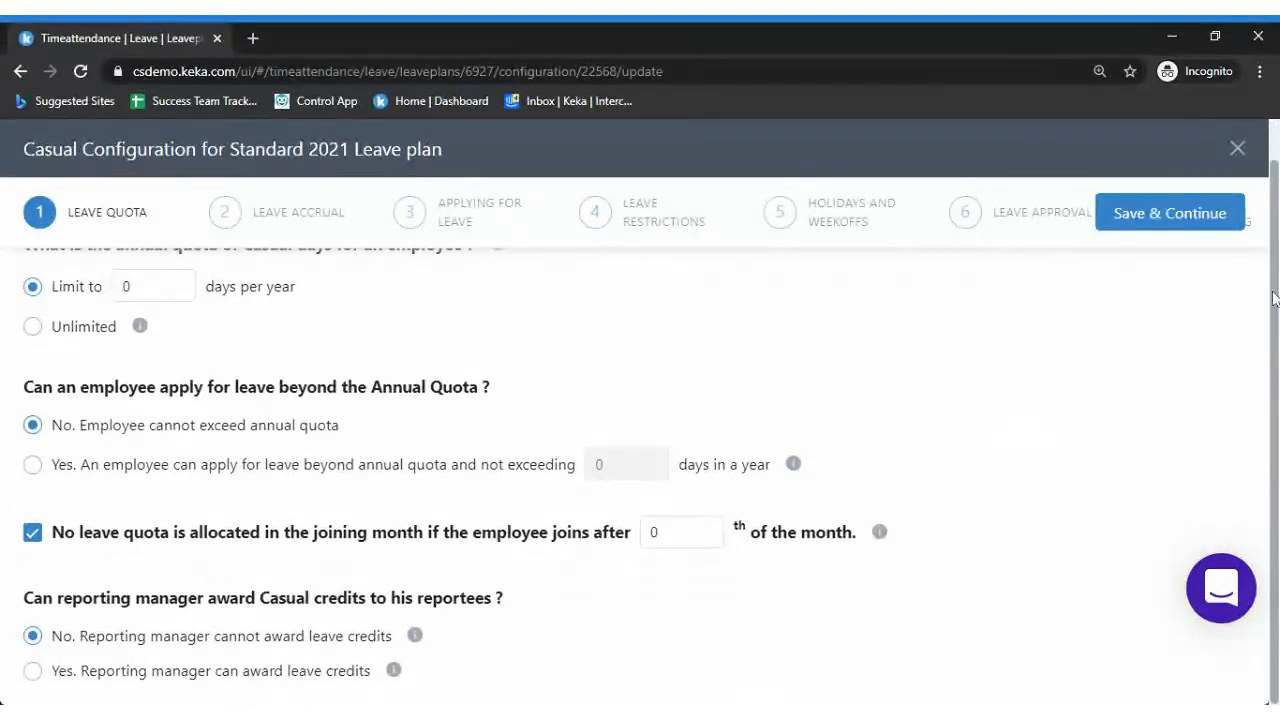
pyautogui.scroll(1, 1273, 298)
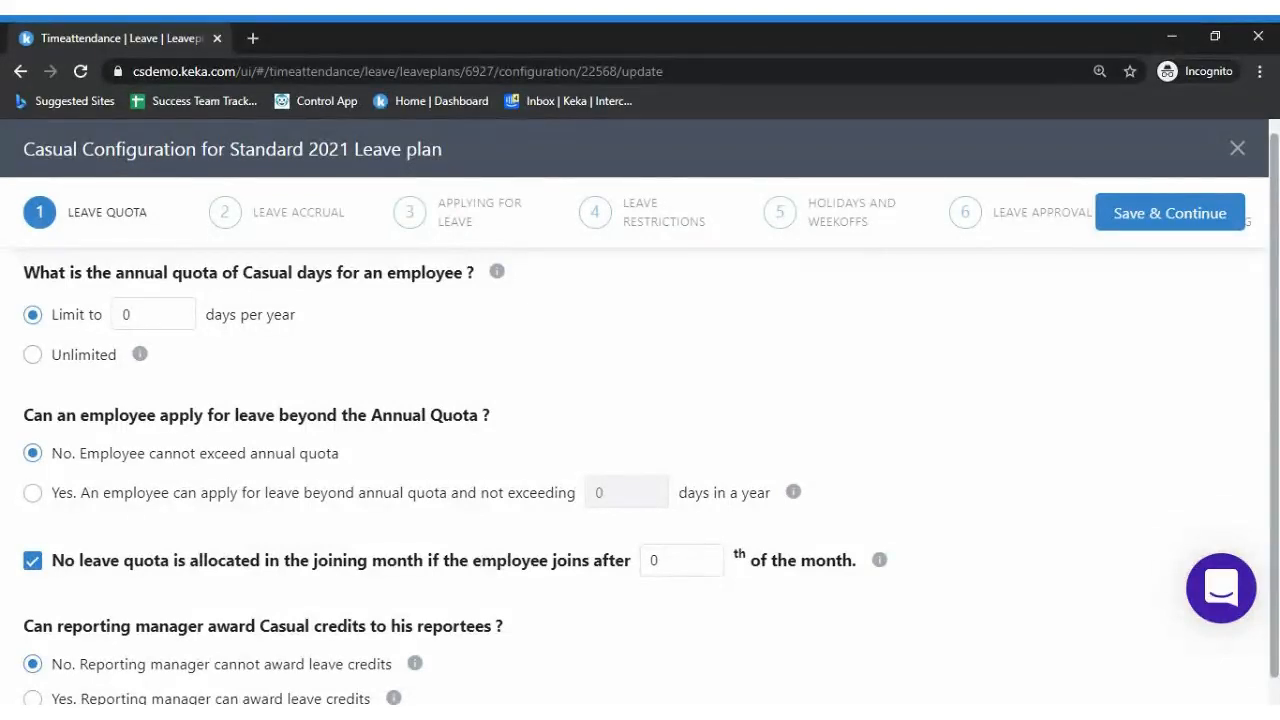
pyautogui.scroll(-1, 398, 324)
pyautogui.scroll(1, 398, 324)
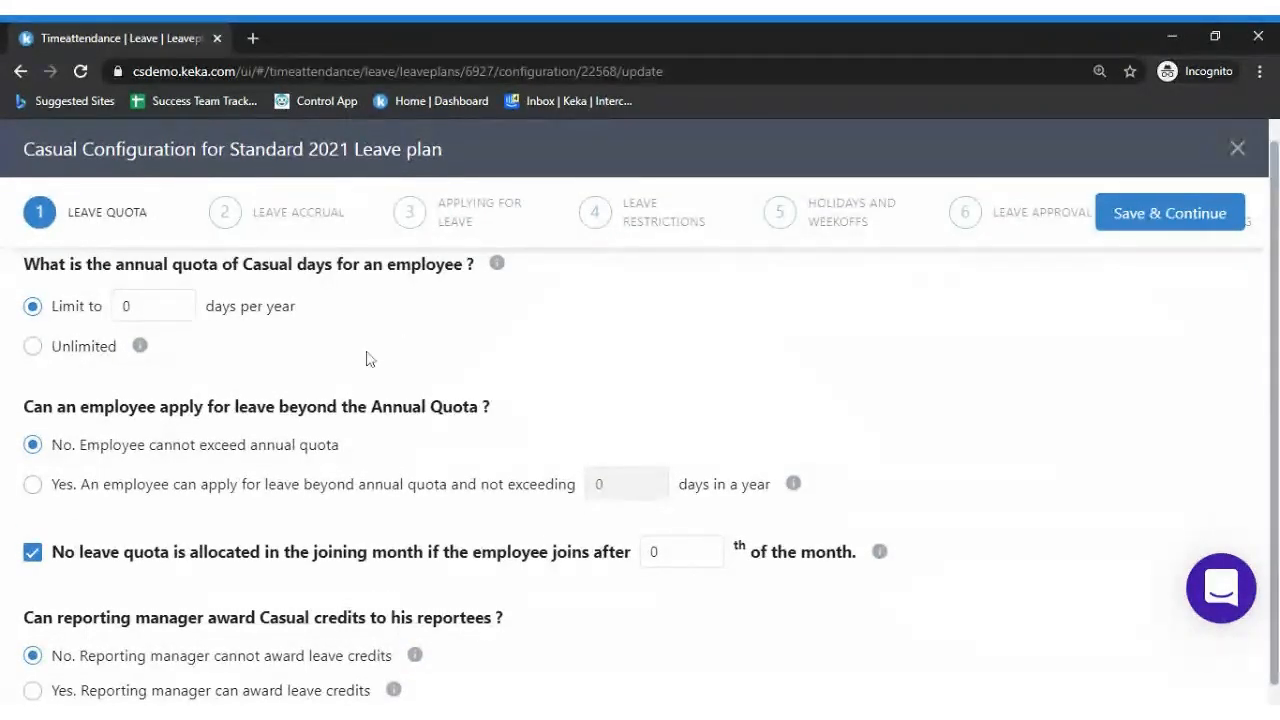
# Limit the annual quota of Casual leave to 12 days per year
pyautogui.moveTo(513, 270)
pyautogui.click(126, 306)
pyautogui.press('BackSpace')
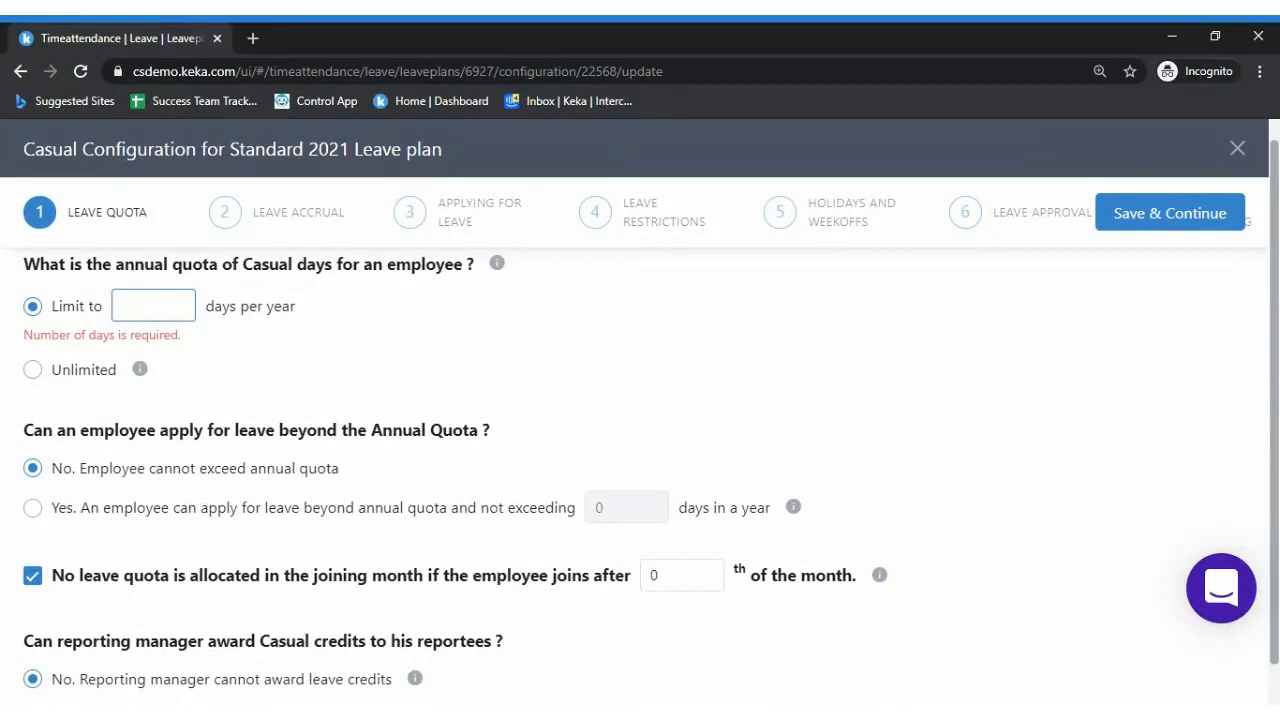
pyautogui.write('12')
pyautogui.click(345, 362)
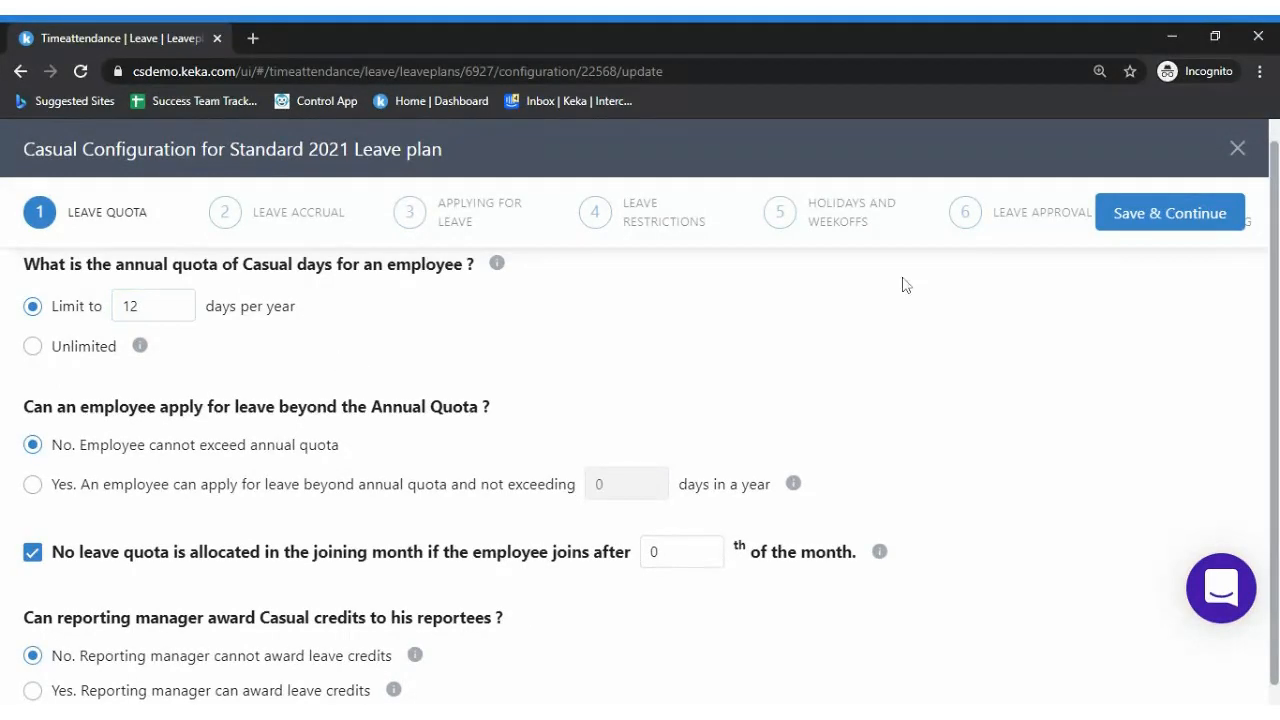
# Try allowing leave beyond the annual quota up to 20 days in a year, and restore the option that employees cannot exceed it
pyautogui.scroll(-1, 640, 420)
pyautogui.scroll(-1, 640, 420)
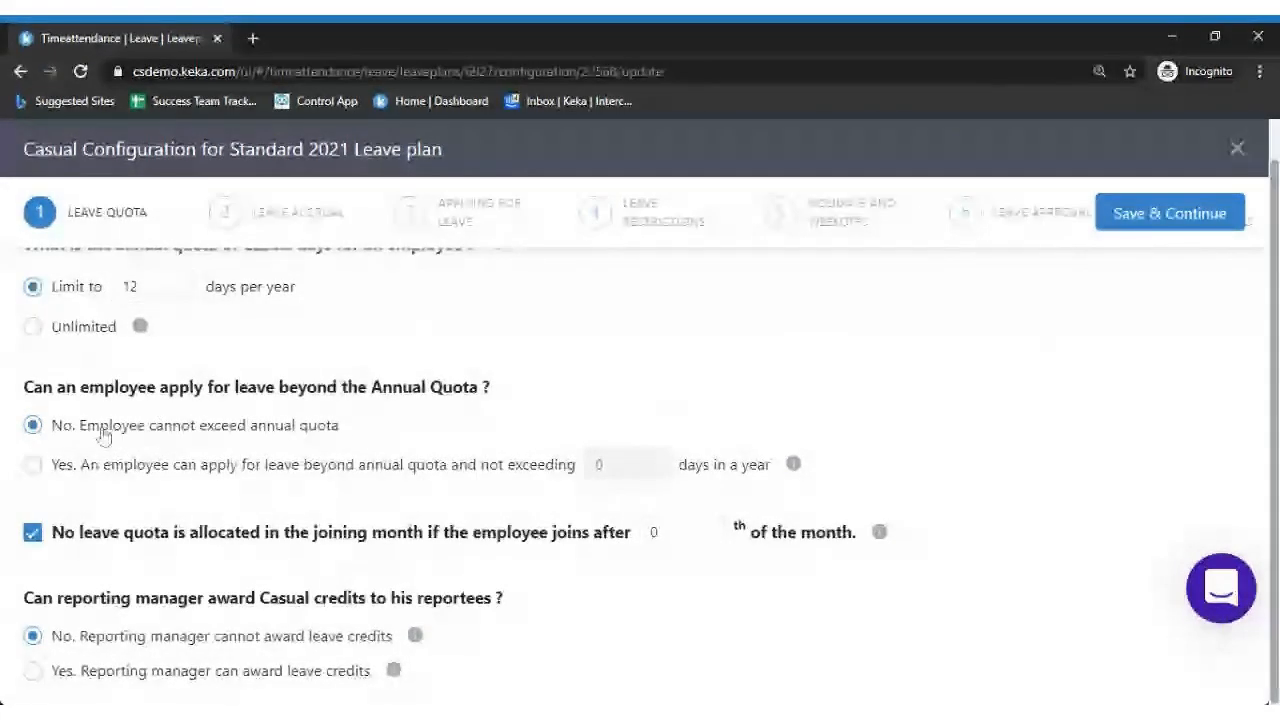
pyautogui.click(144, 470)
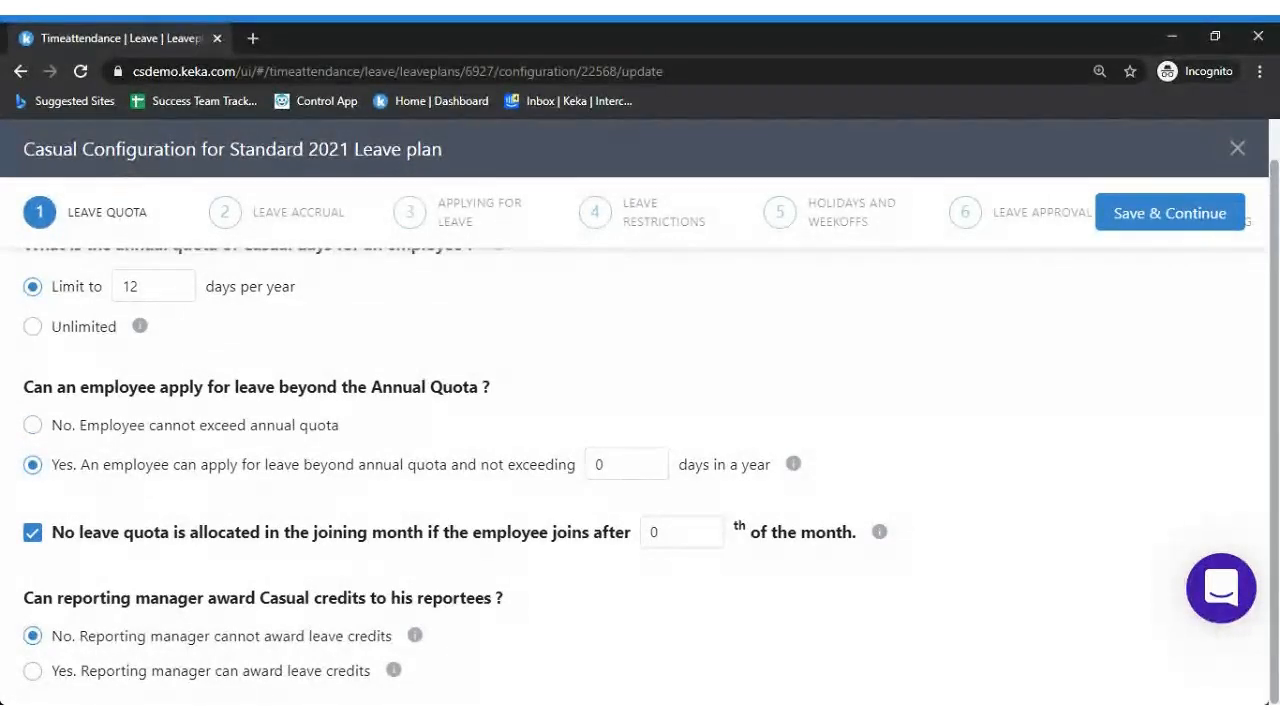
pyautogui.click(625, 466)
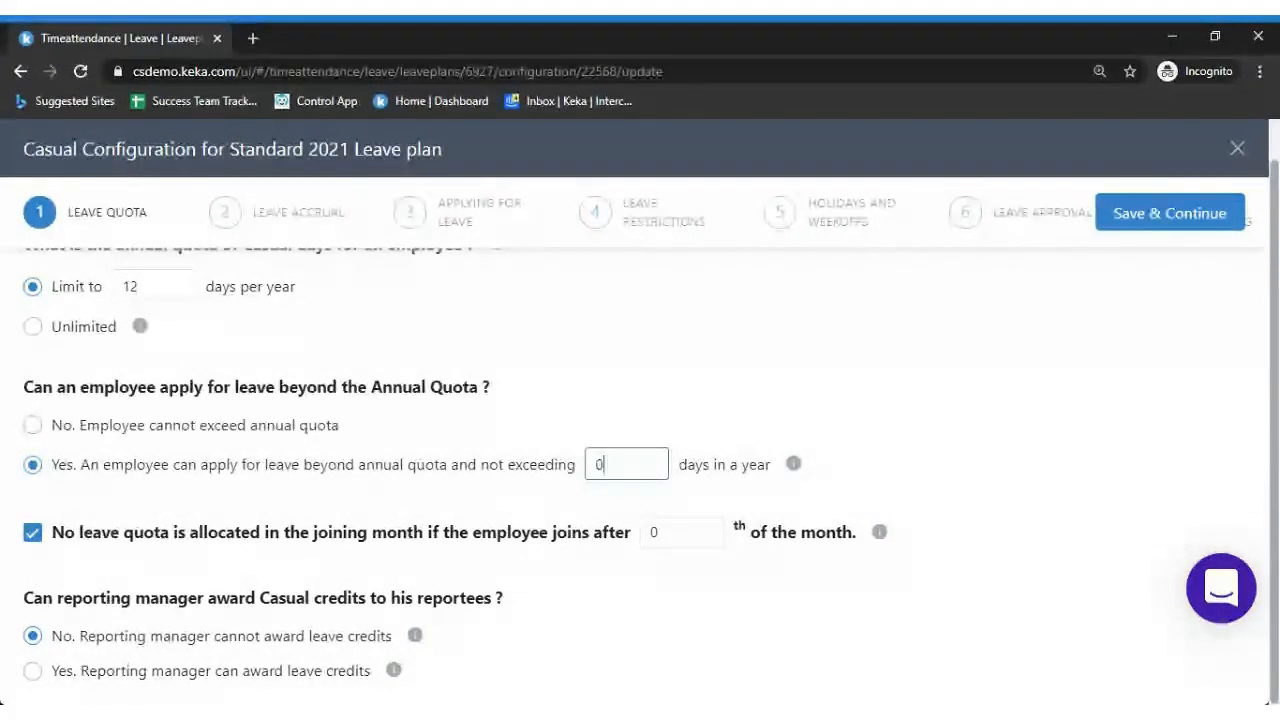
pyautogui.press('BackSpace')
pyautogui.write('20')
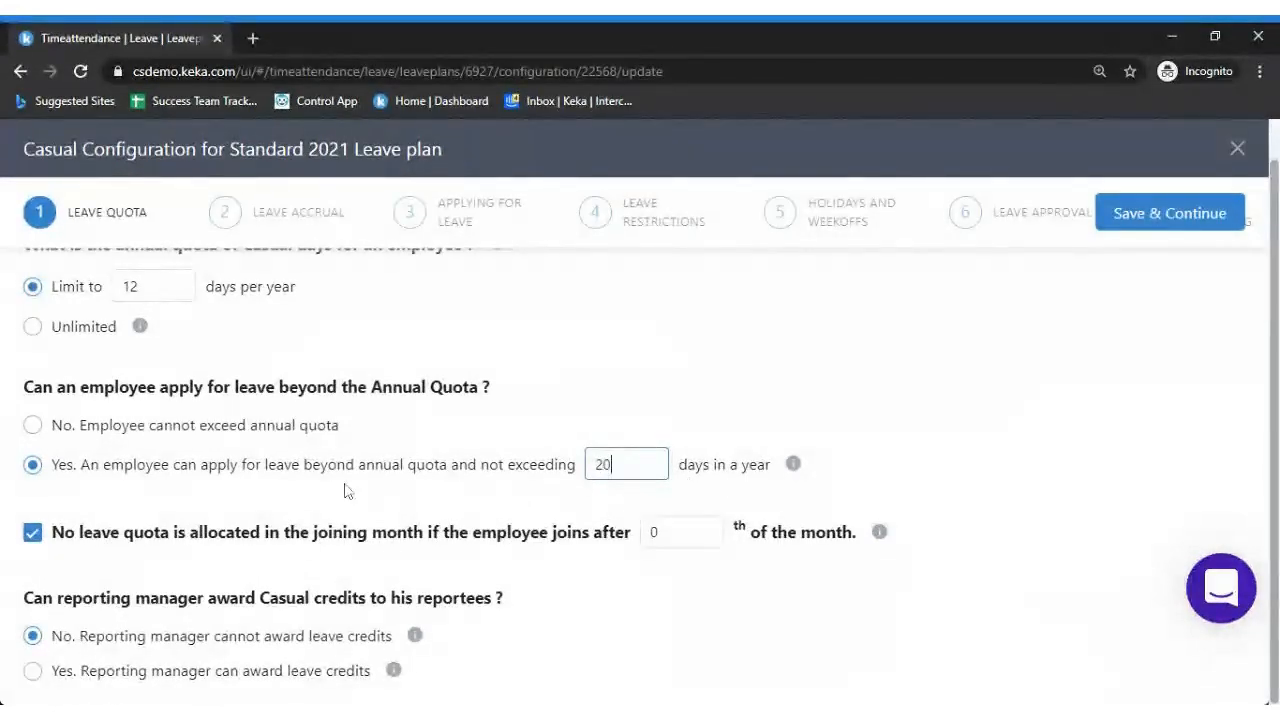
pyautogui.click(249, 480)
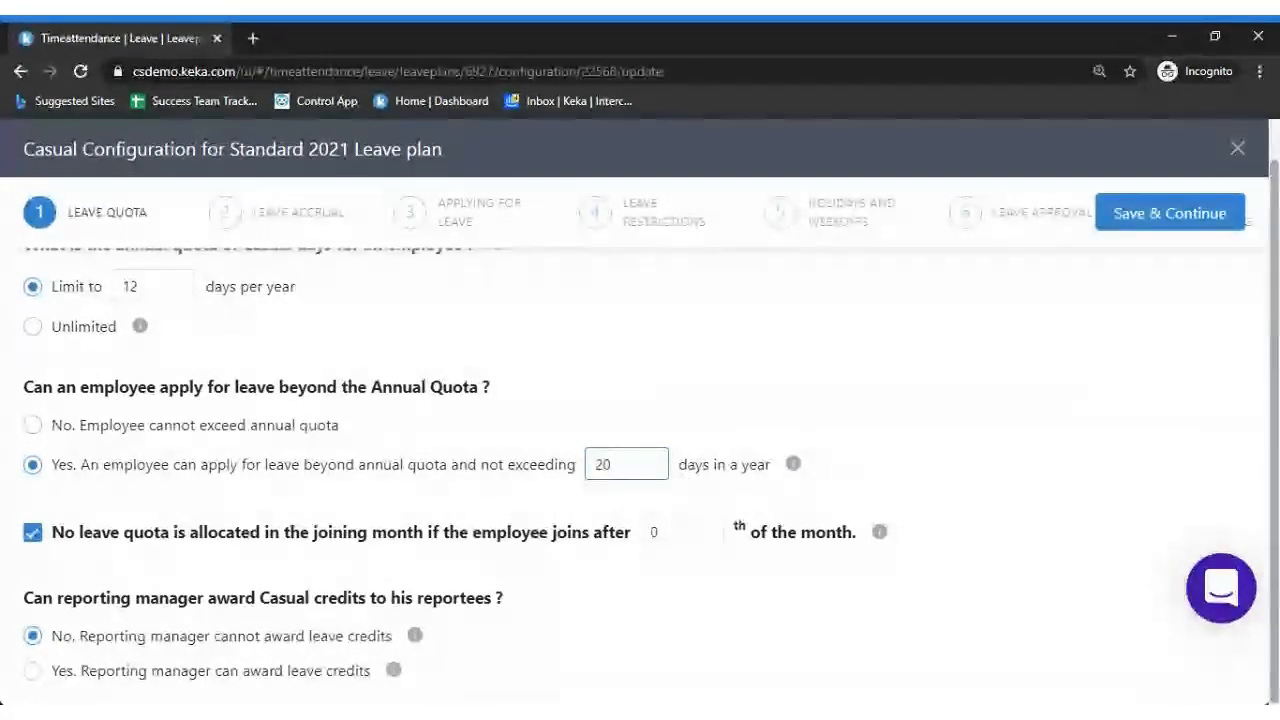
pyautogui.click(610, 464)
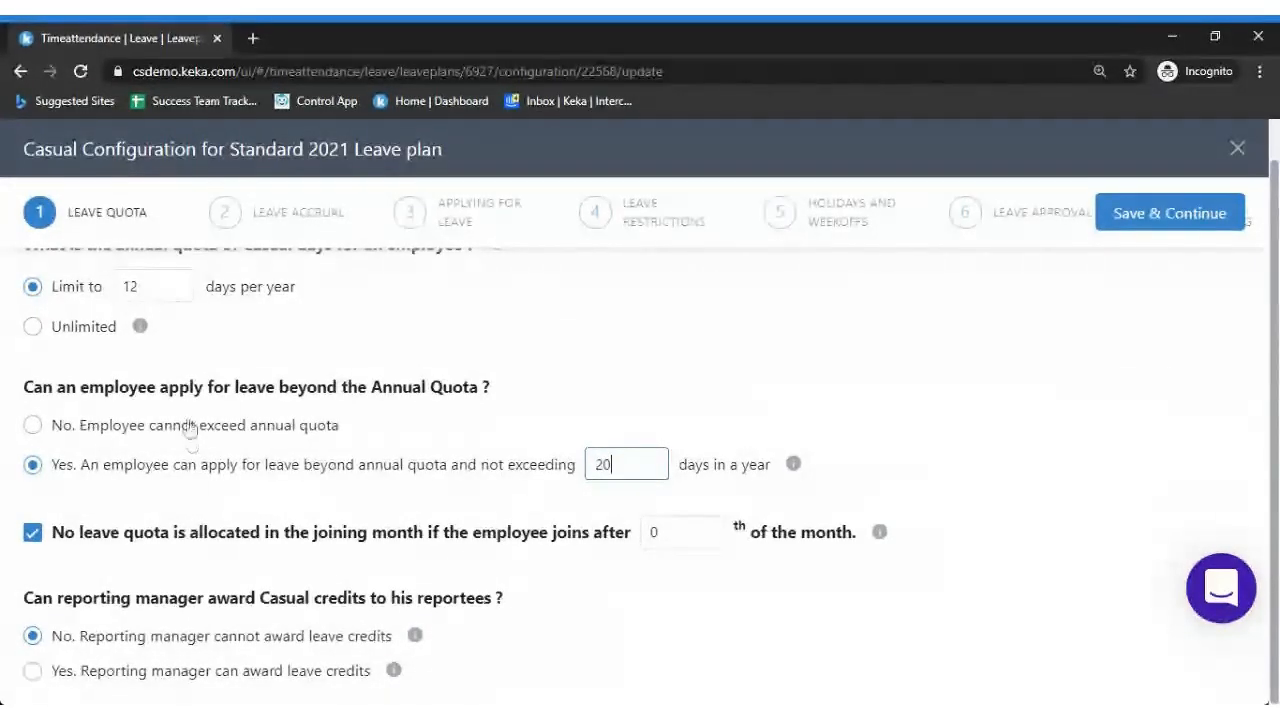
pyautogui.moveTo(184, 428); pyautogui.dragTo(125, 431)
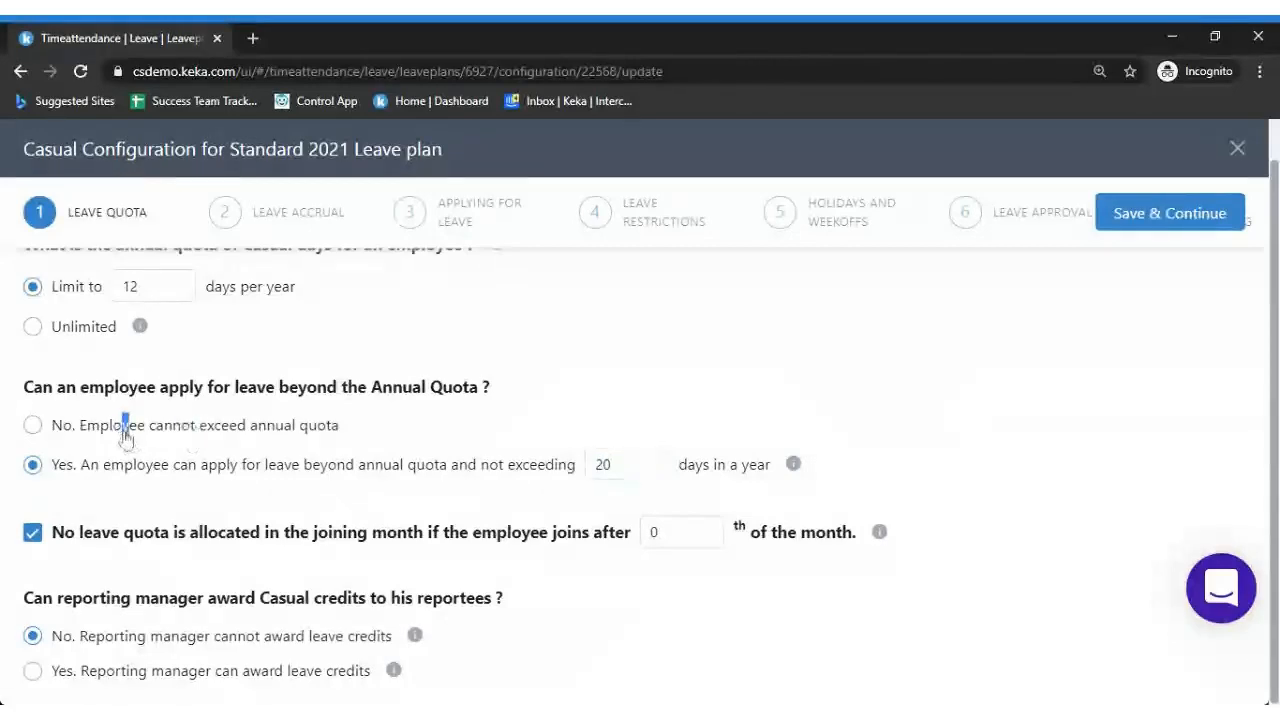
pyautogui.click(33, 427)
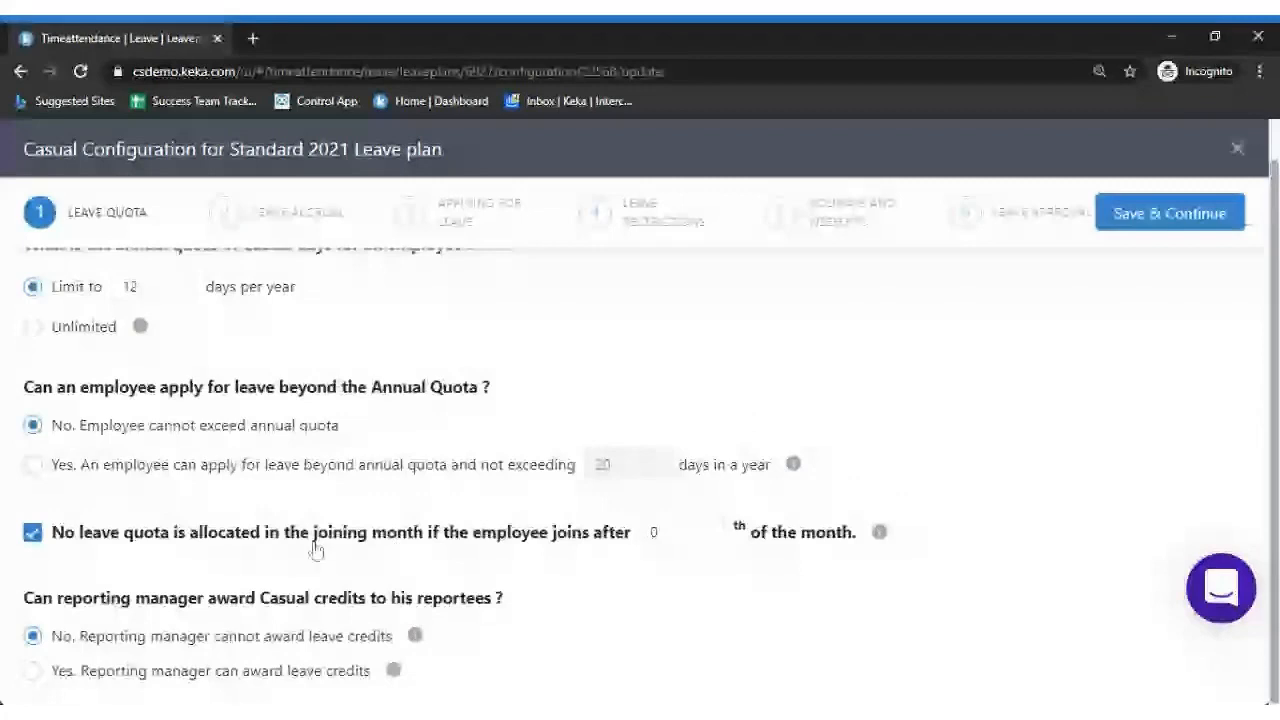
# Set the joining-month rule so no leave quota is allocated if the employee joins after the 26th
pyautogui.click(655, 532)
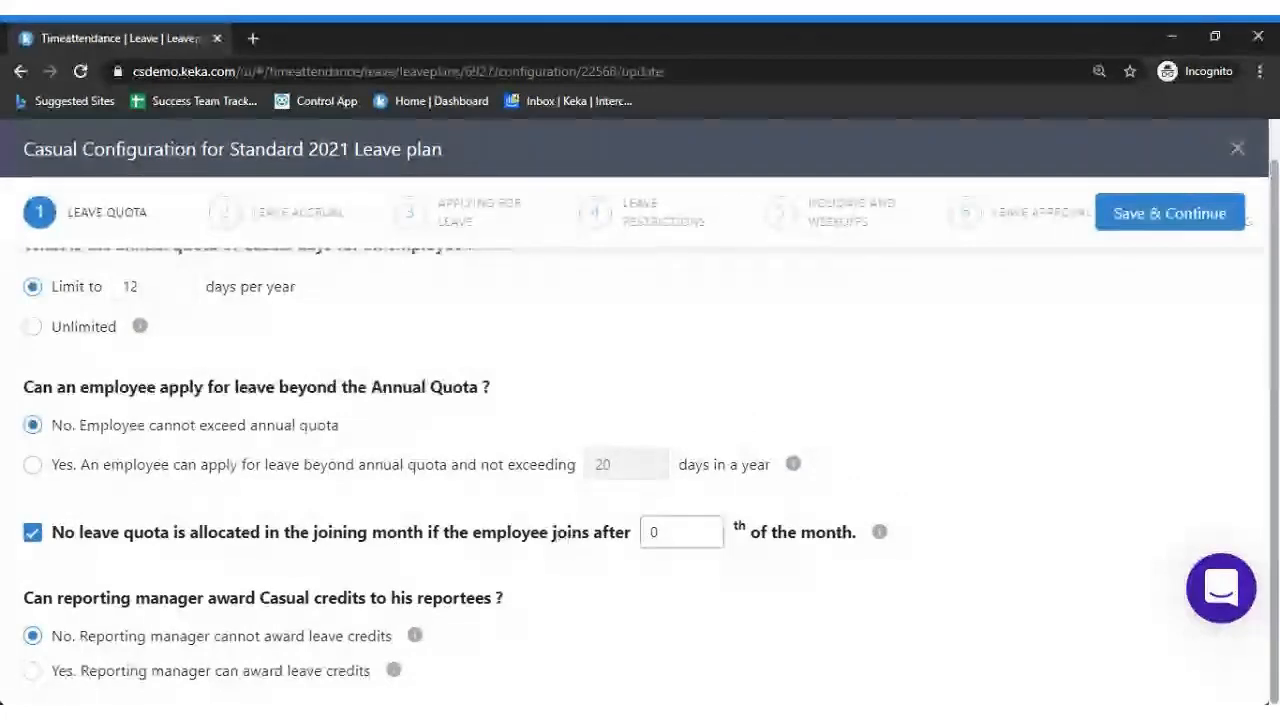
pyautogui.write('1')
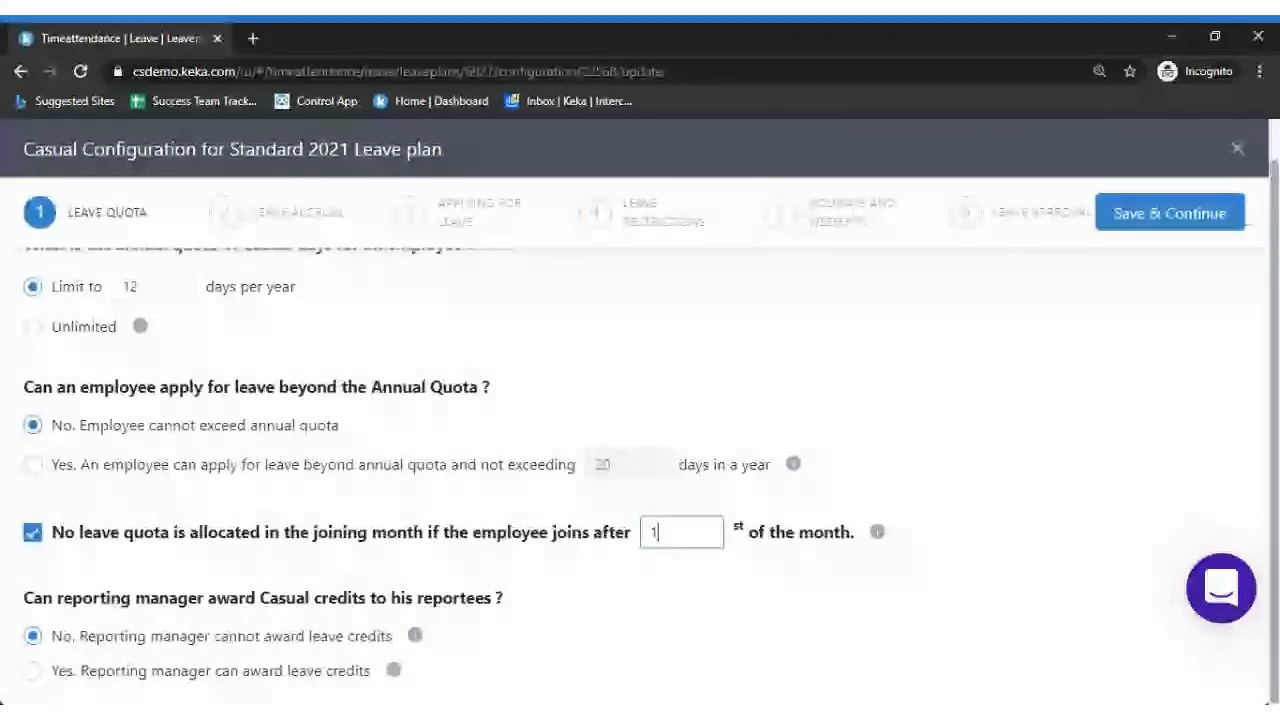
pyautogui.press('BackSpace')
pyautogui.write('26')
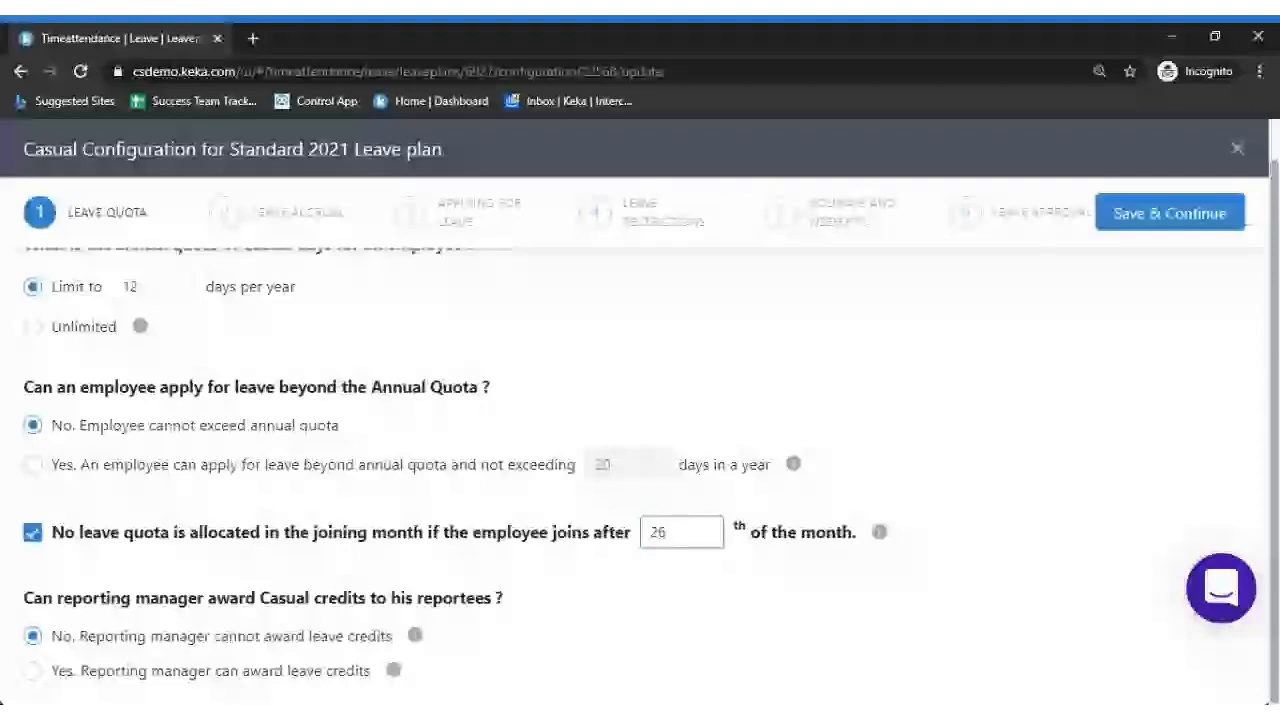
# Read the hint for the joining-month quota rule, and turn the rule off and back on
pyautogui.moveTo(879, 532)
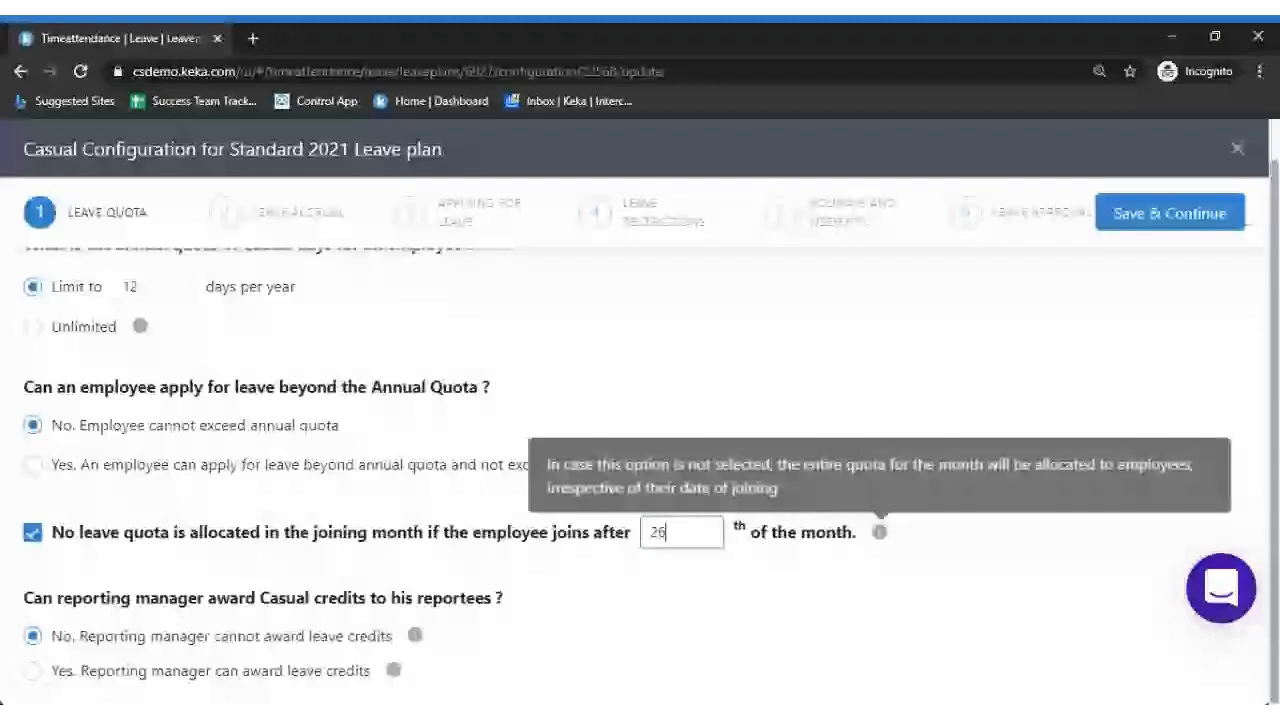
pyautogui.doubleClick(658, 532)
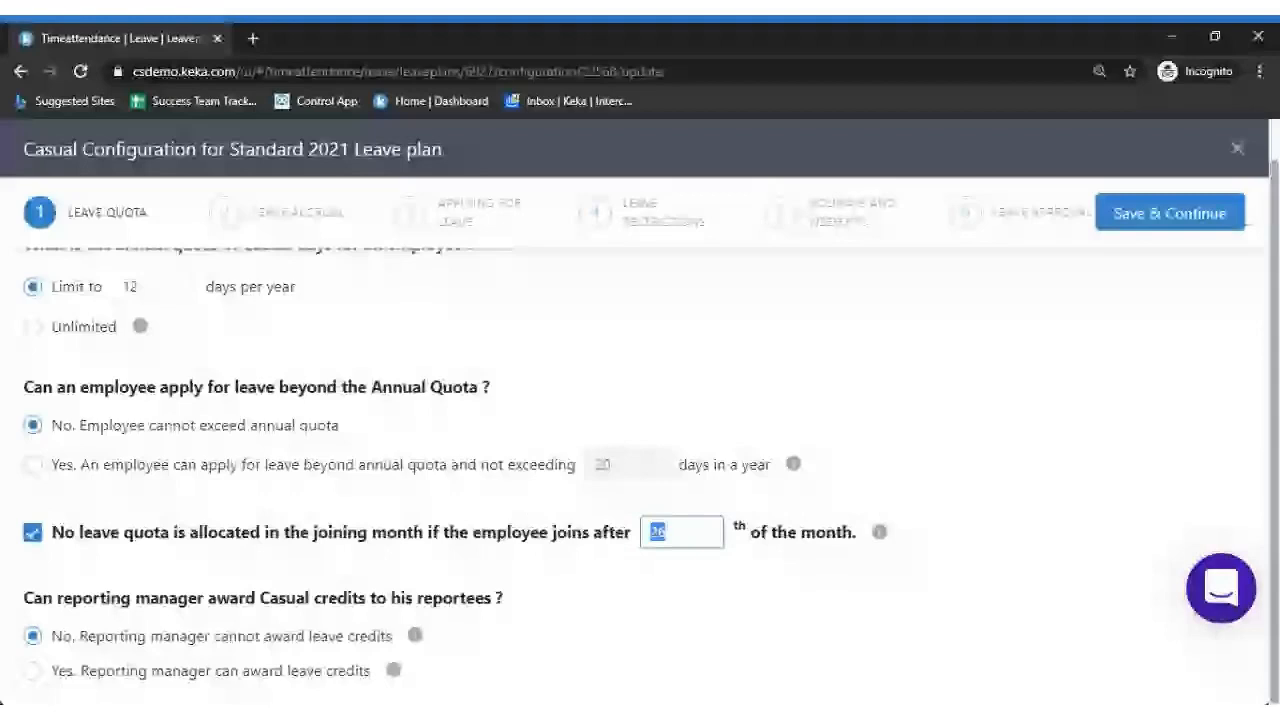
pyautogui.press('Tab')
pyautogui.click(33, 533)
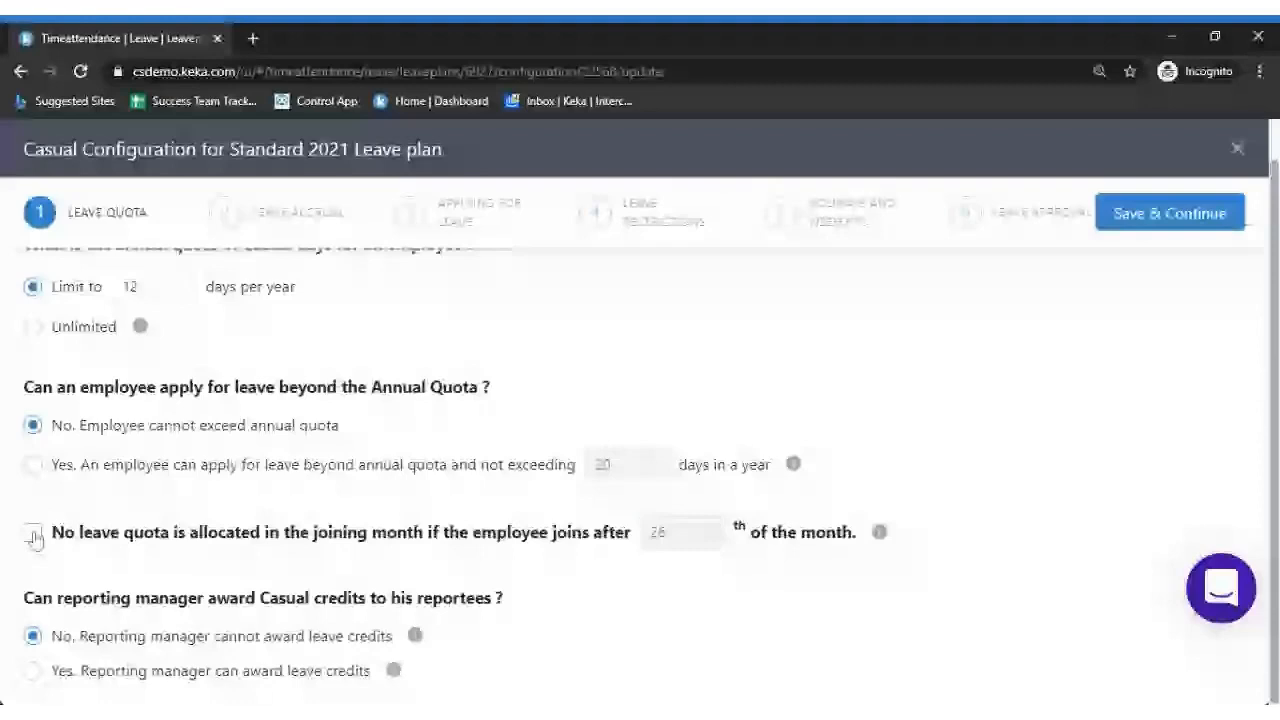
pyautogui.click(34, 536)
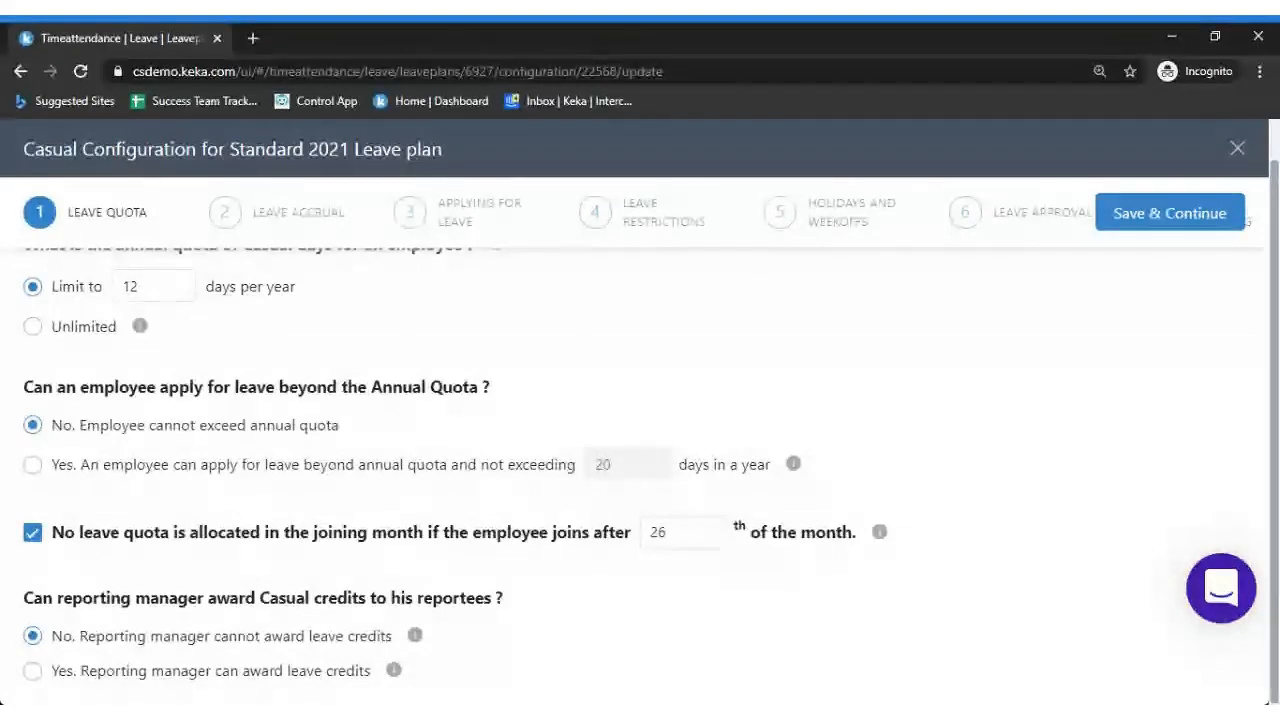
# Keep the option that reporting managers cannot award Casual leave credits, and save the leave quota settings
pyautogui.moveTo(178, 598); pyautogui.dragTo(386, 598)
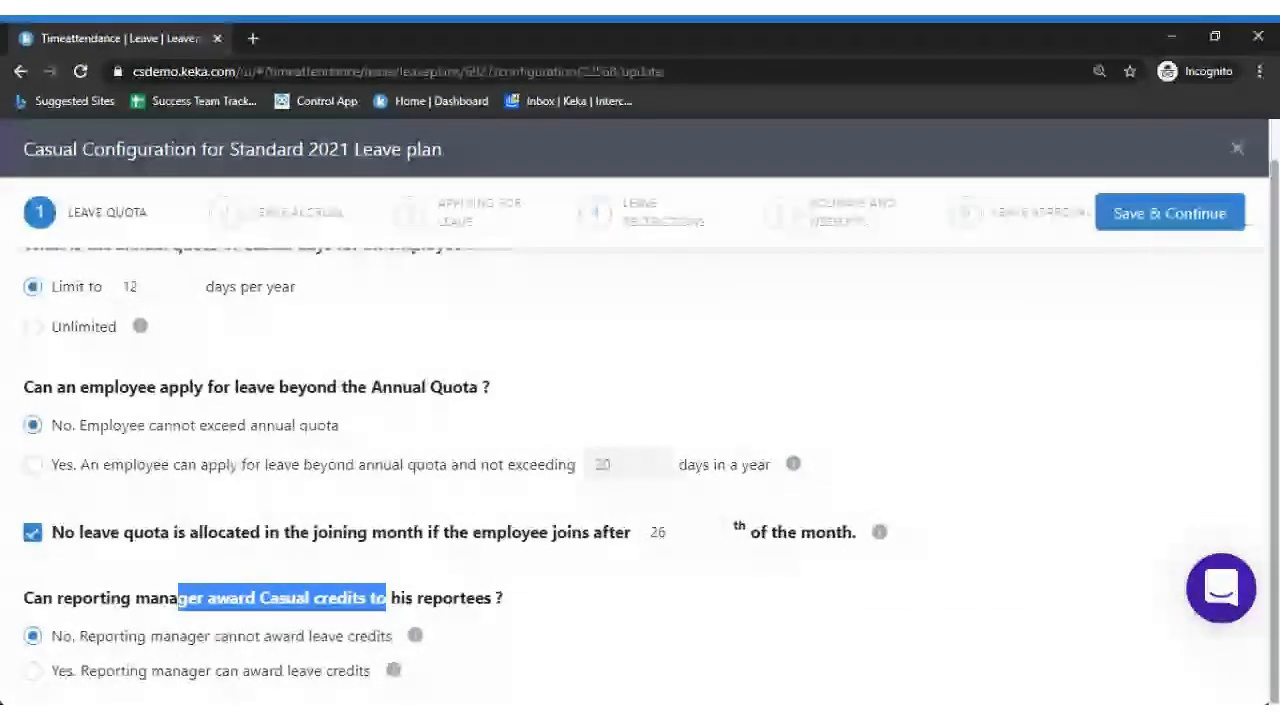
pyautogui.click(157, 637)
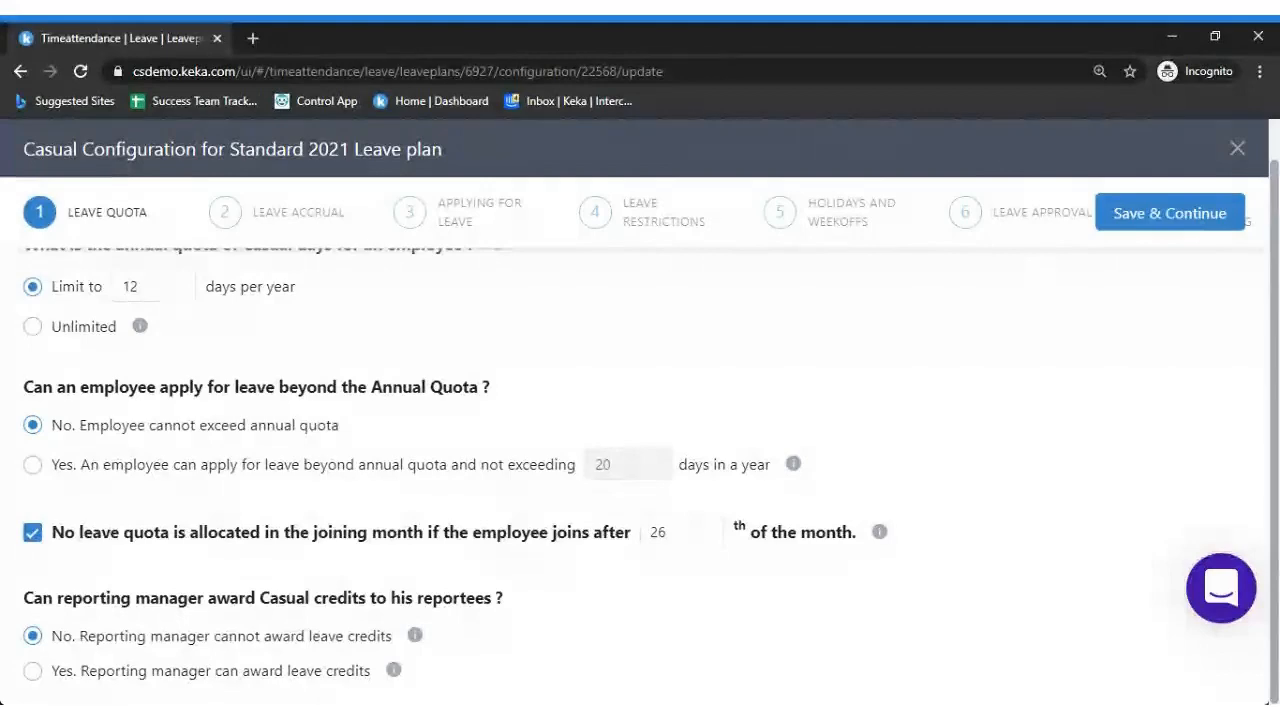
pyautogui.moveTo(442, 598); pyautogui.dragTo(538, 612)
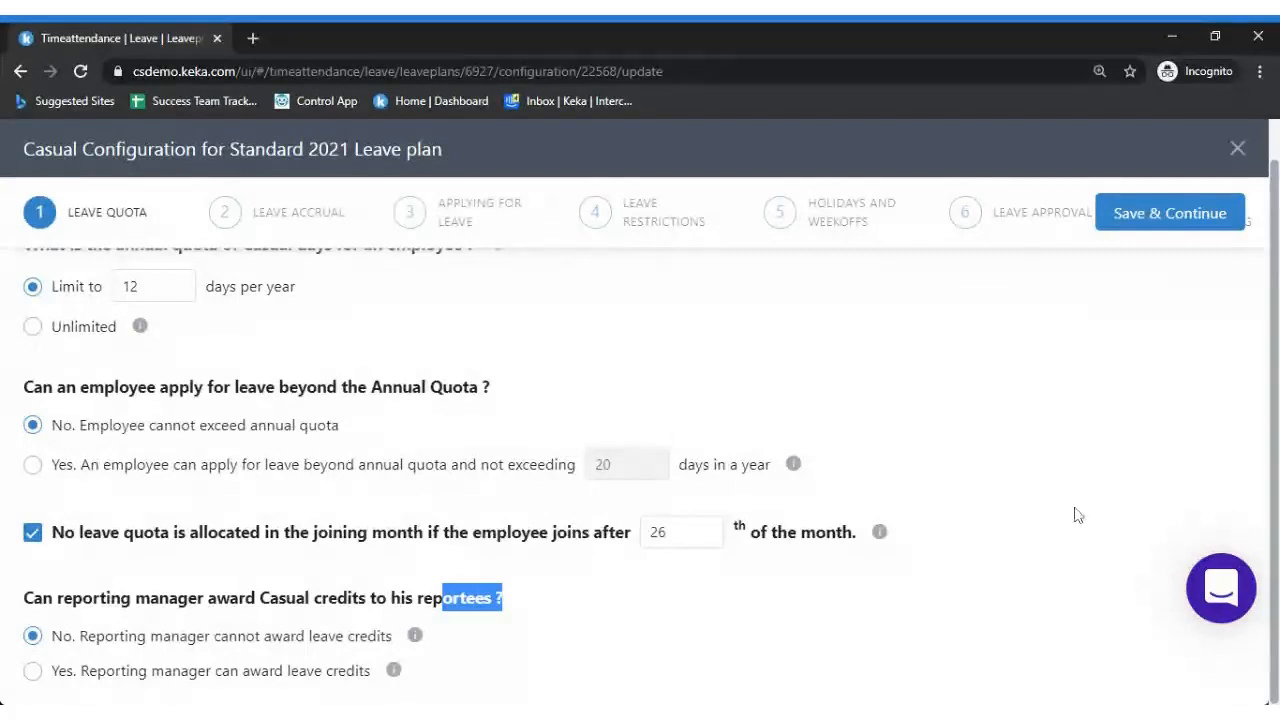
pyautogui.scroll(1, 1275, 207)
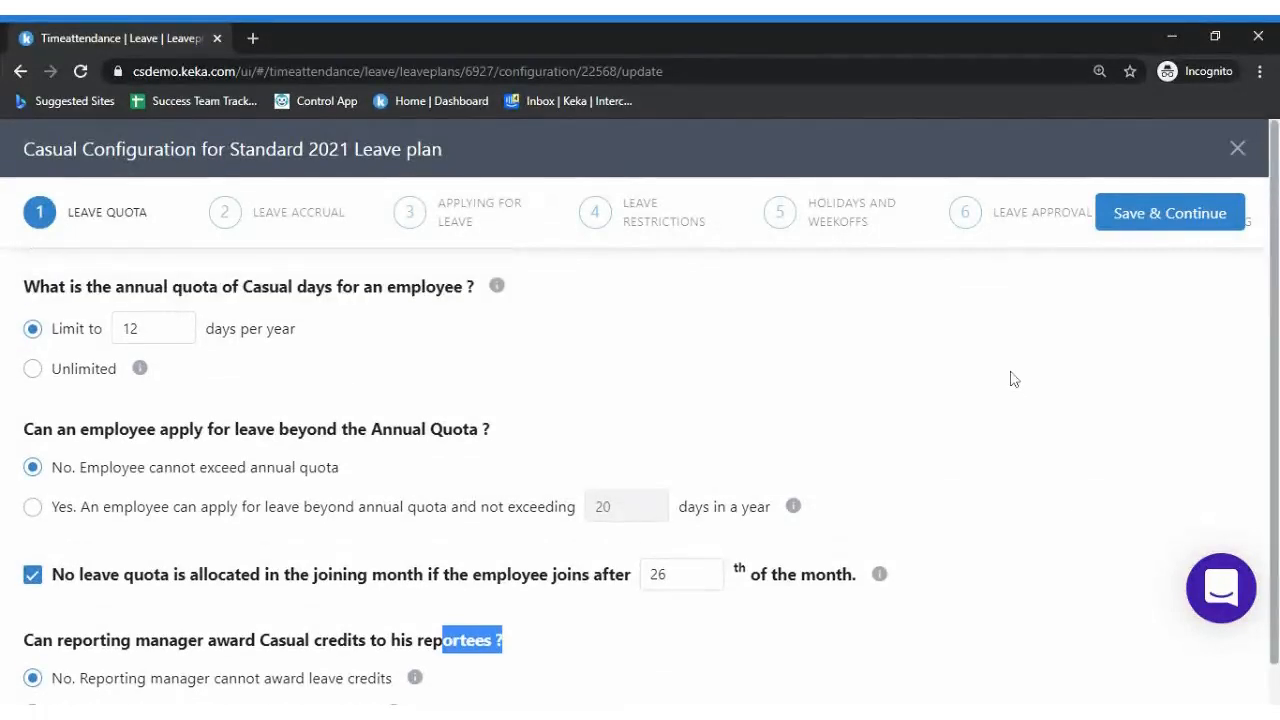
pyautogui.click(1218, 212)
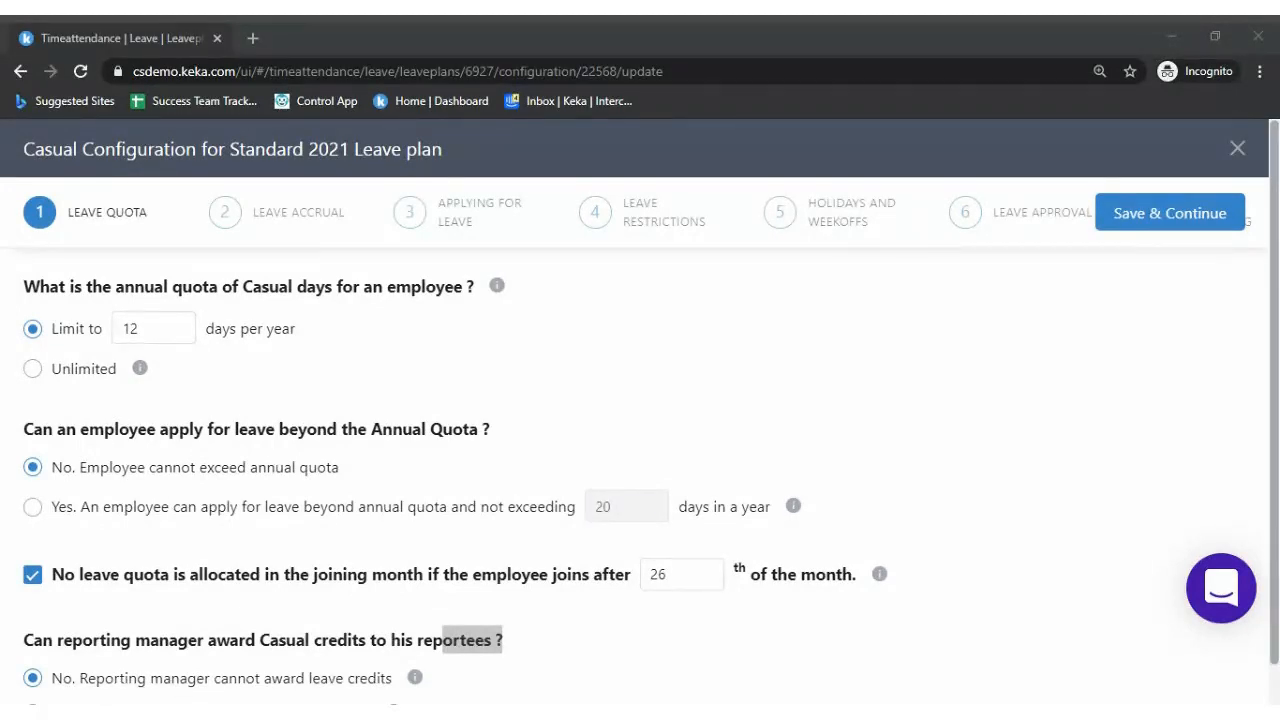
# Continue to the Casual leave accrual settings and have leaves accrued (earned) at regular intervals instead of making the entire annual quota available
pyautogui.click(1172, 207)
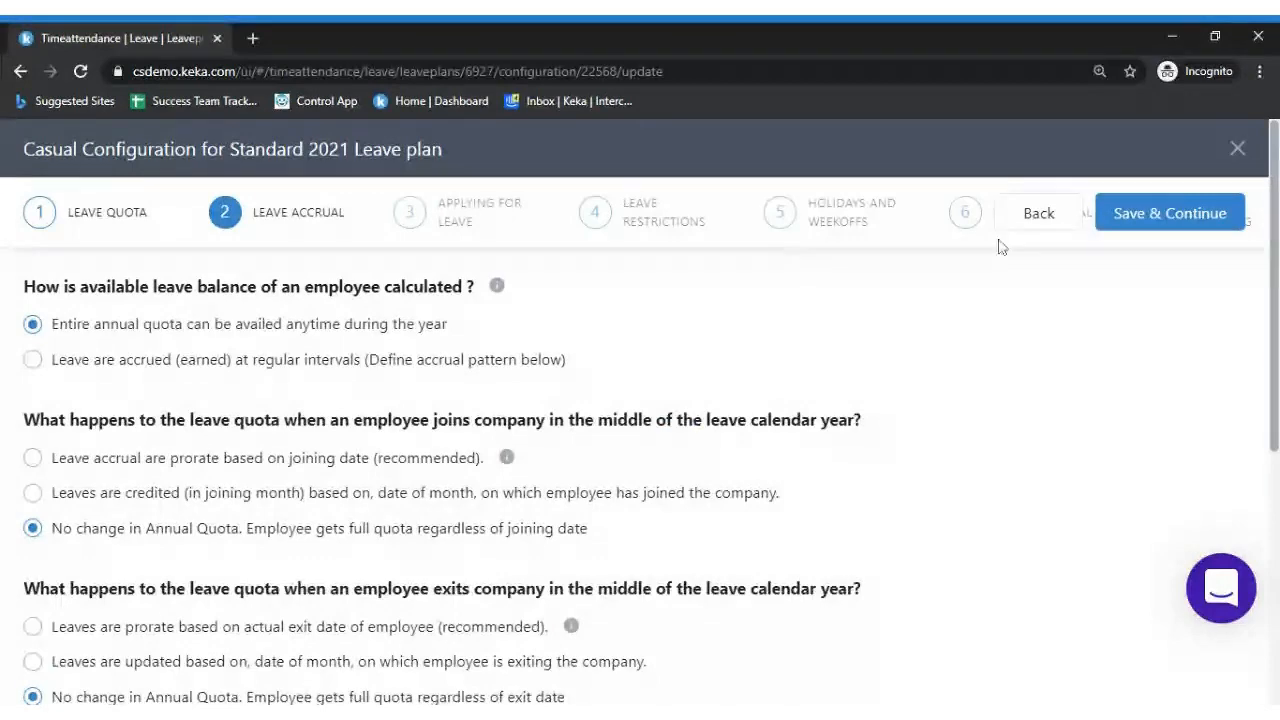
pyautogui.scroll(-1, 650, 410)
pyautogui.scroll(1, 640, 450)
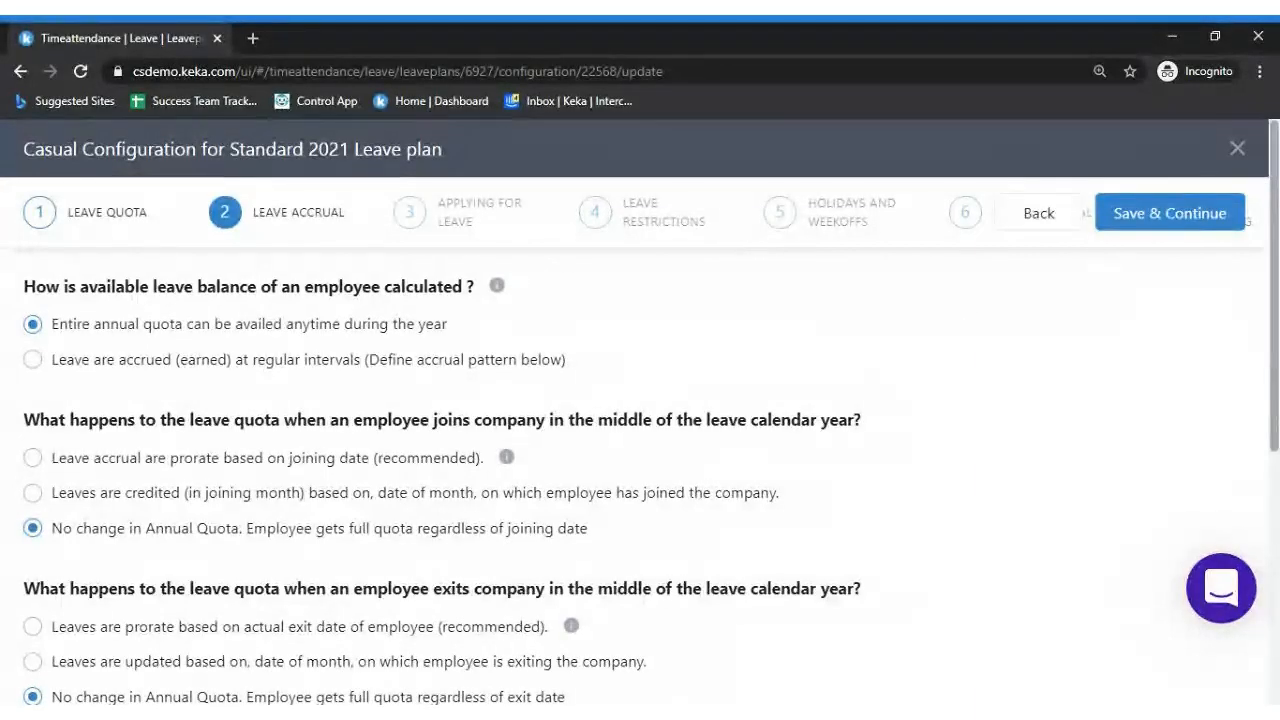
pyautogui.scroll(-1, 1043, 283)
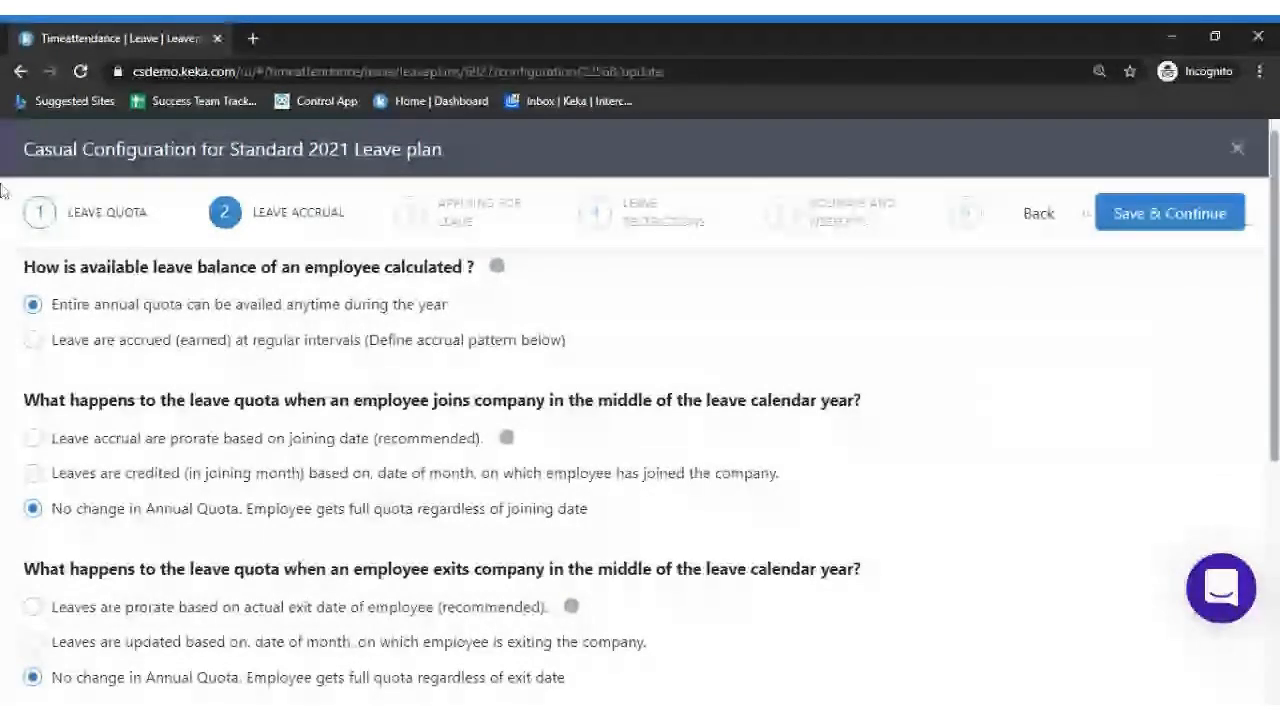
pyautogui.click(117, 343)
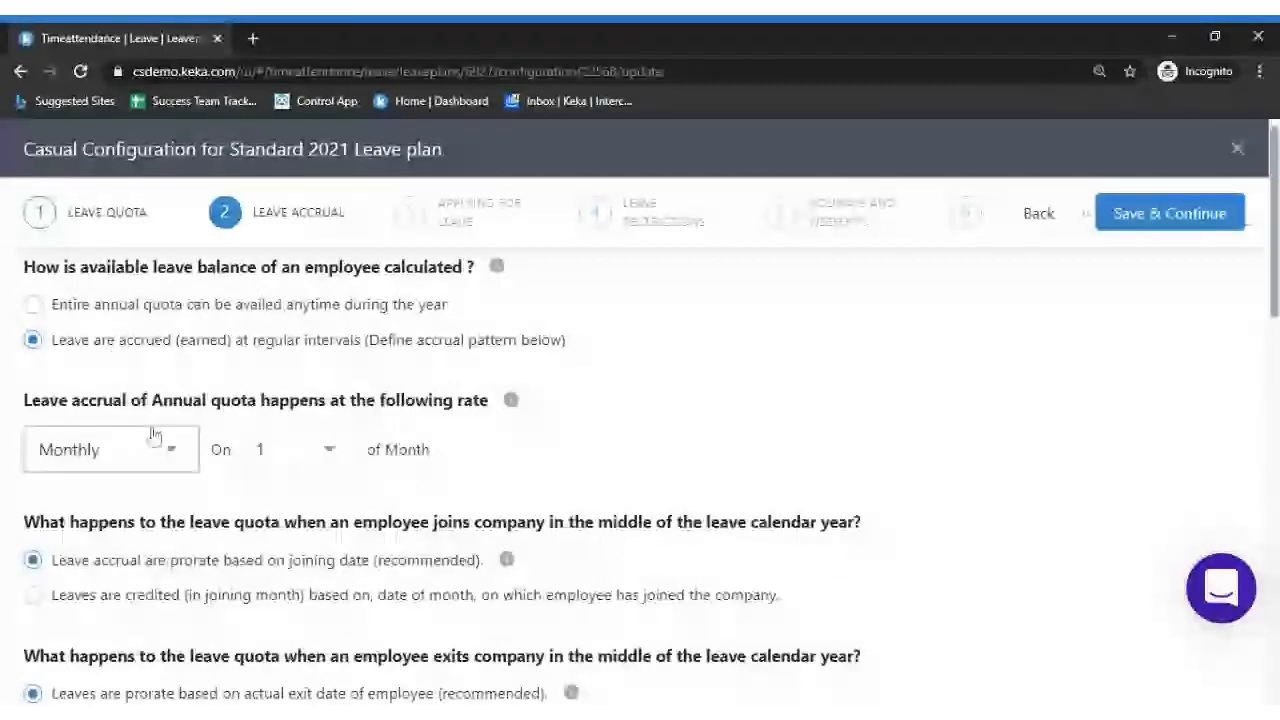
pyautogui.click(110, 308)
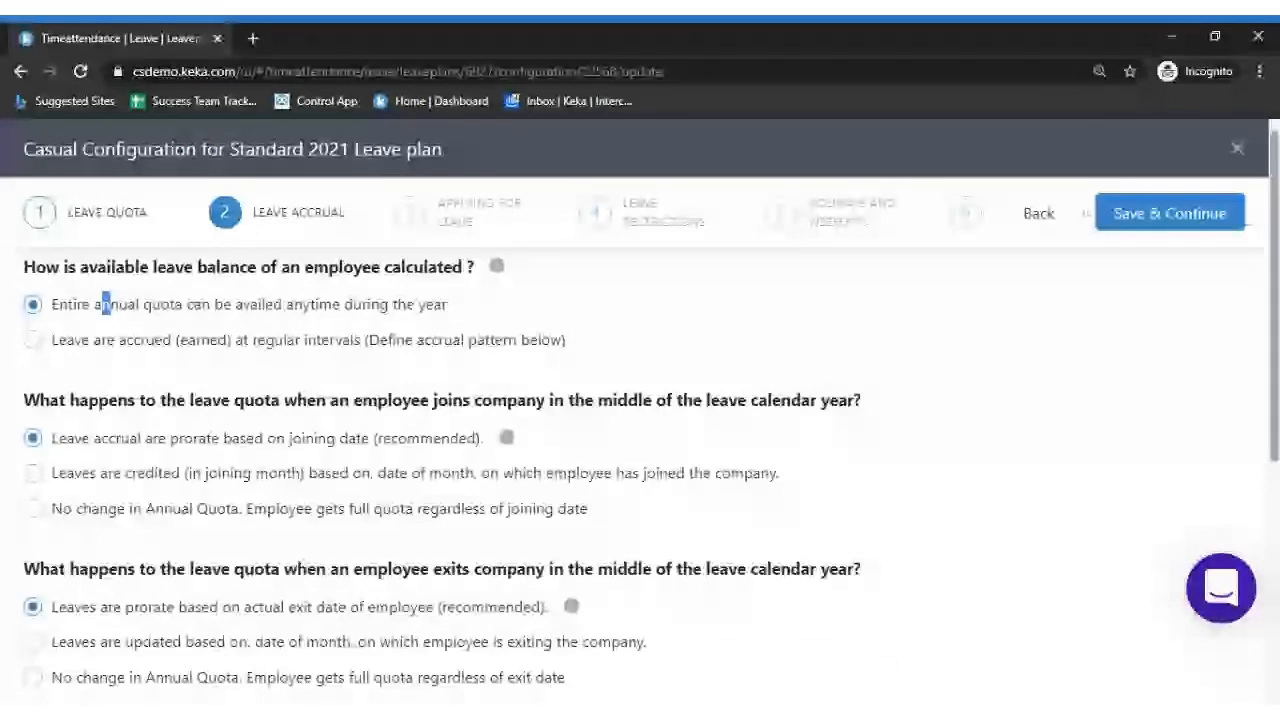
pyautogui.click(84, 342)
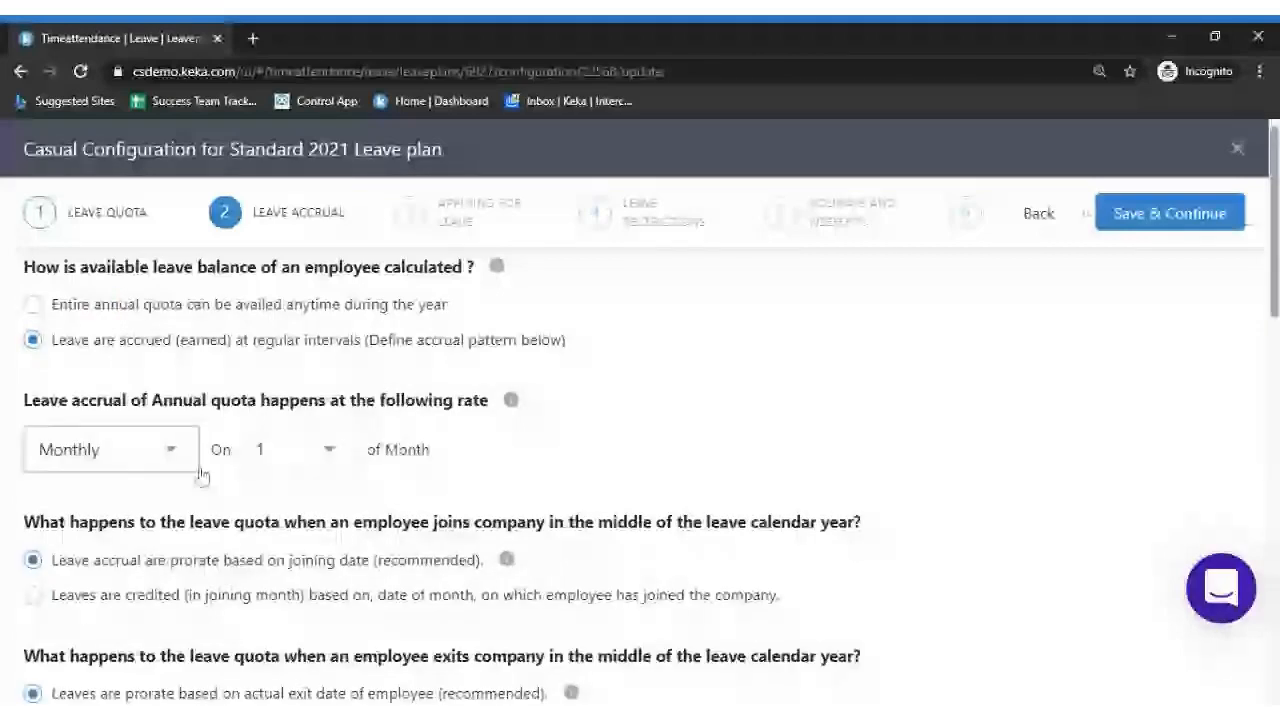
# Try a quarterly accrual rate on the 15th, the 20th and the 1st day of the quarter
pyautogui.click(174, 455)
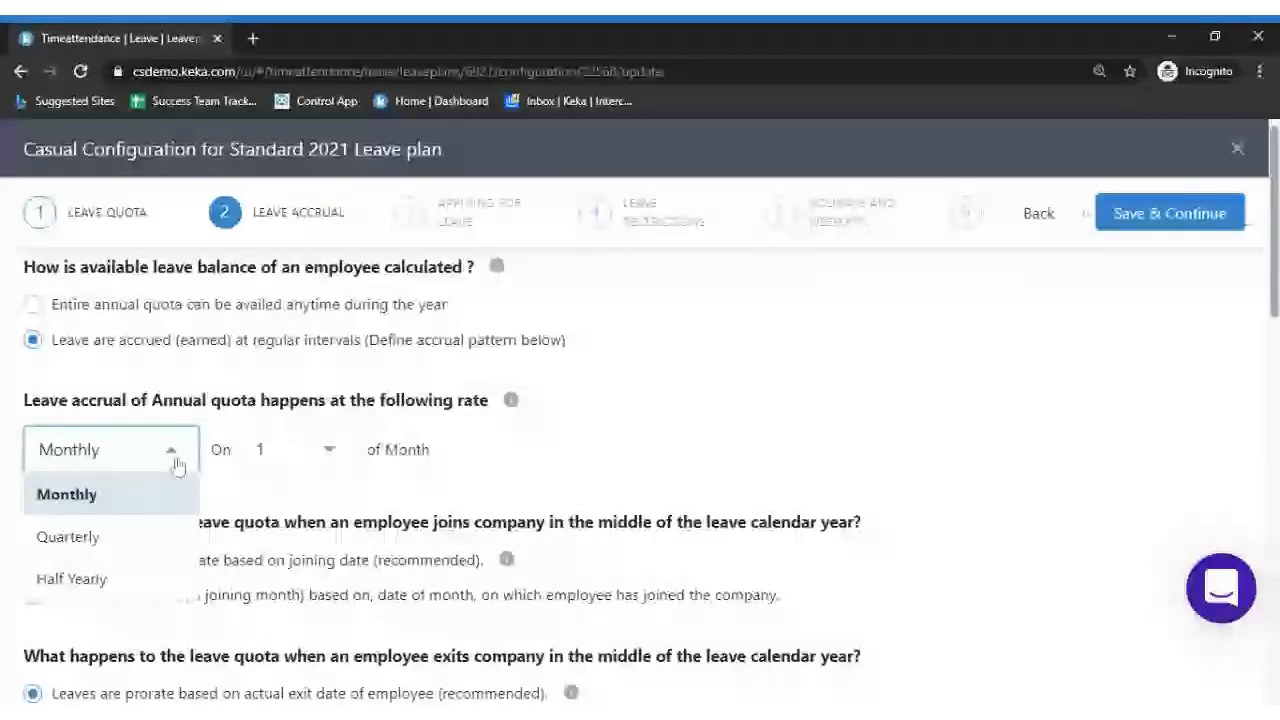
pyautogui.click(134, 541)
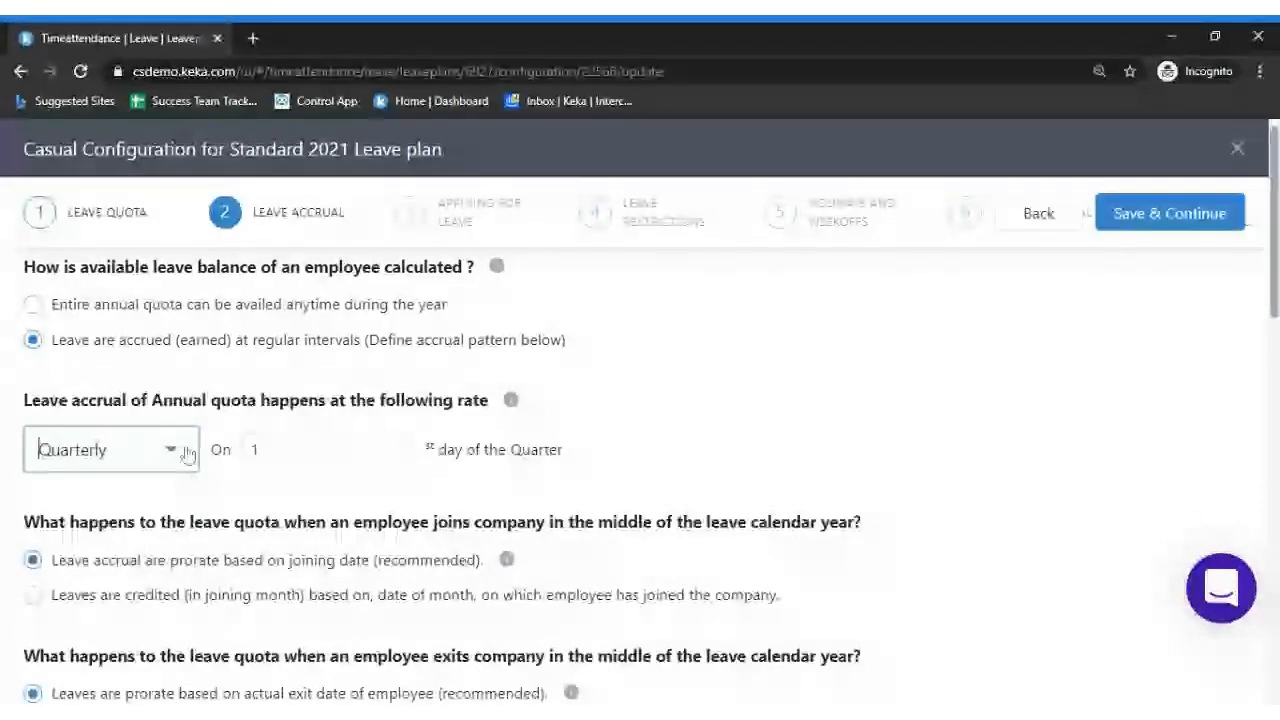
pyautogui.click(257, 449)
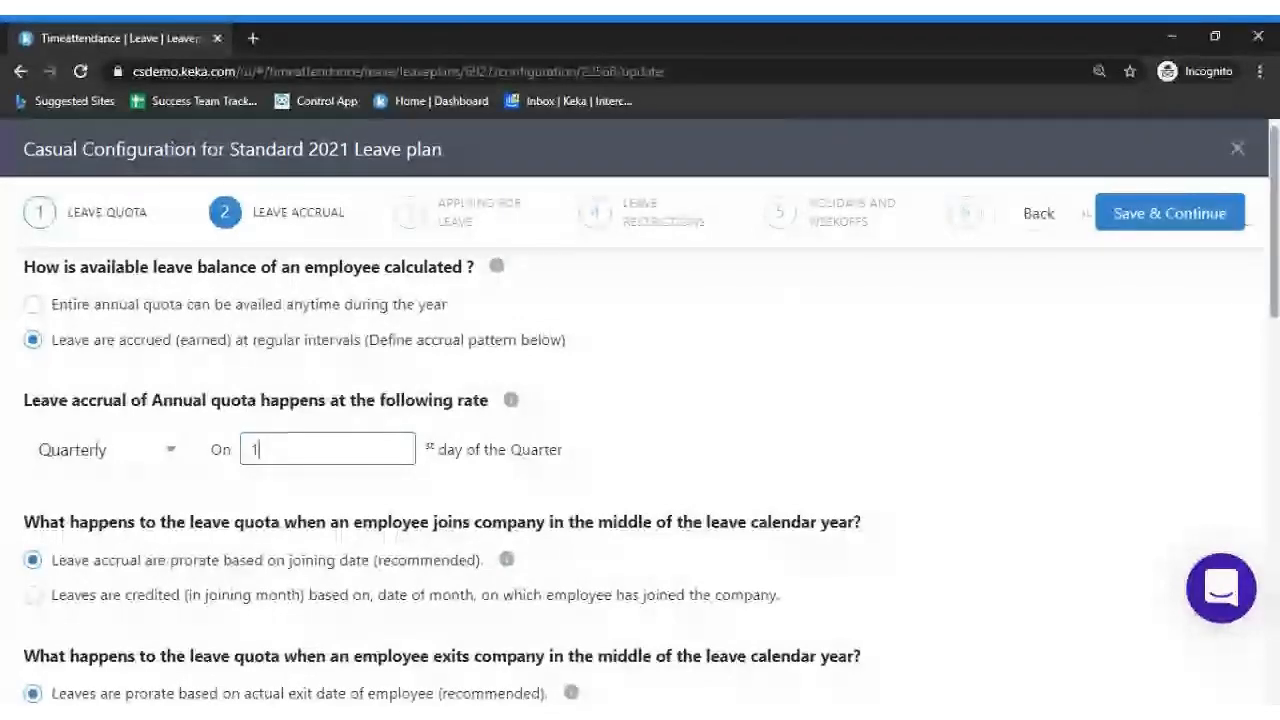
pyautogui.write('15')
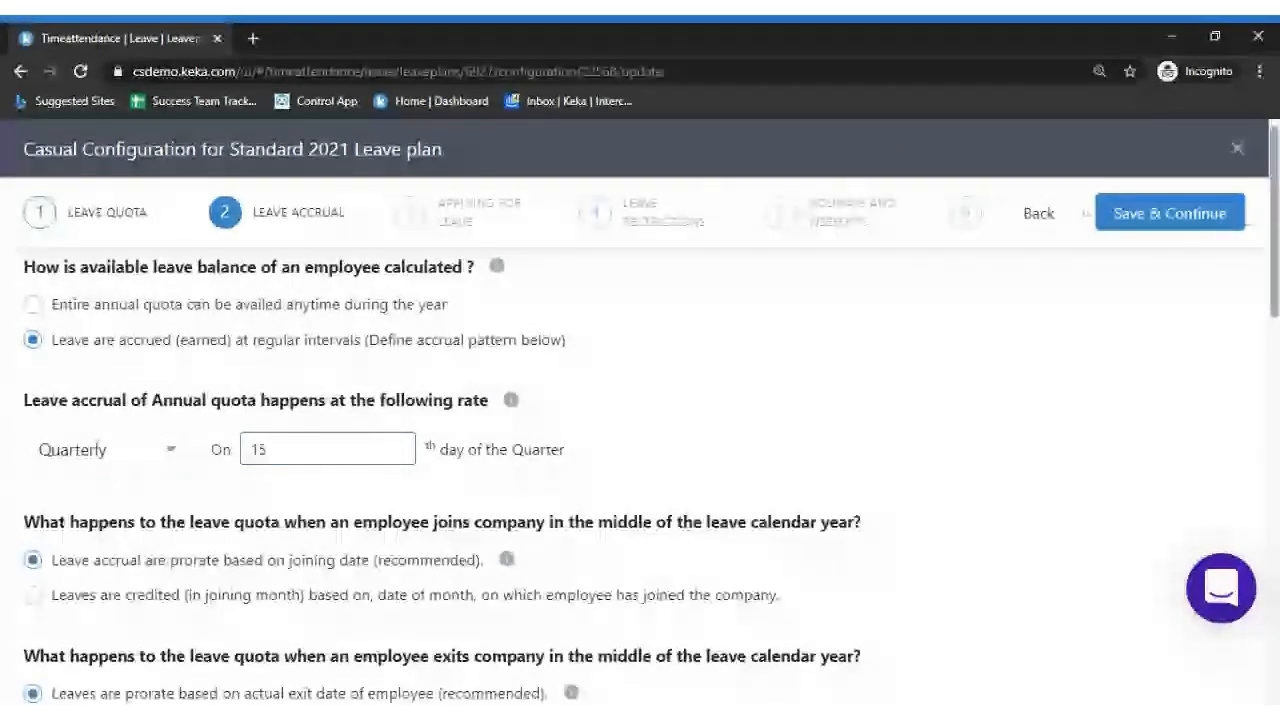
pyautogui.press('BackSpace')
pyautogui.press('BackSpace')
pyautogui.write('2')
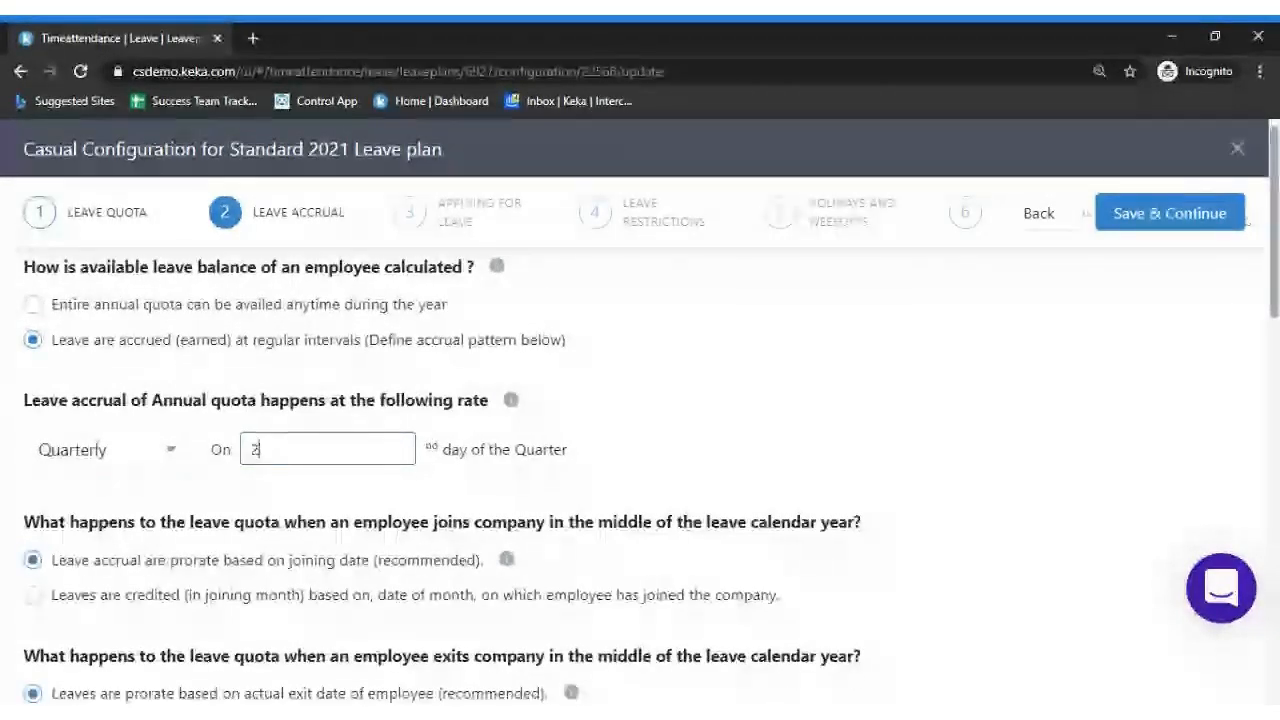
pyautogui.write('0')
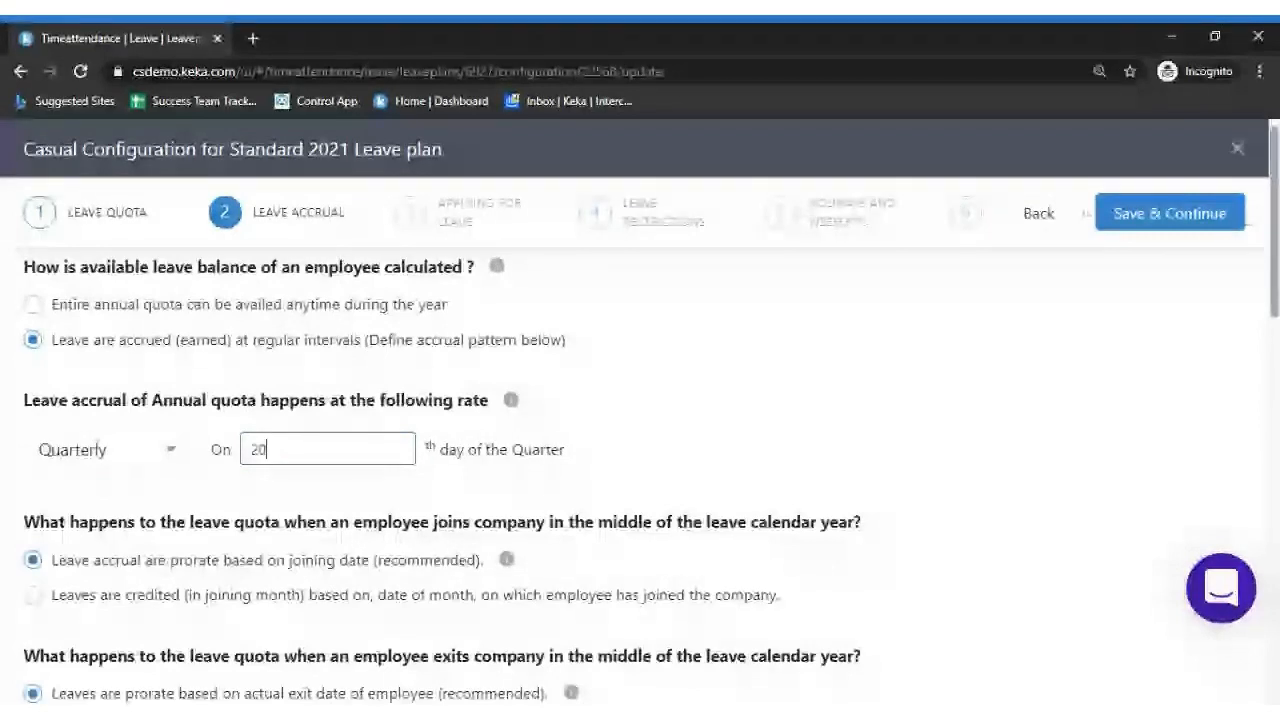
pyautogui.press('BackSpace')
pyautogui.press('BackSpace')
pyautogui.write('1')
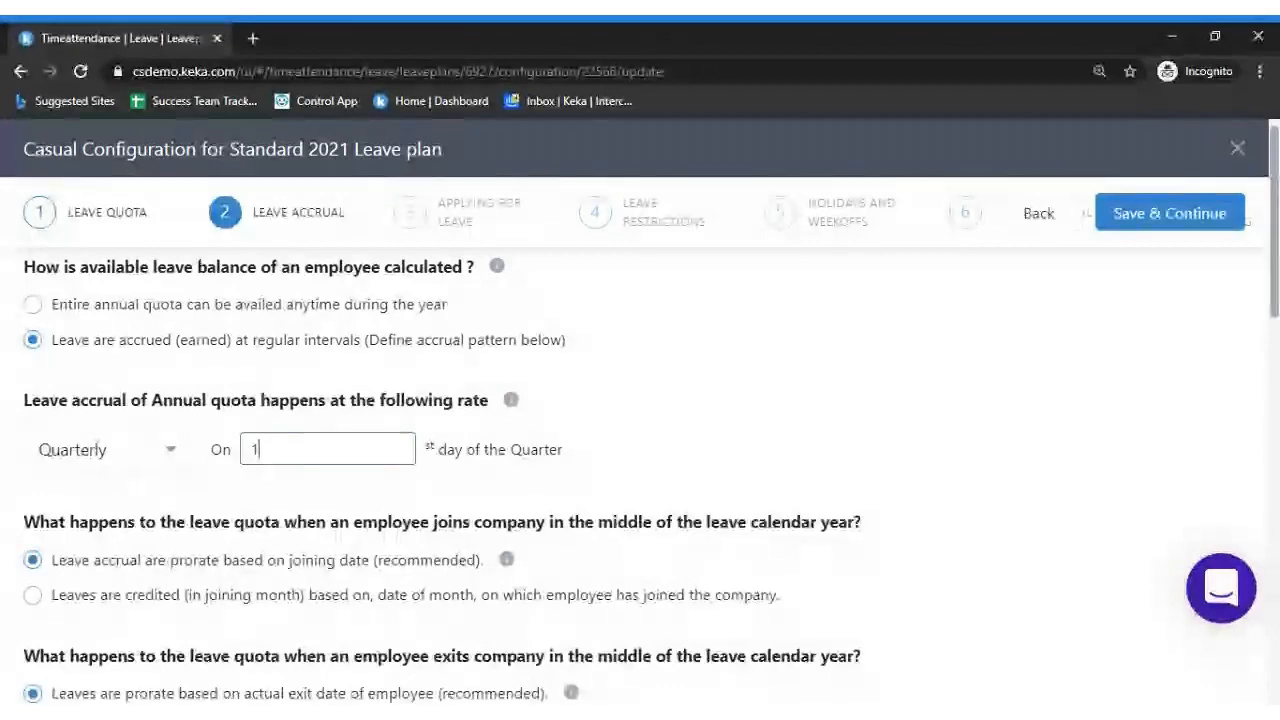
# Try a half-yearly accrual rate, and set the leave accrual rate to Monthly
pyautogui.click(177, 456)
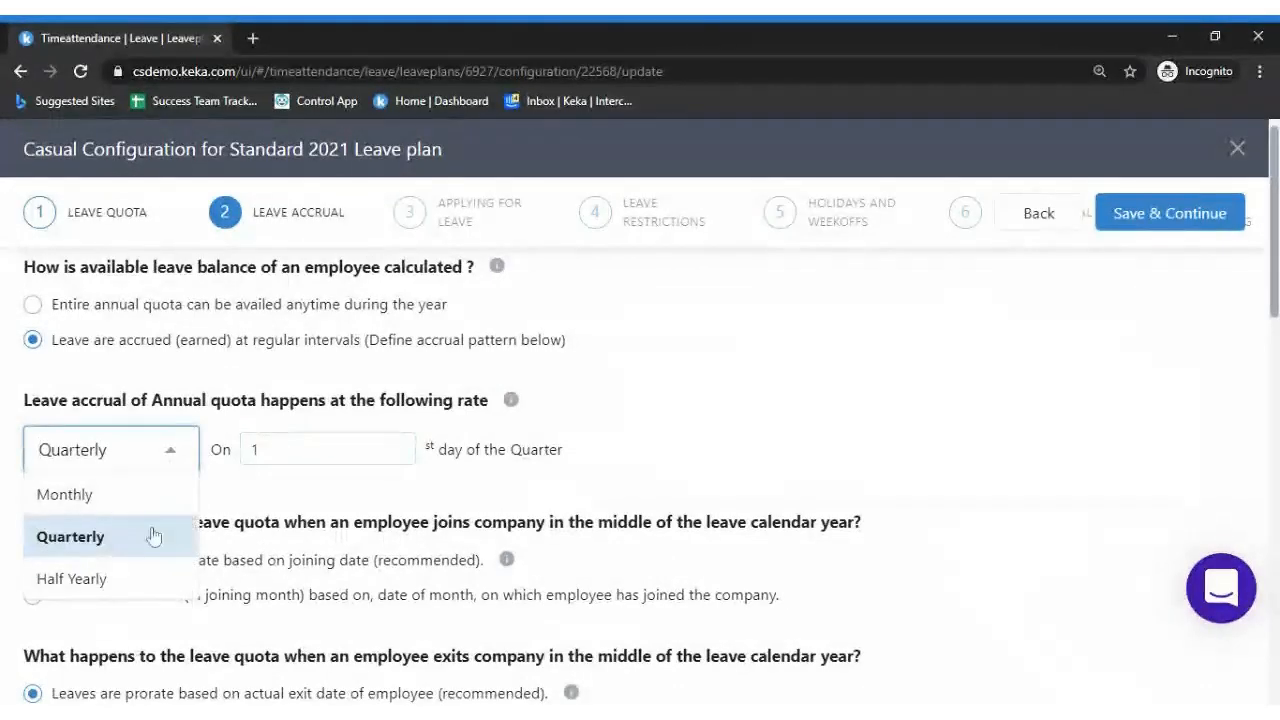
pyautogui.click(129, 575)
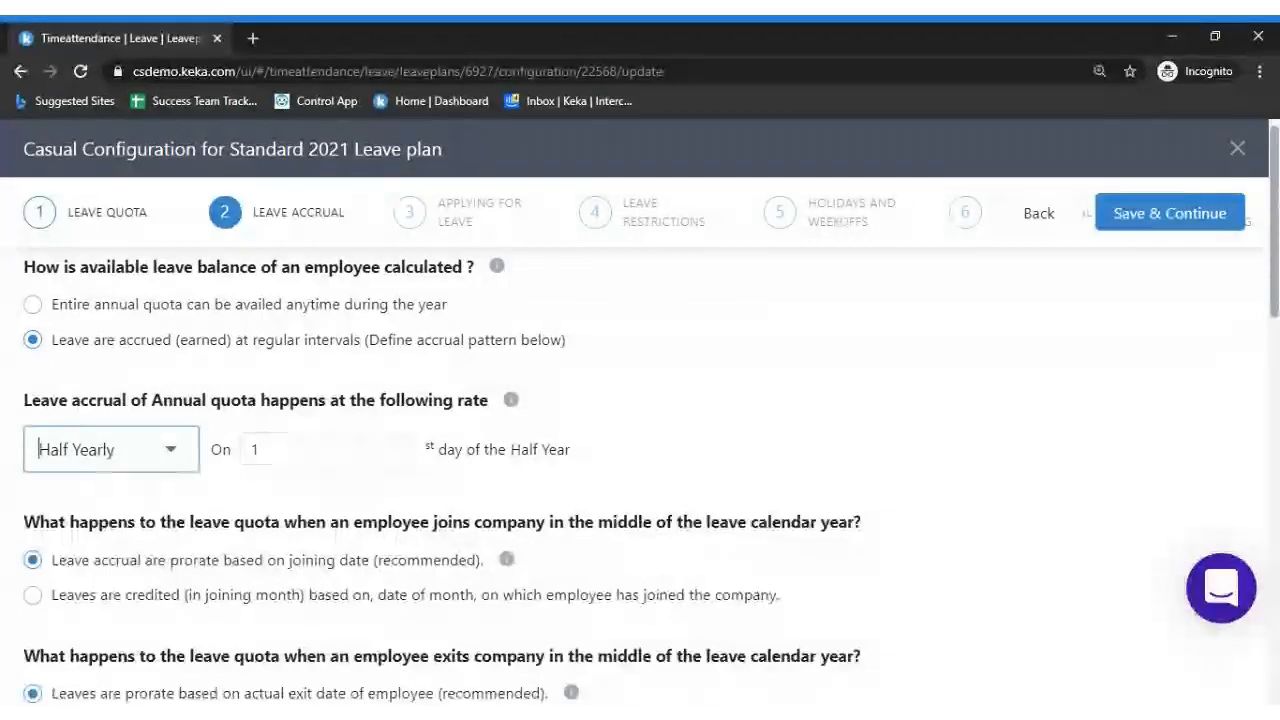
pyautogui.click(171, 452)
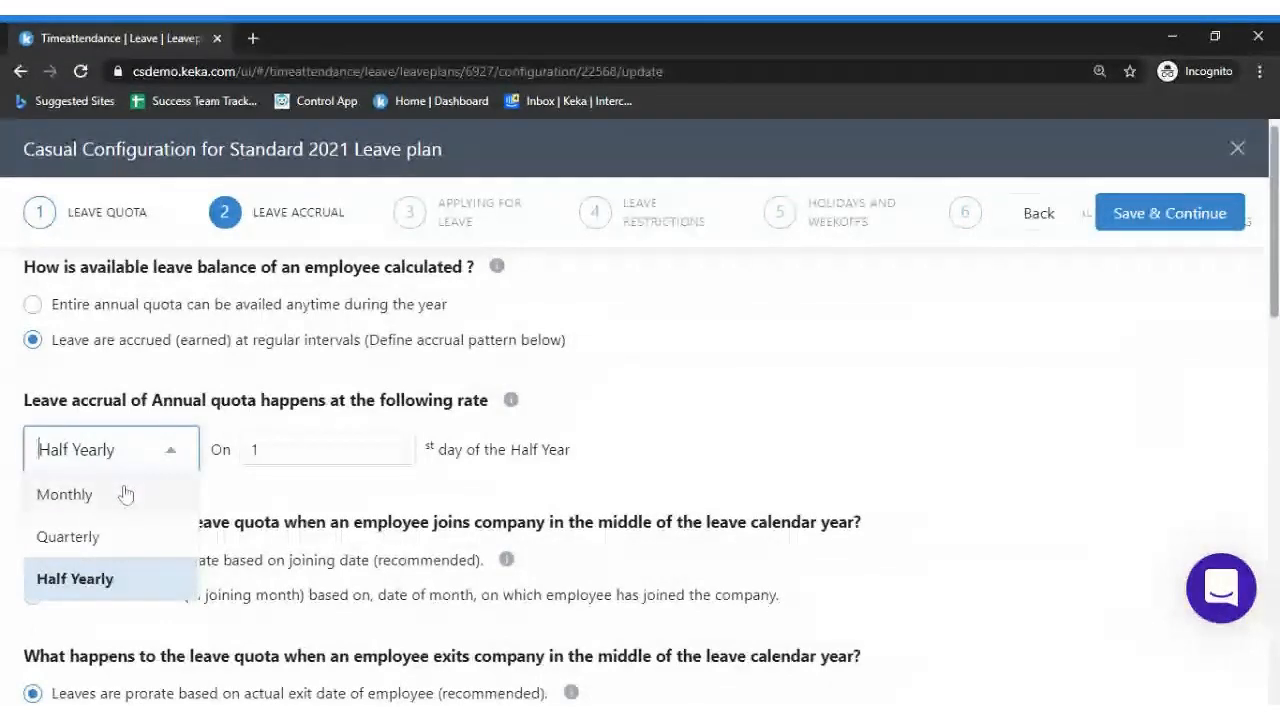
pyautogui.click(125, 494)
# For employees joining mid-year, have leaves credited in the joining month based on the date of month they joined
pyautogui.scroll(-1, 597, 437)
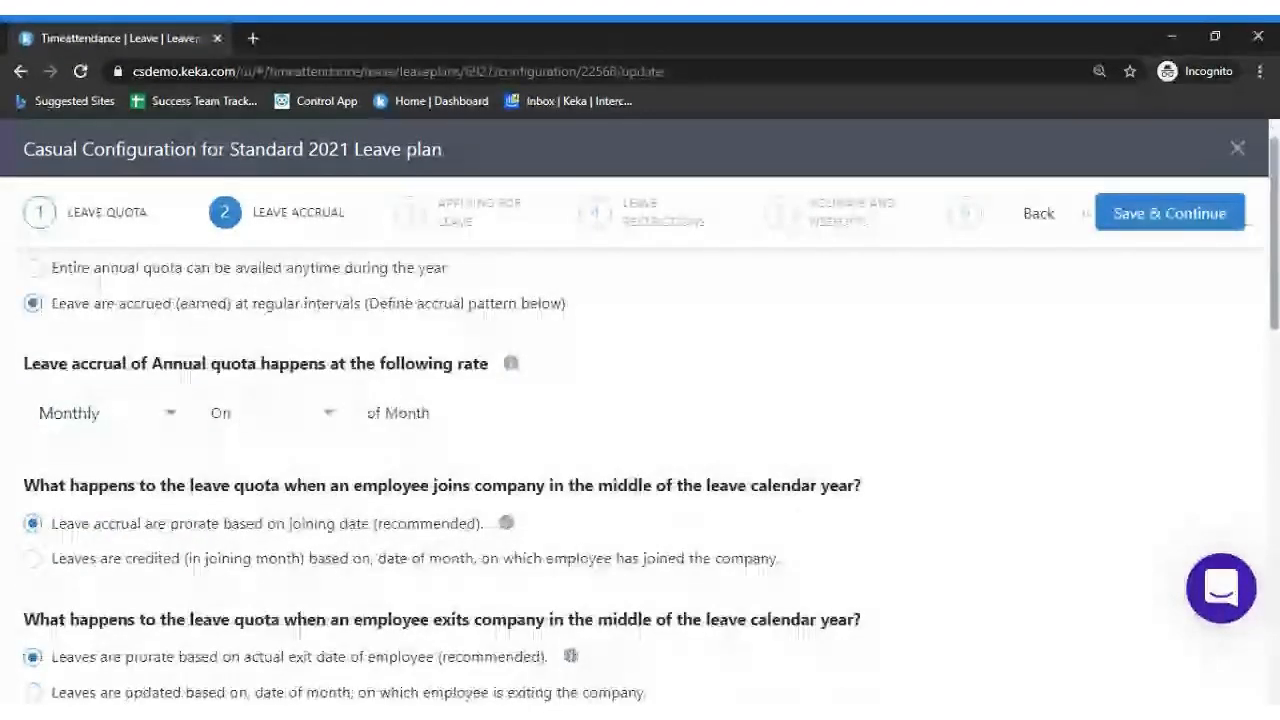
pyautogui.scroll(-1, 1275, 290)
pyautogui.moveTo(1275, 290); pyautogui.dragTo(1268, 263)
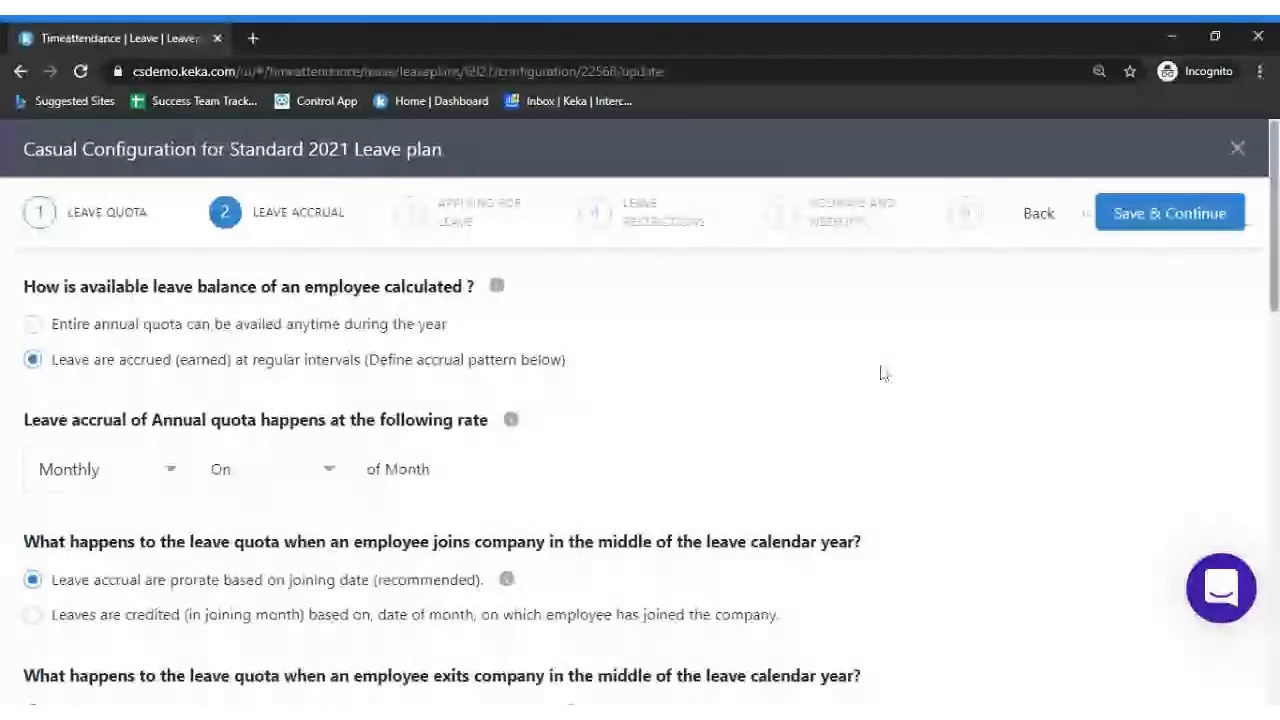
pyautogui.moveTo(1275, 305); pyautogui.dragTo(1275, 358)
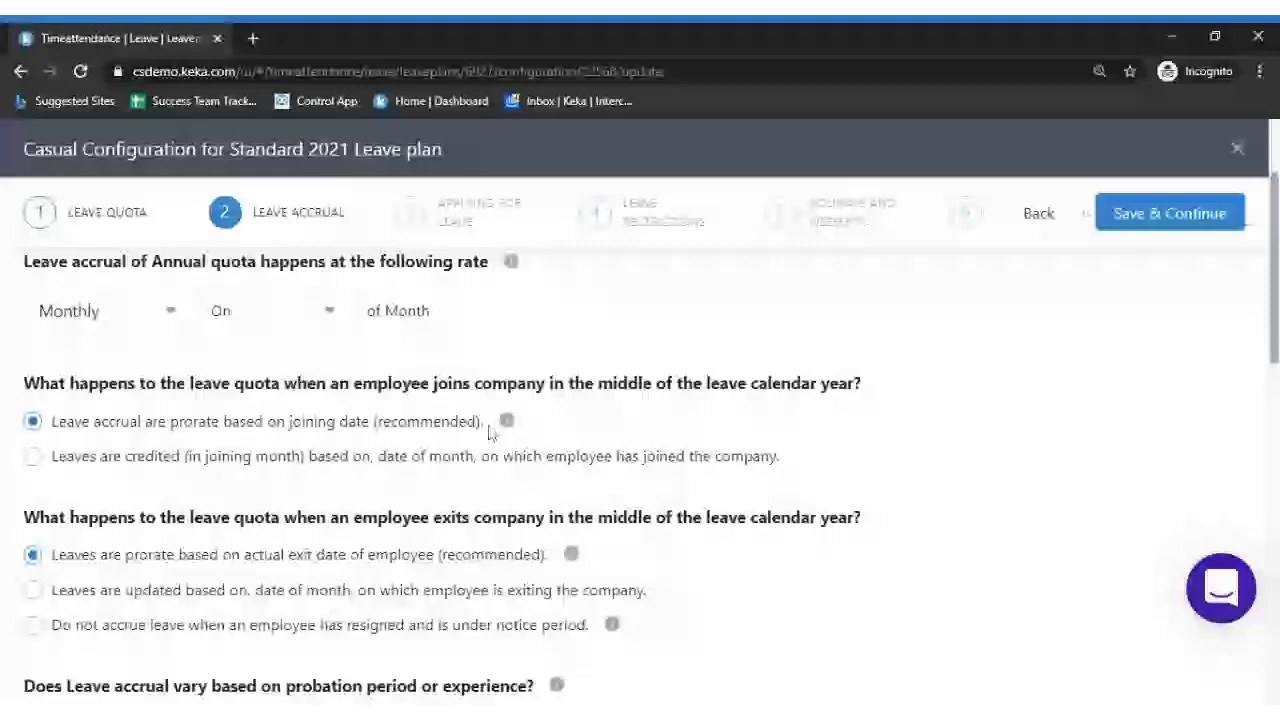
pyautogui.moveTo(506, 428)
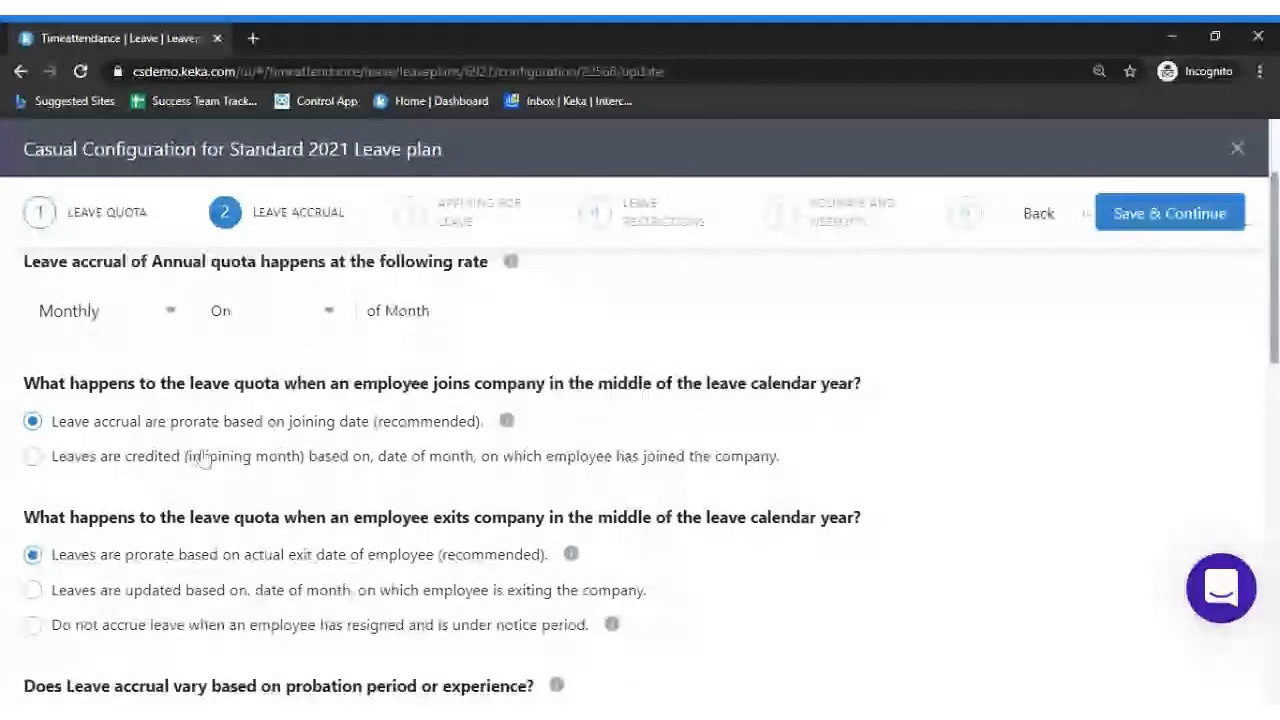
pyautogui.click(129, 459)
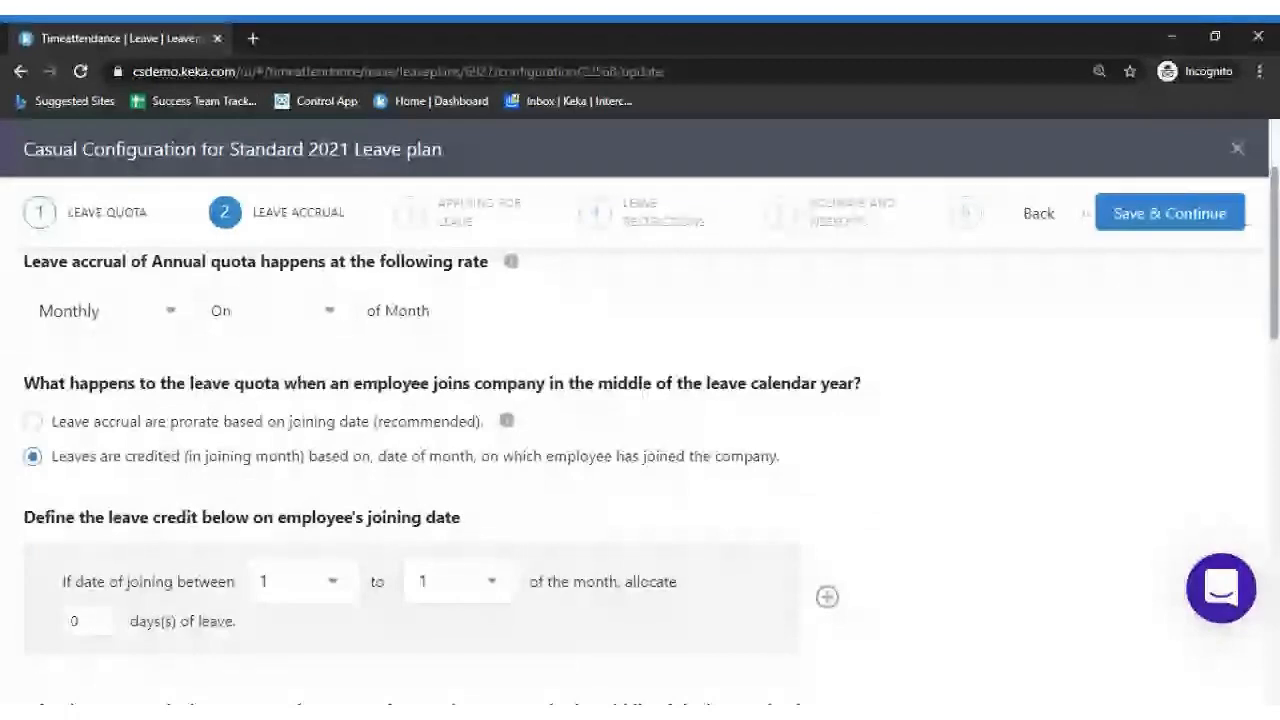
# Define the first joining-date credit to allocate 1 day of leave for joining dates from 1 to 7 of the month
pyautogui.scroll(-1, 470, 474)
pyautogui.scroll(-1, 1274, 385)
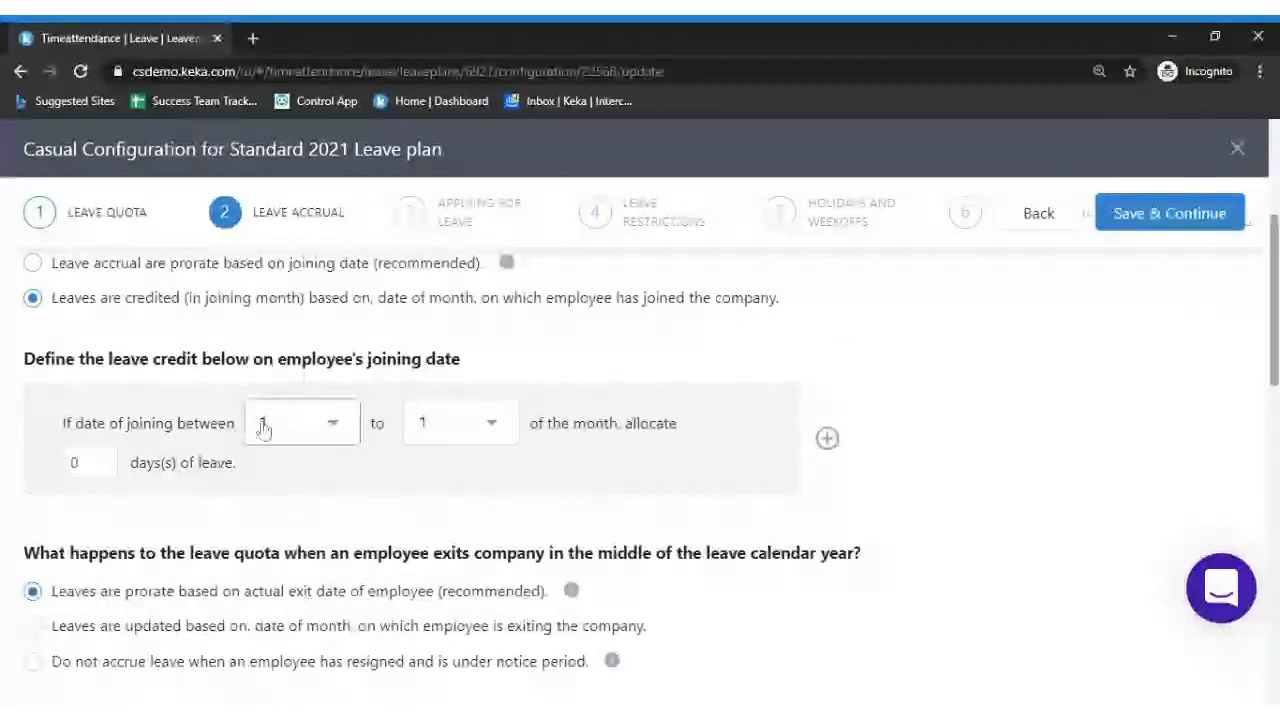
pyautogui.click(343, 425)
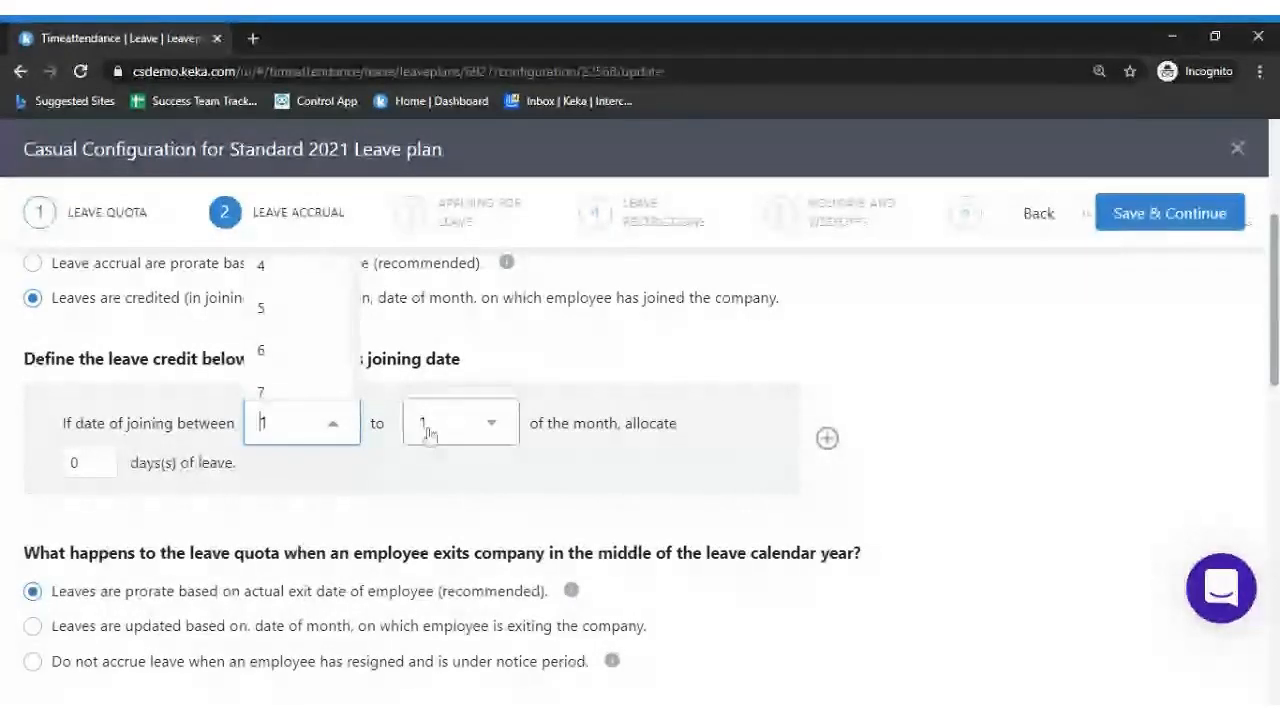
pyautogui.click(490, 423)
pyautogui.click(428, 392)
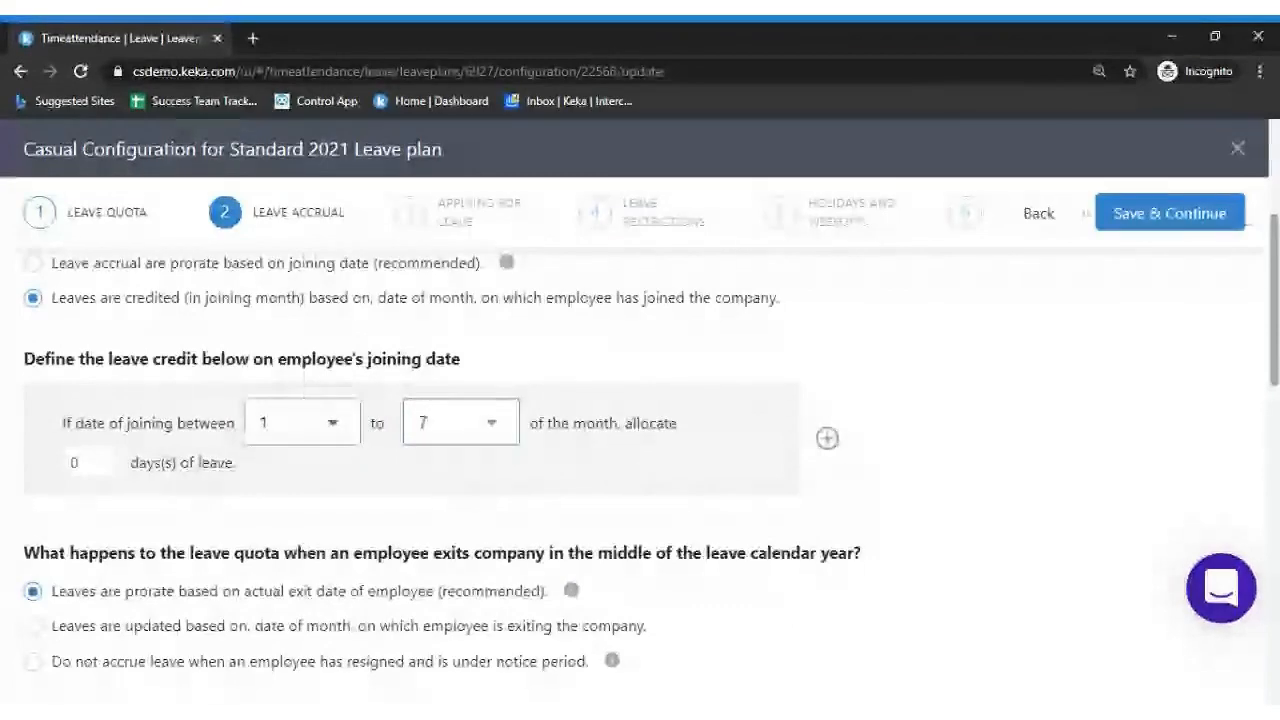
pyautogui.click(88, 462)
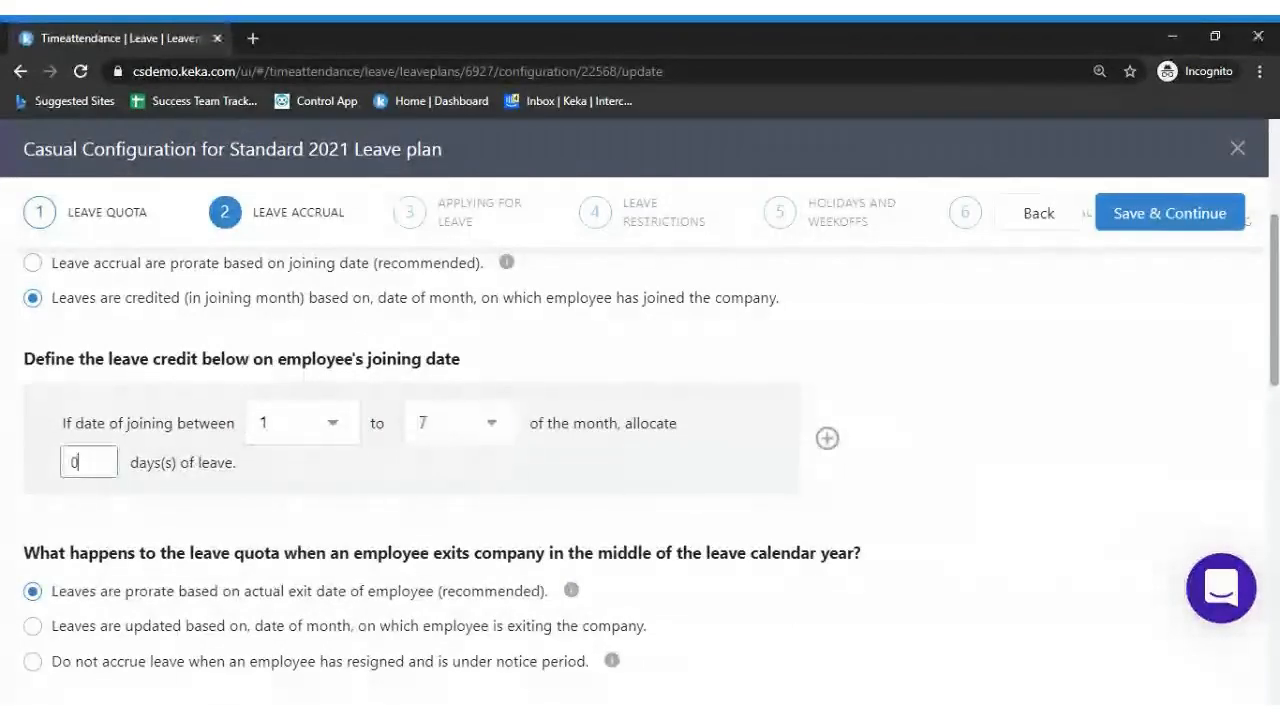
pyautogui.press('BackSpace')
pyautogui.write('1')
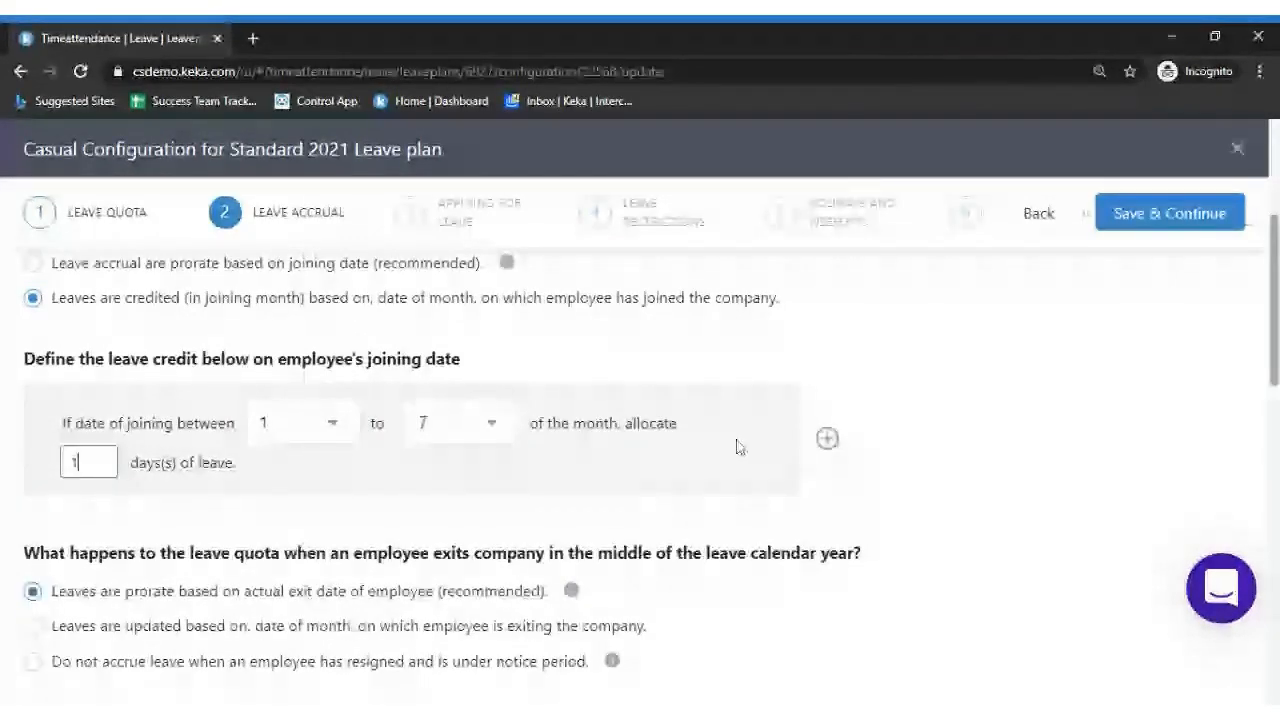
# Add a second joining-date credit that allocates 0.75 days of leave for joining dates from 8 to 15 of the month
pyautogui.click(827, 440)
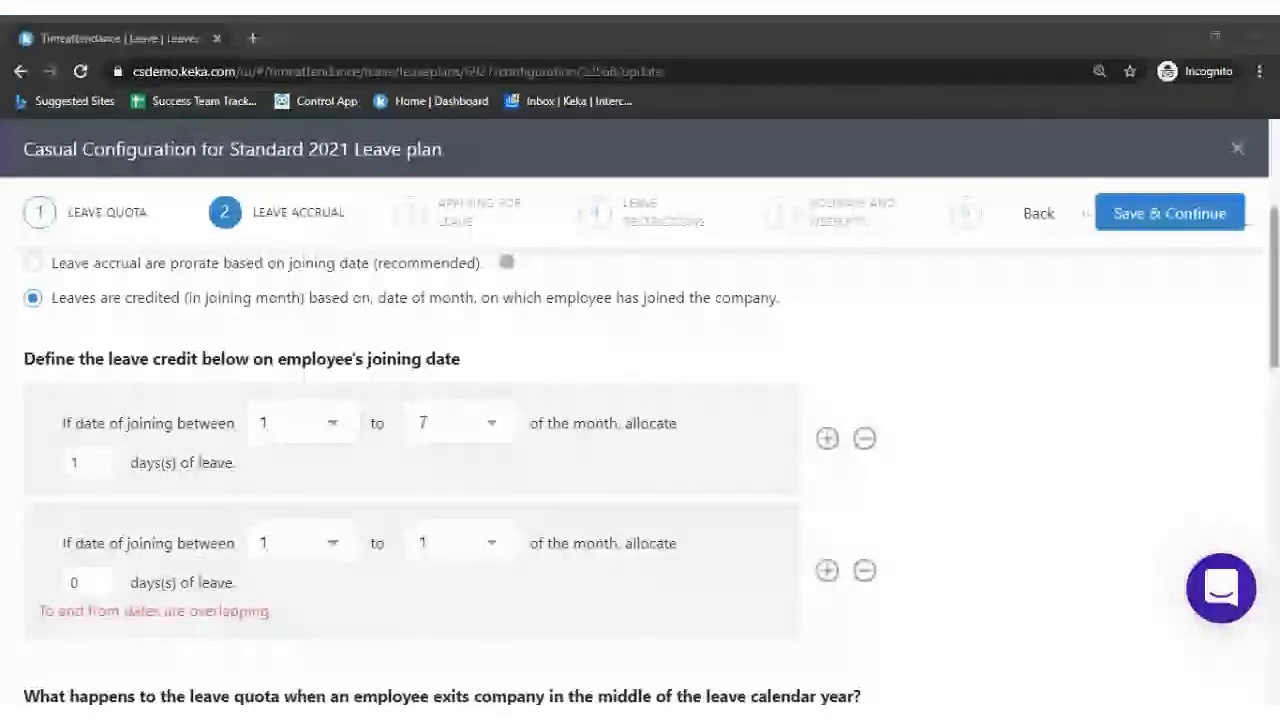
pyautogui.click(300, 543)
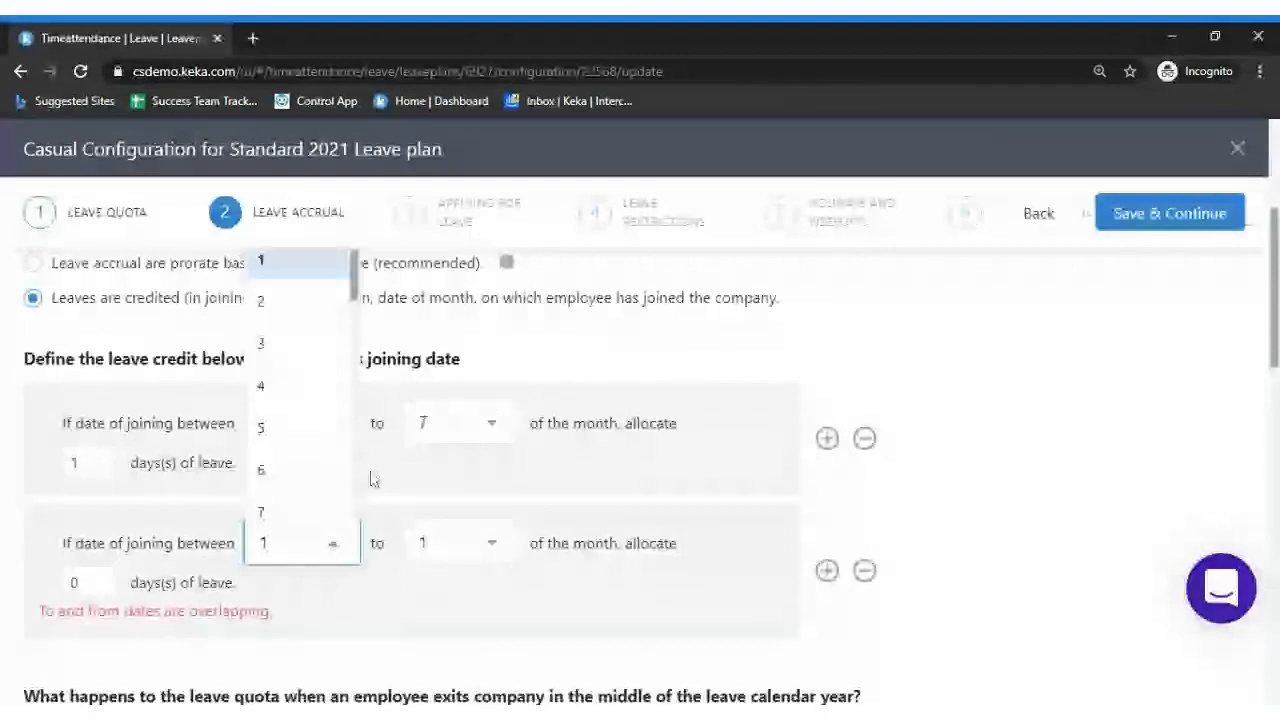
pyautogui.scroll(-2, 296, 364)
pyautogui.click(288, 309)
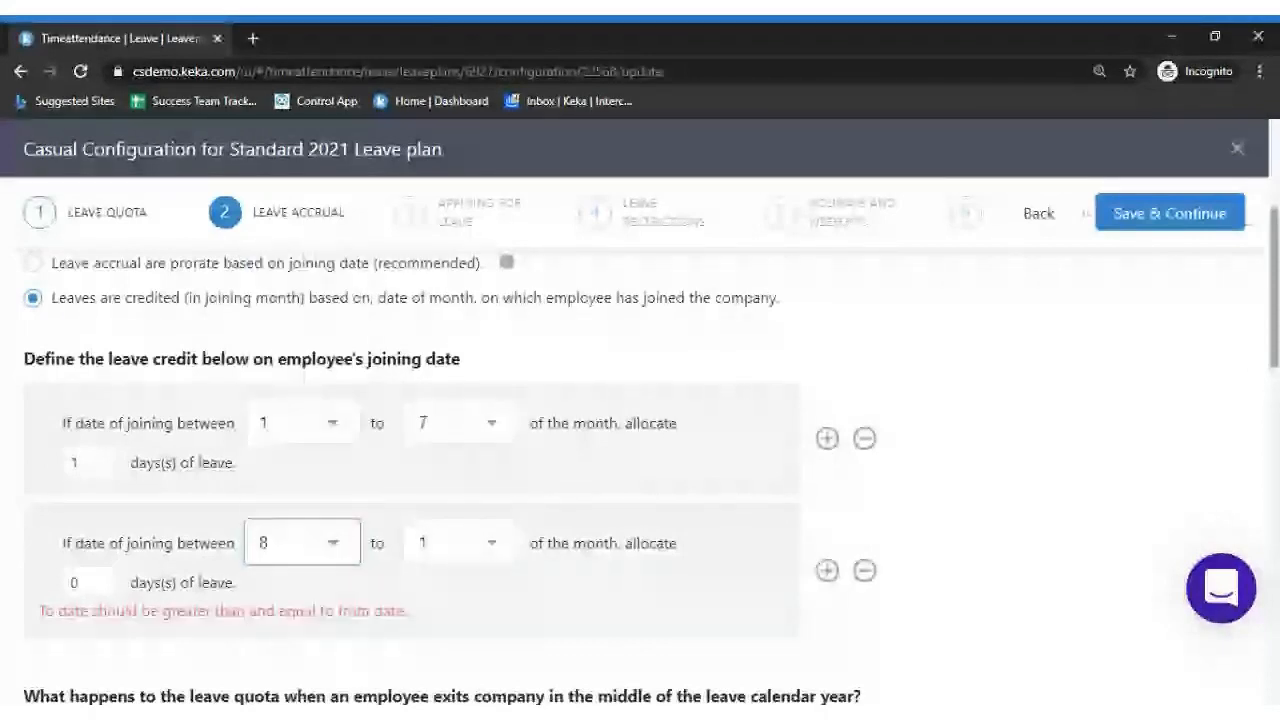
pyautogui.click(470, 543)
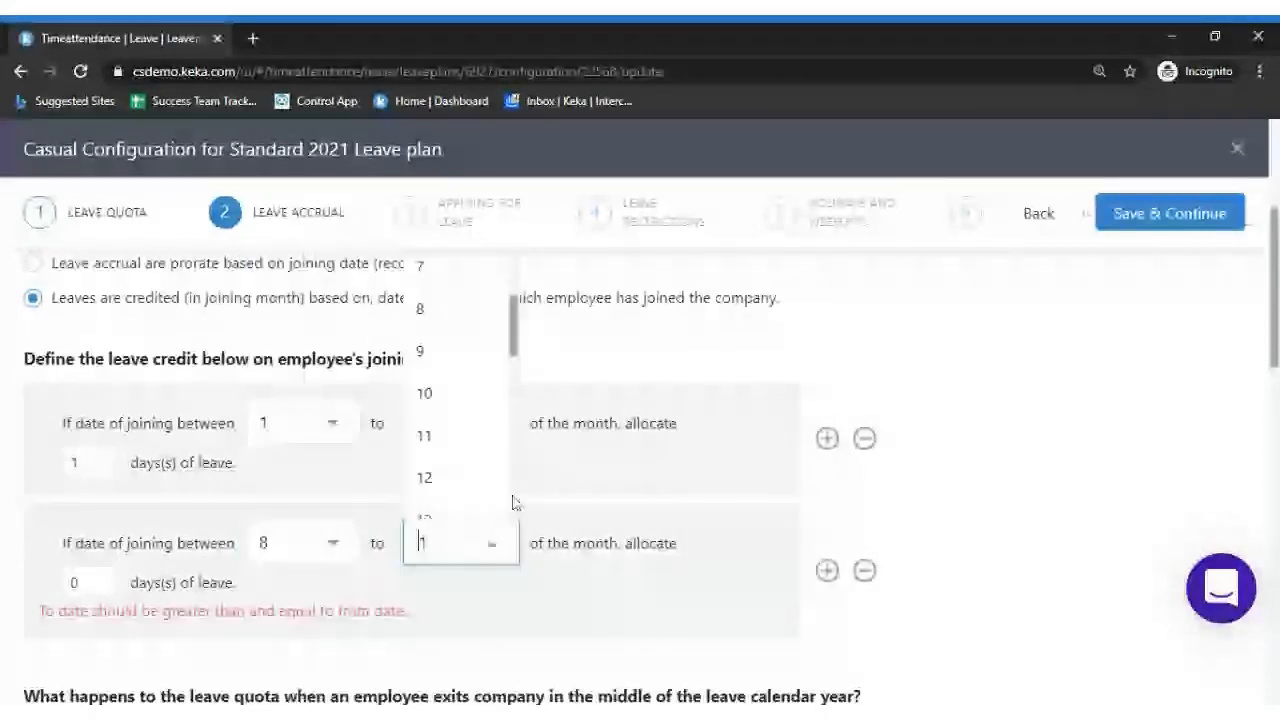
pyautogui.scroll(-2, 449, 459)
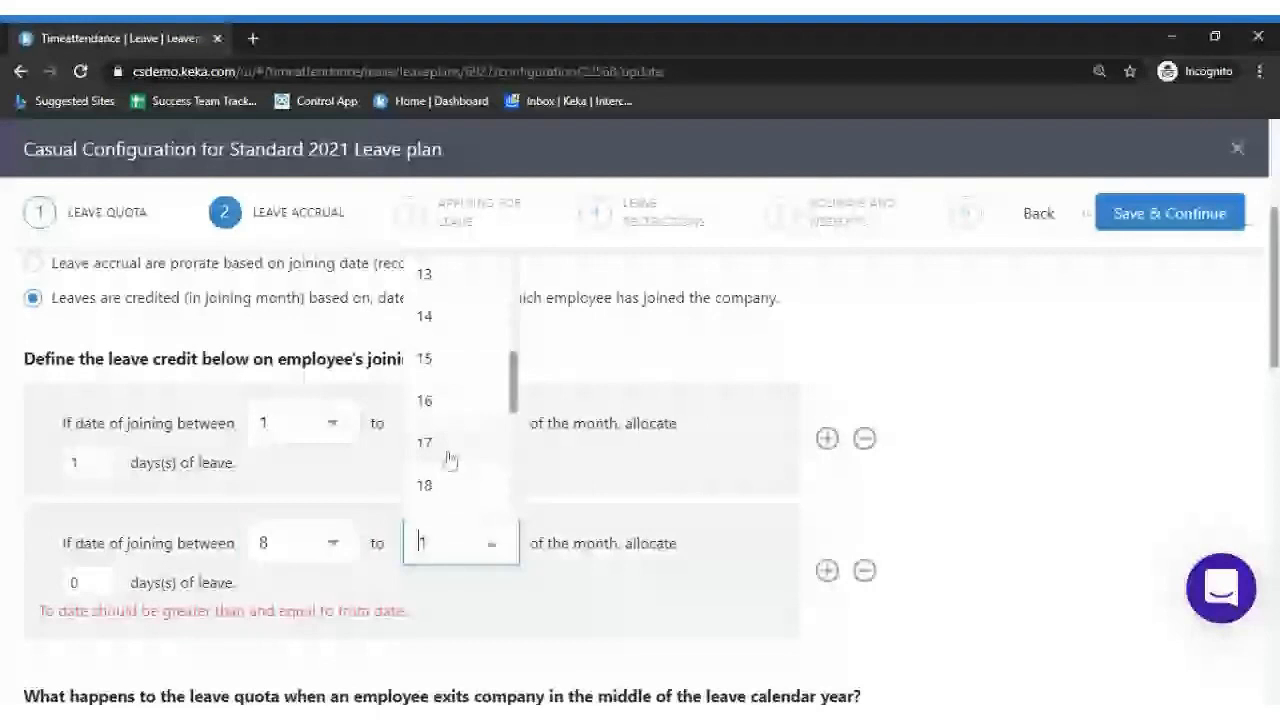
pyautogui.click(430, 358)
pyautogui.press('Tab')
pyautogui.press('BackSpace')
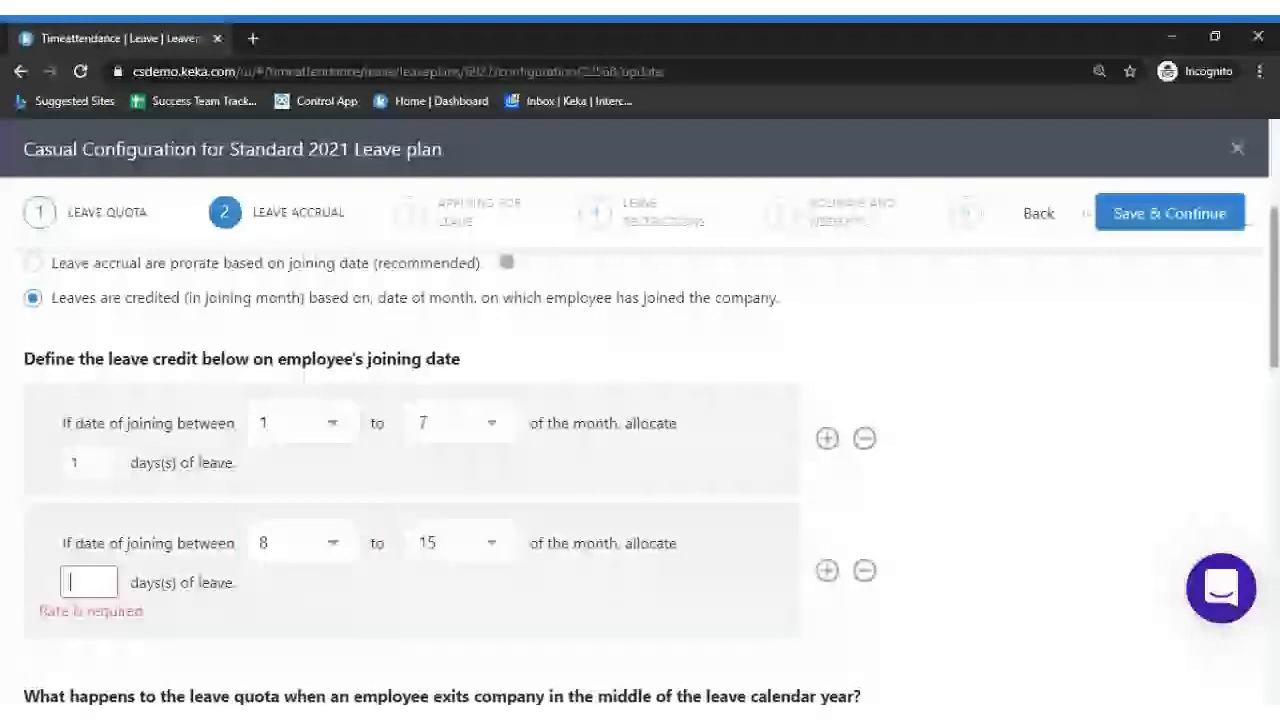
pyautogui.write('0.75')
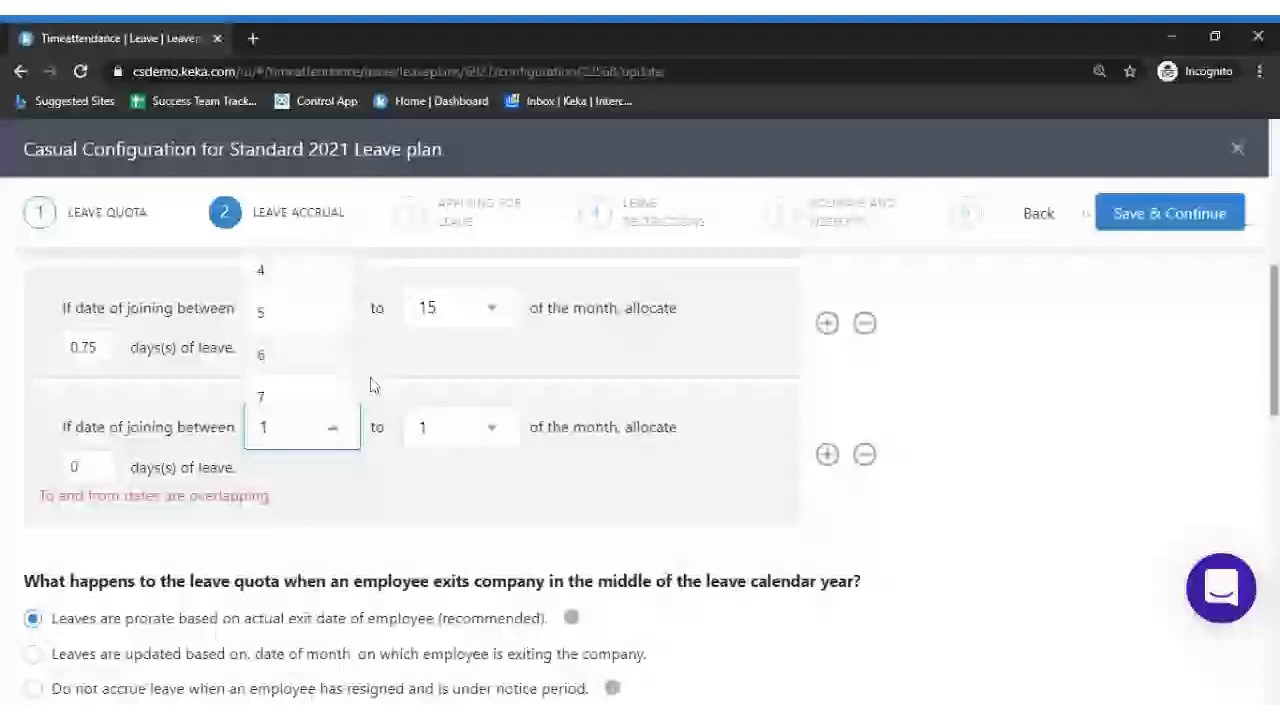
# Set the third joining-date credit to allocate 0.5 days of leave for joining dates from 16 to 24 of the month
pyautogui.scroll(-5, 360, 385)
pyautogui.scroll(-3, 360, 385)
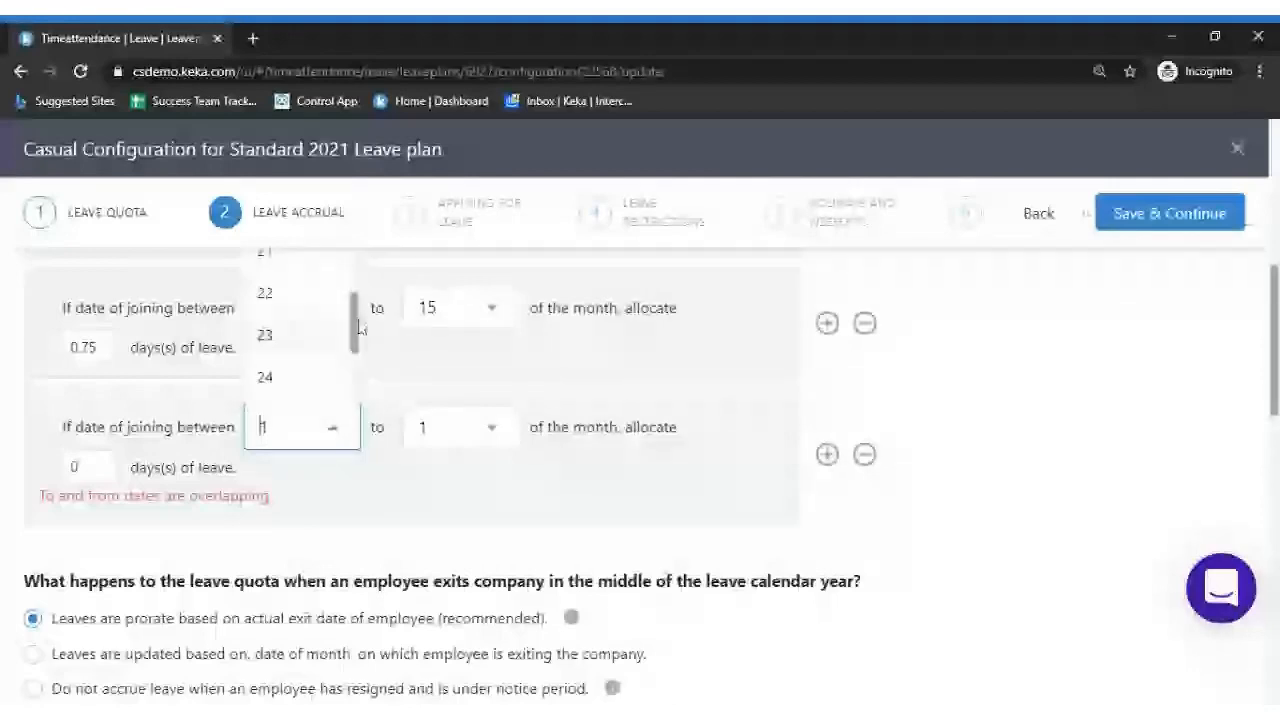
pyautogui.moveTo(358, 330); pyautogui.dragTo(352, 284)
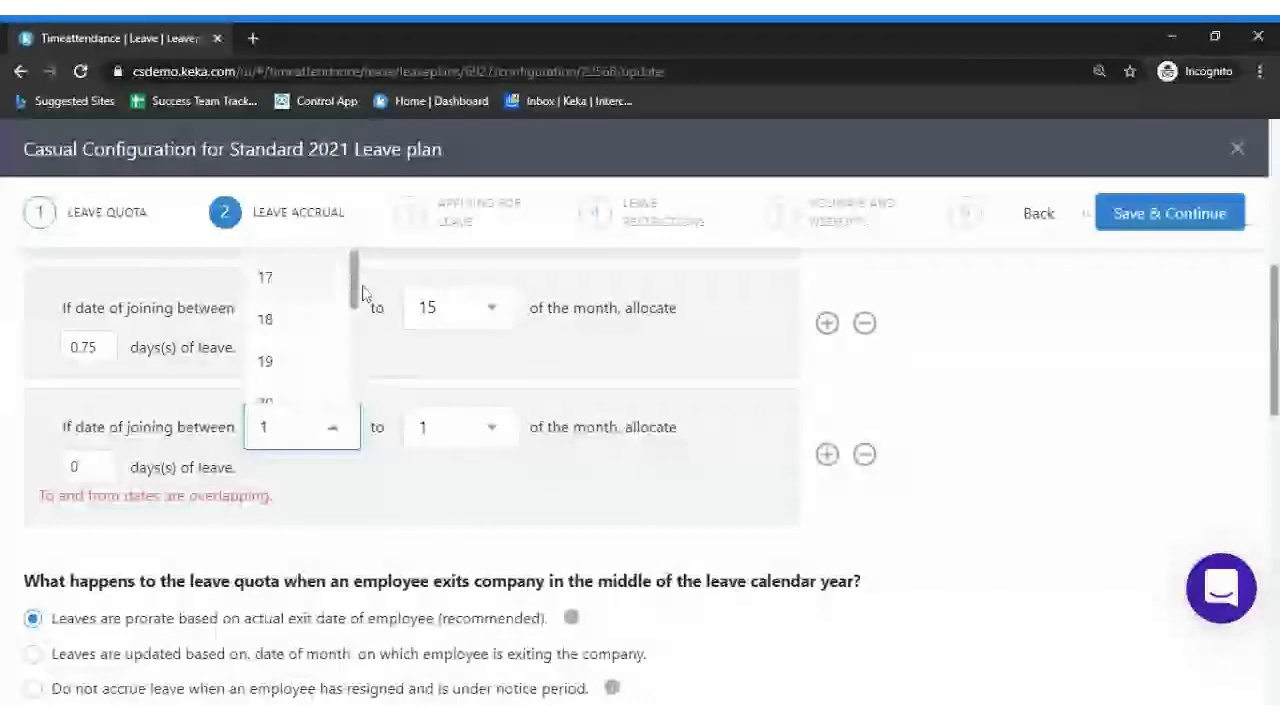
pyautogui.click(297, 300)
pyautogui.click(512, 427)
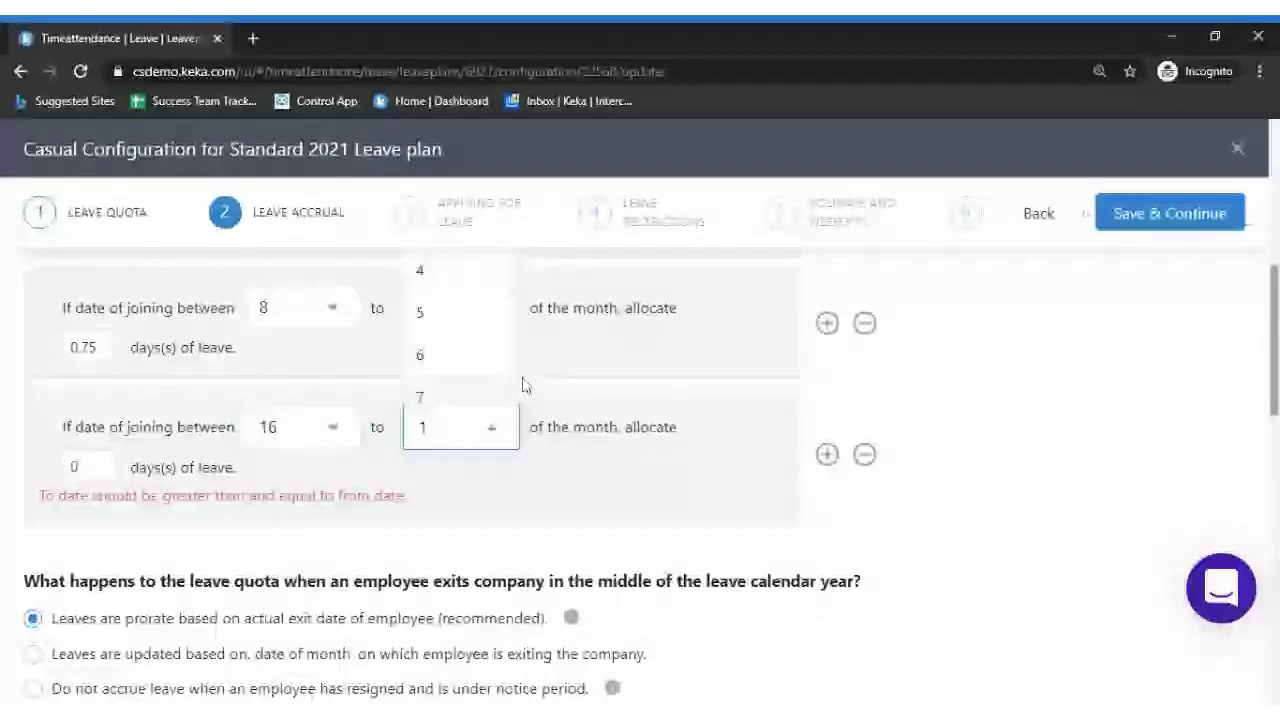
pyautogui.scroll(-8, 520, 386)
pyautogui.scroll(1, 430, 305)
pyautogui.click(430, 305)
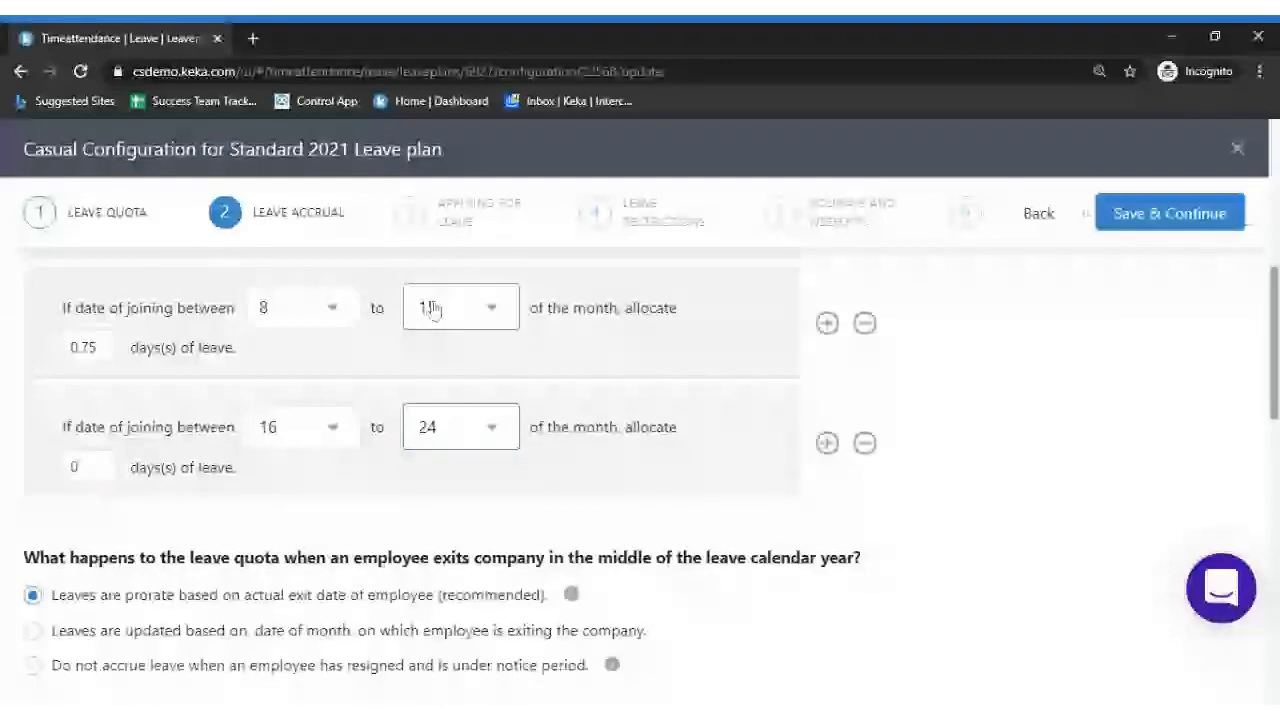
pyautogui.click(80, 466)
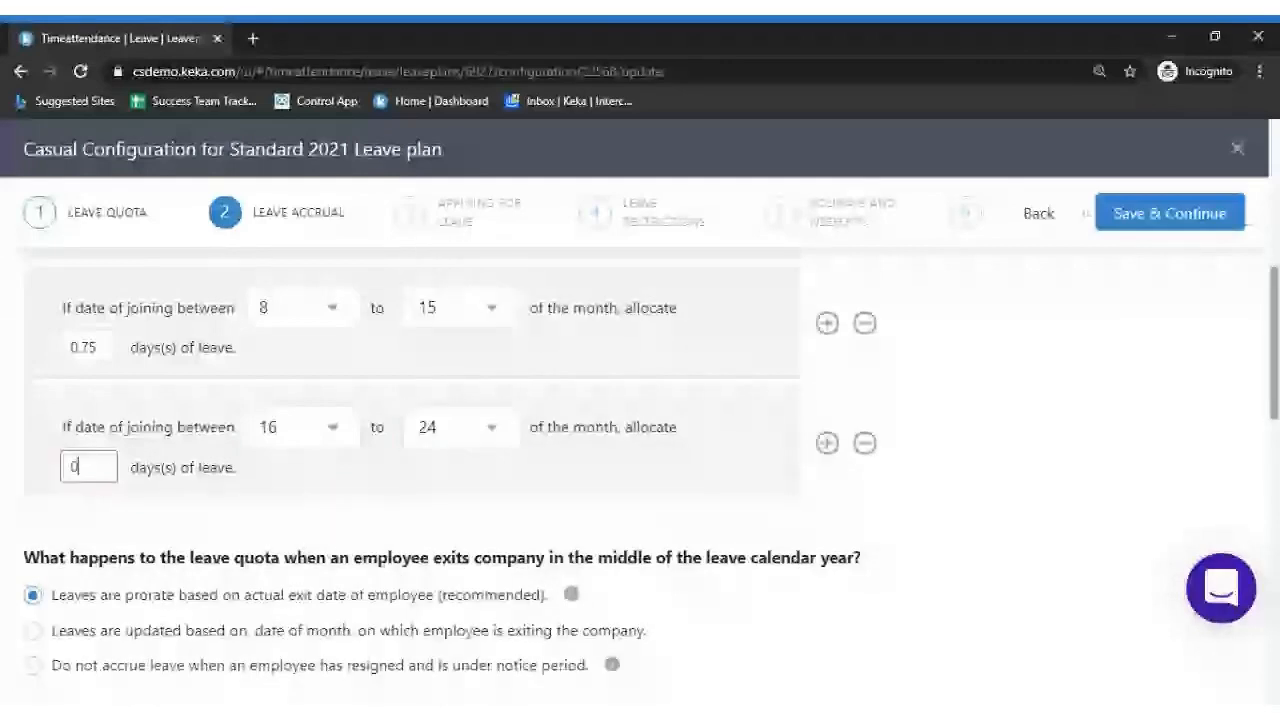
pyautogui.write('.5')
# Add a fourth joining-date credit that allocates 0 days of leave for joining dates from 25 to the last day of the month
pyautogui.click(827, 444)
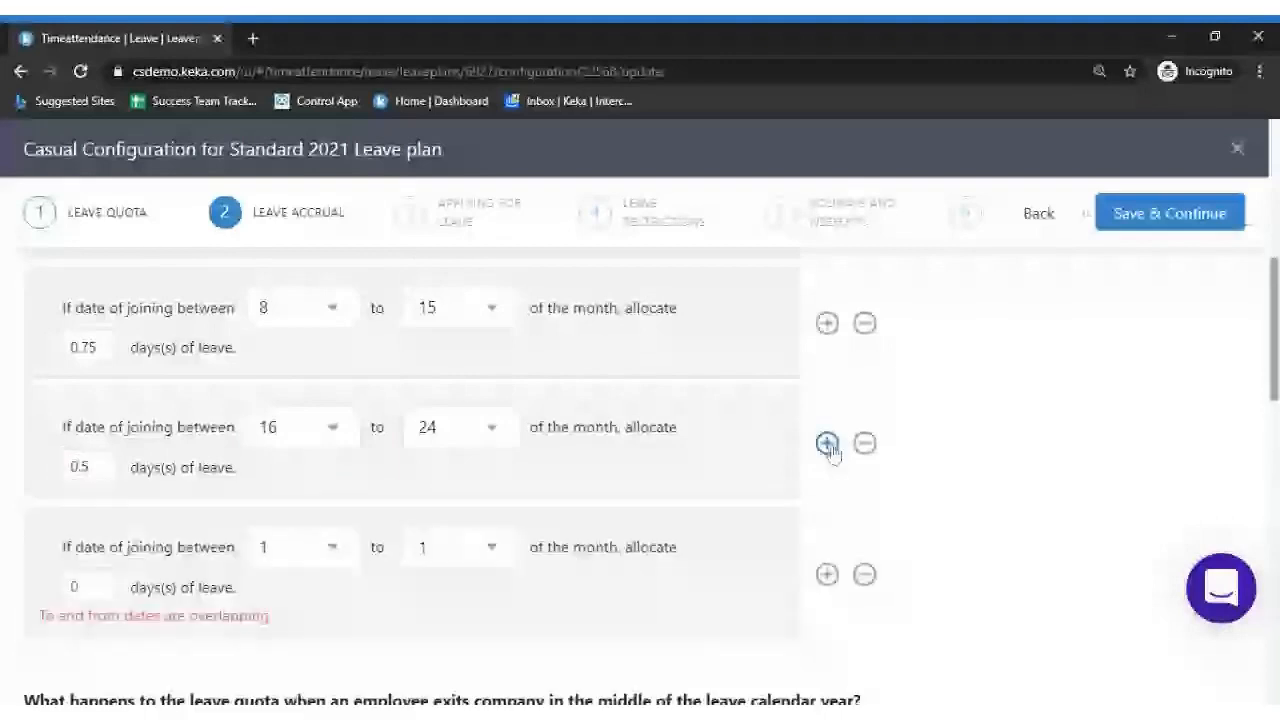
pyautogui.click(332, 547)
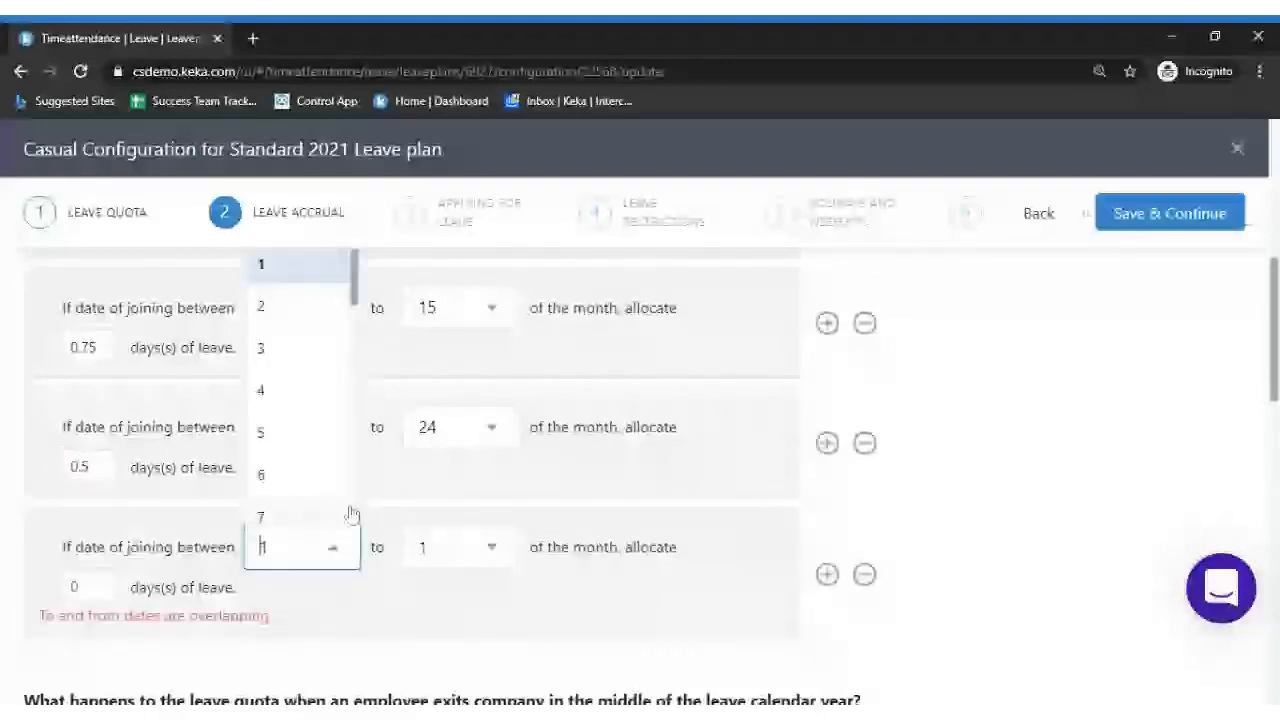
pyautogui.scroll(-9, 302, 367)
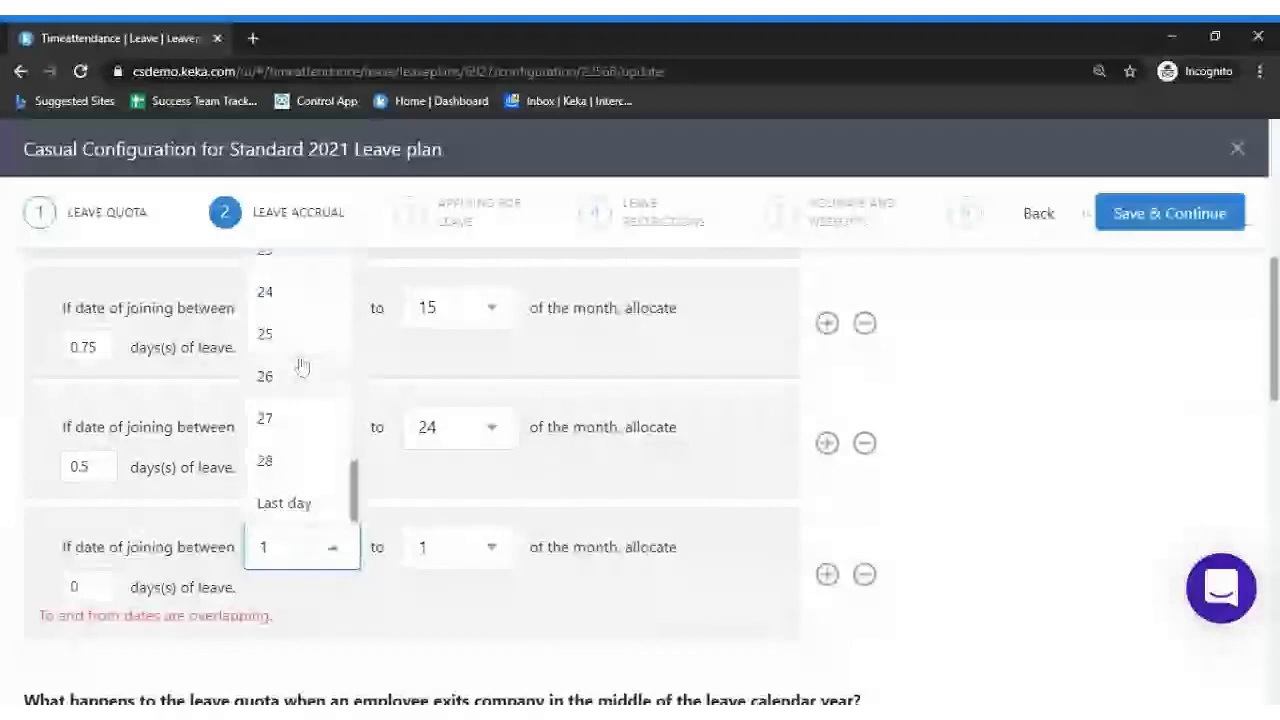
pyautogui.click(280, 334)
pyautogui.click(420, 546)
pyautogui.scroll(-3, 513, 497)
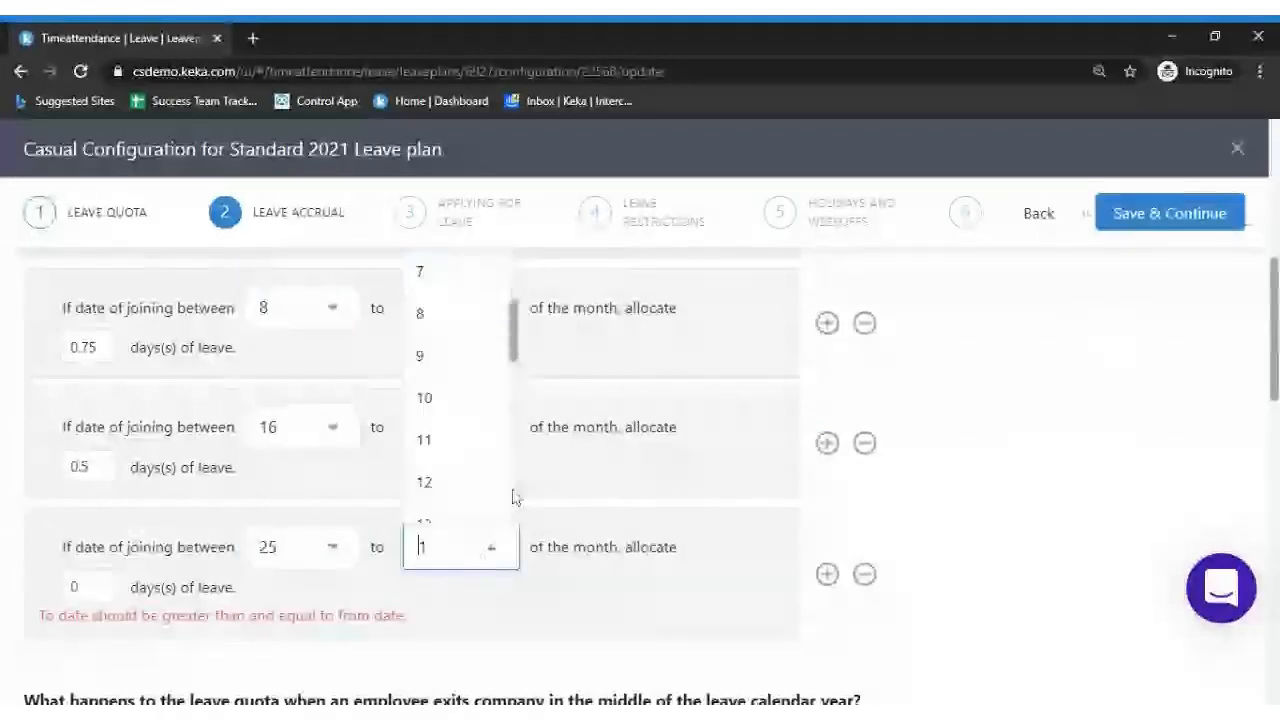
pyautogui.scroll(-5, 513, 497)
pyautogui.click(443, 502)
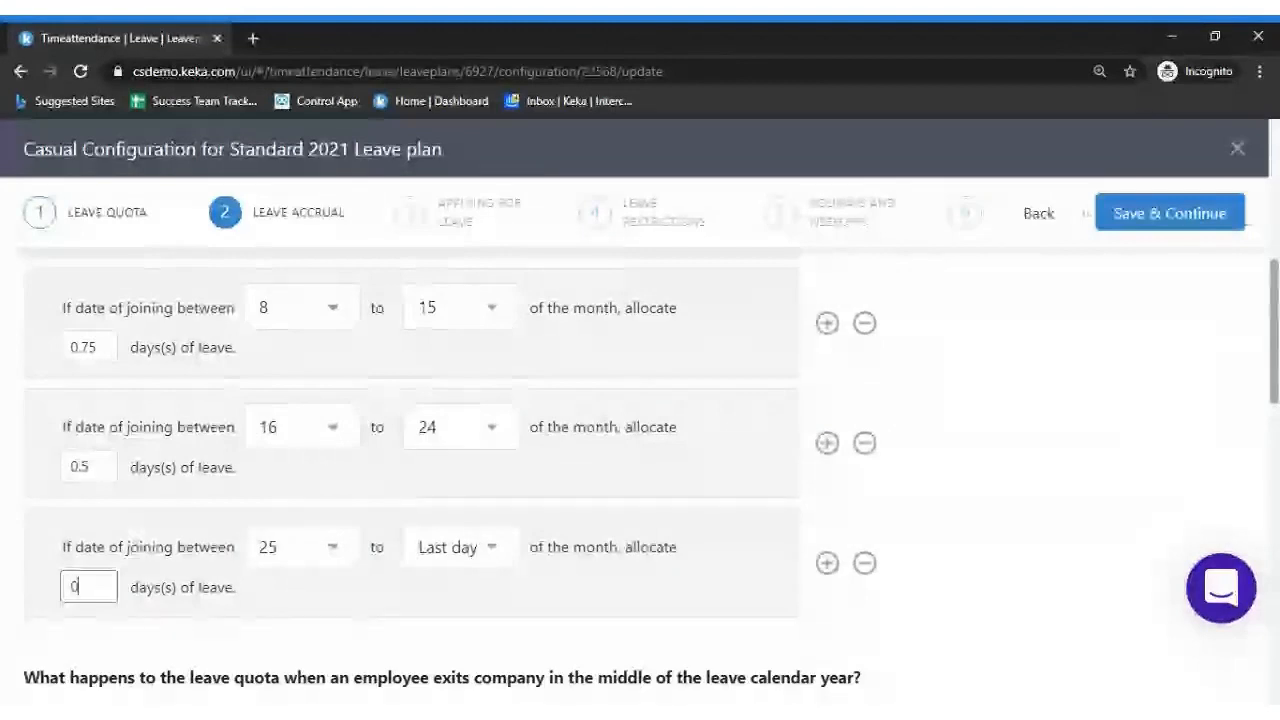
# Review the joining-date credit ranges and the days of leave allocated to each
pyautogui.moveTo(1275, 363); pyautogui.dragTo(1275, 312)
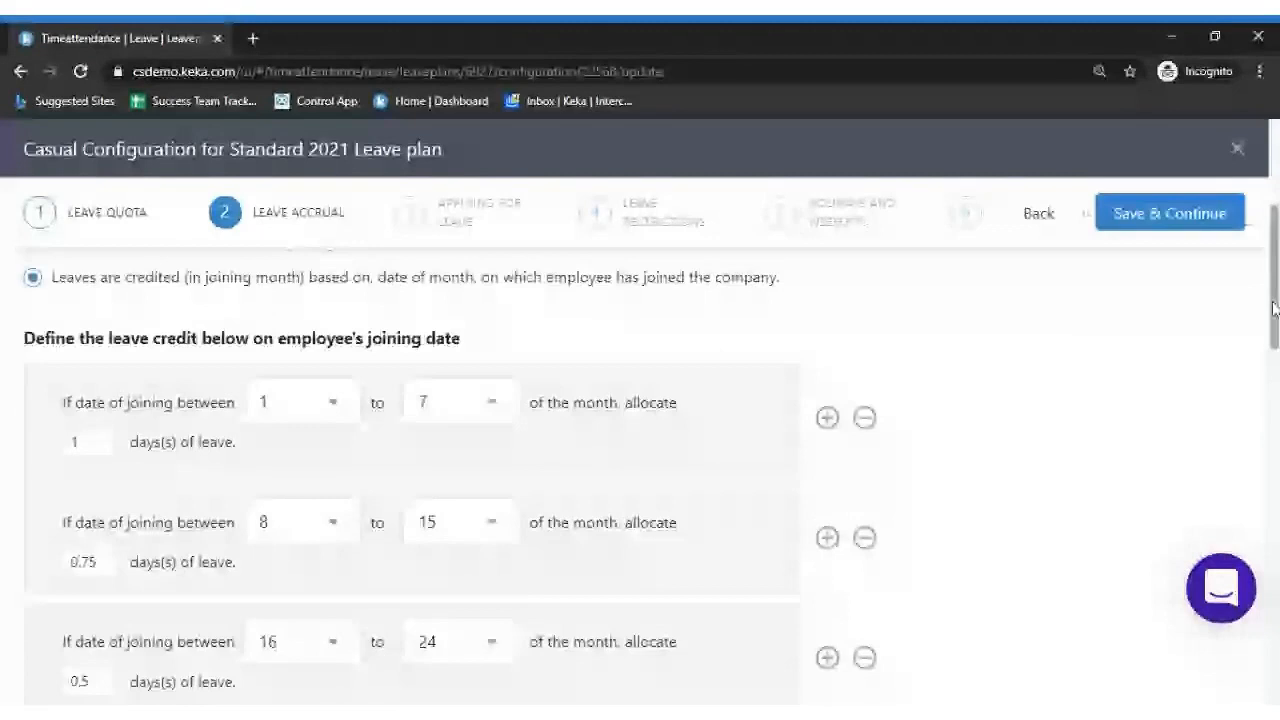
pyautogui.moveTo(1274, 310)
pyautogui.mouseDown()
pyautogui.moveTo(1274, 350)
pyautogui.moveTo(1274, 320)
pyautogui.mouseUp()
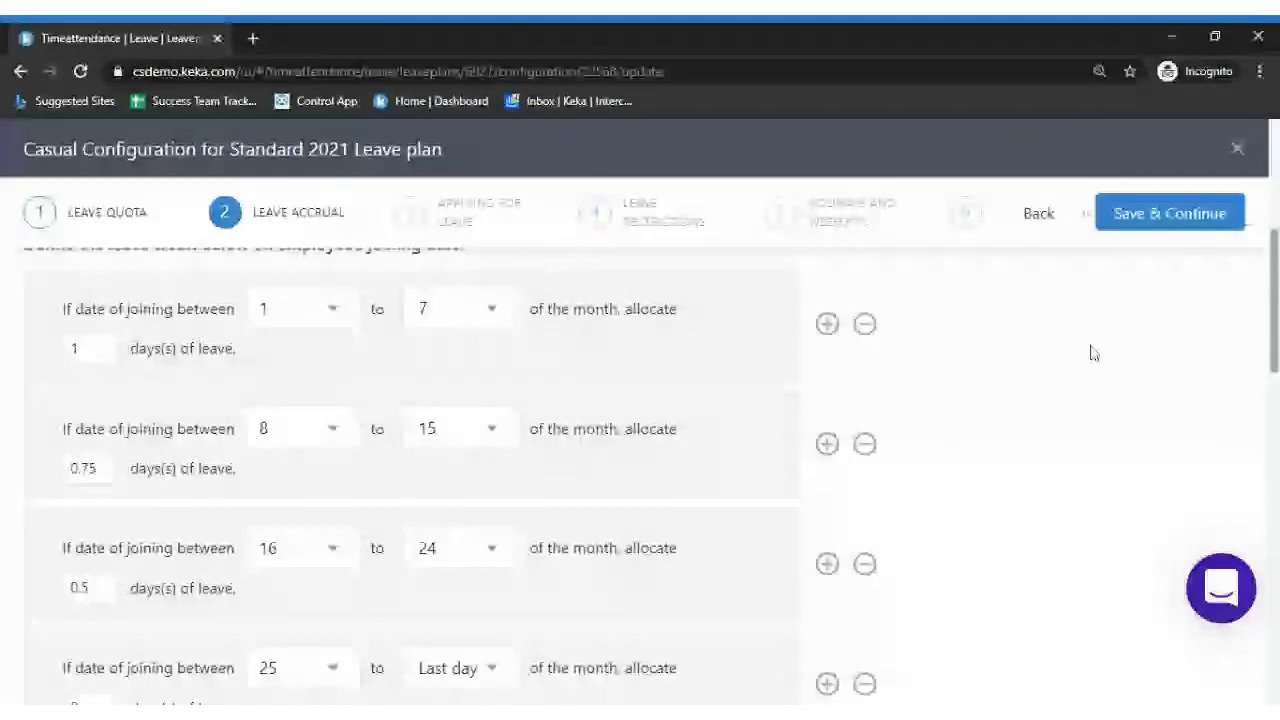
pyautogui.moveTo(1275, 290)
pyautogui.mouseDown()
pyautogui.moveTo(1275, 254)
pyautogui.moveTo(1275, 283)
pyautogui.mouseUp()
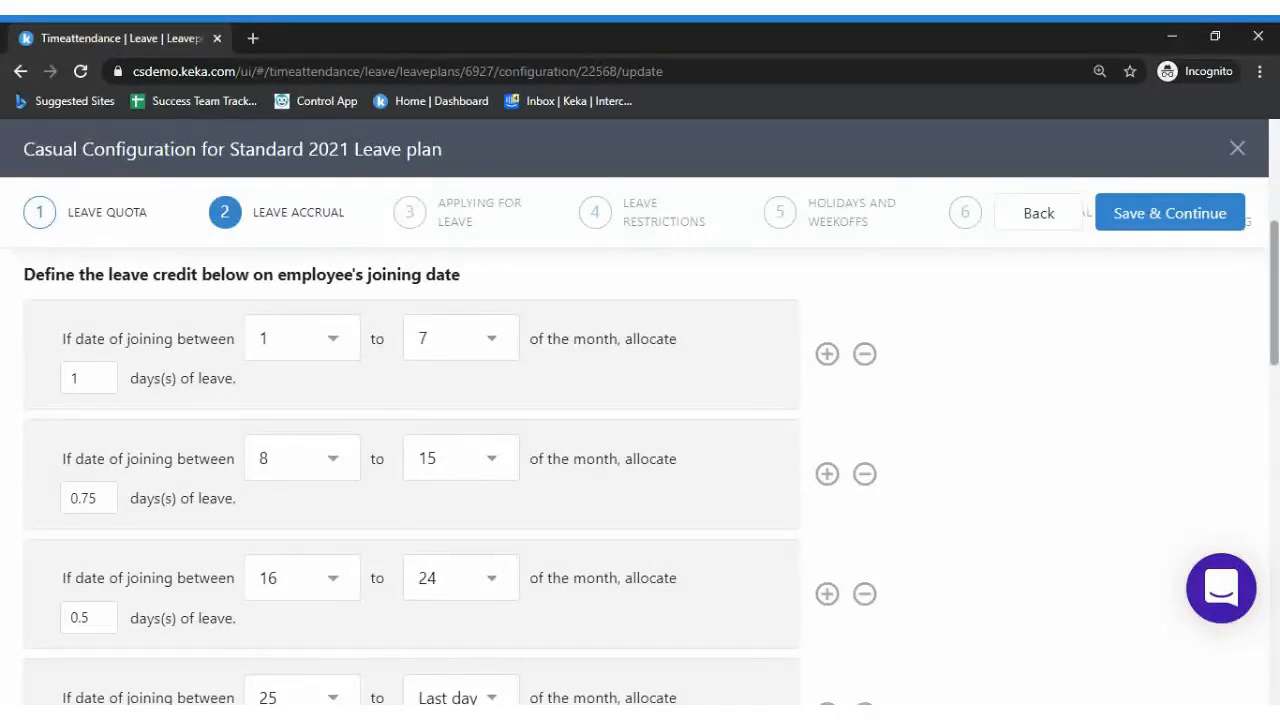
pyautogui.scroll(1, 640, 460)
pyautogui.scroll(-2, 640, 460)
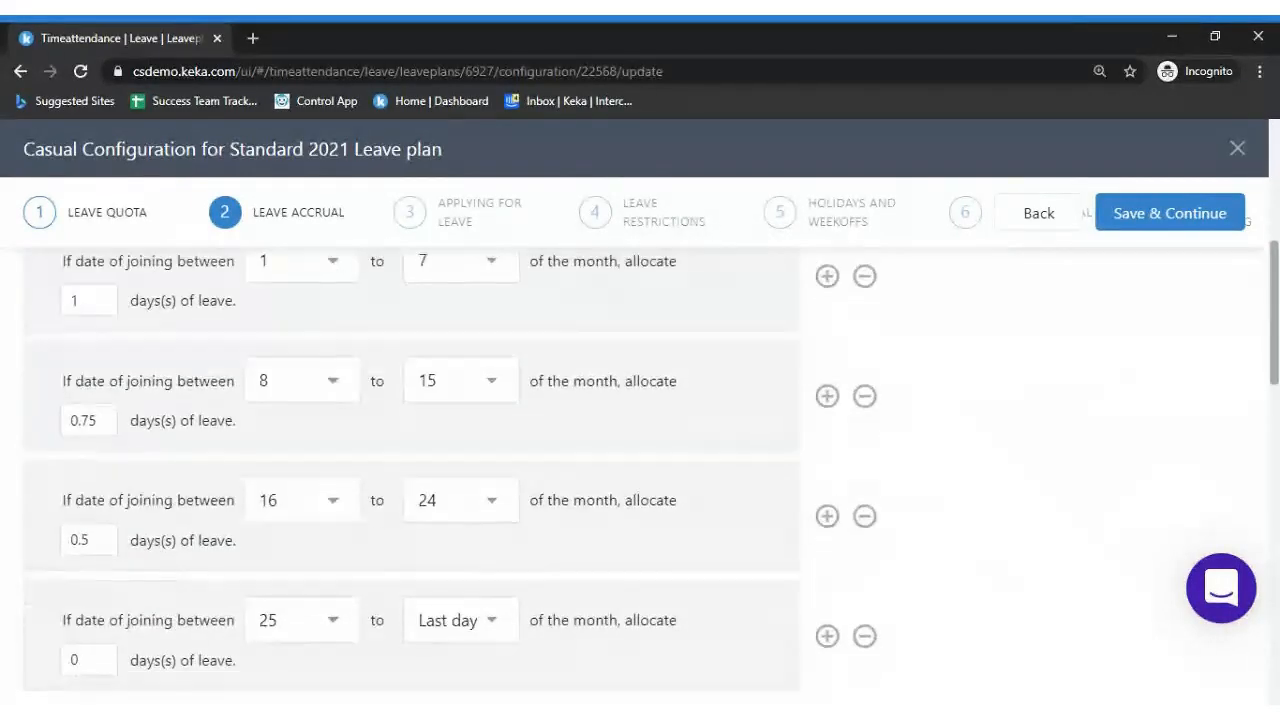
pyautogui.scroll(-1, 640, 460)
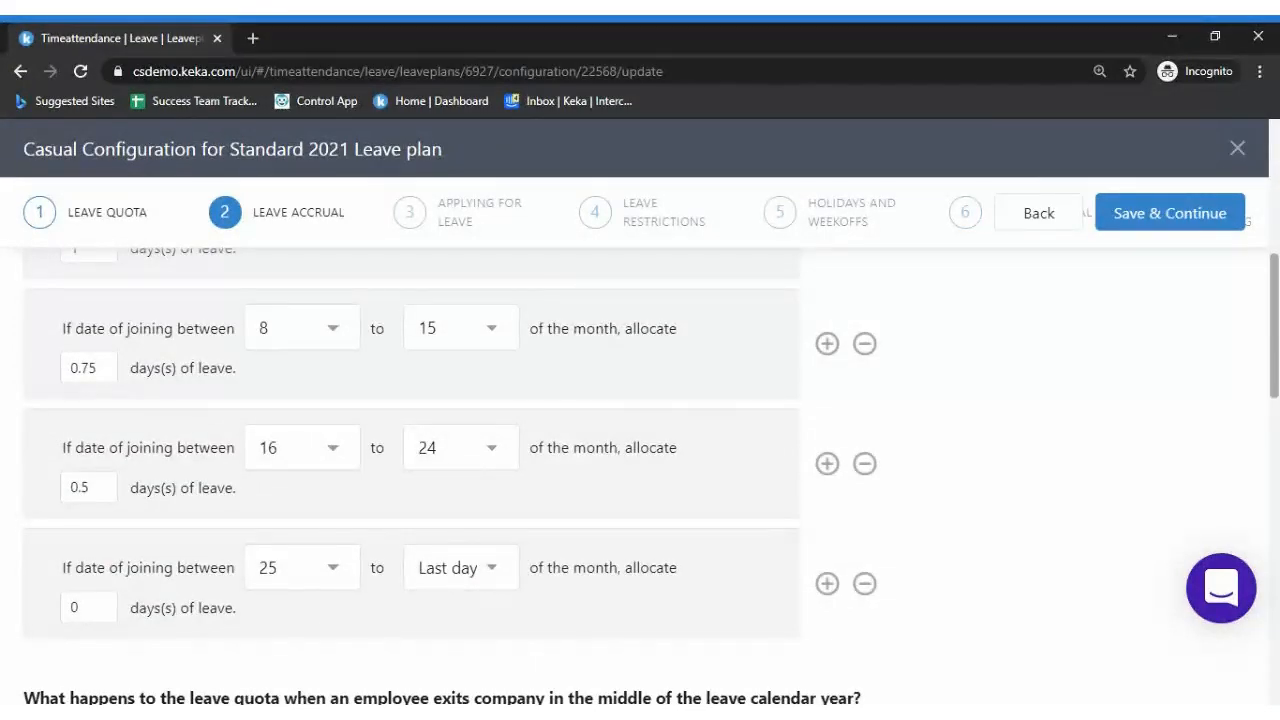
pyautogui.scroll(-1, 640, 460)
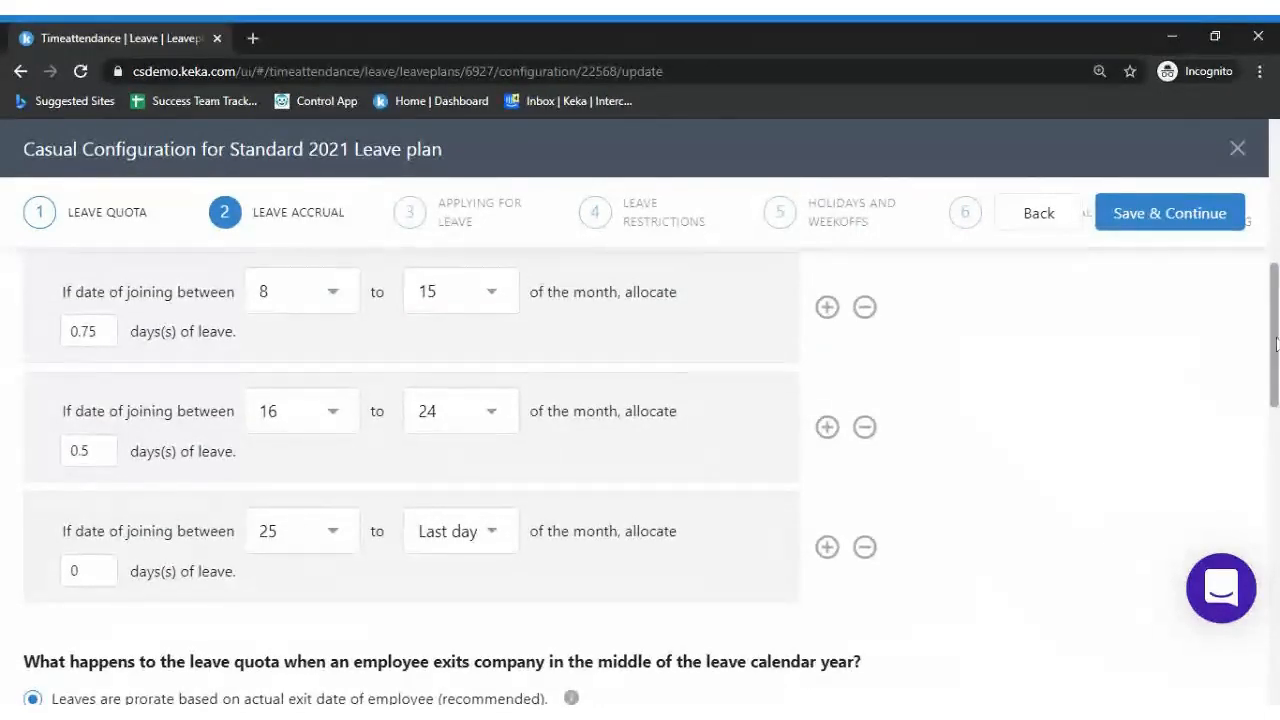
pyautogui.scroll(-2, 640, 460)
pyautogui.scroll(-1, 640, 460)
pyautogui.scroll(2, 640, 460)
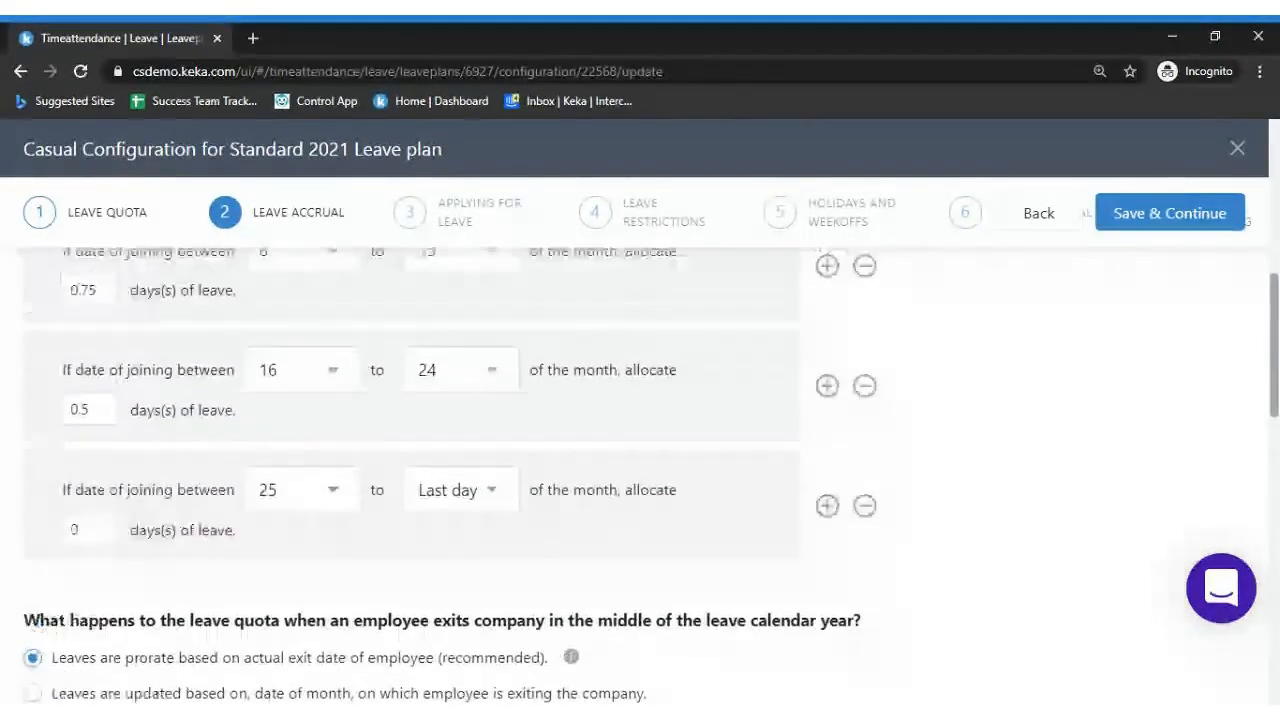
pyautogui.scroll(-5, 640, 460)
pyautogui.scroll(9, 1276, 290)
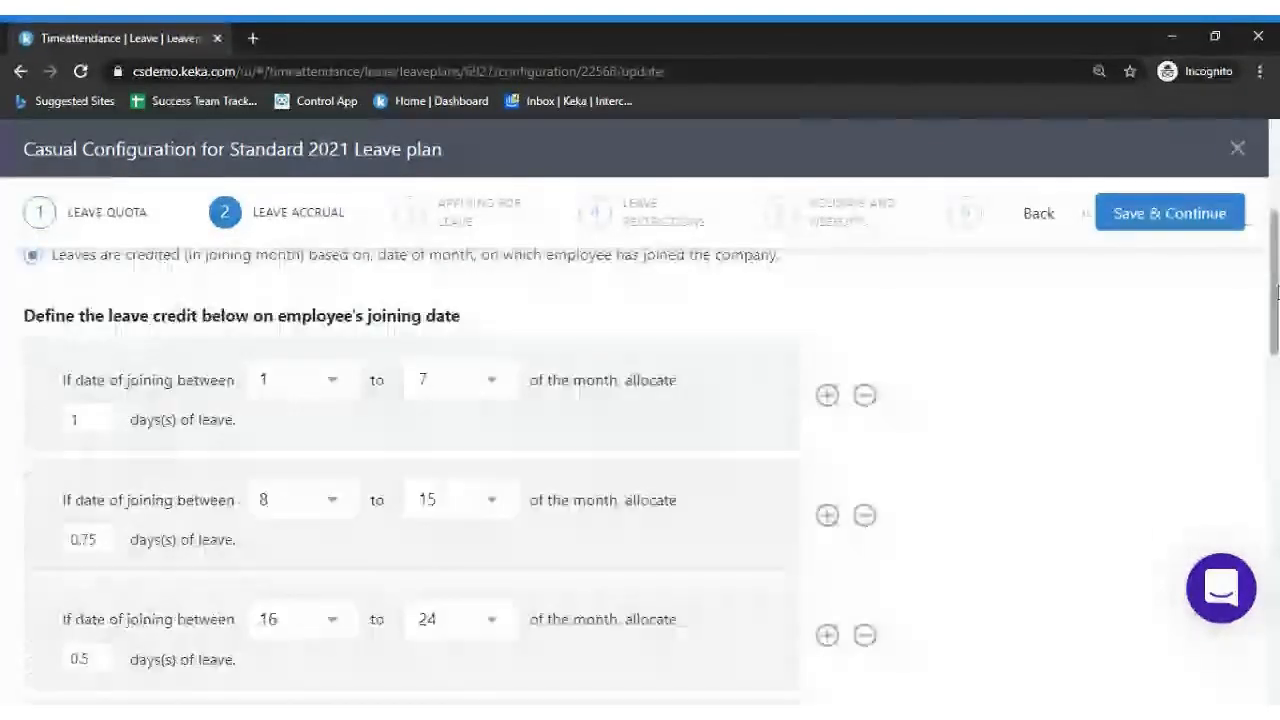
# For mid-year exits, try the date-of-month and prorated options, and choose not to accrue leave for resigned employees under notice period
pyautogui.moveTo(1276, 290); pyautogui.dragTo(1276, 413)
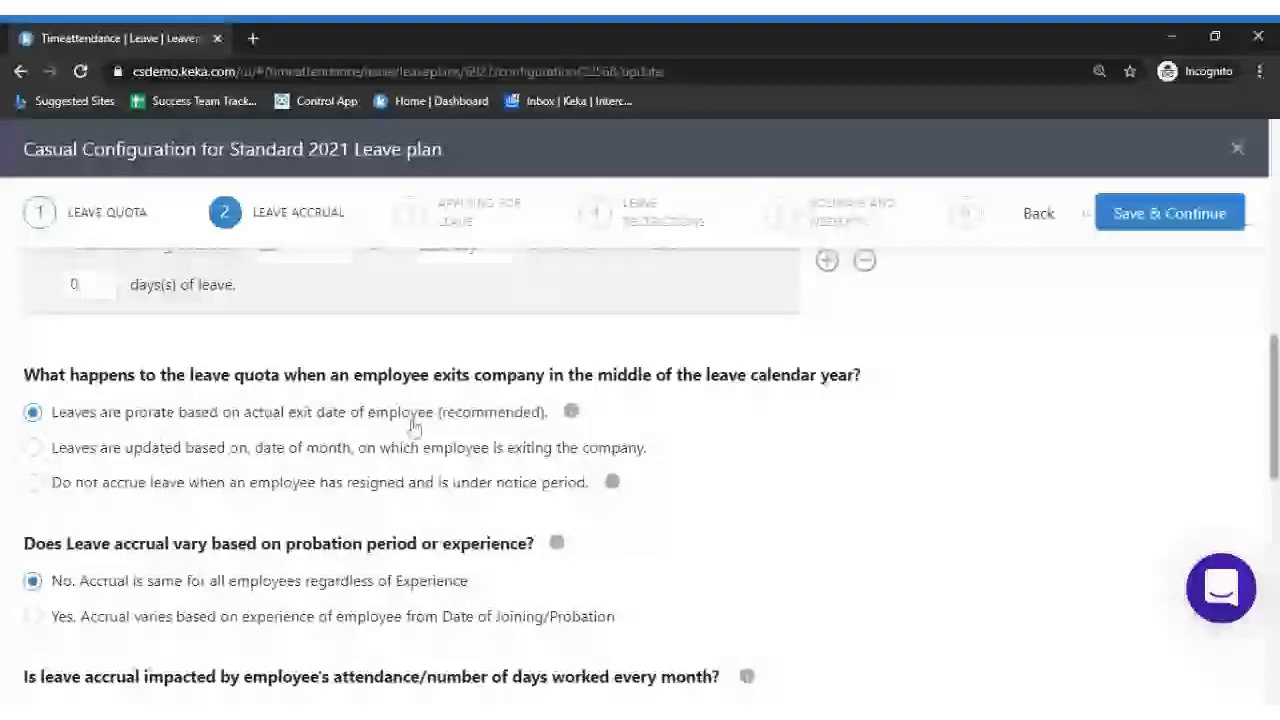
pyautogui.moveTo(572, 412)
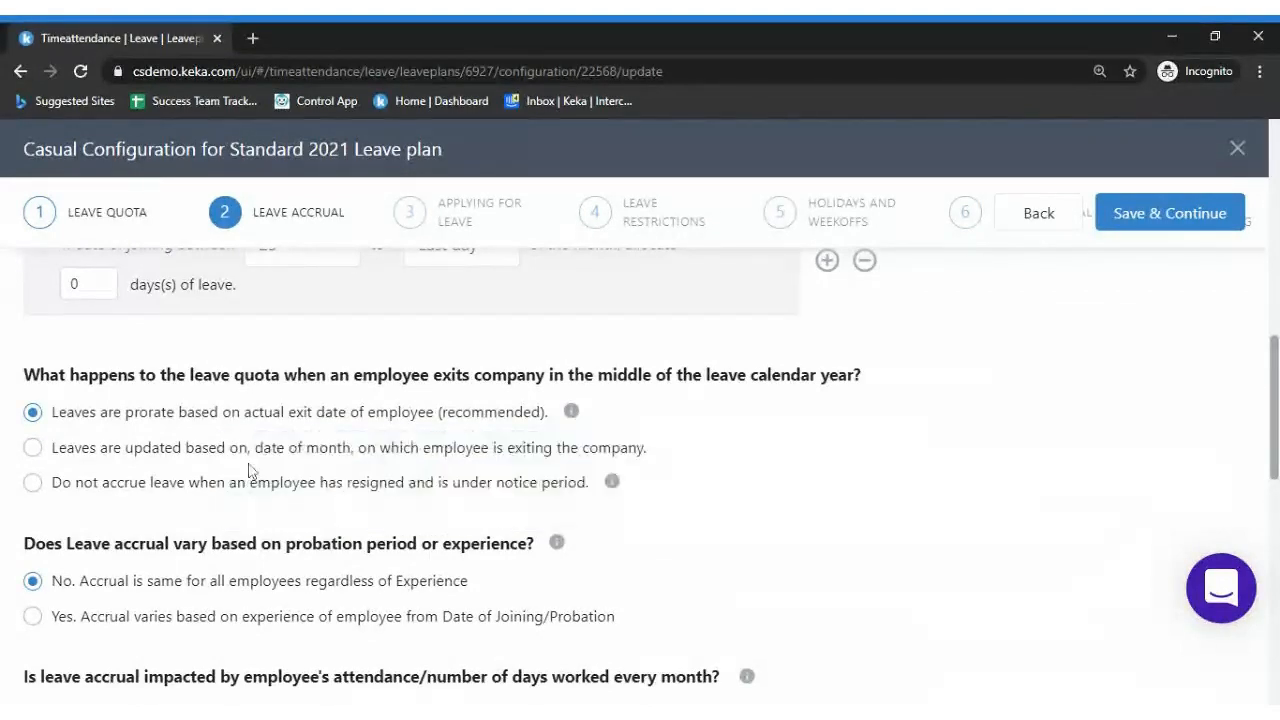
pyautogui.click(57, 452)
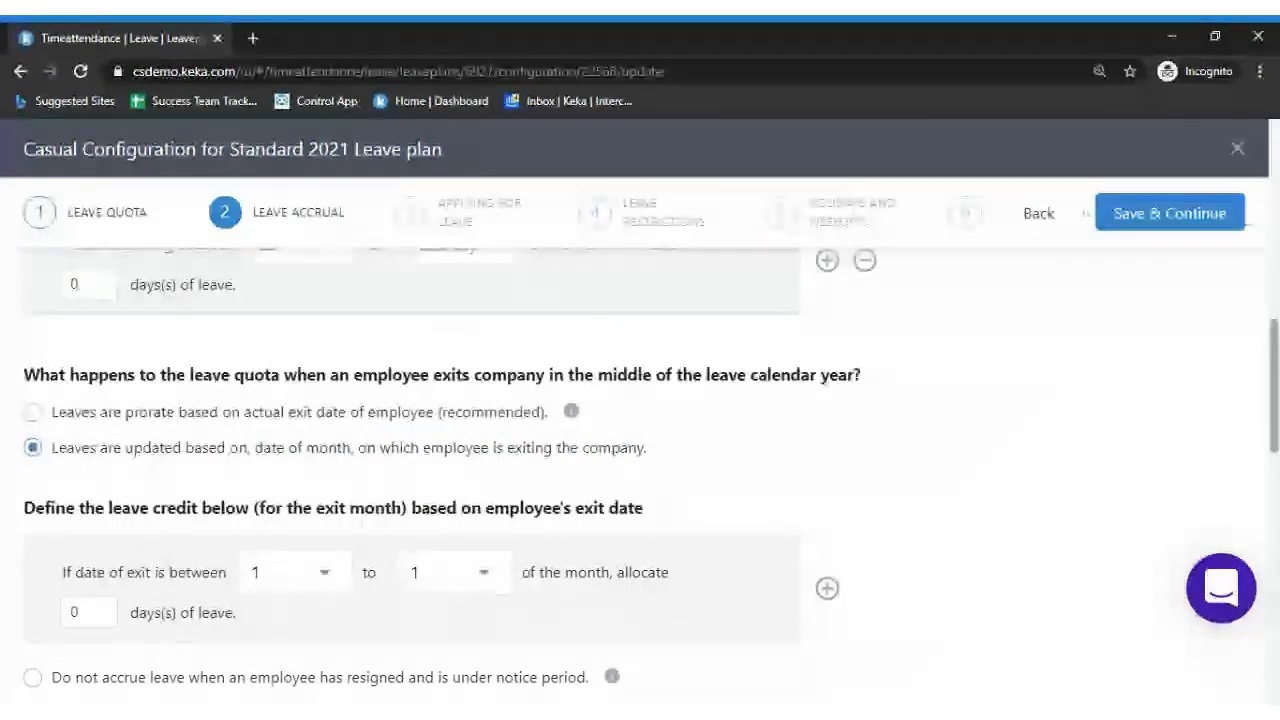
pyautogui.scroll(-1, 809, 417)
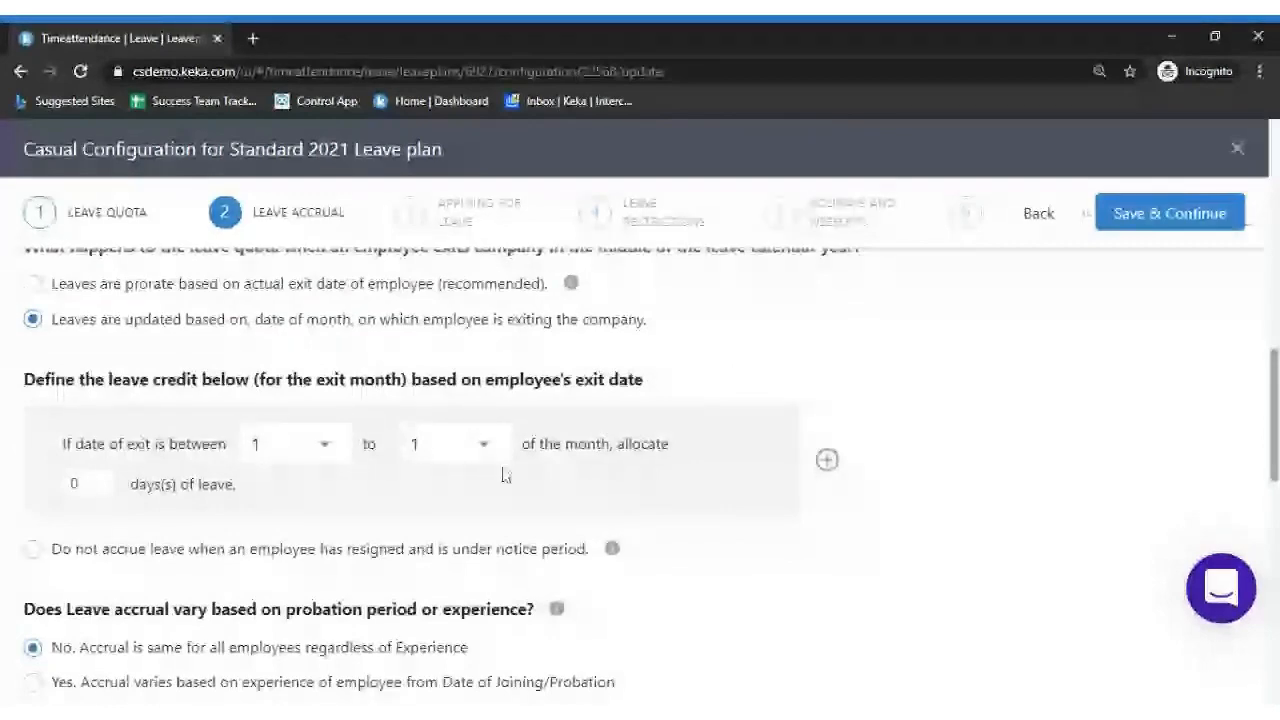
pyautogui.moveTo(1270, 388)
pyautogui.mouseDown()
pyautogui.moveTo(1270, 232)
pyautogui.moveTo(1271, 470)
pyautogui.moveTo(1272, 368)
pyautogui.mouseUp()
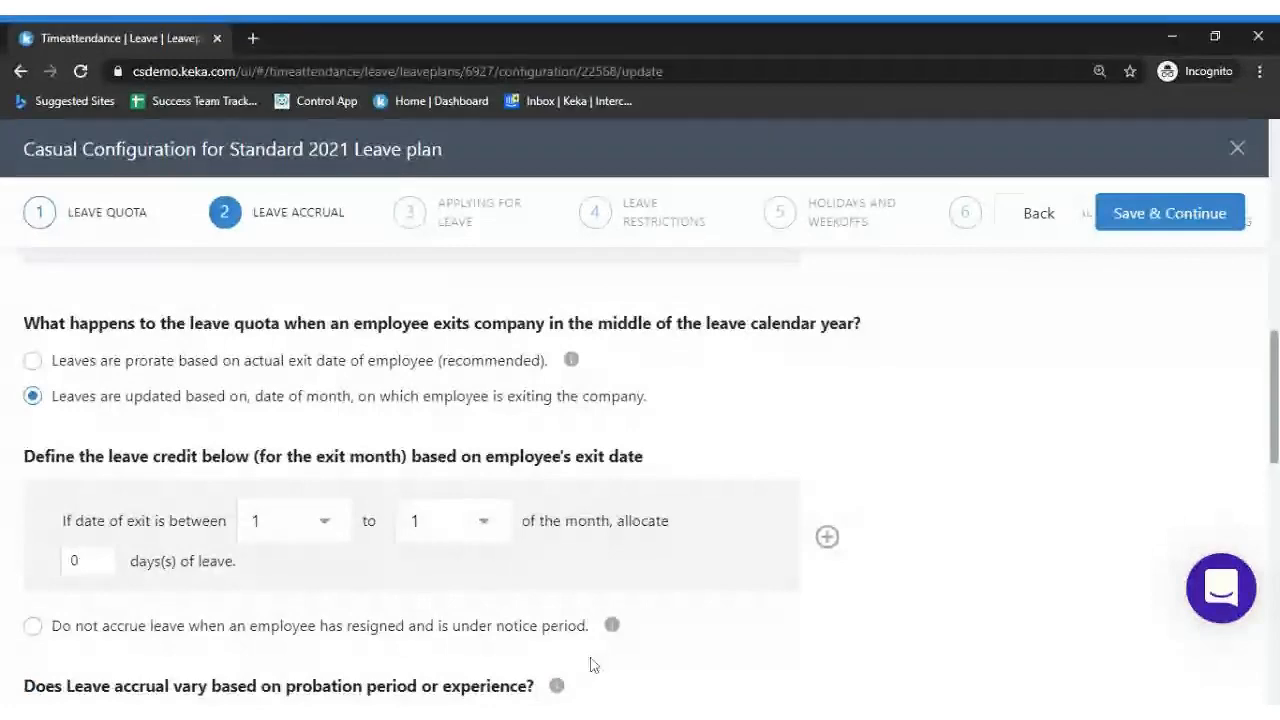
pyautogui.click(157, 363)
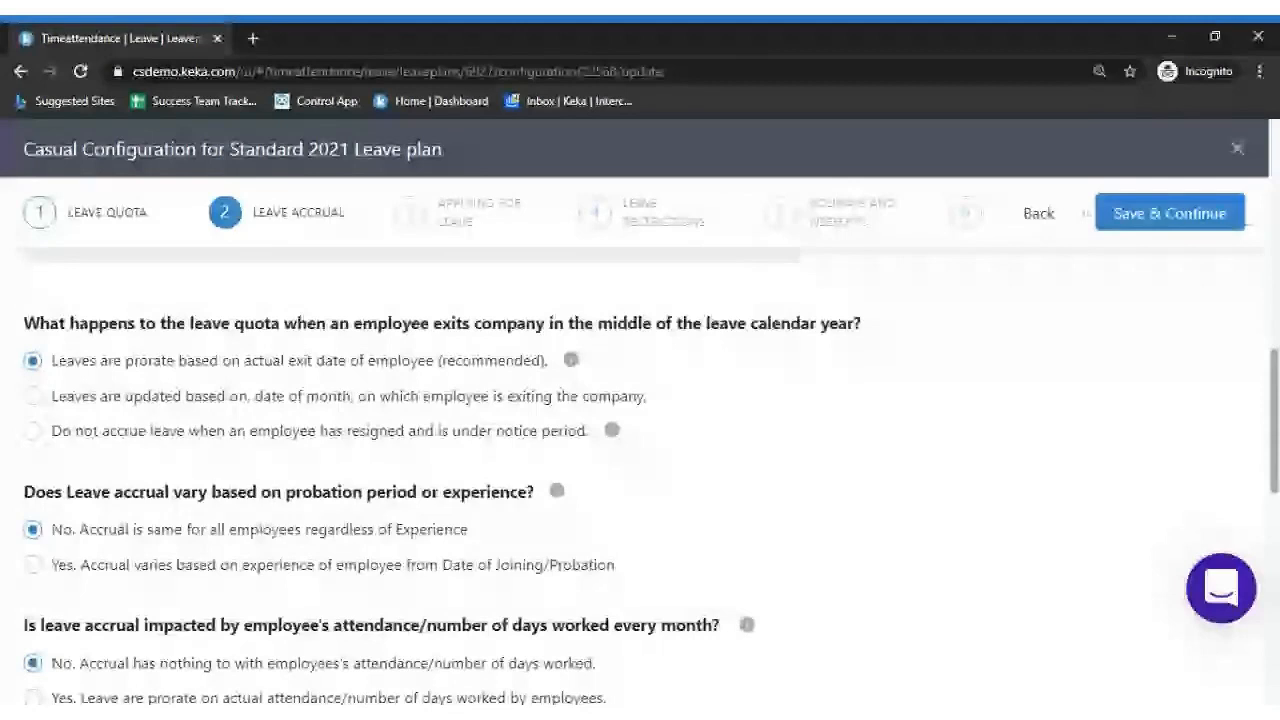
pyautogui.click(230, 431)
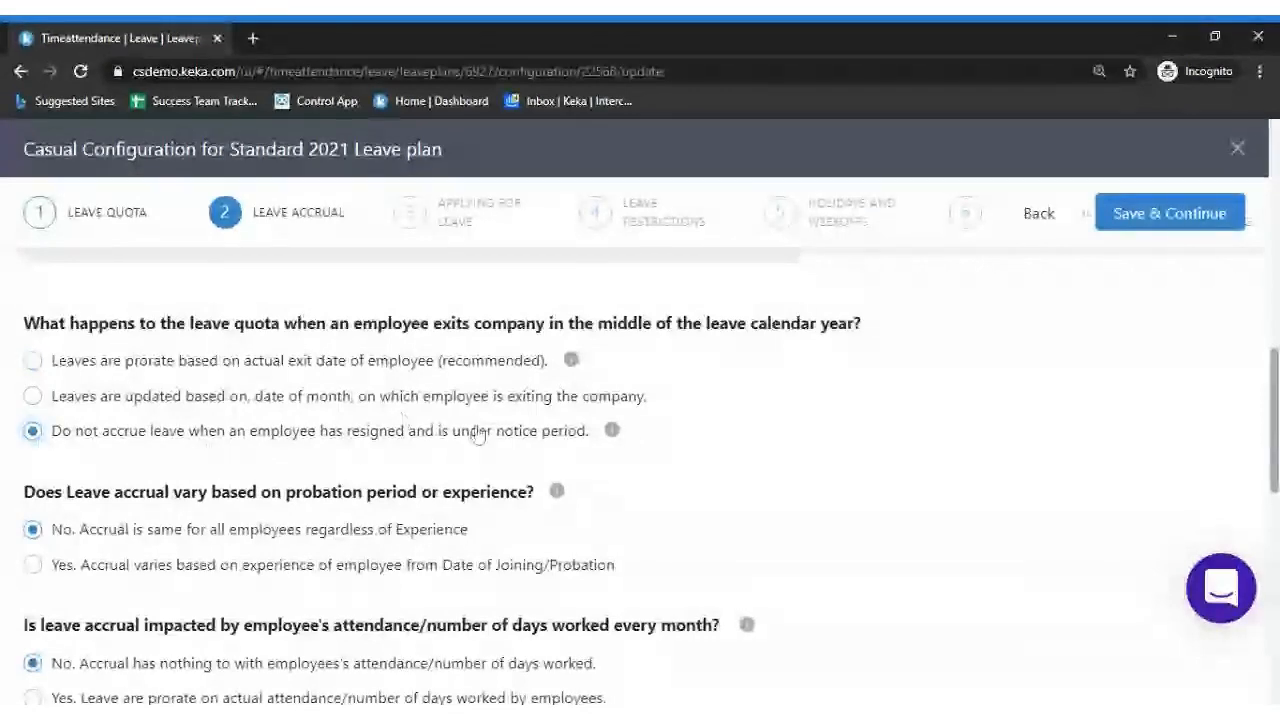
pyautogui.moveTo(613, 432)
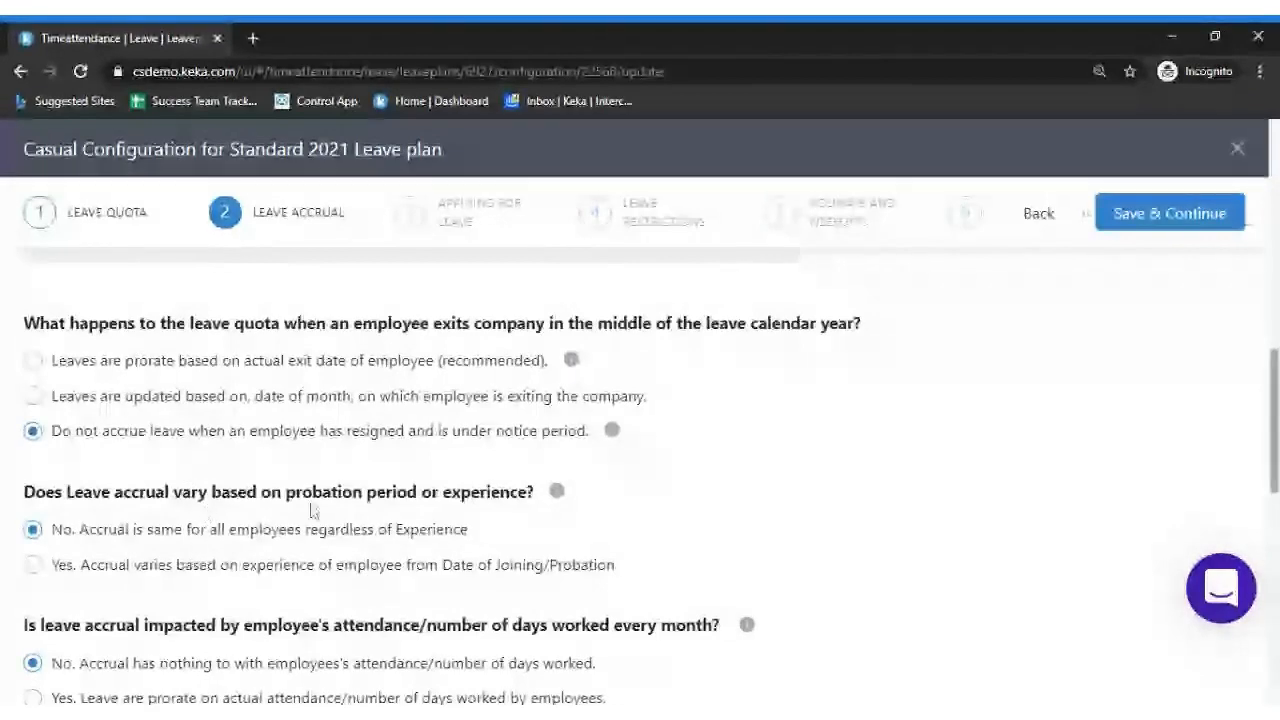
# Make leave accrual vary based on the employee's experience from date of joining or probation
pyautogui.scroll(-1, 560, 495)
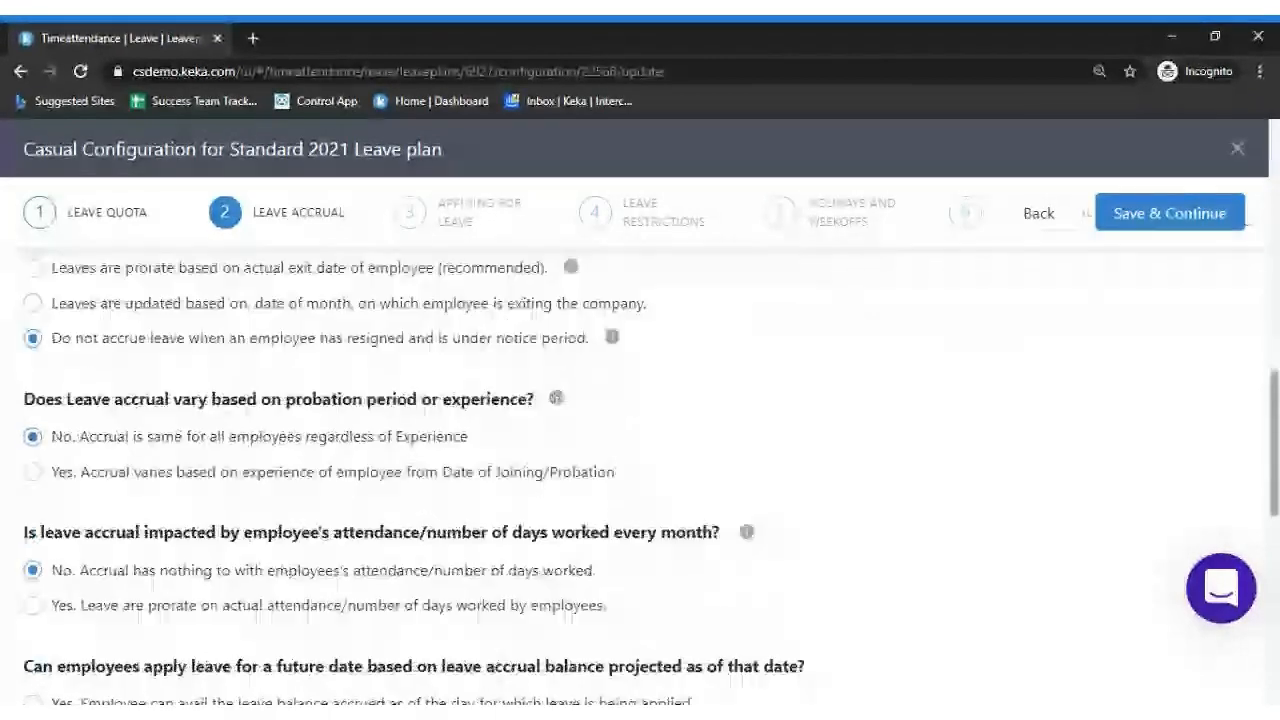
pyautogui.scroll(-1, 615, 414)
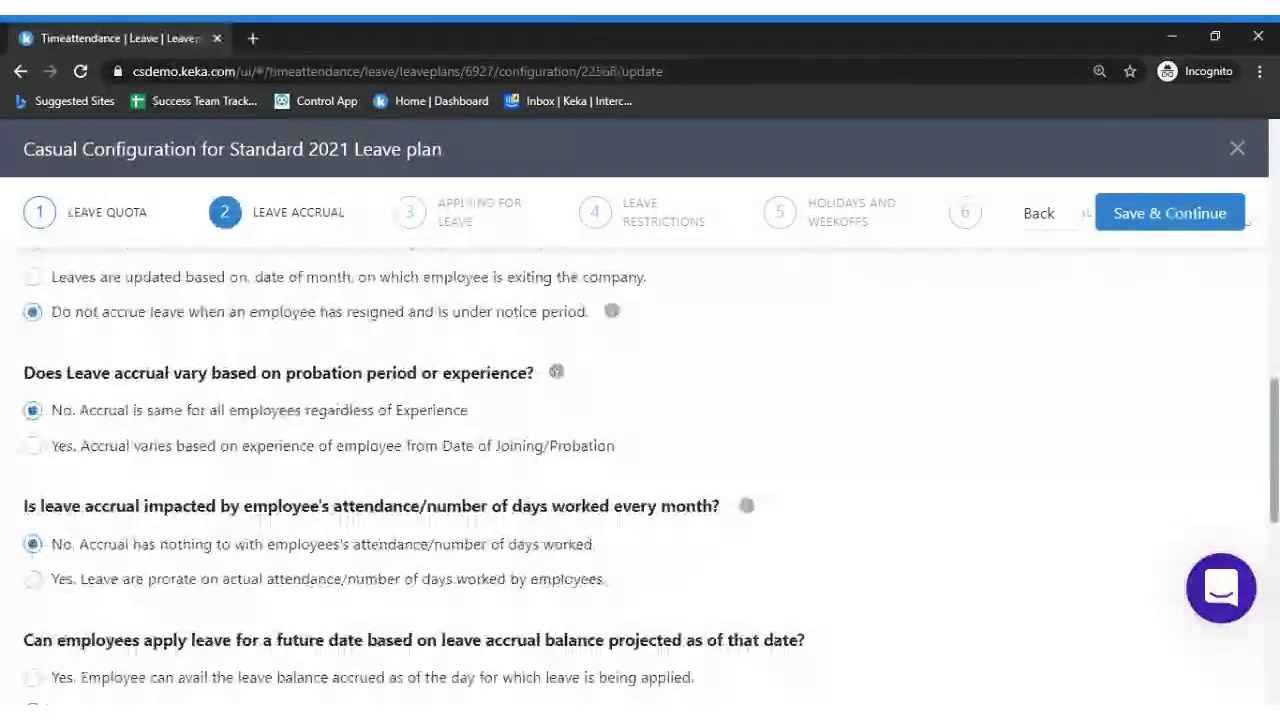
pyautogui.moveTo(560, 383)
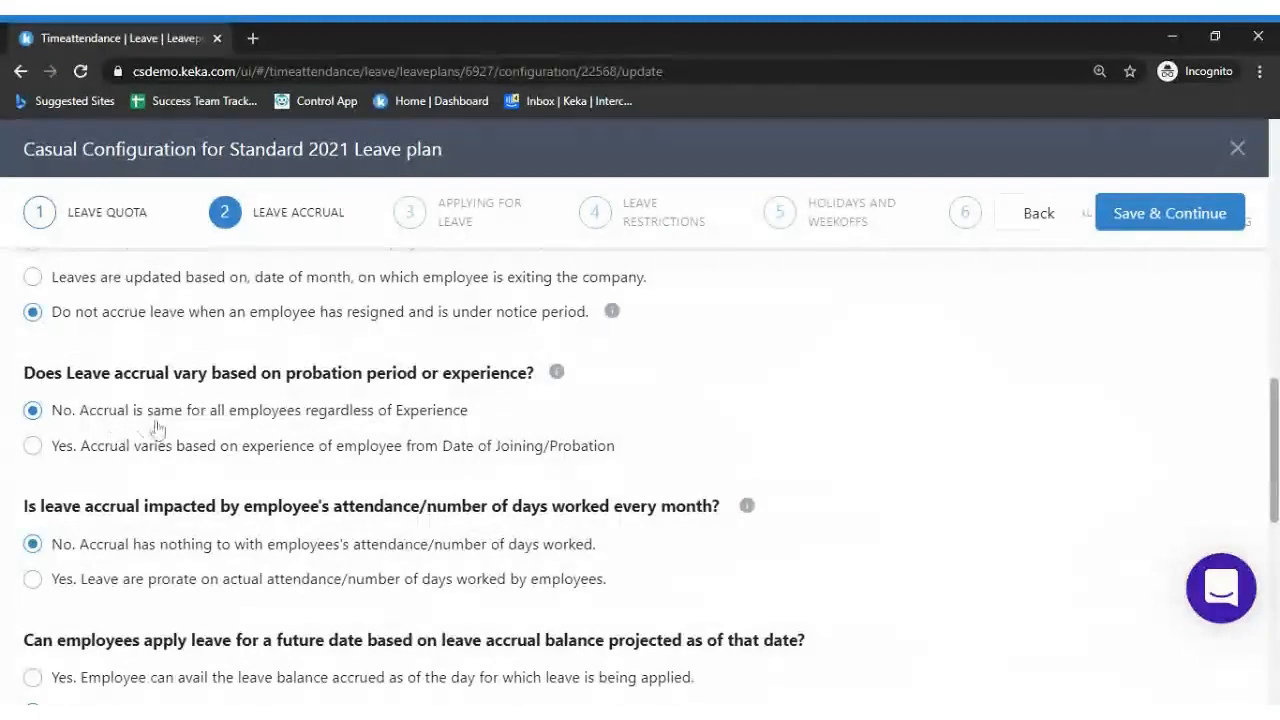
pyautogui.click(70, 450)
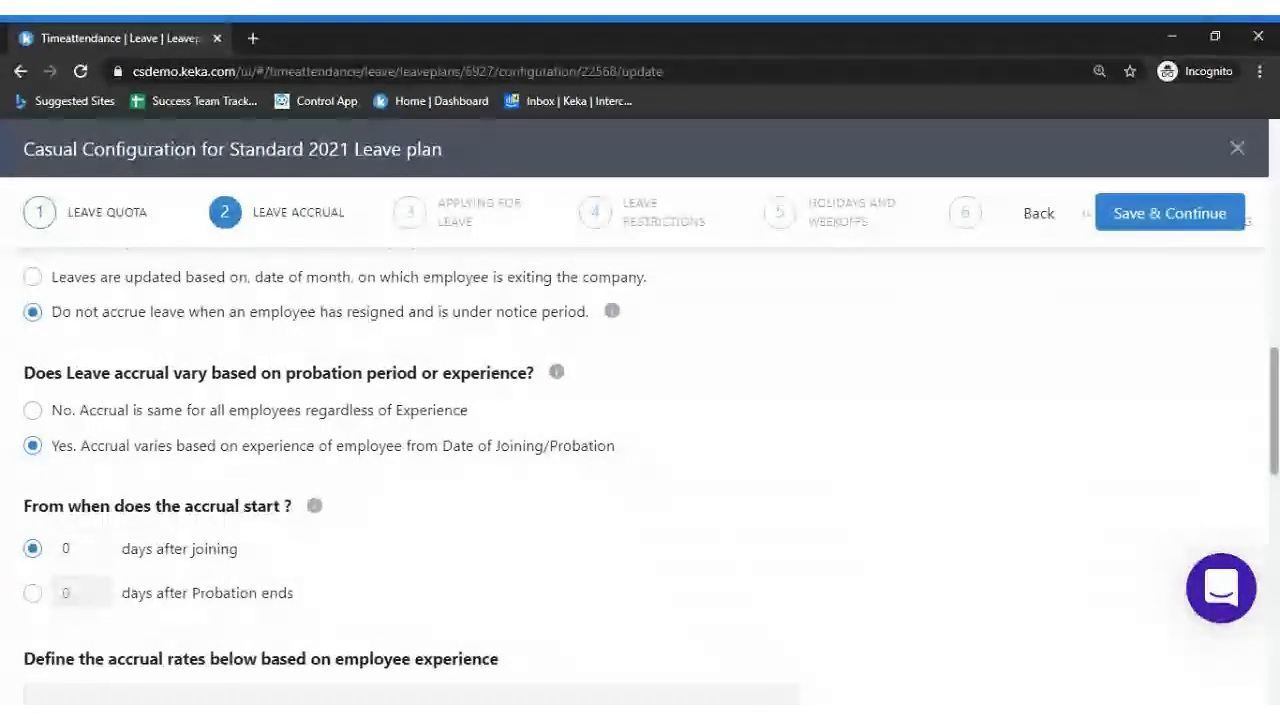
# Compare starting the accrual after joining with starting after probation, and set it to start after probation ends
pyautogui.scroll(-2, 1094, 394)
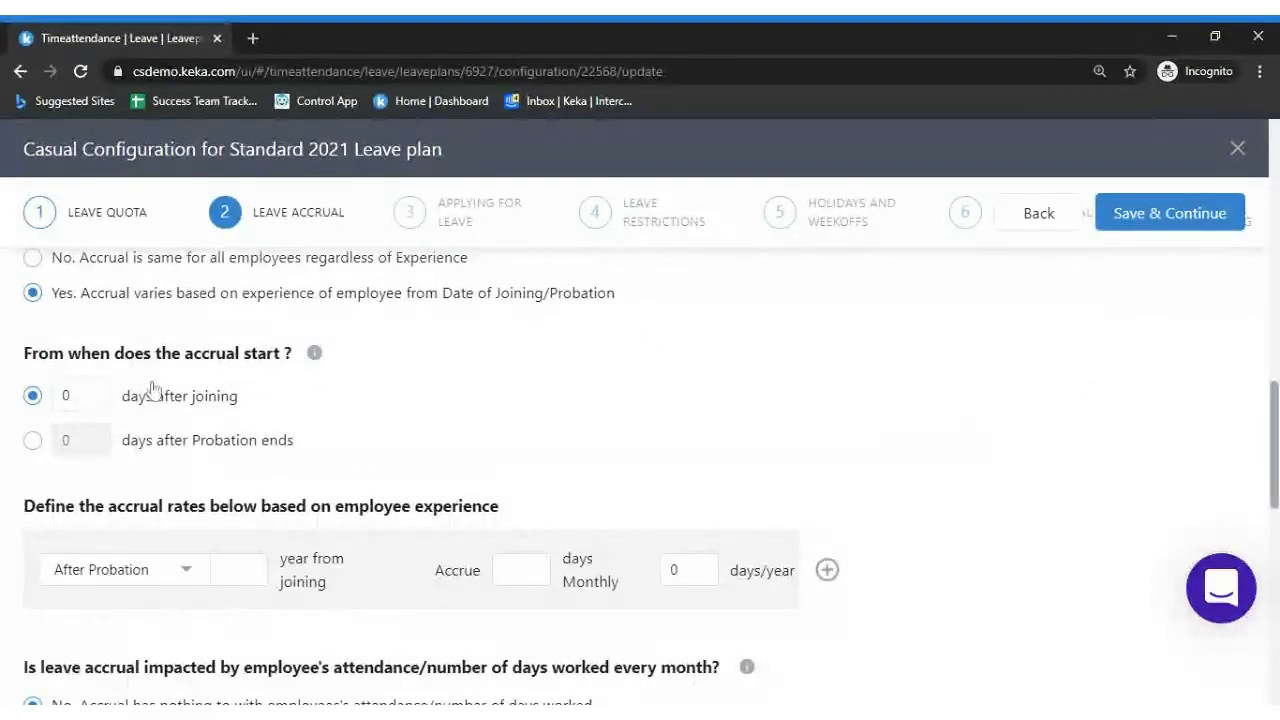
pyautogui.click(194, 446)
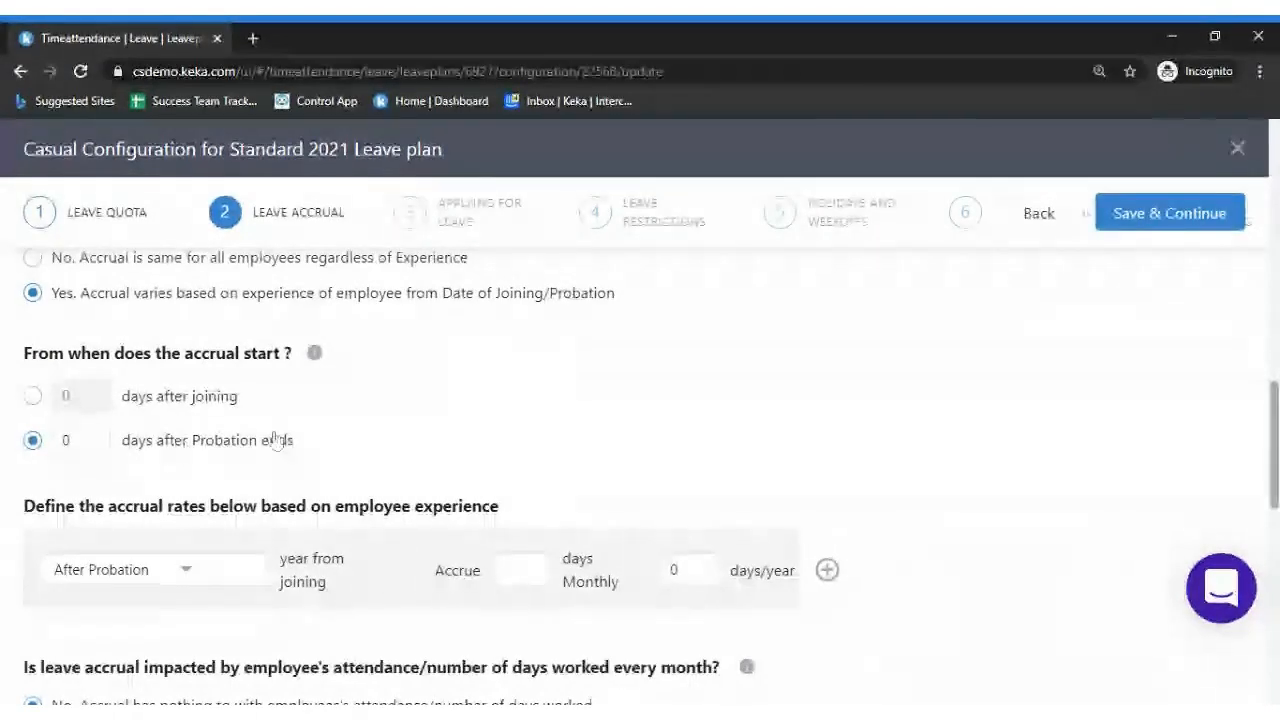
pyautogui.click(34, 398)
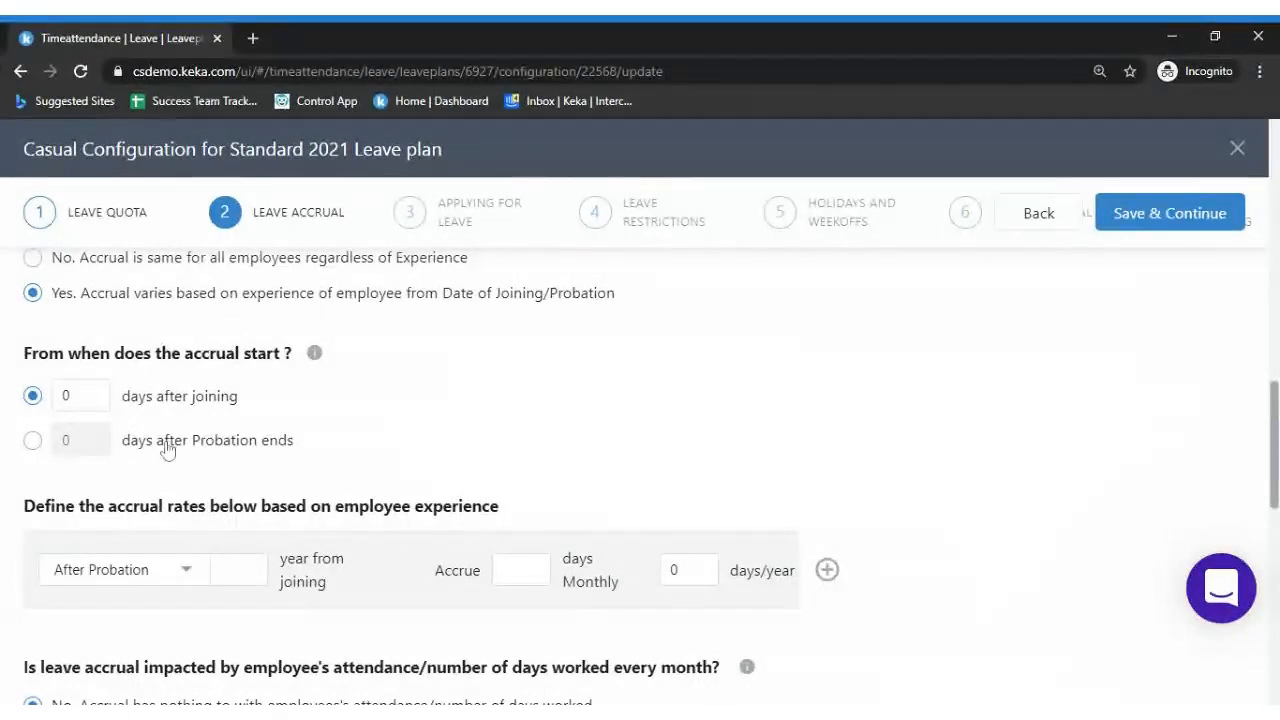
pyautogui.click(170, 448)
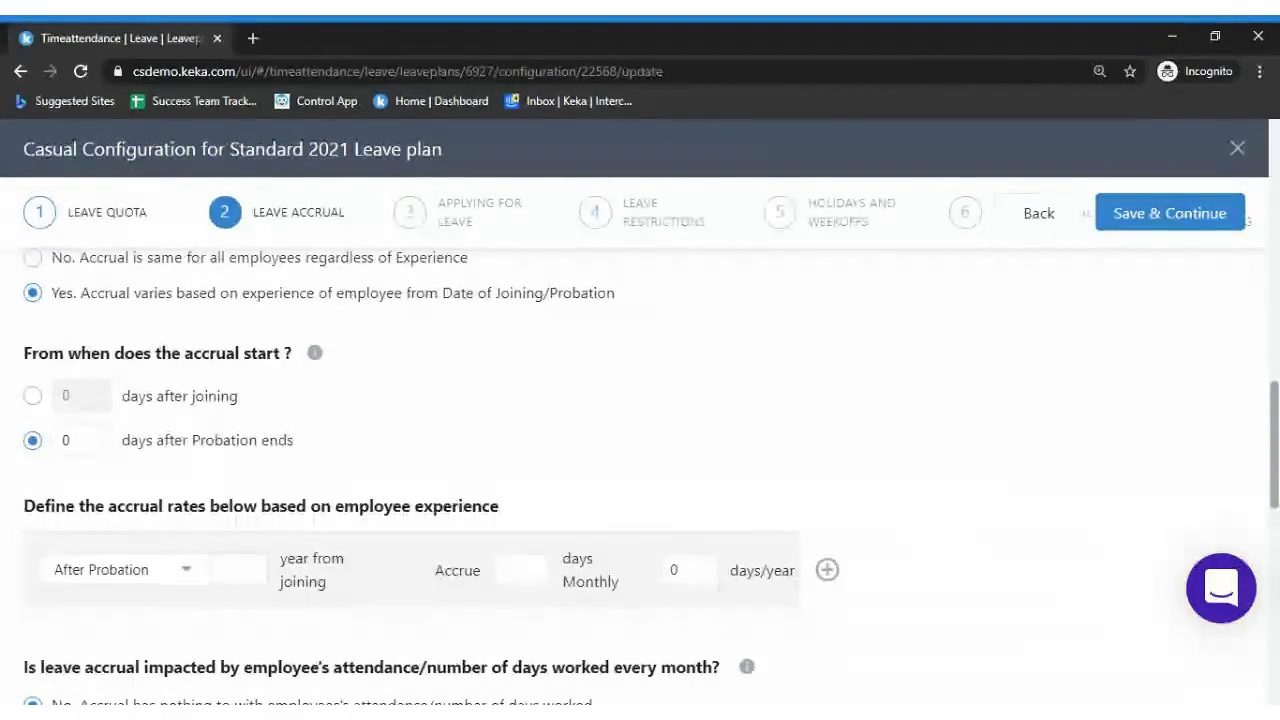
pyautogui.scroll(-2, 184, 416)
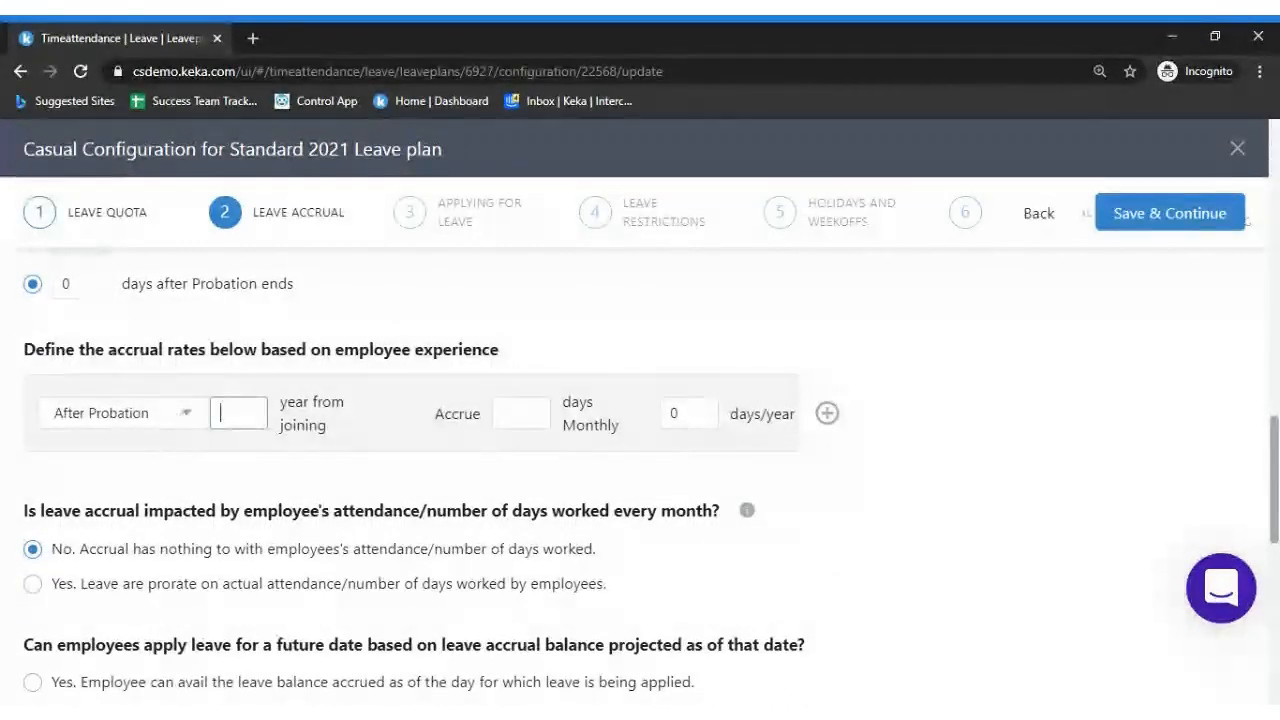
# Define the after-probation accrual rate as 1 year from joining, accruing 1 day monthly and 12 days per year
pyautogui.write('1')
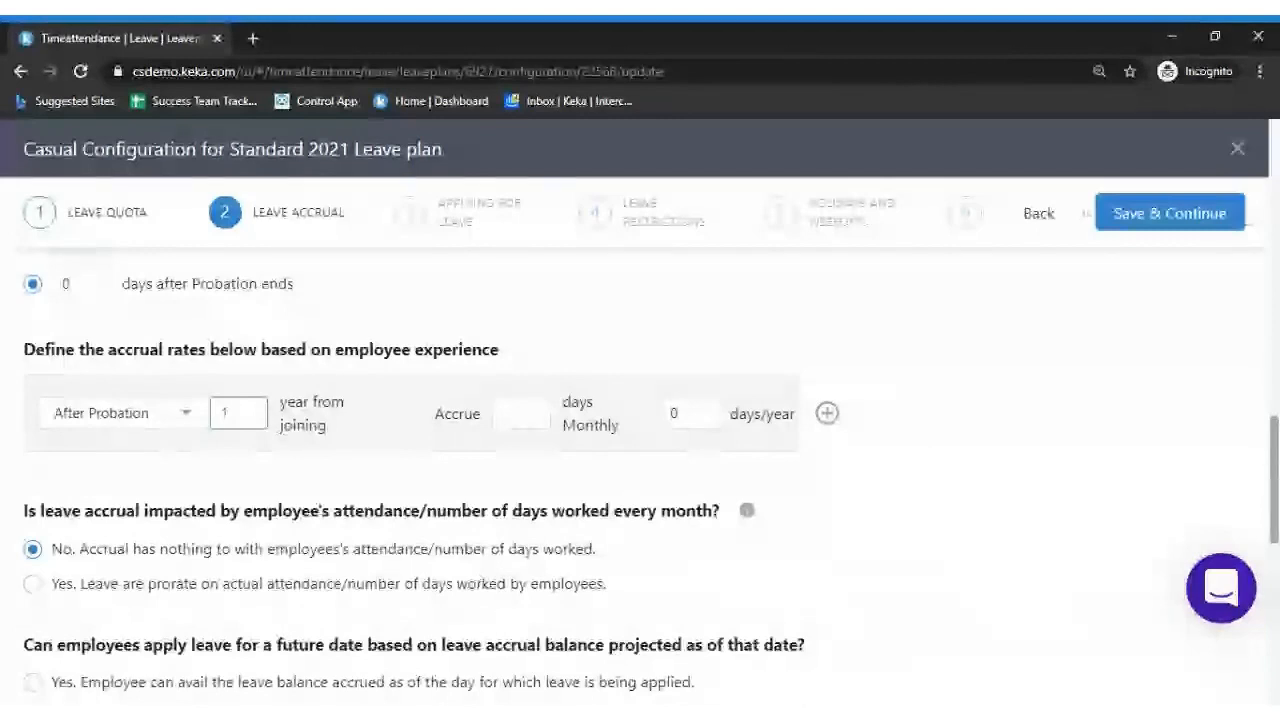
pyautogui.click(505, 415)
pyautogui.write('1')
pyautogui.click(680, 414)
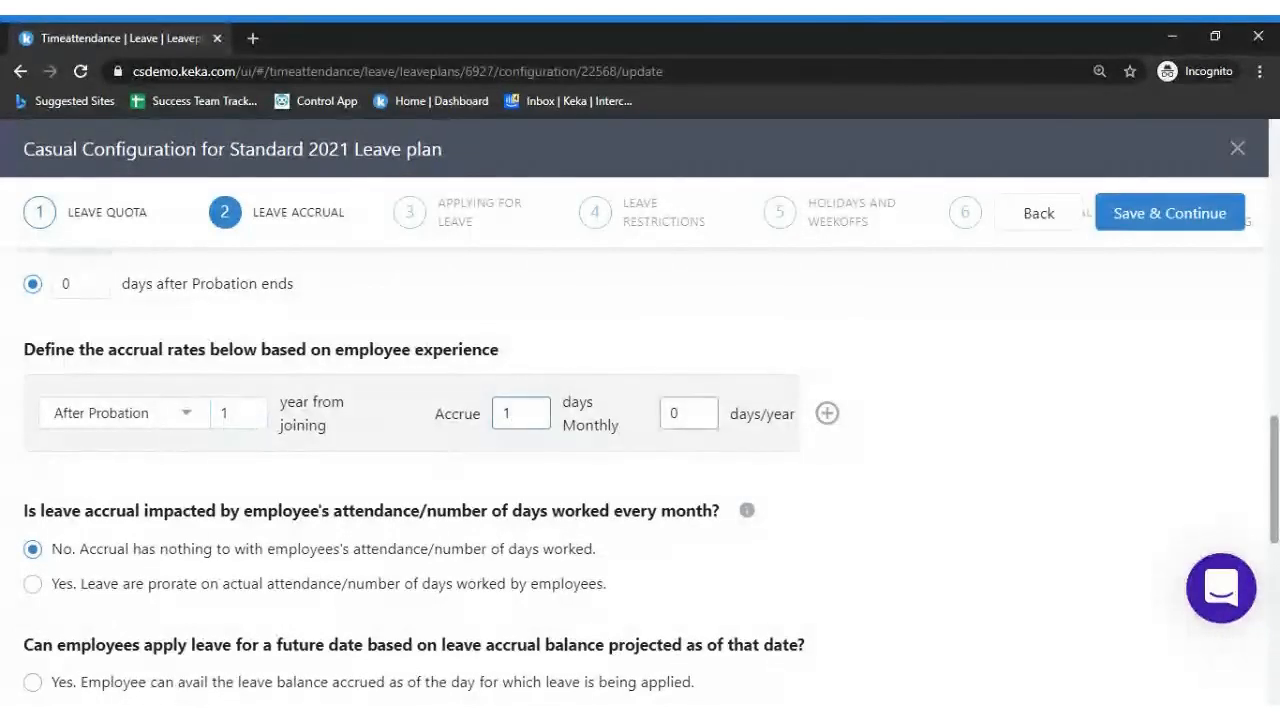
pyautogui.write('12')
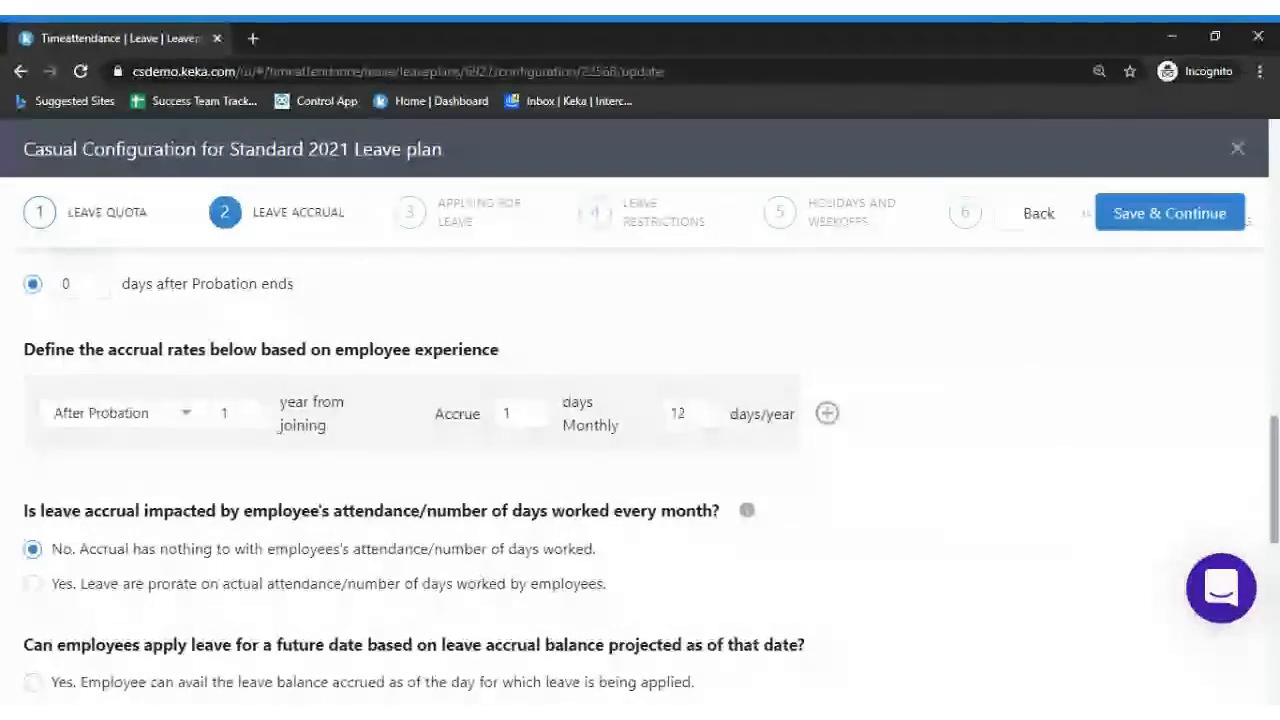
# Try prorating accrual on actual attendance, with weekly-offs not considered absent when the employee is present at least 20 days in a month
pyautogui.scroll(-1, 951, 428)
pyautogui.scroll(-2, 640, 430)
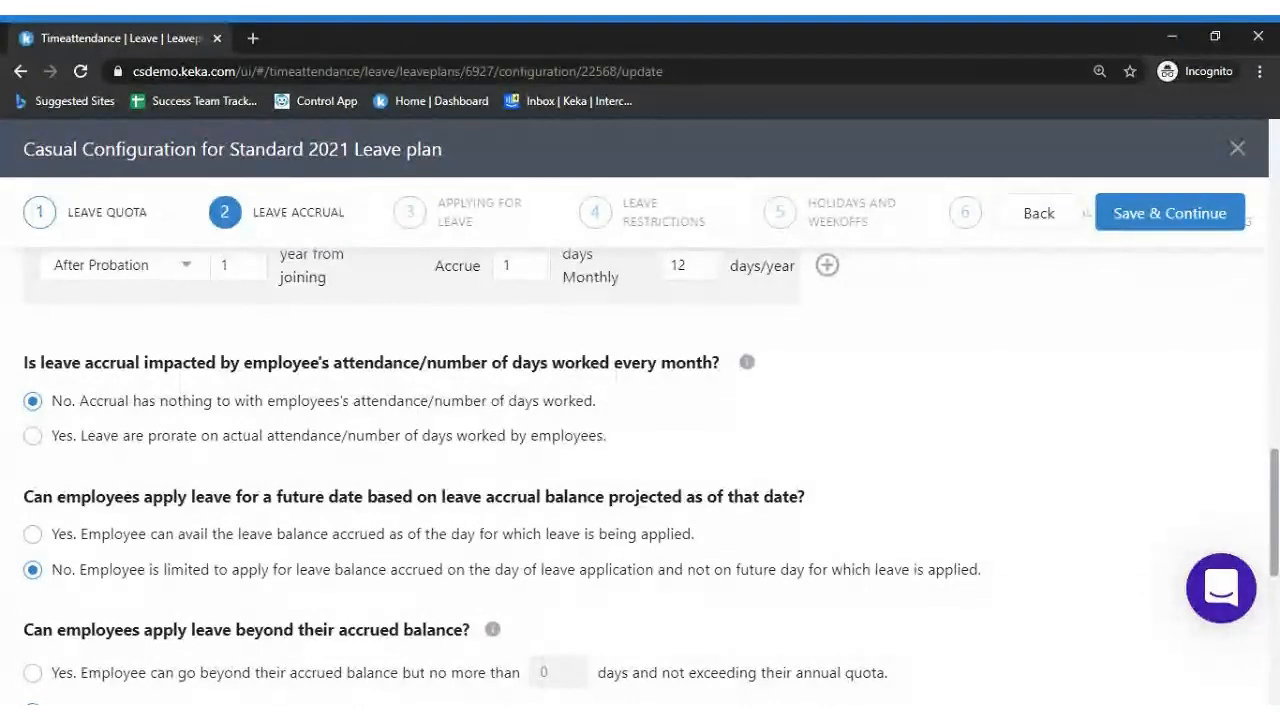
pyautogui.click(106, 436)
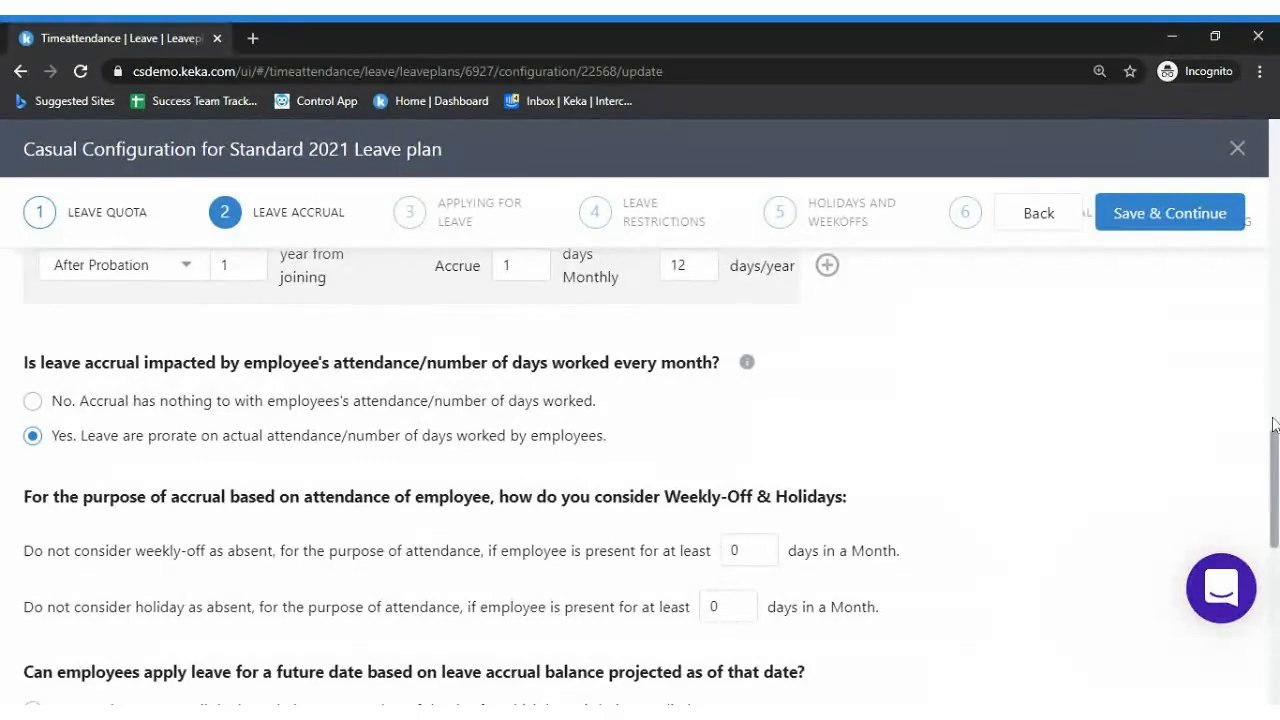
pyautogui.scroll(-3, 400, 450)
pyautogui.scroll(2, 400, 450)
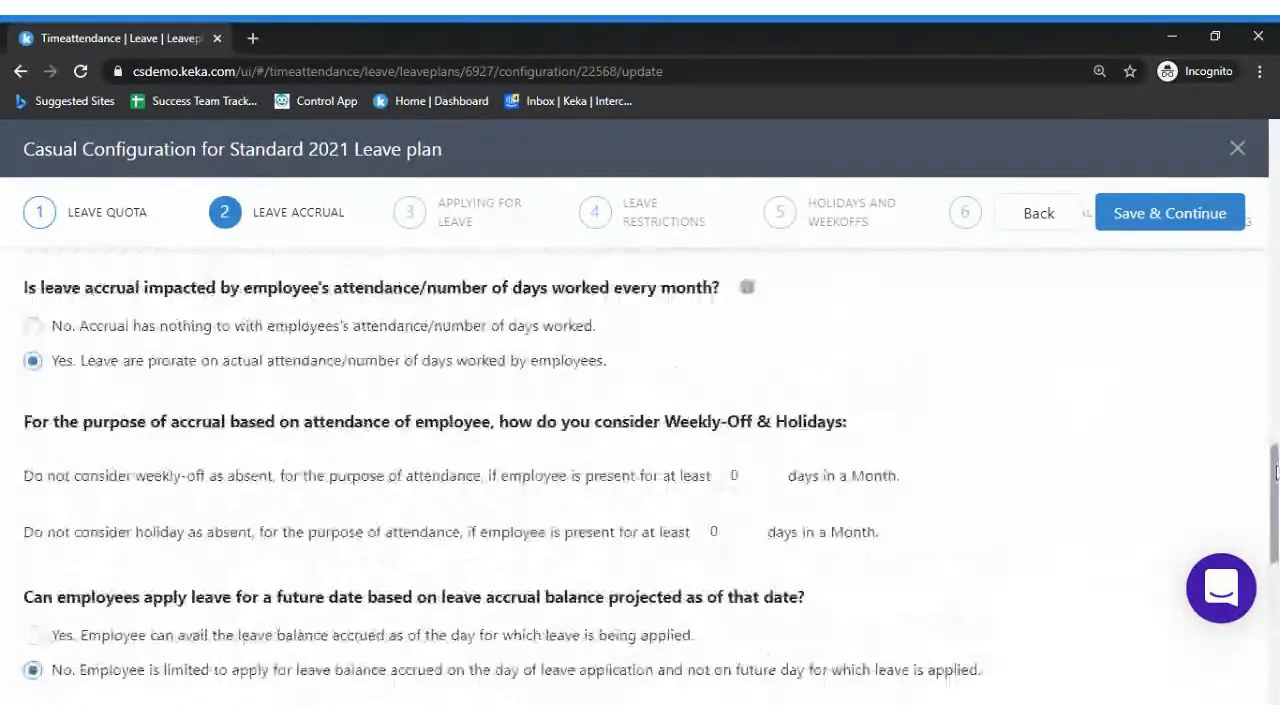
pyautogui.moveTo(656, 597); pyautogui.dragTo(97, 512)
pyautogui.click(113, 507)
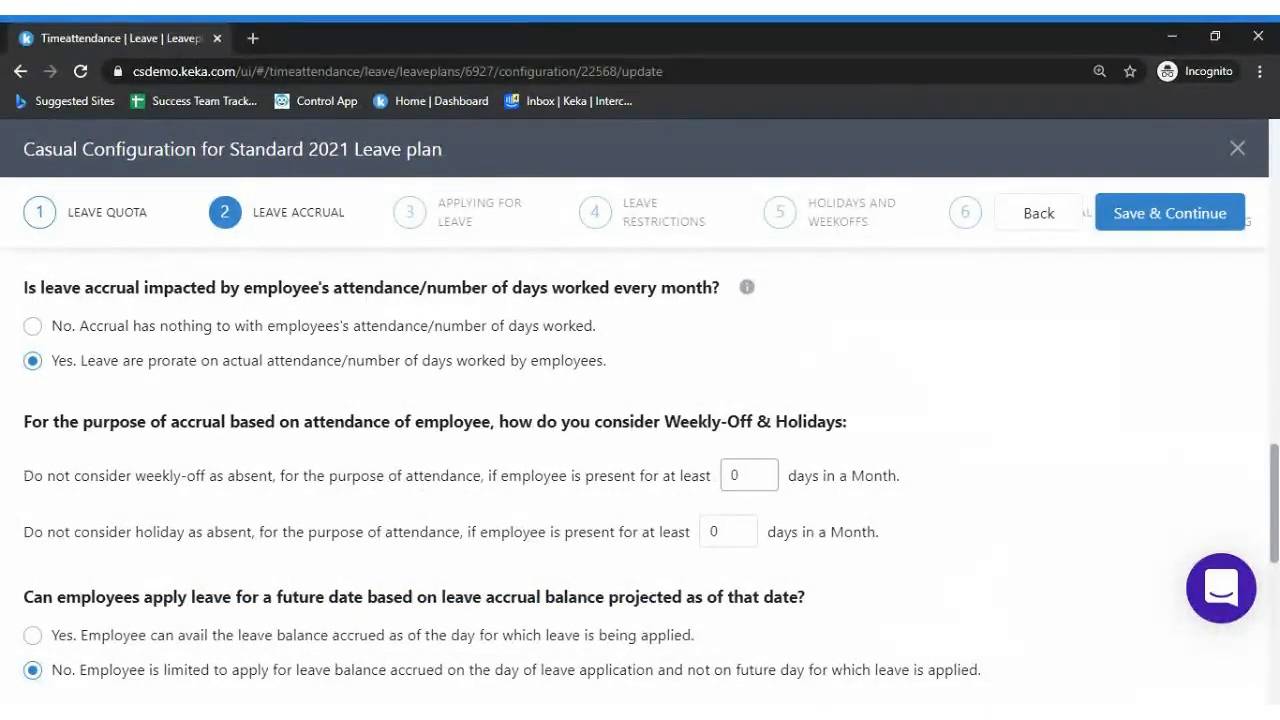
pyautogui.click(750, 475)
pyautogui.press('BackSpace')
pyautogui.write('2')
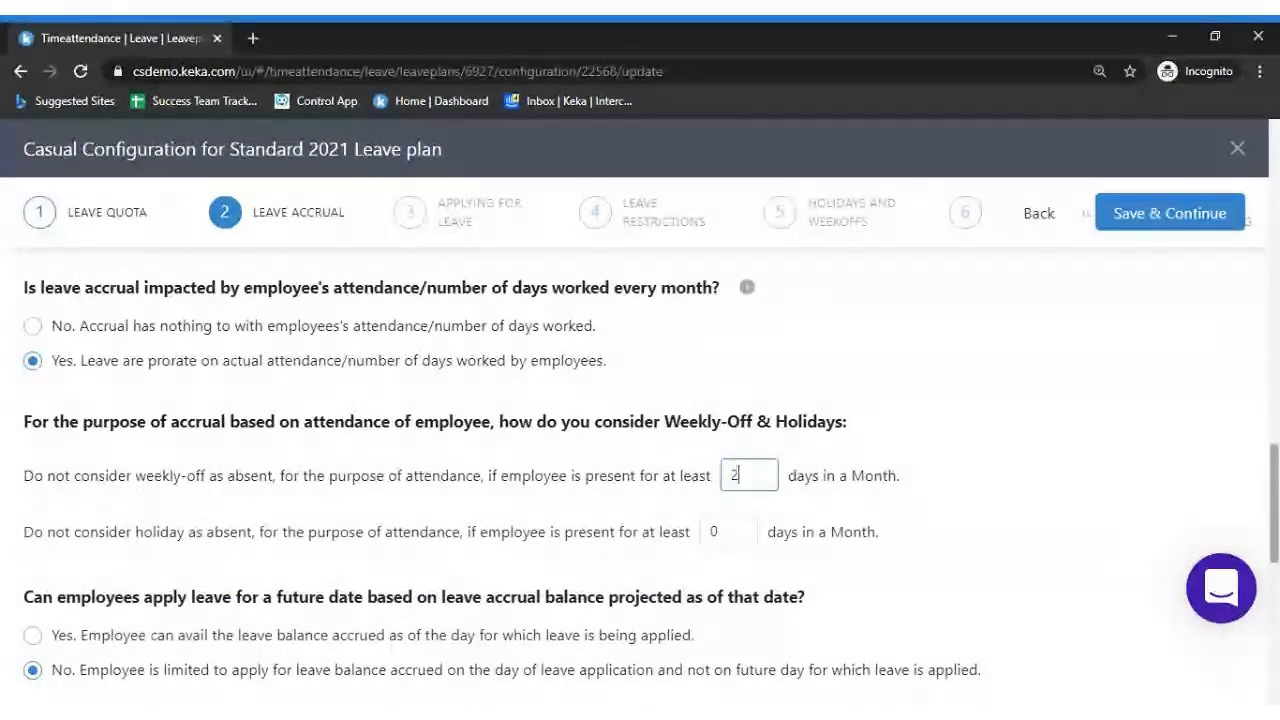
pyautogui.write('0')
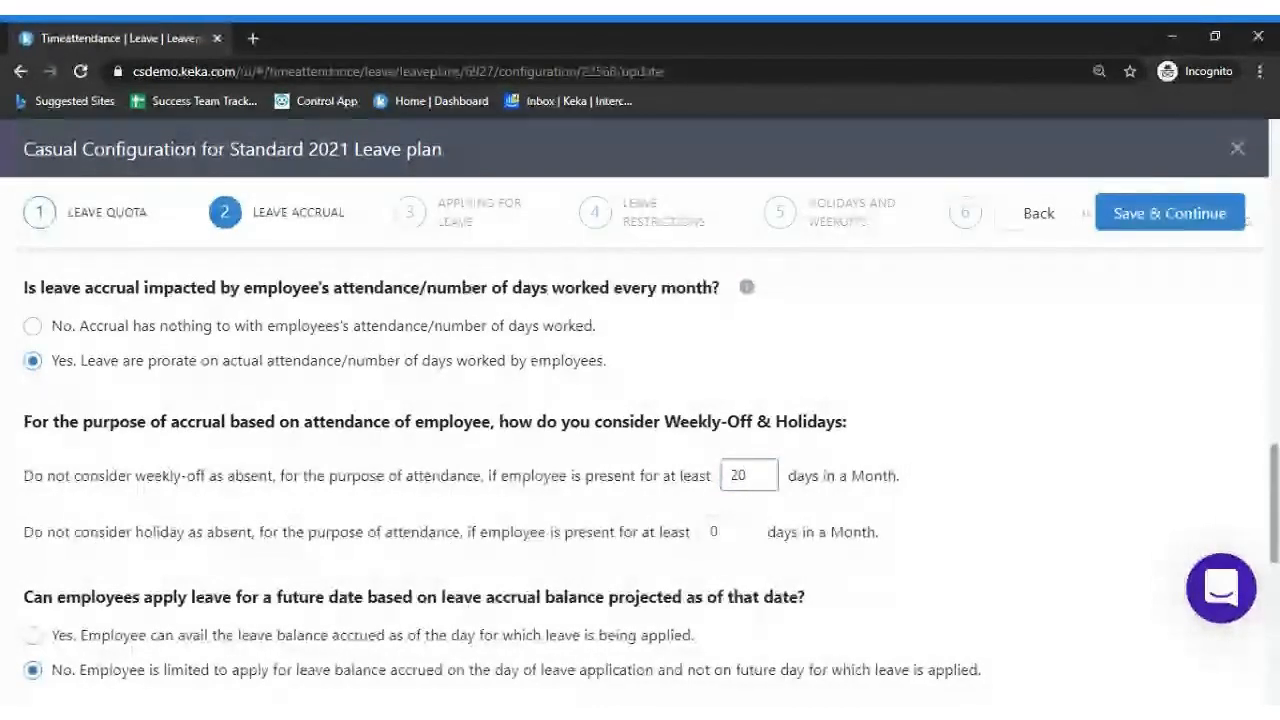
# Try 20 present days as the holiday threshold, and return accrual to having nothing to do with attendance
pyautogui.click(725, 532)
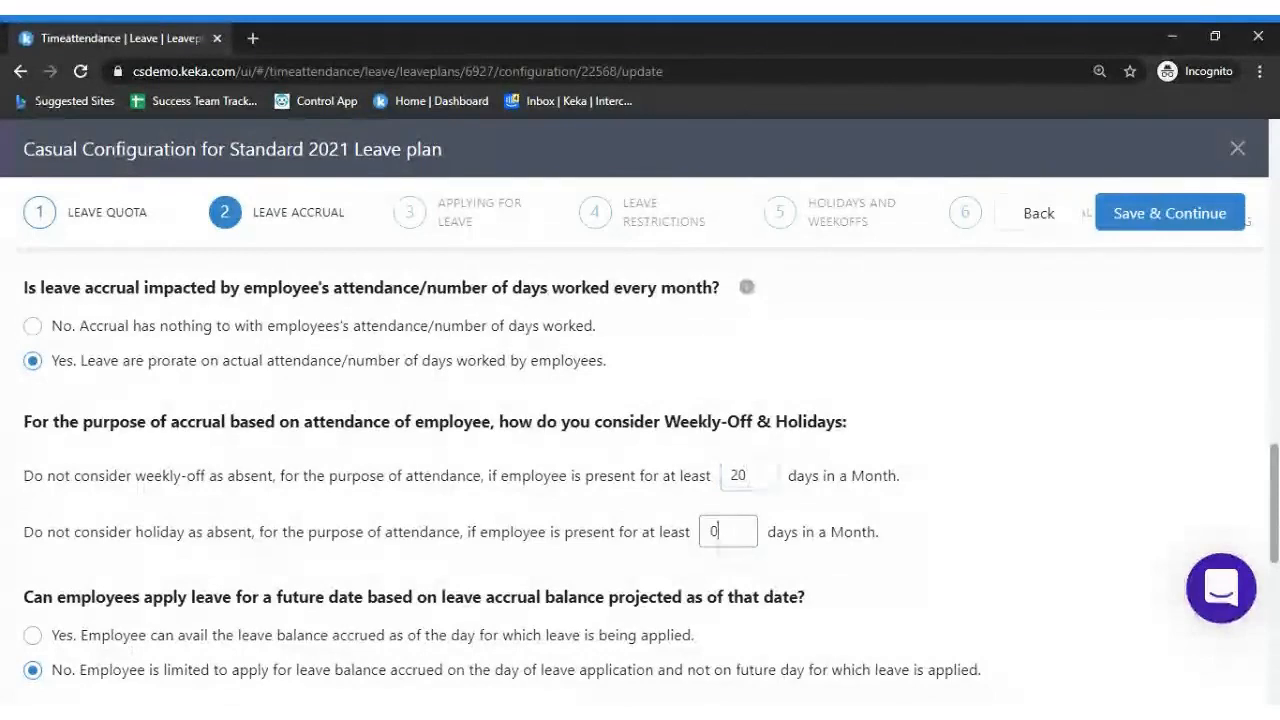
pyautogui.press('BackSpace')
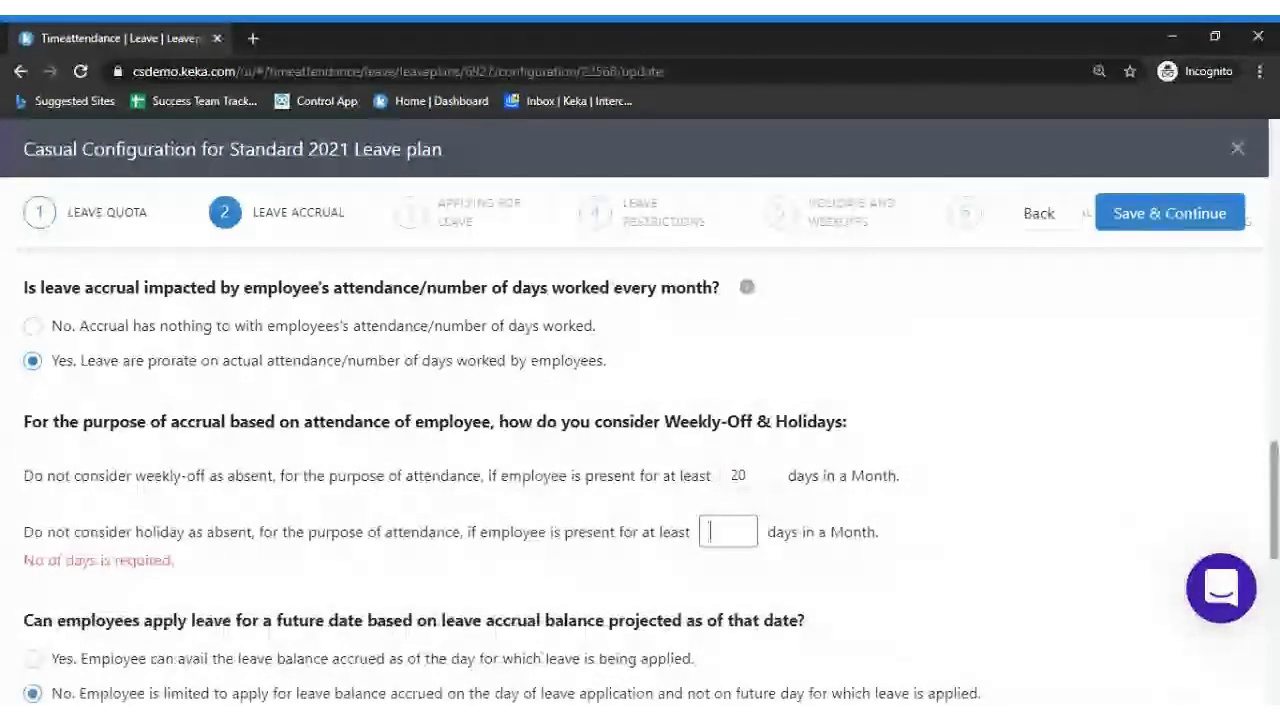
pyautogui.write('20')
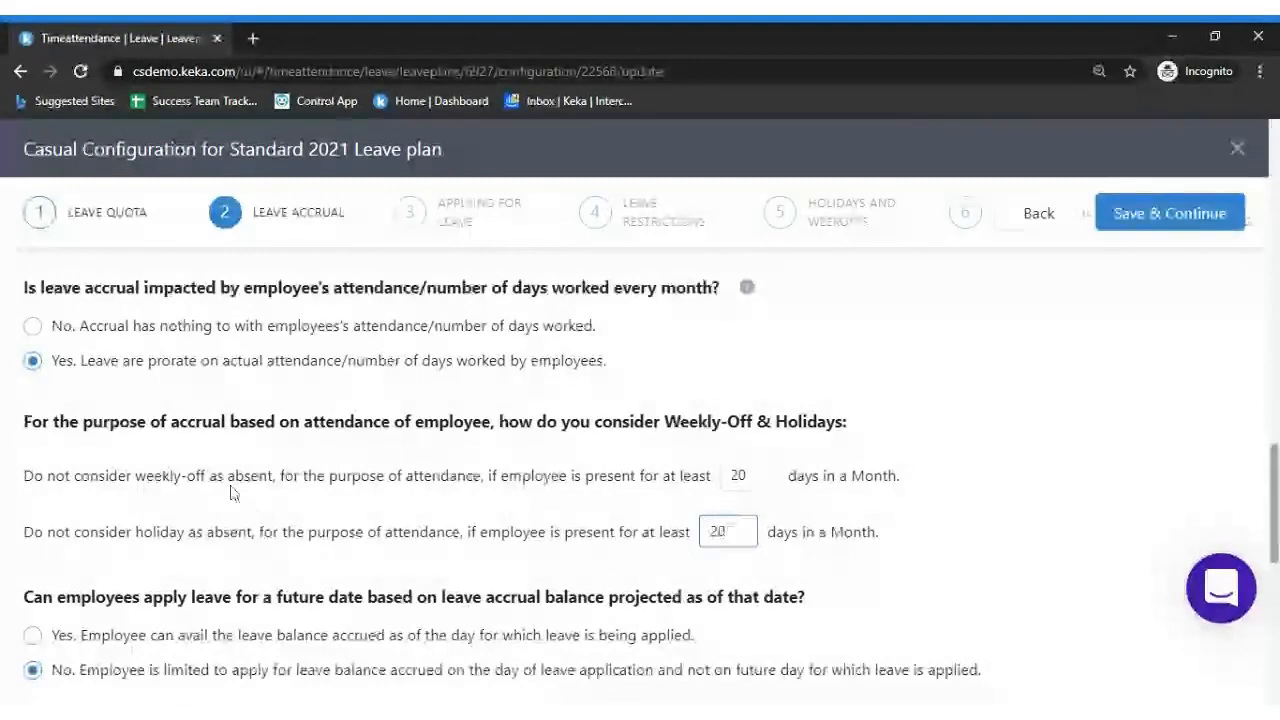
pyautogui.click(150, 328)
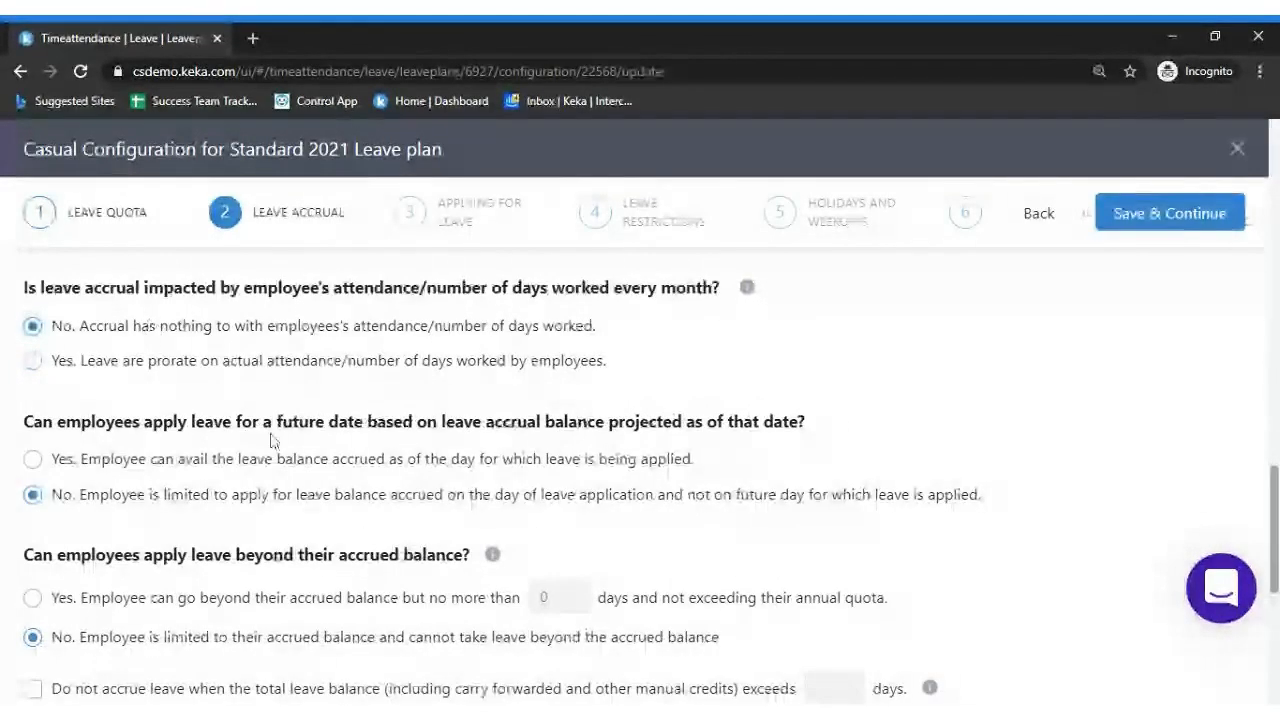
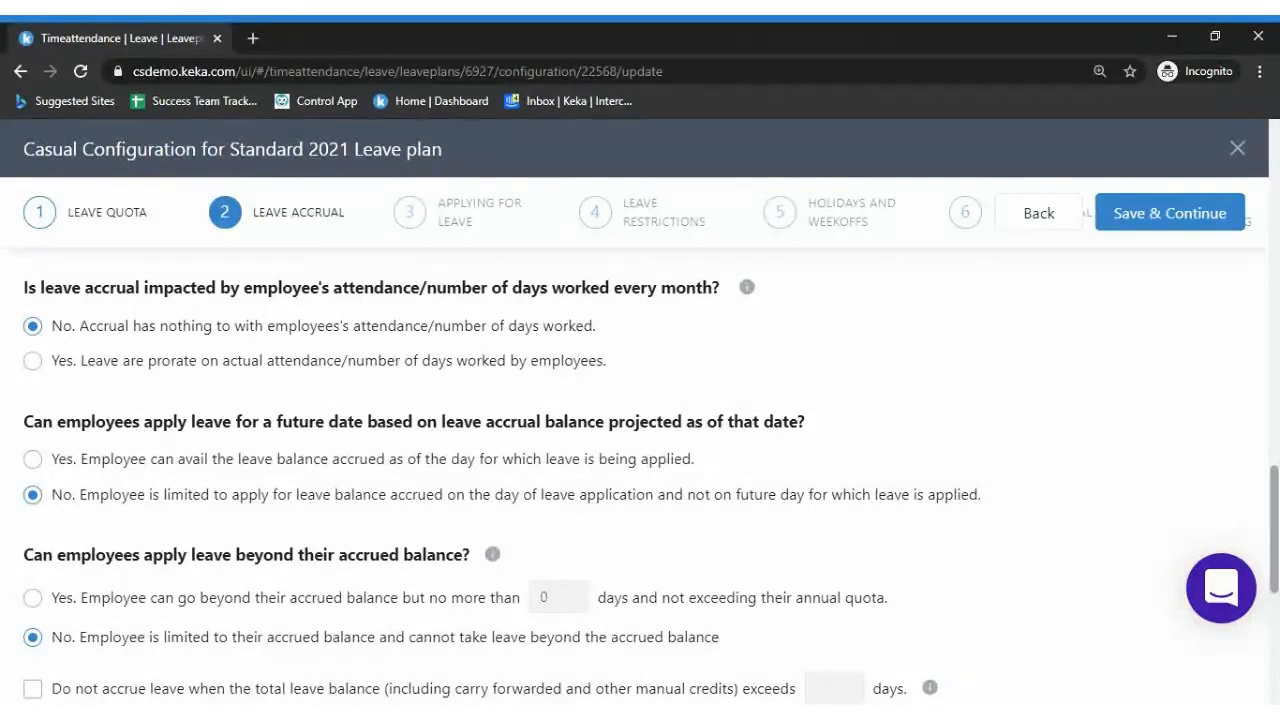
# Try stopping leave accrual when the total leave balance, including carry forwards and manual credits, exceeds 20 days
pyautogui.scroll(-3, 1090, 498)
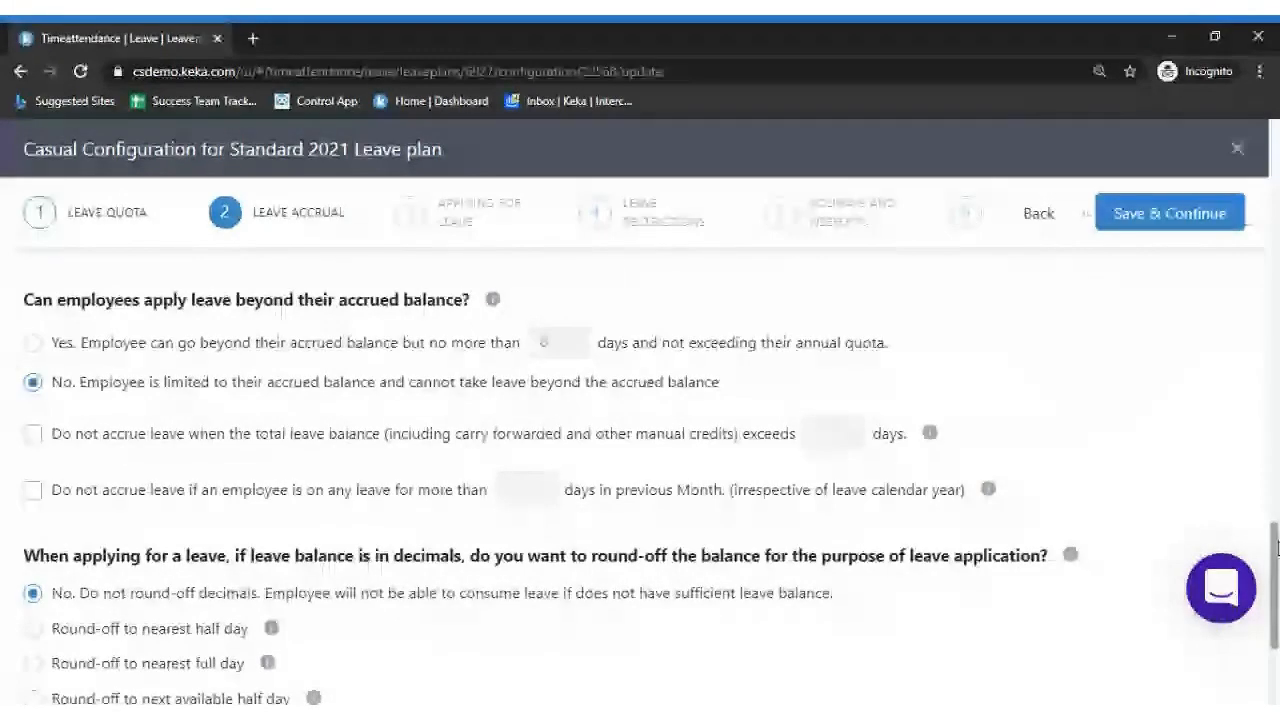
pyautogui.hotkey('ctrl', 'shift', 'i')
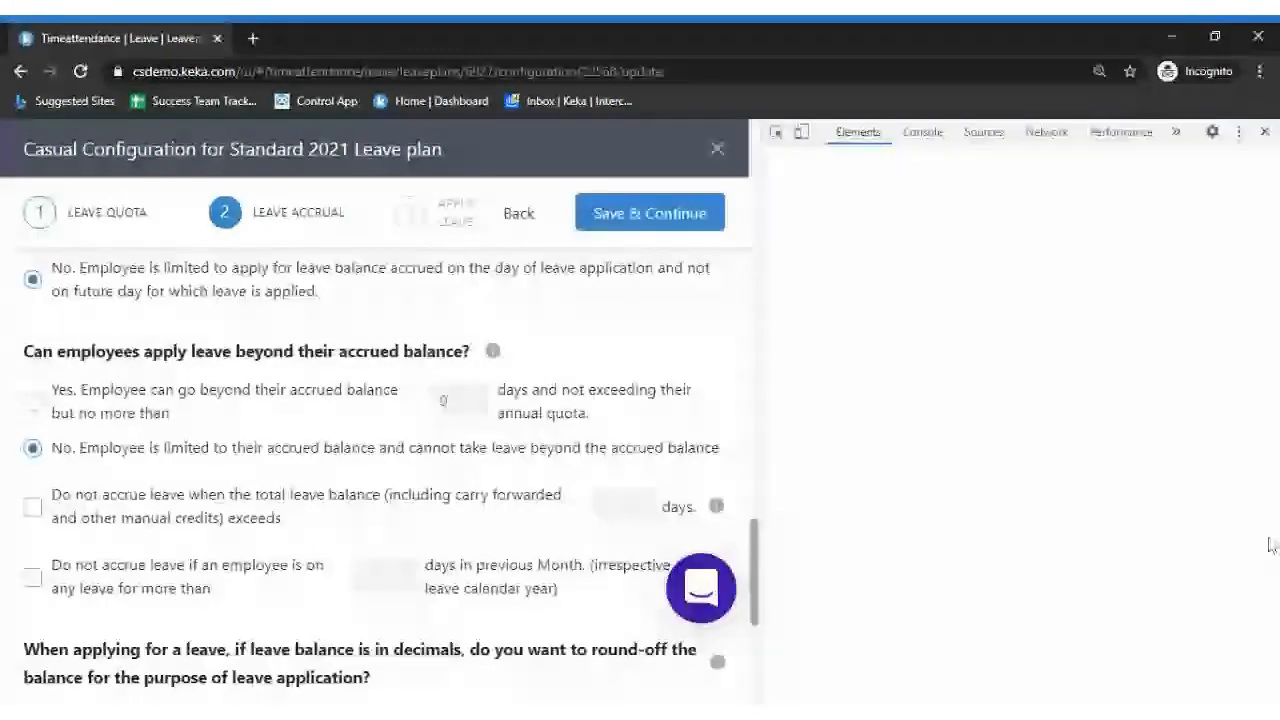
pyautogui.hotkey('ctrl', 'shift', 'i')
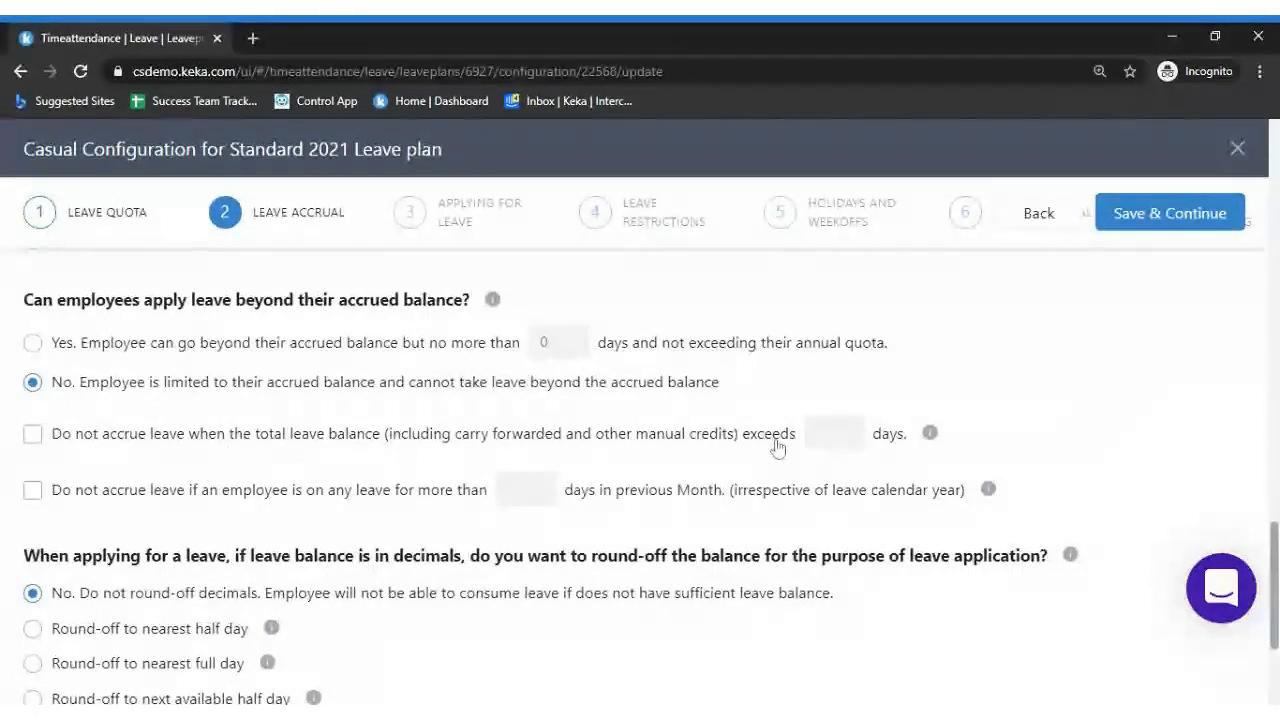
pyautogui.moveTo(930, 437)
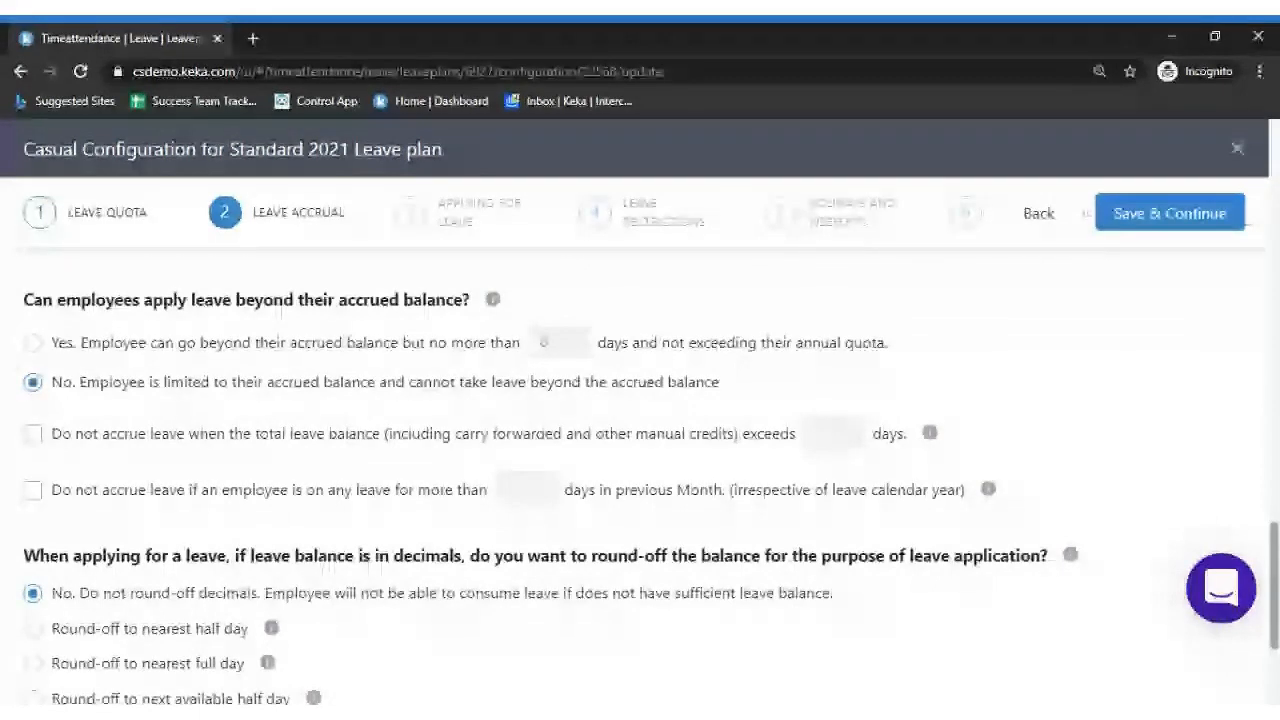
pyautogui.tripleClick(55, 452)
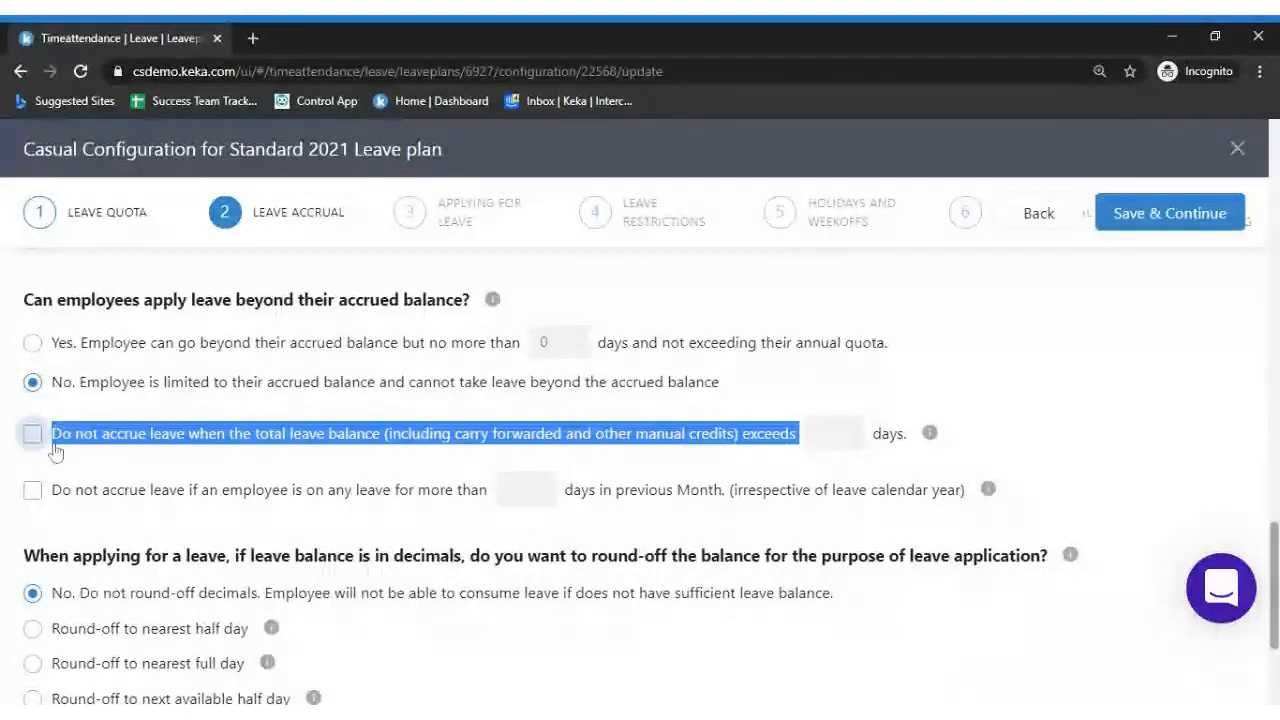
pyautogui.click(38, 437)
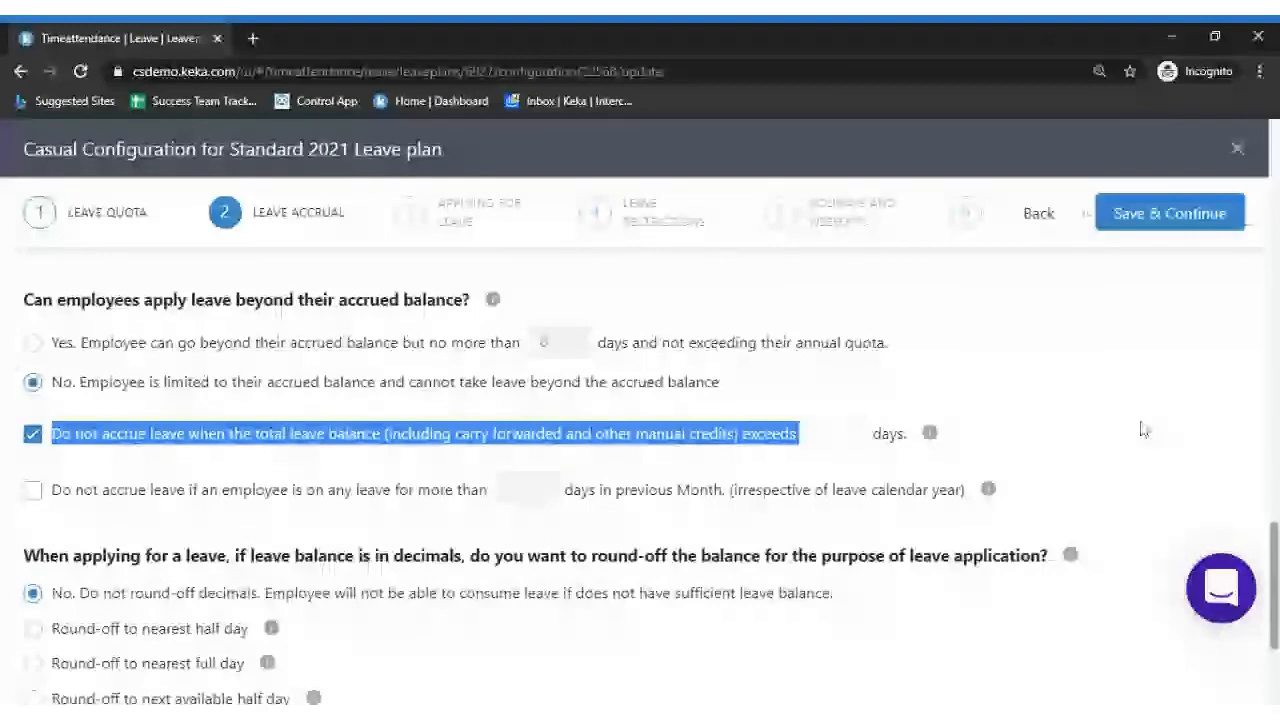
pyautogui.click(834, 433)
pyautogui.write('20')
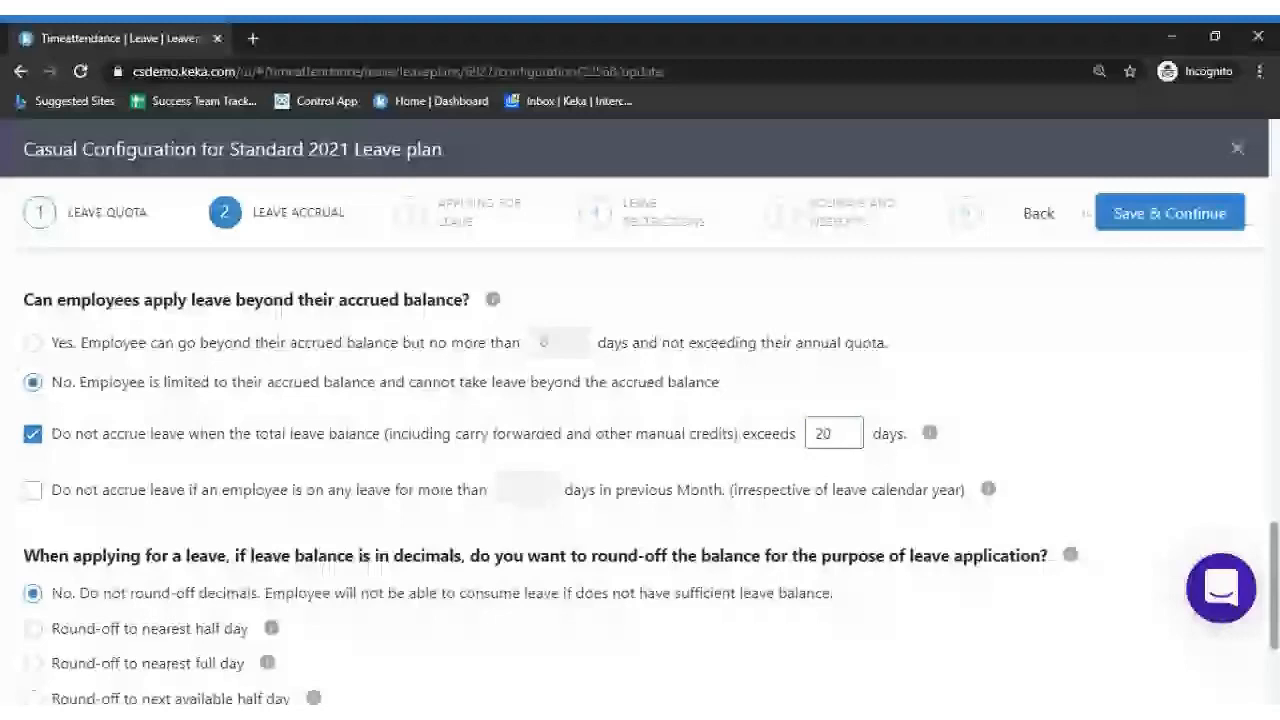
# Try 18 and 20 days as the total leave balance limit, and turn off the limit
pyautogui.doubleClick(823, 434)
pyautogui.press('BackSpace')
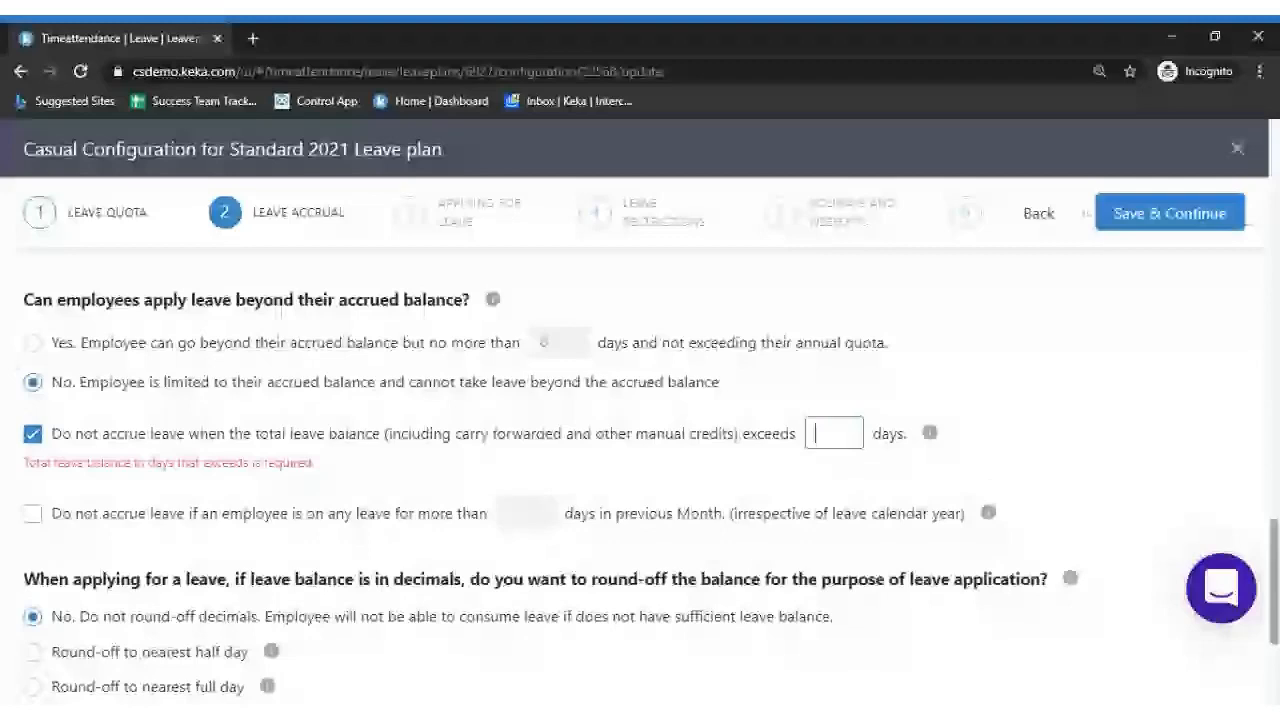
pyautogui.write('18')
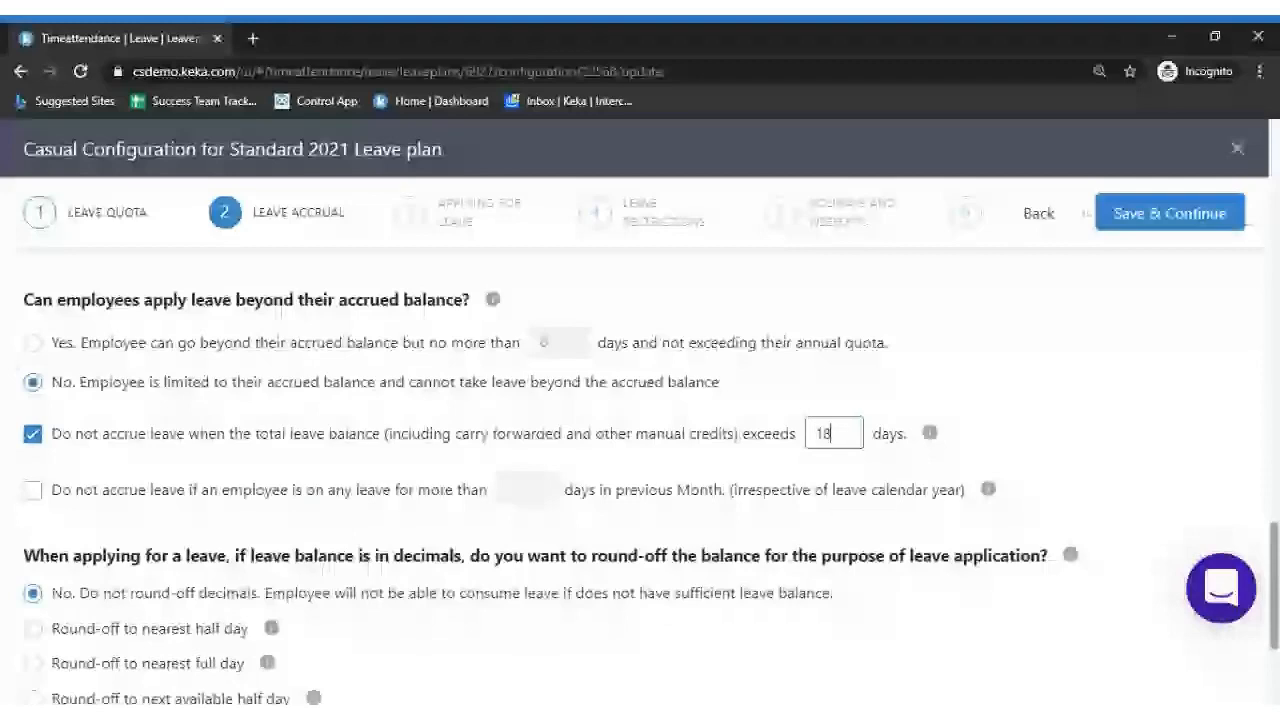
pyautogui.press('BackSpace')
pyautogui.press('BackSpace')
pyautogui.write('20')
pyautogui.press('BackSpace')
pyautogui.press('BackSpace')
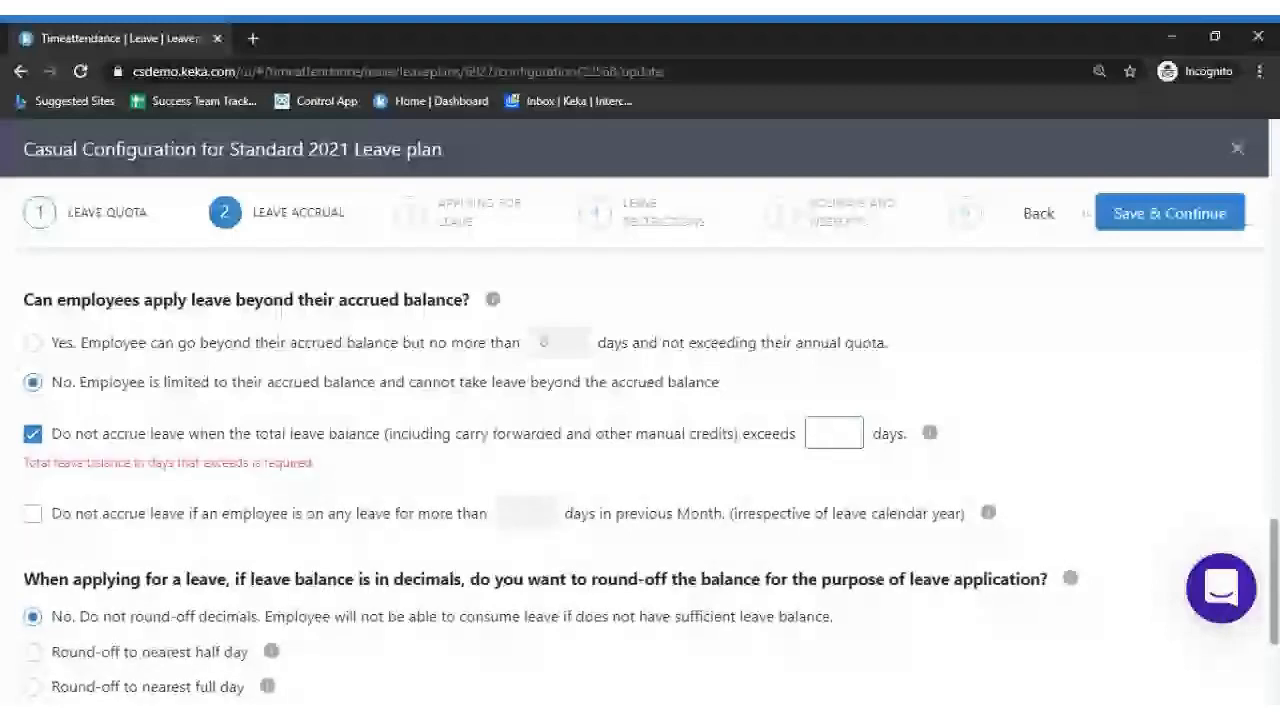
pyautogui.click(34, 436)
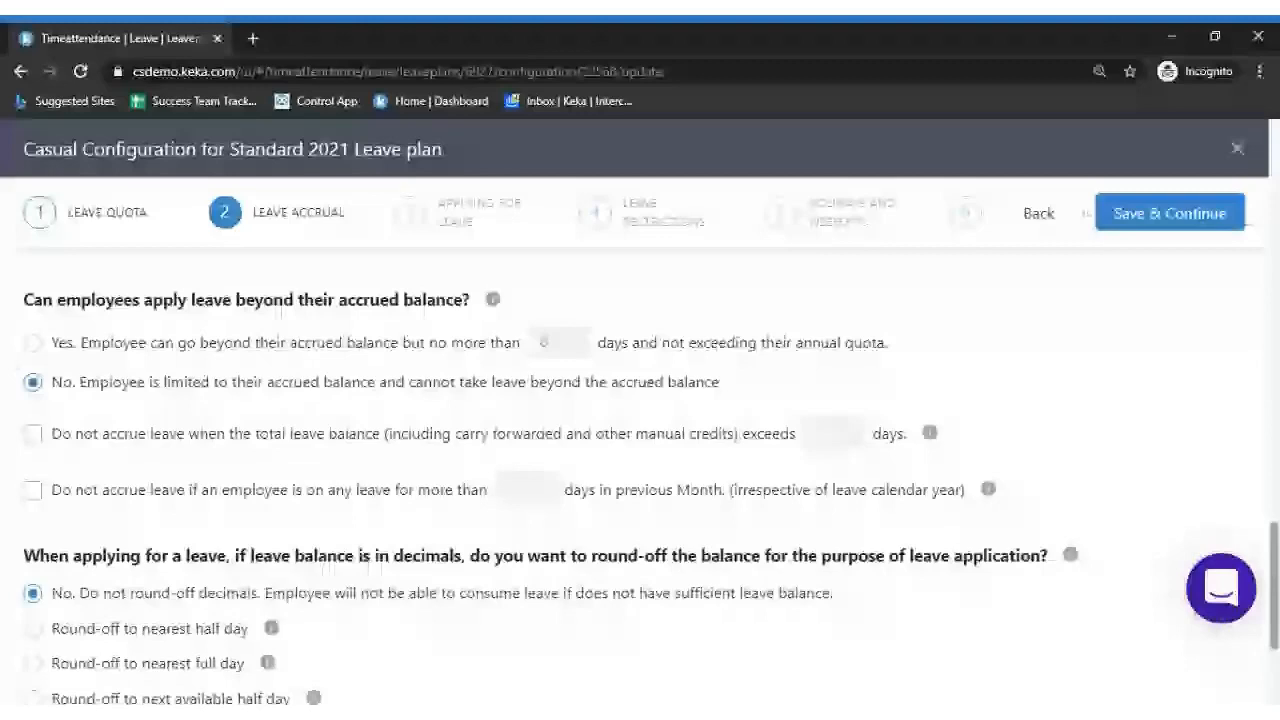
# Try stopping accrual for employees on leave more than 22 days in the previous month, and turn off the rule
pyautogui.click(33, 489)
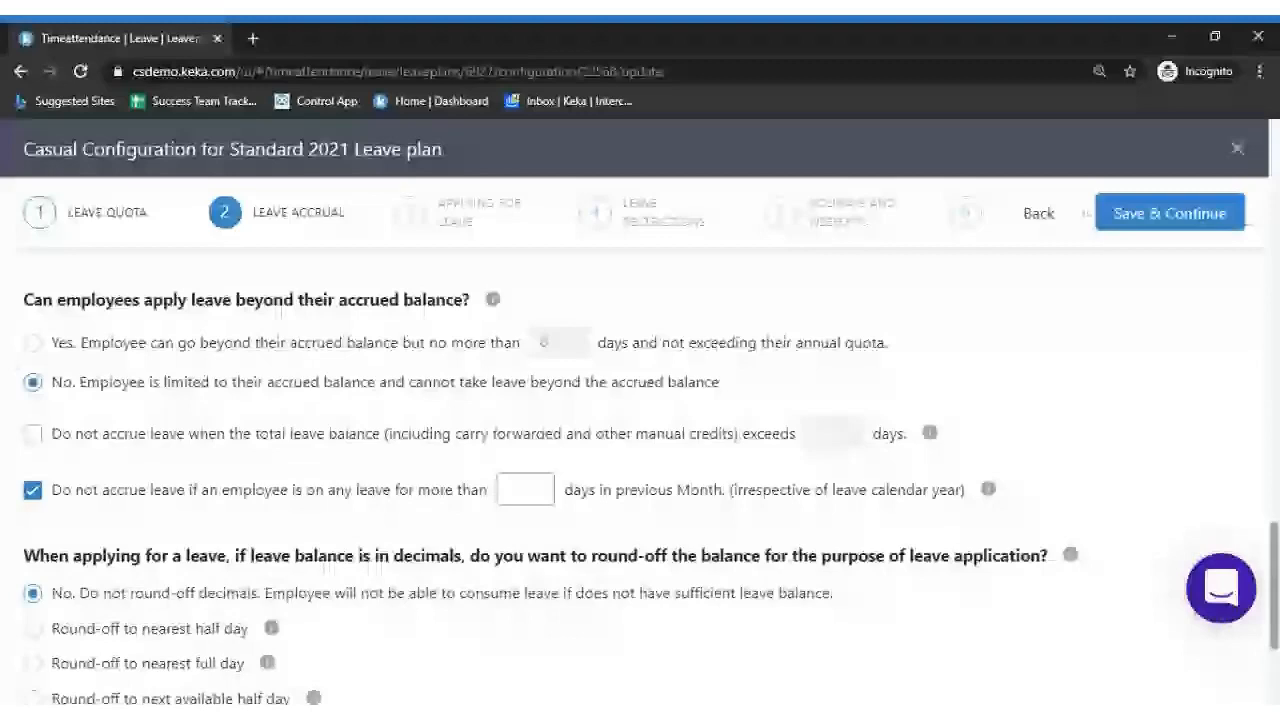
pyautogui.write('22')
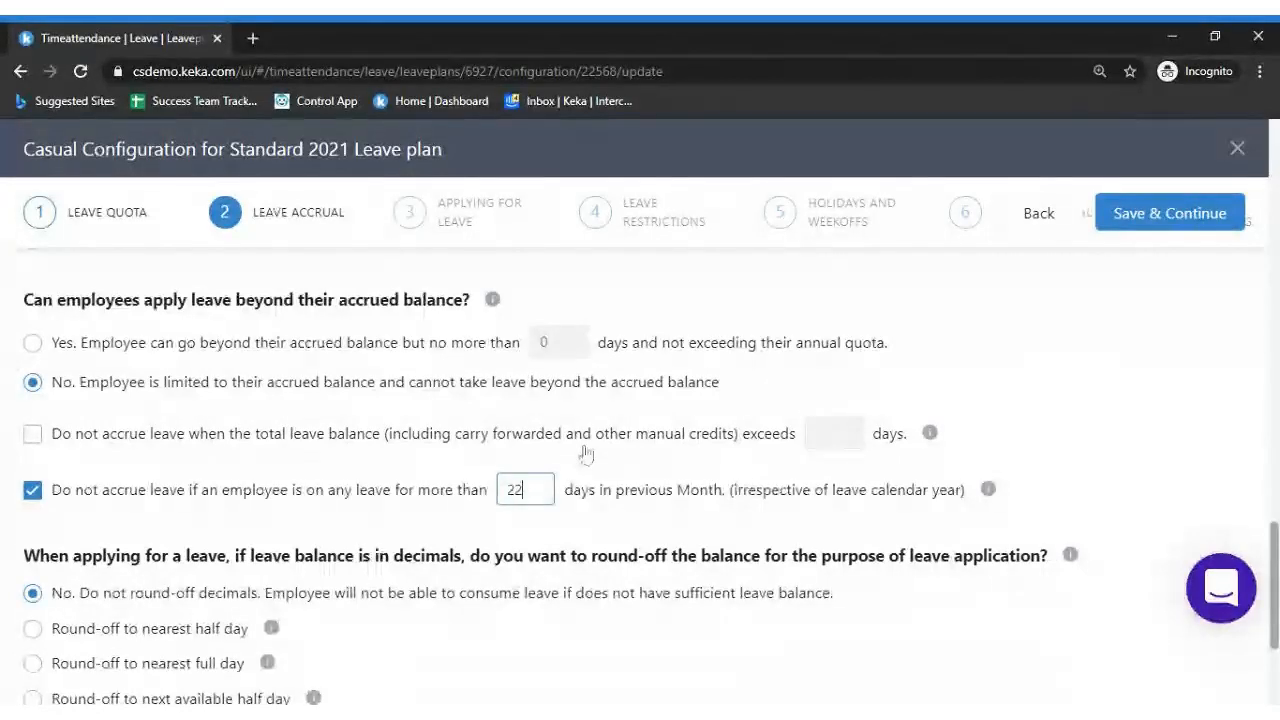
pyautogui.click(31, 490)
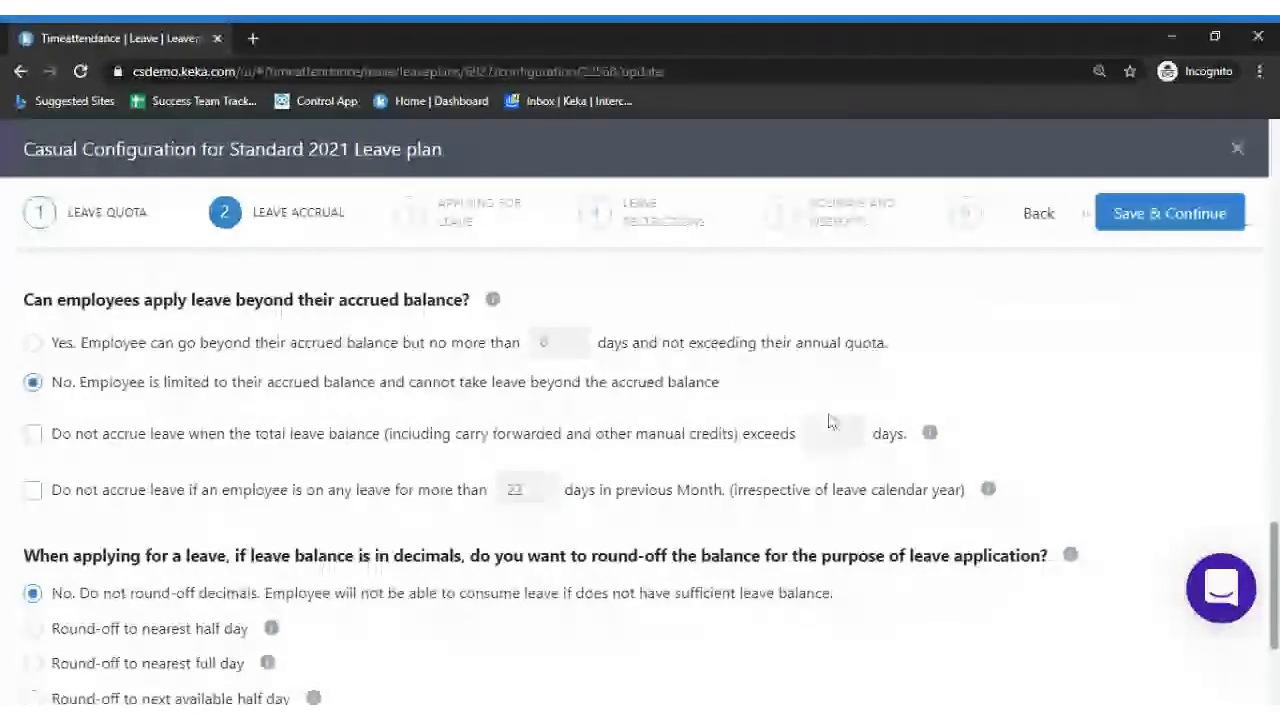
# Round off decimal leave balances to the nearest half day for leave applications
pyautogui.scroll(-2, 829, 423)
pyautogui.scroll(-1, 690, 483)
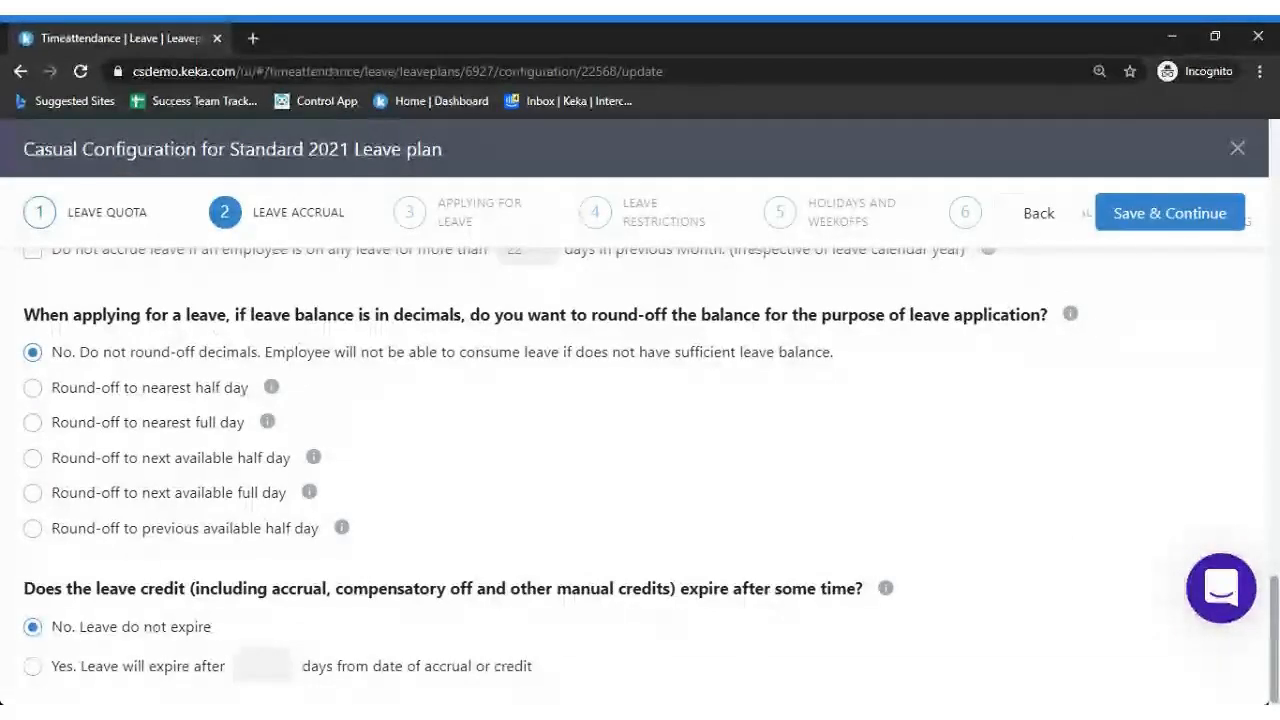
pyautogui.moveTo(1085, 313)
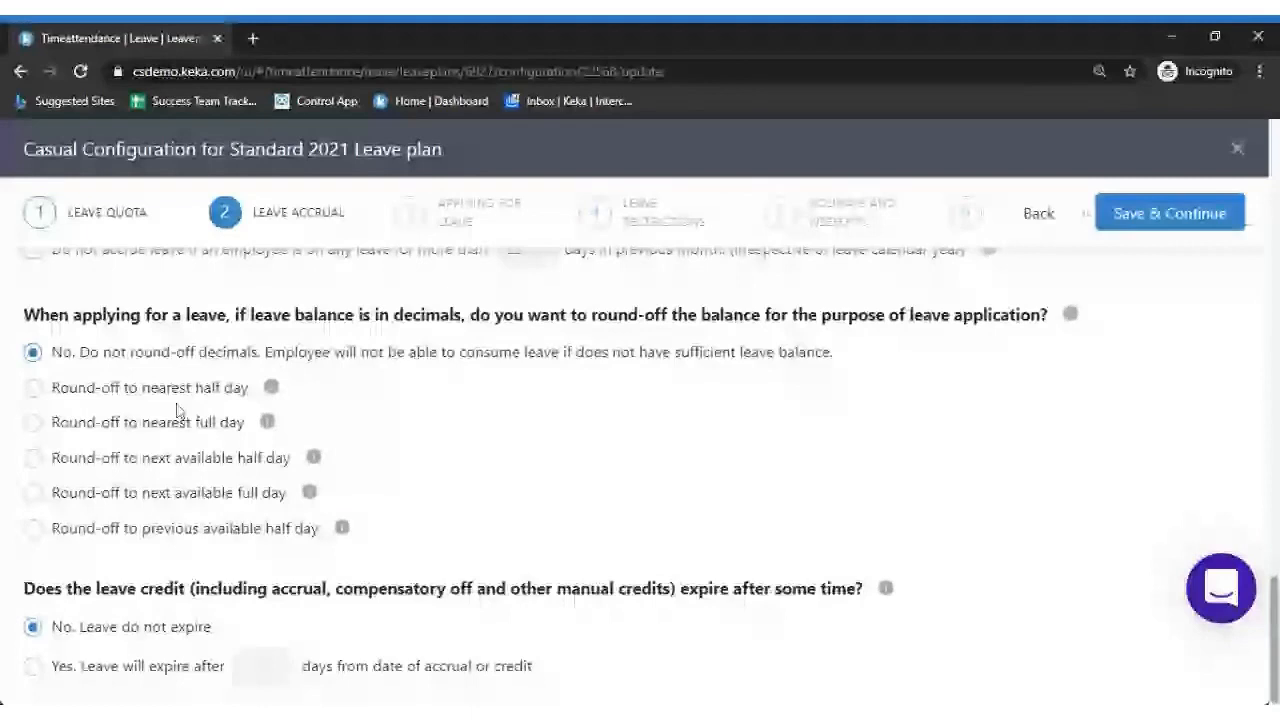
pyautogui.click(90, 388)
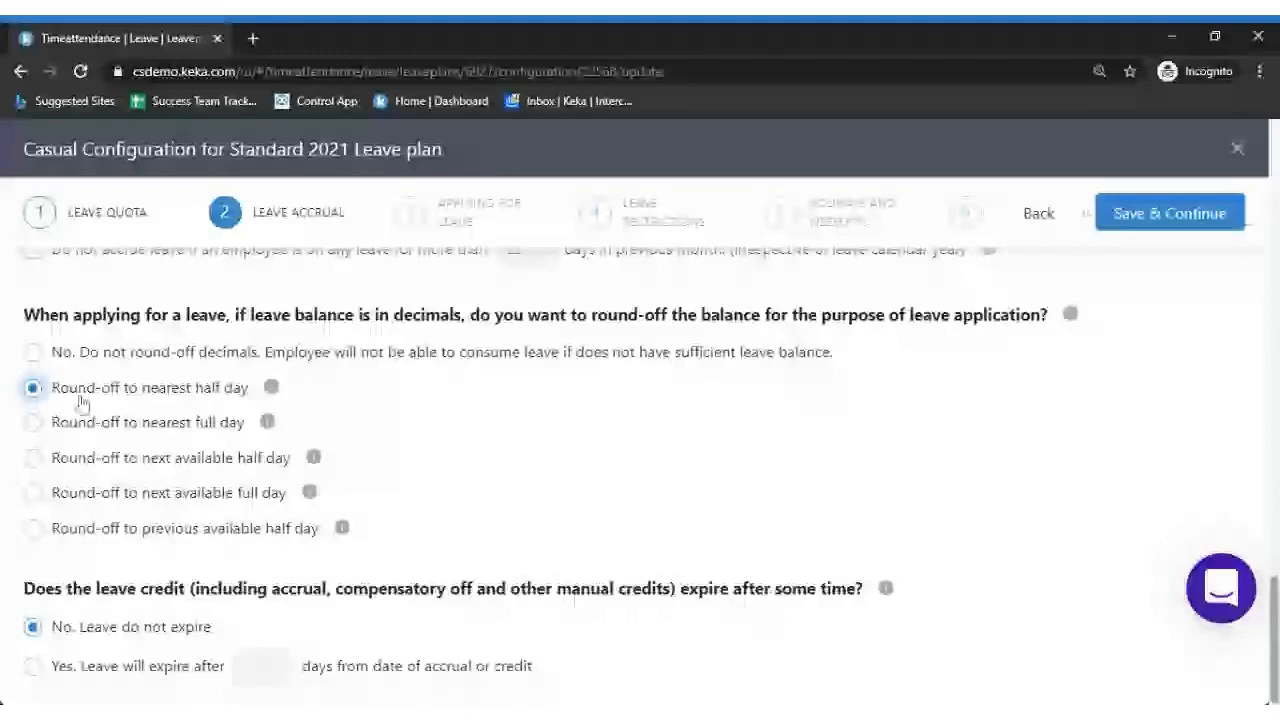
pyautogui.moveTo(265, 397)
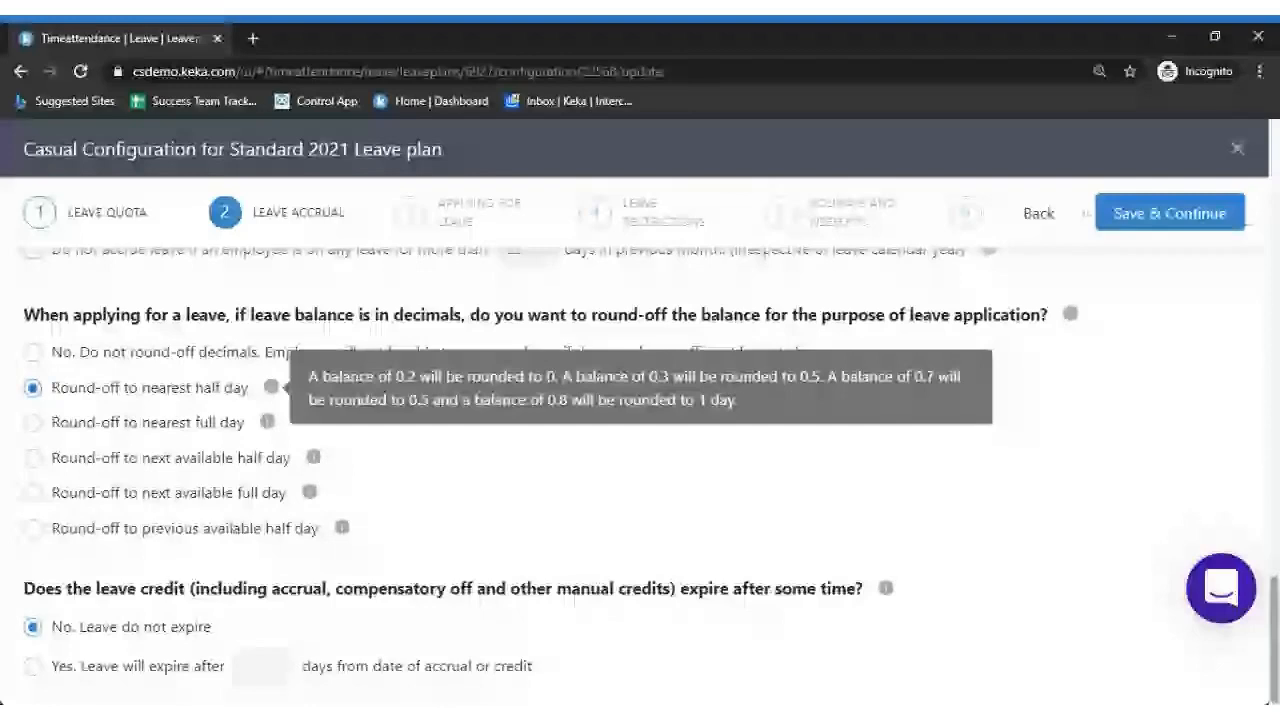
pyautogui.moveTo(267, 424)
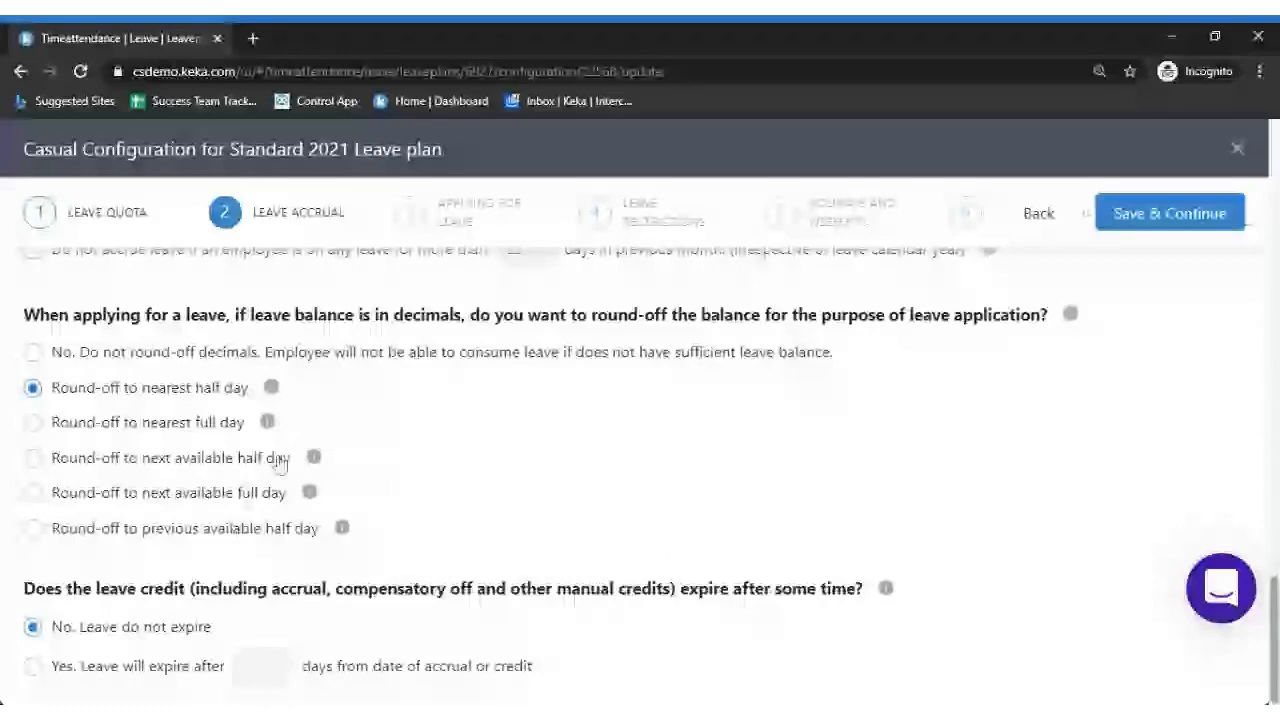
pyautogui.moveTo(315, 463)
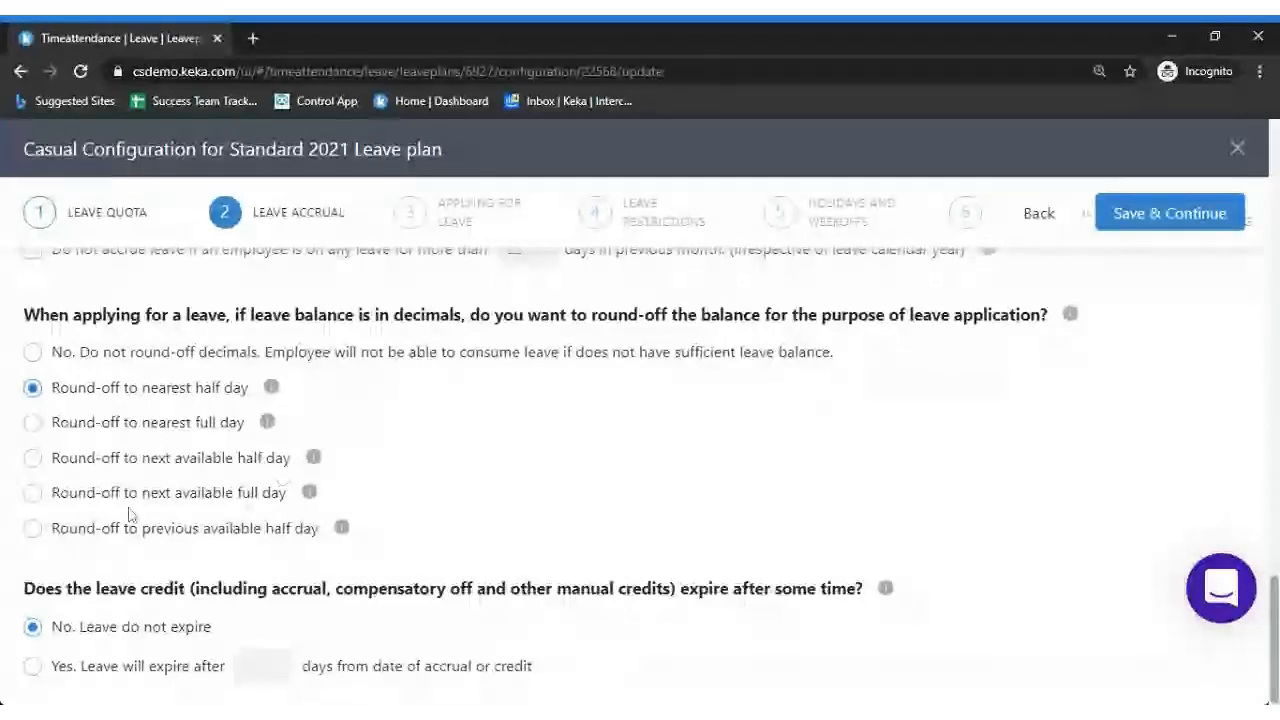
pyautogui.moveTo(309, 492)
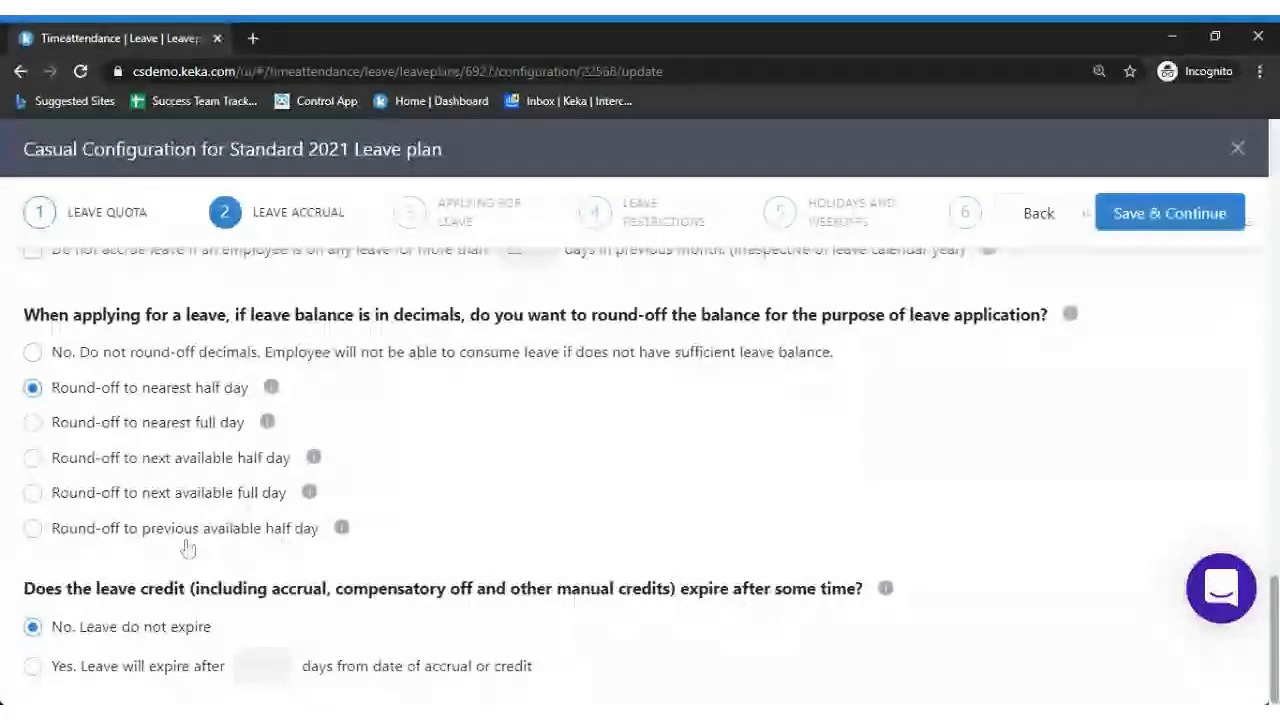
pyautogui.moveTo(341, 528)
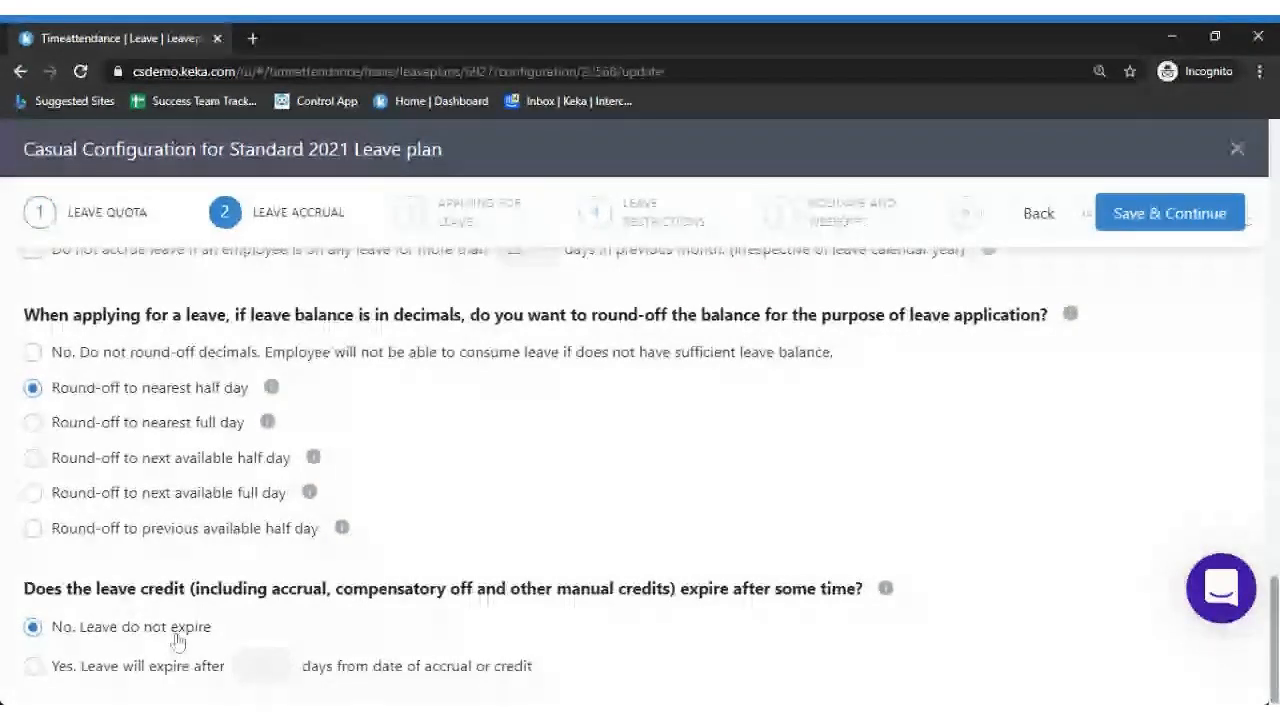
# Make leave credits expire 90 days from the date of accrual or credit and save the leave accrual settings
pyautogui.click(106, 666)
pyautogui.click(246, 666)
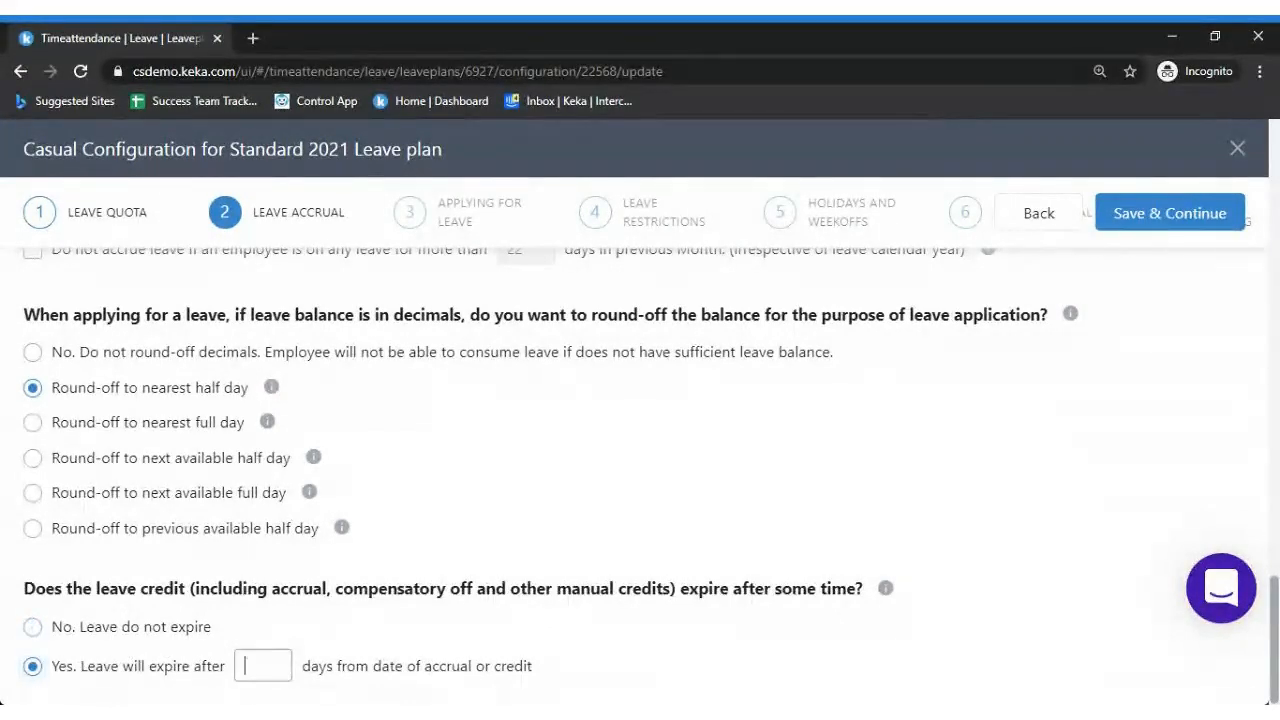
pyautogui.write('90')
pyautogui.click(776, 581)
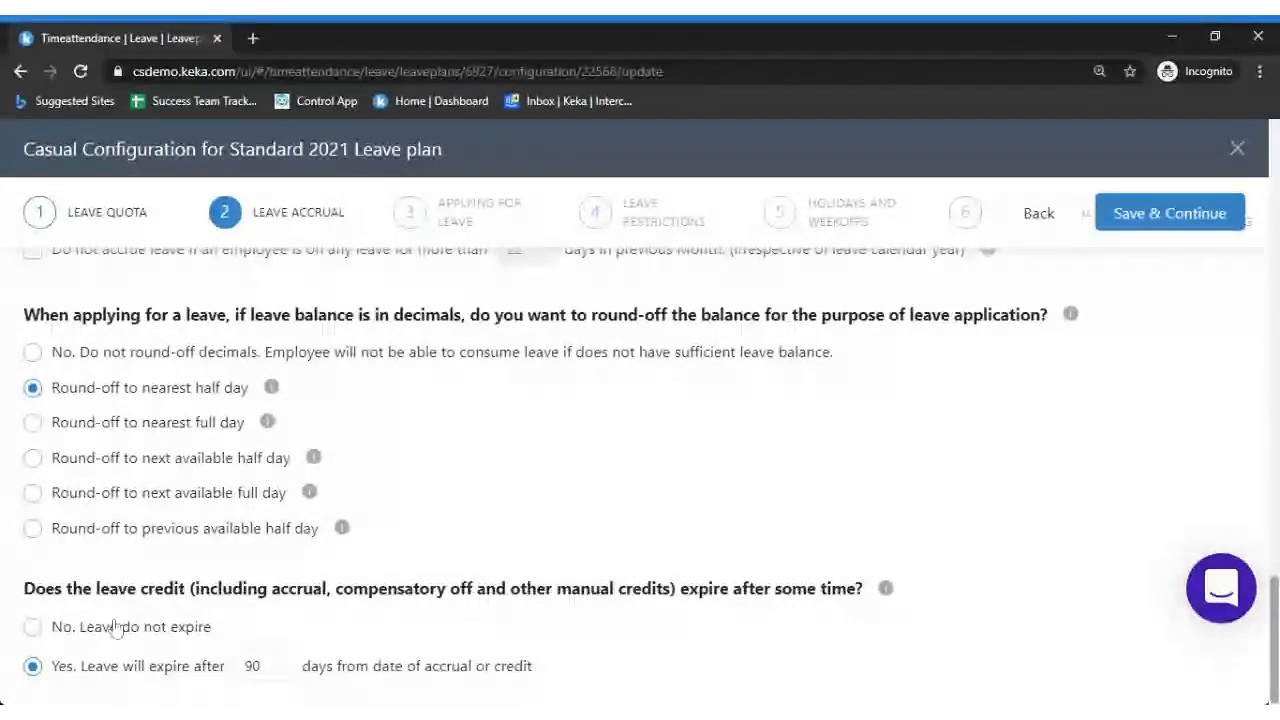
pyautogui.click(1198, 225)
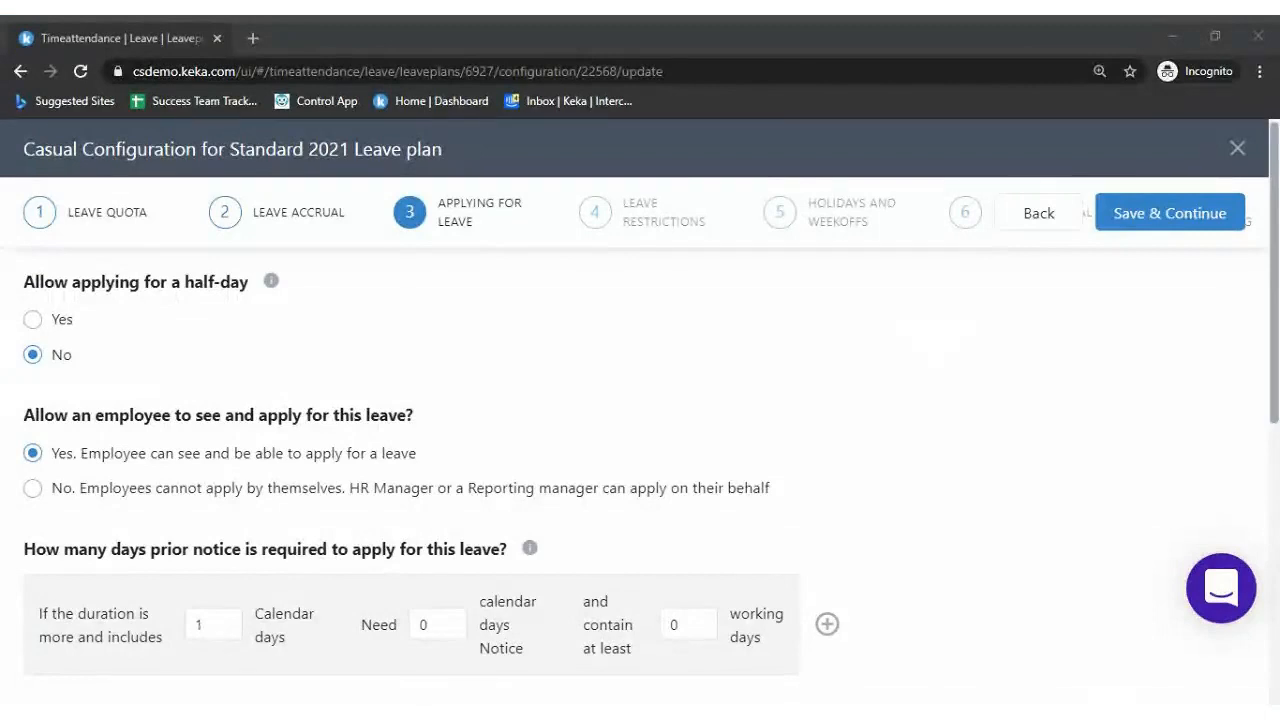
# Reopen the leave accrual settings and review the round-off options for decimal balances, leaving the nearest half day option selected
pyautogui.click(554, 464)
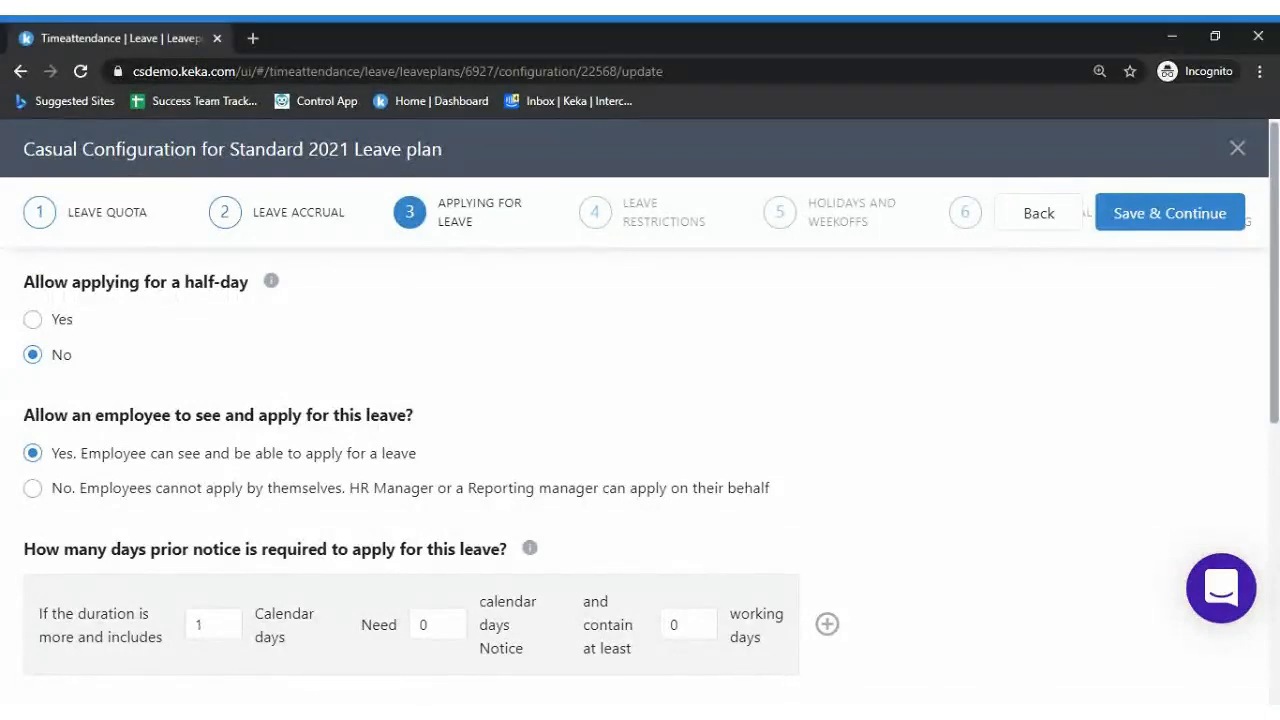
pyautogui.click(224, 222)
pyautogui.scroll(-20, 1276, 278)
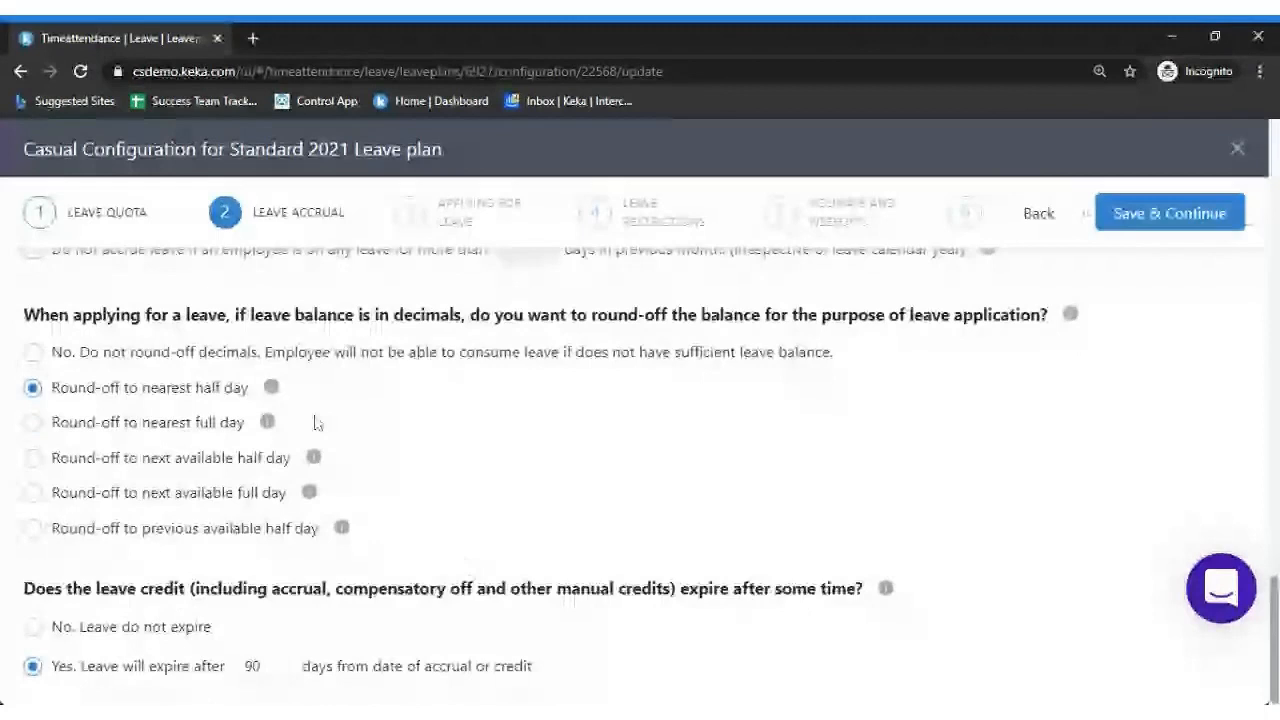
pyautogui.click(89, 354)
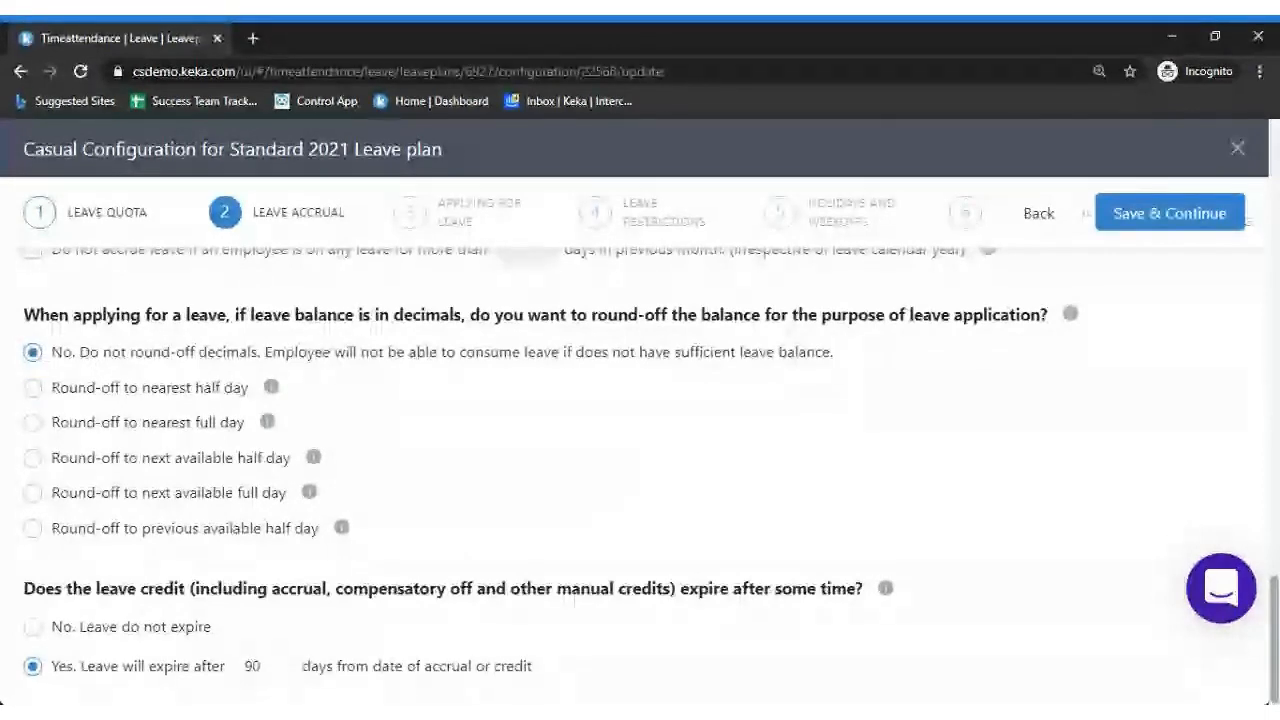
pyautogui.click(92, 389)
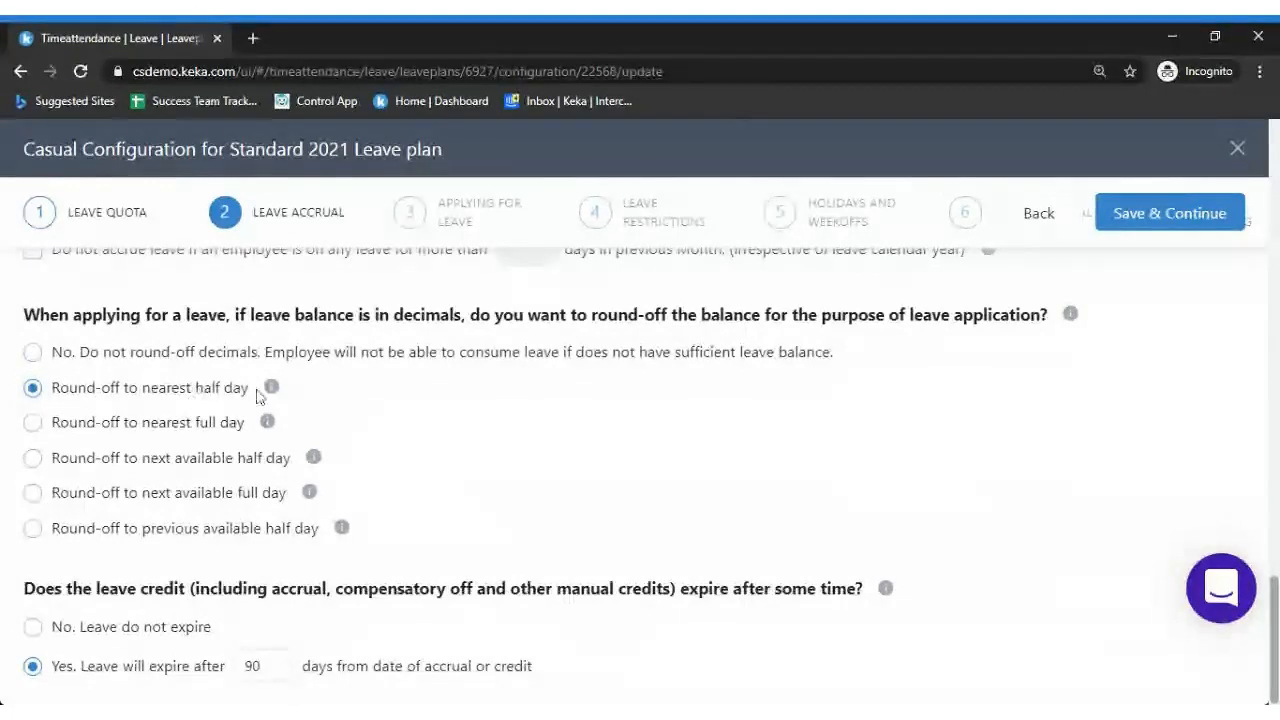
pyautogui.moveTo(271, 391)
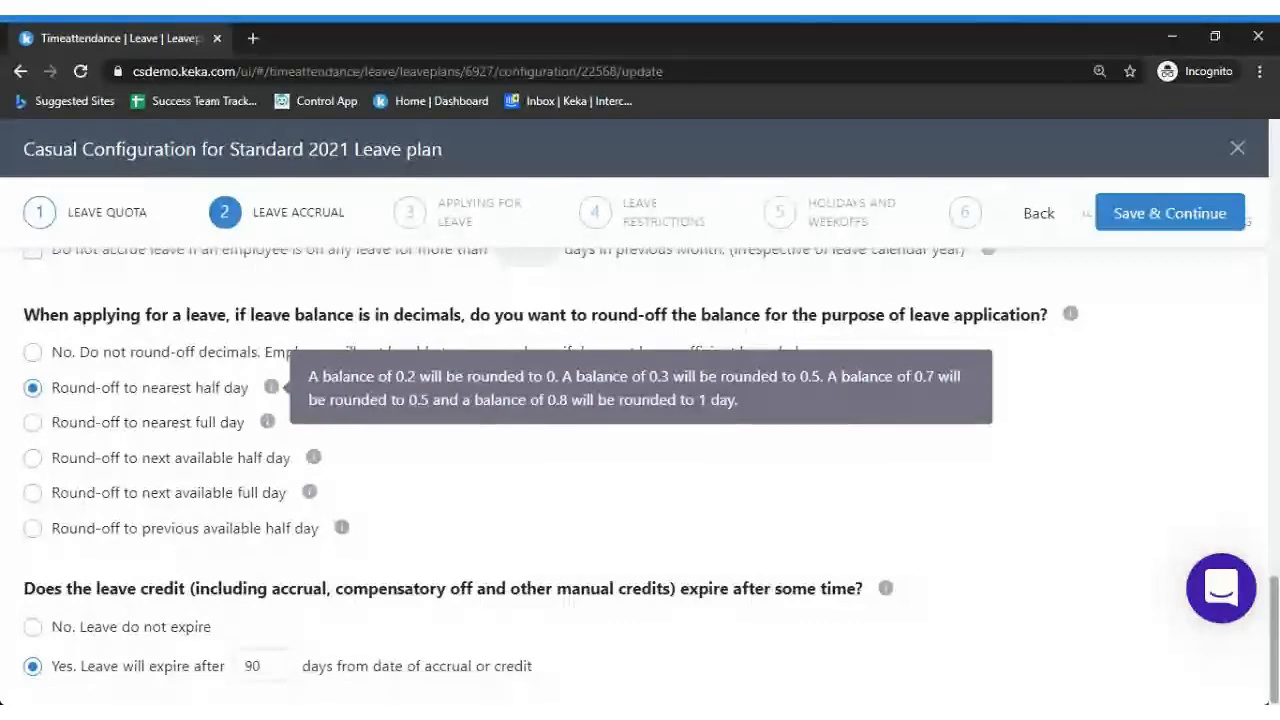
pyautogui.moveTo(267, 422)
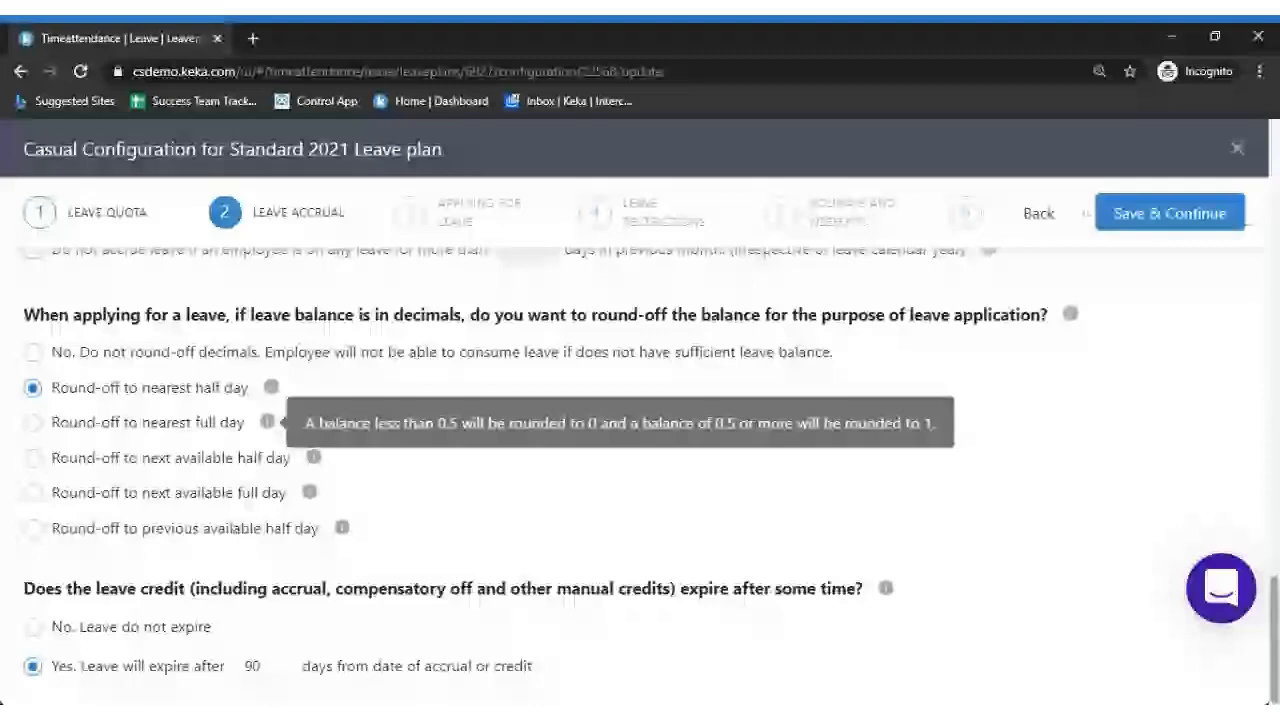
pyautogui.moveTo(314, 462)
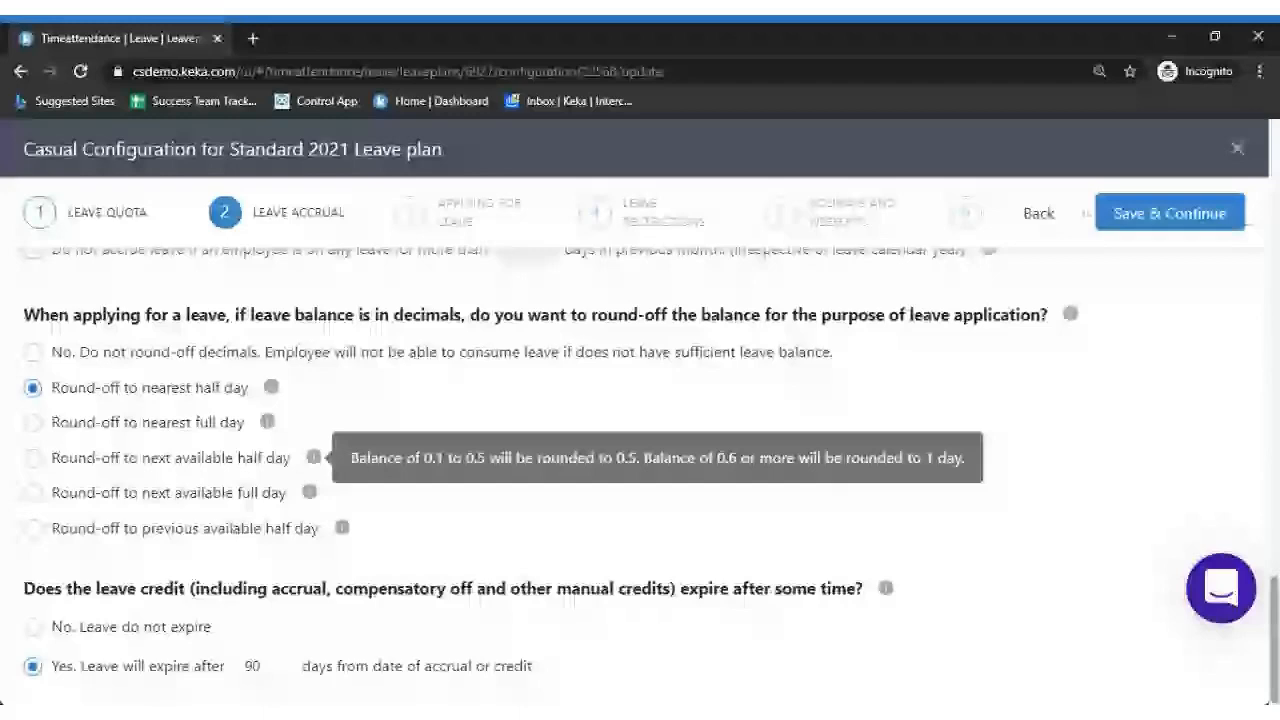
pyautogui.moveTo(309, 492)
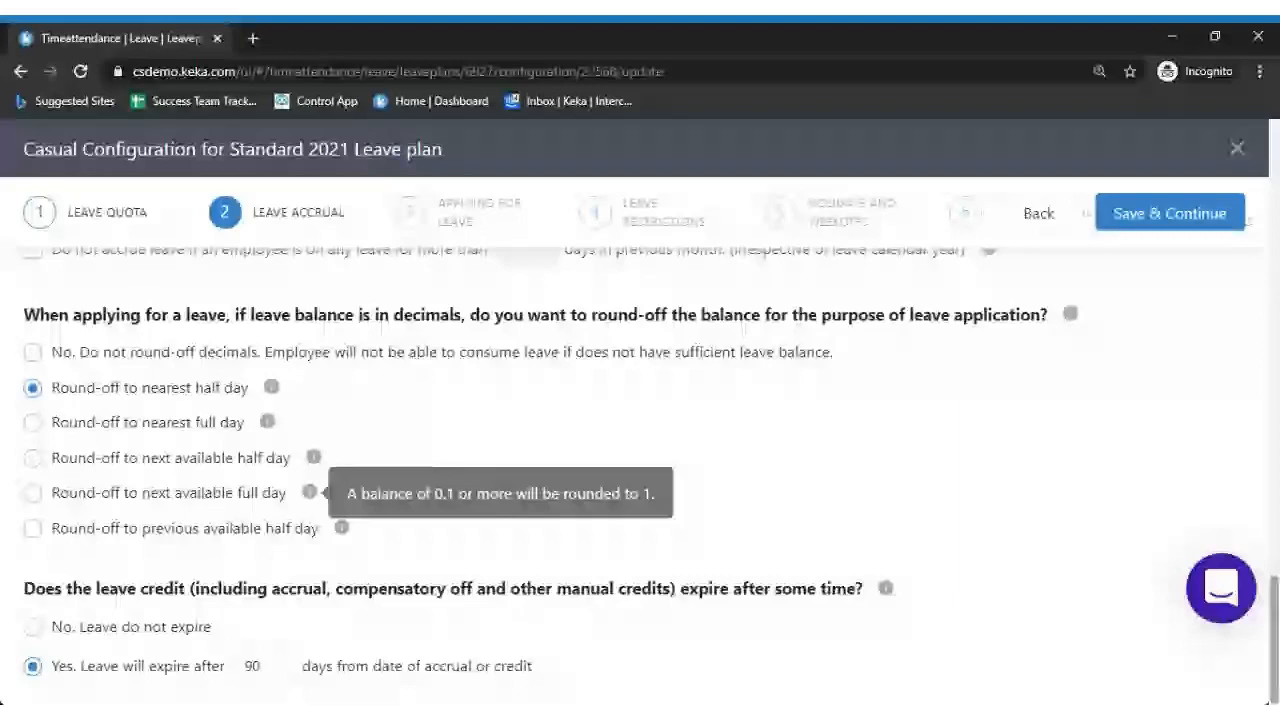
pyautogui.moveTo(343, 533)
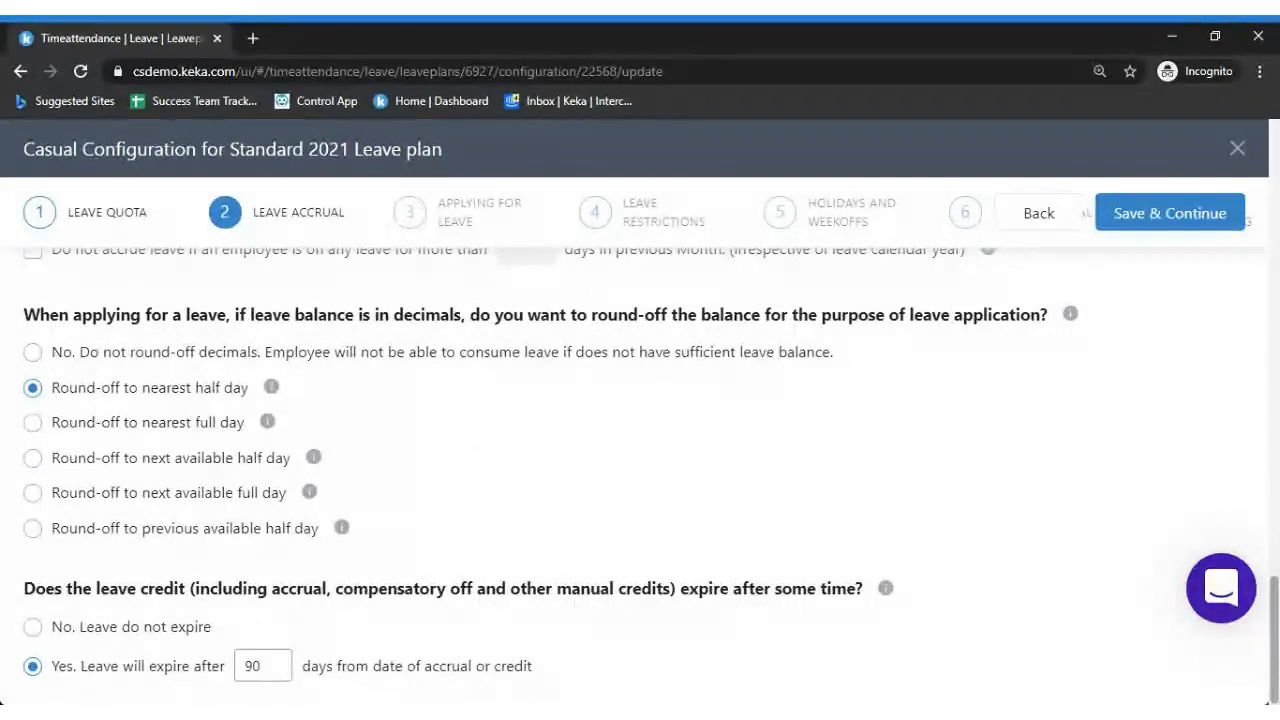
# Re-enter 90 days as the leave credit expiry period and save the leave accrual settings again
pyautogui.click(262, 665)
pyautogui.press('BackSpace')
pyautogui.press('BackSpace')
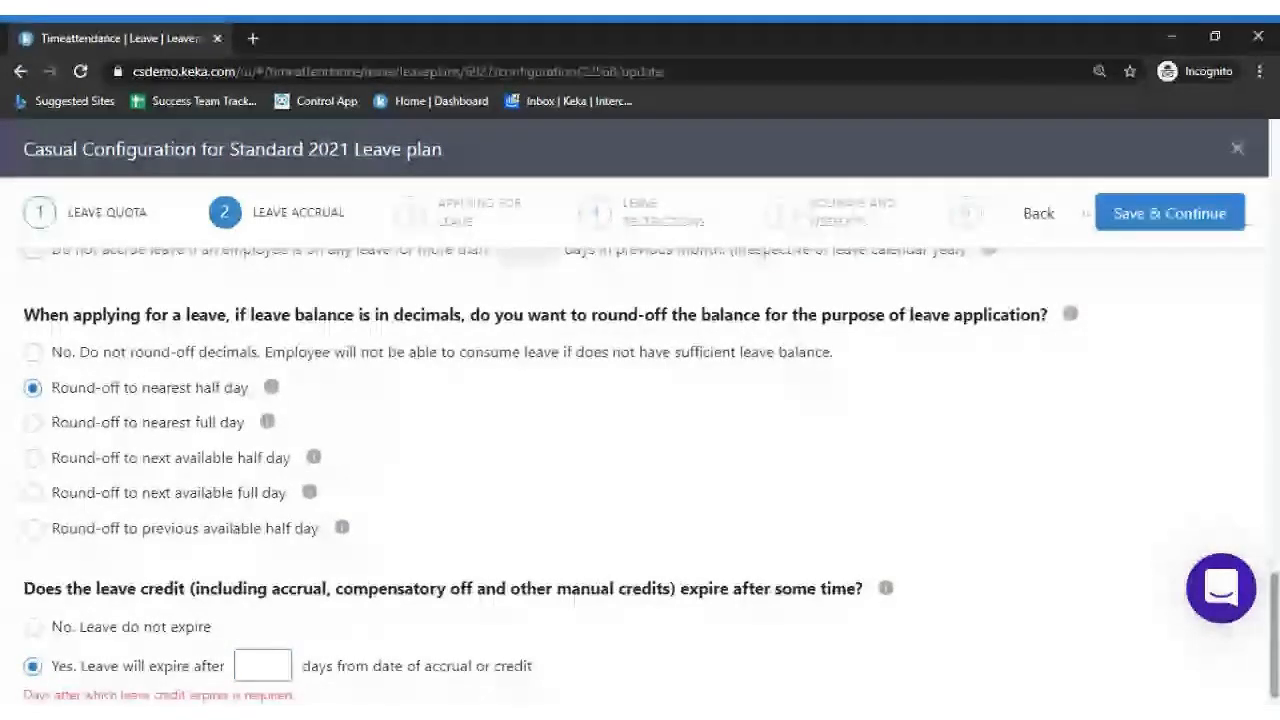
pyautogui.write('90')
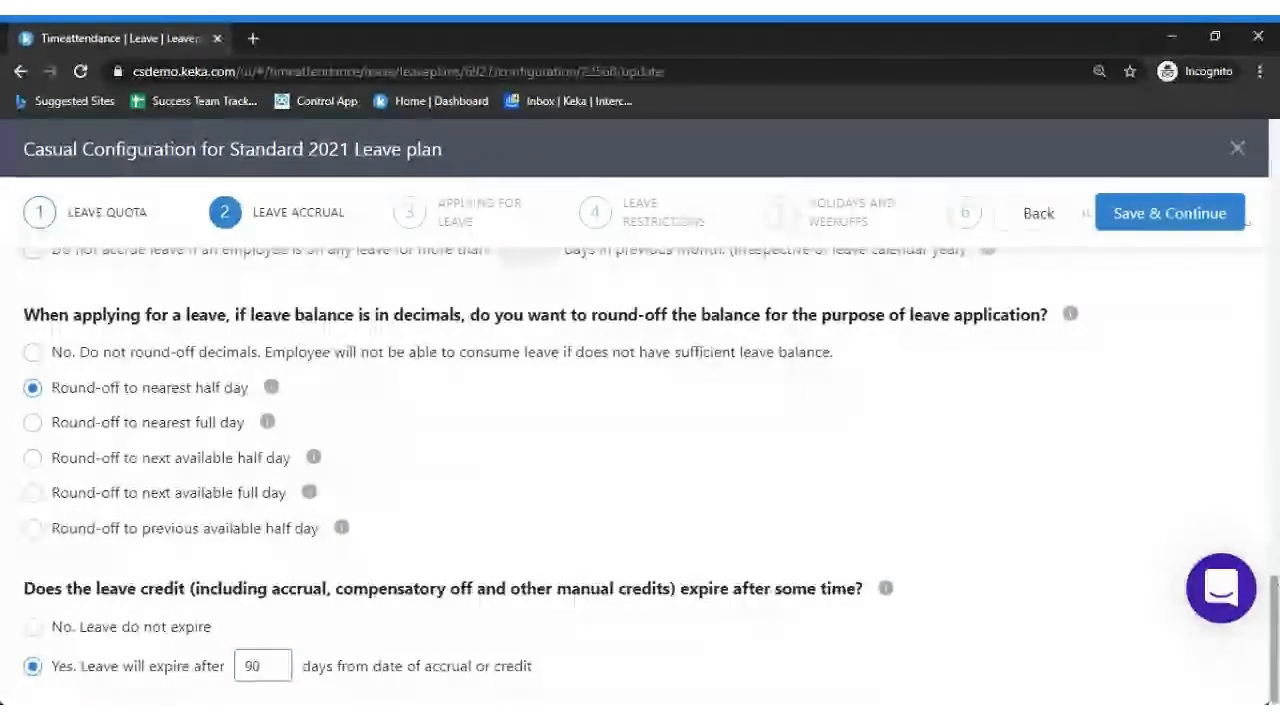
pyautogui.moveTo(1276, 577); pyautogui.dragTo(1276, 215)
pyautogui.click(1170, 213)
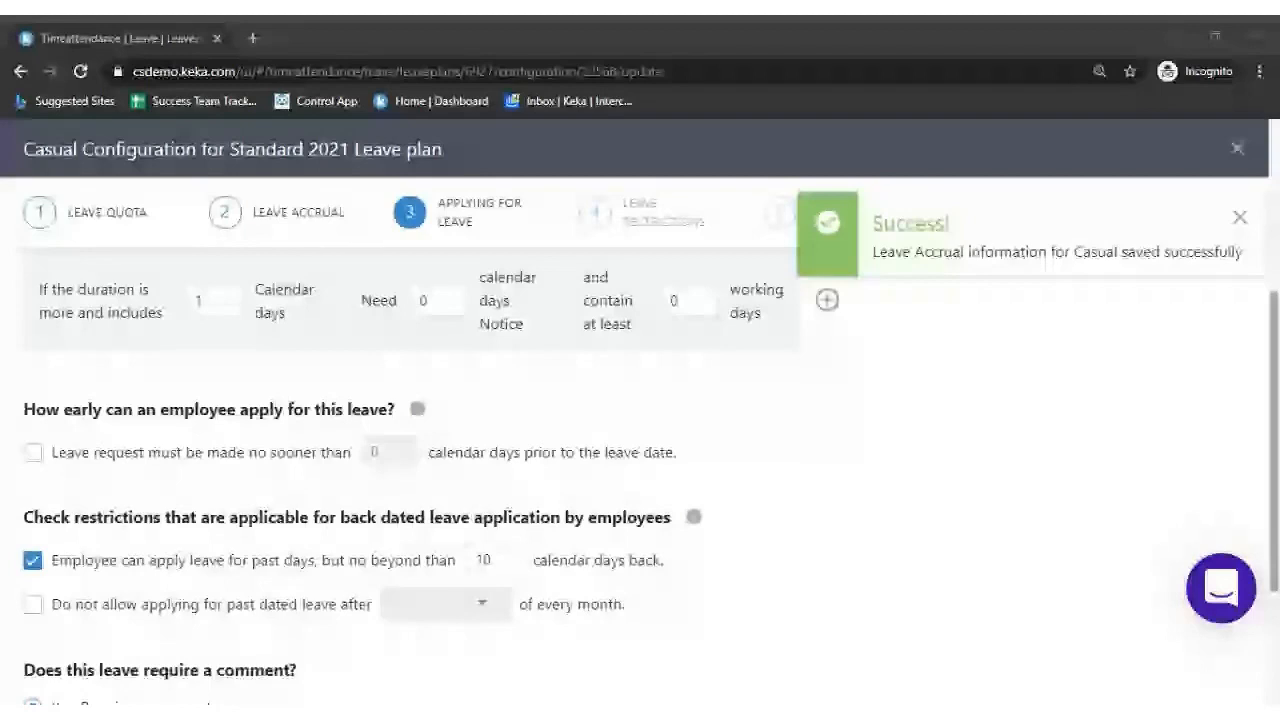
# Allow half-day applications and require 2 calendar days' notice, containing at least 1 working day, for leave of 2 or more calendar days
pyautogui.scroll(3, 1274, 170)
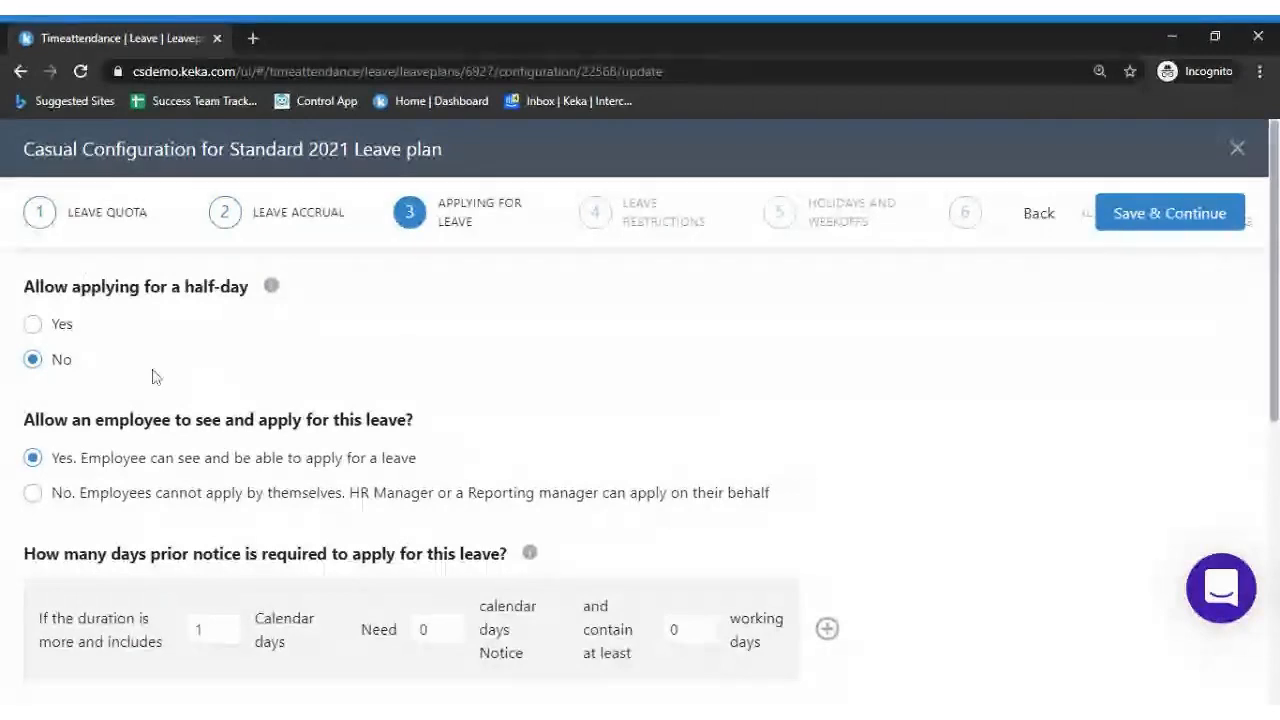
pyautogui.click(58, 326)
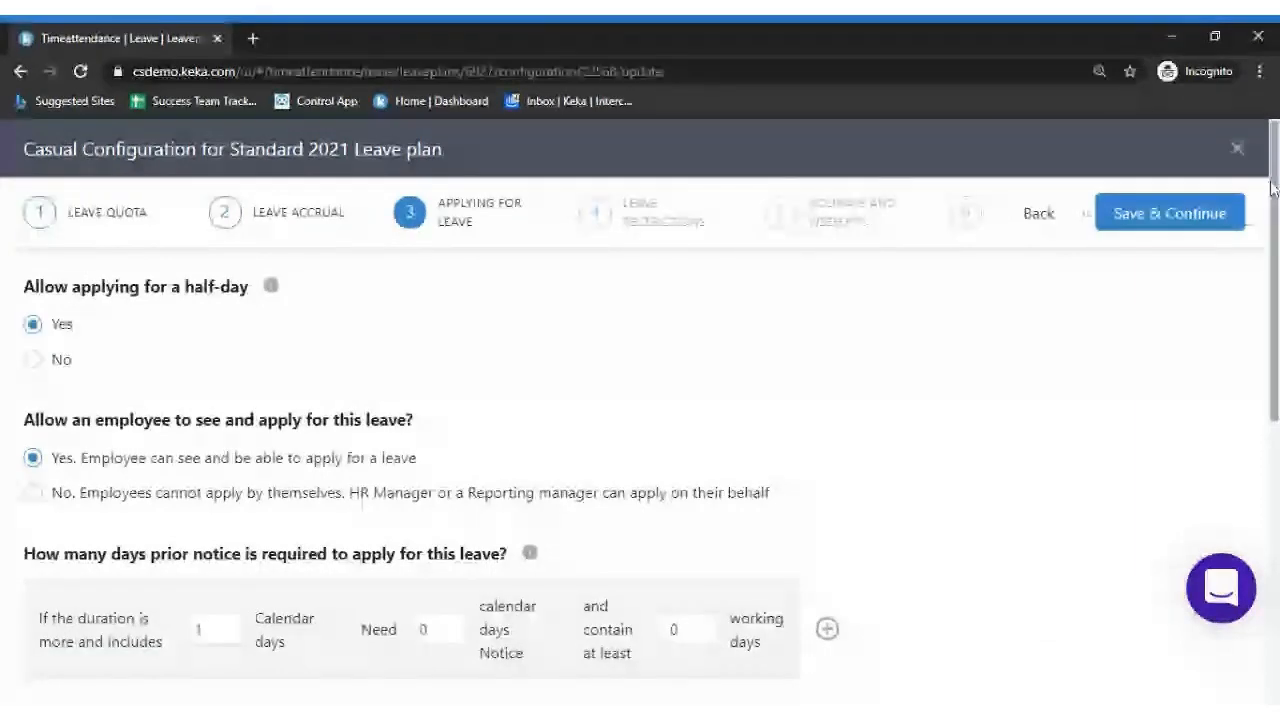
pyautogui.scroll(-1, 1272, 190)
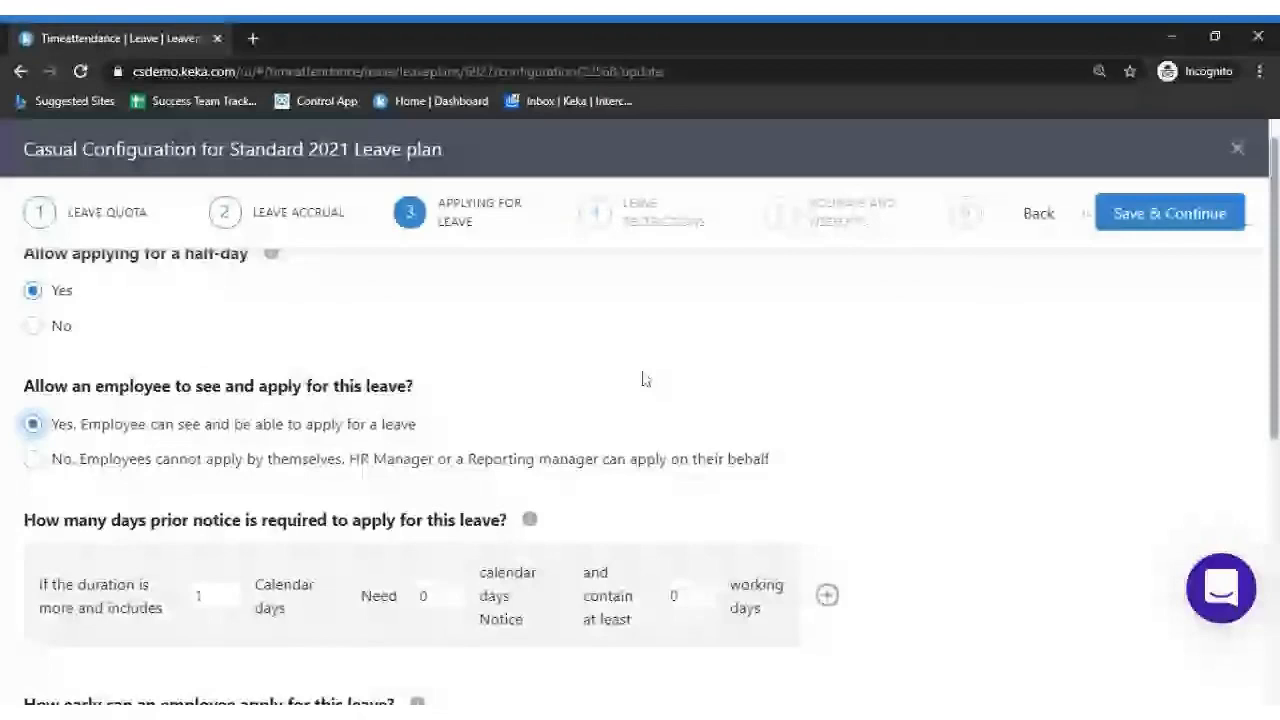
pyautogui.scroll(-1, 645, 379)
pyautogui.scroll(-2, 640, 460)
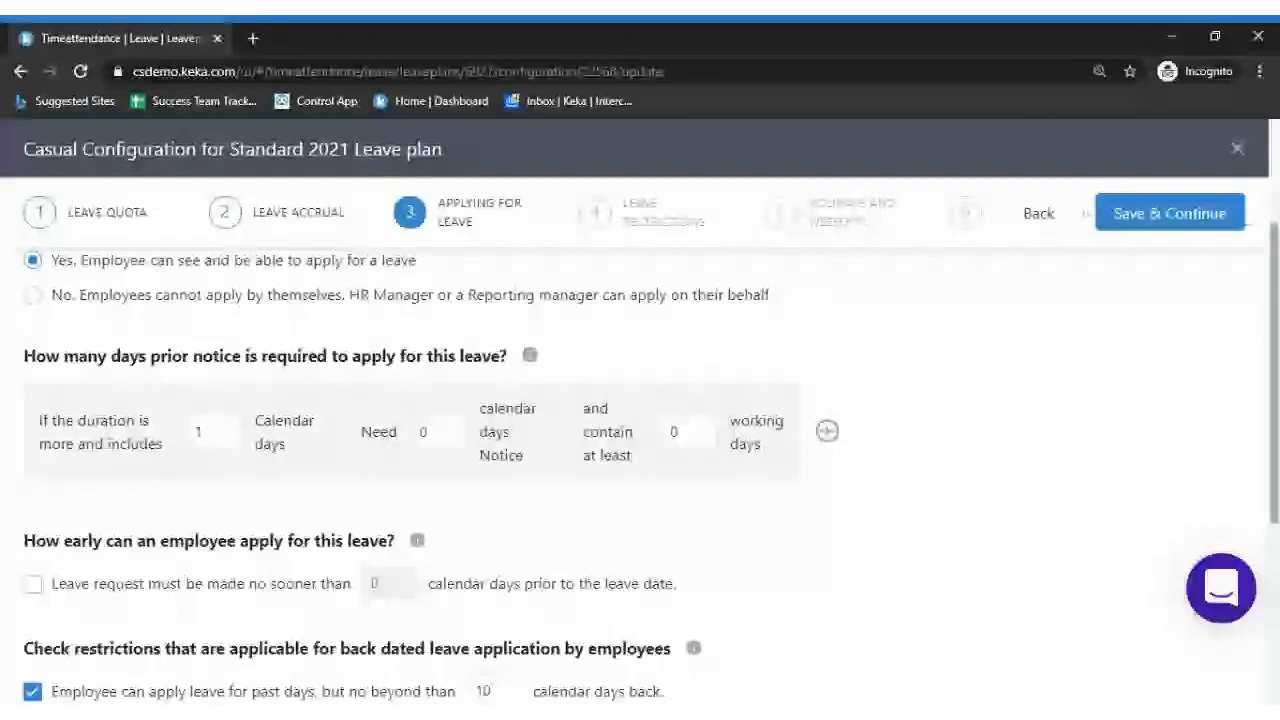
pyautogui.click(210, 431)
pyautogui.press('BackSpace')
pyautogui.write('2')
pyautogui.press('Tab')
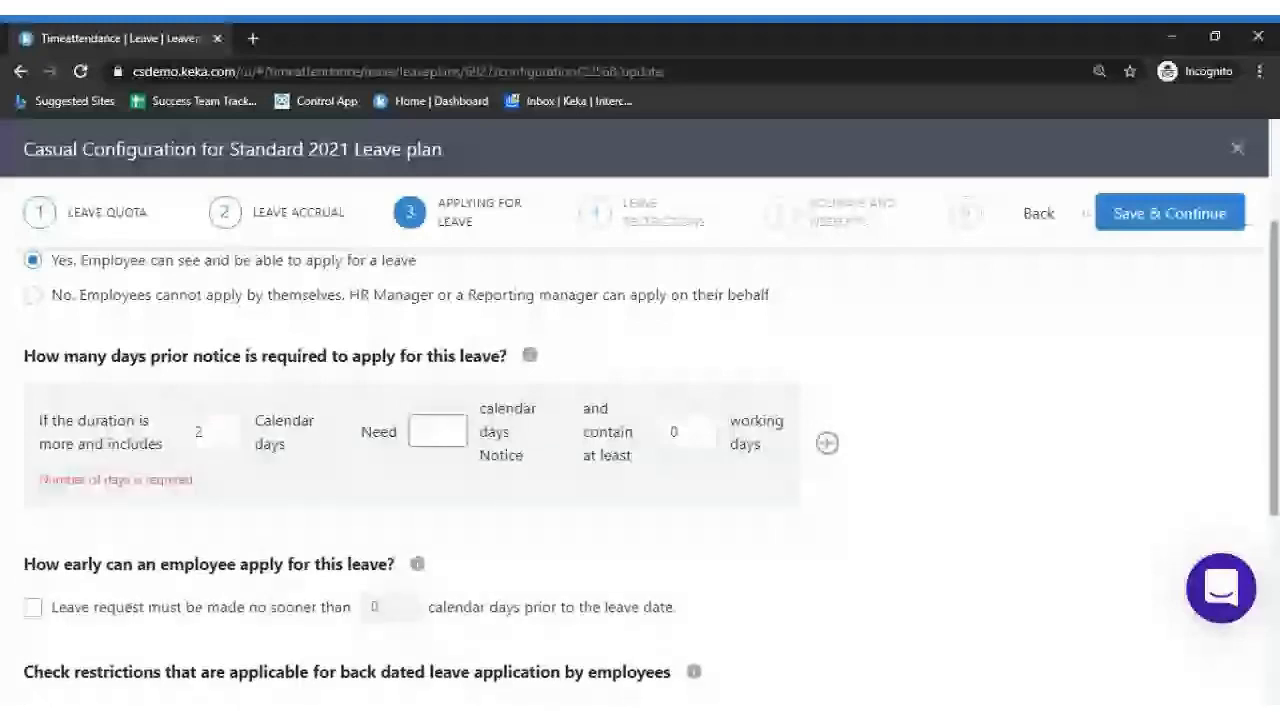
pyautogui.write('2')
pyautogui.press('Tab')
pyautogui.write('1')
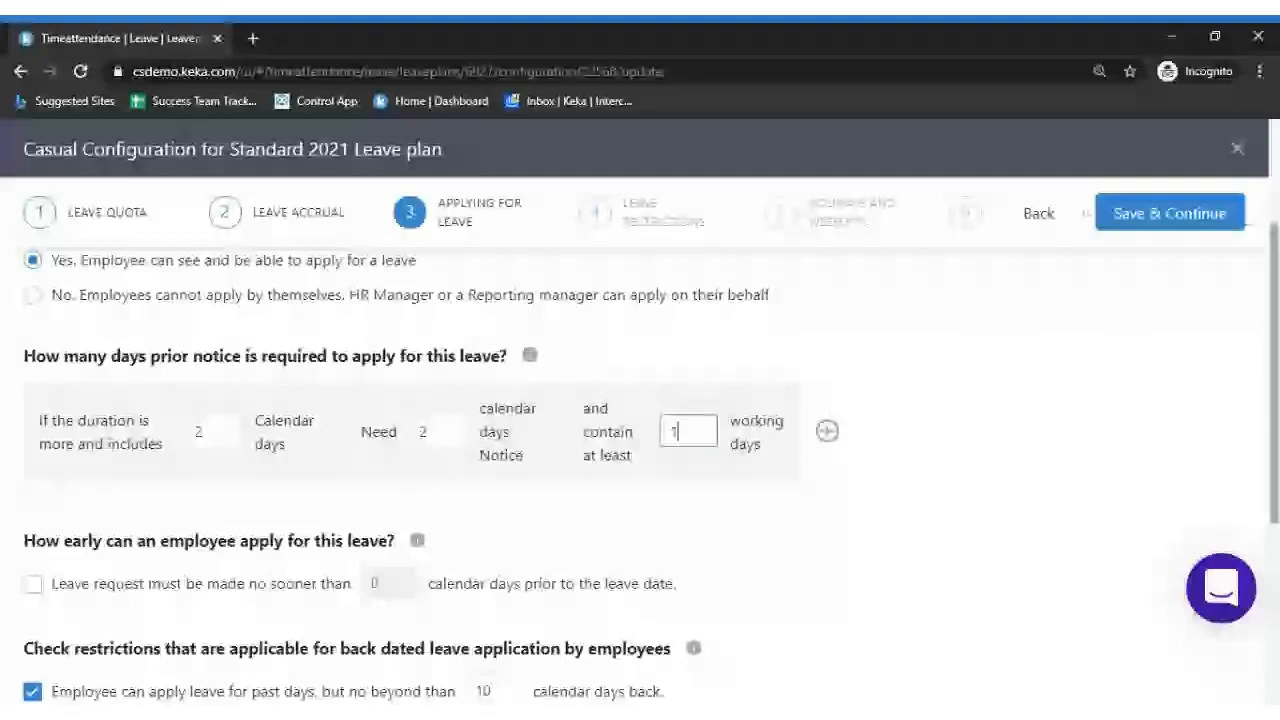
# Require leave requests to be made no sooner than 5 calendar days prior to the leave date
pyautogui.scroll(-1, 650, 462)
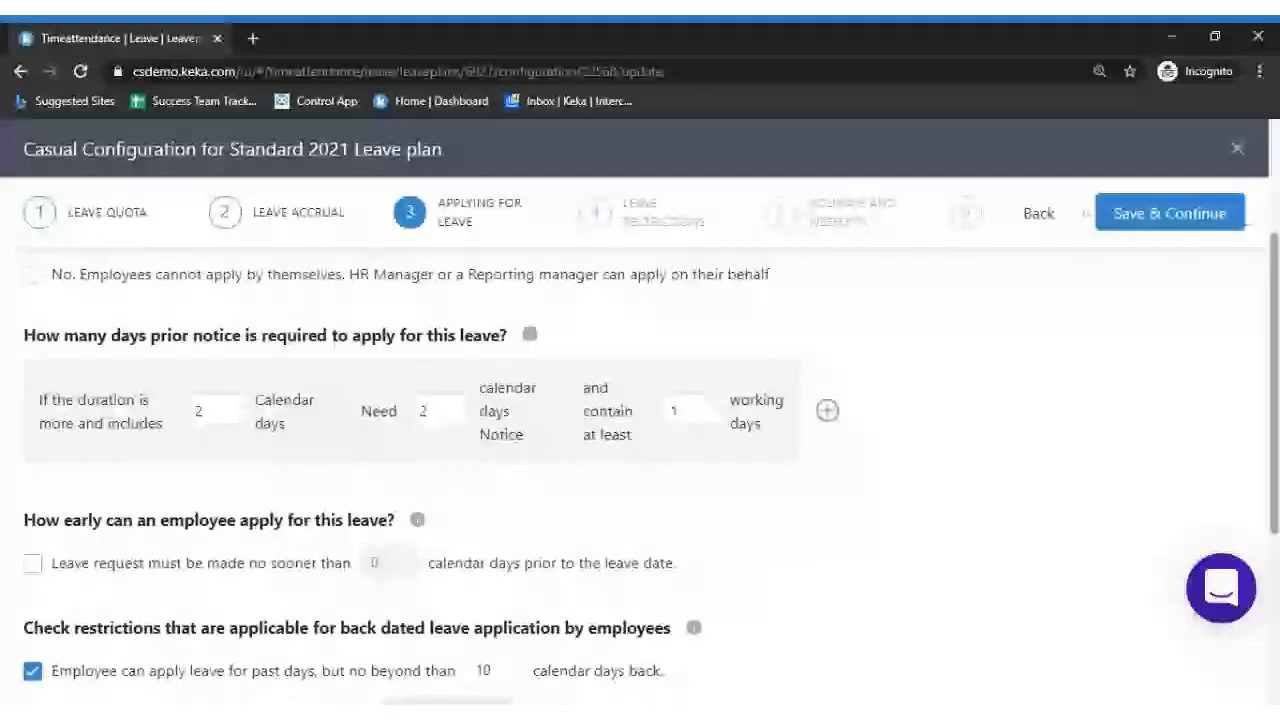
pyautogui.scroll(-1, 27, 440)
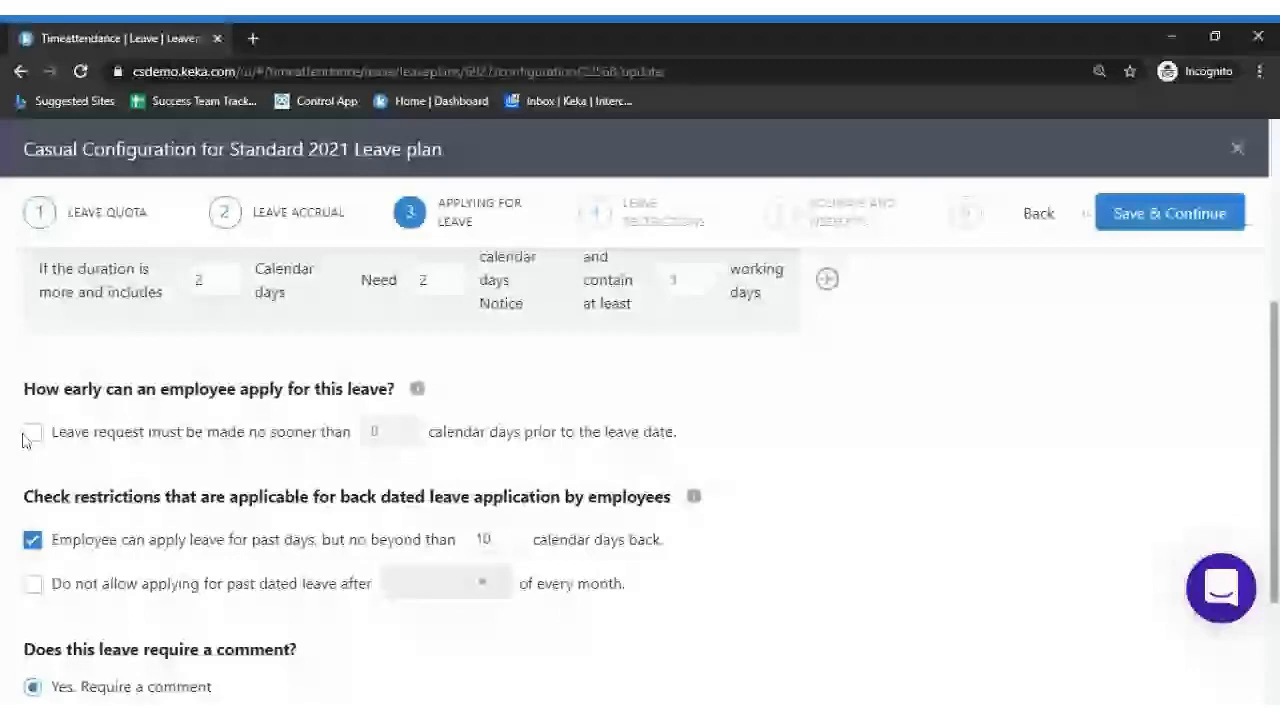
pyautogui.click(33, 432)
pyautogui.write('5')
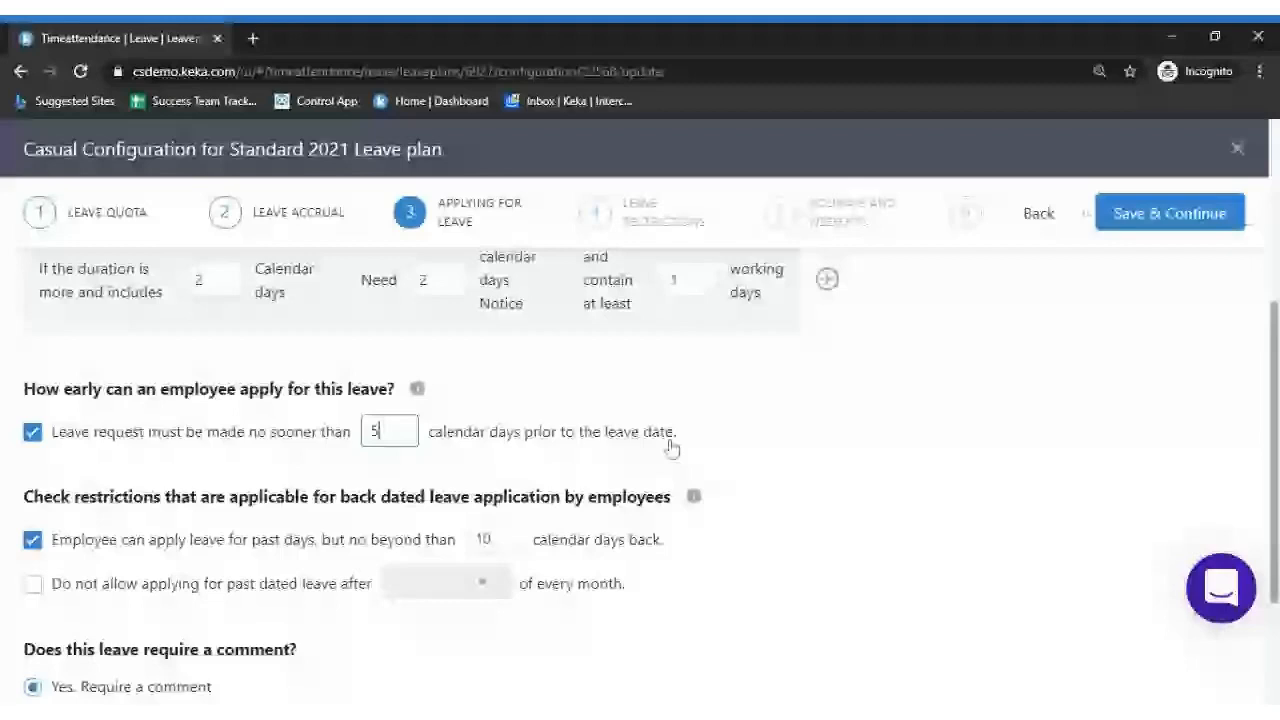
pyautogui.hotkey('alt', 'Tab')
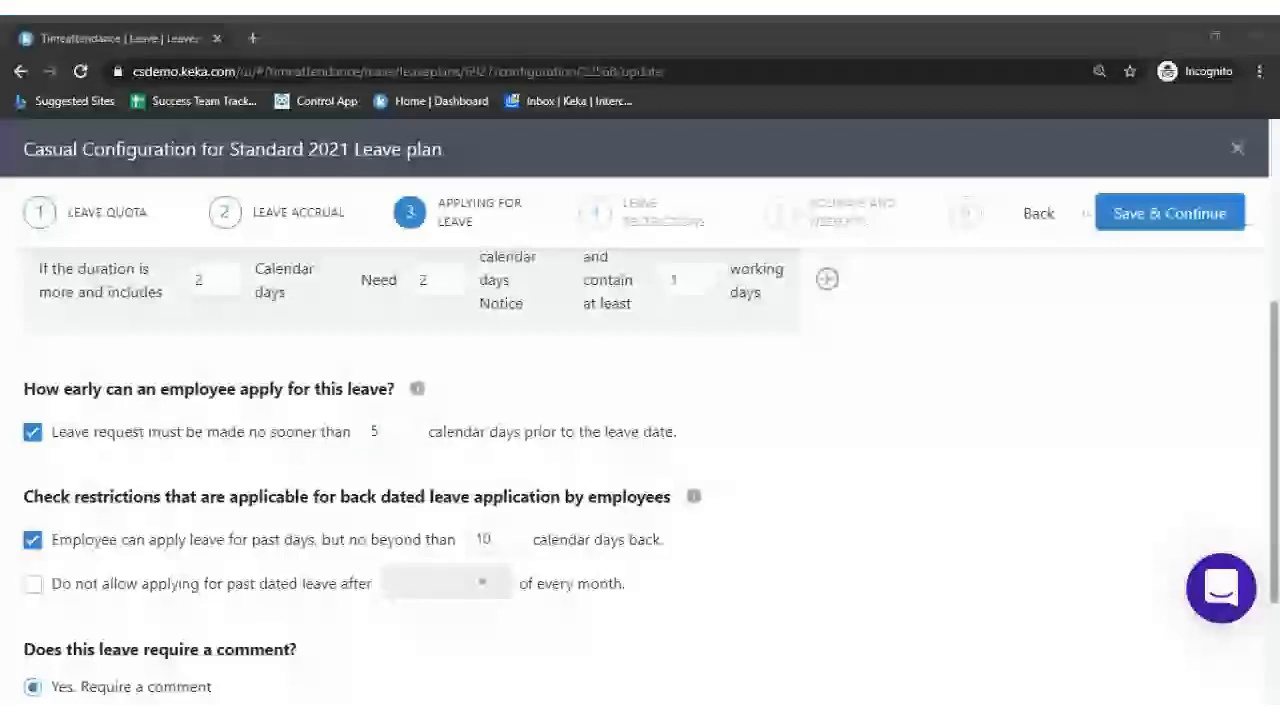
pyautogui.click(722, 386)
# Let employees apply for past days no further than 10 calendar days back
pyautogui.scroll(-1, 722, 386)
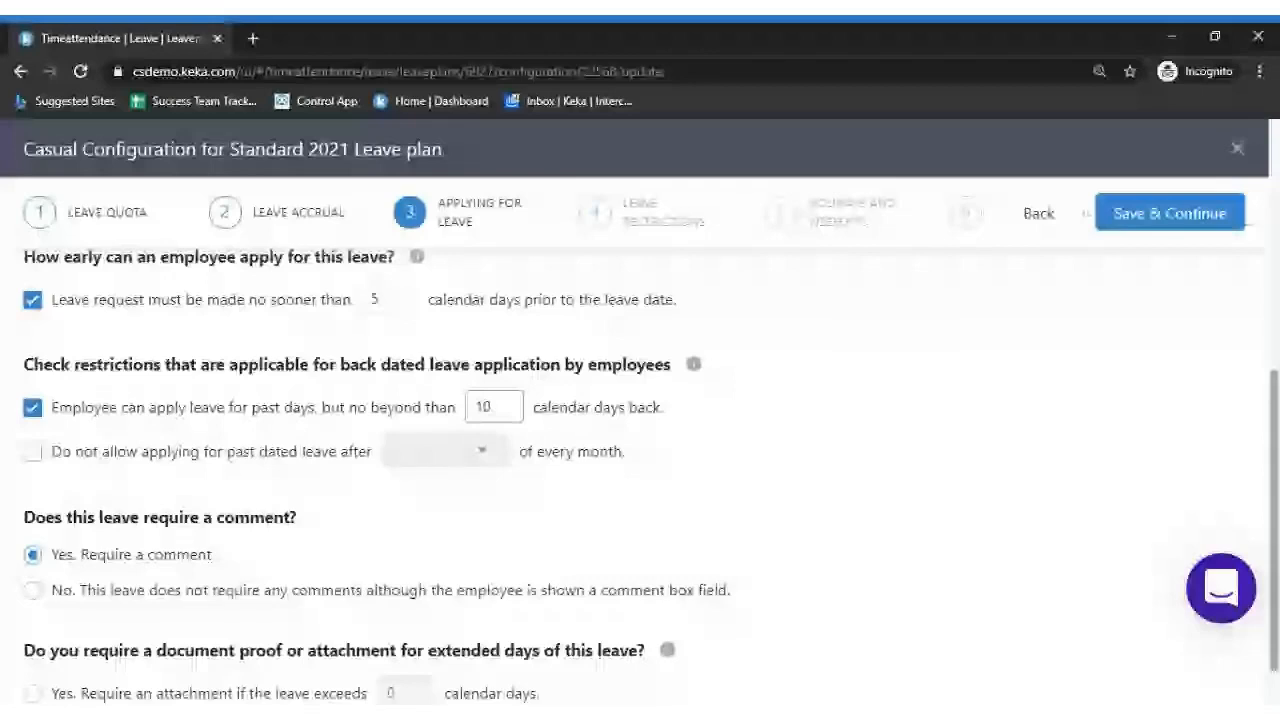
pyautogui.press('BackSpace')
pyautogui.write('0')
# Disallow applying for past-dated leave after the 24th of every month
pyautogui.click(118, 456)
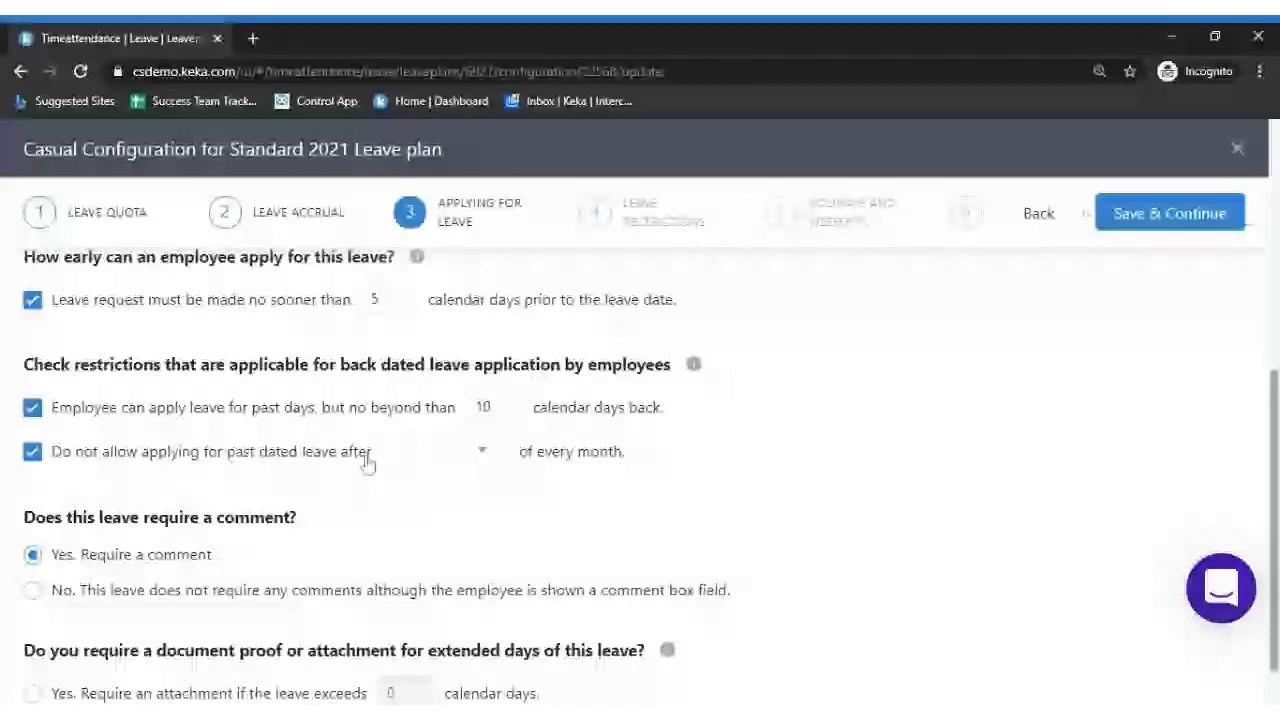
pyautogui.click(484, 458)
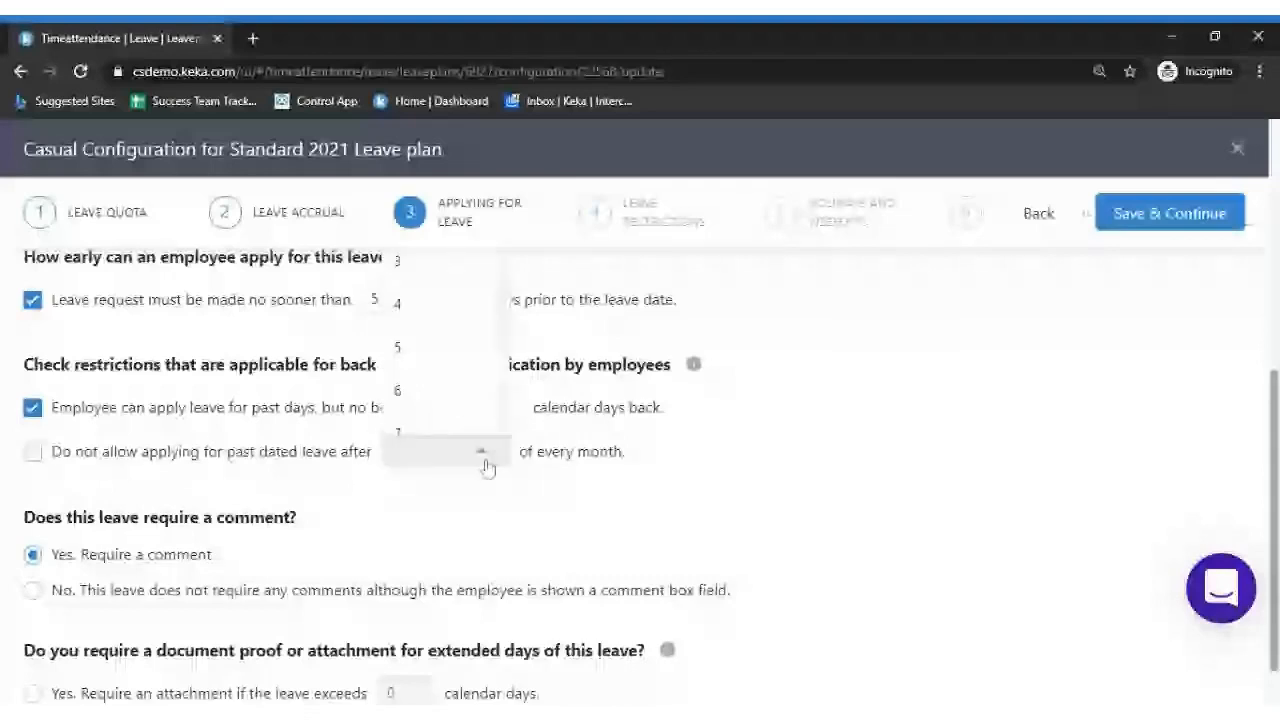
pyautogui.scroll(-10, 502, 430)
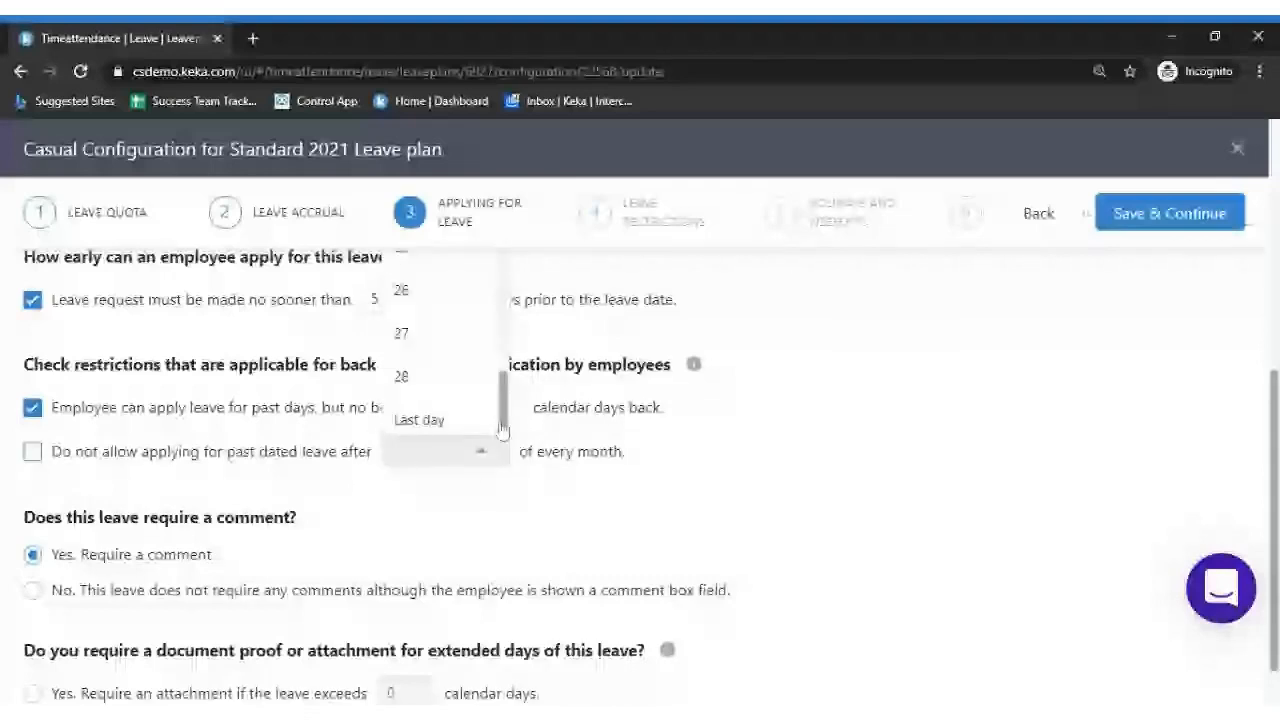
pyautogui.scroll(2, 502, 380)
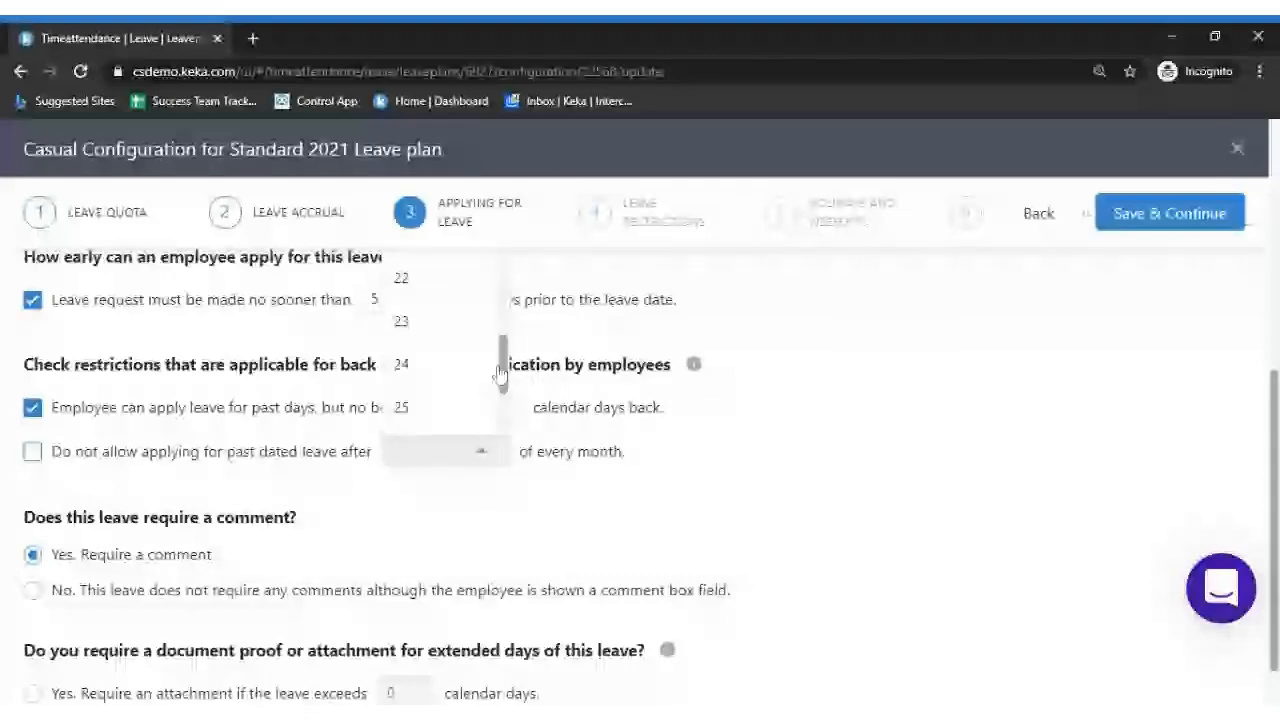
pyautogui.moveTo(501, 372); pyautogui.dragTo(440, 391)
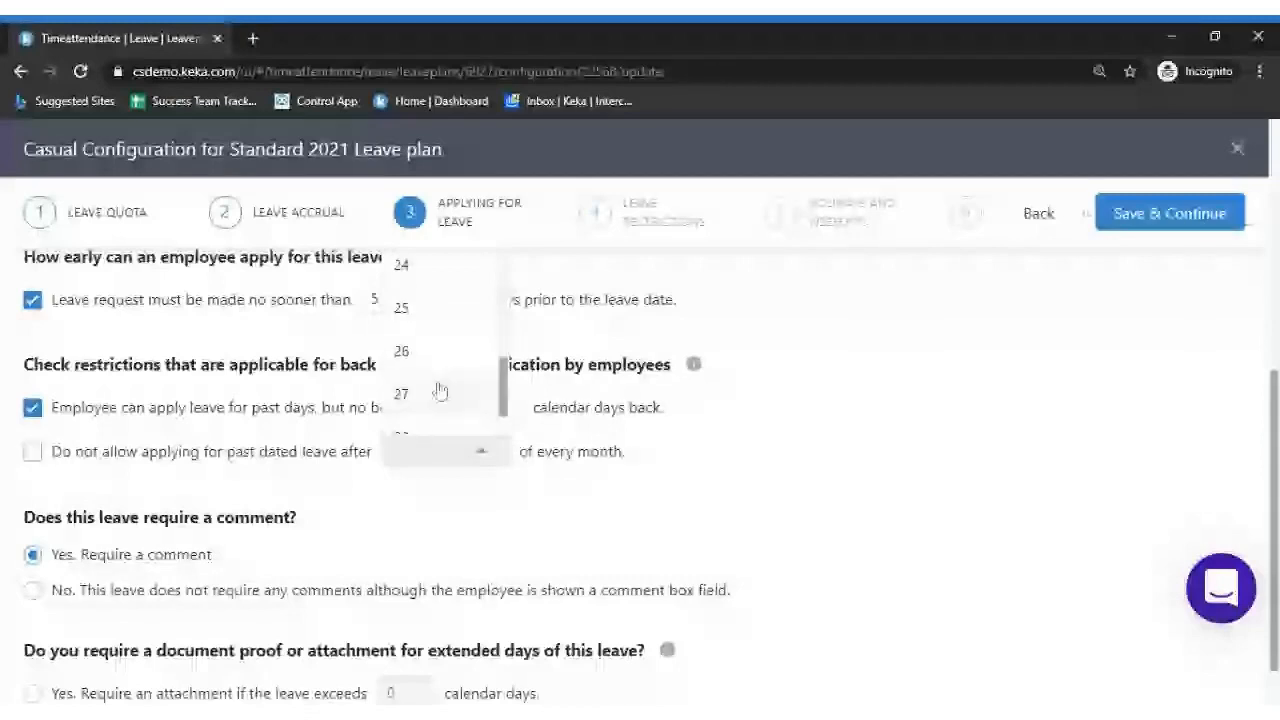
pyautogui.click(402, 266)
pyautogui.scroll(-1, 402, 300)
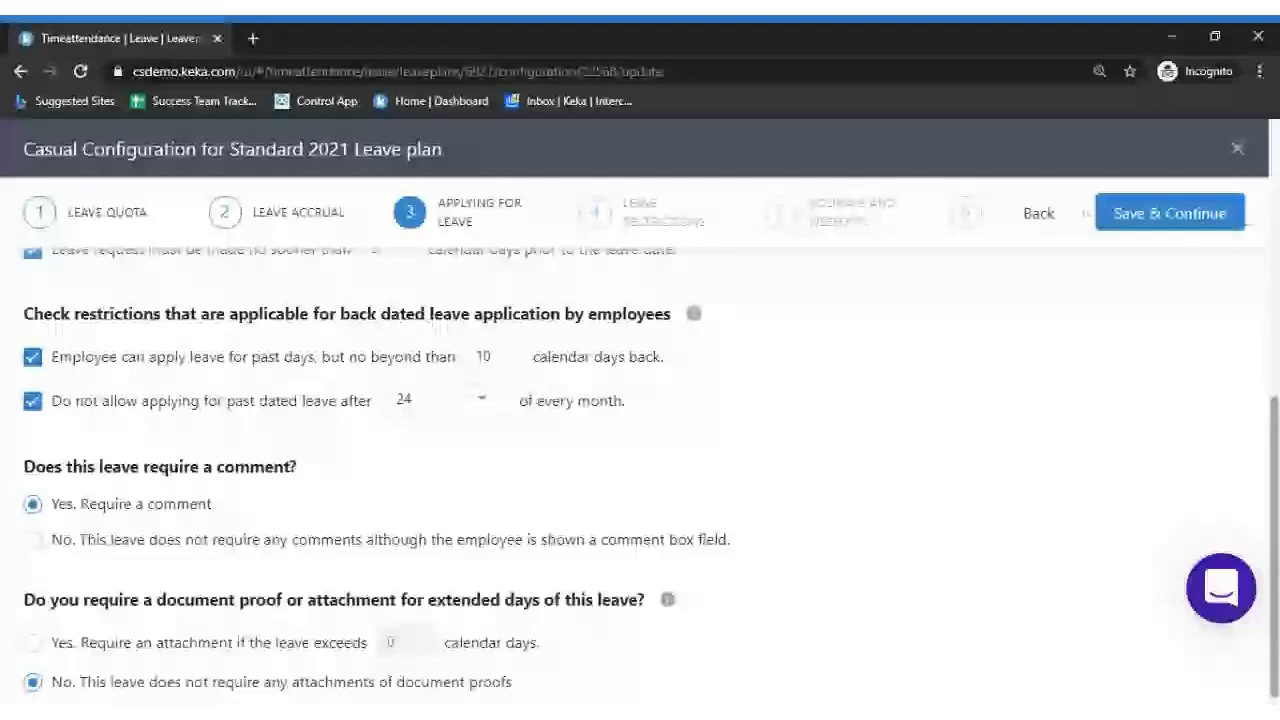
# Require an attachment as document proof if the leave exceeds 4 calendar days
pyautogui.scroll(-1, 175, 602)
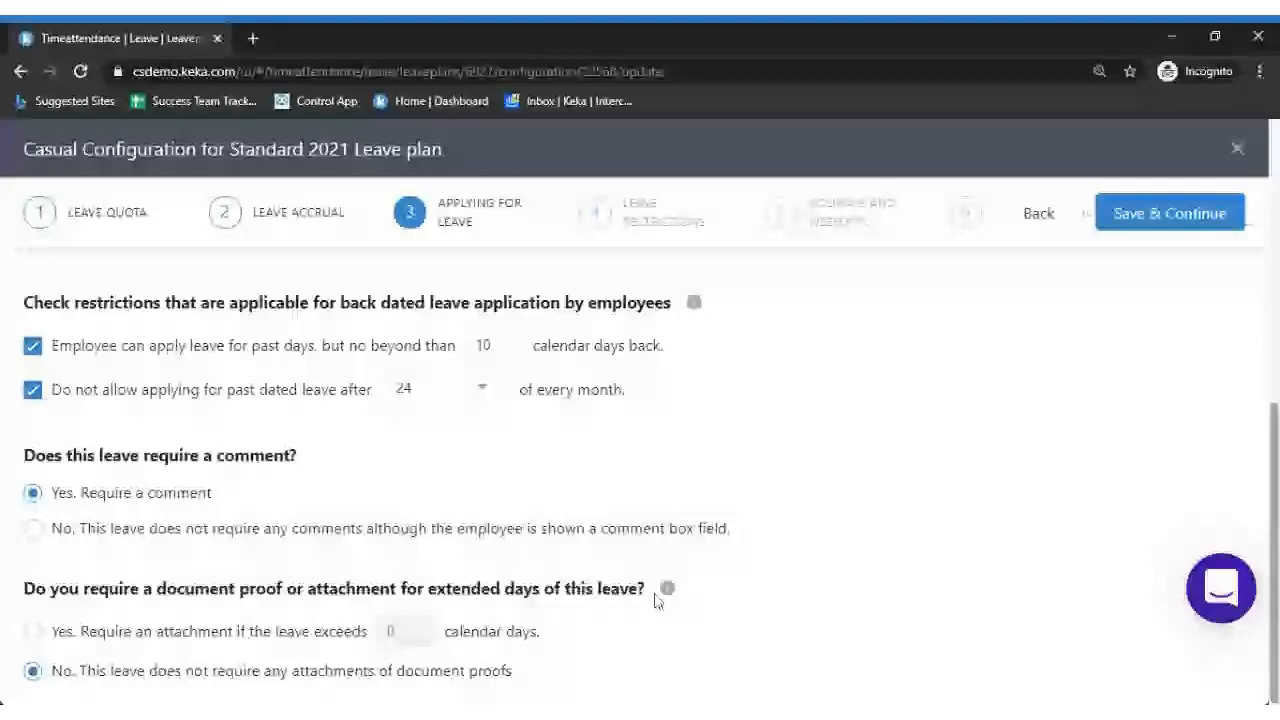
pyautogui.click(120, 632)
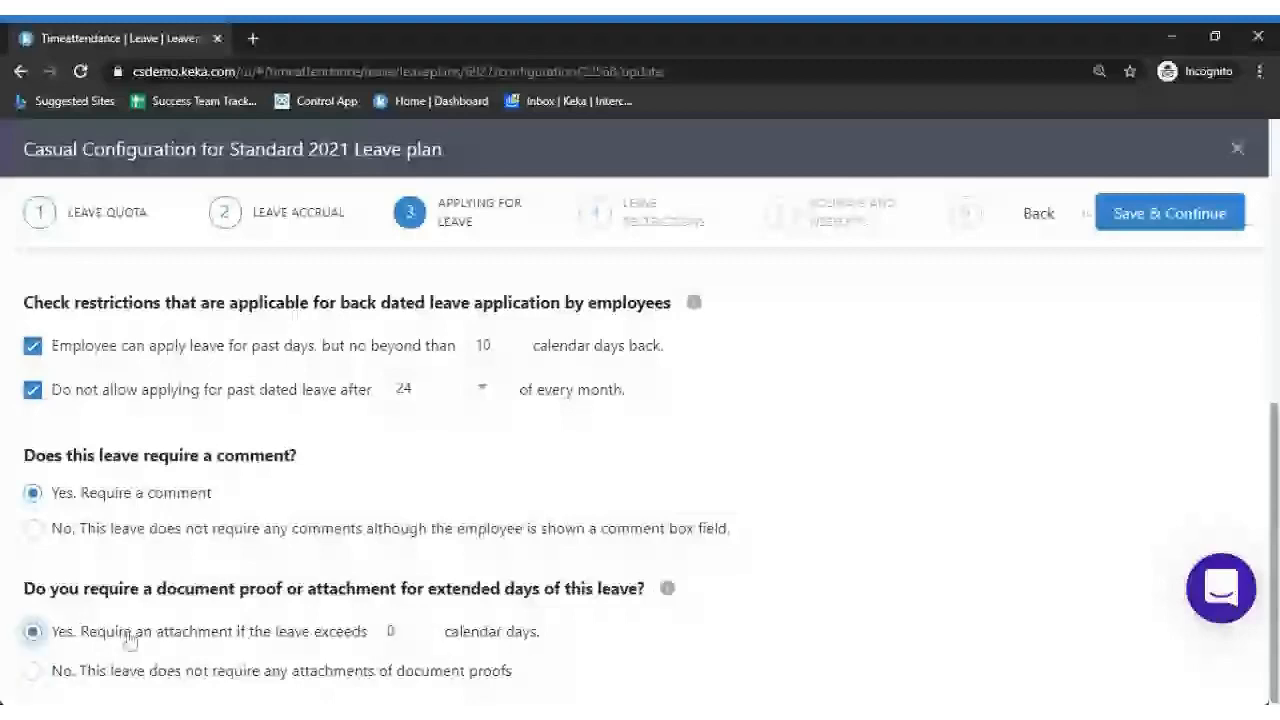
pyautogui.click(405, 631)
pyautogui.press('BackSpace')
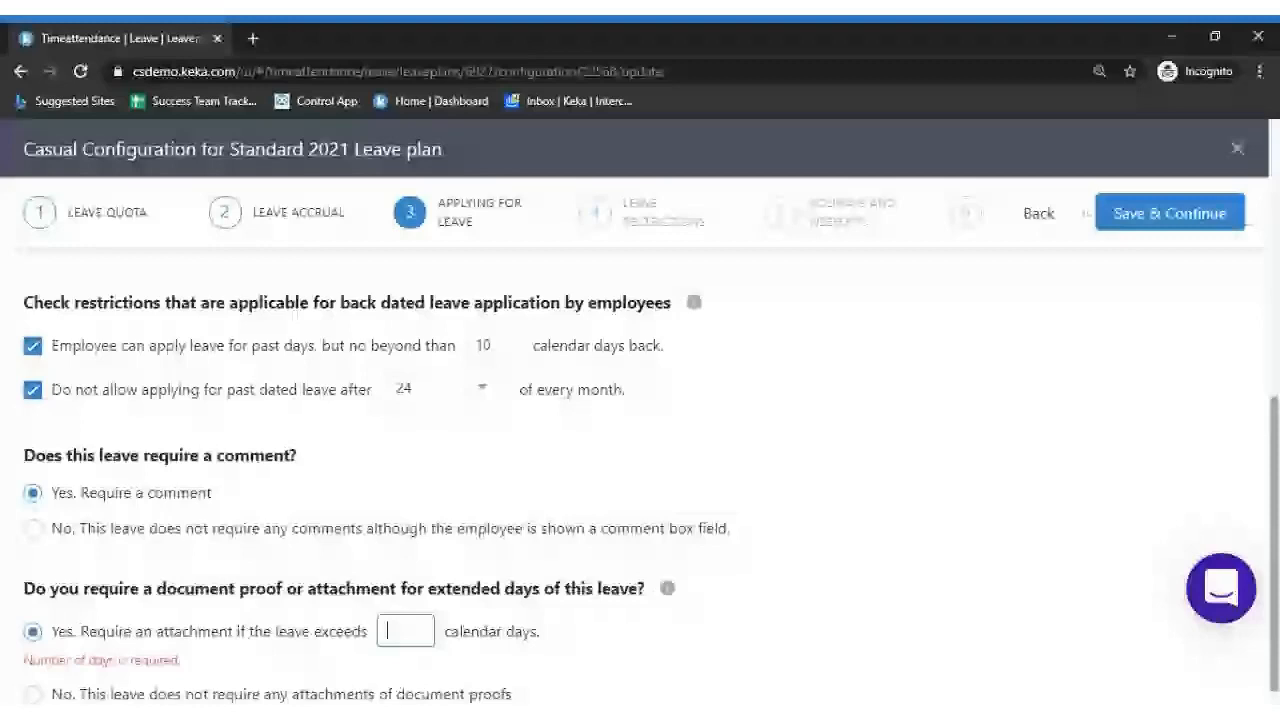
pyautogui.write('4')
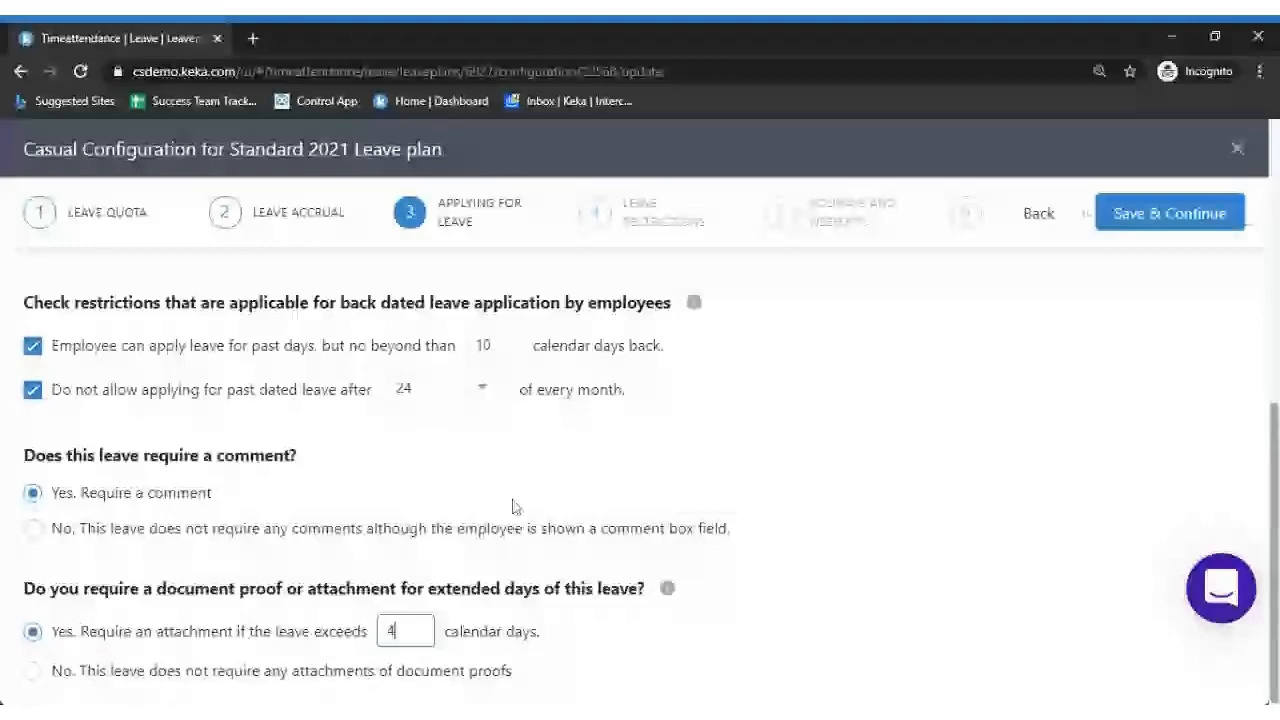
# Try barring employees from applying by themselves, and restore their ability to see and apply for this leave
pyautogui.scroll(5, 513, 507)
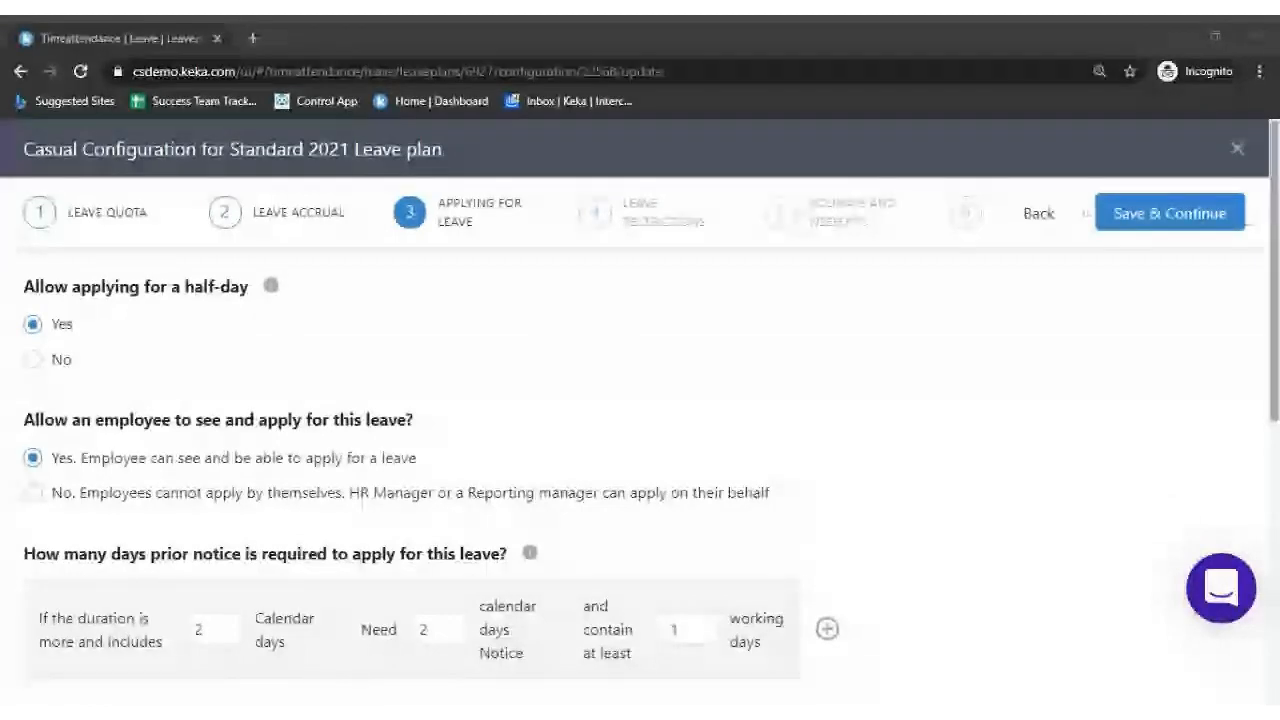
pyautogui.click(720, 367)
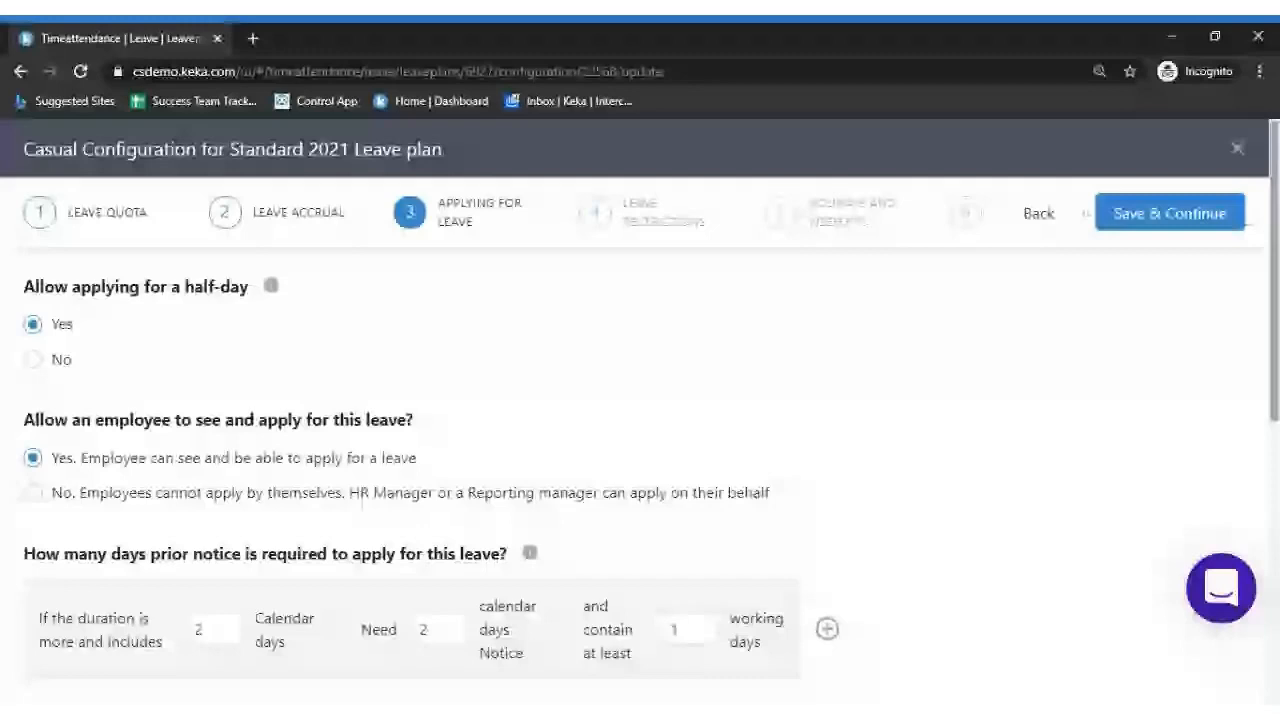
pyautogui.moveTo(273, 289)
pyautogui.scroll(-1, 1238, 345)
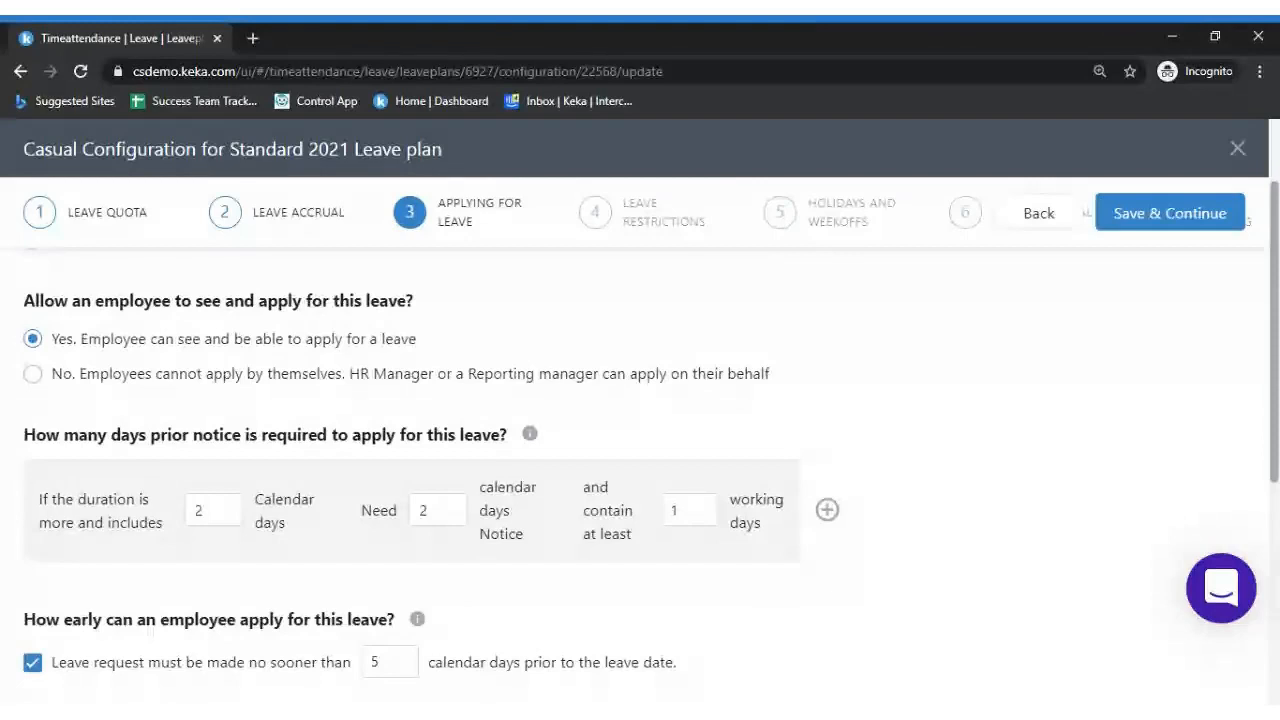
pyautogui.click(120, 374)
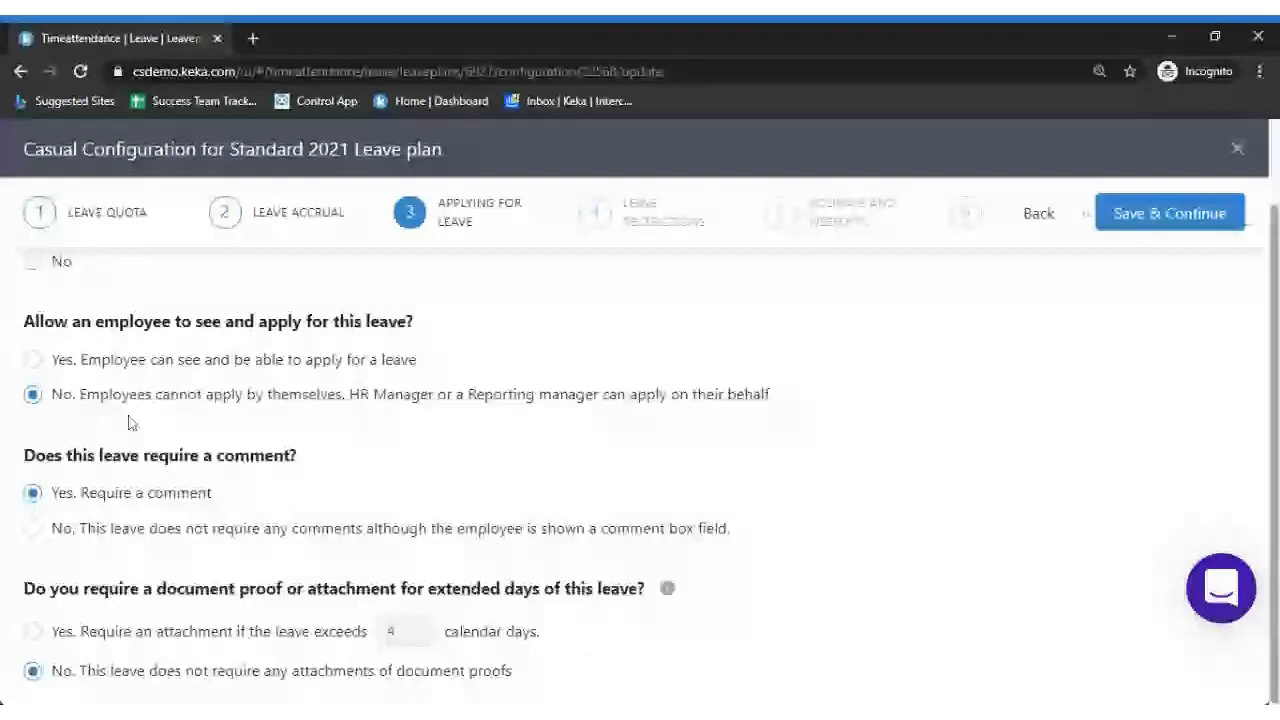
pyautogui.click(567, 668)
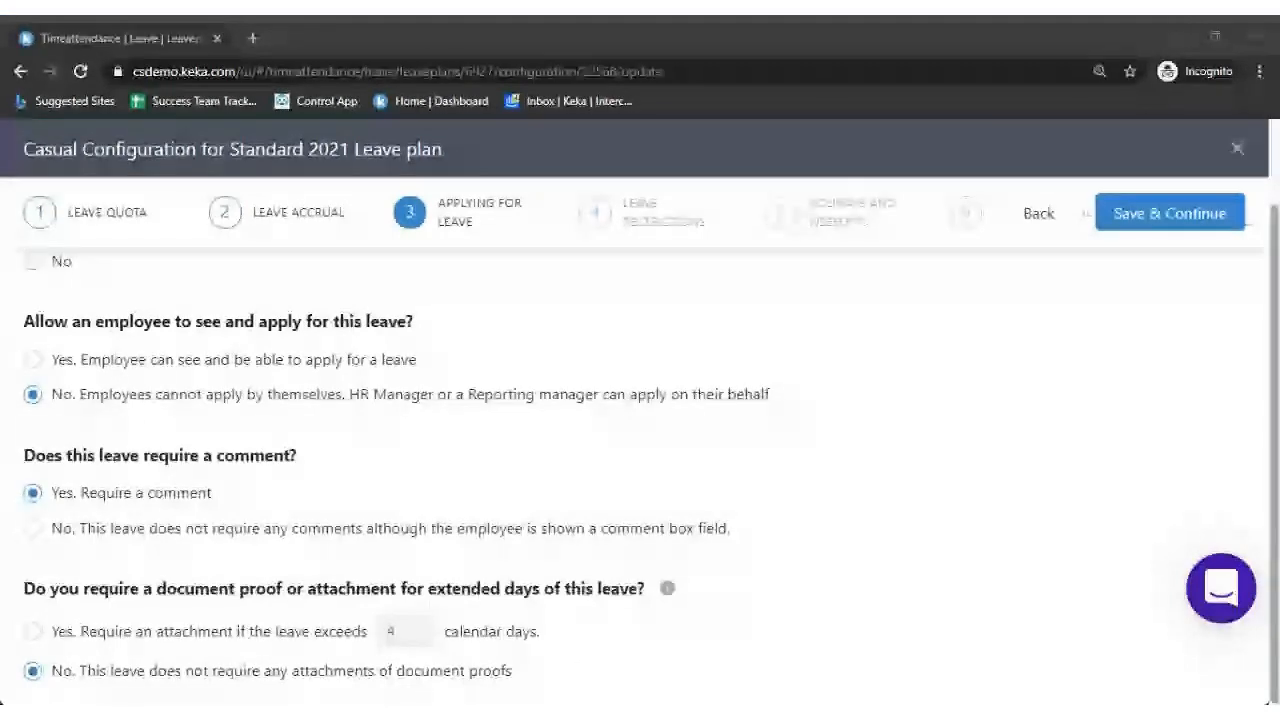
pyautogui.click(242, 401)
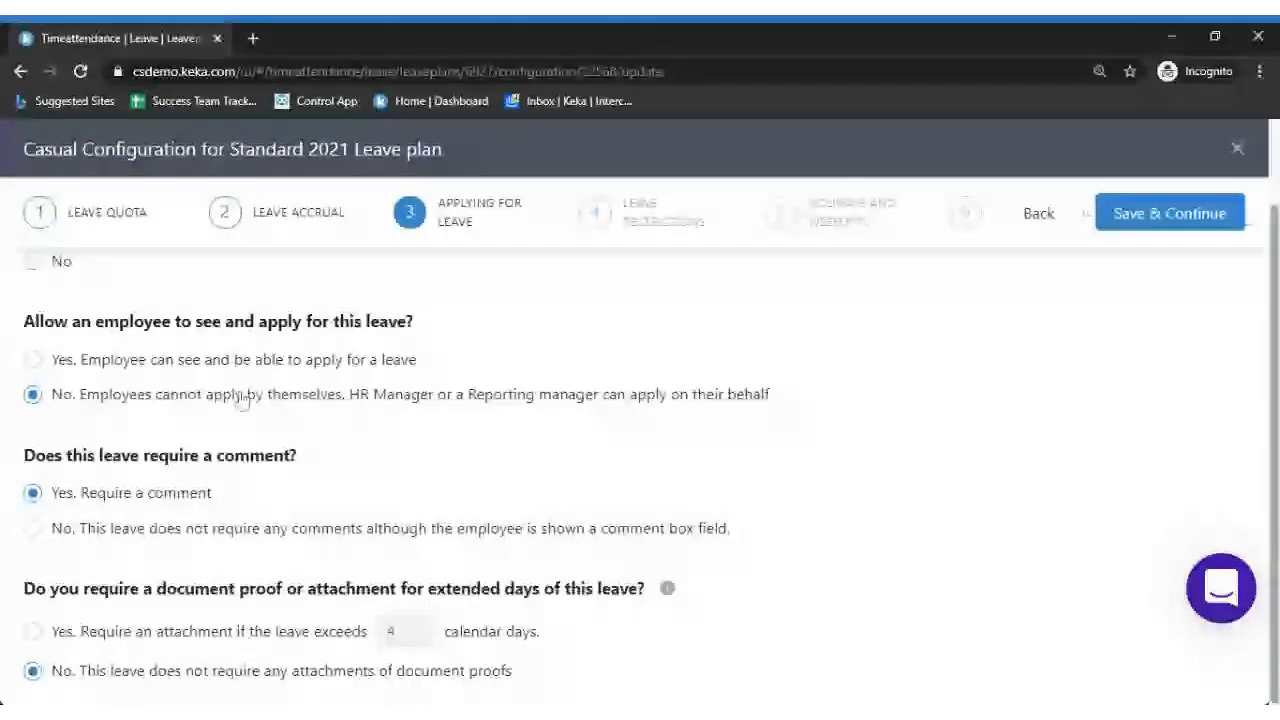
pyautogui.moveTo(138, 360); pyautogui.dragTo(146, 360)
pyautogui.click(142, 360)
# Remove the monthly cut-off restriction on past-dated leave applications
pyautogui.scroll(-2, 142, 360)
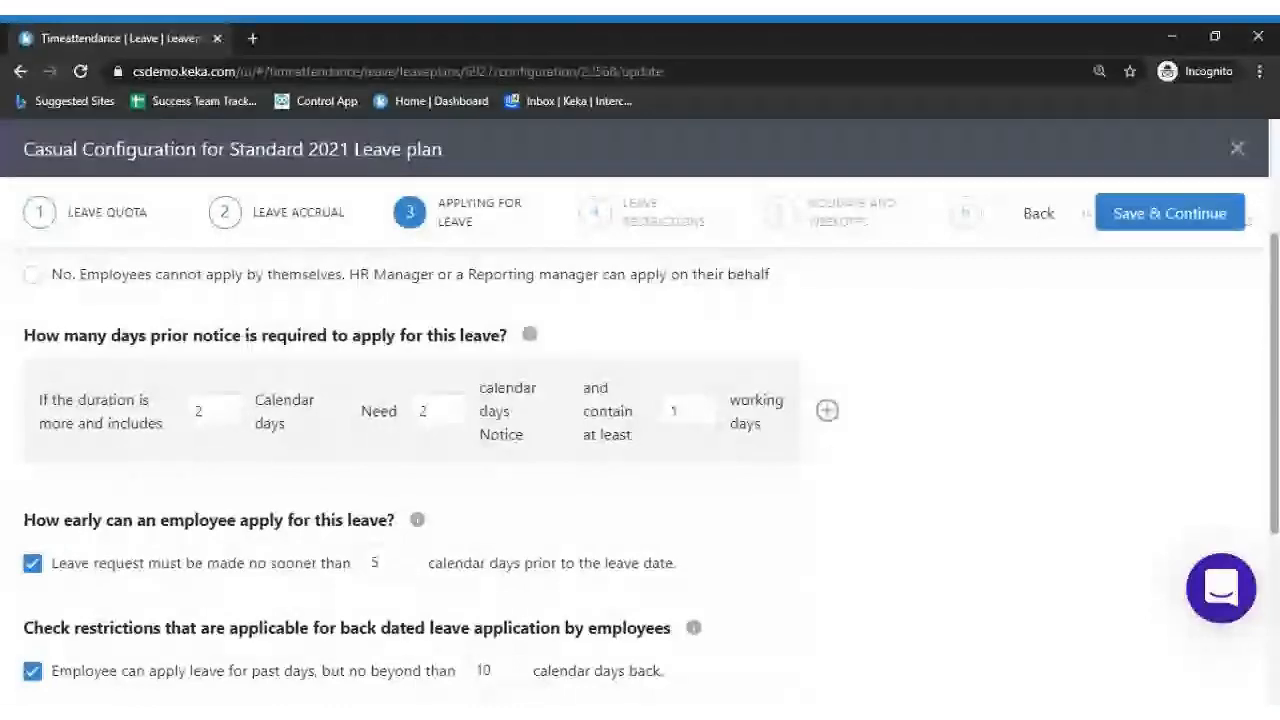
pyautogui.scroll(-1, 640, 460)
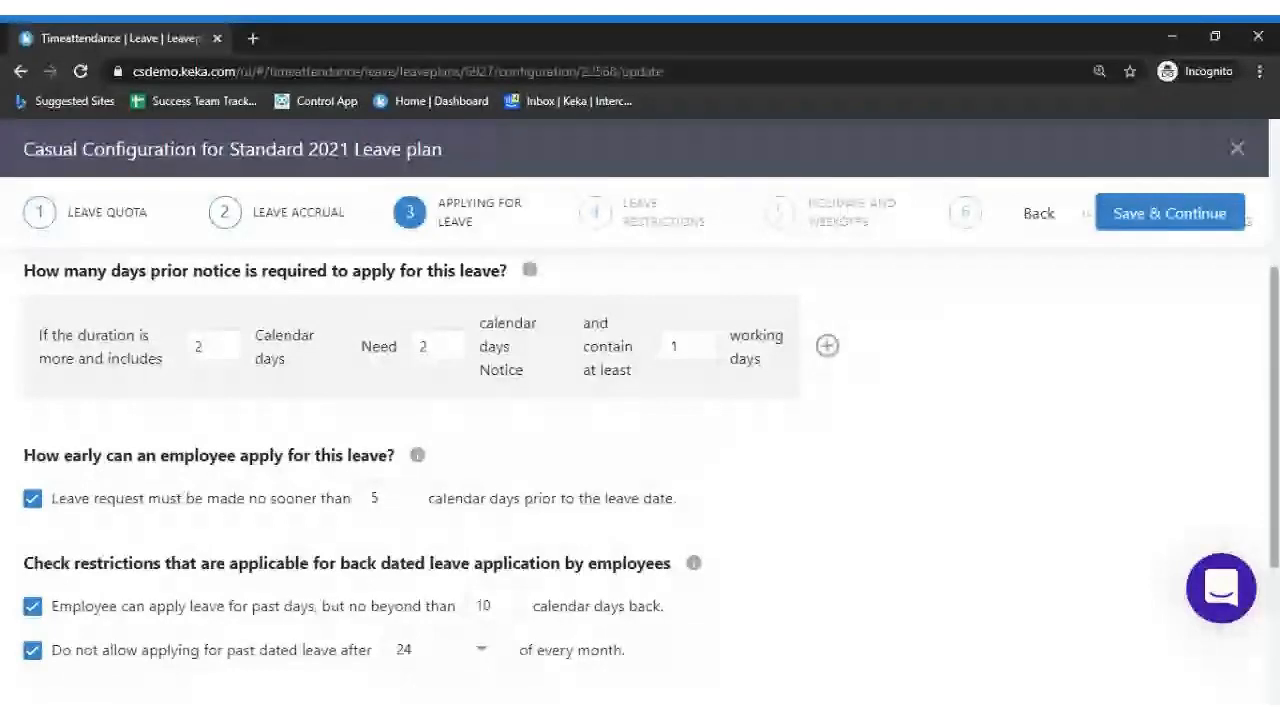
pyautogui.scroll(-2, 96, 398)
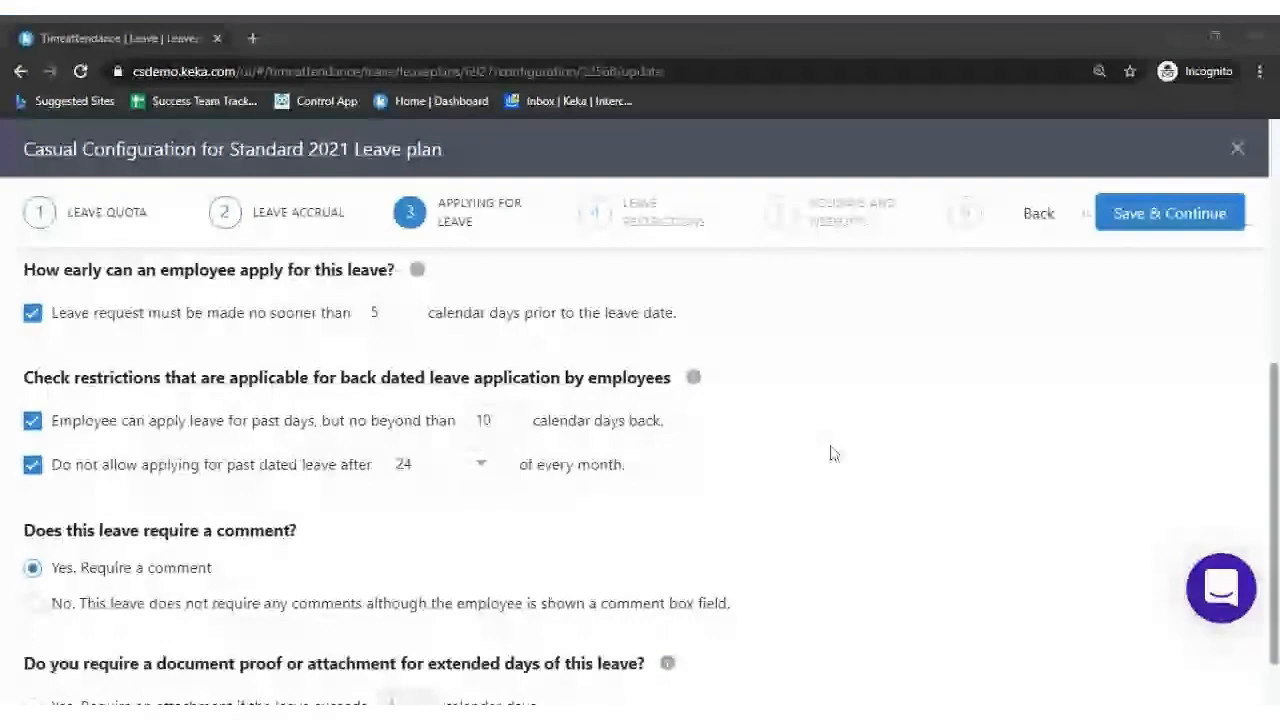
pyautogui.click(830, 453)
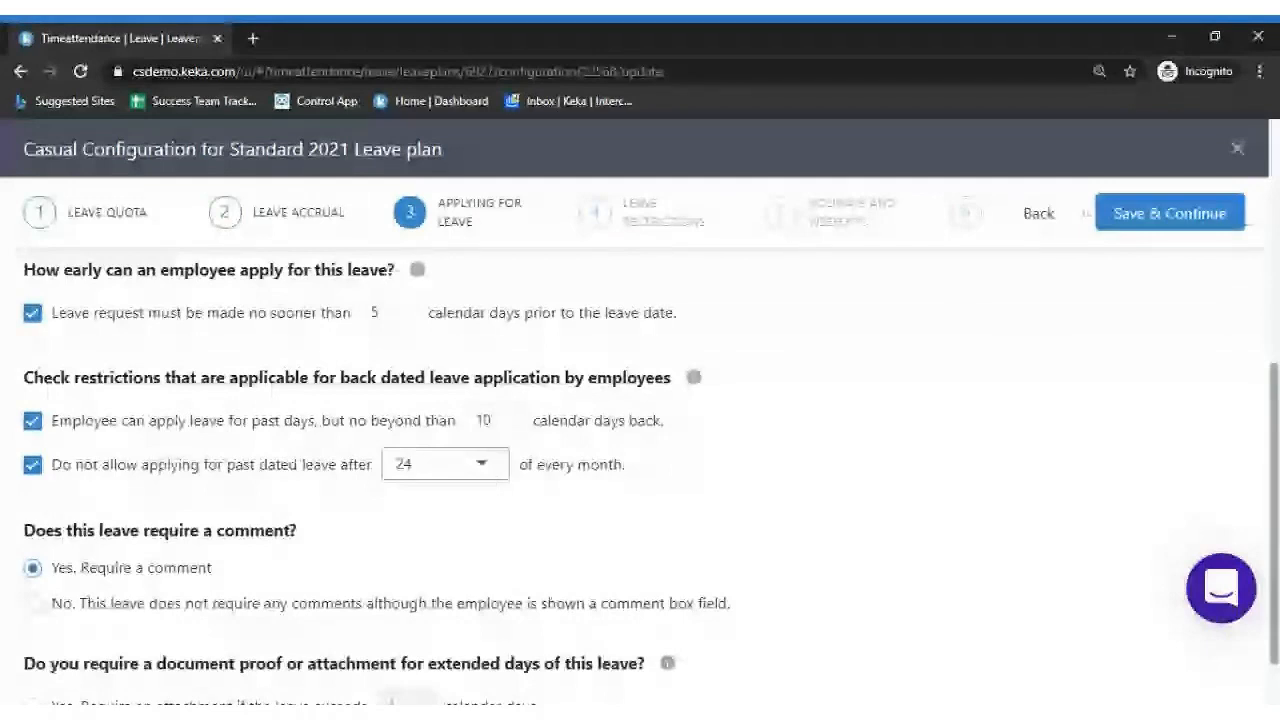
pyautogui.click(32, 464)
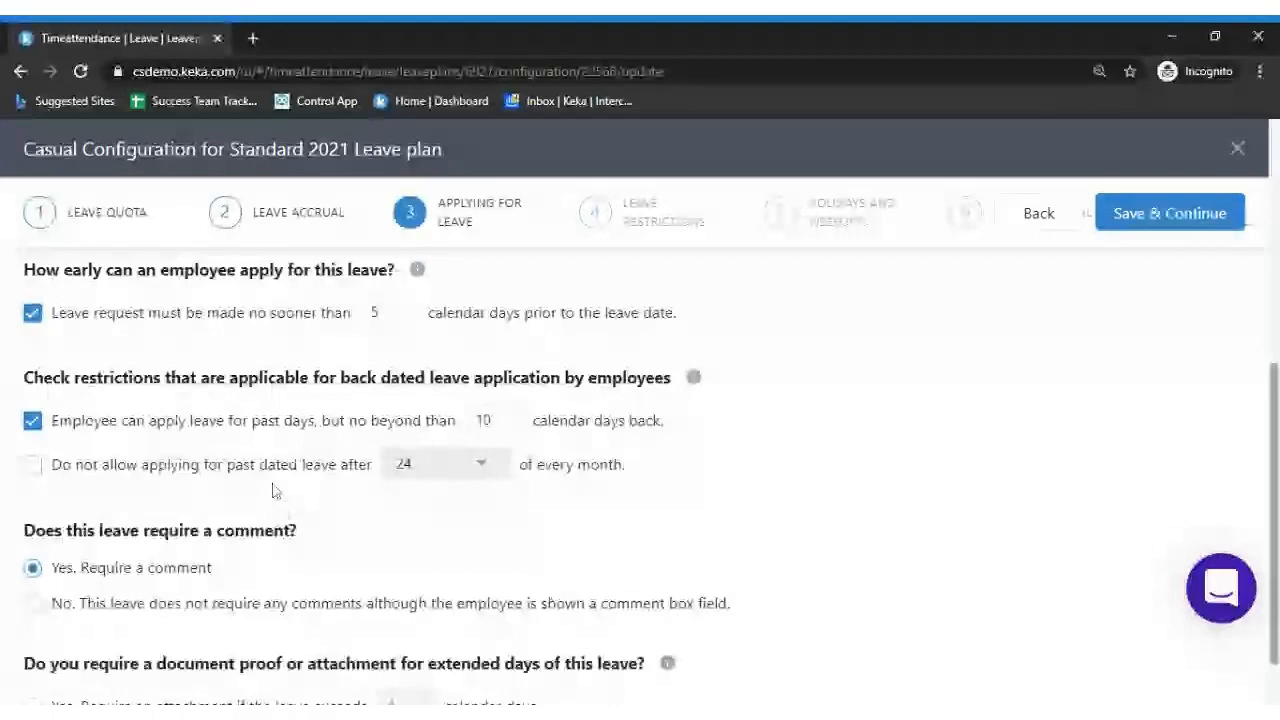
pyautogui.tripleClick(36, 474)
pyautogui.click(34, 468)
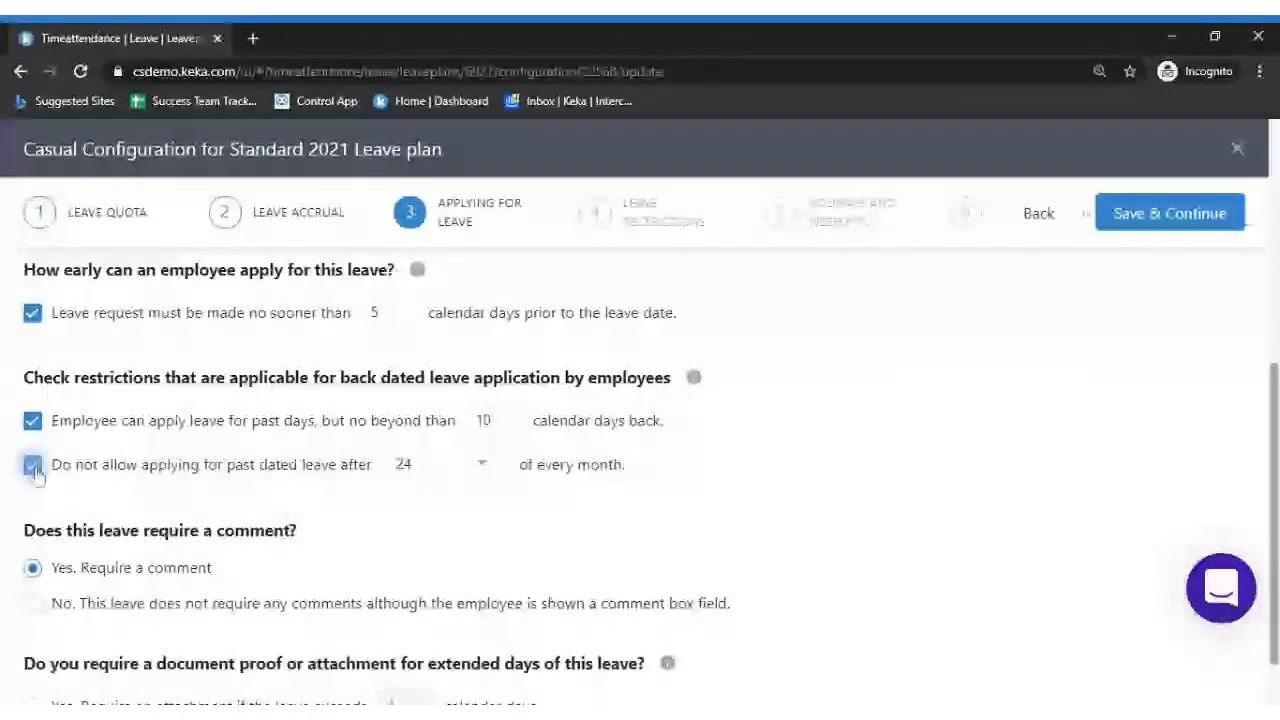
pyautogui.click(499, 472)
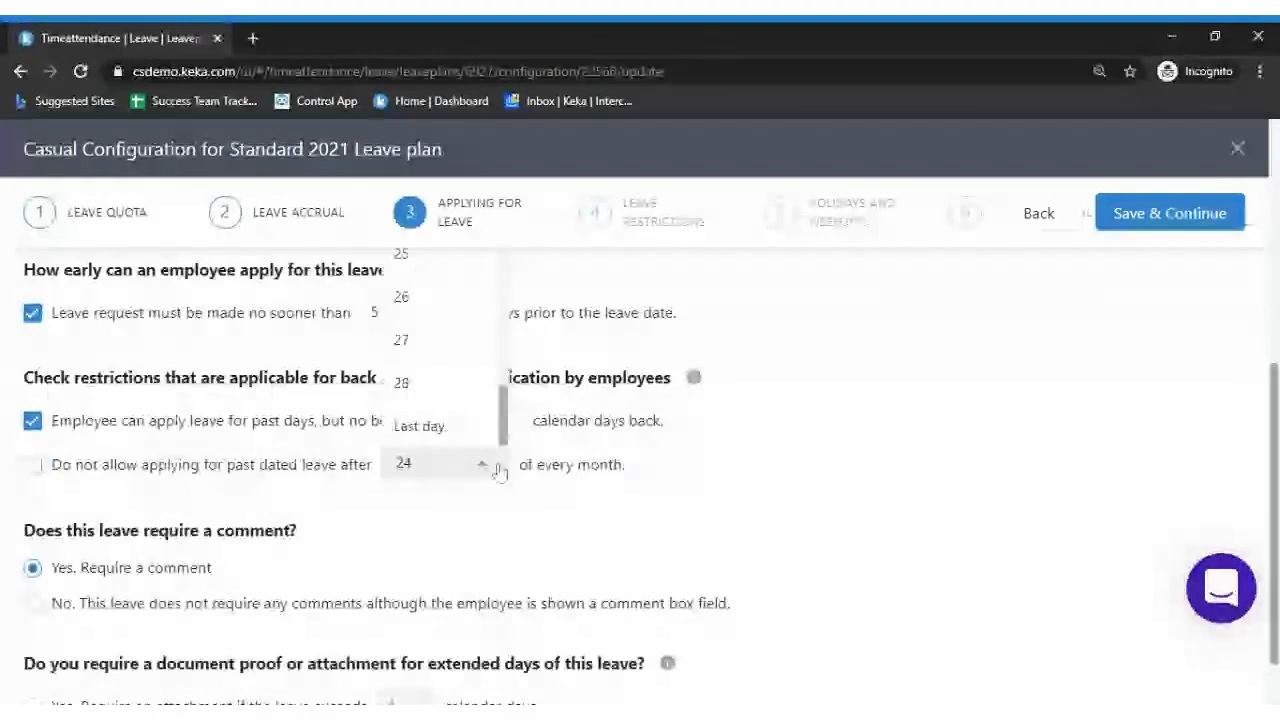
pyautogui.click(763, 523)
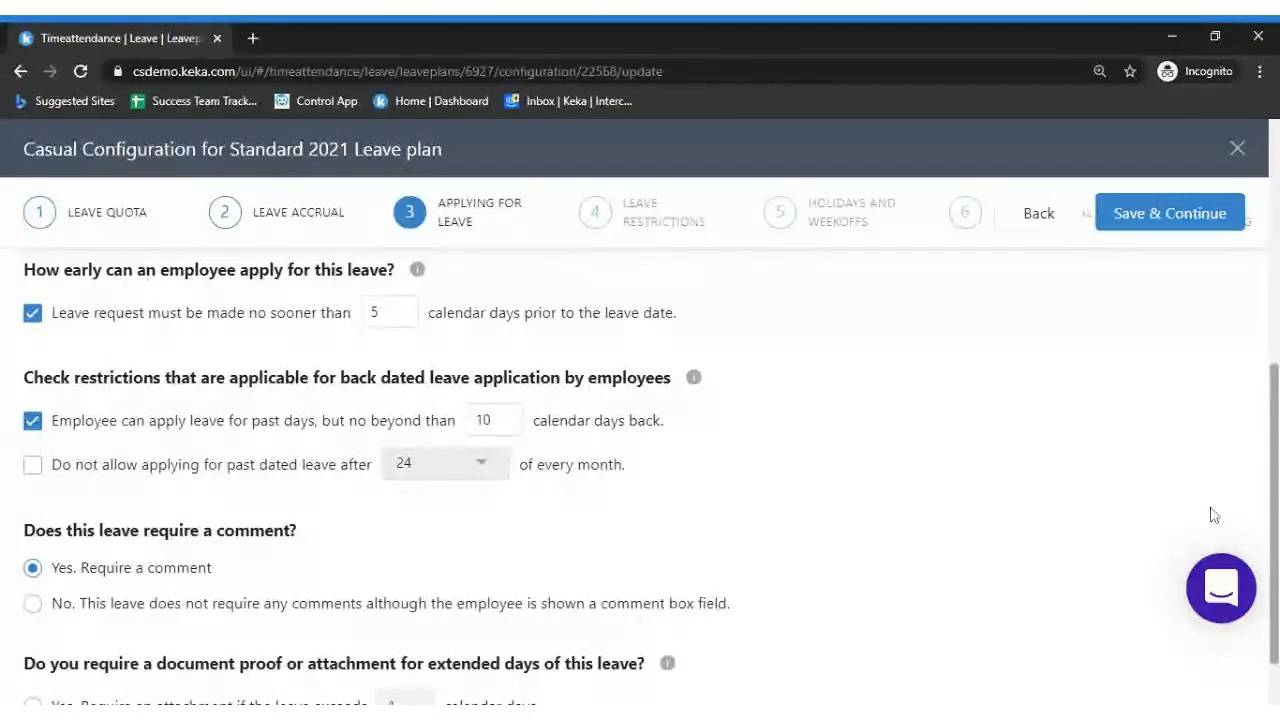
# Check the rules for applying for leave, save them and continue to the leave restrictions
pyautogui.scroll(-1, 1215, 515)
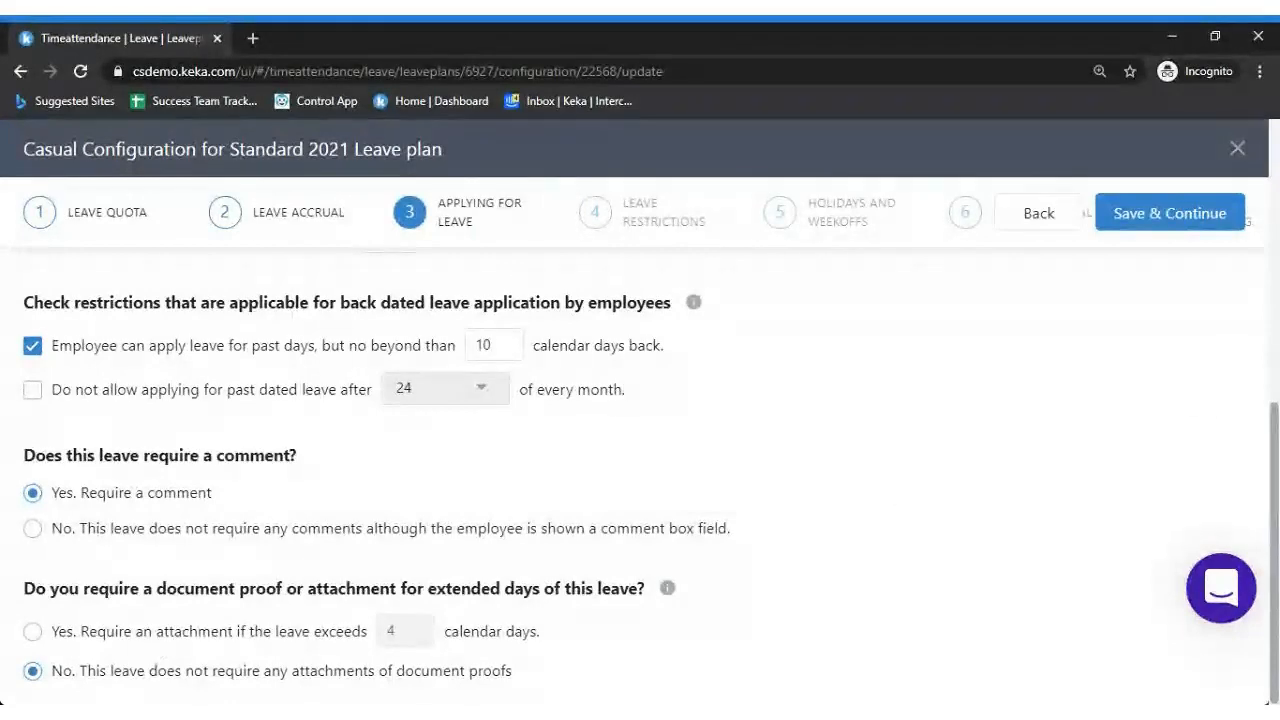
pyautogui.scroll(2, 1273, 395)
pyautogui.scroll(4, 1273, 395)
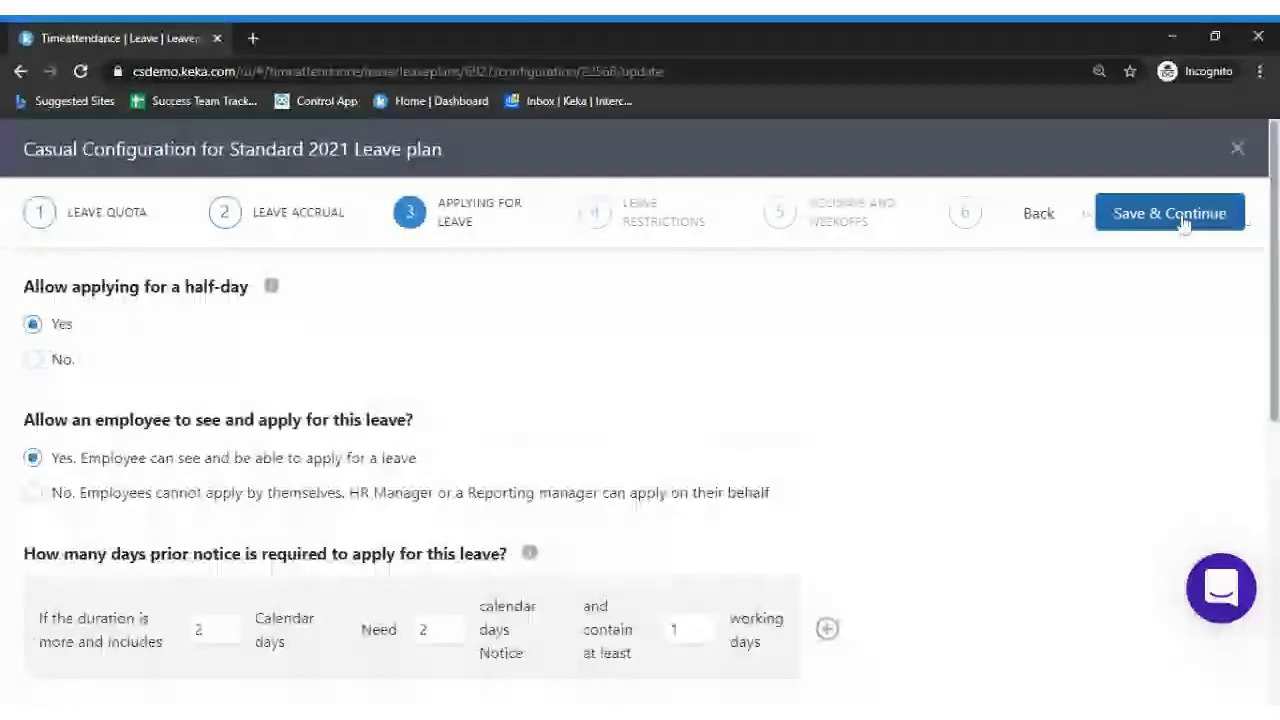
pyautogui.click(1185, 224)
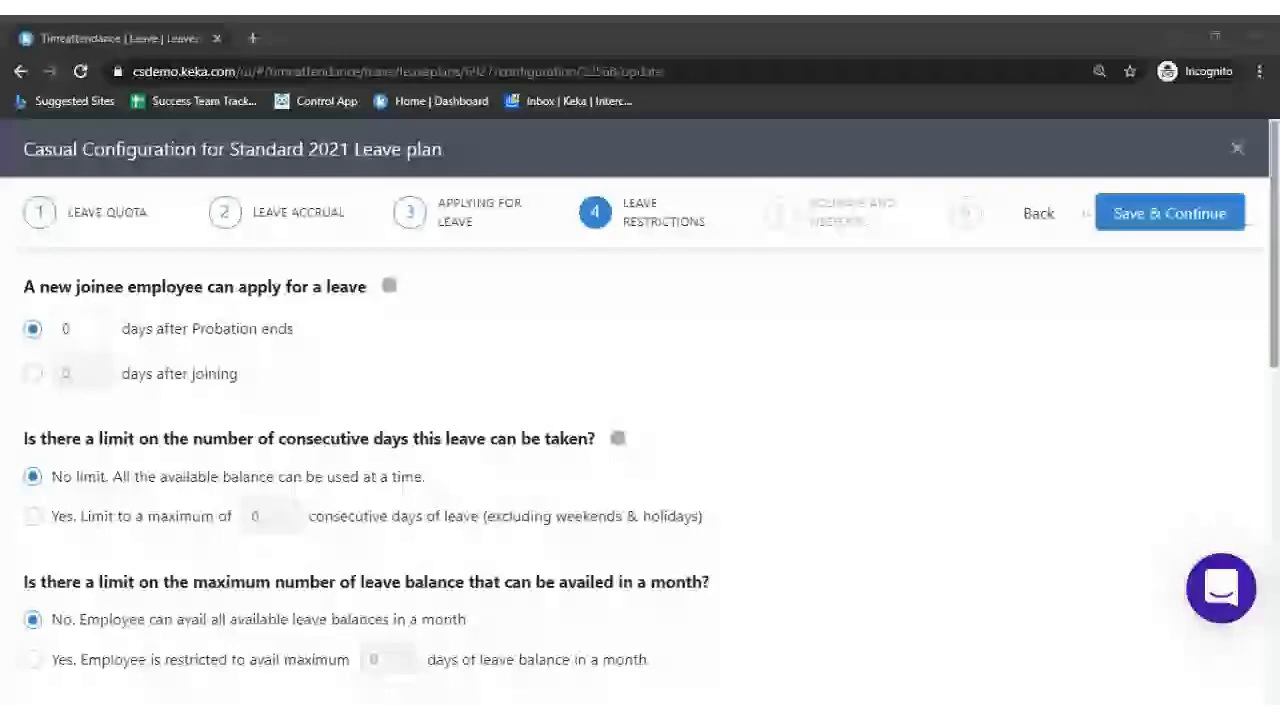
# Try a waiting period of 90 days after probation ends for new joinees, and reset it to 0 days
pyautogui.scroll(-1, 640, 450)
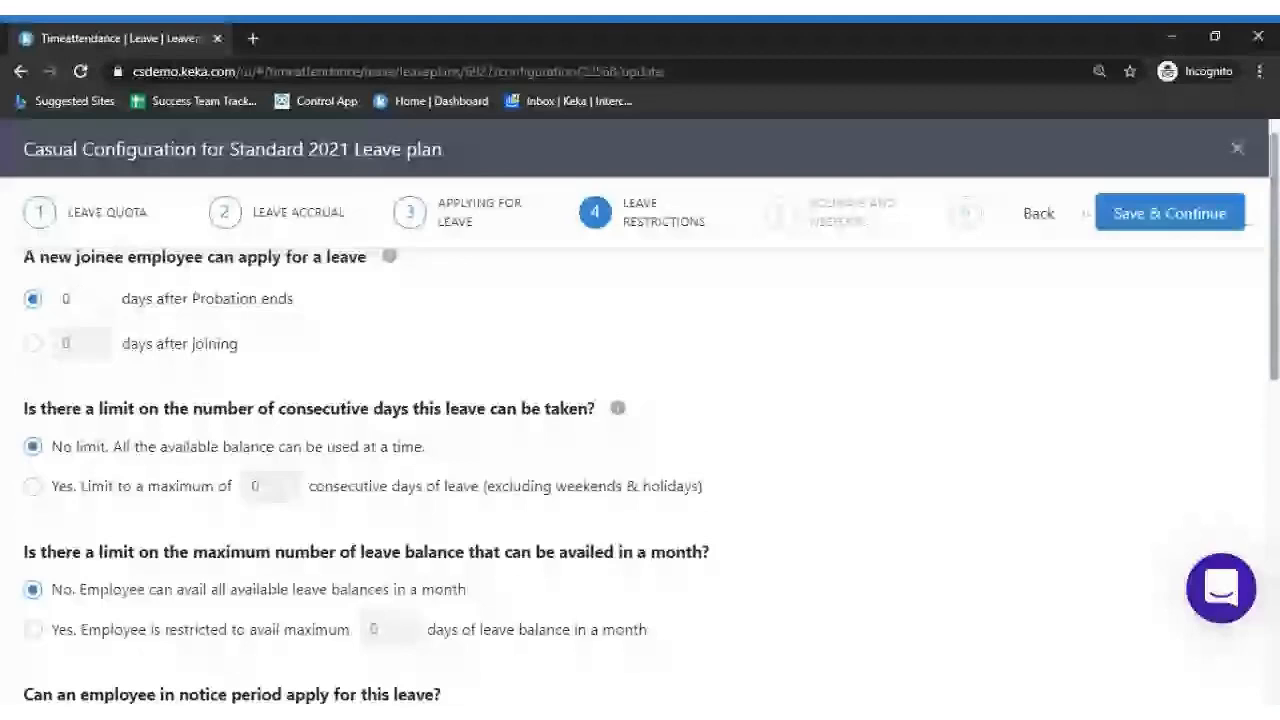
pyautogui.scroll(1, 640, 450)
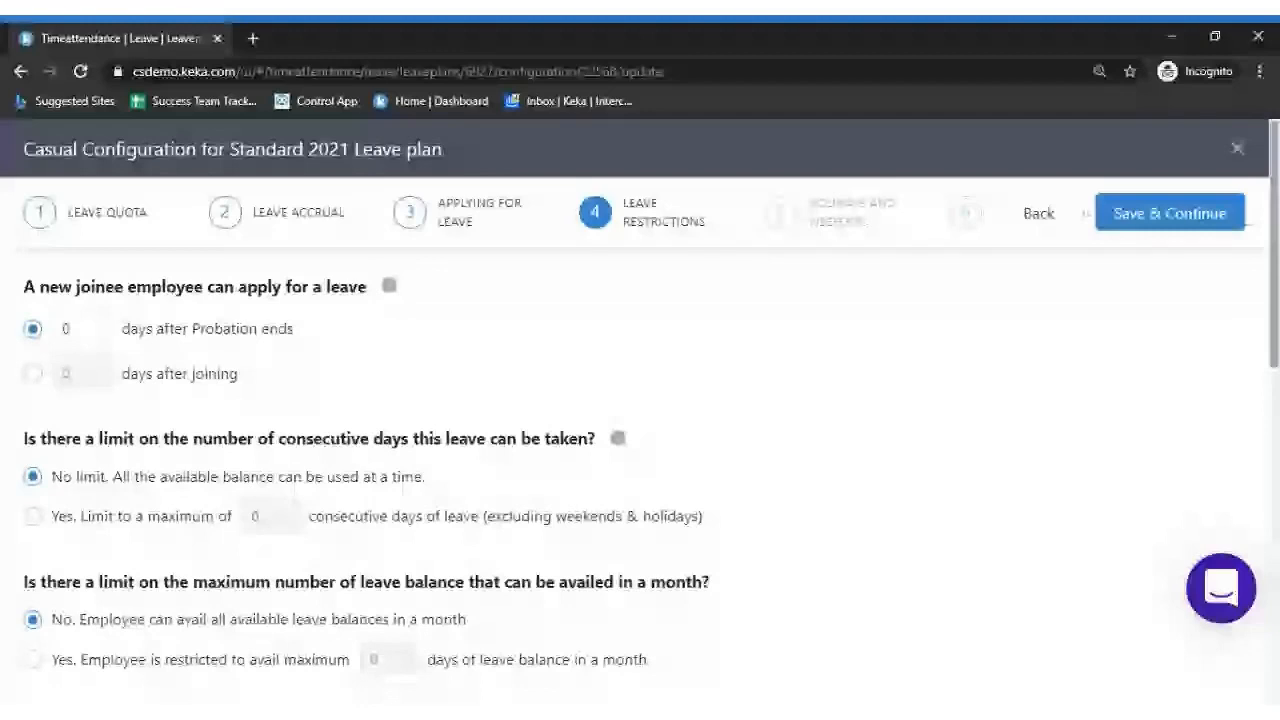
pyautogui.click(104, 337)
pyautogui.write('90')
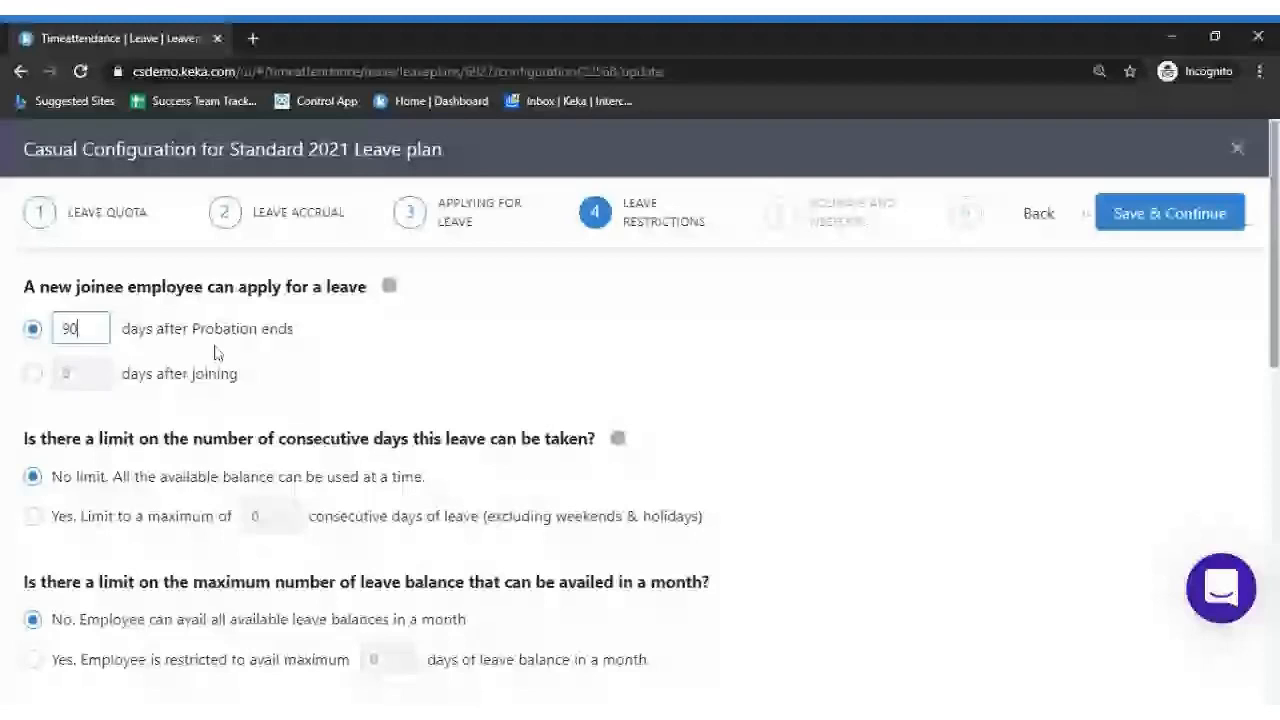
pyautogui.press('BackSpace')
pyautogui.press('BackSpace')
pyautogui.write('0')
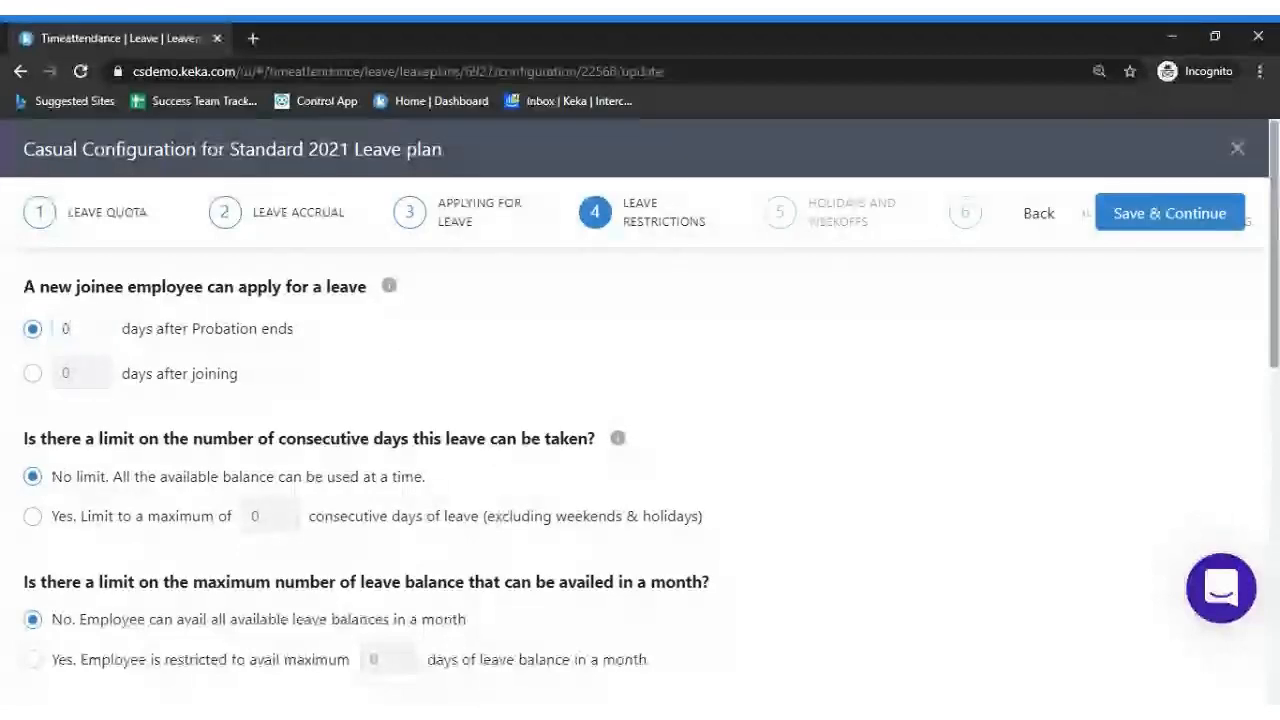
# Base new joinee eligibility on 0 days after joining and allow no more than 2 days of leave during the probation period
pyautogui.click(33, 373)
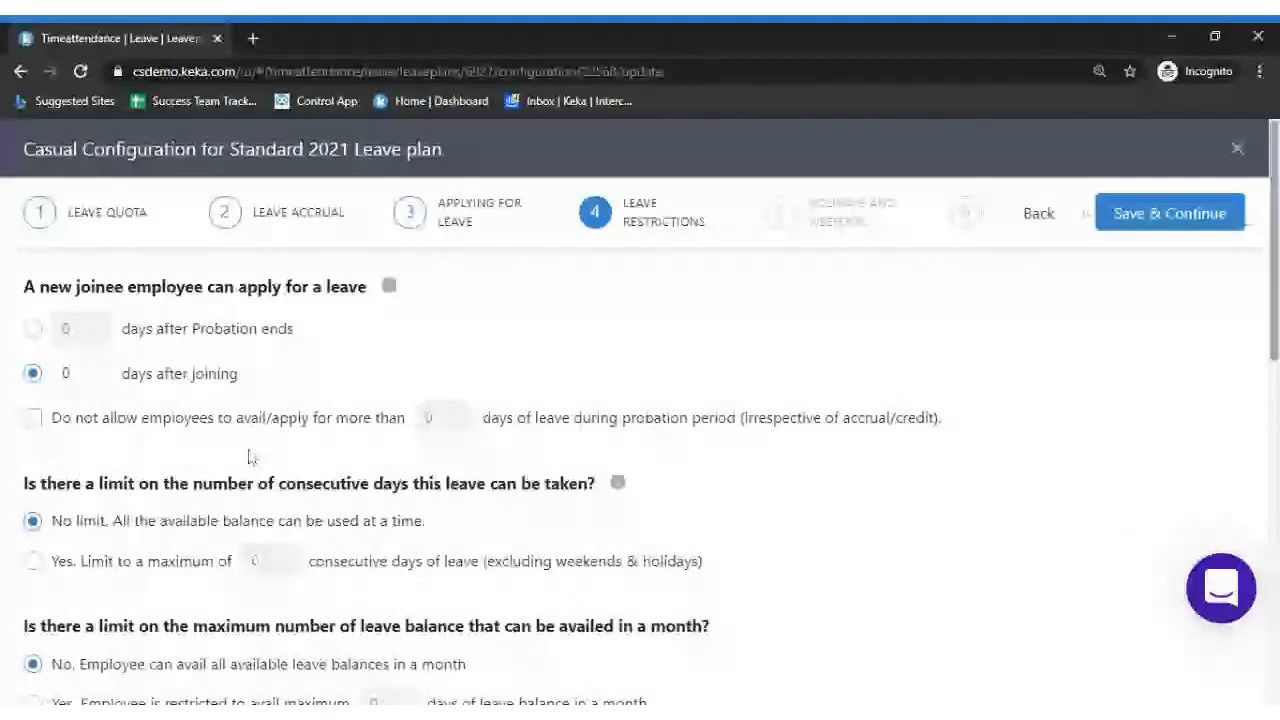
pyautogui.click(107, 428)
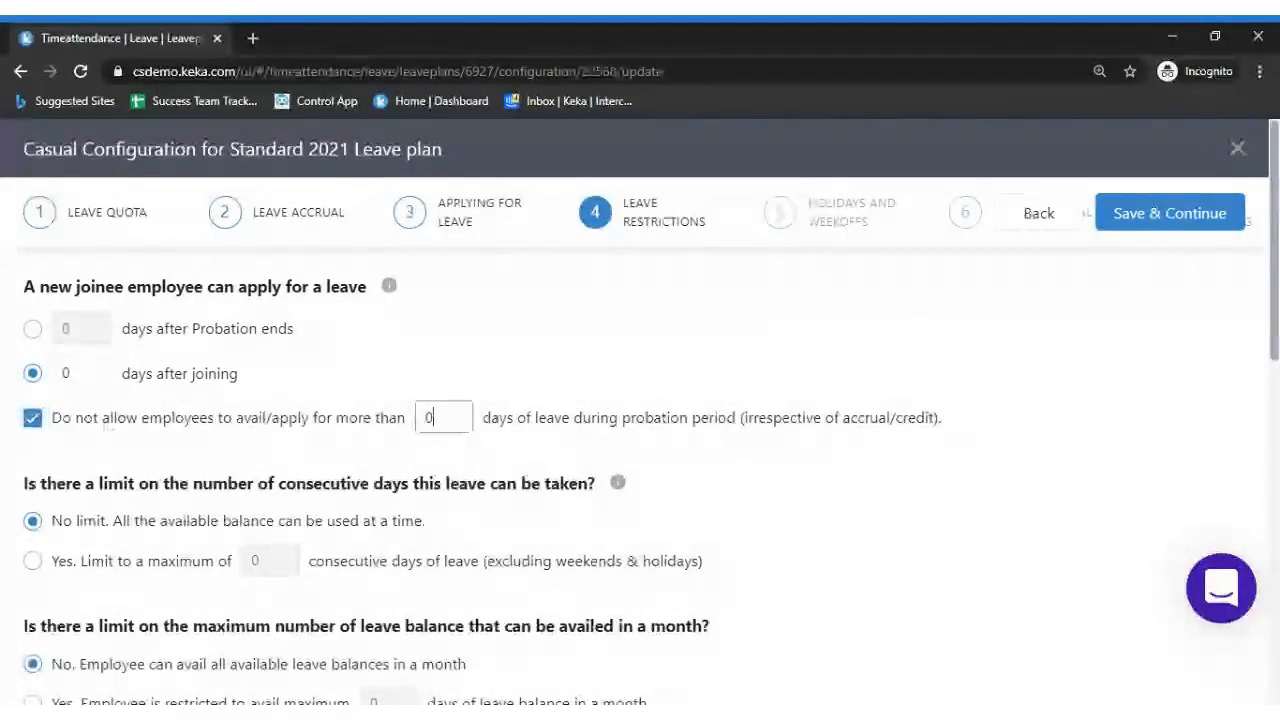
pyautogui.press('BackSpace')
pyautogui.write('2')
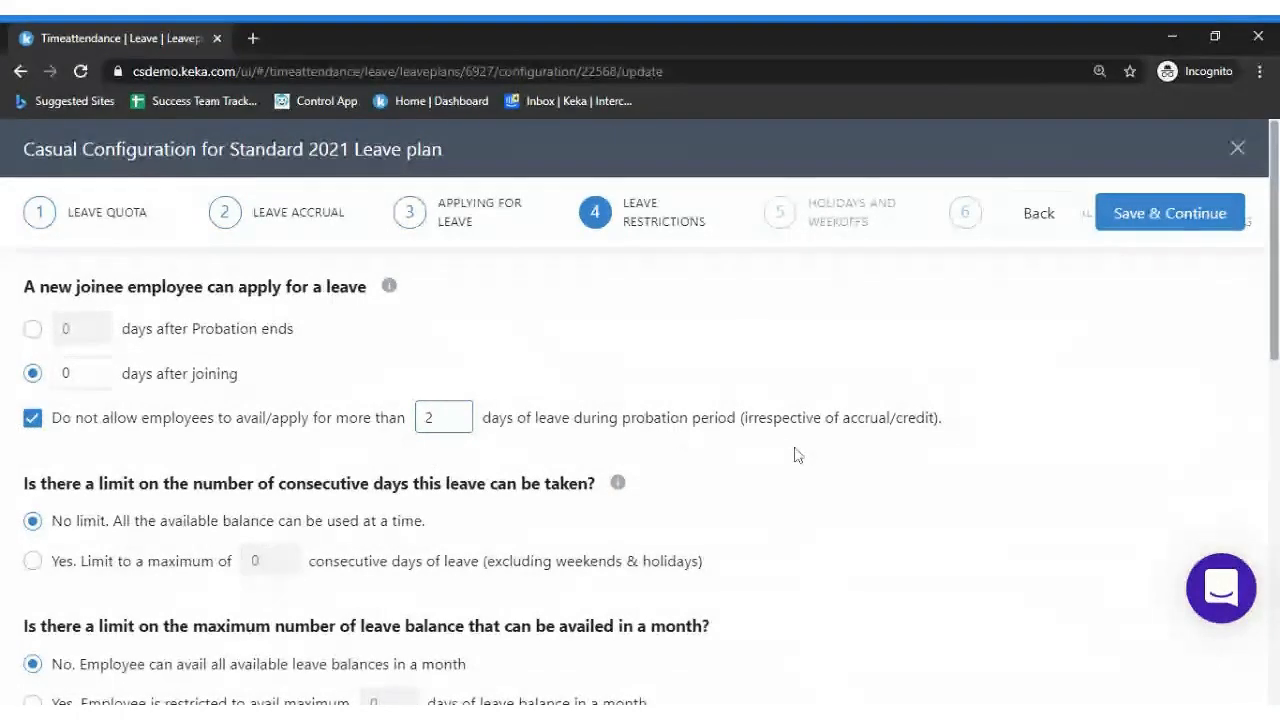
# Limit the leave to a maximum of 4 consecutive days, excluding weekends and holidays
pyautogui.scroll(-1, 797, 455)
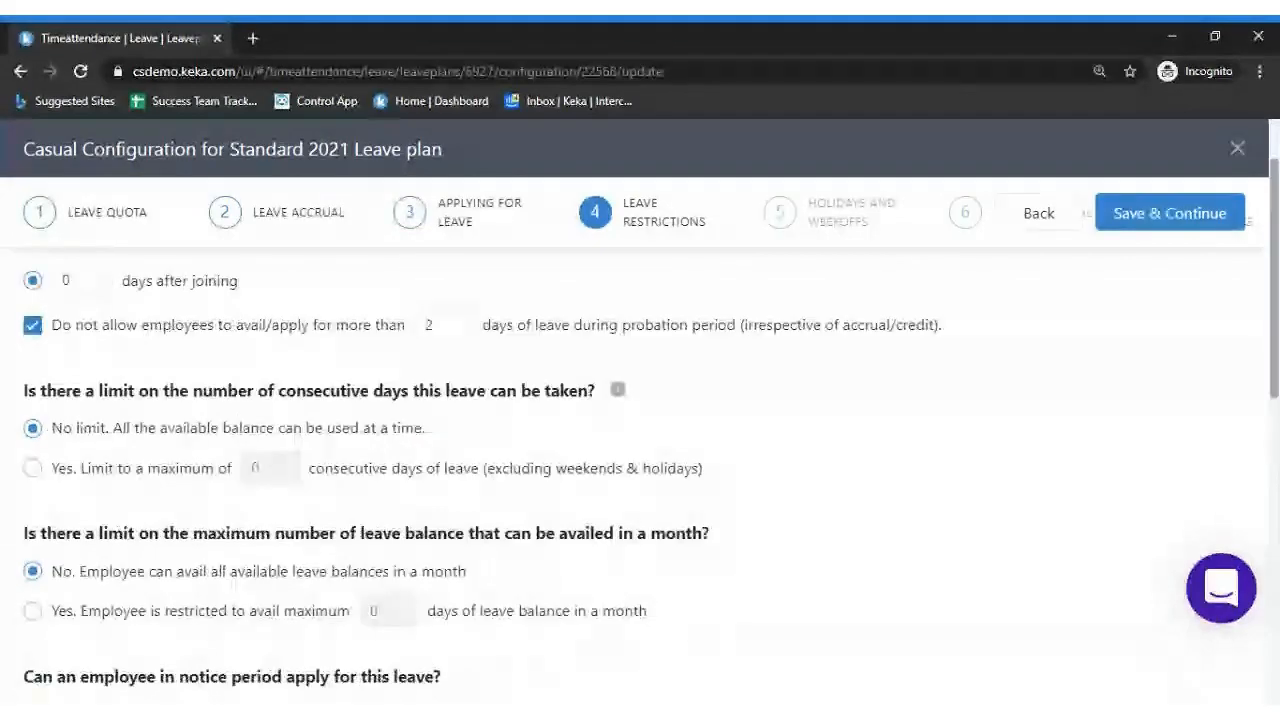
pyautogui.scroll(-1, 120, 527)
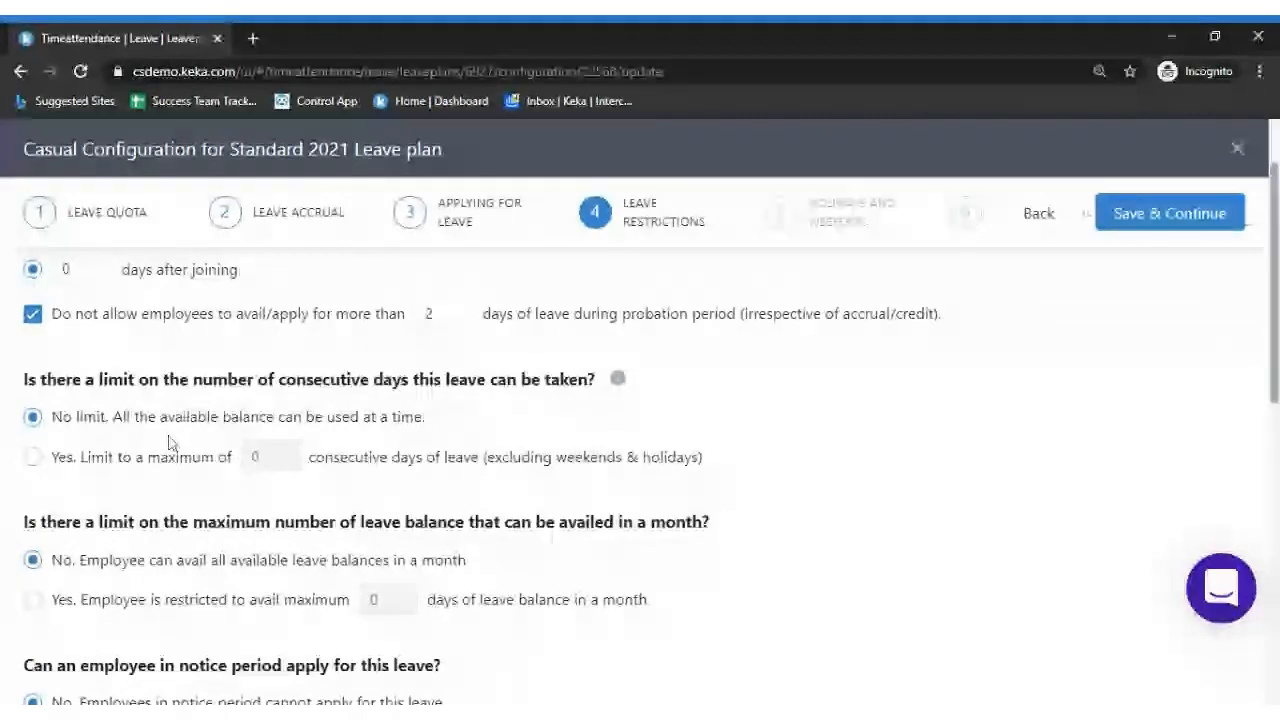
pyautogui.moveTo(131, 457); pyautogui.dragTo(140, 472)
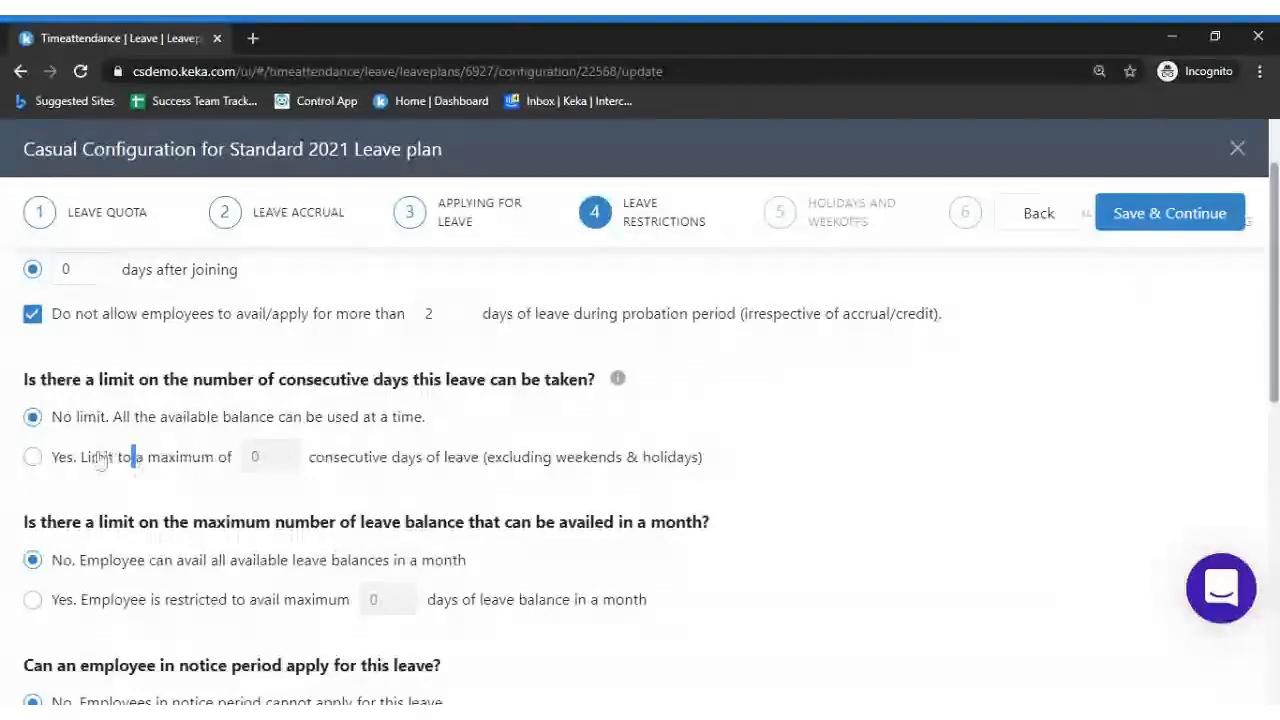
pyautogui.click(104, 460)
pyautogui.write('4')
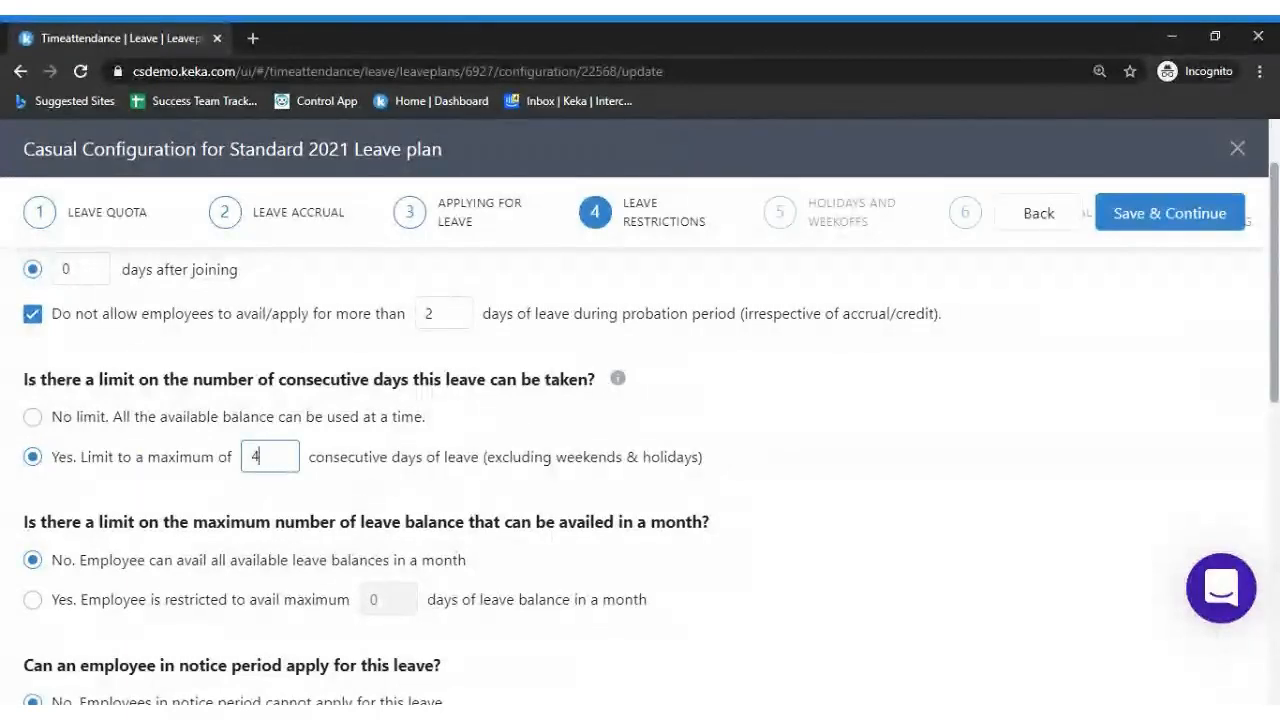
# Switch the consecutive-day restriction between no limit and the 4-day maximum, ending on the 4-day maximum
pyautogui.click(192, 420)
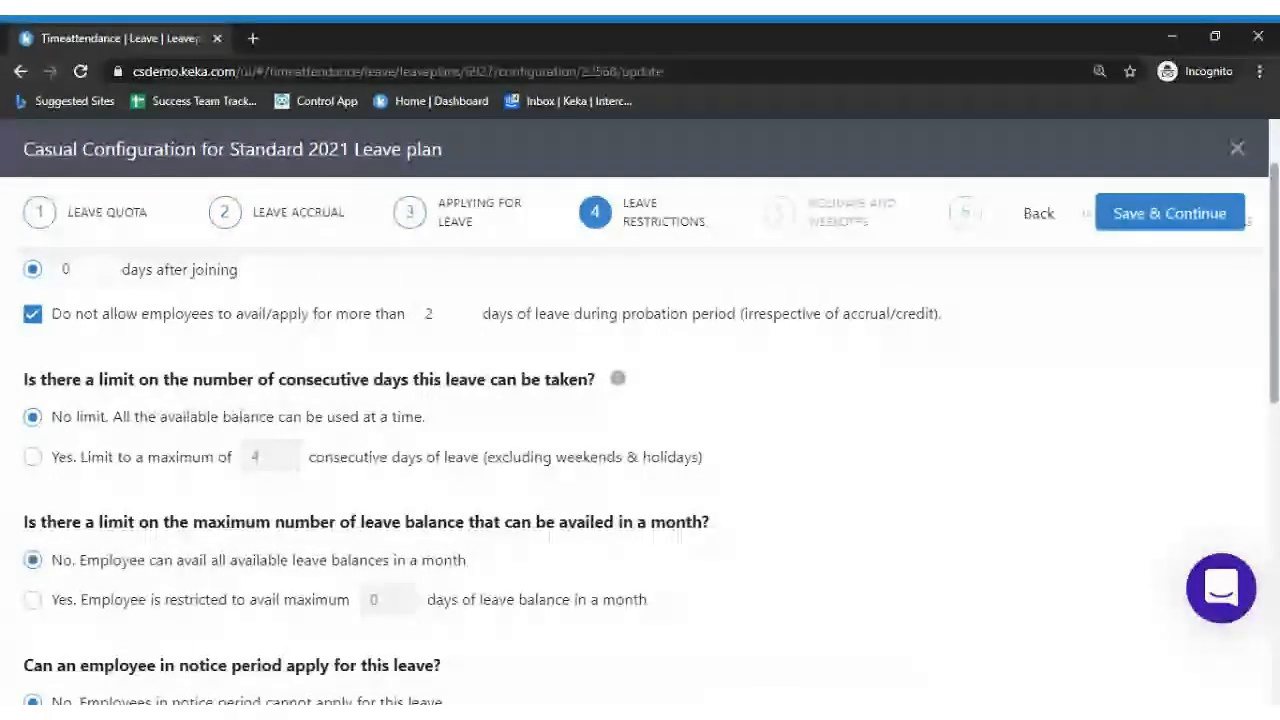
pyautogui.click(148, 457)
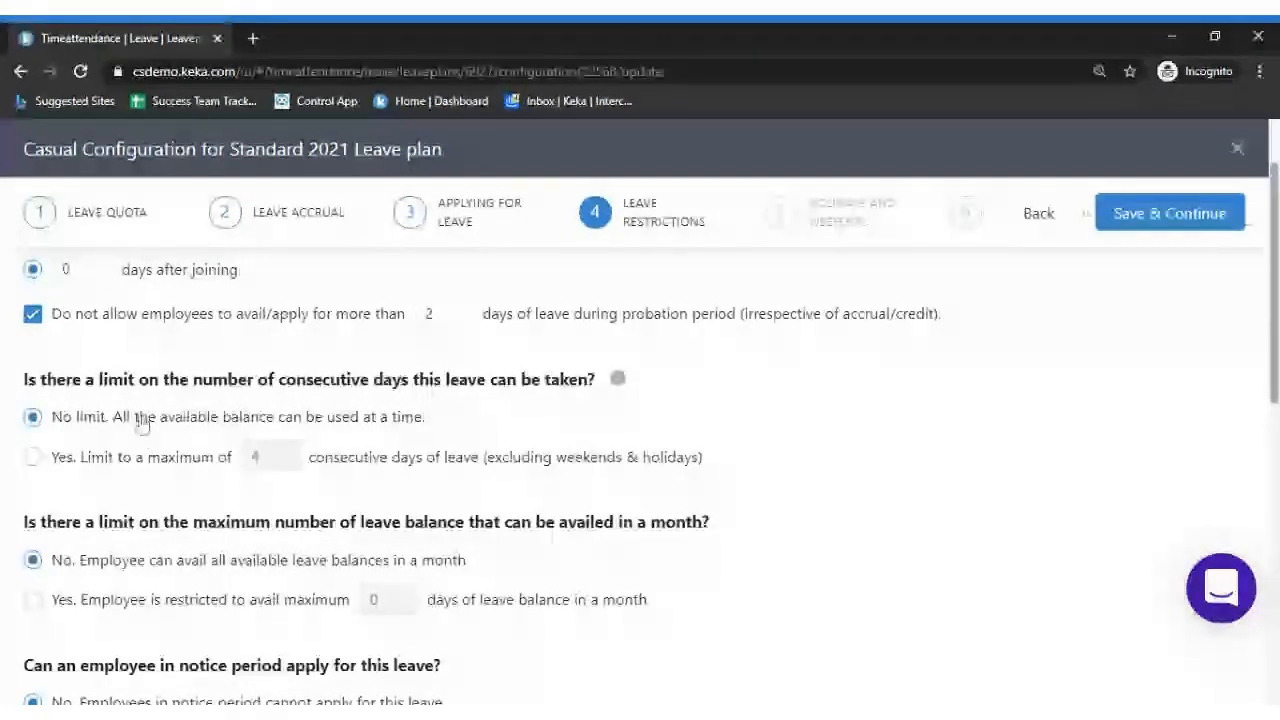
pyautogui.click(184, 458)
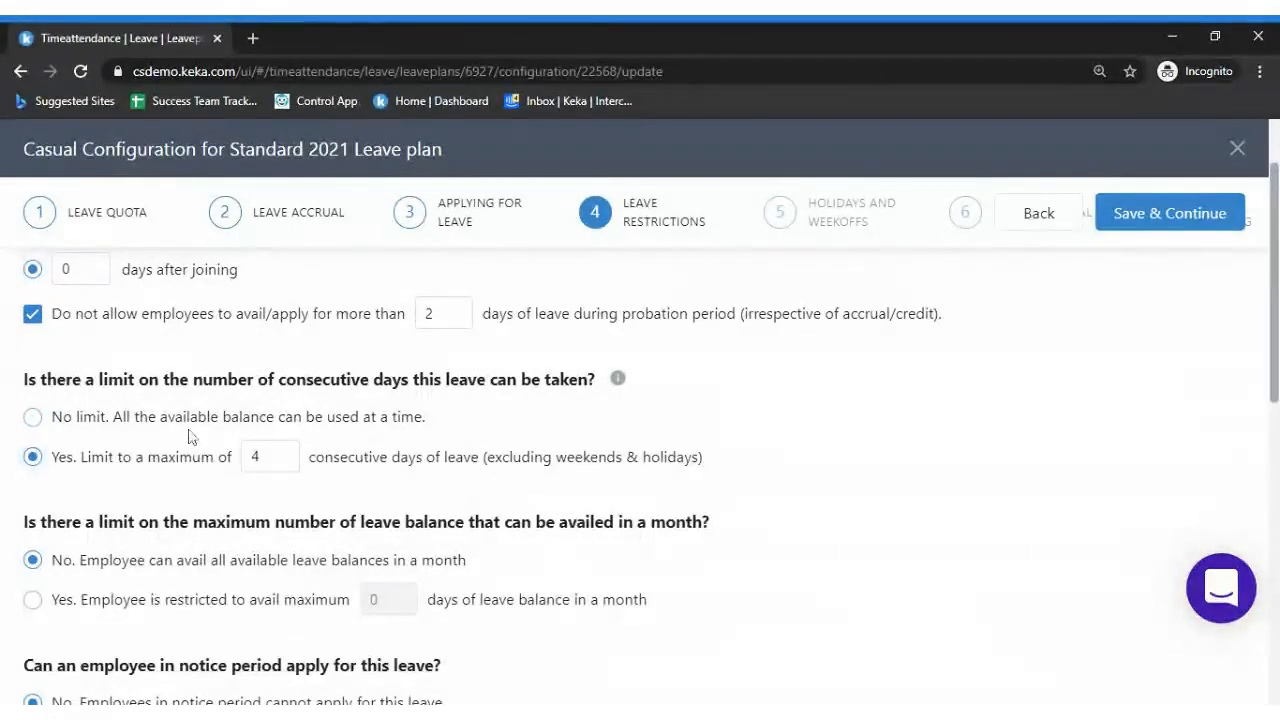
pyautogui.click(164, 422)
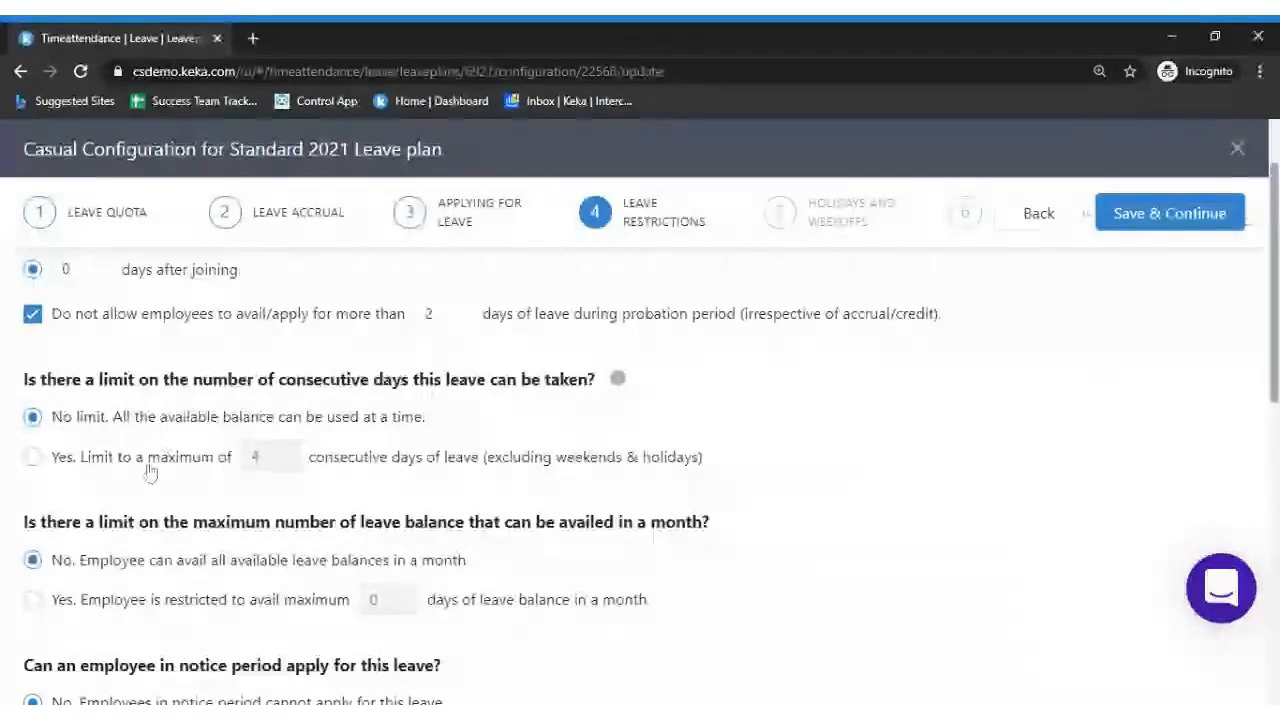
pyautogui.click(165, 470)
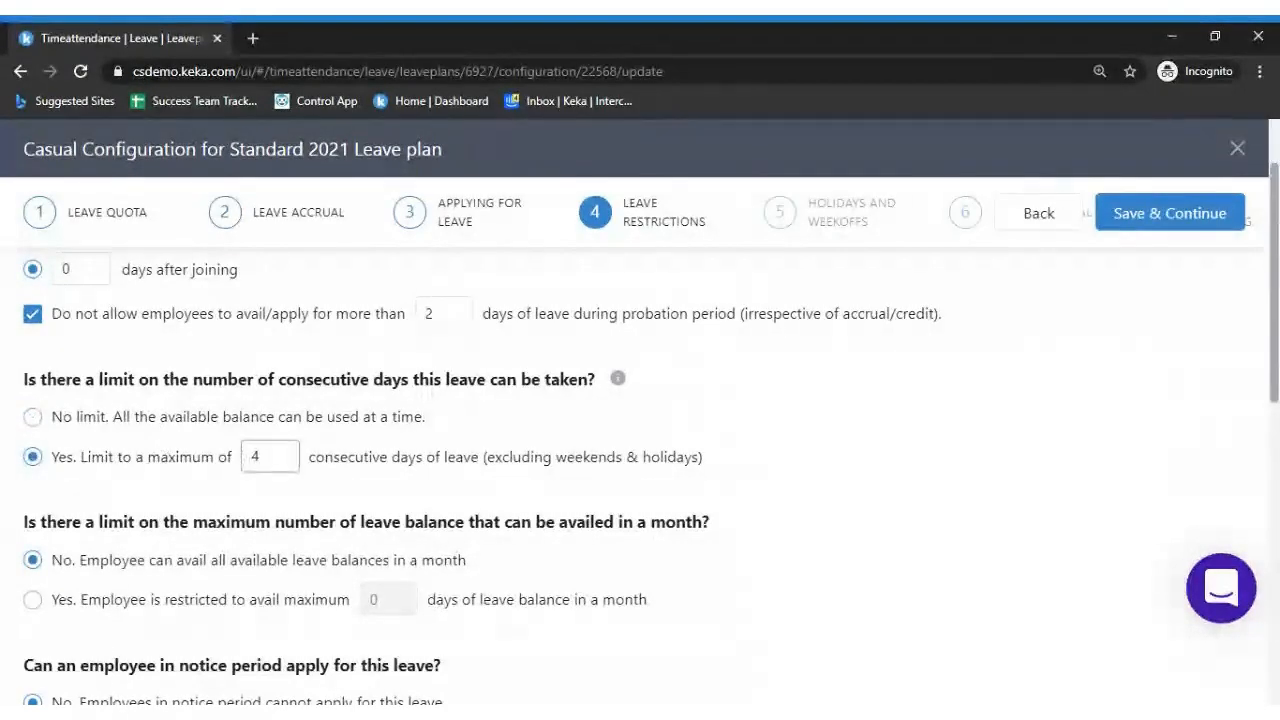
pyautogui.click(266, 456)
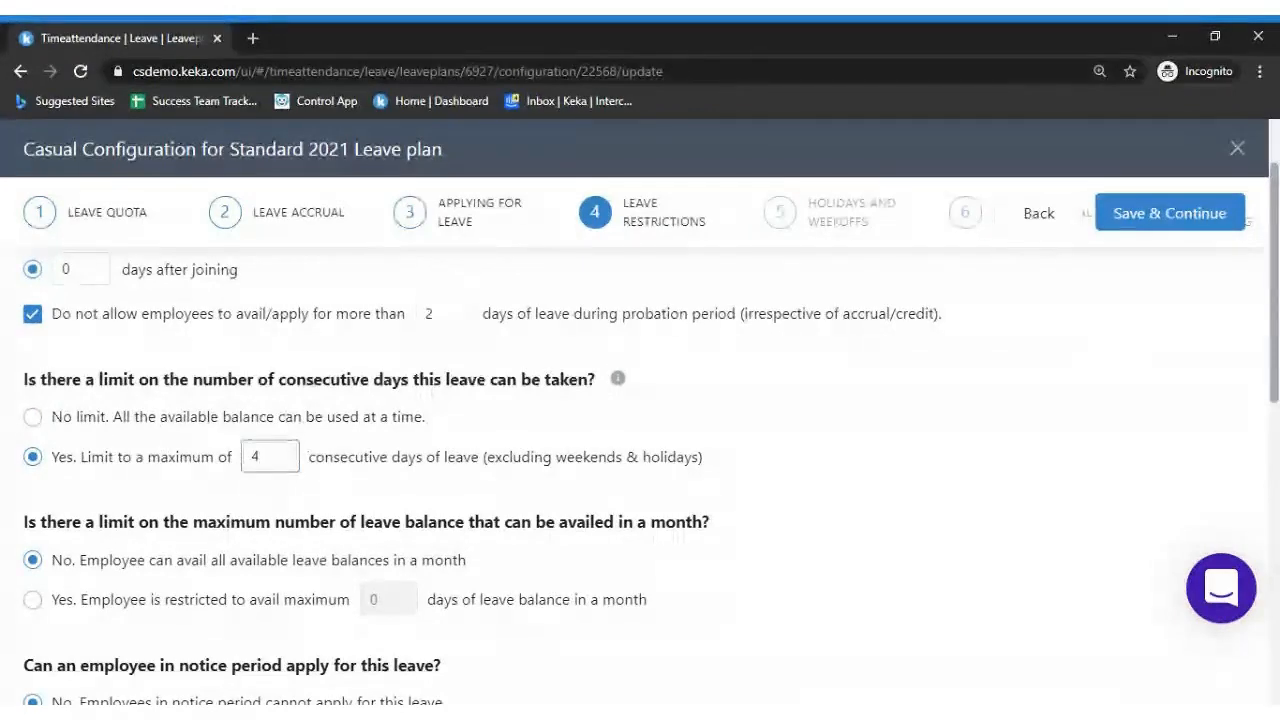
# Restrict employees to availing a maximum of 10 days of leave balance in a month
pyautogui.scroll(-1, 640, 450)
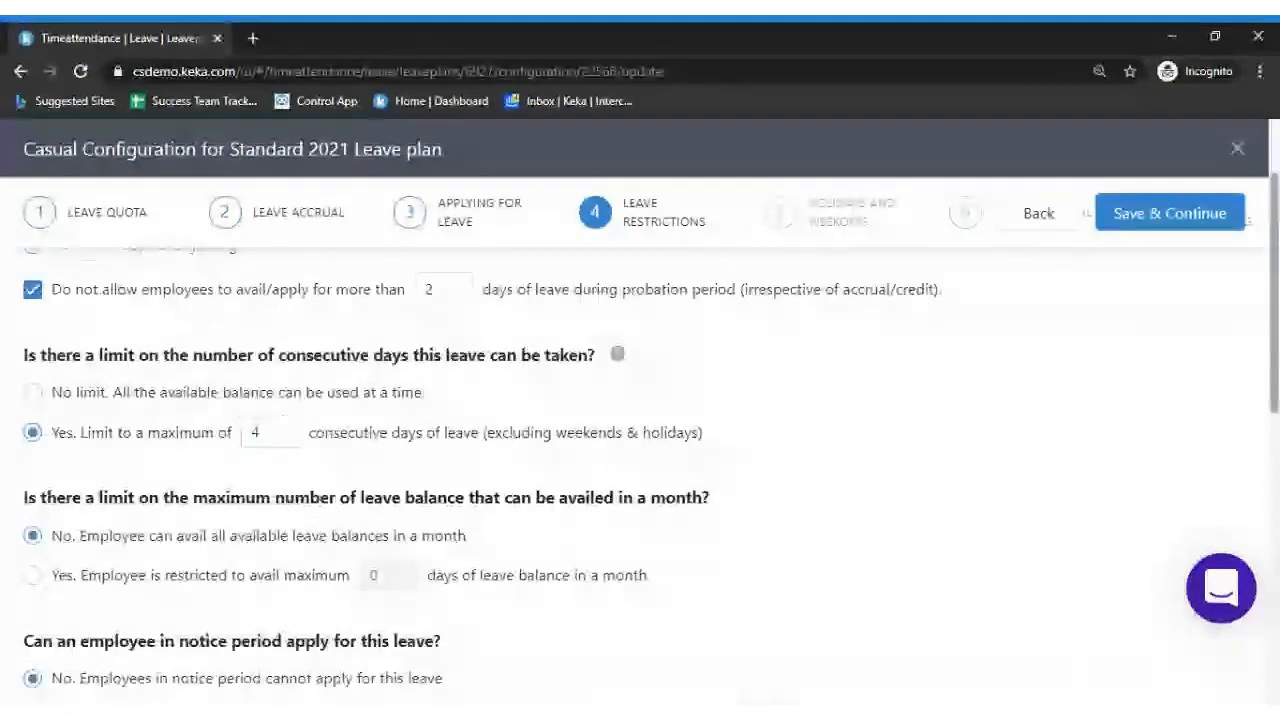
pyautogui.scroll(-1, 640, 450)
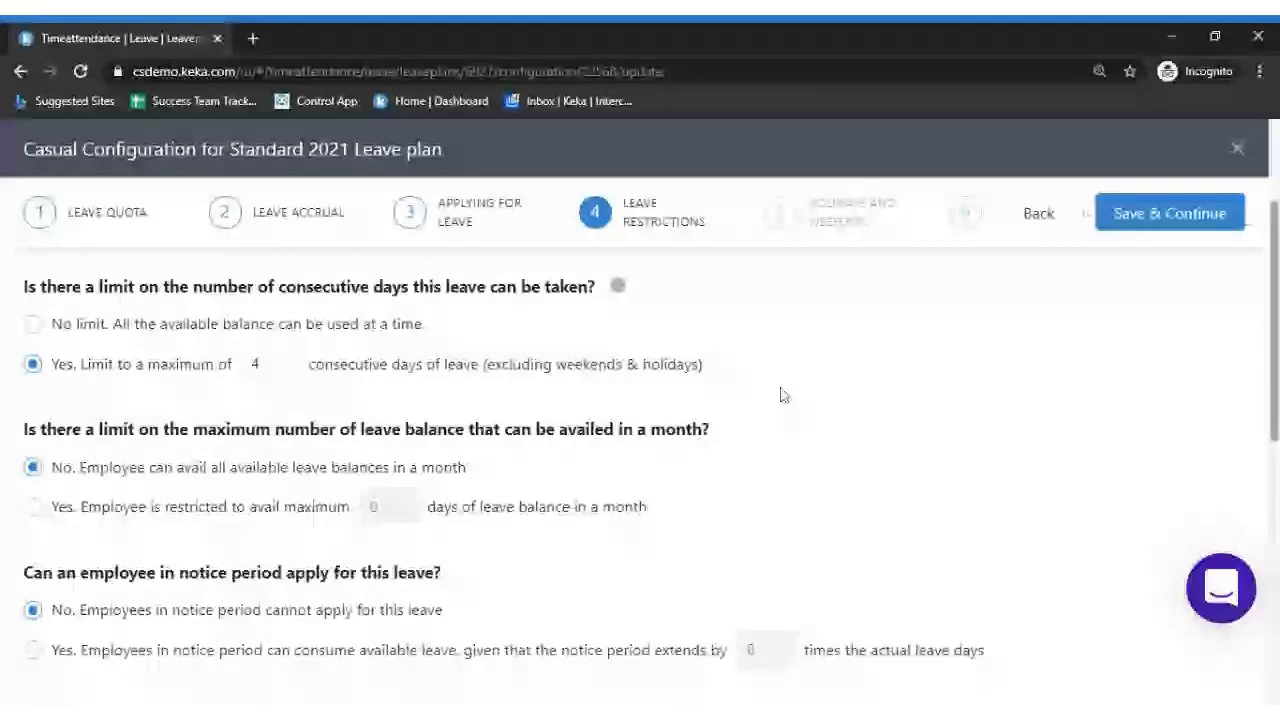
pyautogui.scroll(-2, 456, 364)
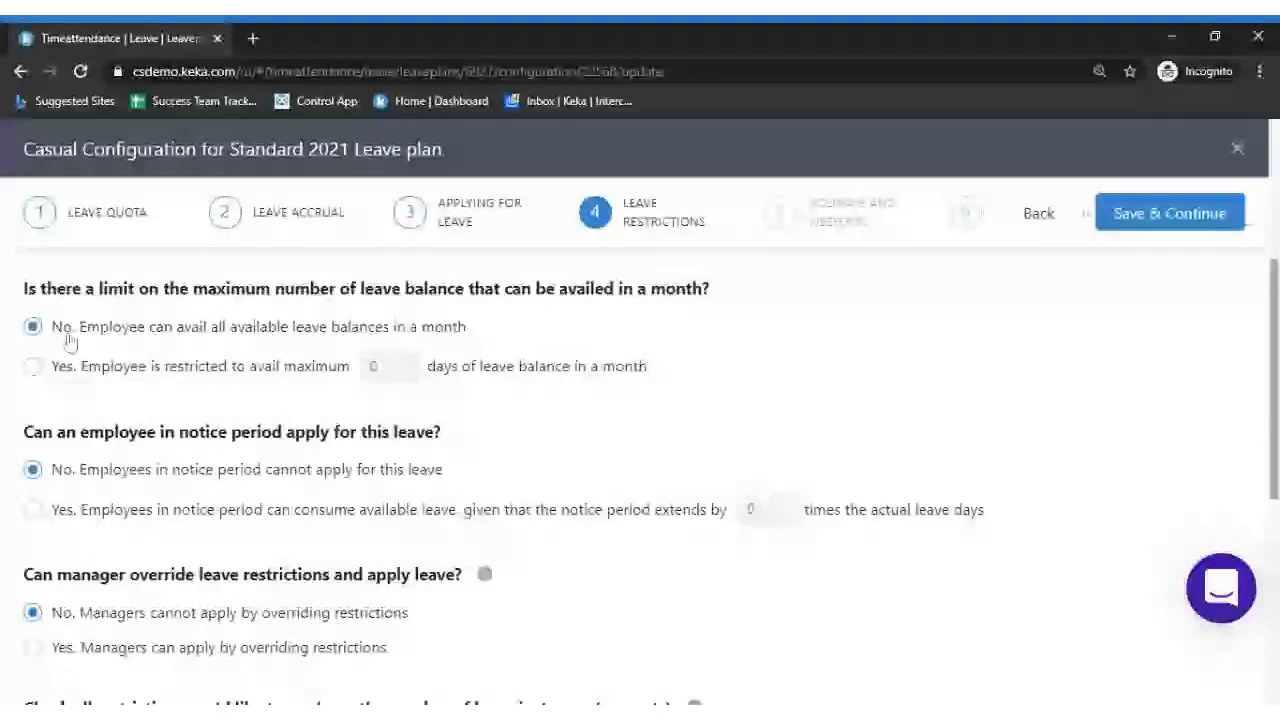
pyautogui.click(106, 372)
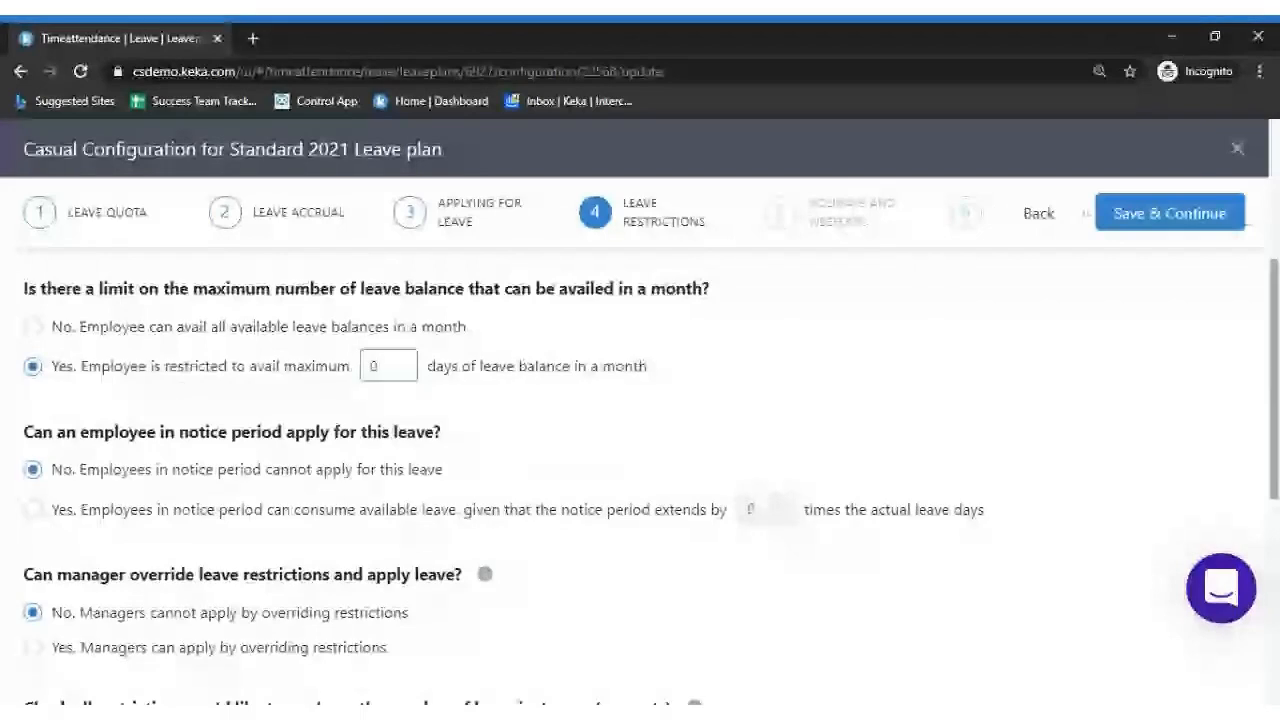
pyautogui.press('BackSpace')
pyautogui.write('10')
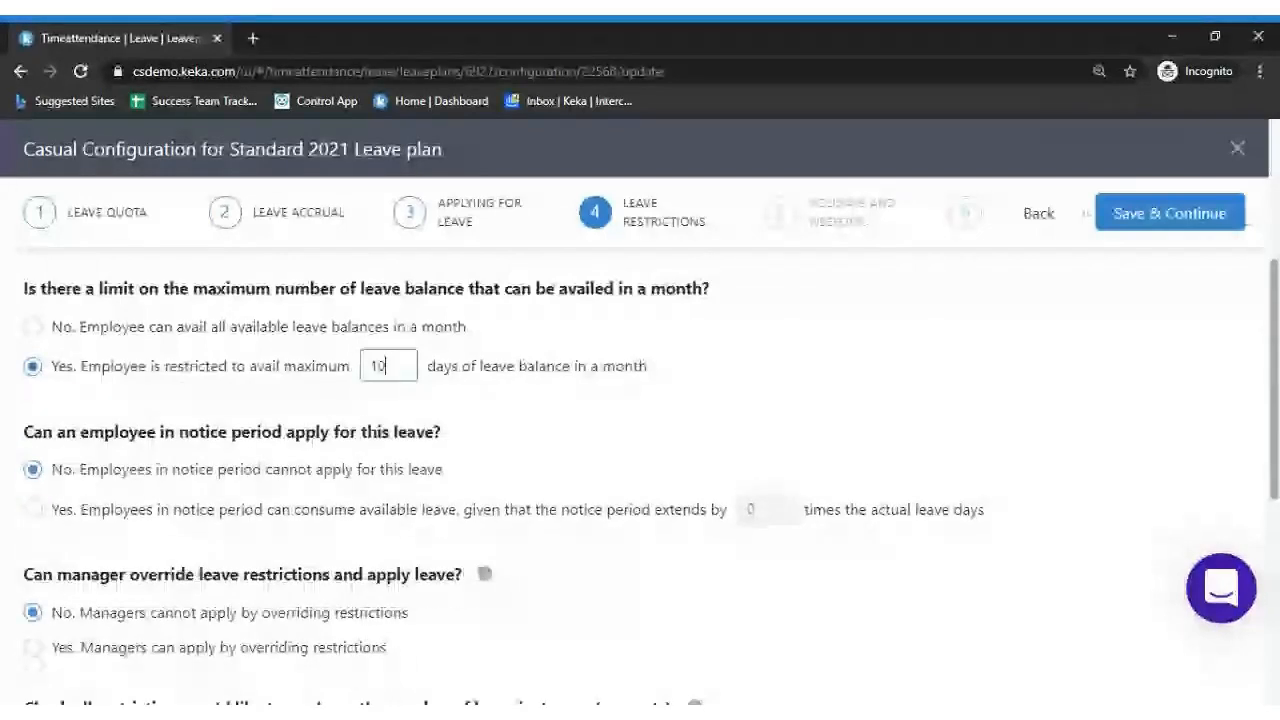
pyautogui.click(499, 411)
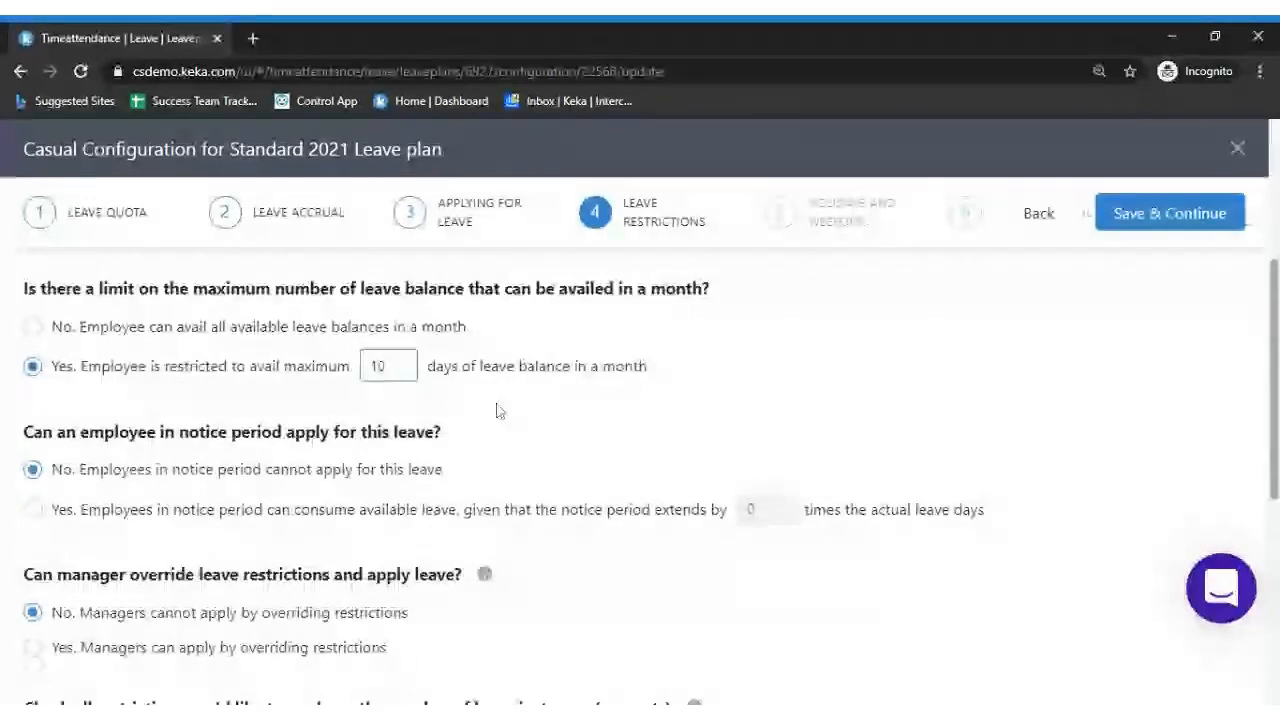
pyautogui.click(617, 368)
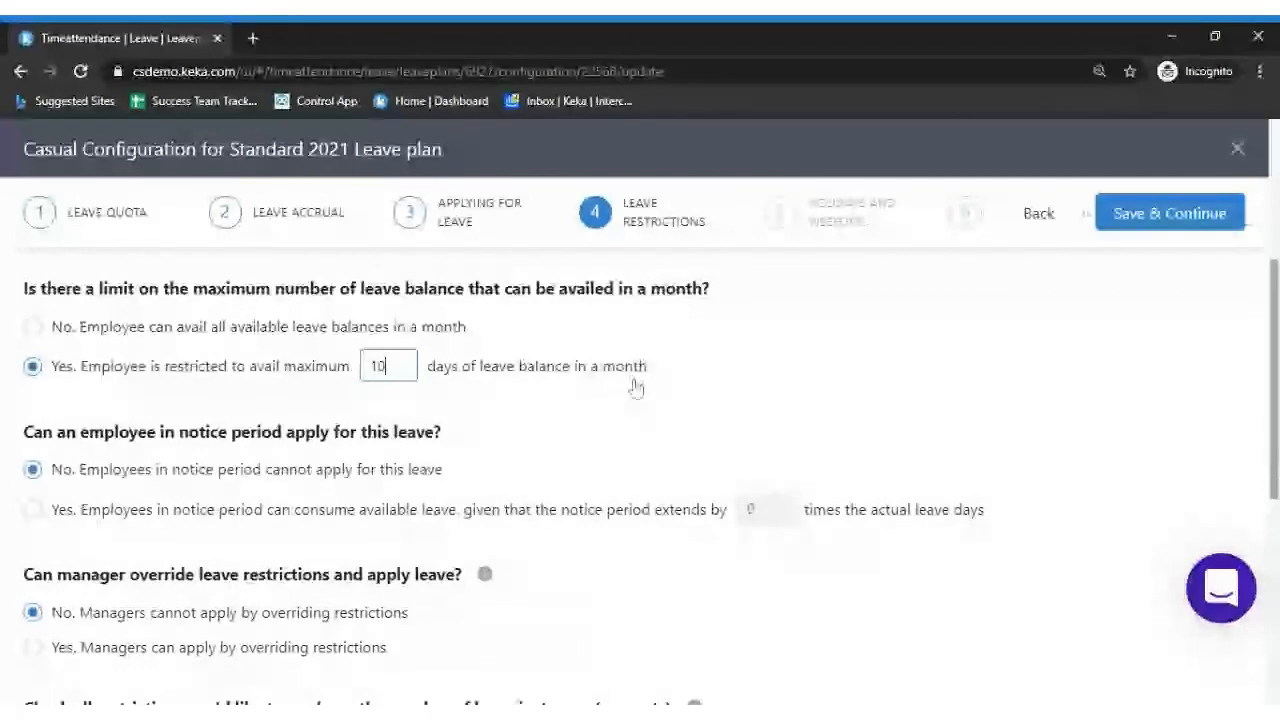
pyautogui.click(345, 495)
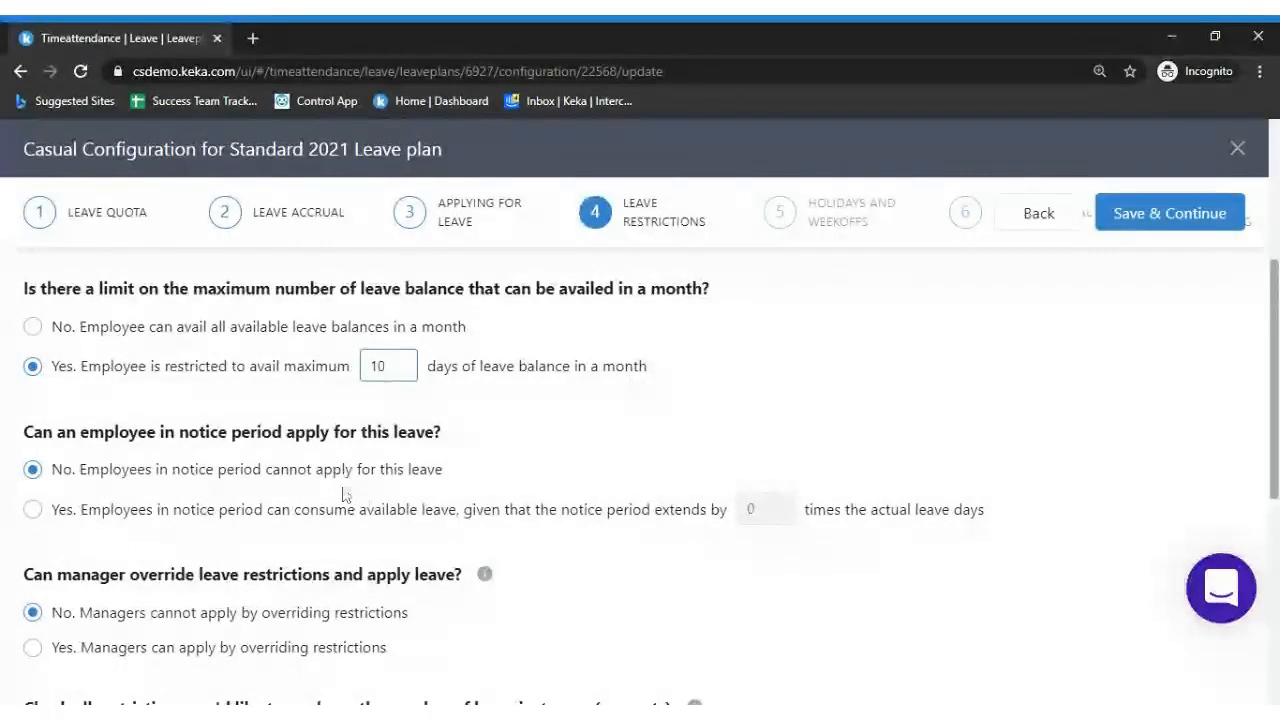
# Allow employees in notice period to consume available leave, with the notice period extending by 1 times the actual leave days
pyautogui.scroll(-1, 375, 341)
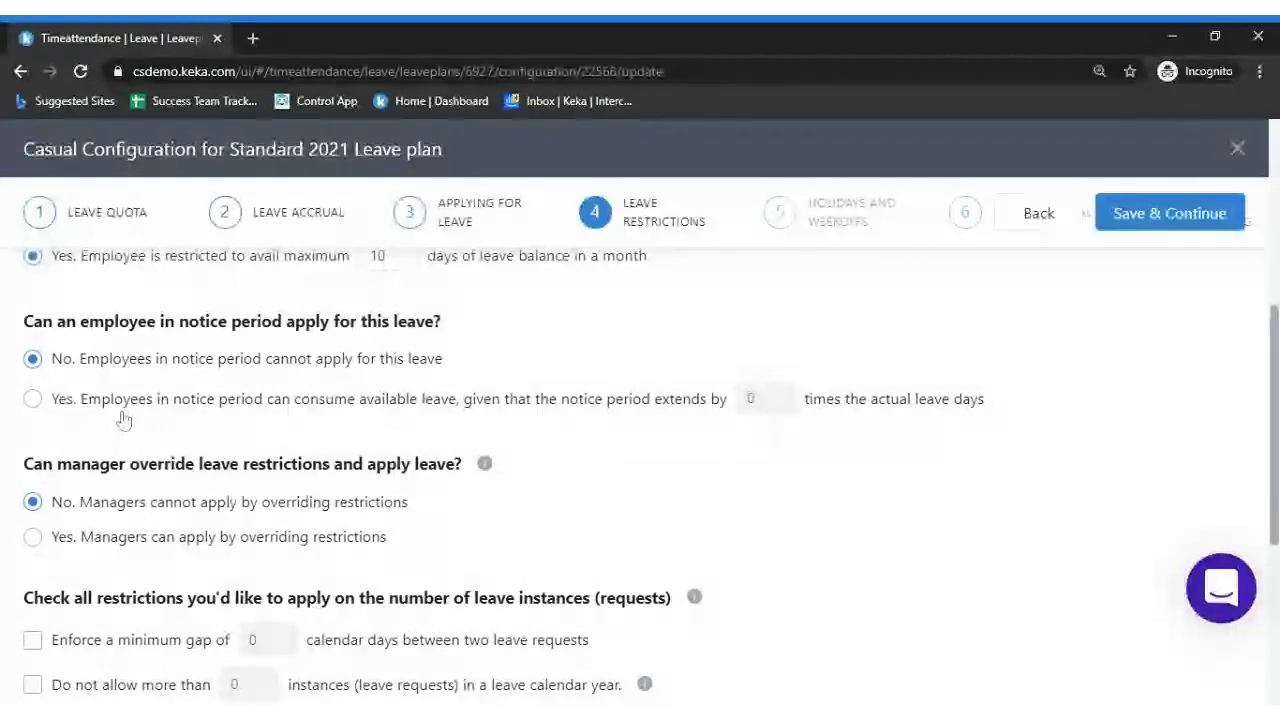
pyautogui.moveTo(110, 399); pyautogui.dragTo(758, 399)
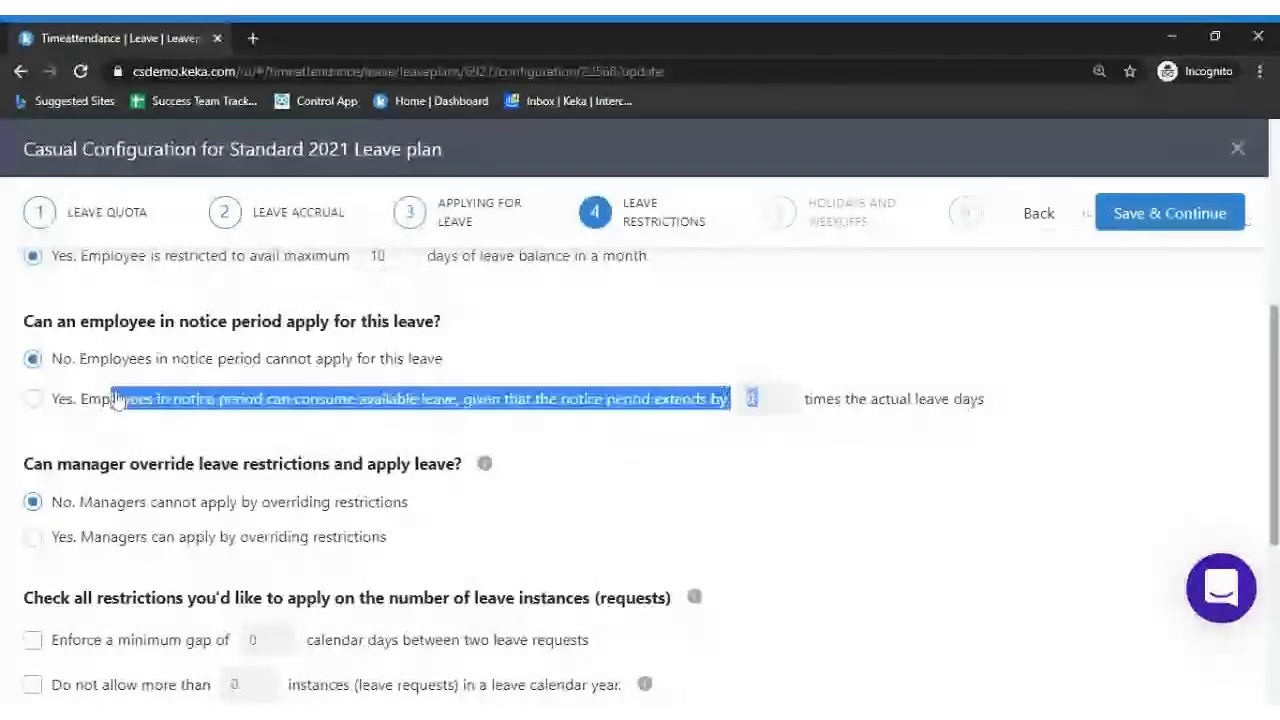
pyautogui.click(63, 399)
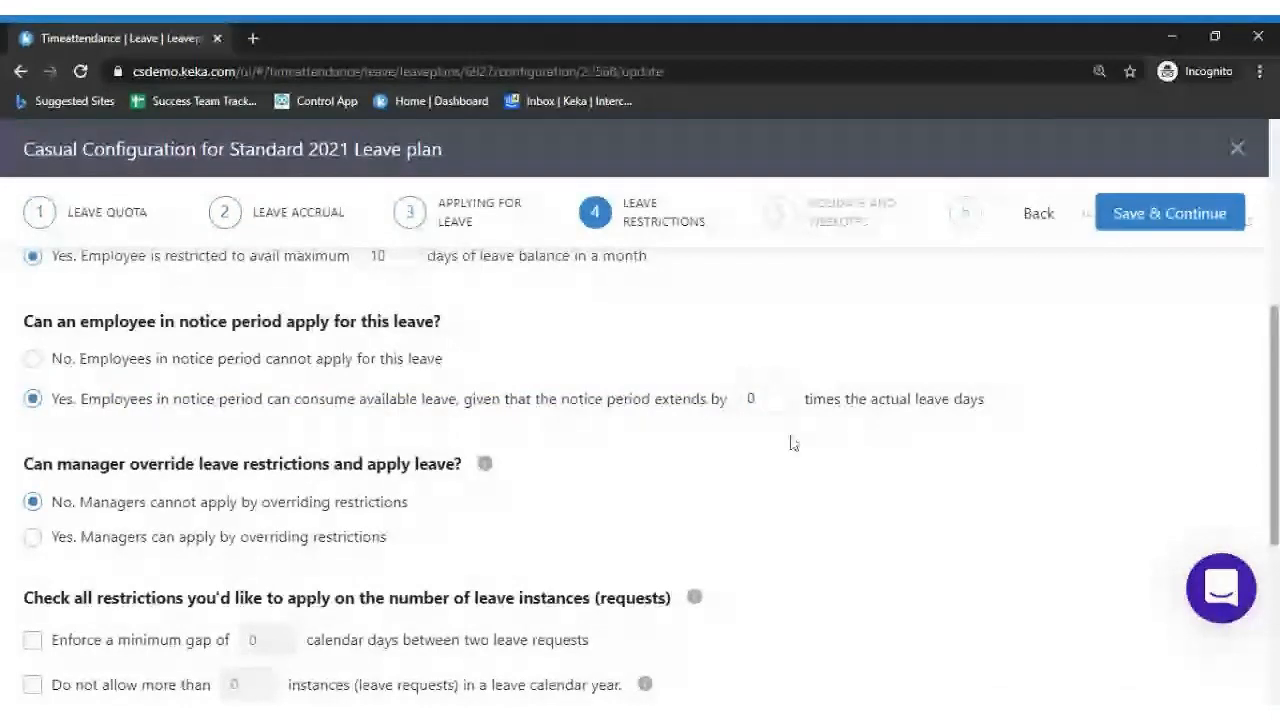
pyautogui.click(765, 400)
pyautogui.press('BackSpace')
pyautogui.write('1')
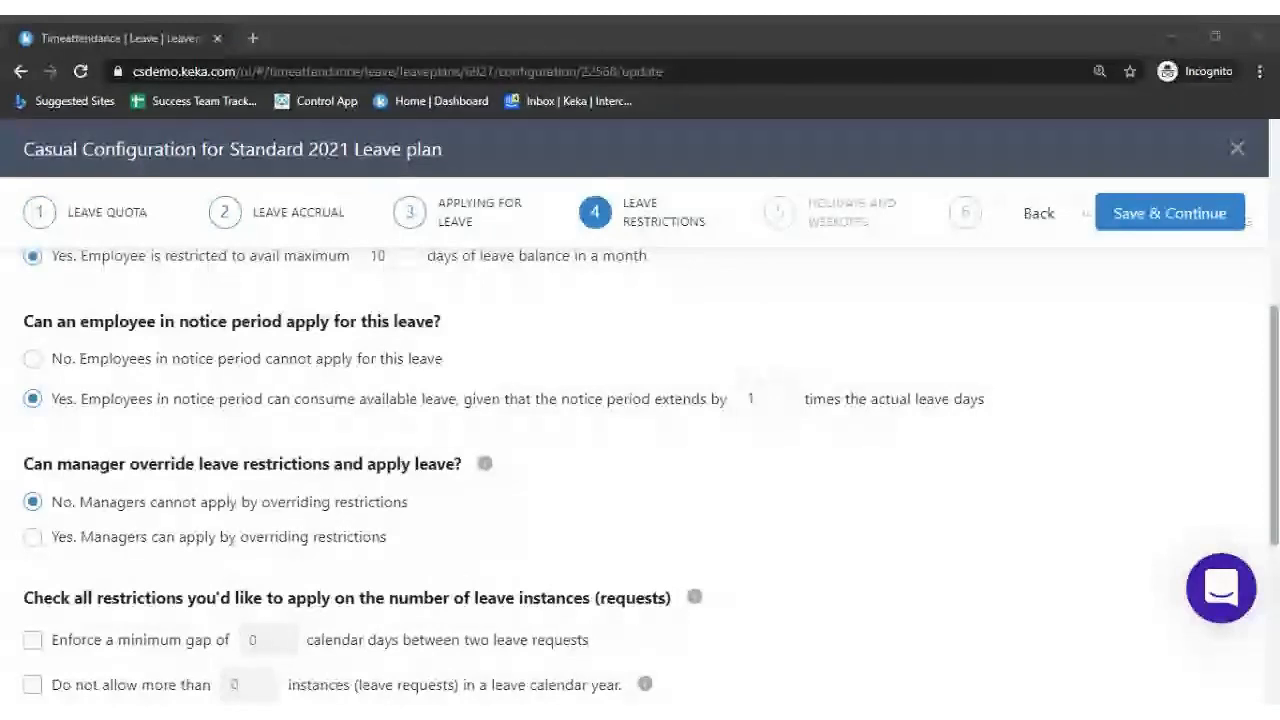
# Set the notice period extension to 0 times the actual leave days
pyautogui.click(756, 514)
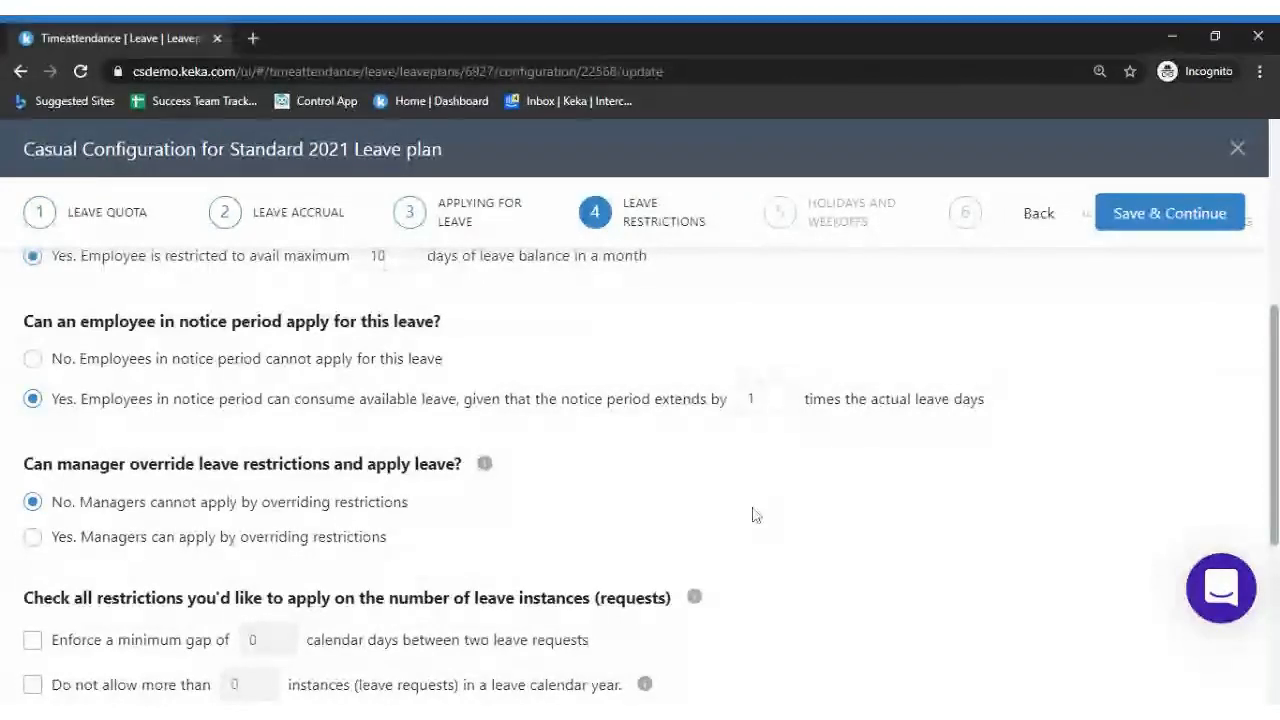
pyautogui.press('BackSpace')
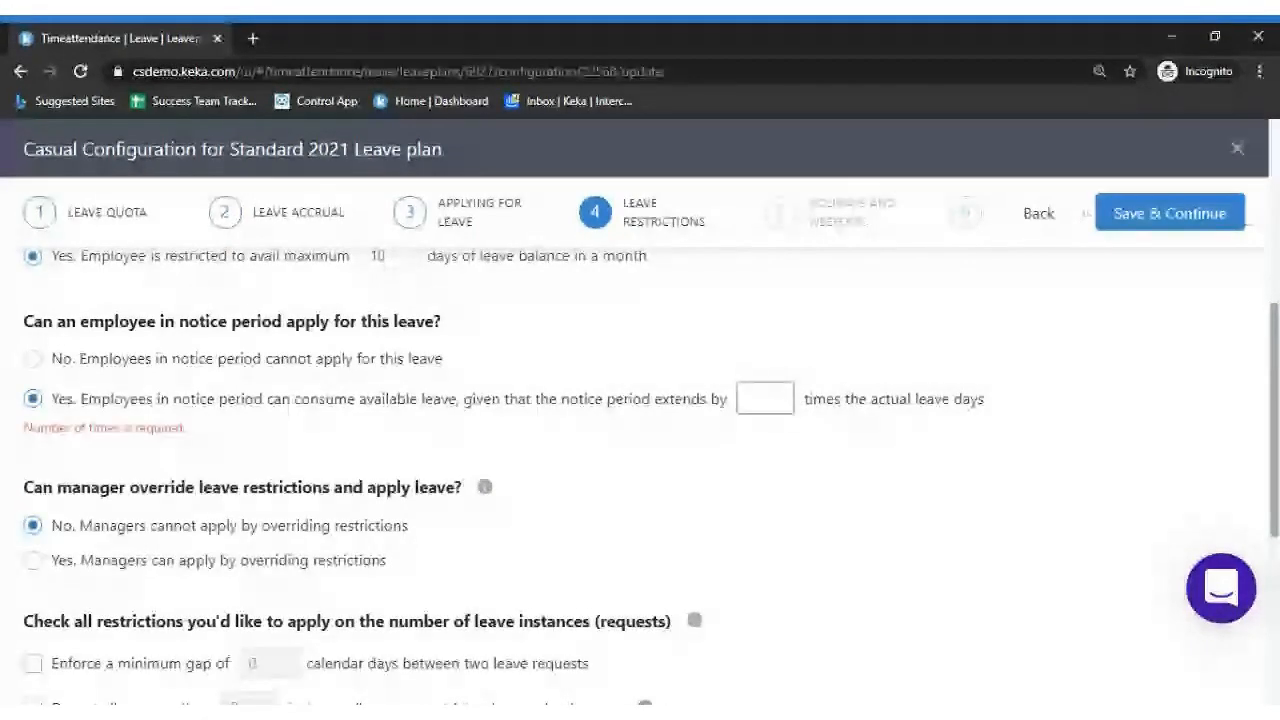
pyautogui.write('0')
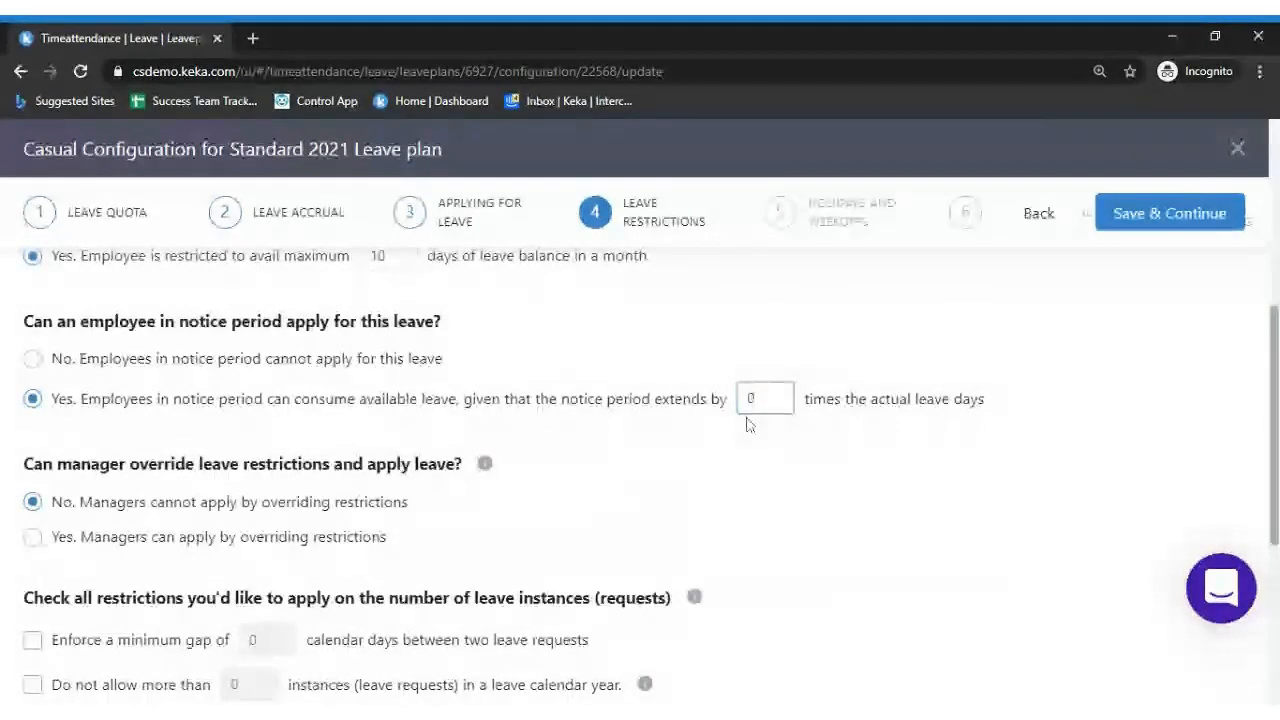
# Check the explanation of the manager override rule and allow managers to apply leave by overriding restrictions
pyautogui.scroll(-1, 891, 471)
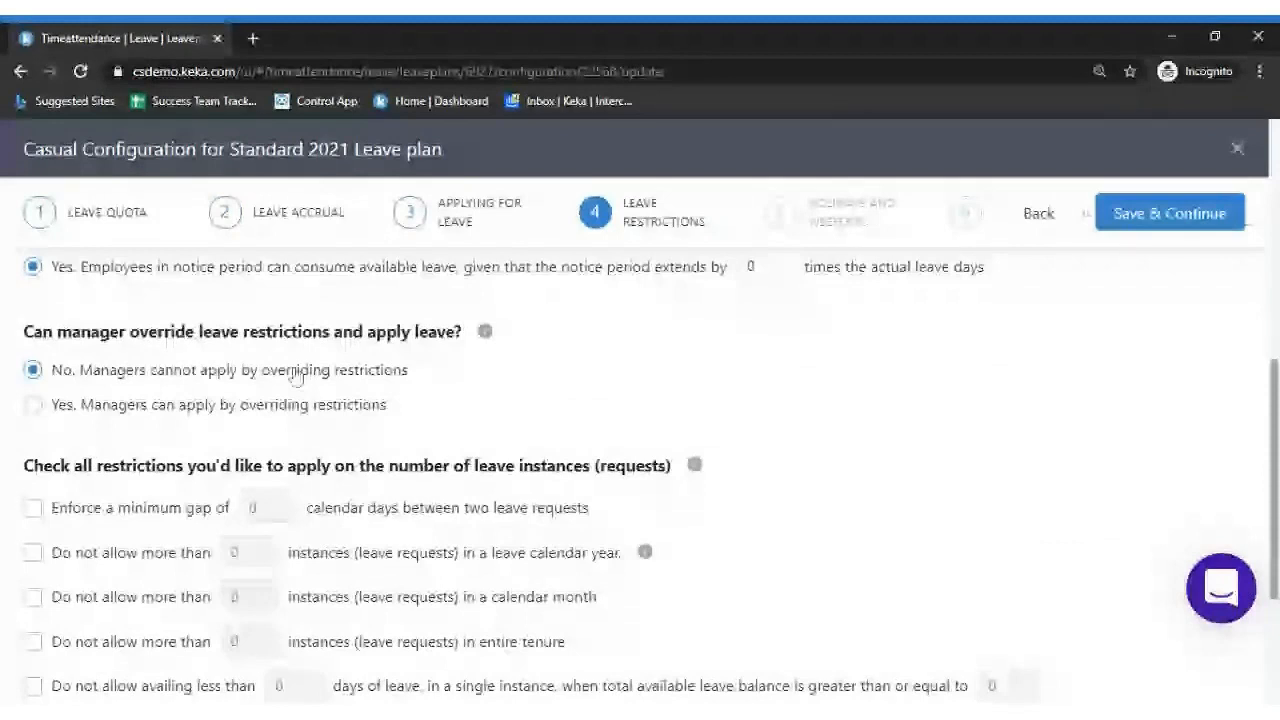
pyautogui.moveTo(485, 331)
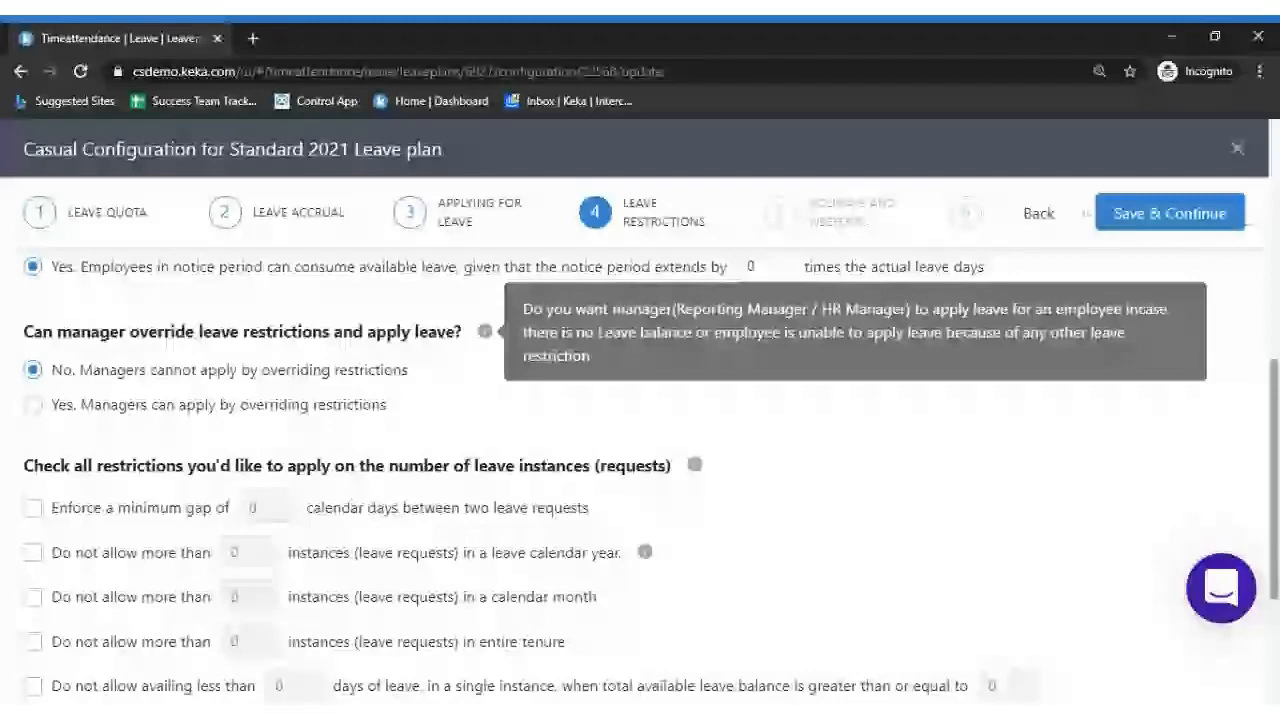
pyautogui.click(84, 410)
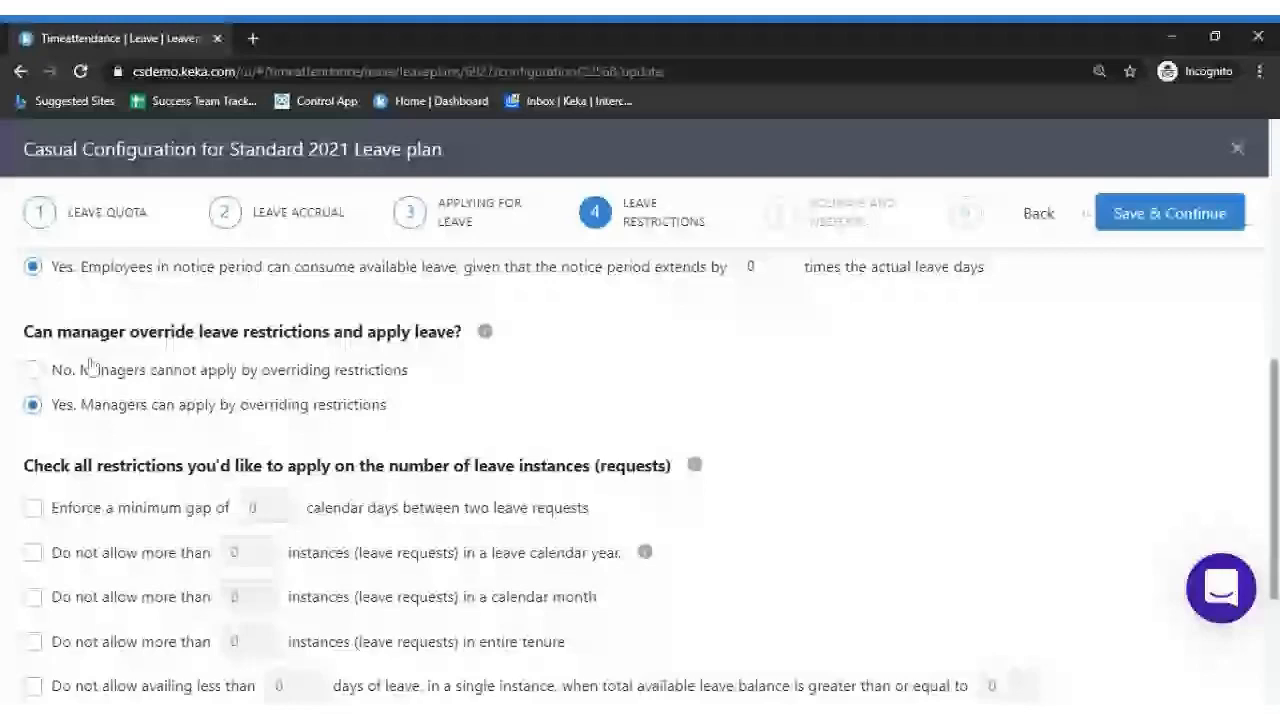
# Enforce a minimum gap of 2 calendar days between leave requests and allow no more than 15 requests in a leave calendar year
pyautogui.scroll(-2, 90, 366)
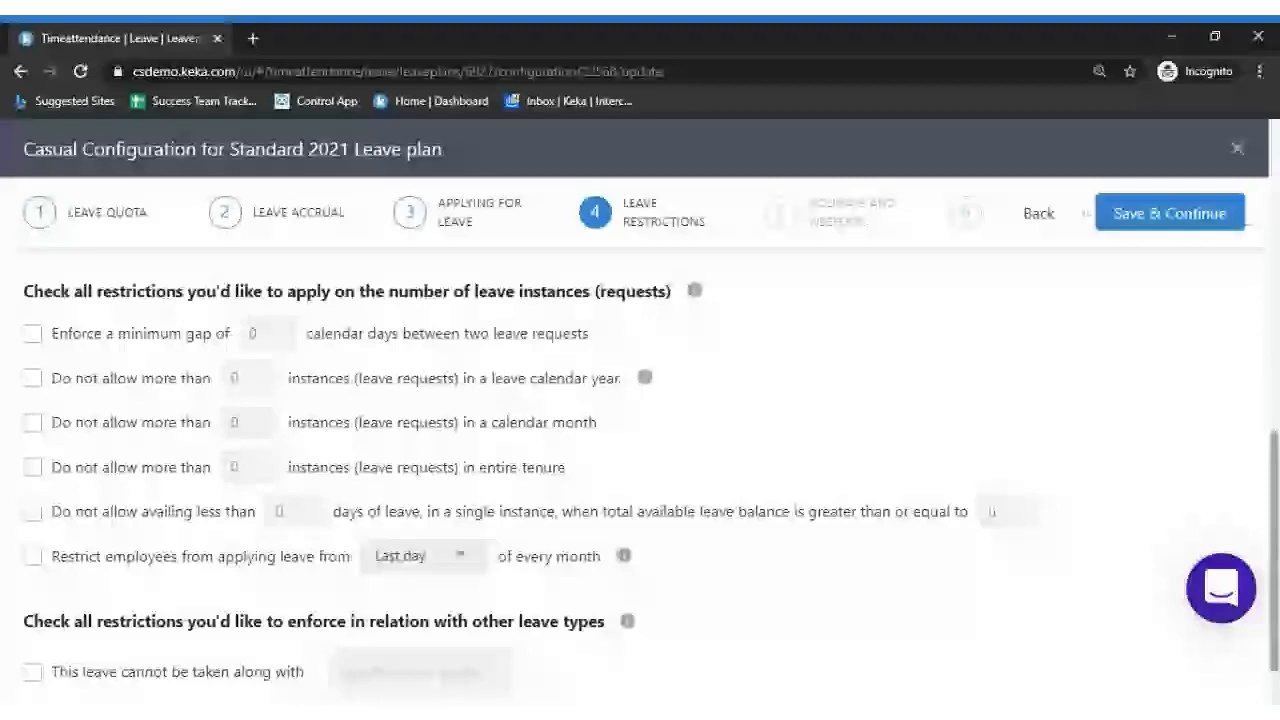
pyautogui.click(32, 336)
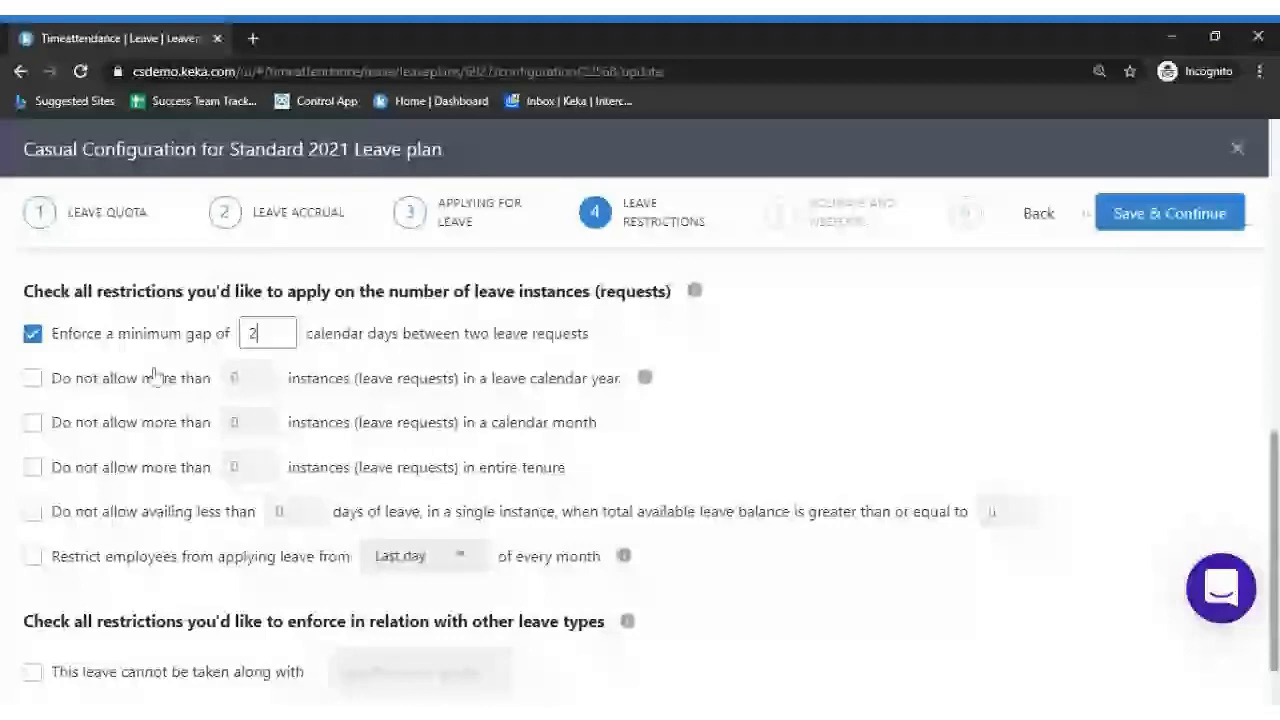
pyautogui.click(263, 386)
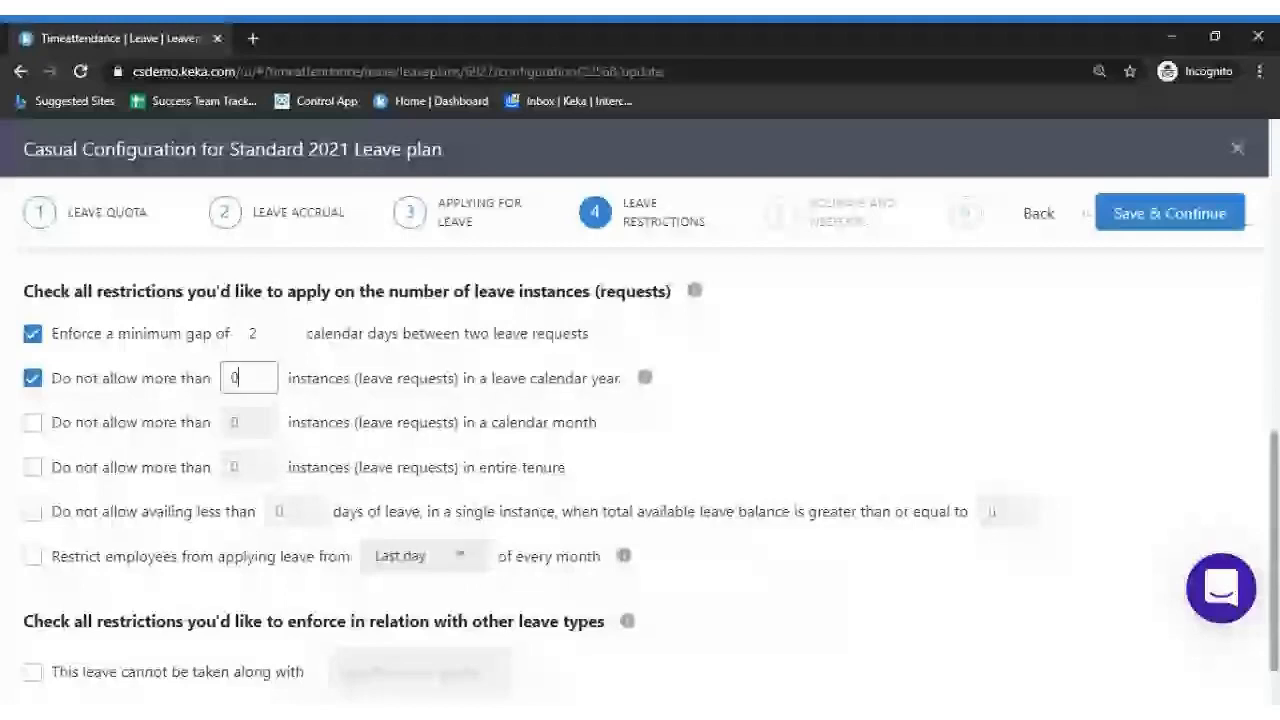
pyautogui.press('BackSpace')
pyautogui.write('15')
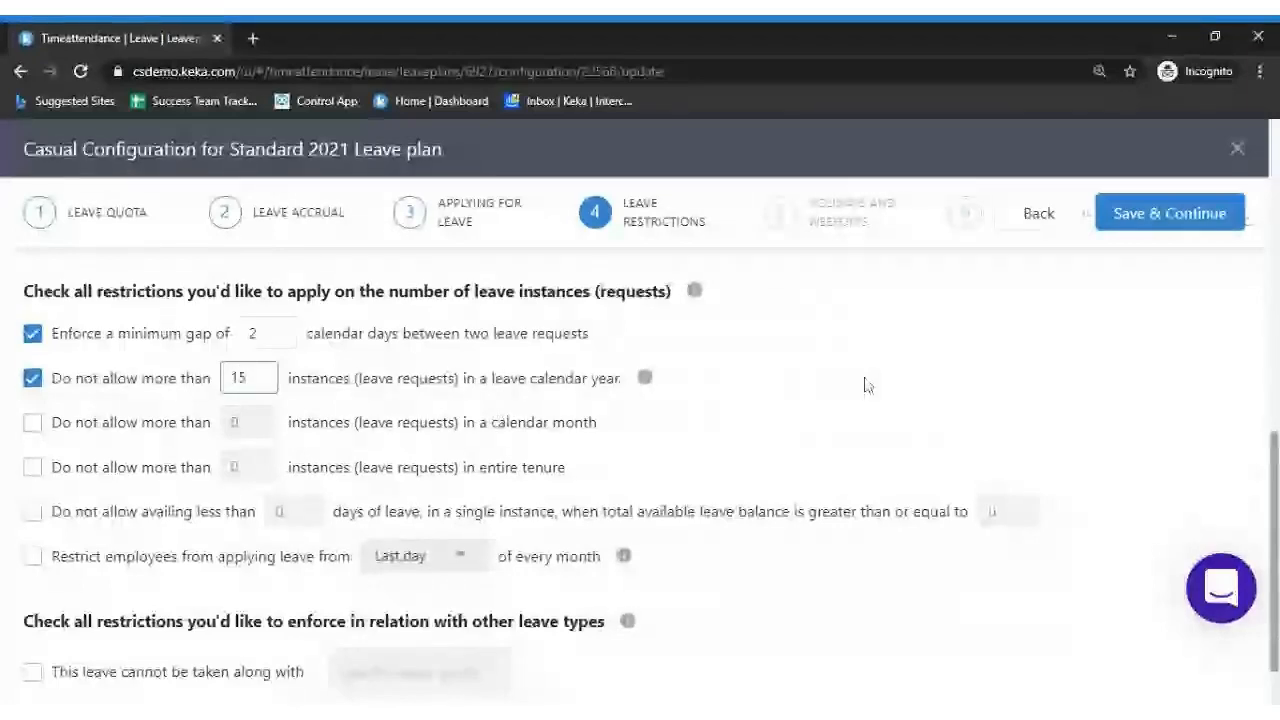
pyautogui.click(660, 351)
pyautogui.moveTo(650, 383)
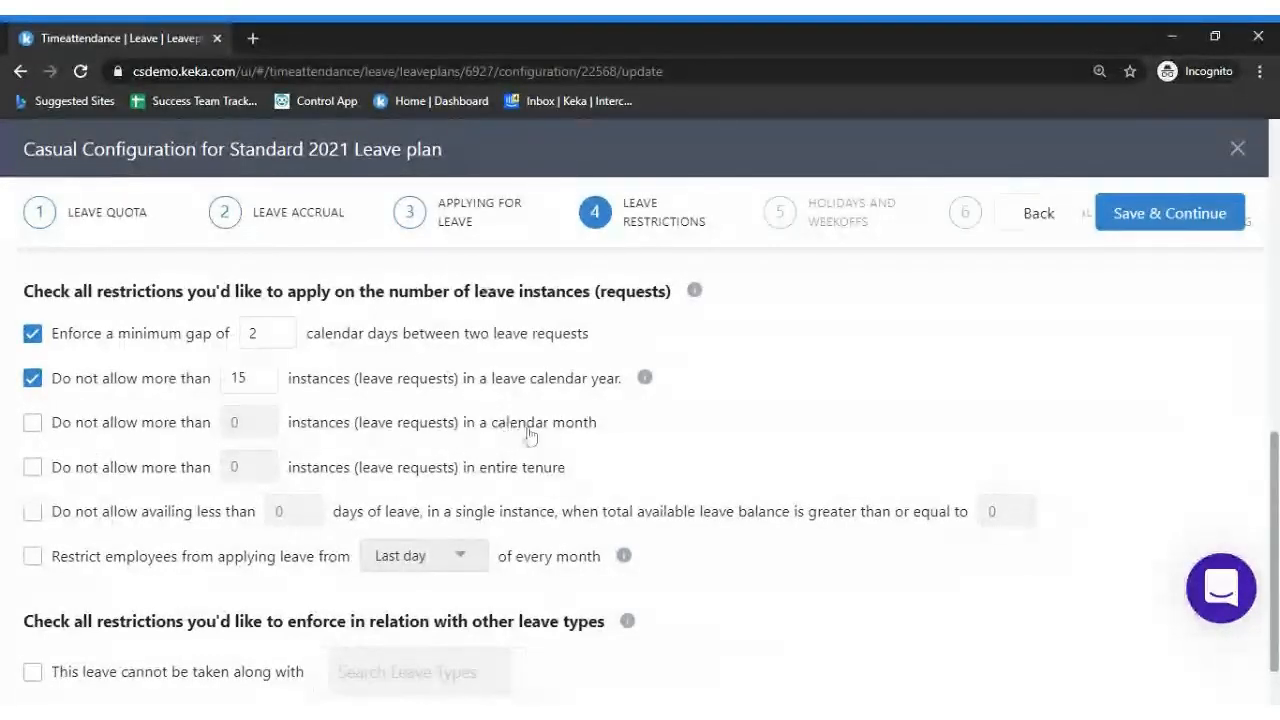
# Limit Casual leave to no more than 3 leave requests in a calendar month, leaving the entire-tenure limit off
pyautogui.click(78, 428)
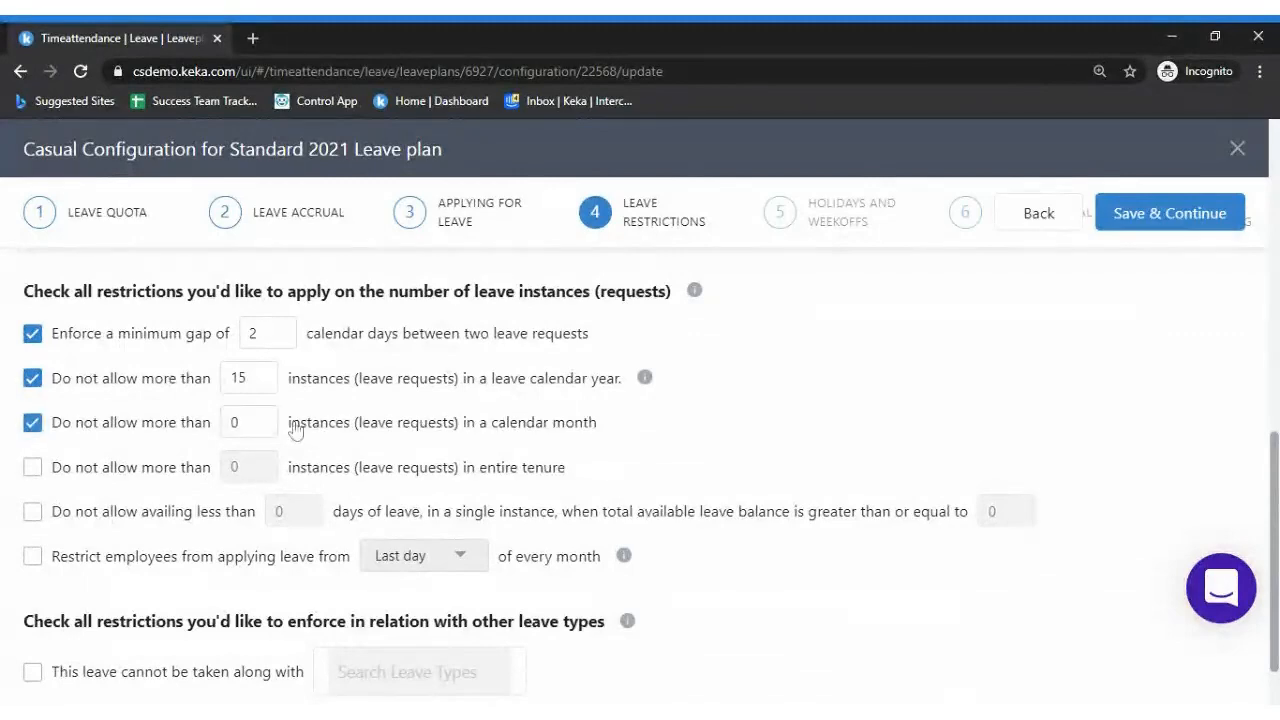
pyautogui.press('BackSpace')
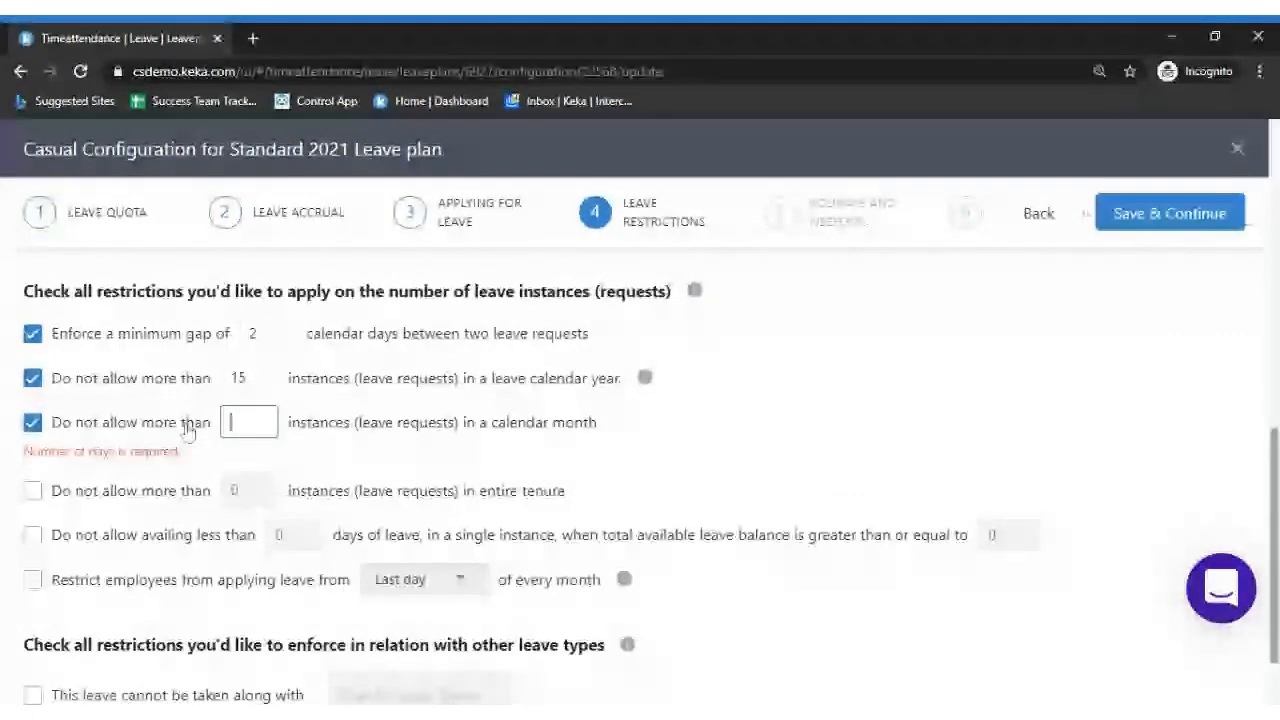
pyautogui.write('3')
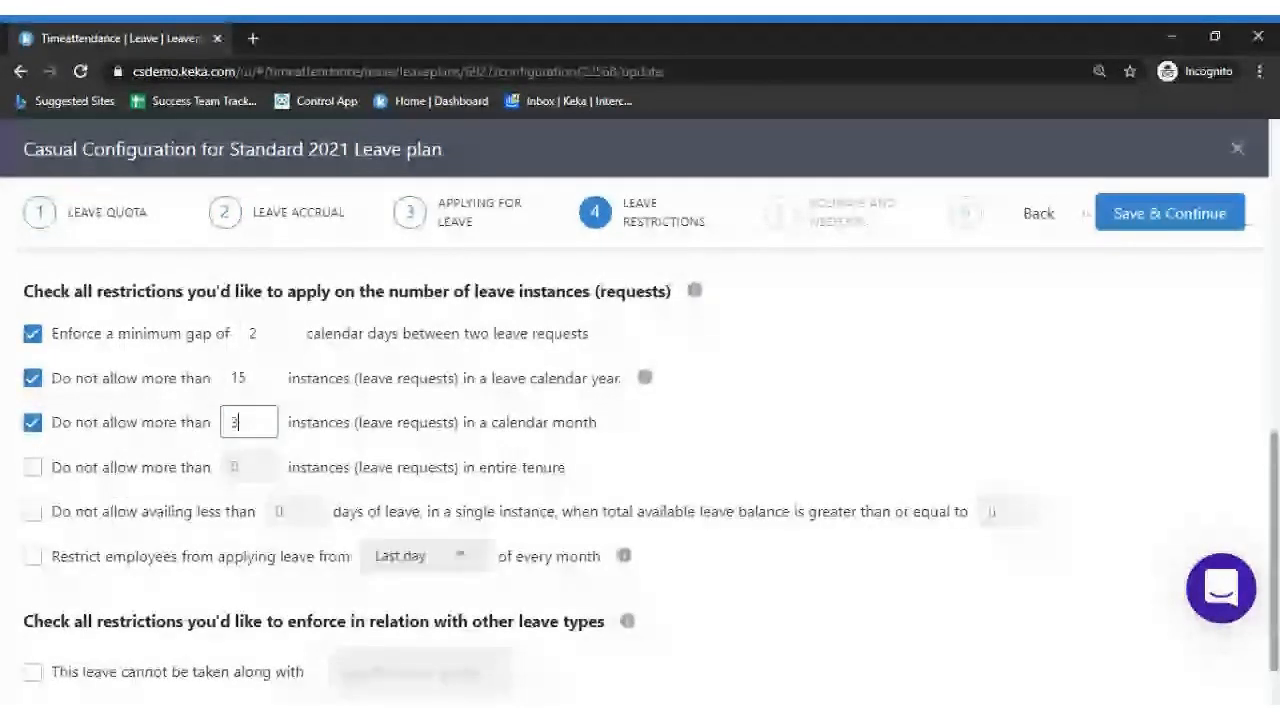
pyautogui.click(728, 422)
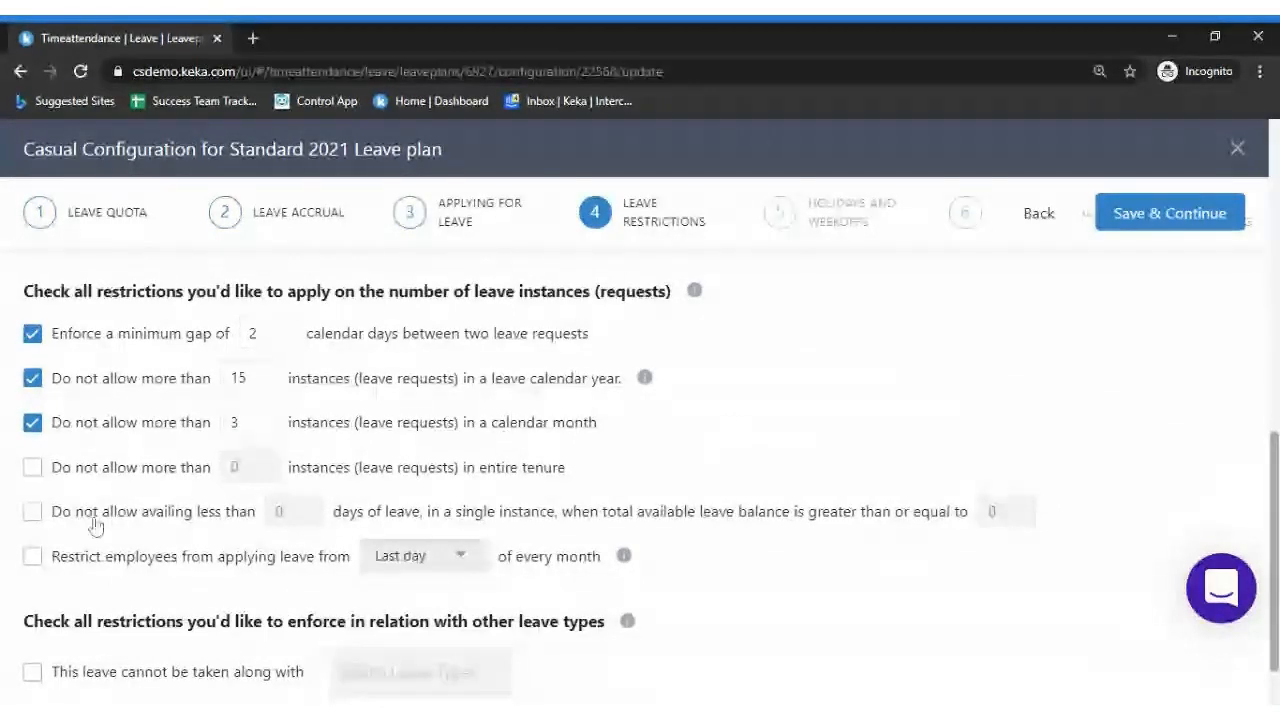
pyautogui.click(62, 474)
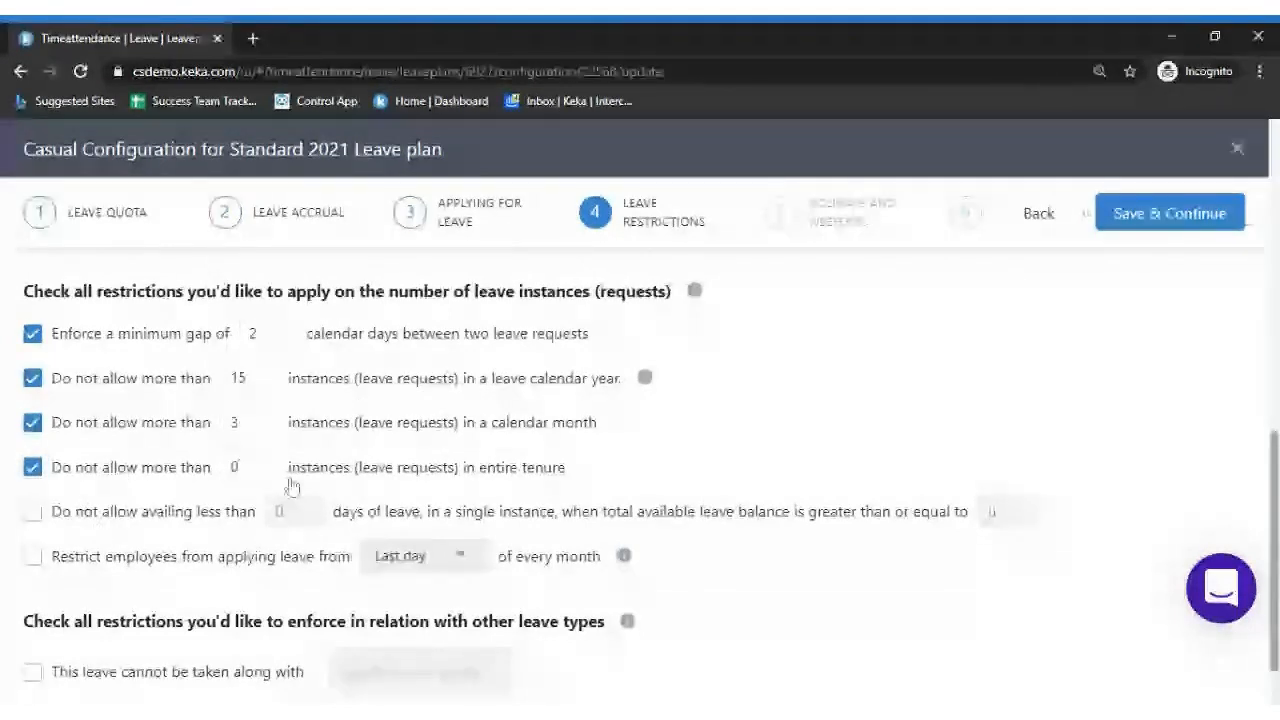
pyautogui.click(34, 470)
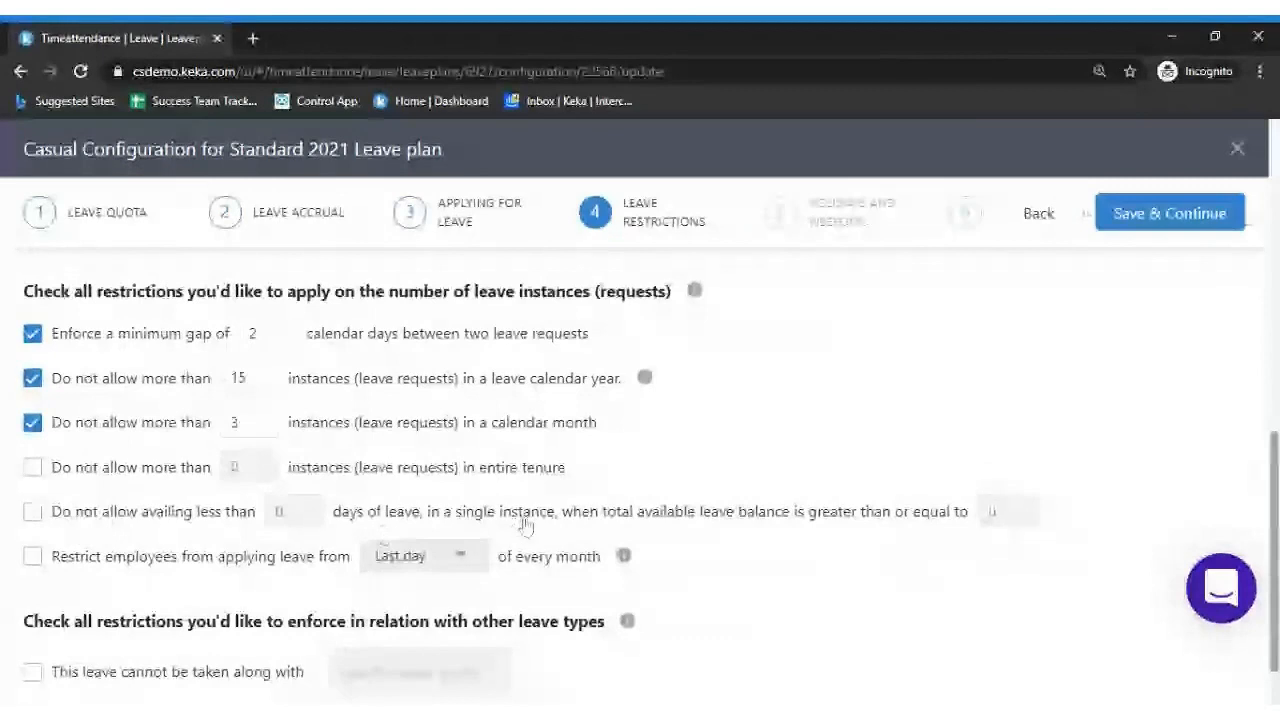
# Disallow availing less than 1 day of leave in a single instance when the available balance is 6 or more
pyautogui.click(62, 513)
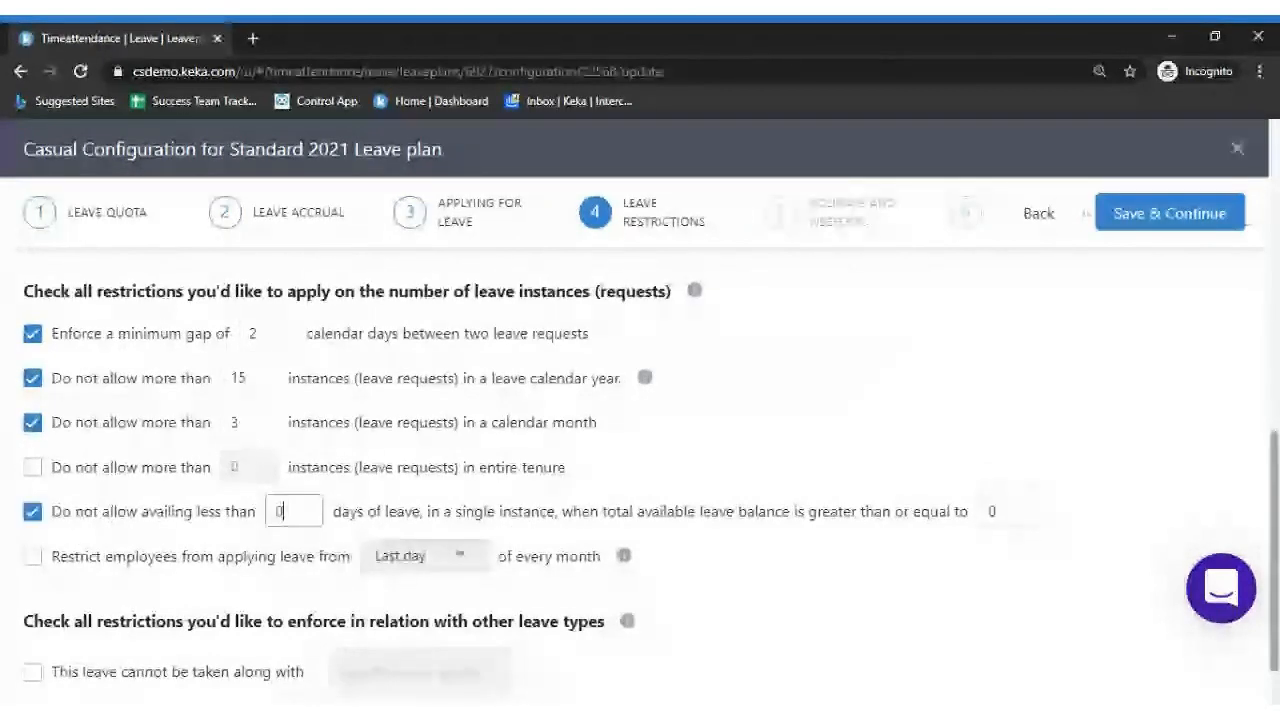
pyautogui.write('1')
pyautogui.press('Tab')
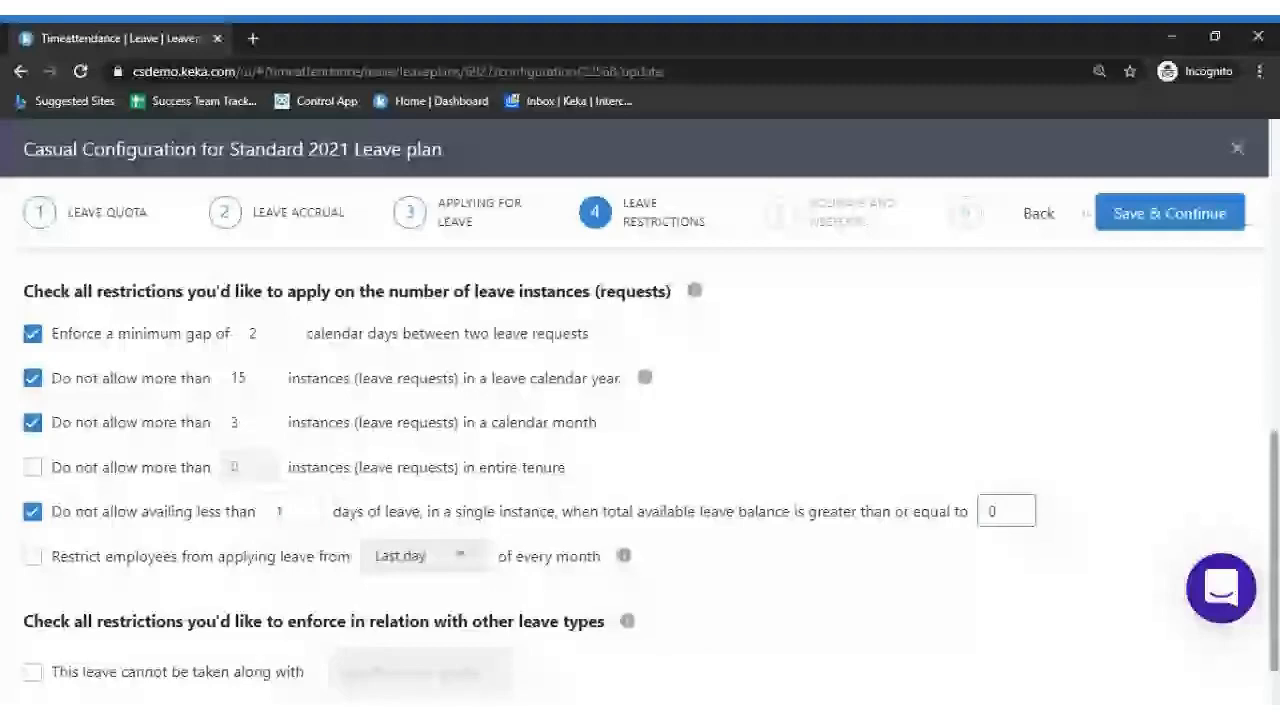
pyautogui.write('6')
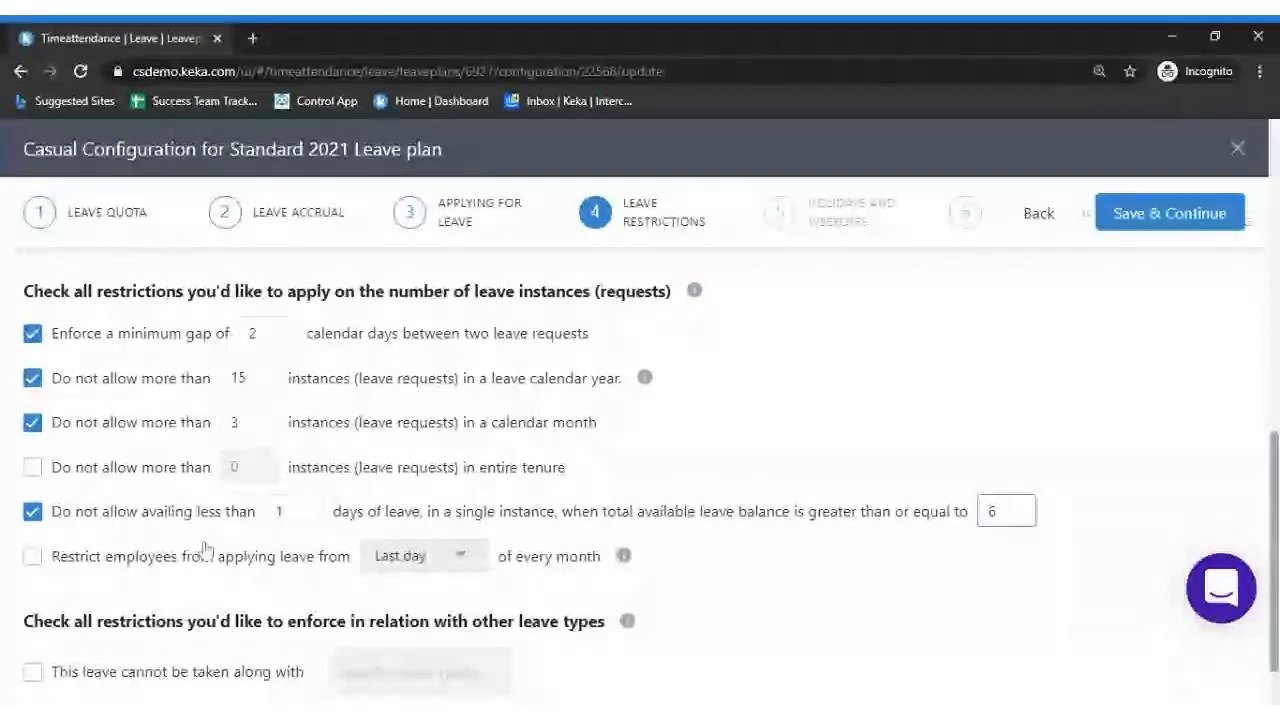
pyautogui.click(33, 557)
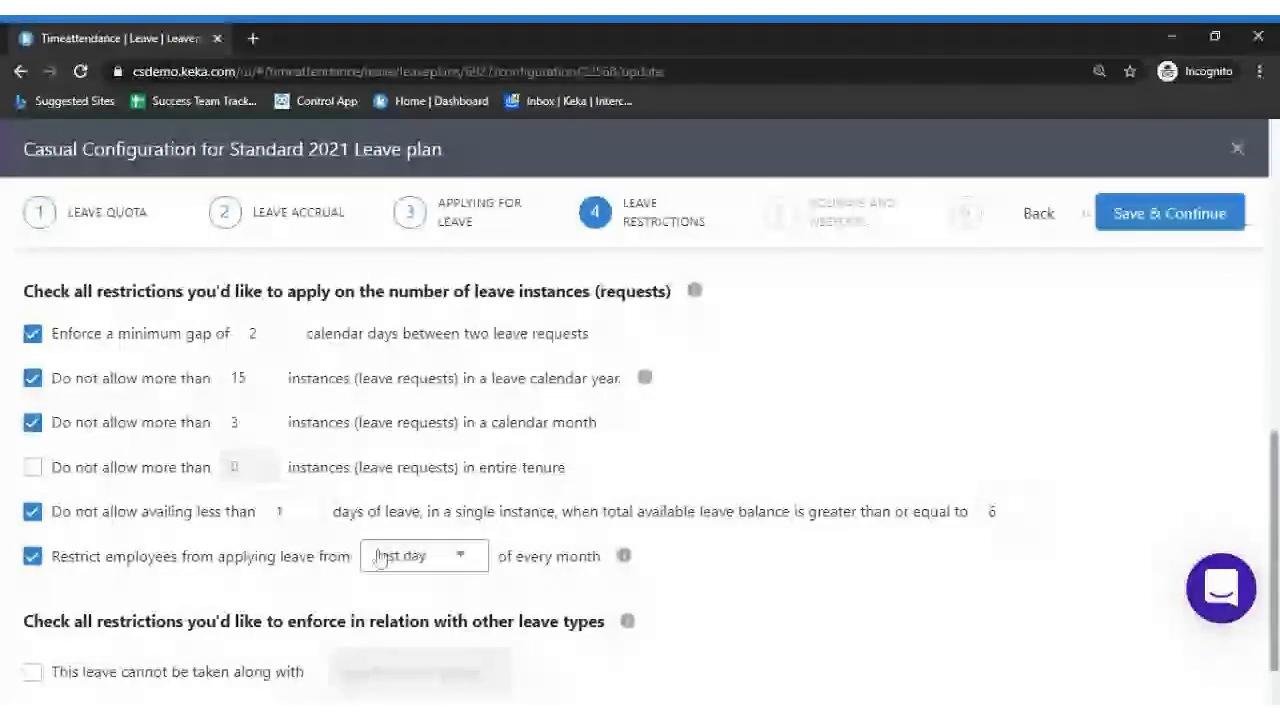
pyautogui.click(455, 557)
pyautogui.click(455, 557)
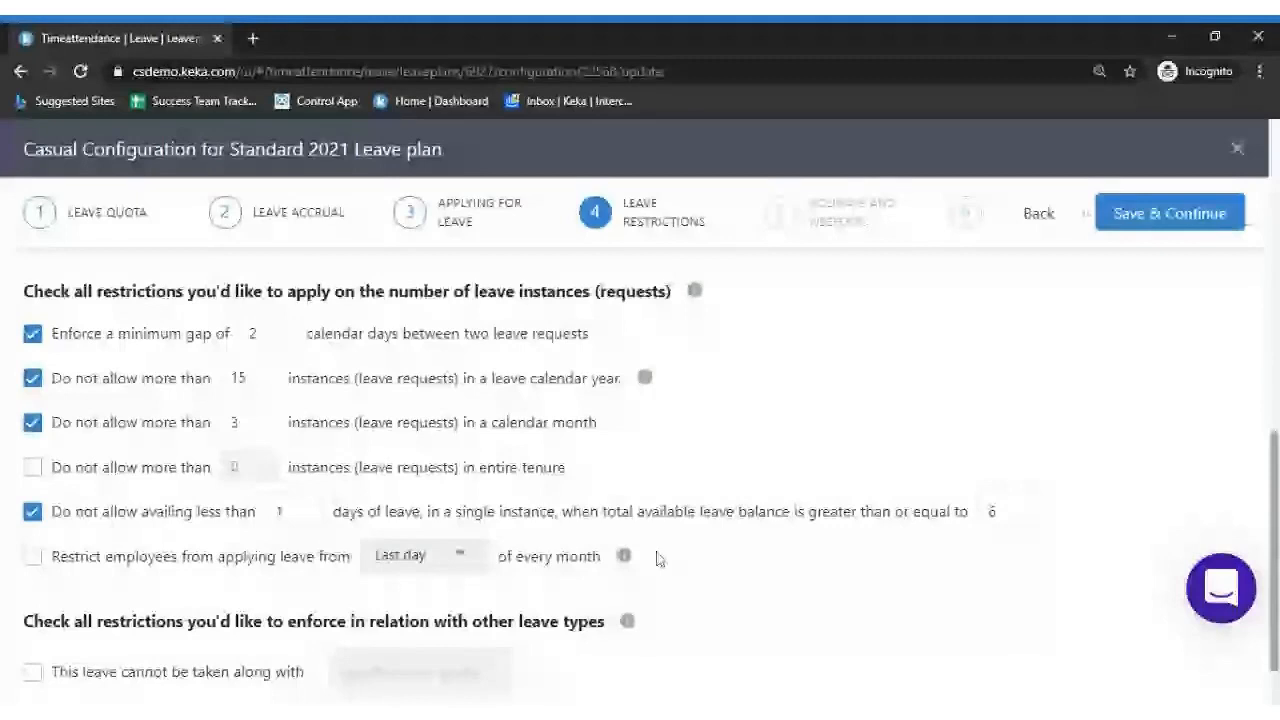
# Restrict this leave from being taken along with Floater leave
pyautogui.moveTo(630, 561)
pyautogui.scroll(-2, 530, 500)
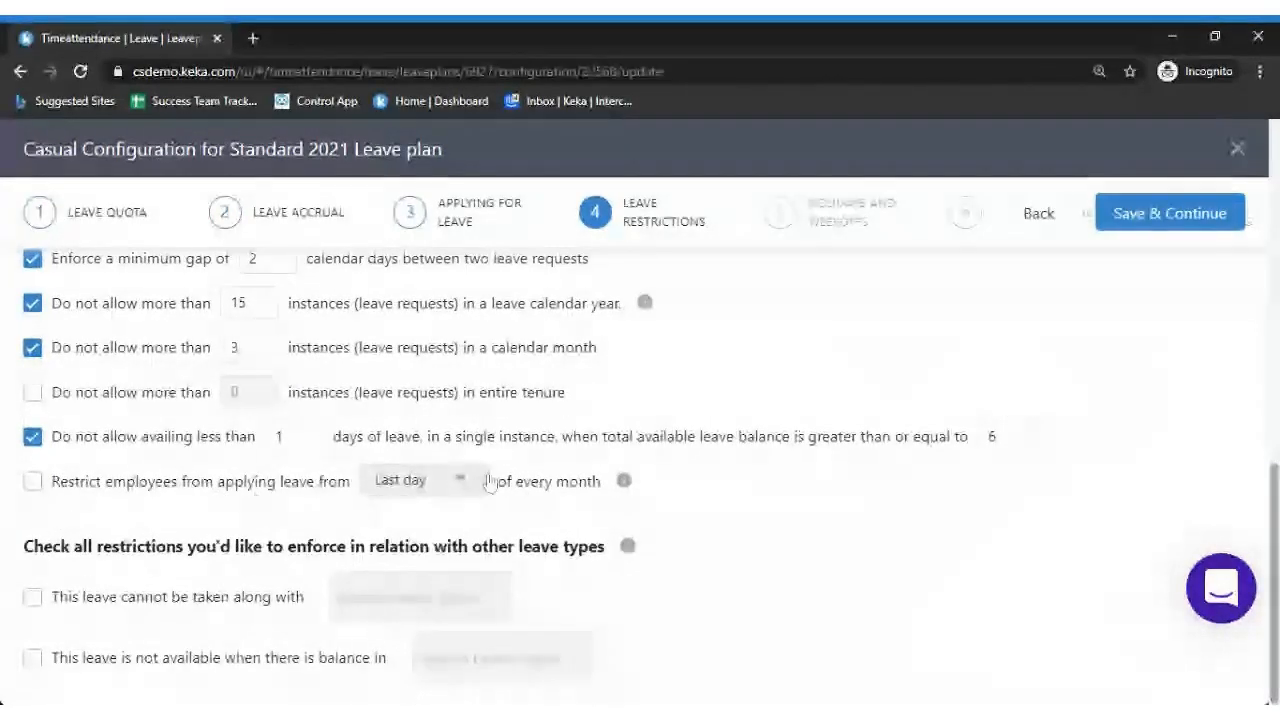
pyautogui.moveTo(623, 484)
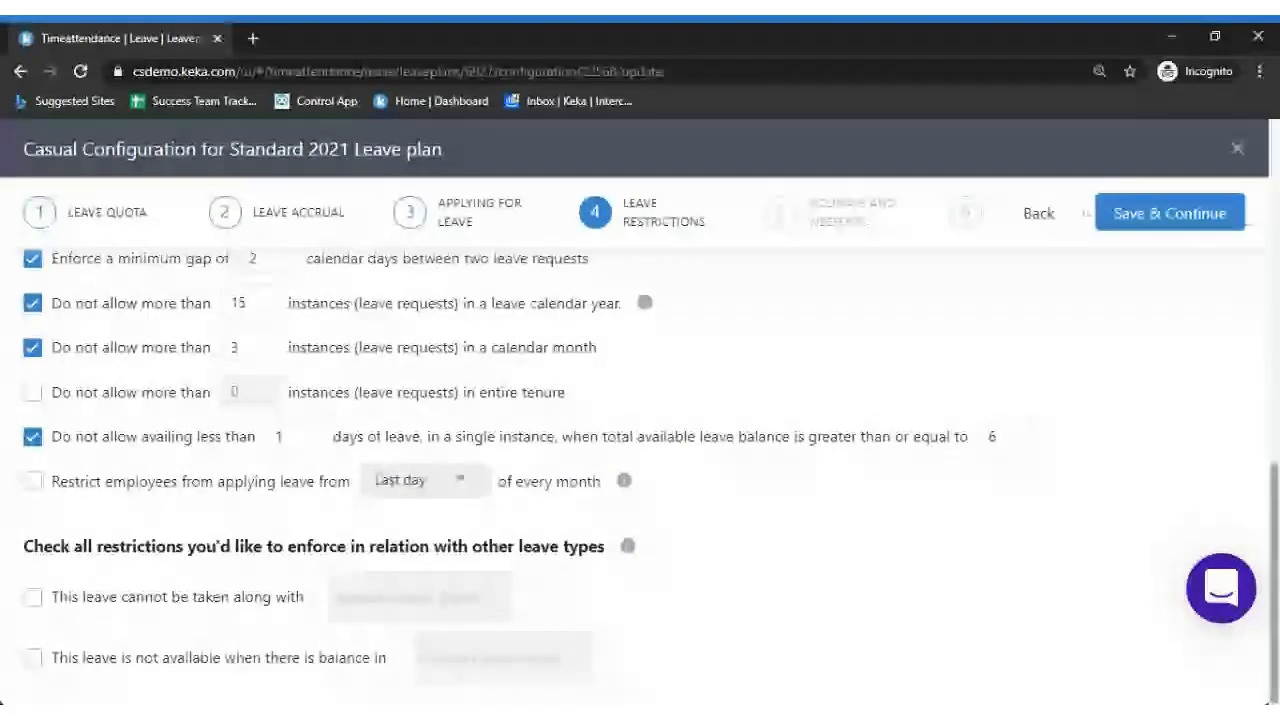
pyautogui.click(33, 596)
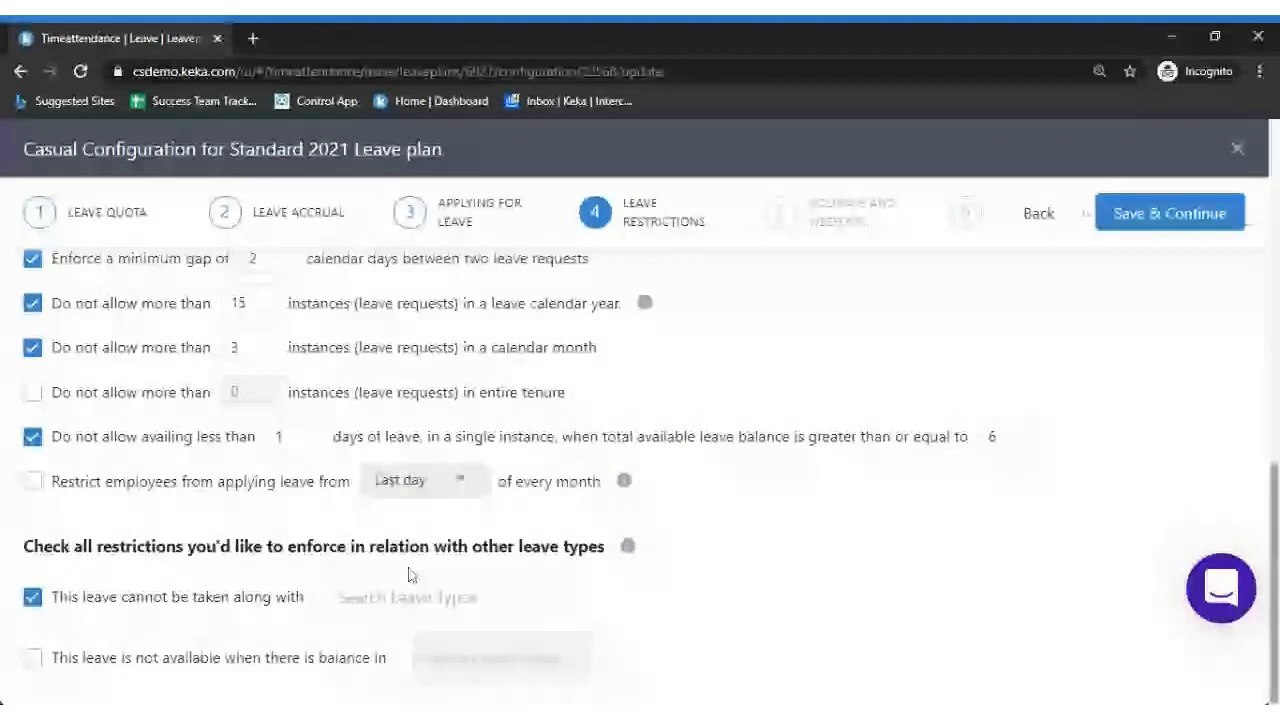
pyautogui.click(408, 597)
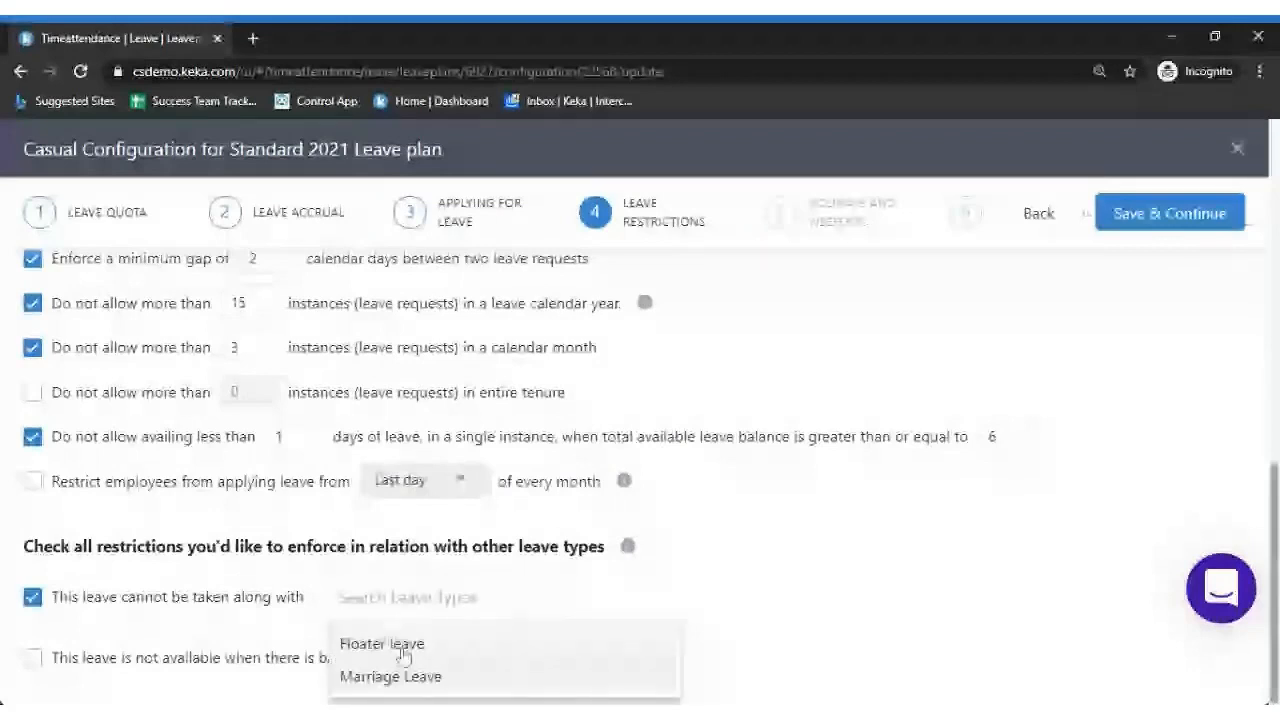
pyautogui.click(403, 645)
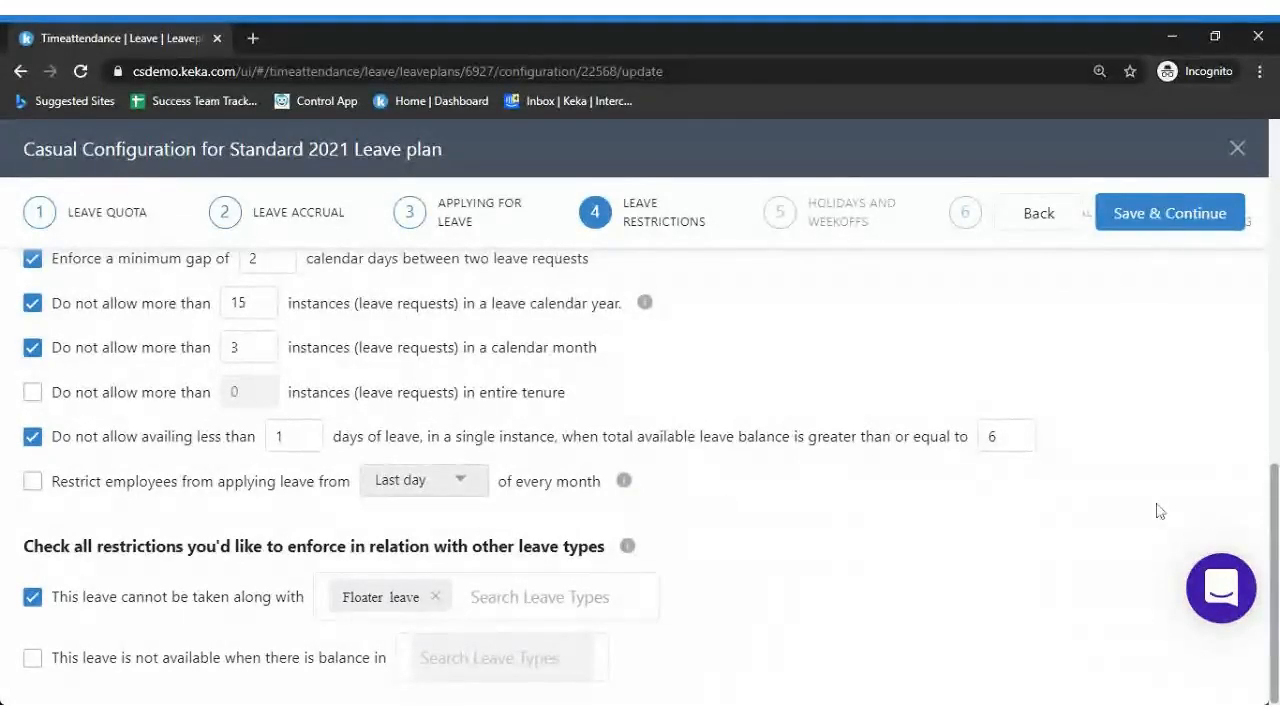
# Make this leave unavailable when there is balance in Floater leave, and save the leave restrictions to continue to holidays and weekoffs
pyautogui.click(207, 660)
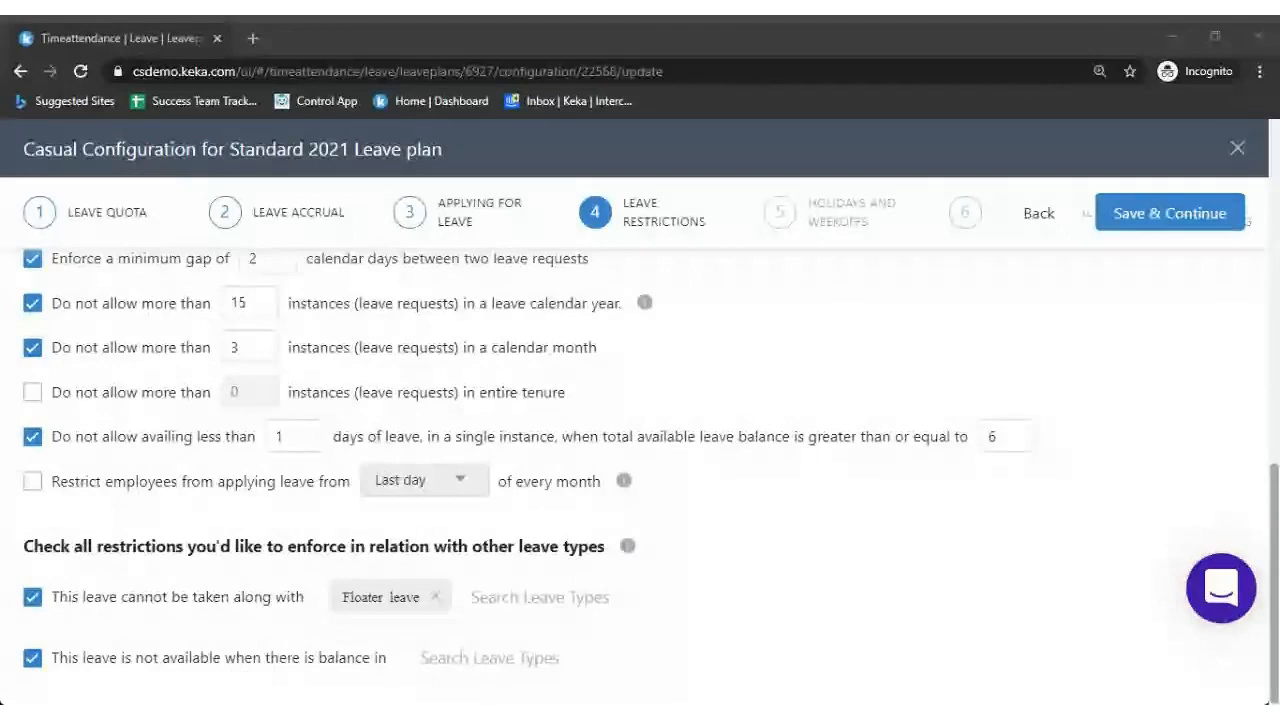
pyautogui.click(490, 657)
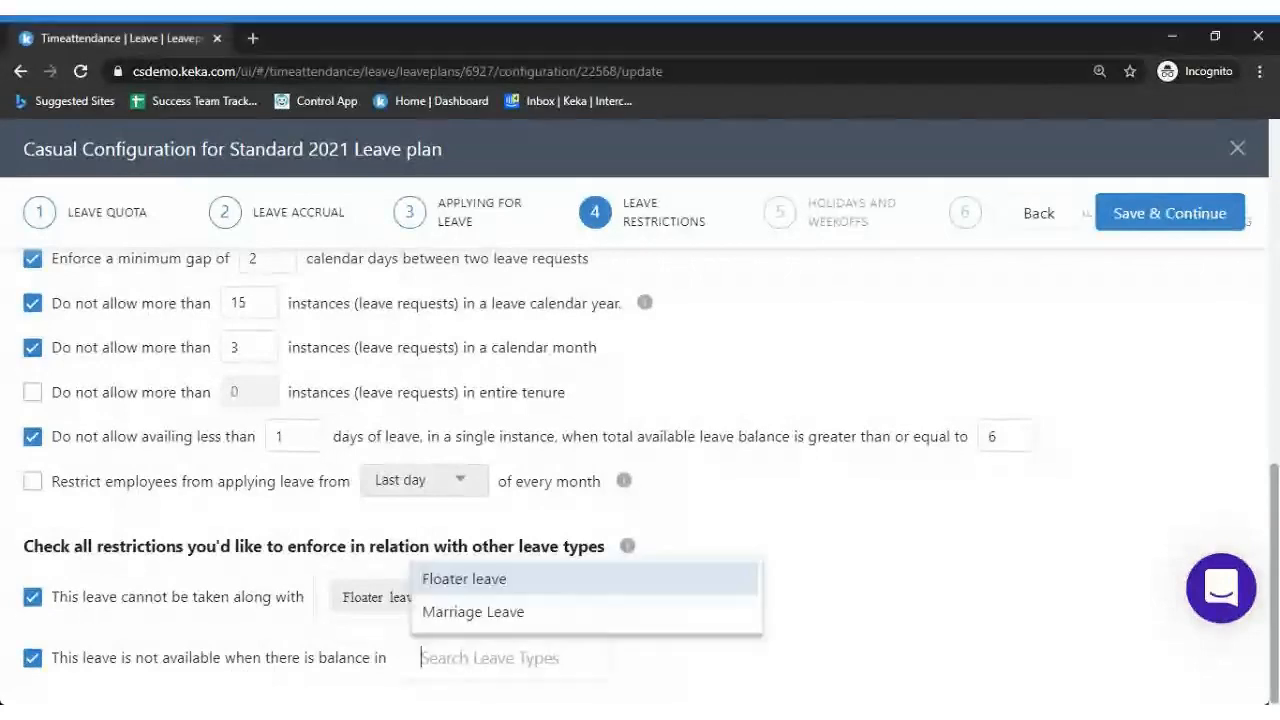
pyautogui.click(500, 593)
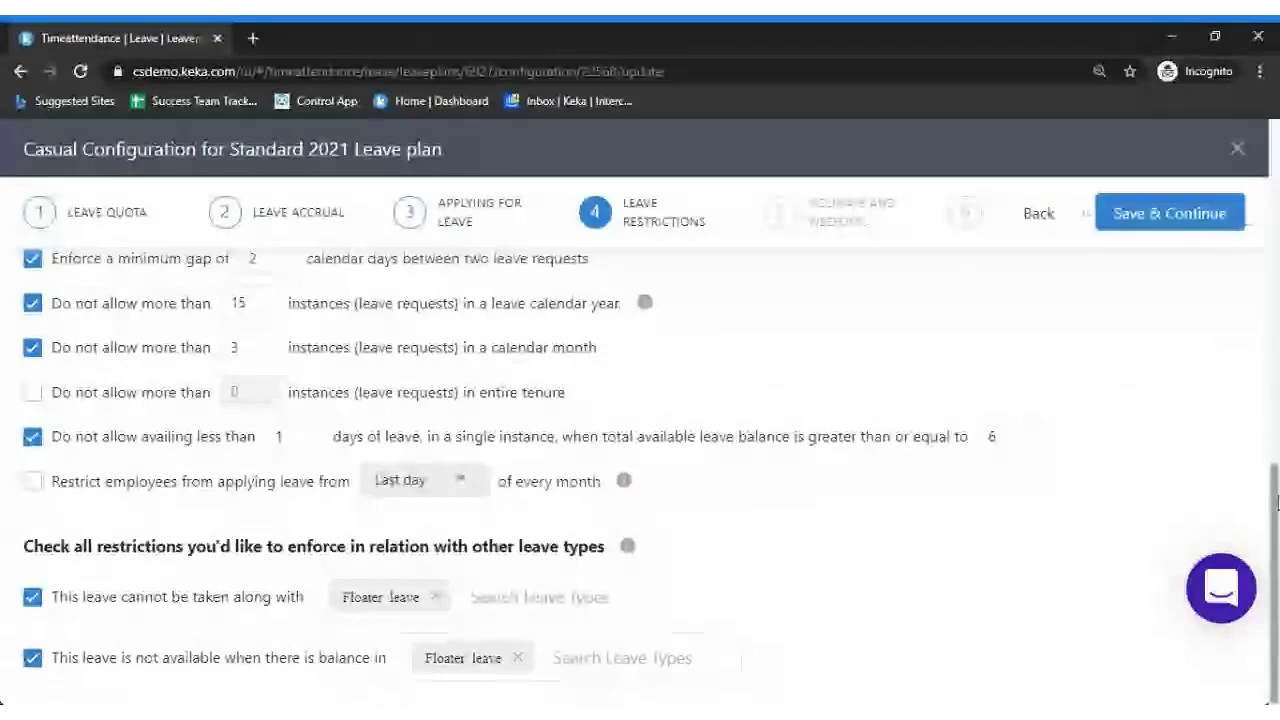
pyautogui.moveTo(1277, 500); pyautogui.dragTo(1150, 197)
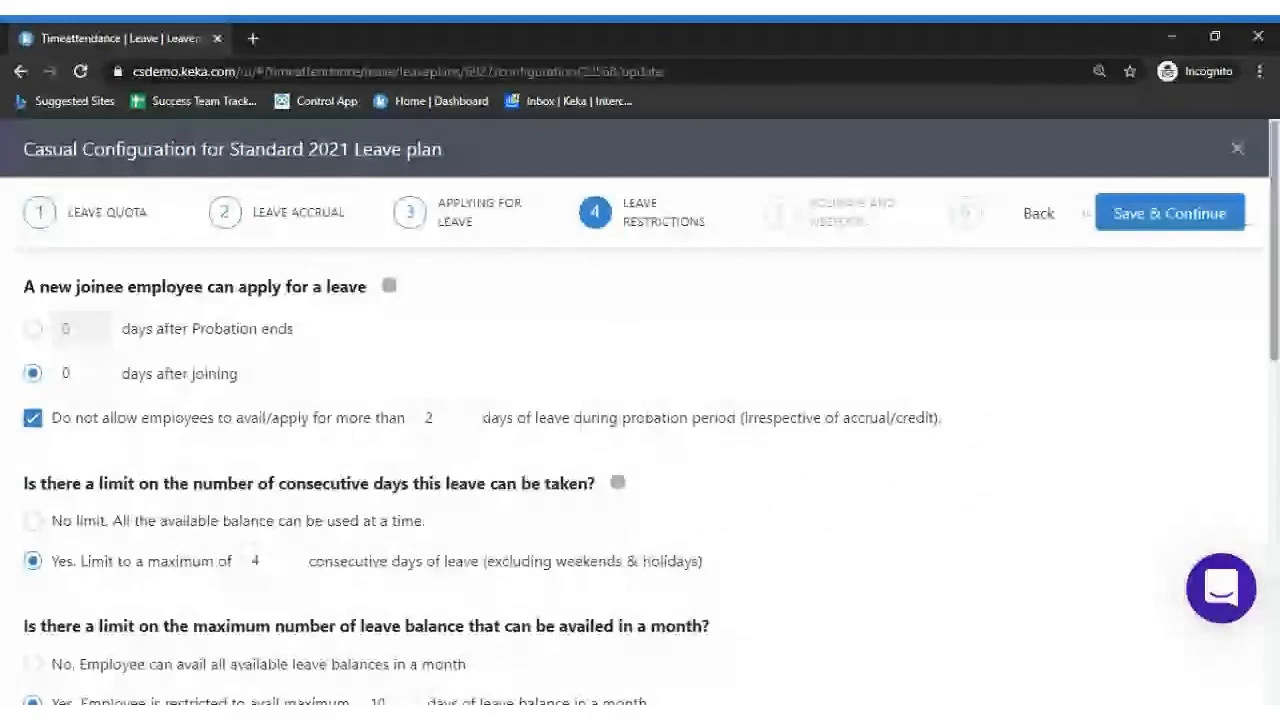
pyautogui.click(1165, 210)
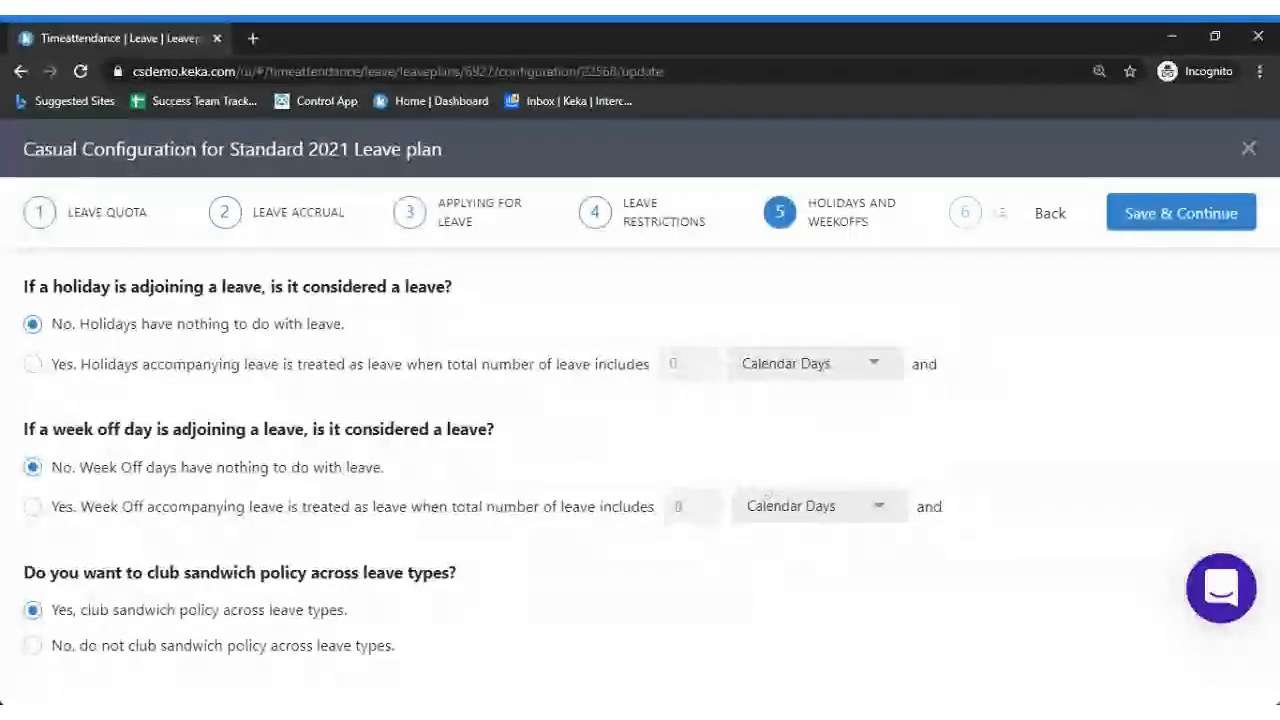
pyautogui.tripleClick(1000, 288)
pyautogui.click(448, 307)
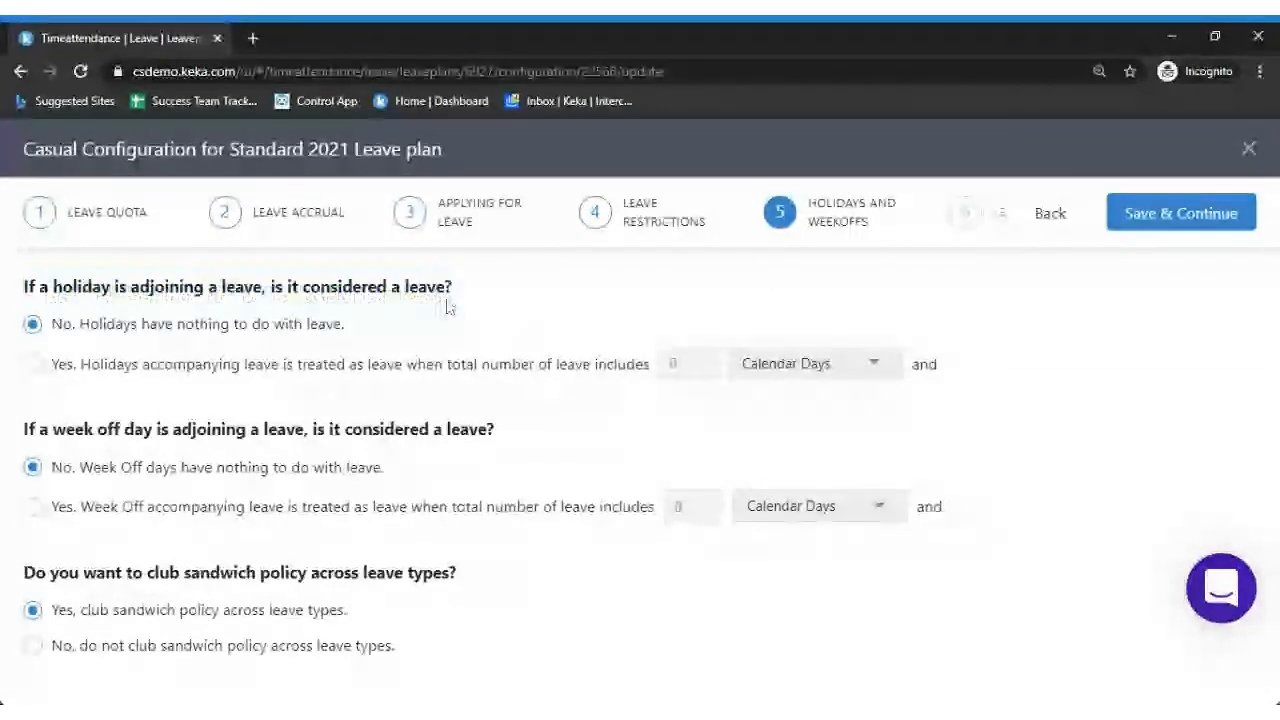
pyautogui.click(170, 360)
pyautogui.moveTo(219, 325); pyautogui.dragTo(228, 330)
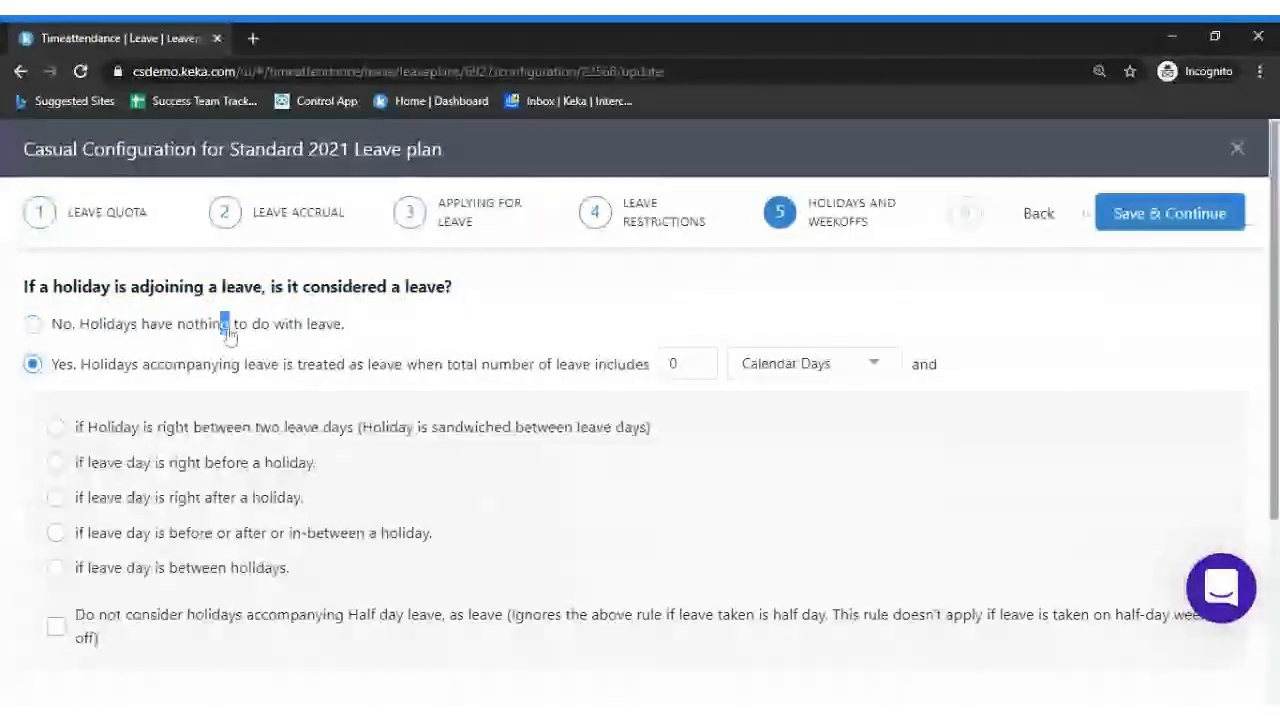
pyautogui.click(228, 330)
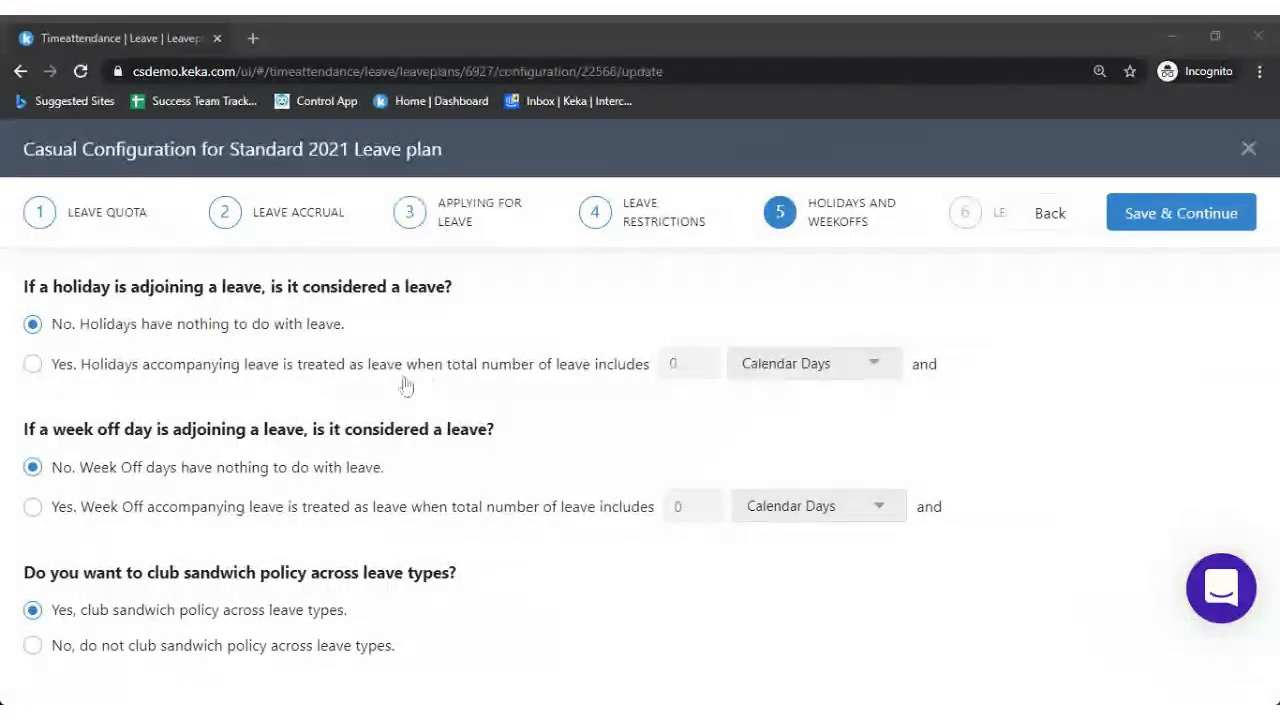
pyautogui.click(285, 366)
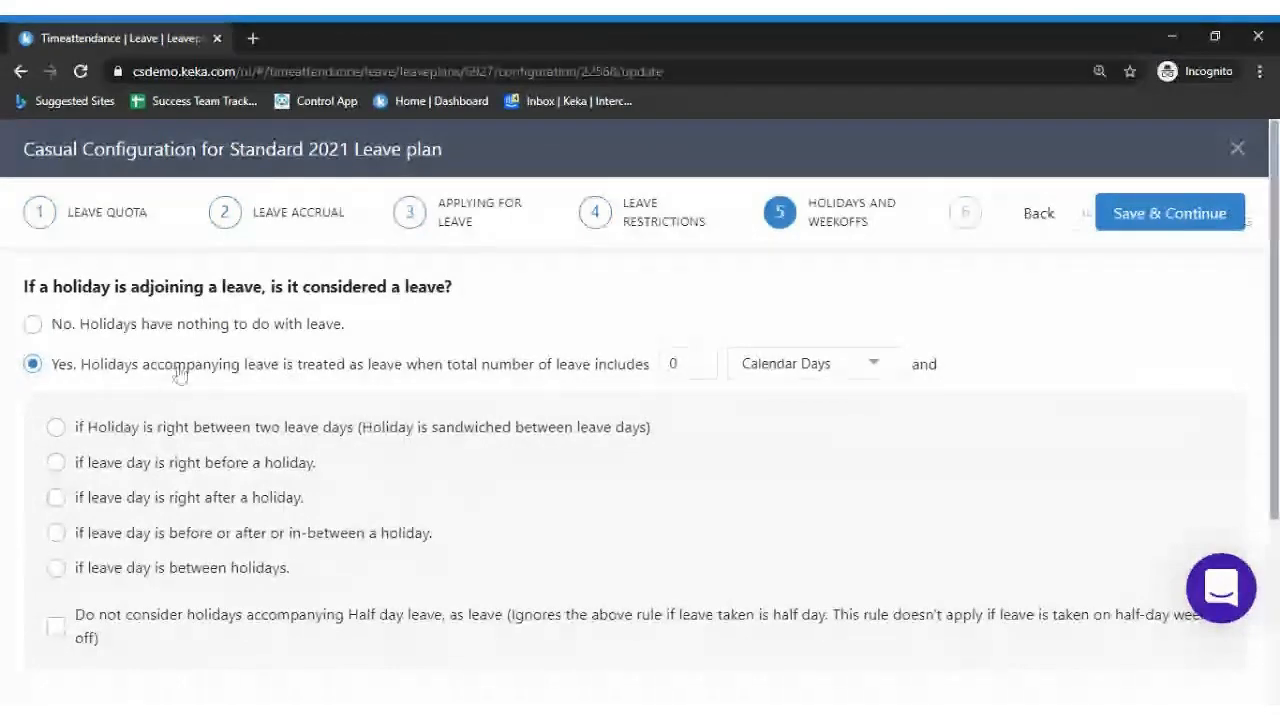
pyautogui.moveTo(175, 378); pyautogui.dragTo(162, 324)
pyautogui.click(158, 320)
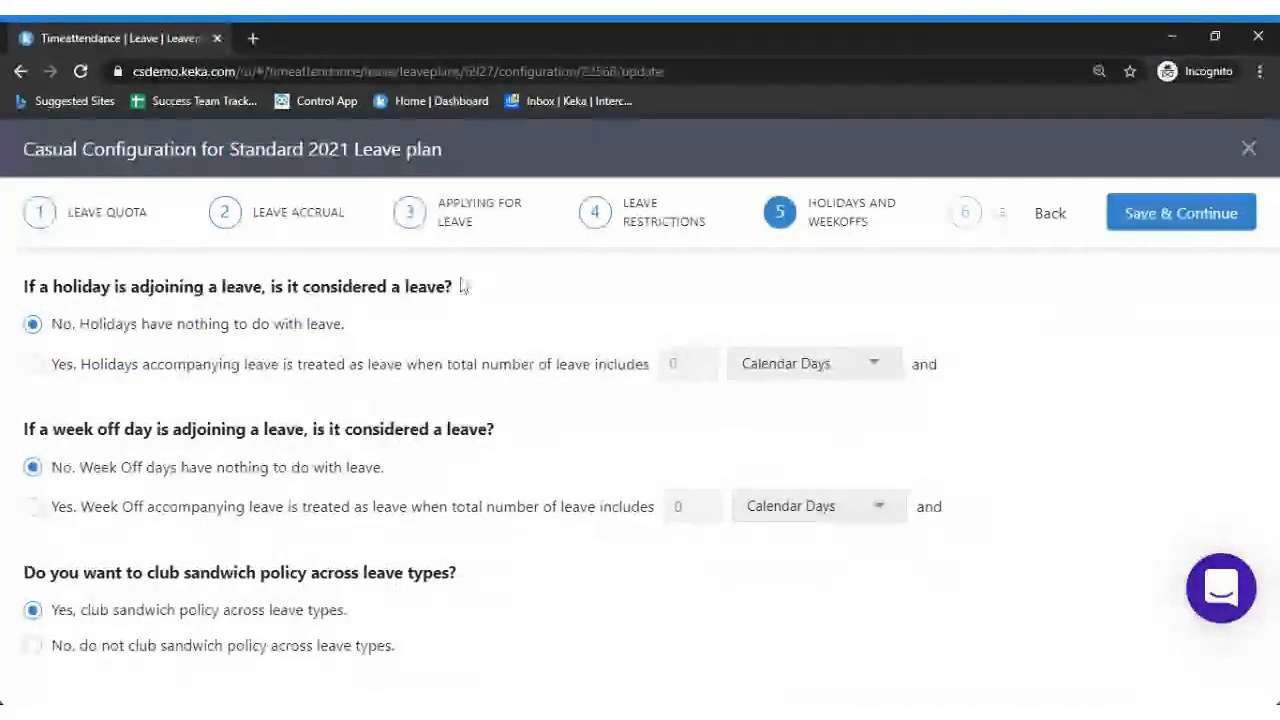
# Treat holidays accompanying leave as leave when the total number of leave includes 1 calendar day
pyautogui.click(201, 371)
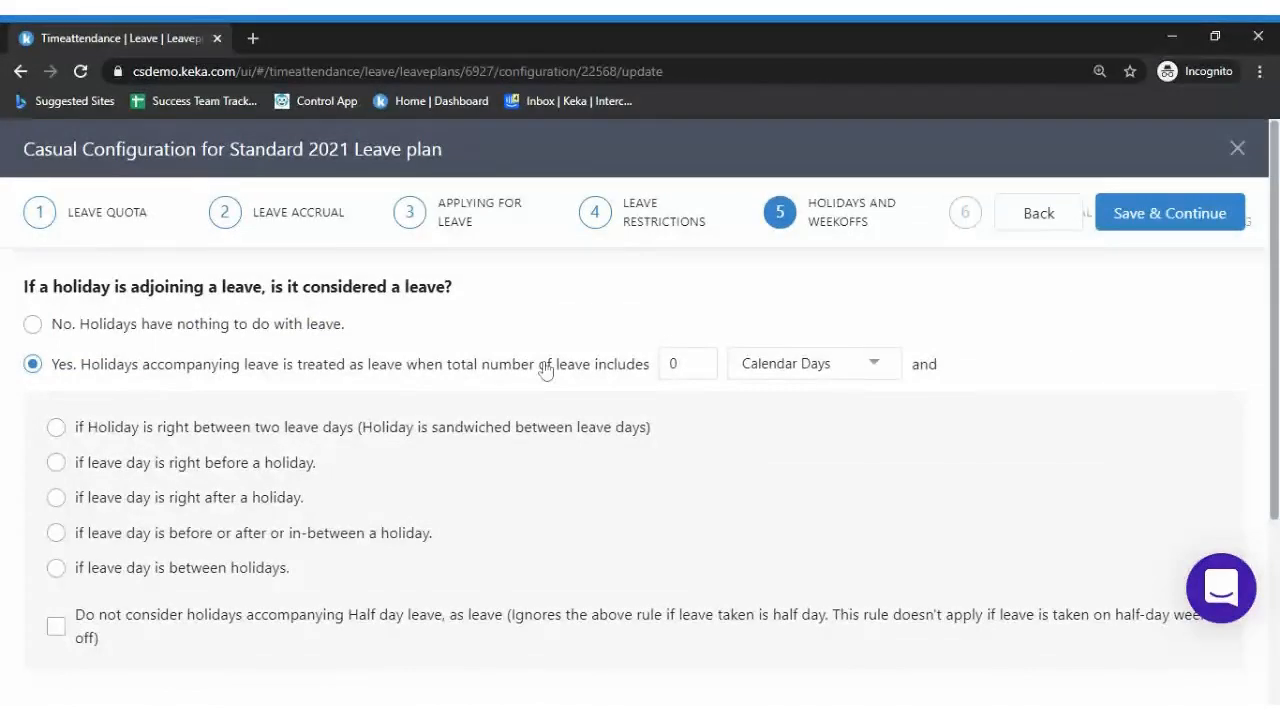
pyautogui.click(690, 364)
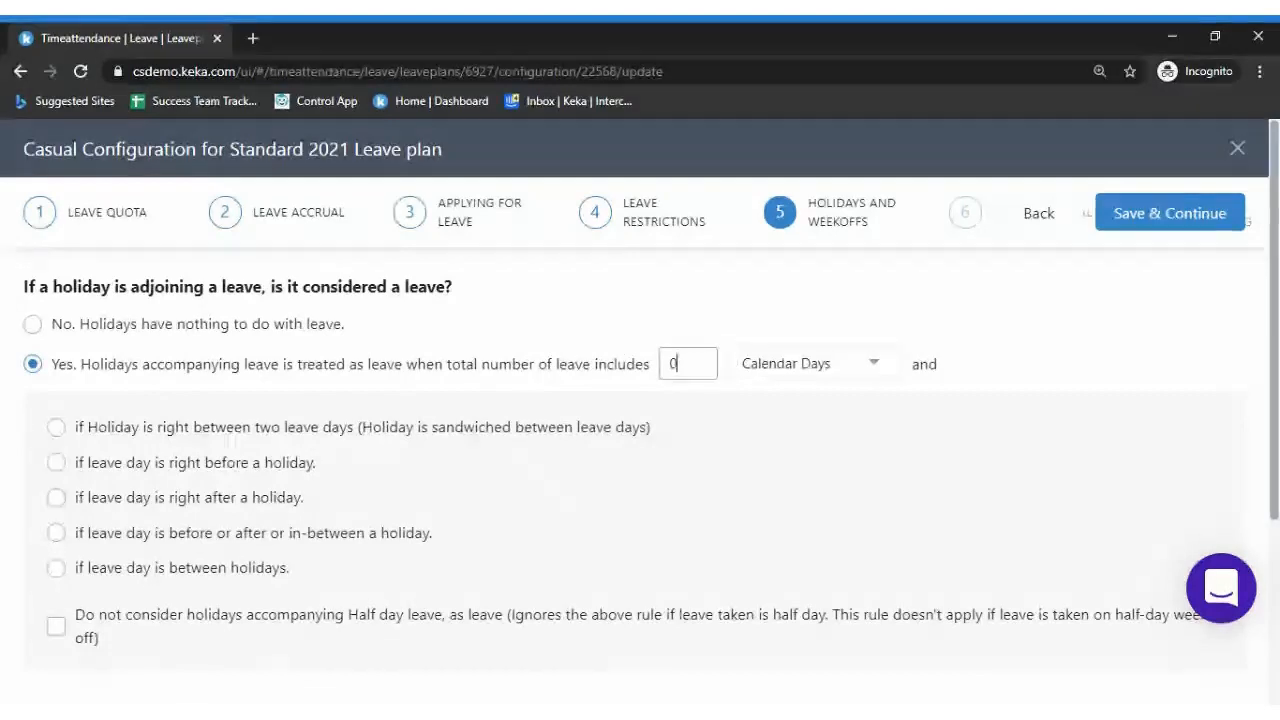
pyautogui.press('BackSpace')
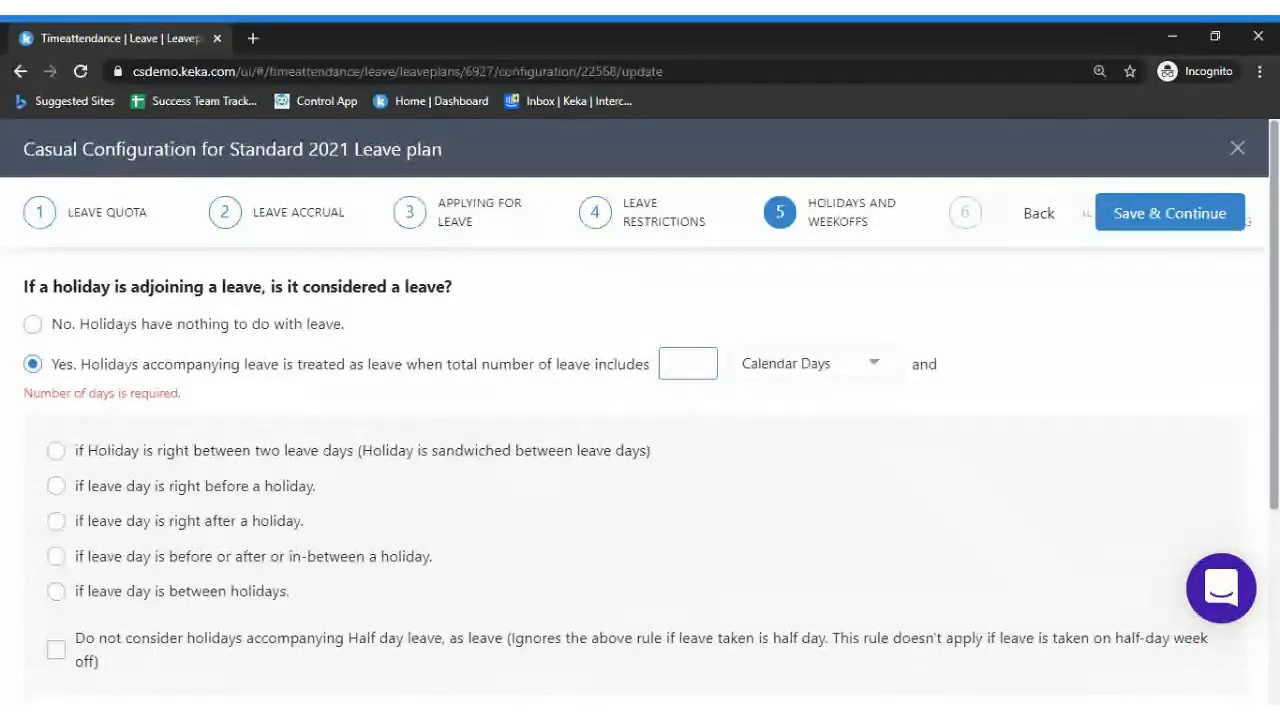
pyautogui.write('1')
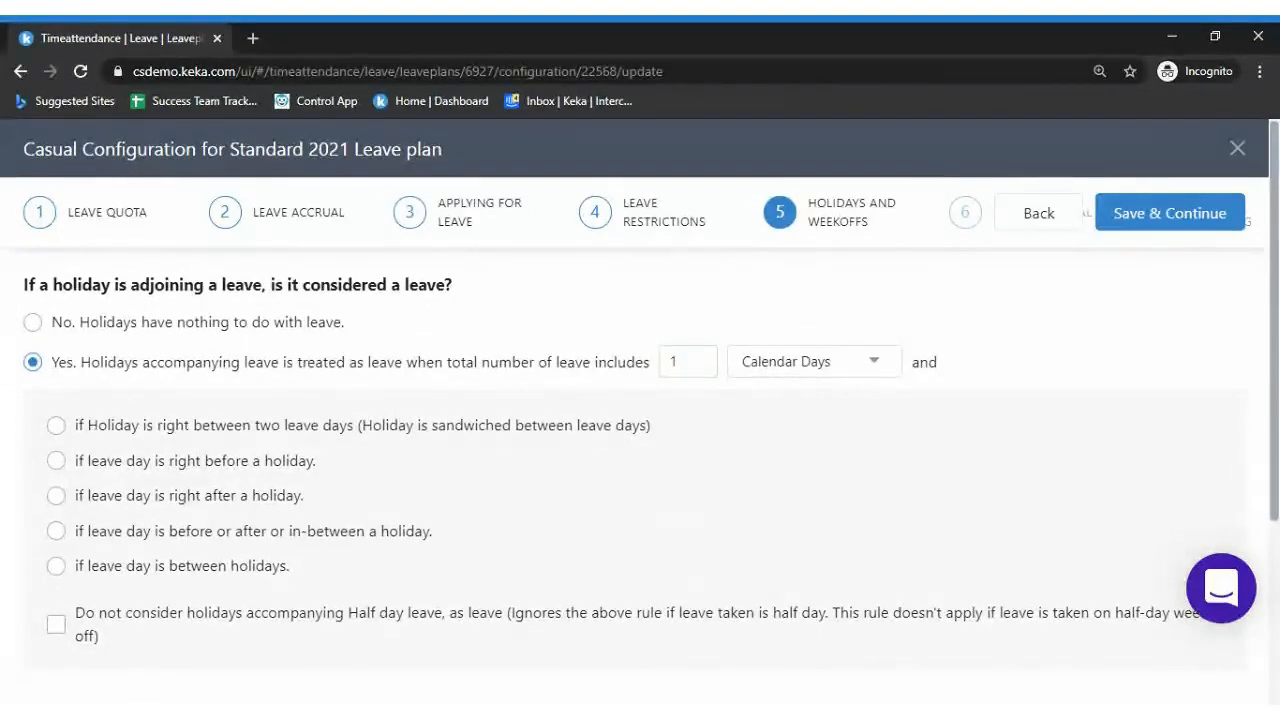
pyautogui.scroll(-1, 640, 414)
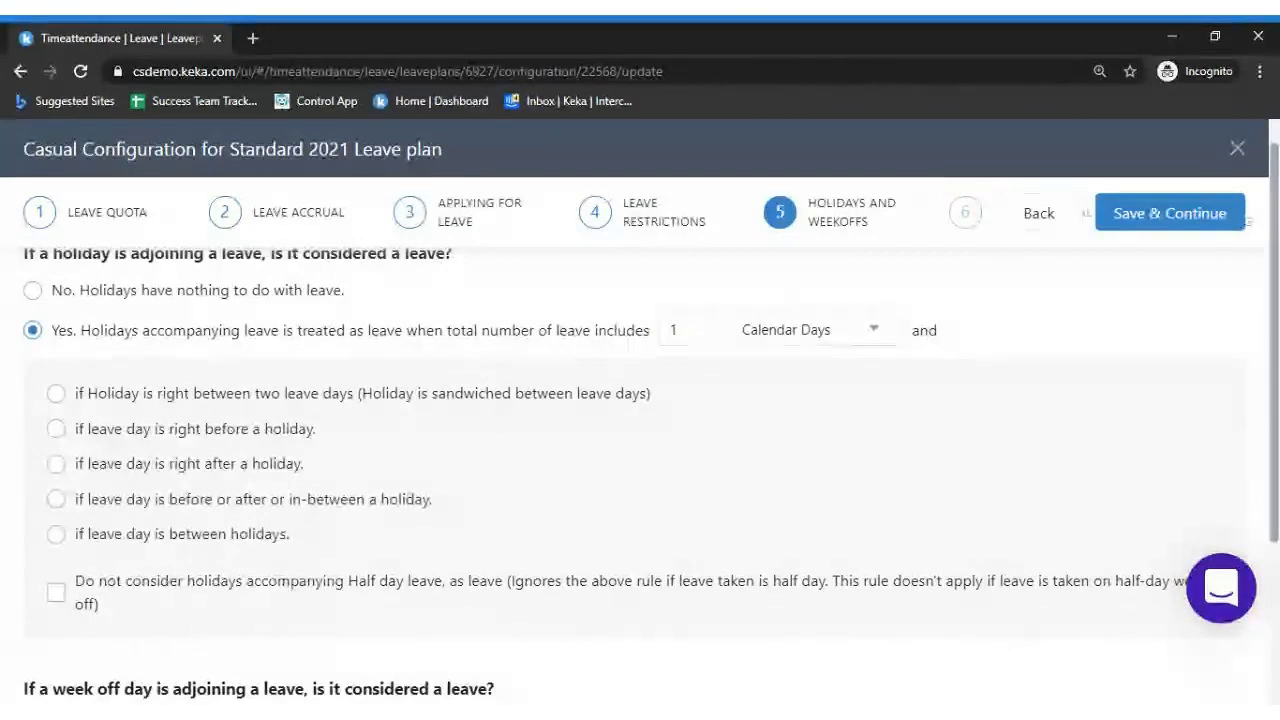
pyautogui.scroll(-1, 640, 440)
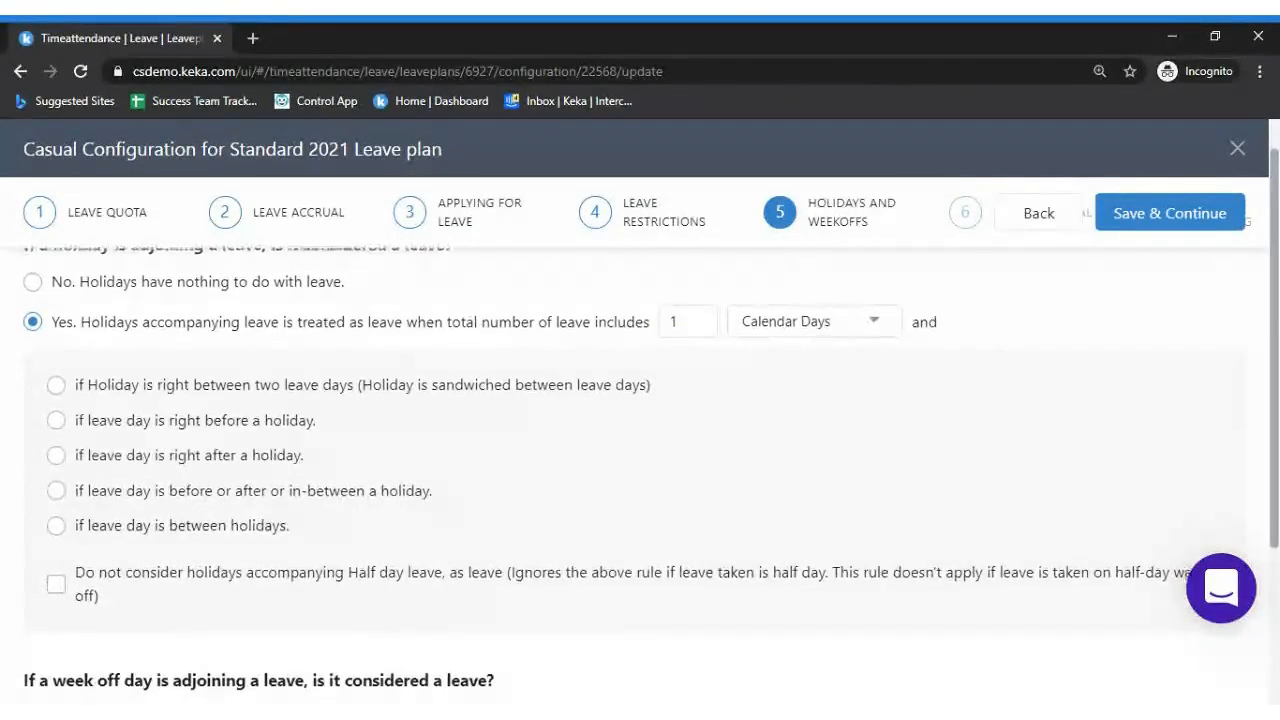
pyautogui.scroll(1, 1277, 313)
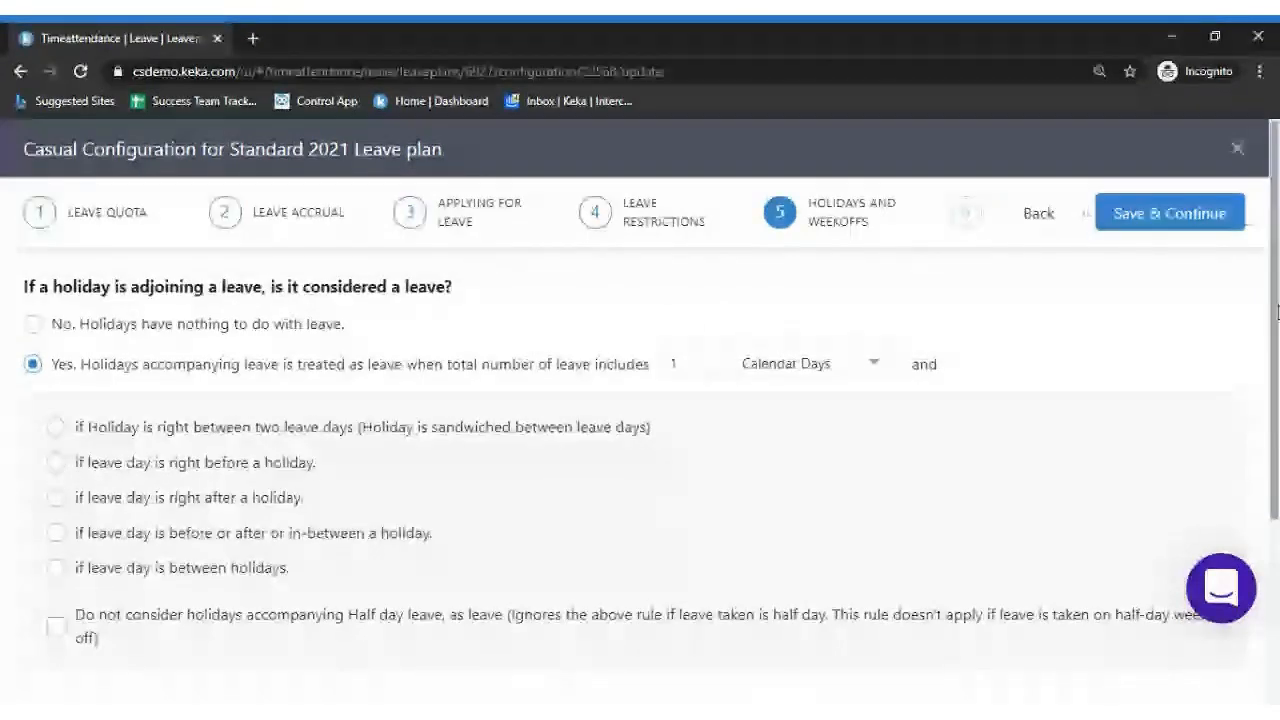
pyautogui.scroll(-1, 1277, 313)
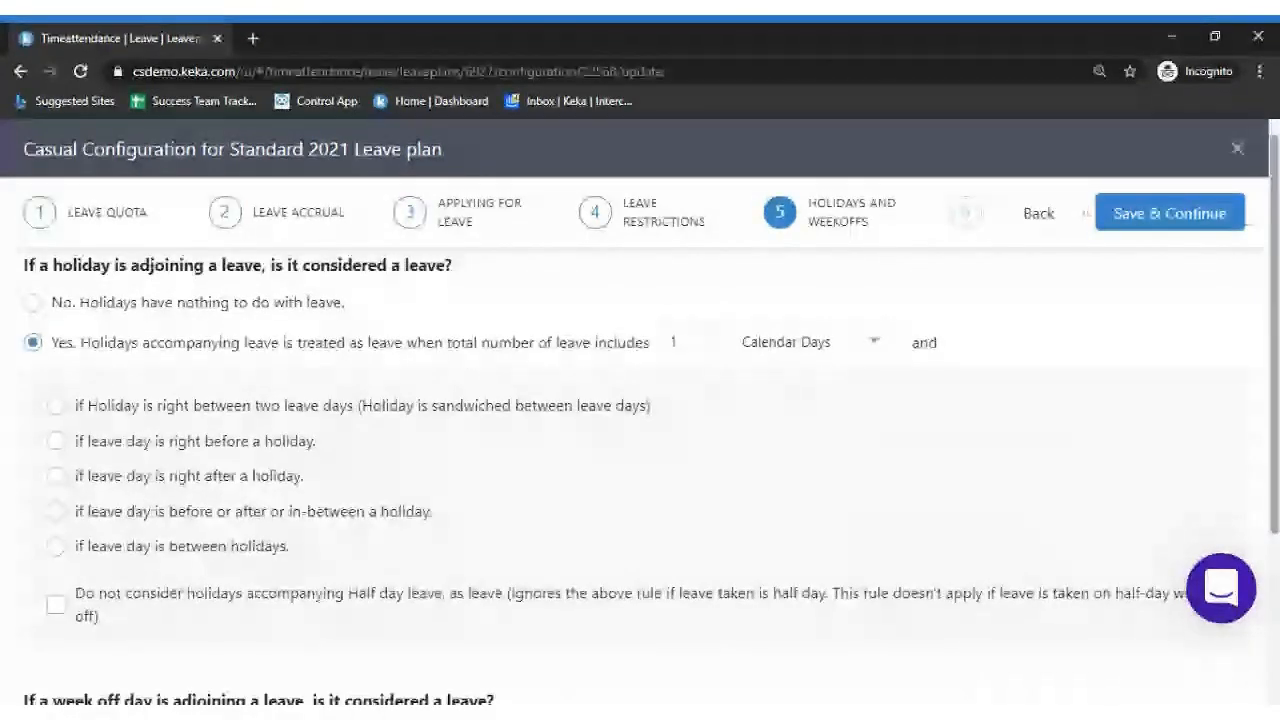
pyautogui.scroll(-1, 355, 553)
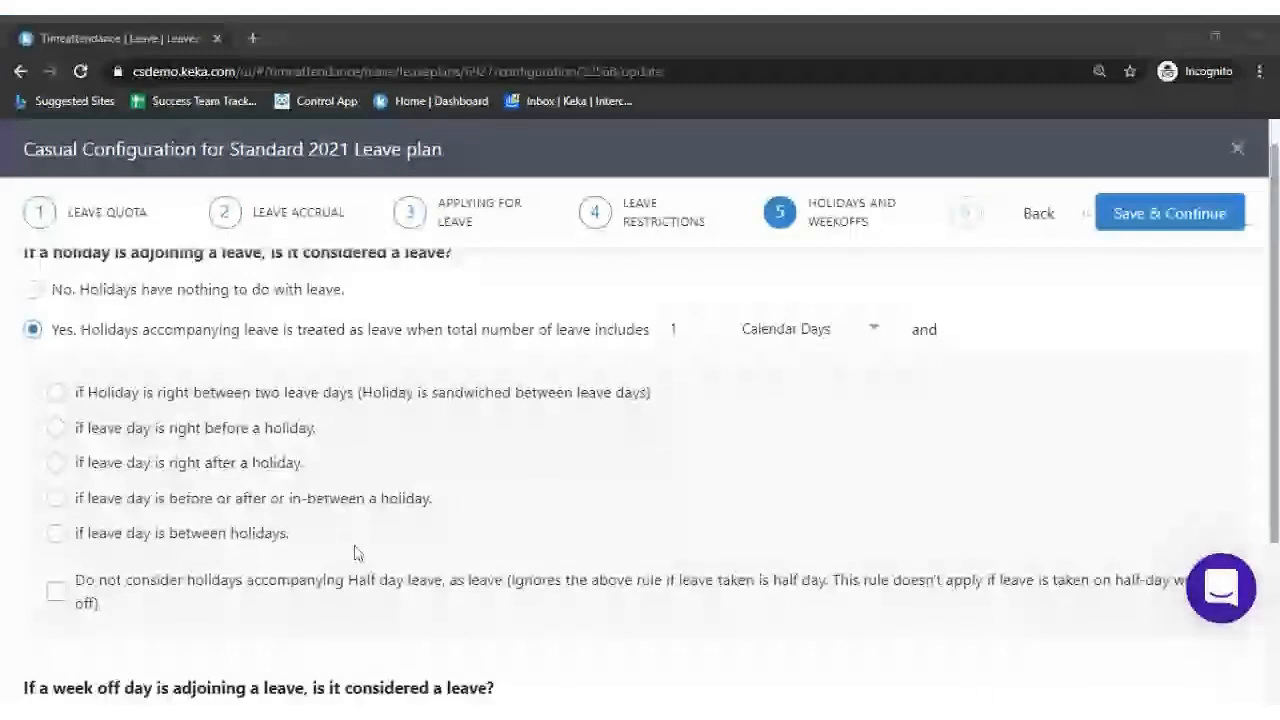
# Try out the conditions for treating adjoining holidays as leave, from a holiday sandwiched between two leave days to a leave day between holidays
pyautogui.click(193, 402)
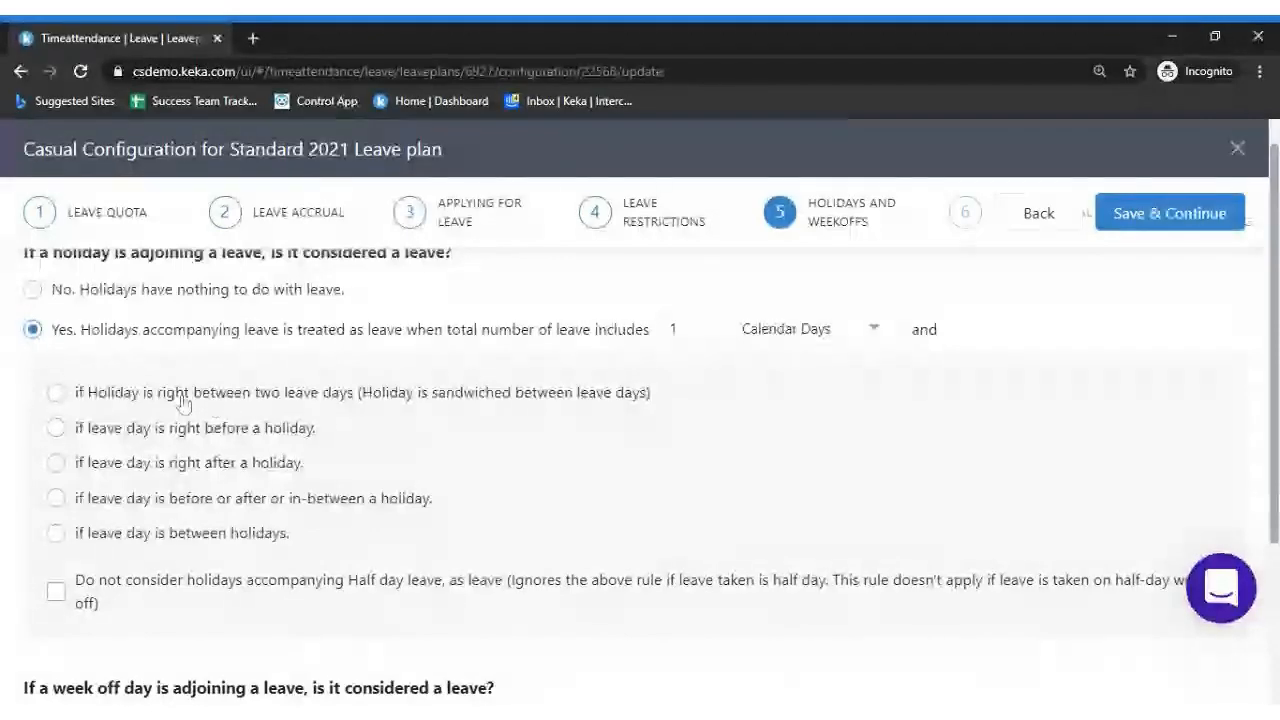
pyautogui.click(183, 400)
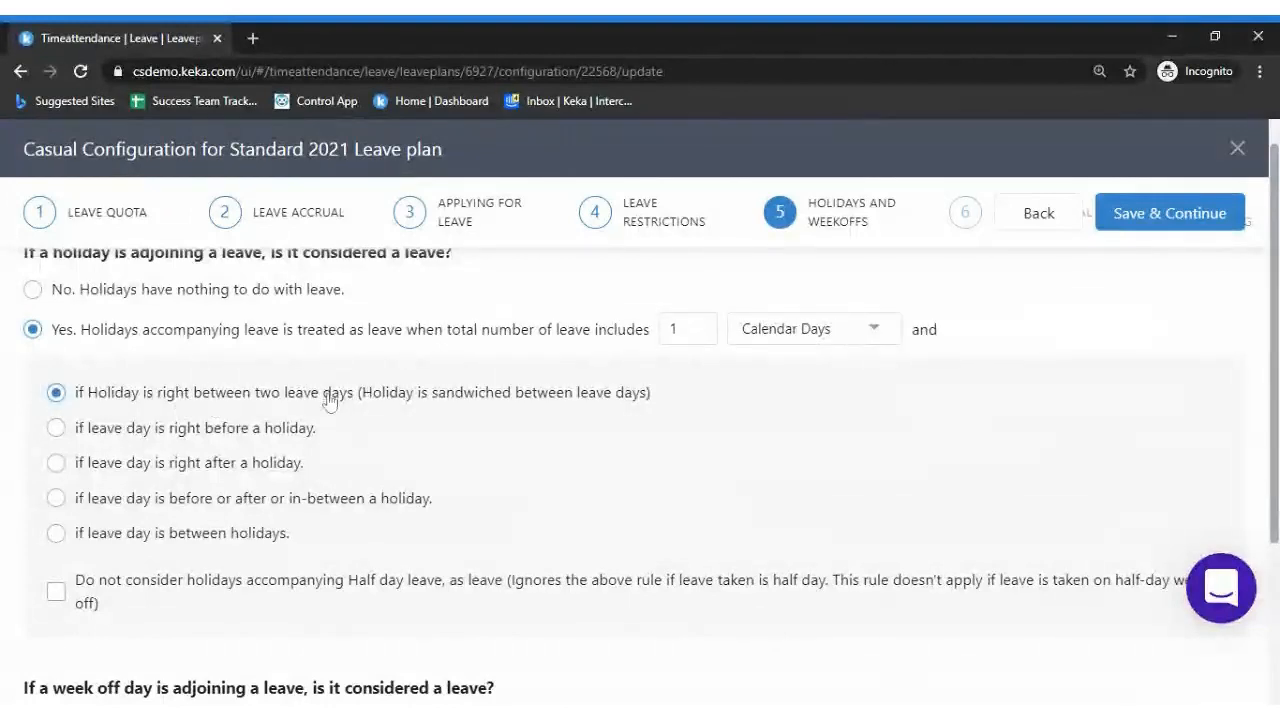
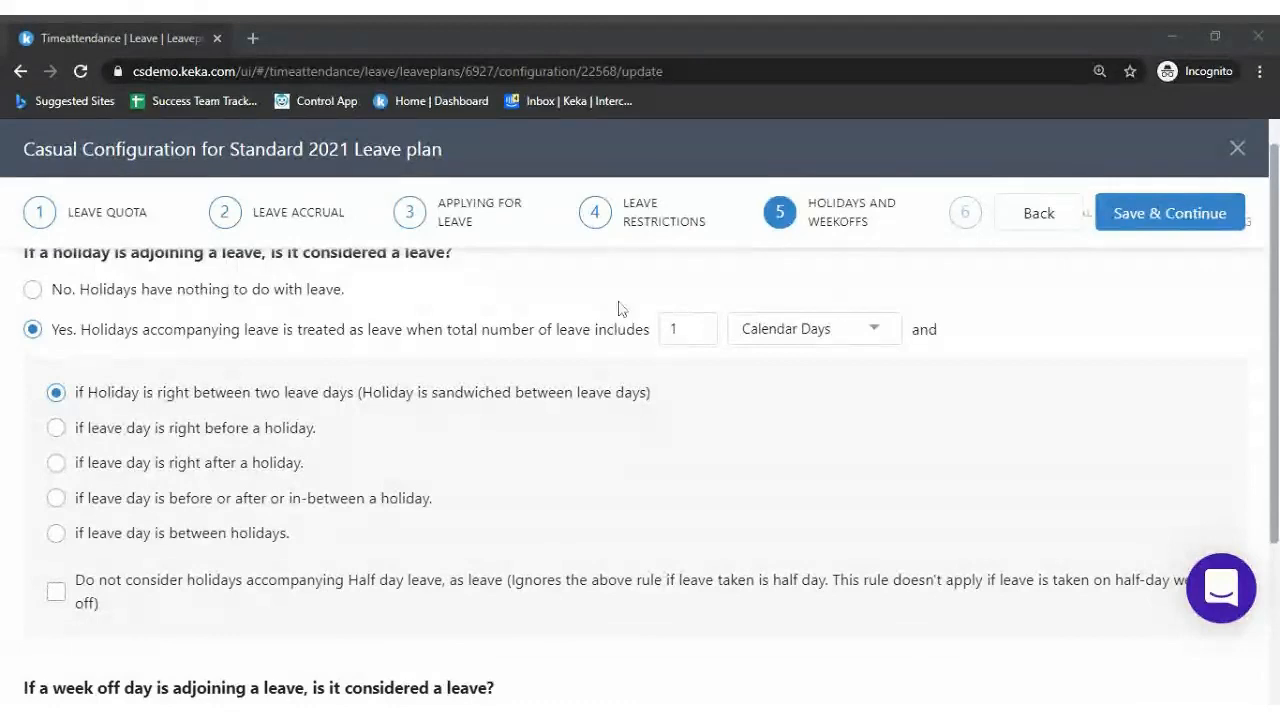
pyautogui.click(112, 437)
pyautogui.click(155, 464)
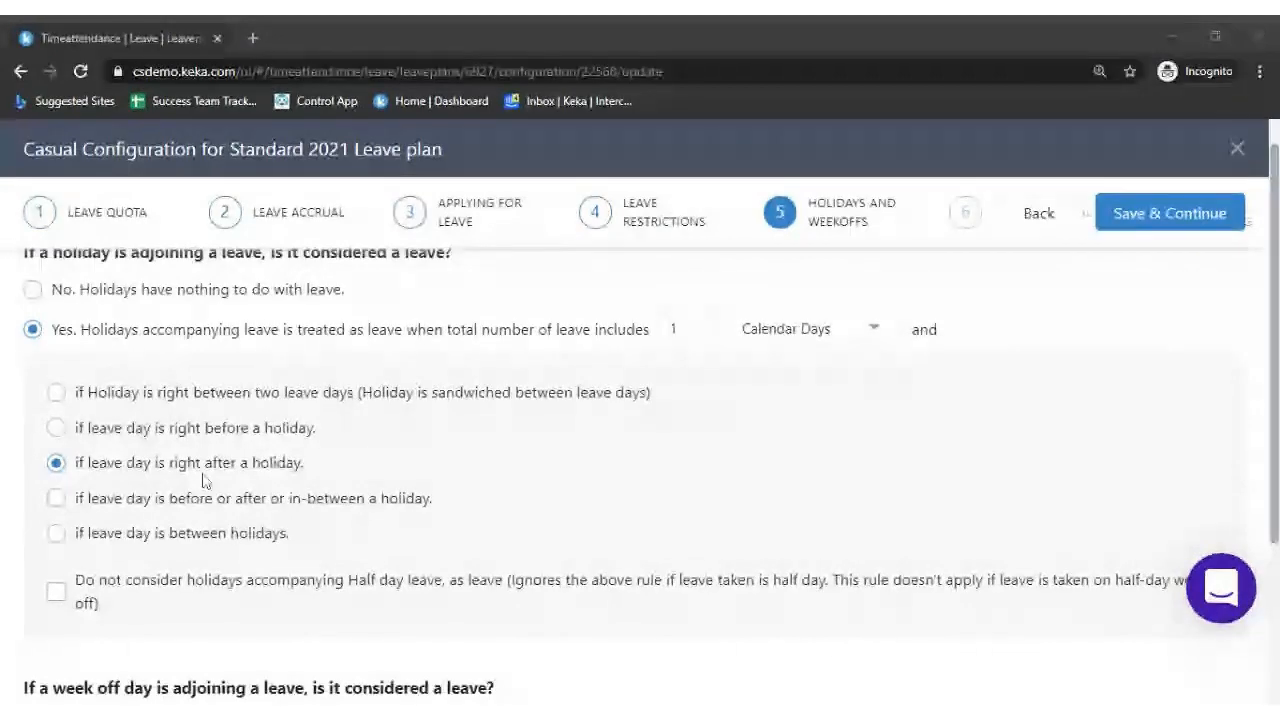
pyautogui.click(157, 498)
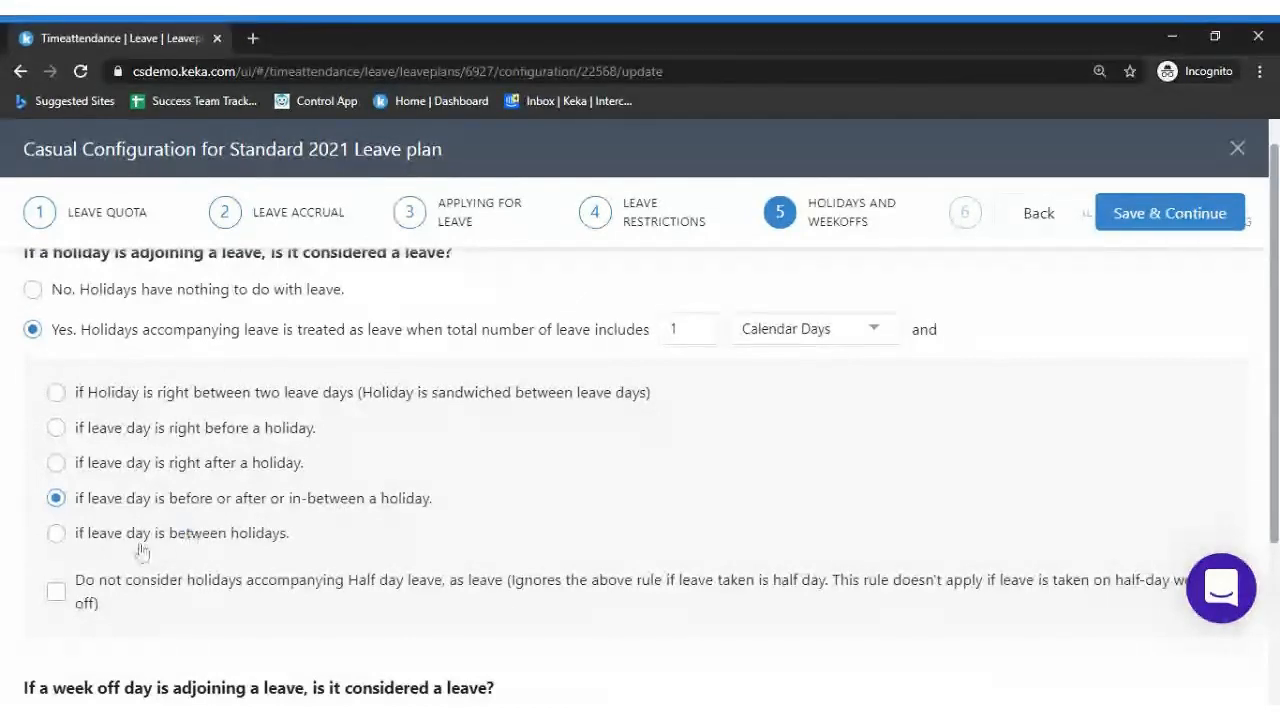
pyautogui.click(185, 533)
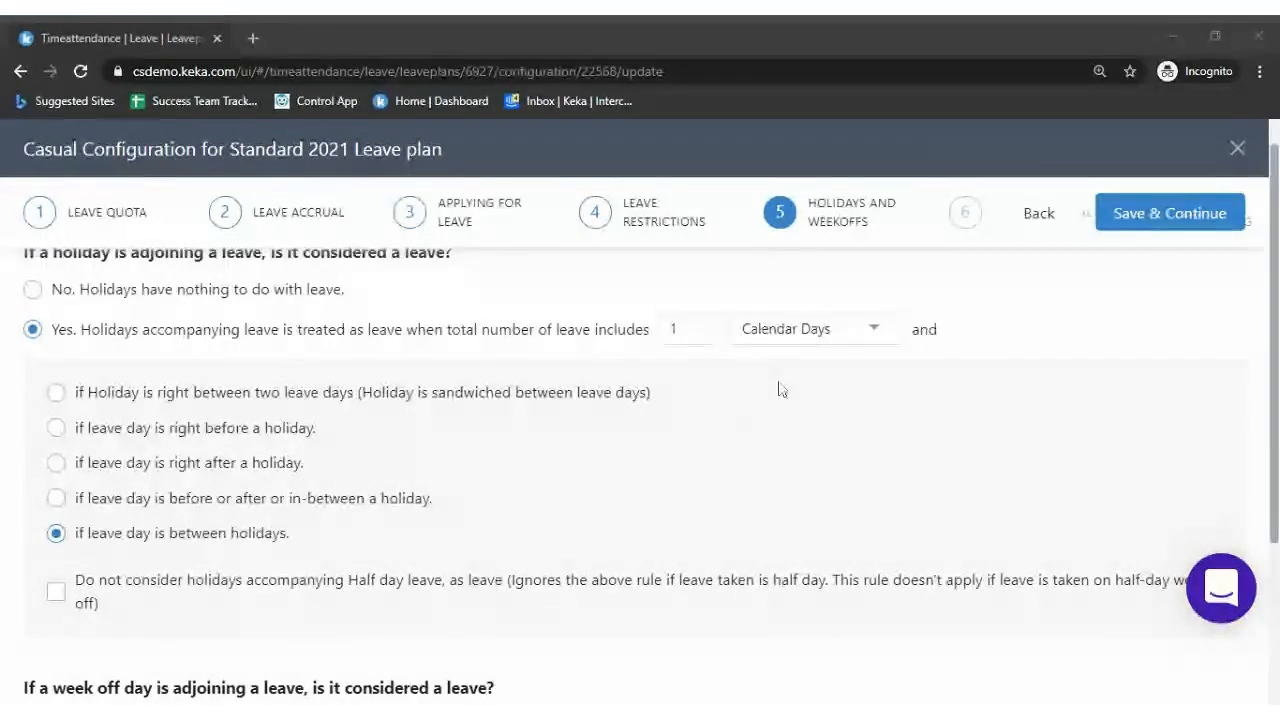
pyautogui.click(995, 397)
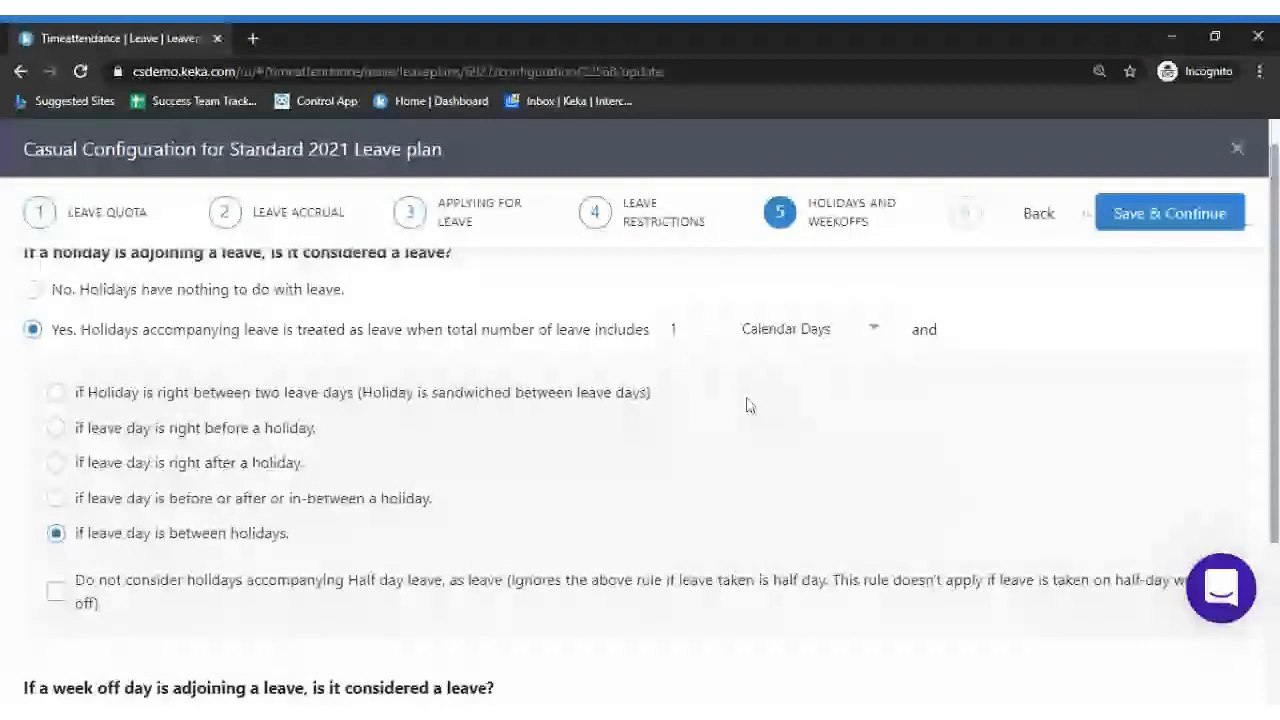
pyautogui.moveTo(134, 399); pyautogui.dragTo(128, 399)
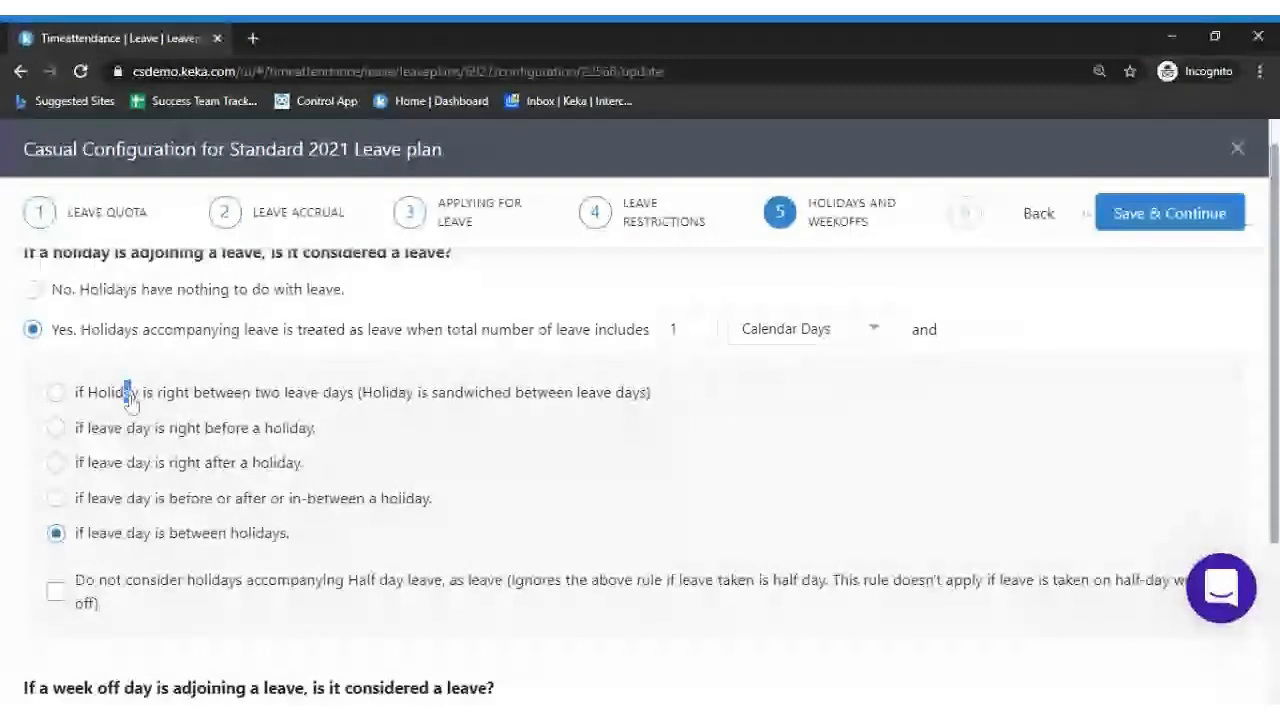
pyautogui.click(122, 396)
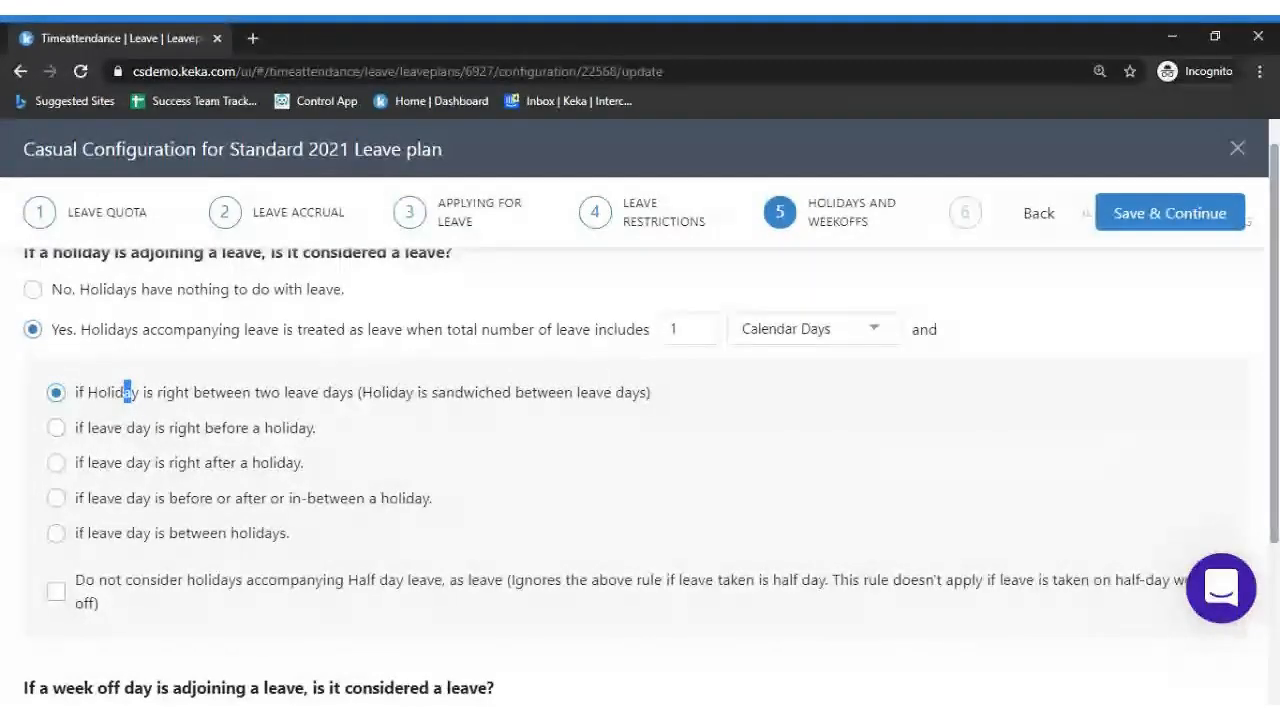
pyautogui.click(113, 432)
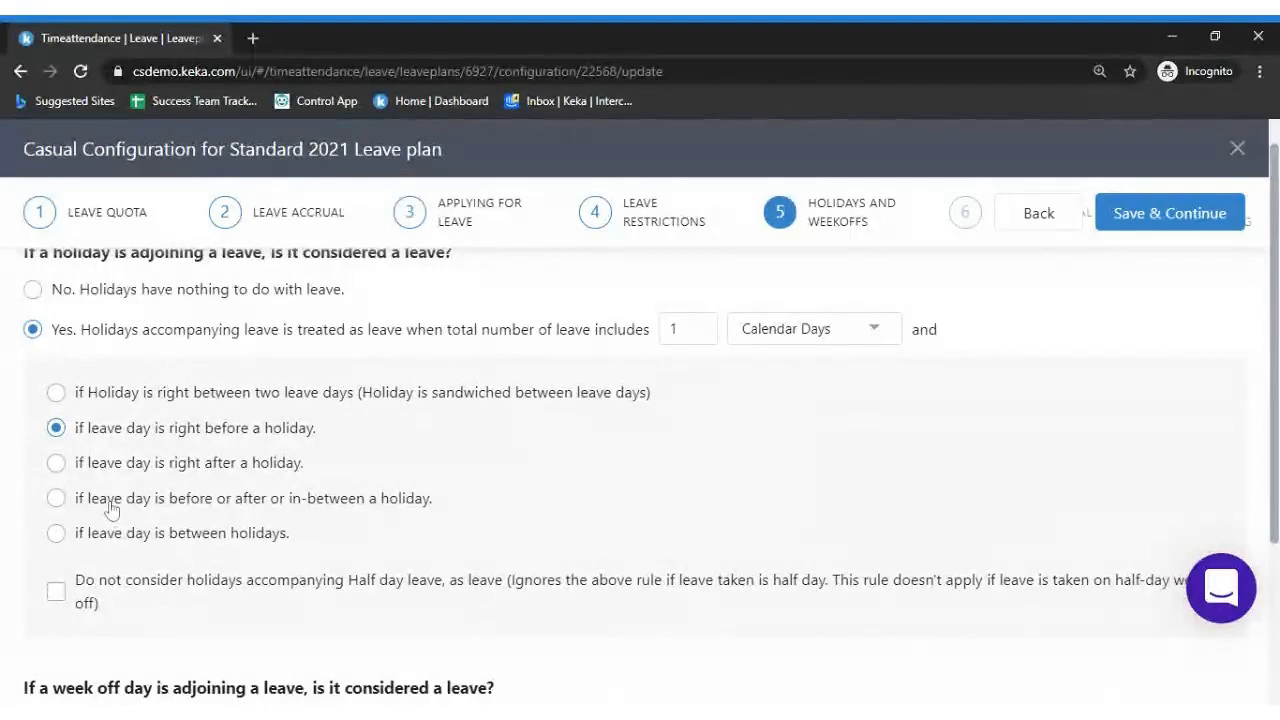
pyautogui.click(112, 510)
# Count holidays as leave if the leave day is between holidays, and do not consider holidays accompanying half day leave as leave
pyautogui.click(103, 533)
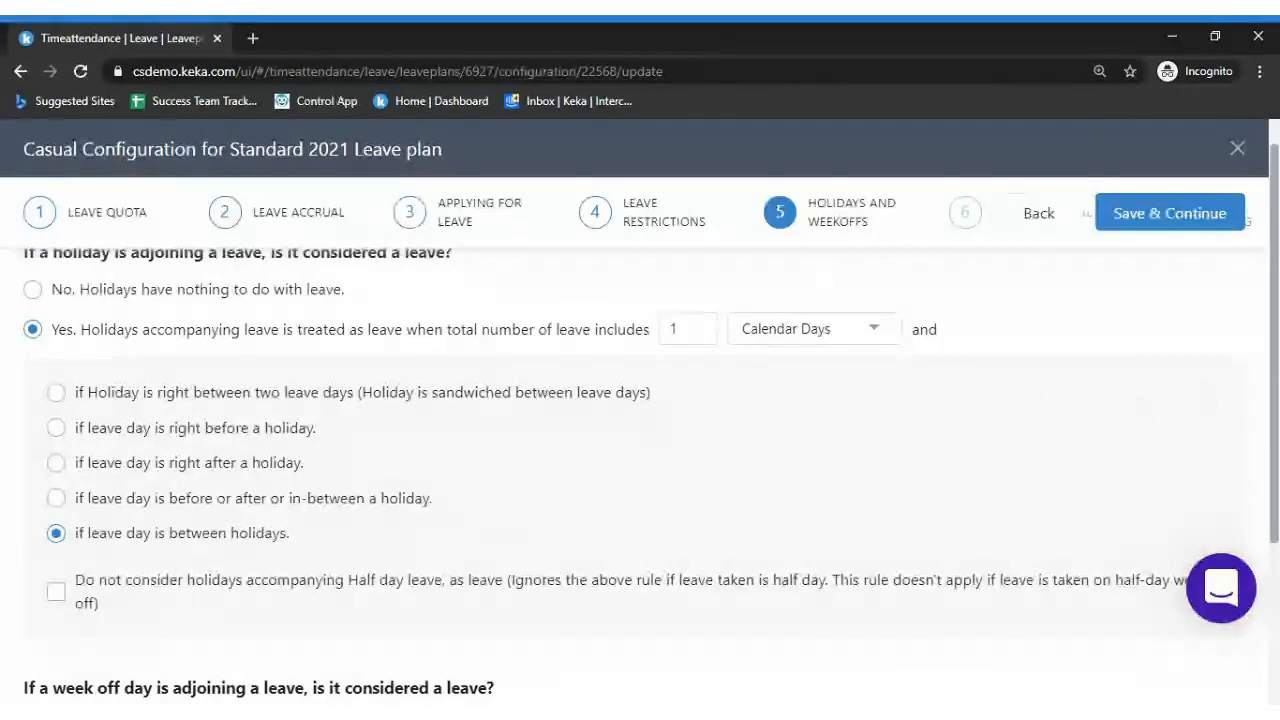
pyautogui.scroll(-1, 155, 504)
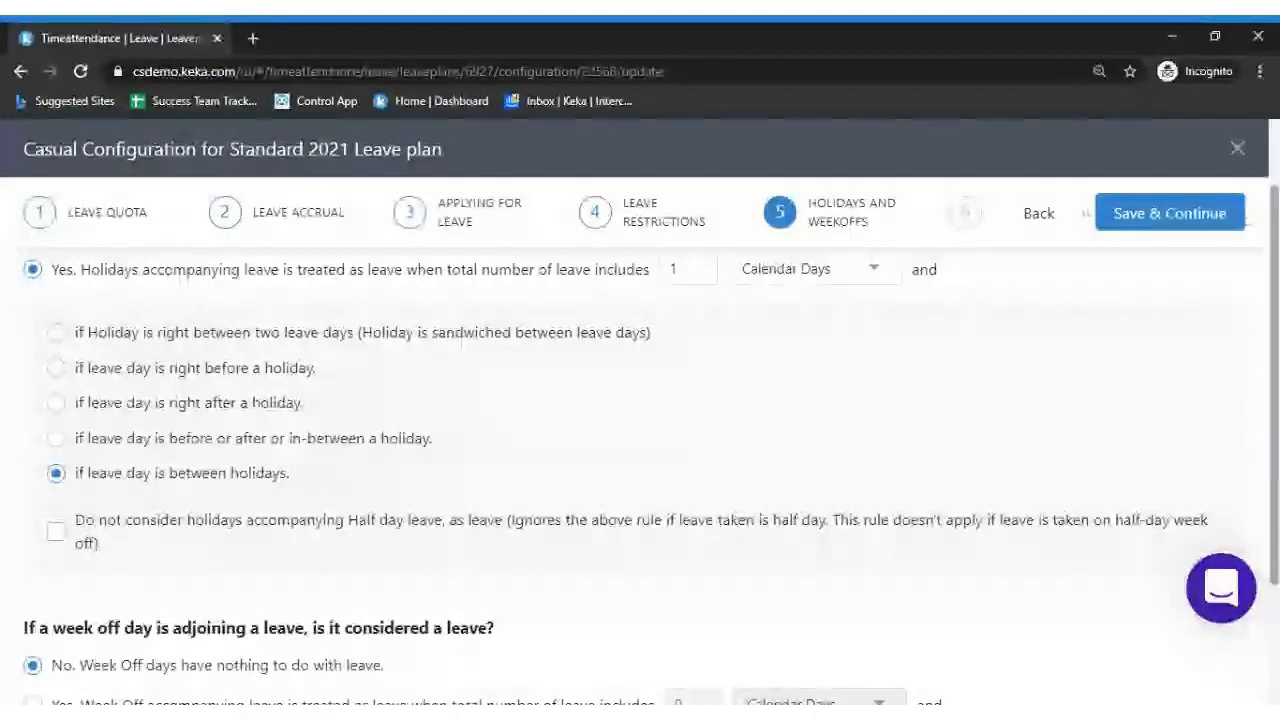
pyautogui.scroll(1, 962, 449)
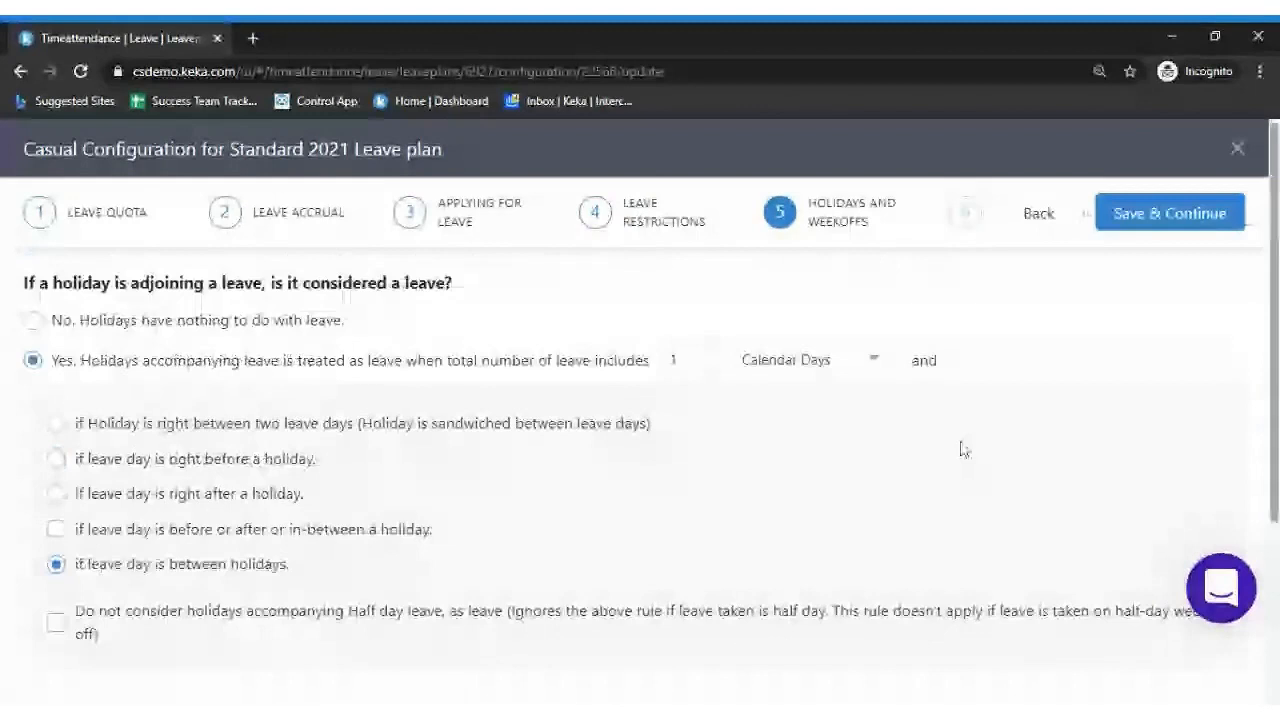
pyautogui.click(56, 623)
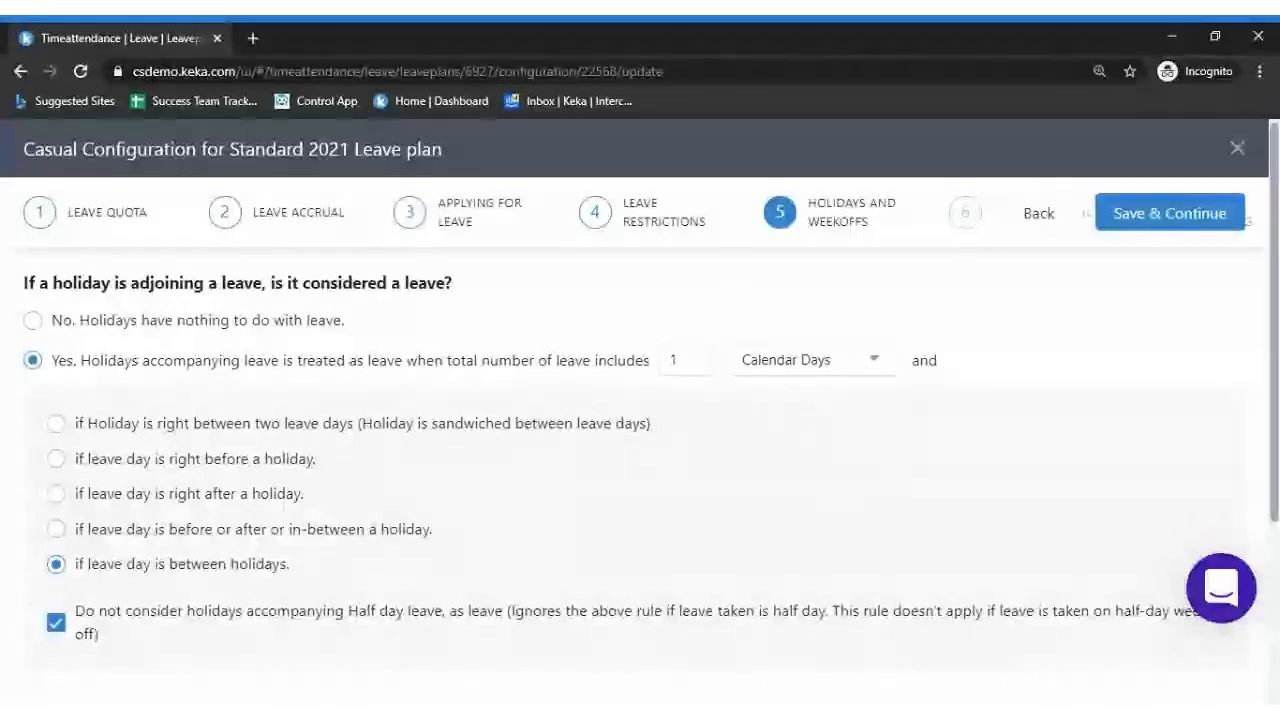
# Treat week offs accompanying leave as leave when the total number of leave includes 1 calendar day
pyautogui.scroll(-1, 640, 450)
pyautogui.scroll(-2, 640, 450)
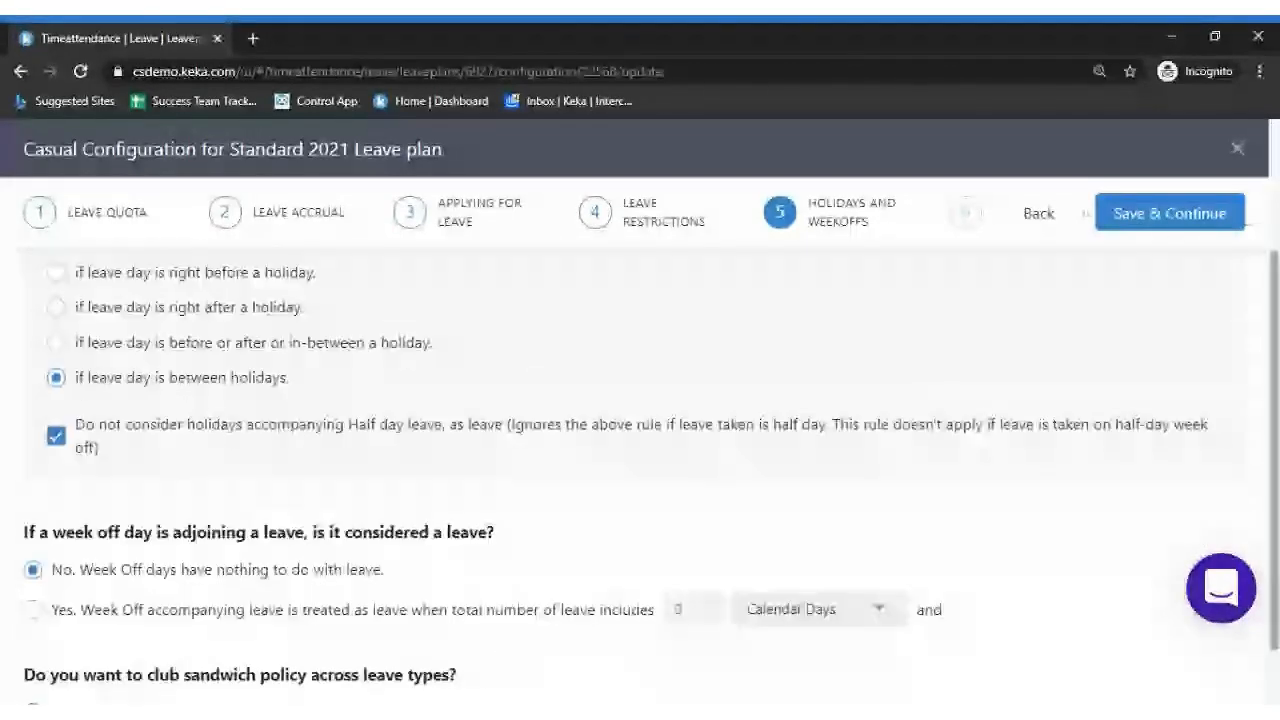
pyautogui.scroll(-1, 640, 450)
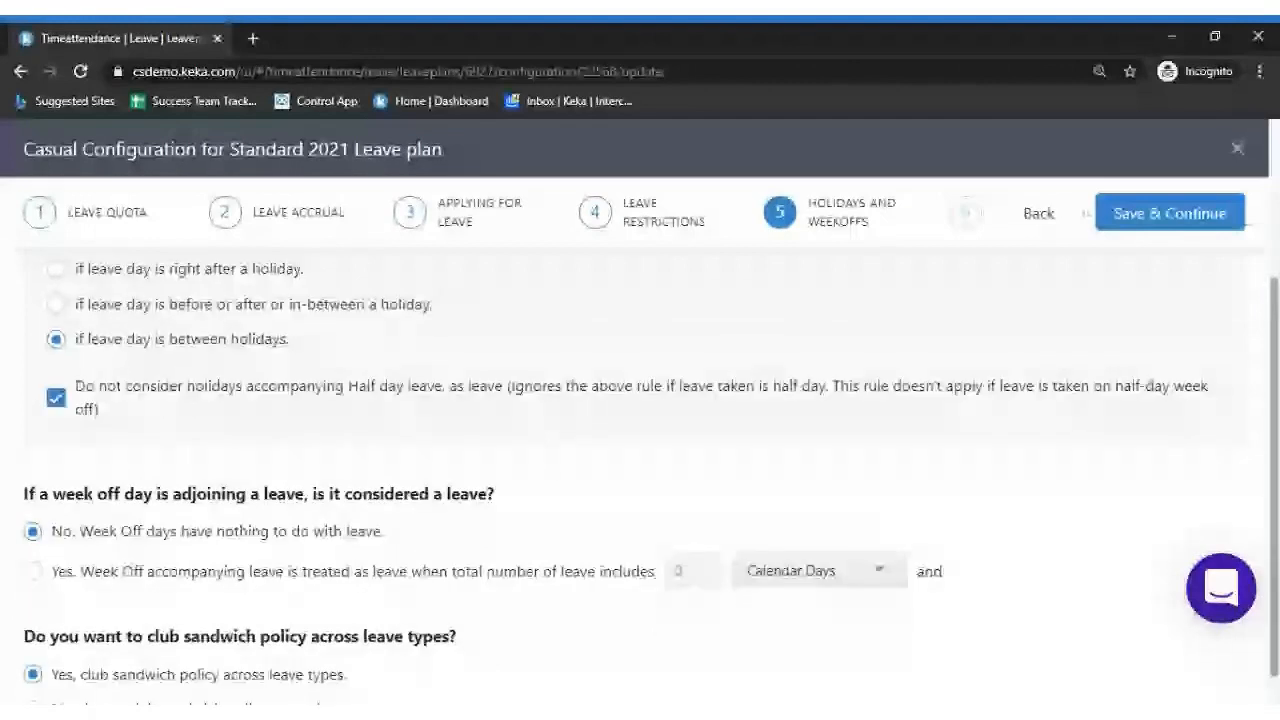
pyautogui.scroll(-1, 1277, 565)
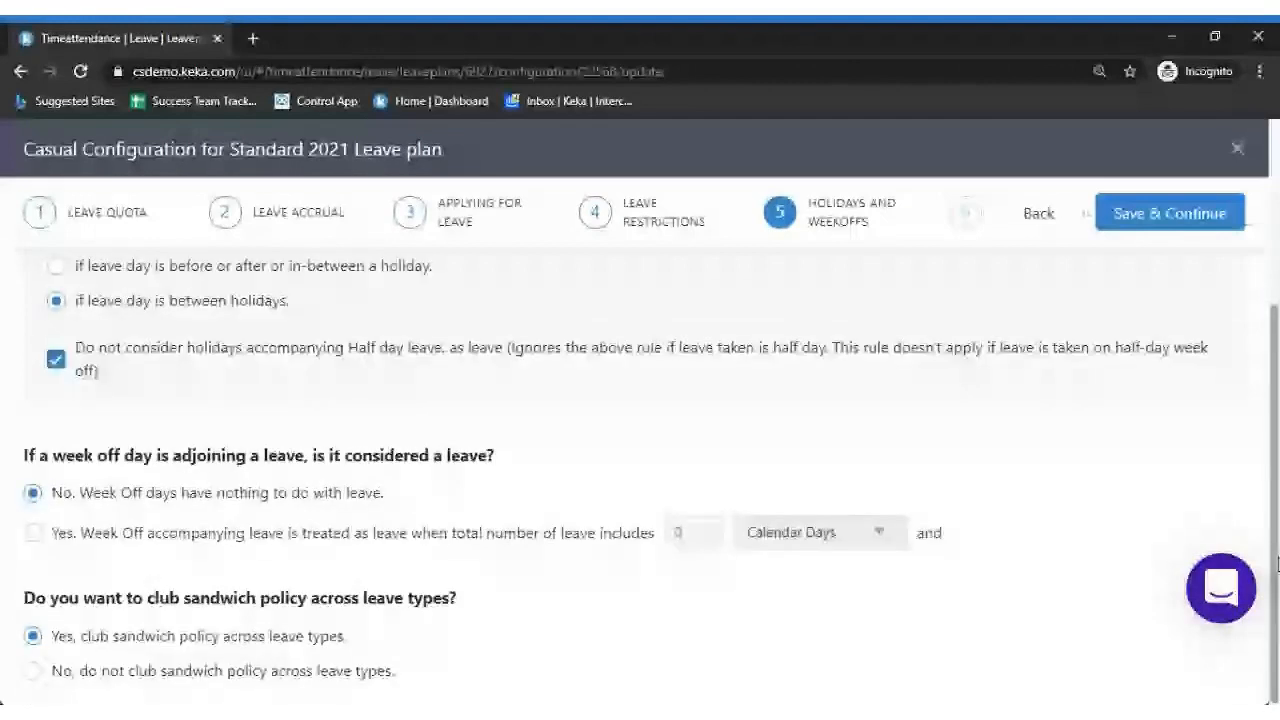
pyautogui.scroll(3, 1258, 443)
pyautogui.scroll(3, 1257, 420)
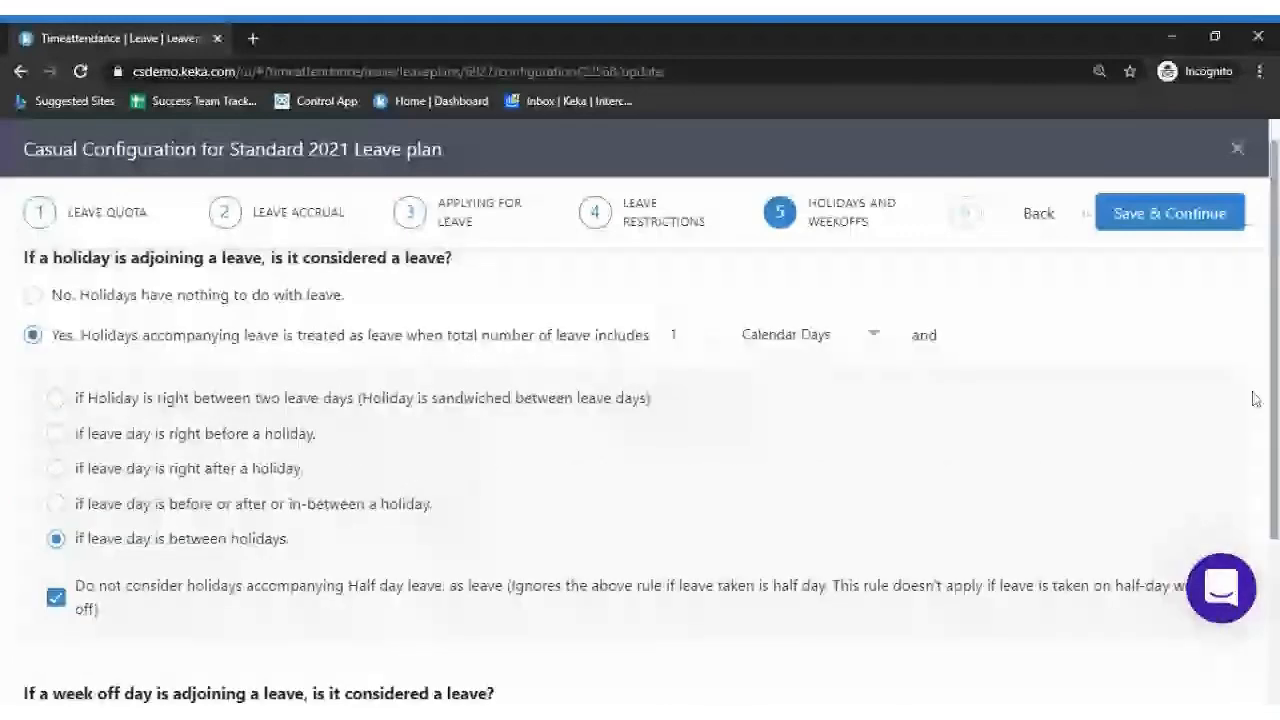
pyautogui.scroll(-5, 1256, 399)
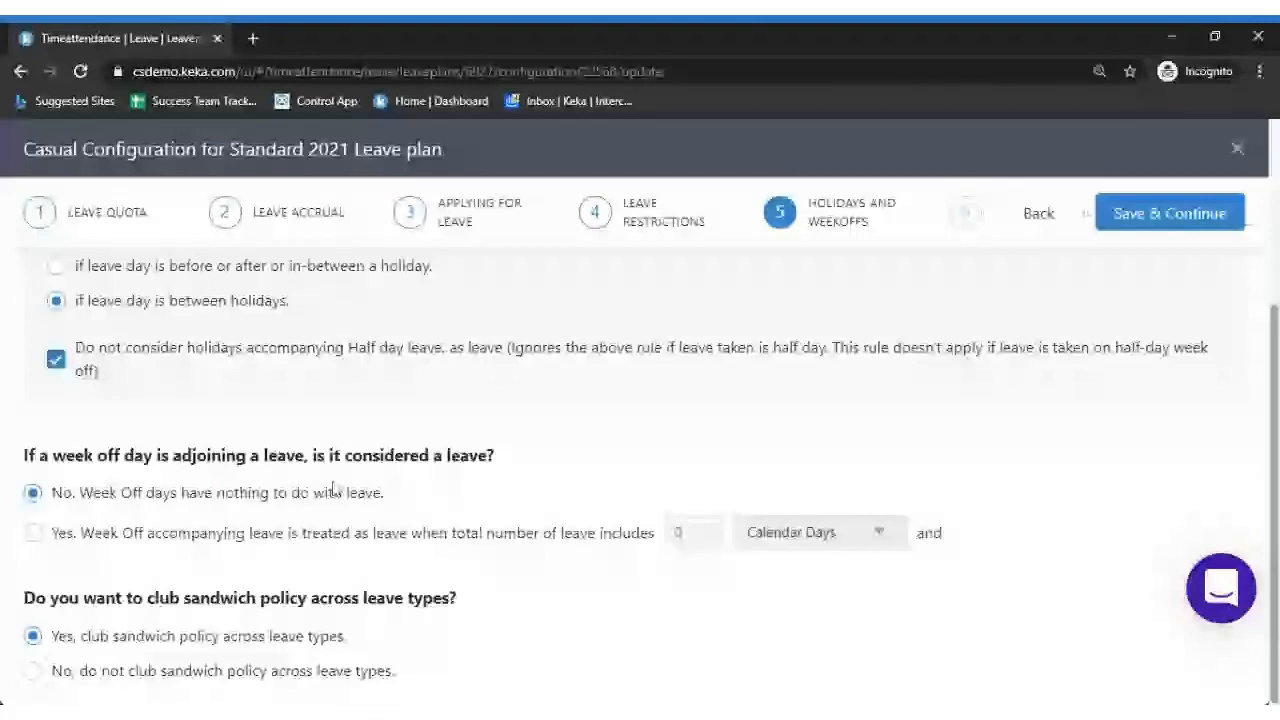
pyautogui.click(232, 537)
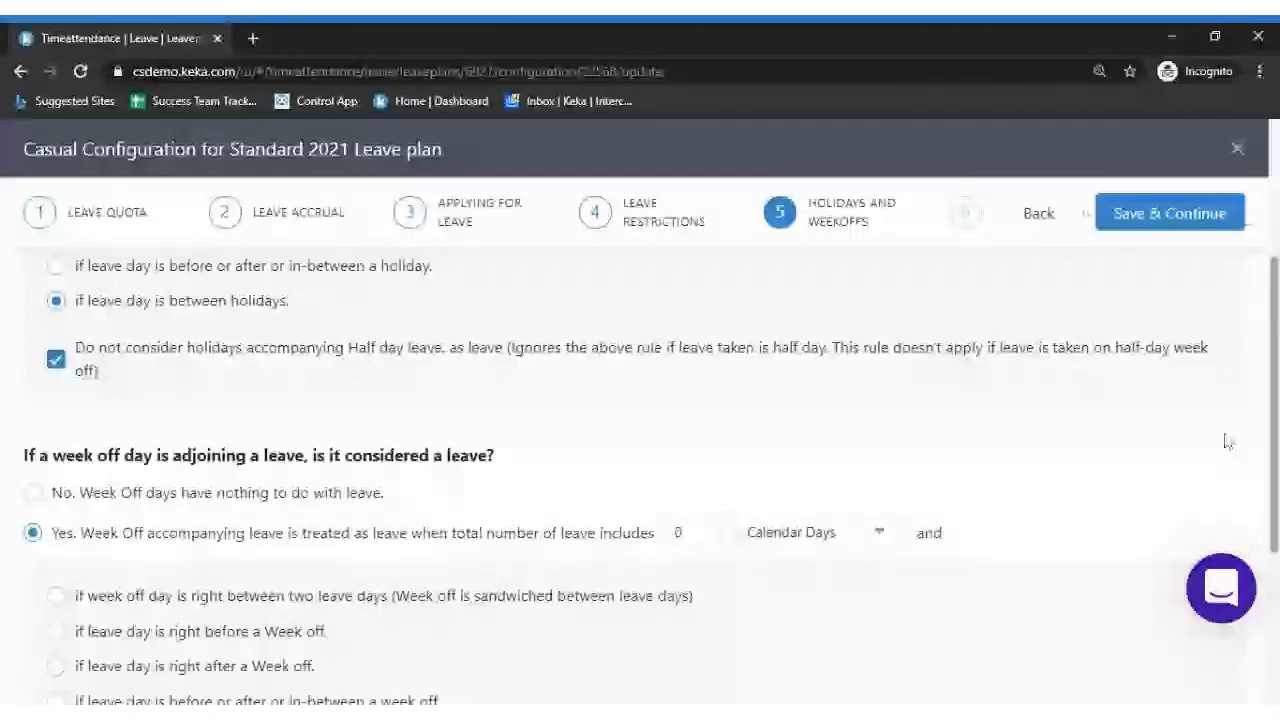
pyautogui.scroll(-5, 672, 335)
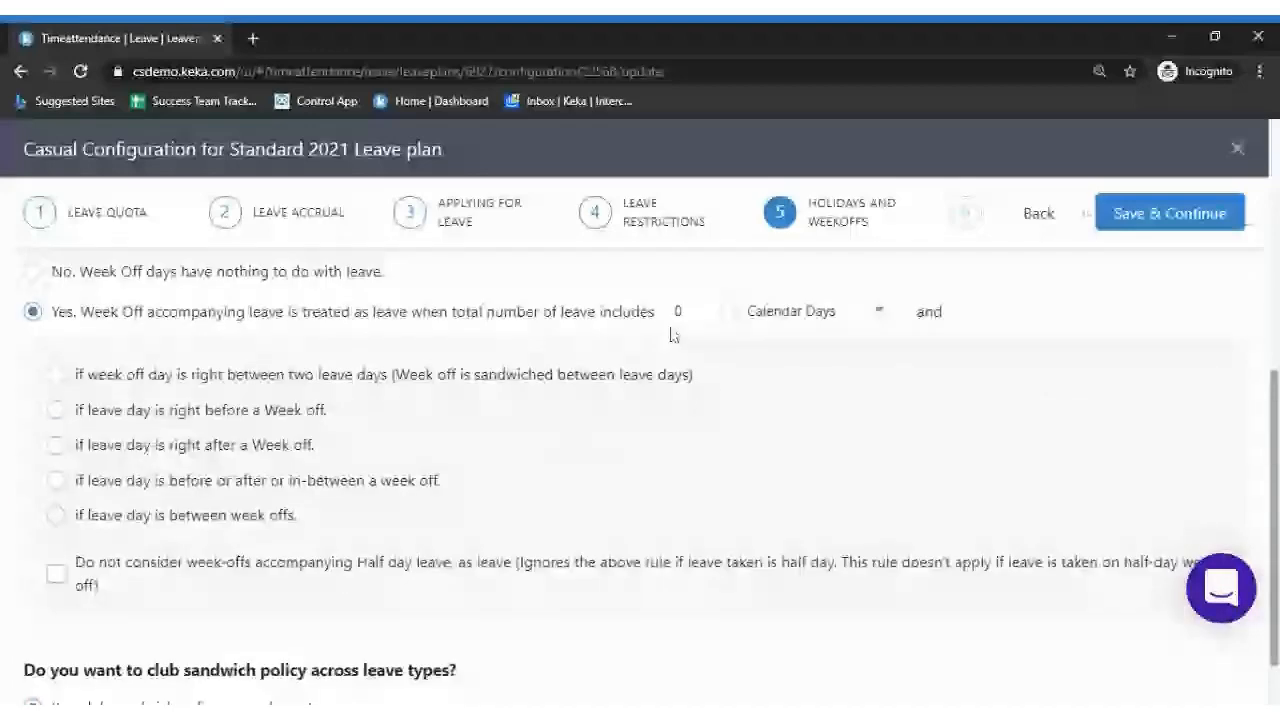
pyautogui.click(680, 311)
pyautogui.press('BackSpace')
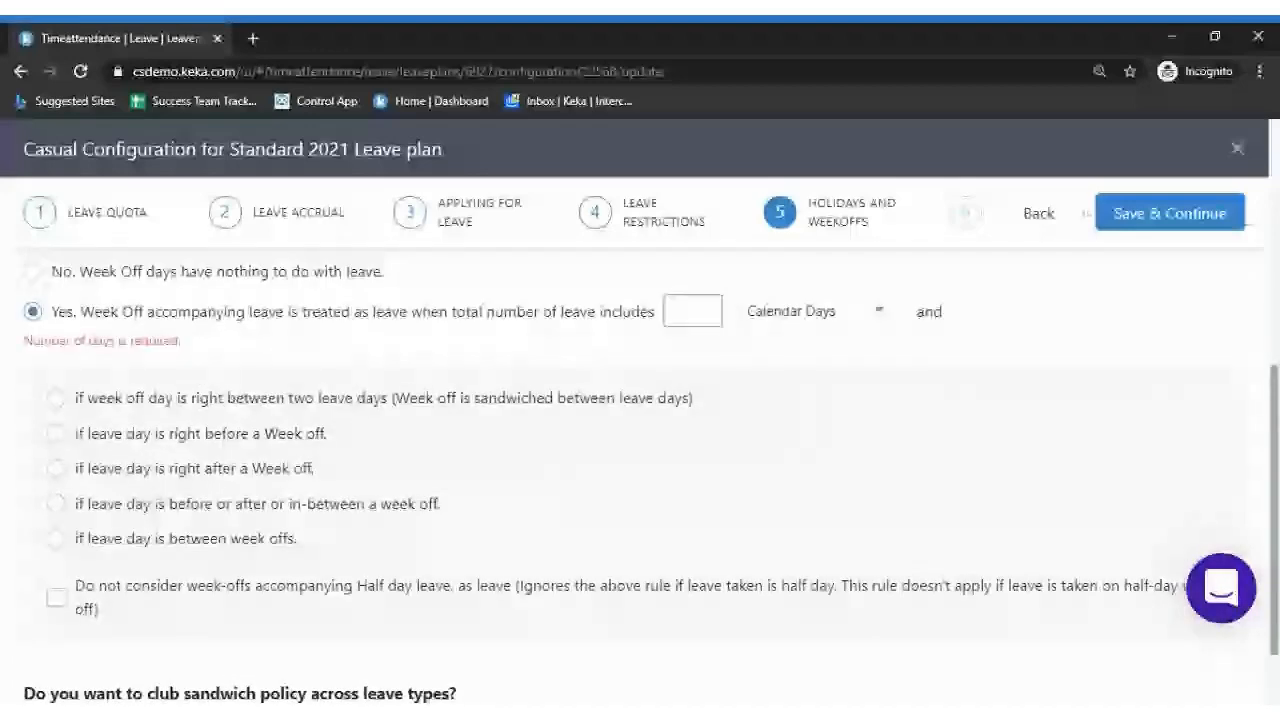
pyautogui.write('1')
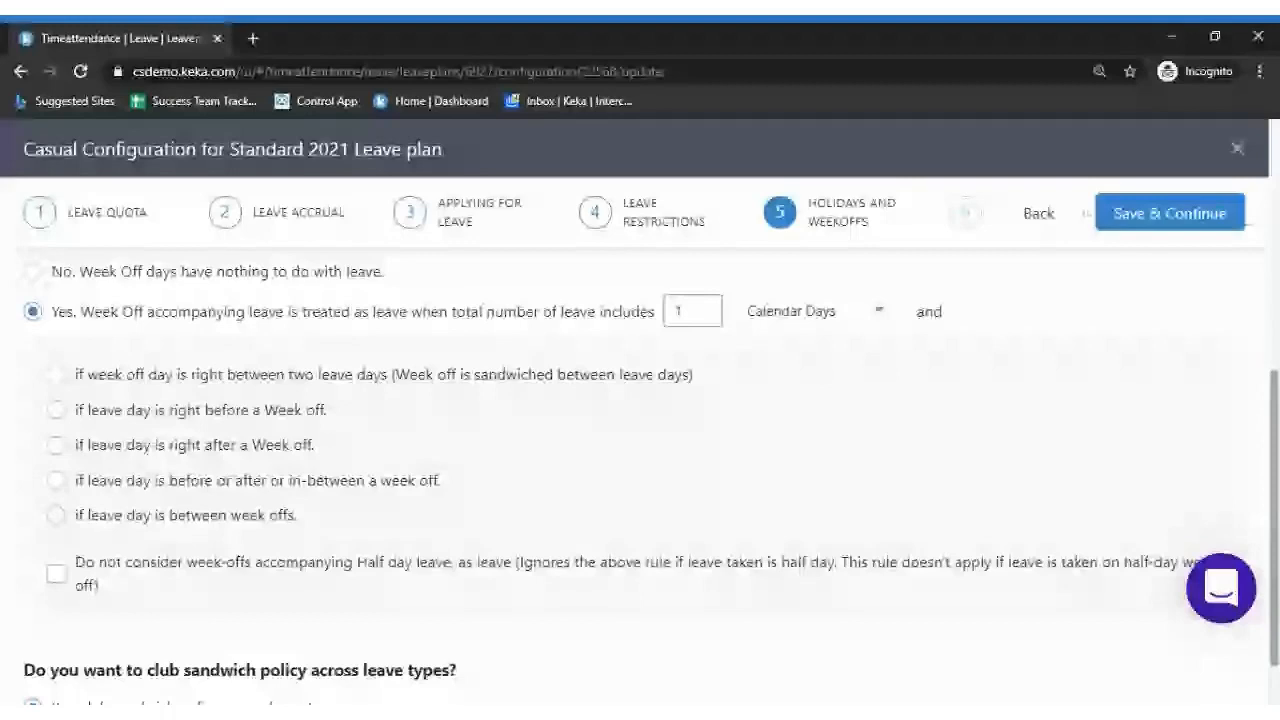
# Try out the week-off conditions, from a week off sandwiched between two leave days to a leave day before, after or in-between a week off
pyautogui.click(156, 380)
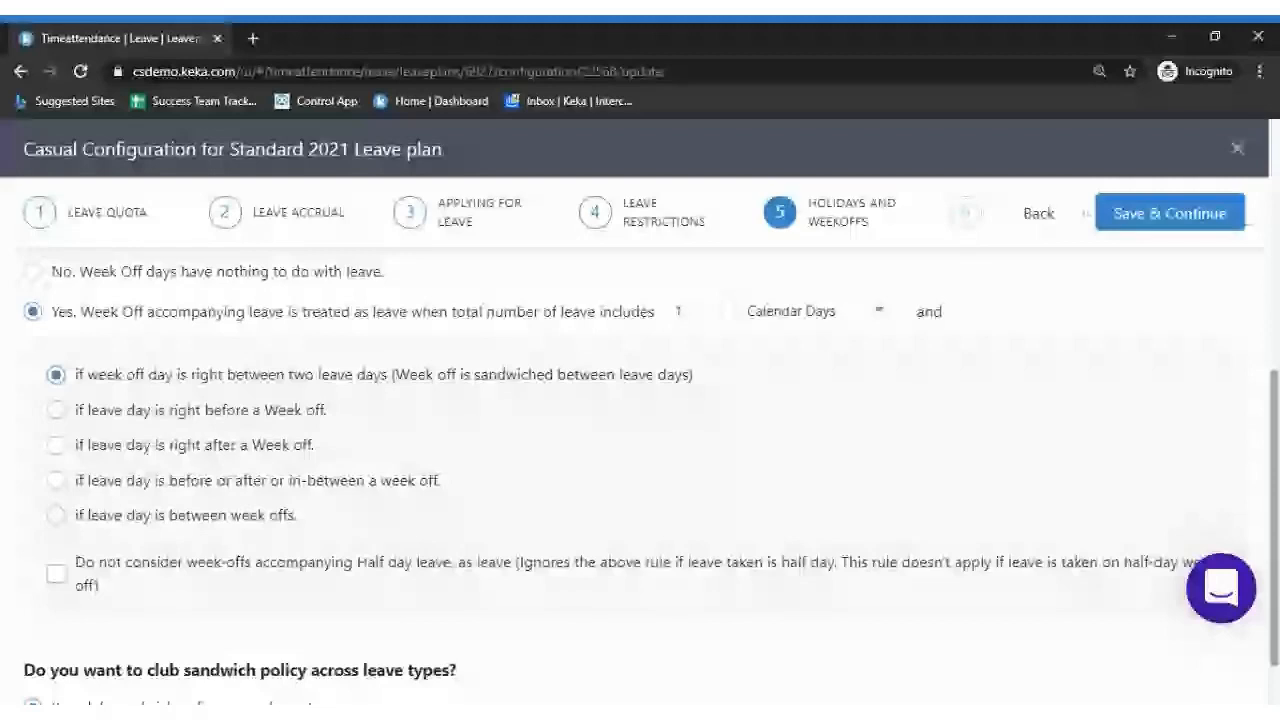
pyautogui.click(145, 413)
pyautogui.click(110, 452)
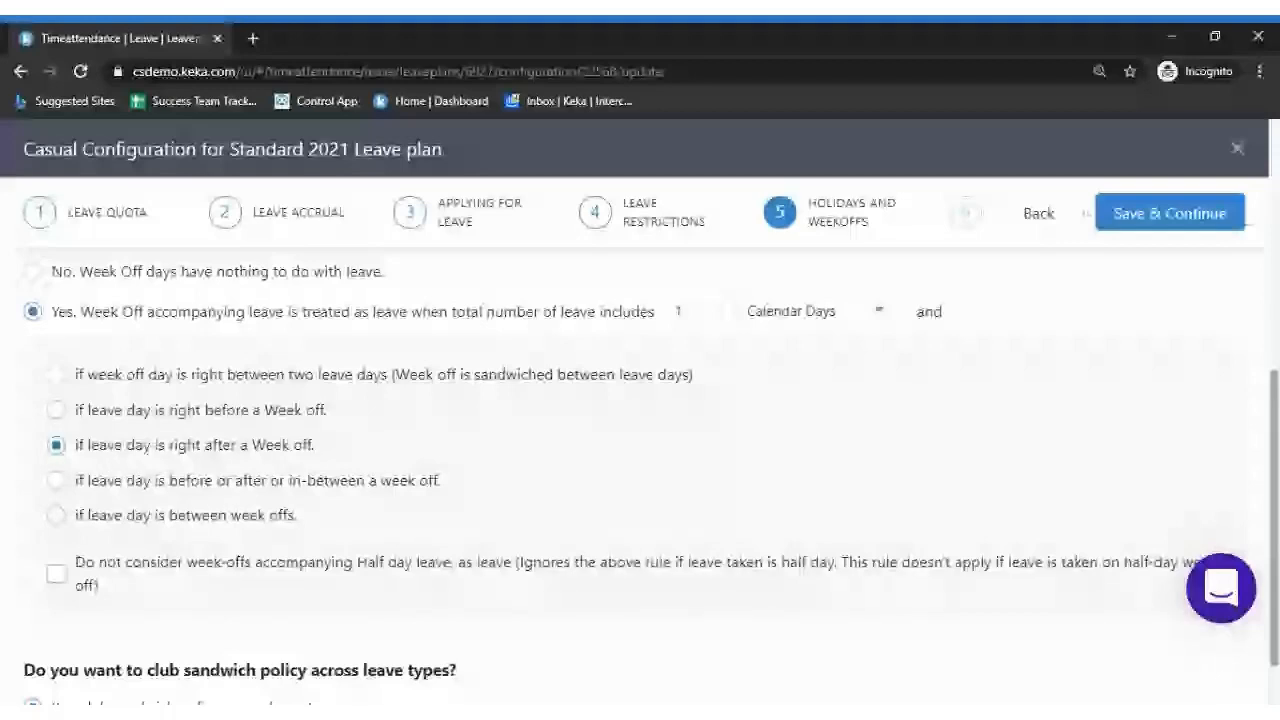
pyautogui.click(100, 482)
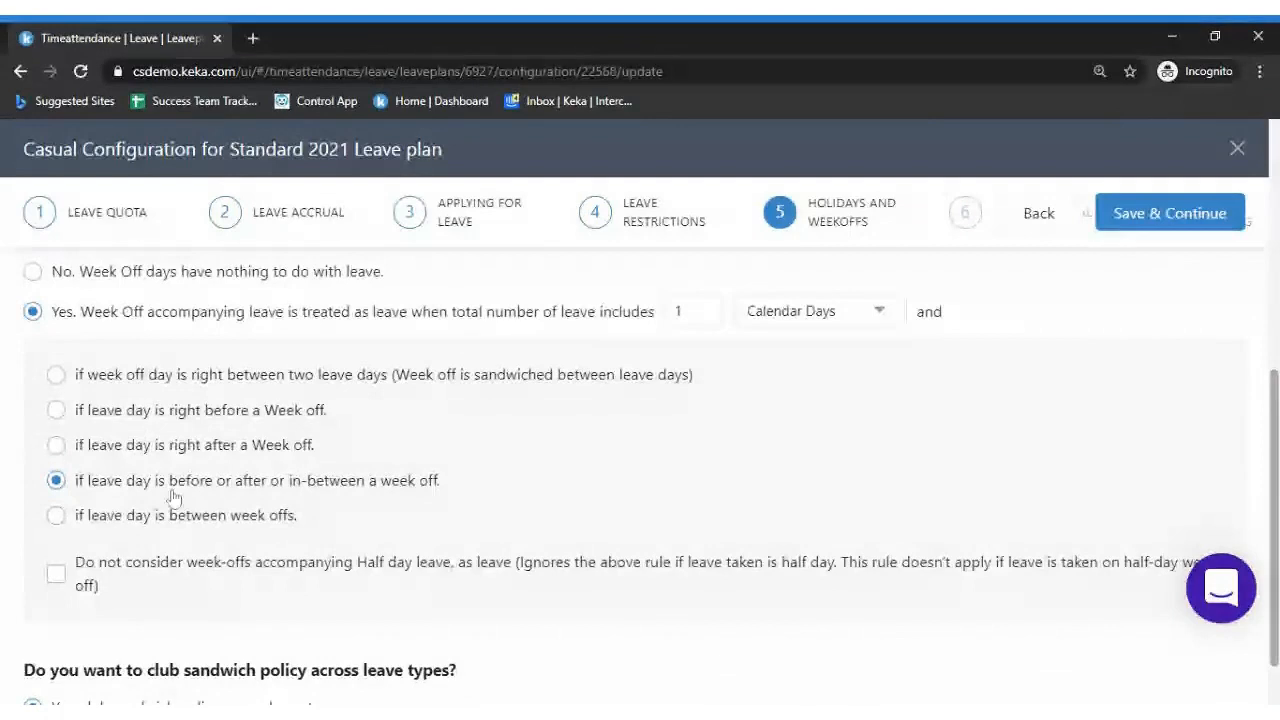
# Count week offs as leave if the leave day is between week offs, and do not consider week-offs accompanying half day leave as leave
pyautogui.click(119, 520)
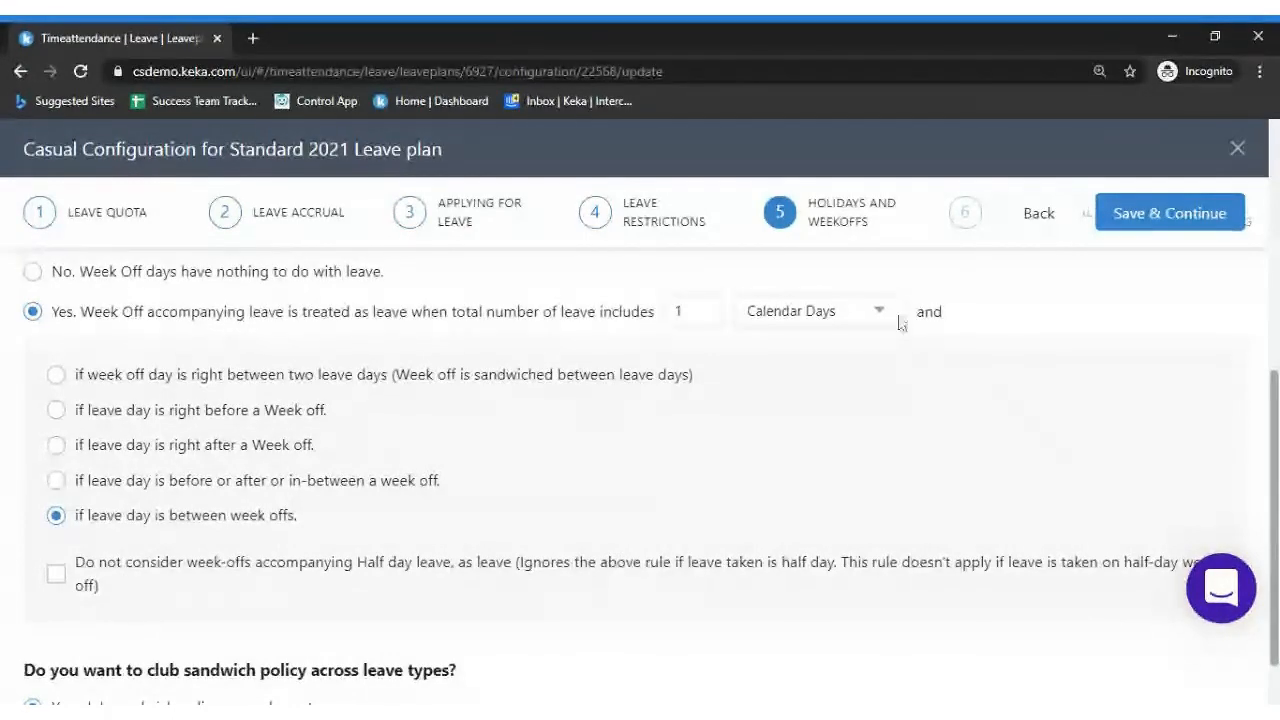
pyautogui.scroll(-1, 180, 487)
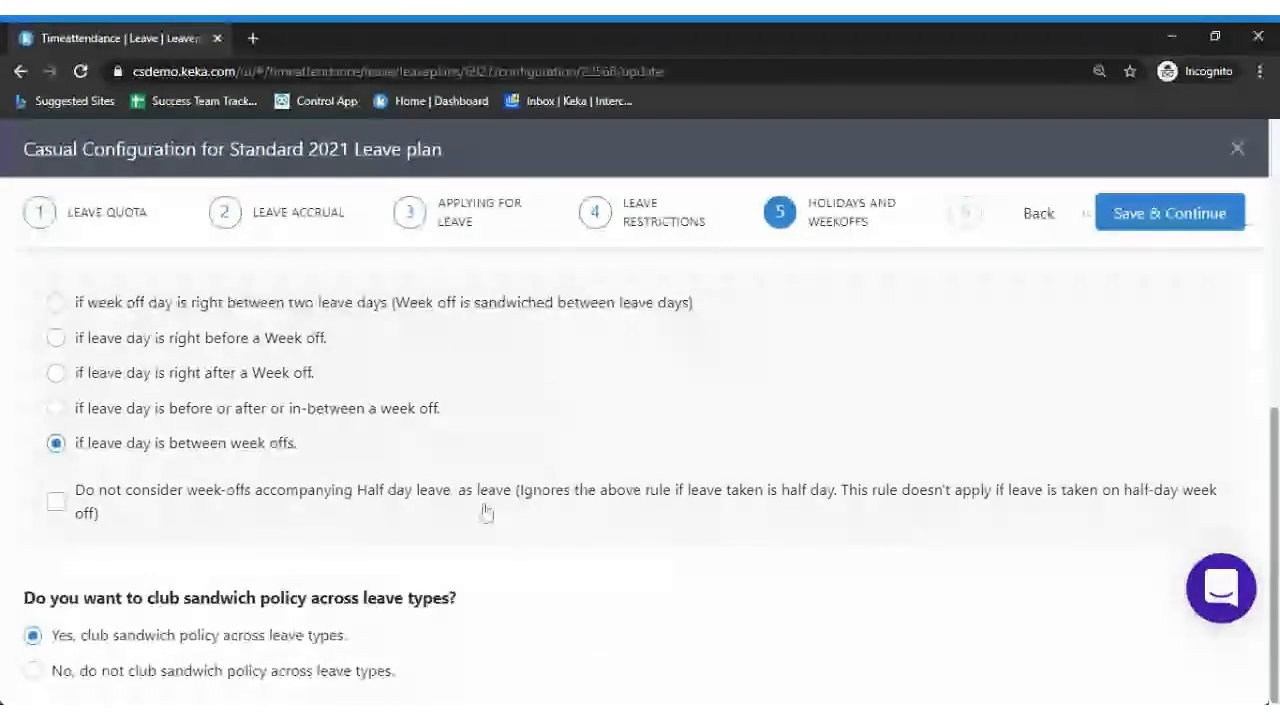
pyautogui.click(55, 503)
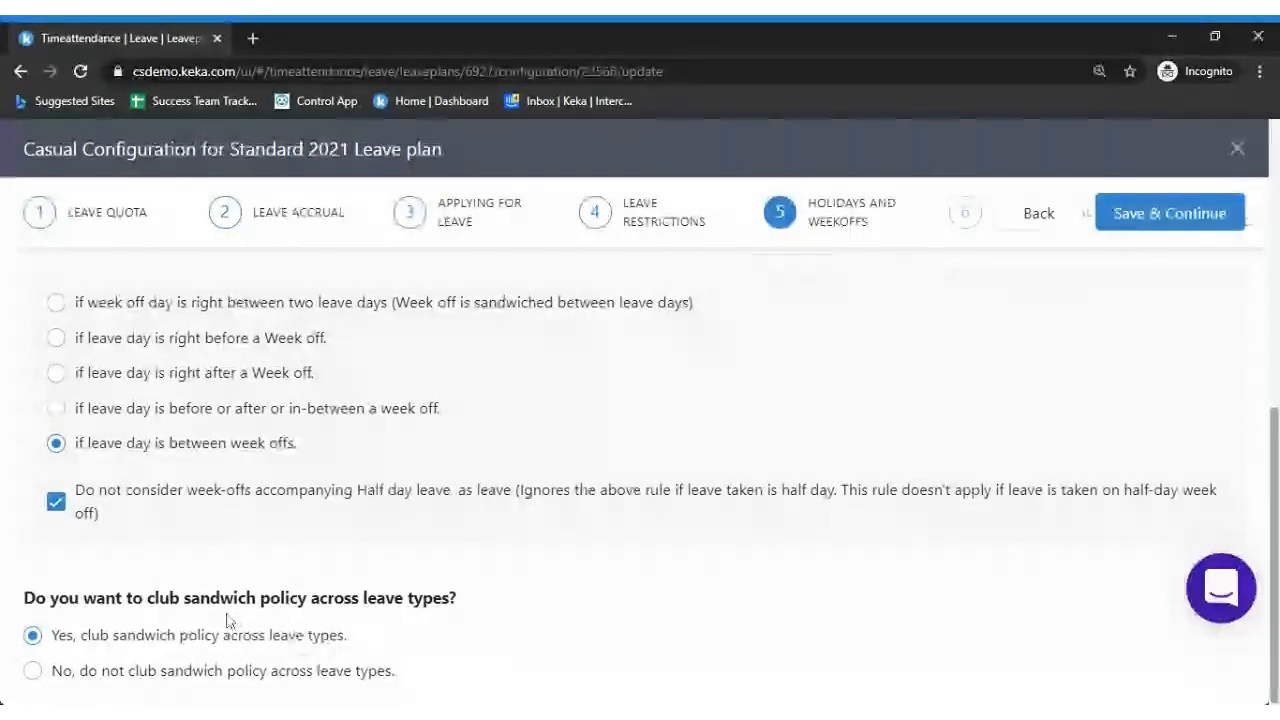
# Choose not to club the sandwich policy across leave types, and save the holiday and week-off settings to continue to the approval settings
pyautogui.click(195, 674)
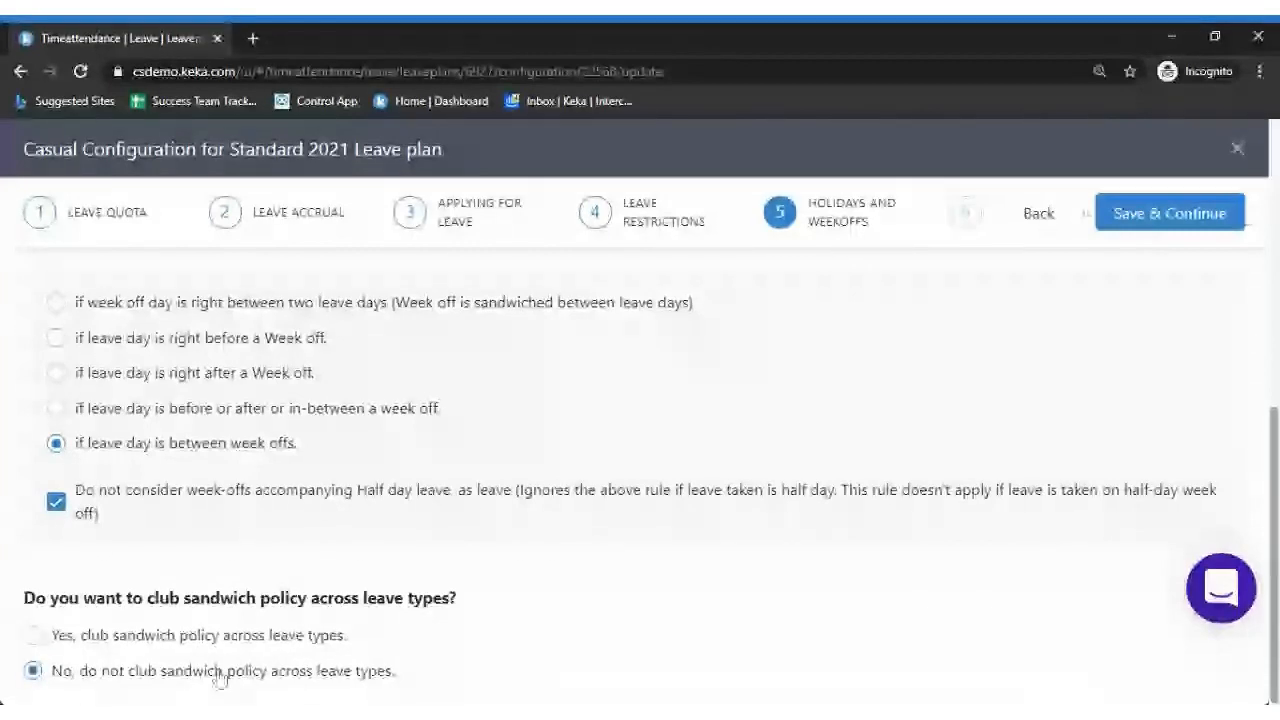
pyautogui.scroll(1, 1275, 400)
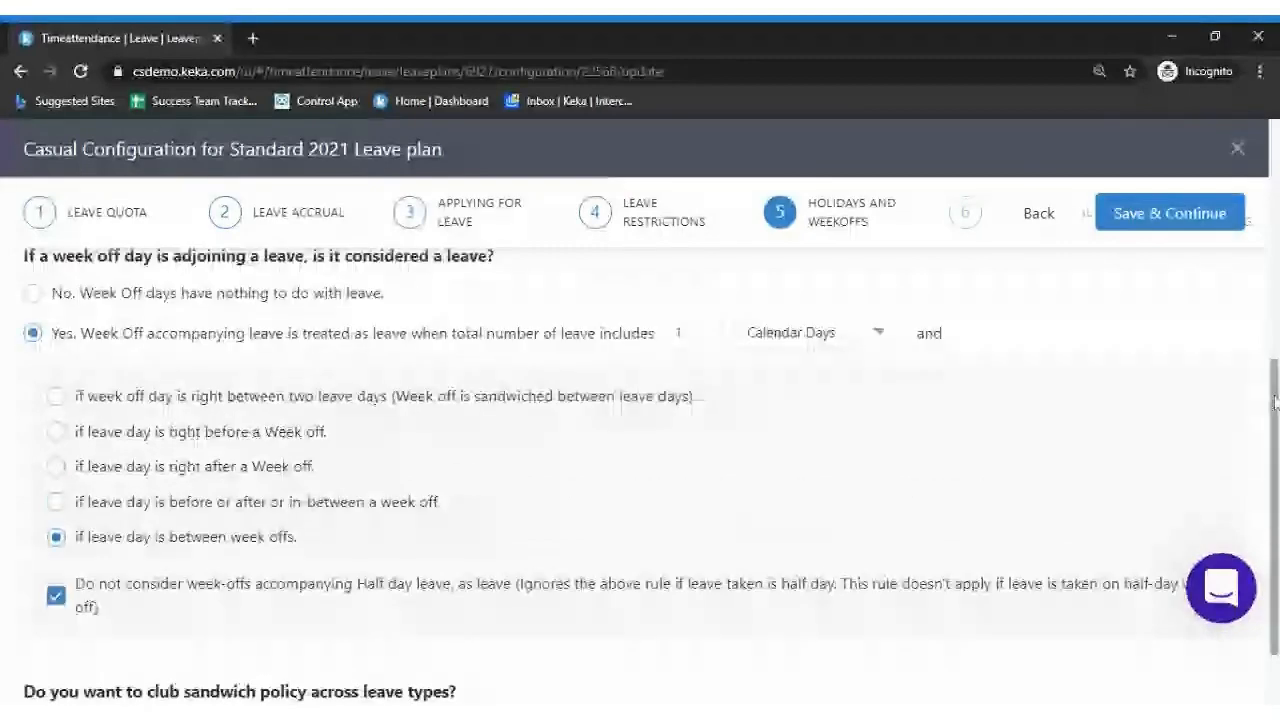
pyautogui.moveTo(1275, 400); pyautogui.dragTo(1275, 240)
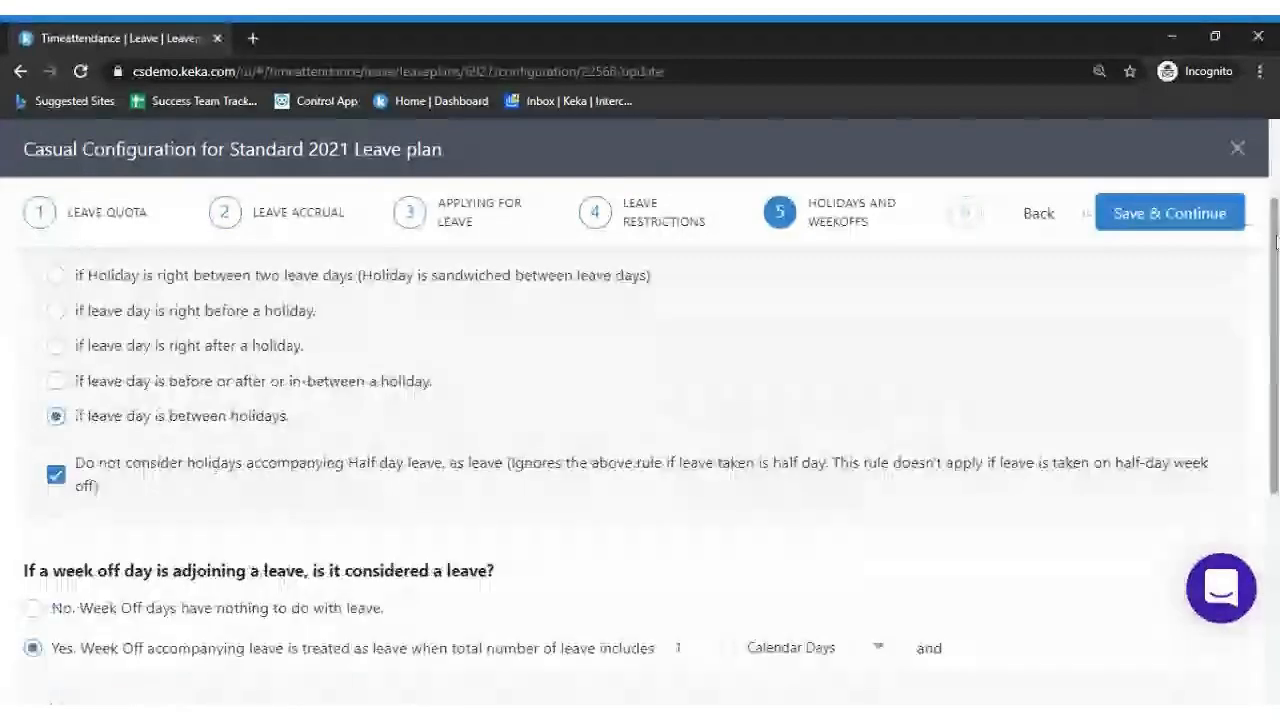
pyautogui.scroll(-1, 1275, 240)
pyautogui.moveTo(1273, 294); pyautogui.dragTo(1273, 170)
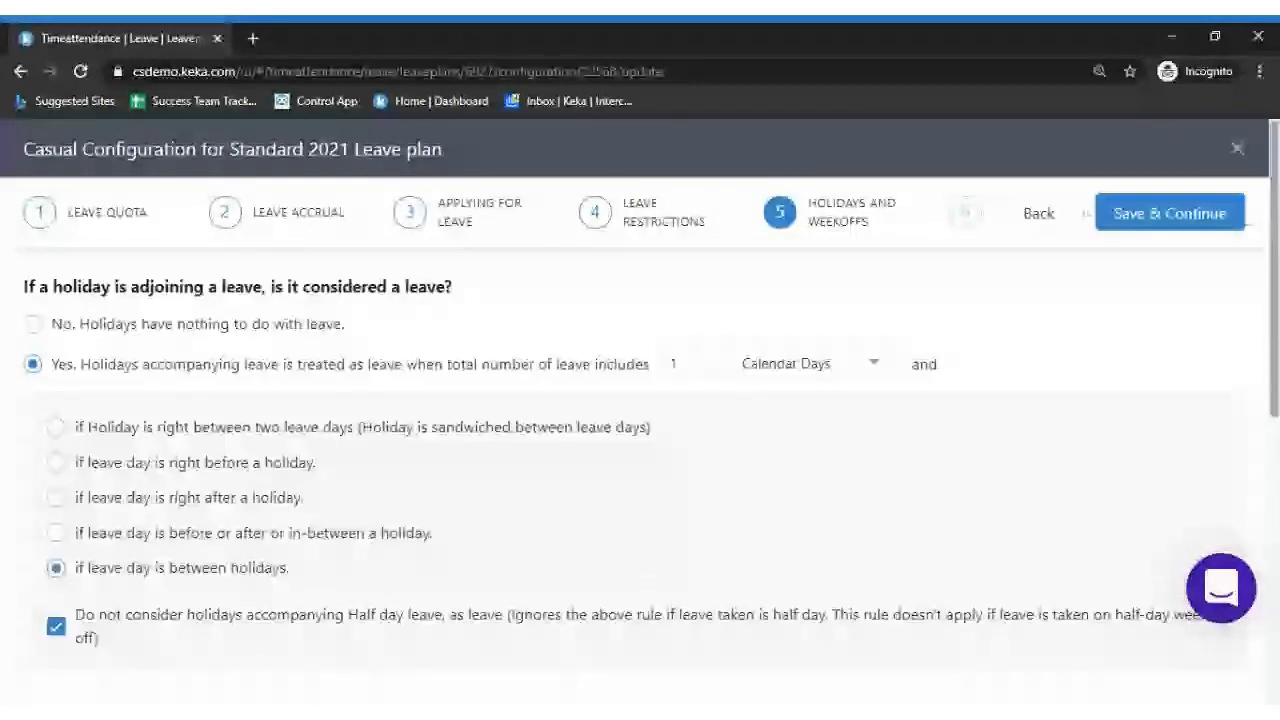
pyautogui.click(1192, 222)
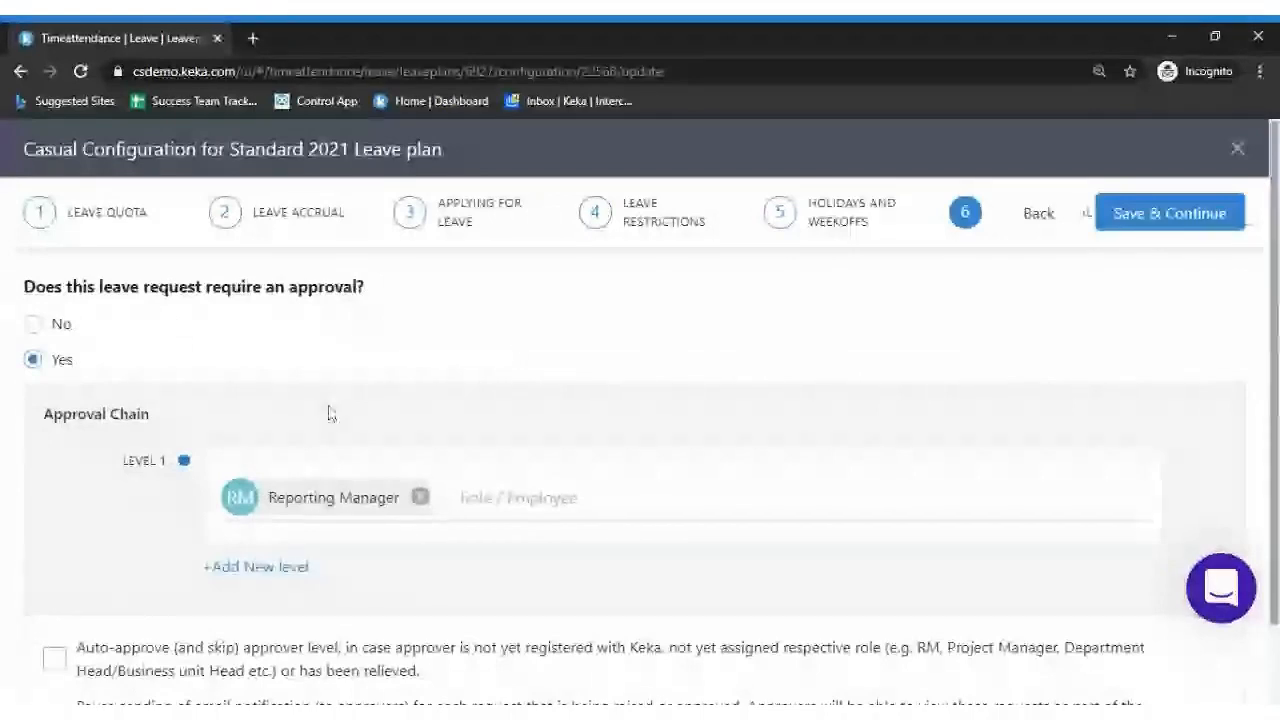
# Set the Casual leave request to require no approval
pyautogui.click(66, 324)
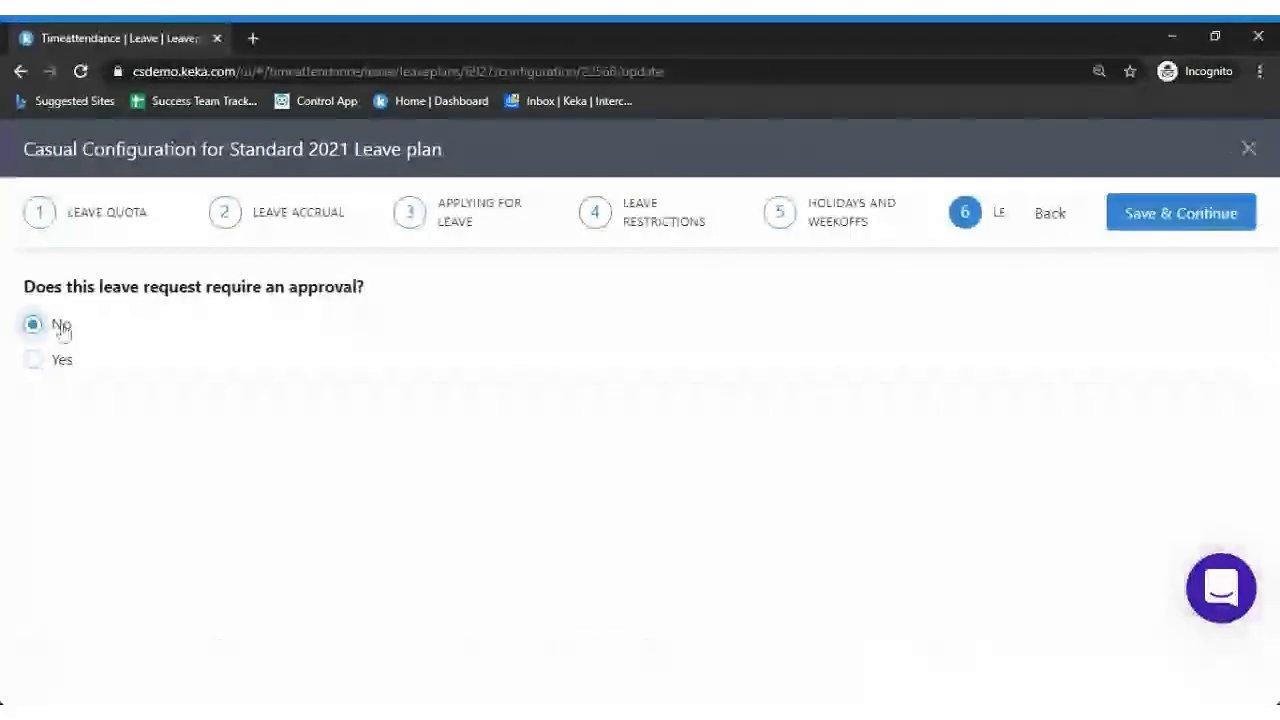
# Make the Casual leave request require approval, and add a second level to the approval chain
pyautogui.click(62, 364)
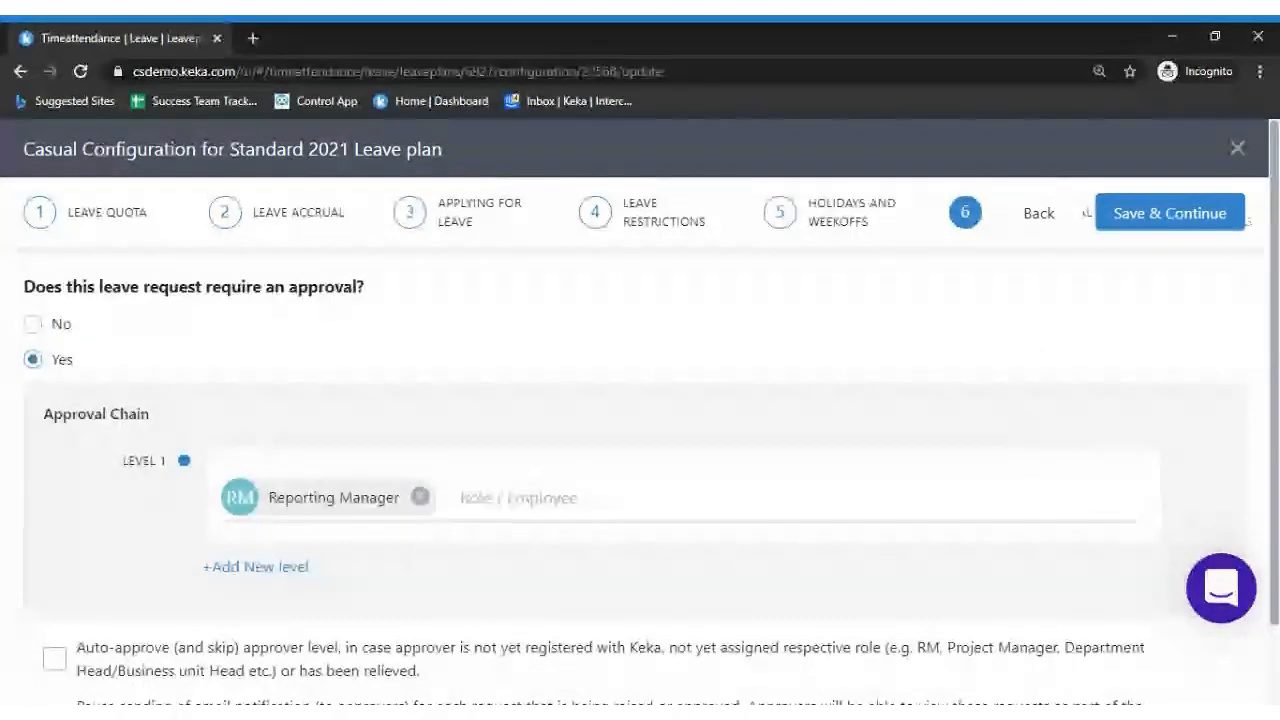
pyautogui.scroll(-1, 757, 517)
pyautogui.click(257, 476)
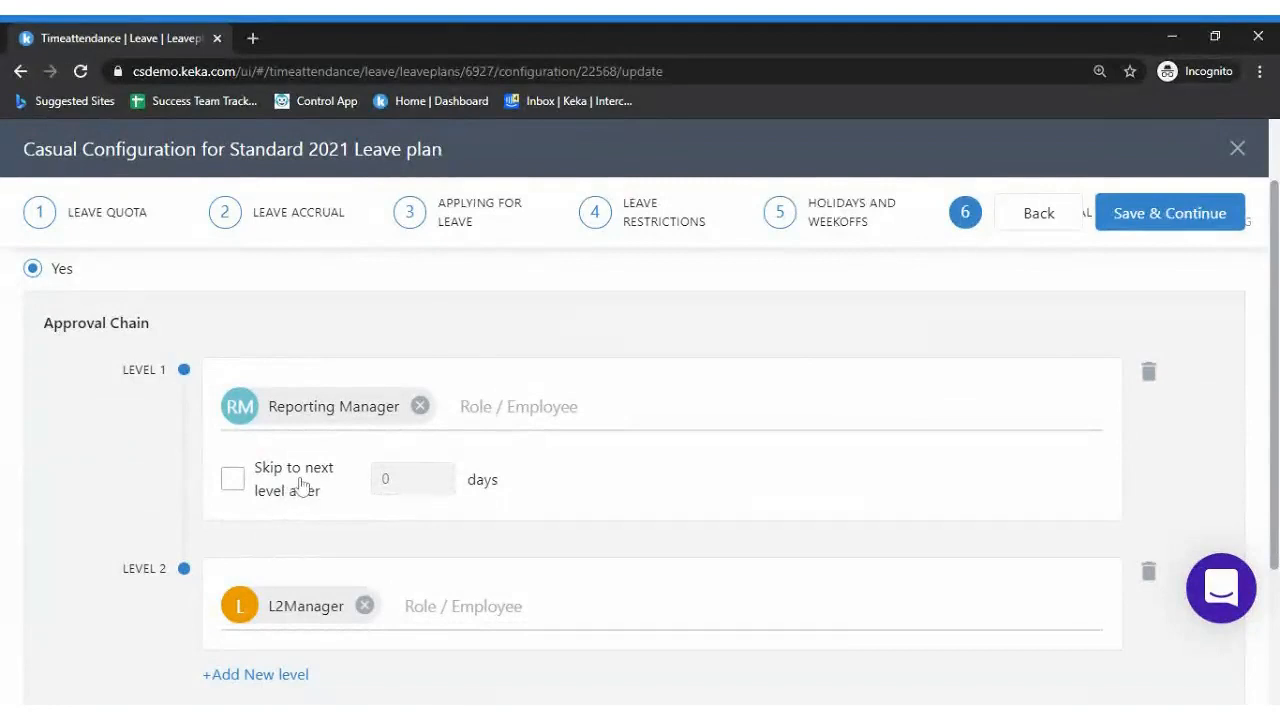
# Set the Reporting Manager's approval level to skip to the next level after 5 days
pyautogui.click(232, 482)
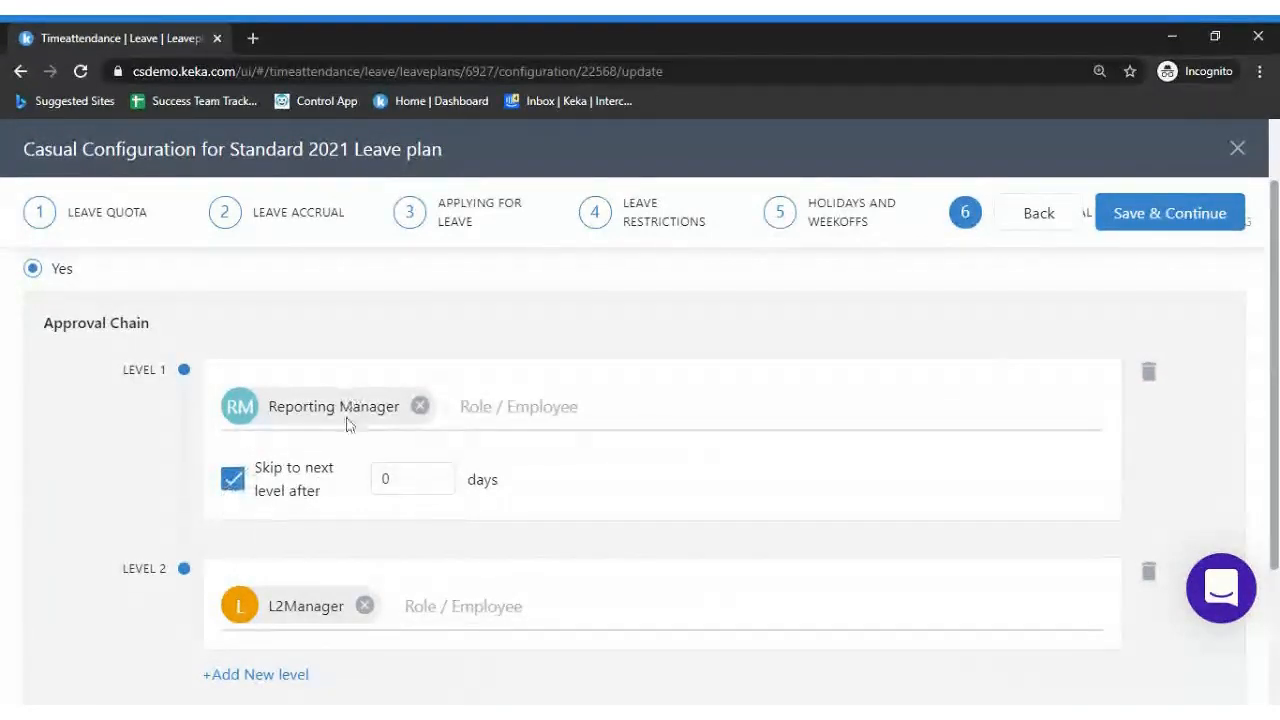
pyautogui.click(386, 479)
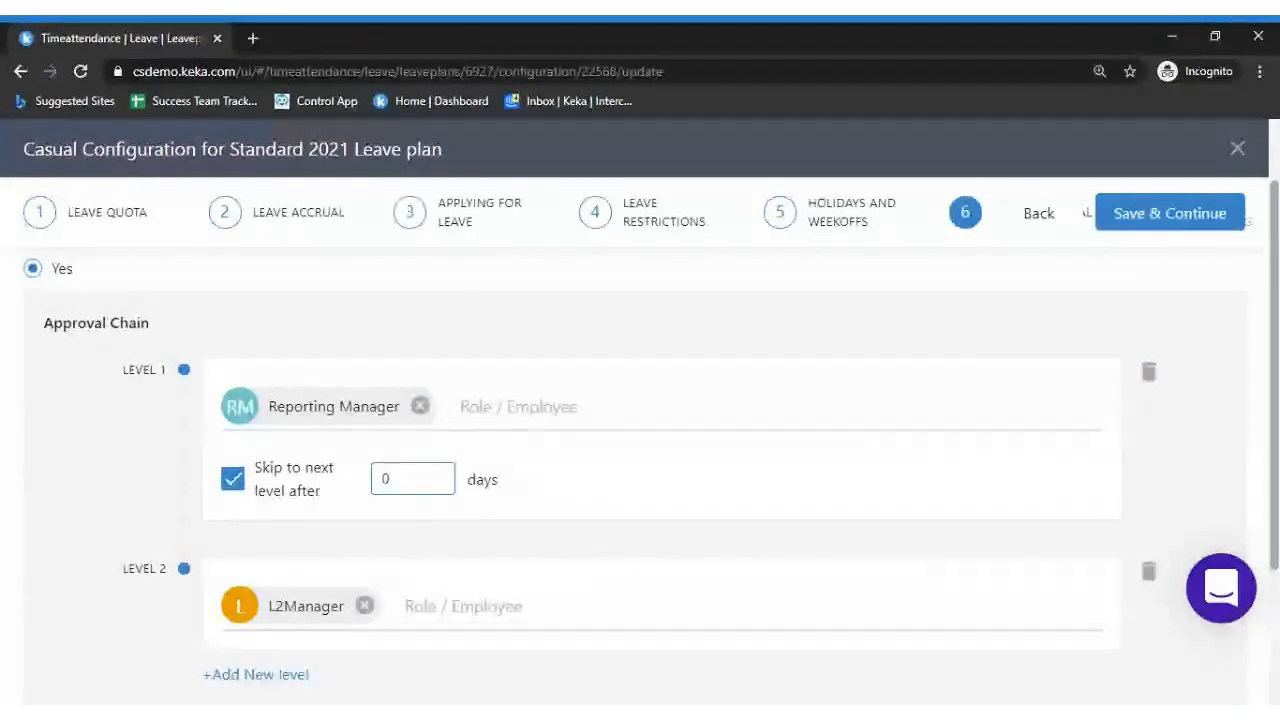
pyautogui.press('BackSpace')
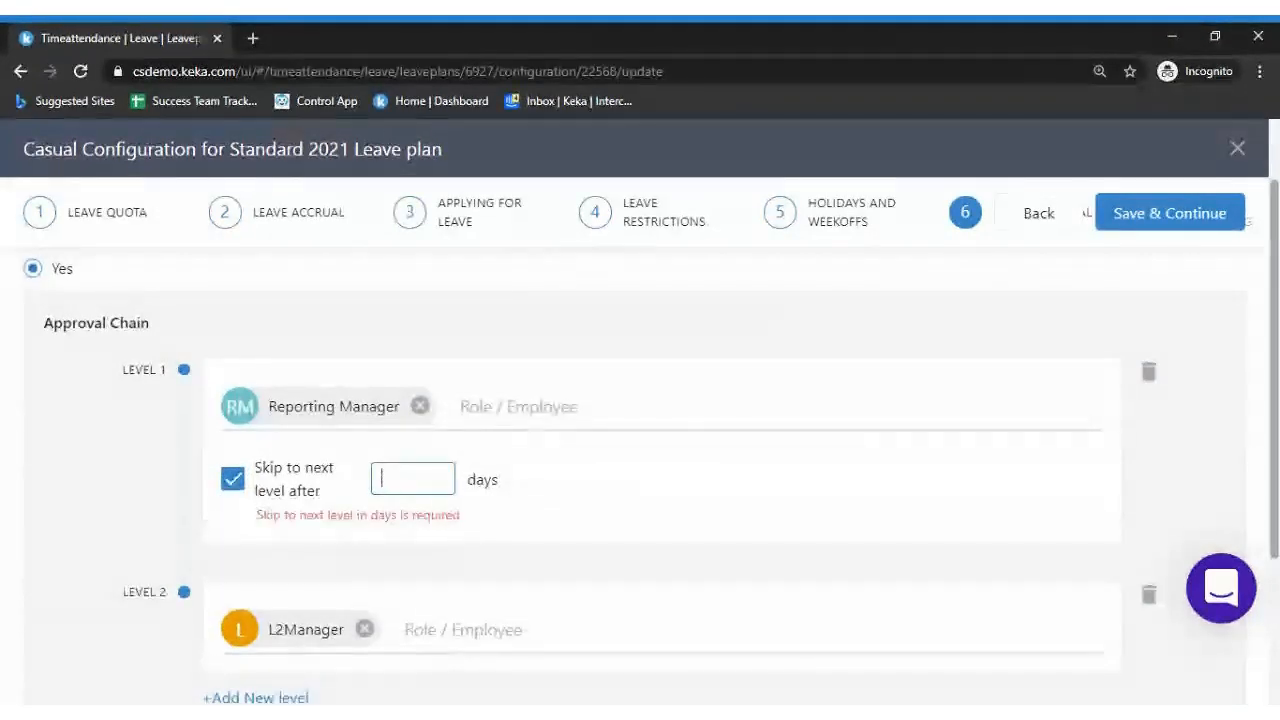
pyautogui.write('5')
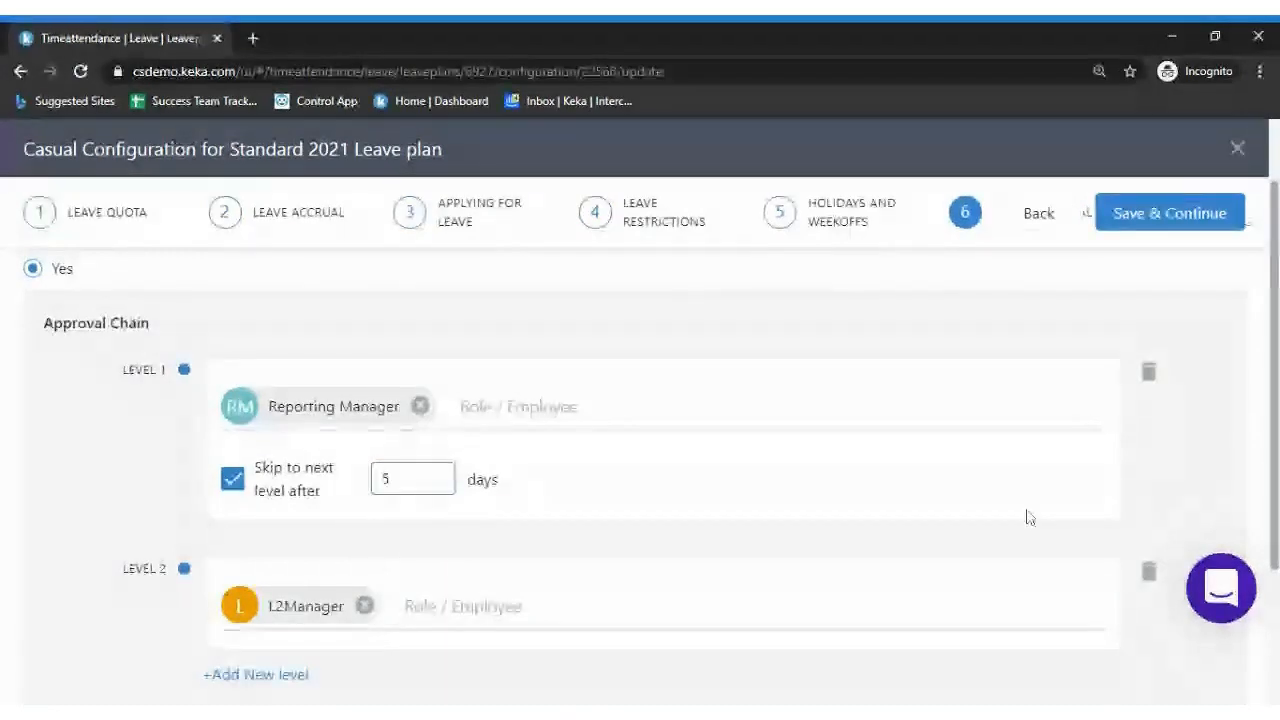
# Delete the level 2 approver, and auto-approve levels whose approver is not registered, not assigned the role or relieved
pyautogui.click(1149, 571)
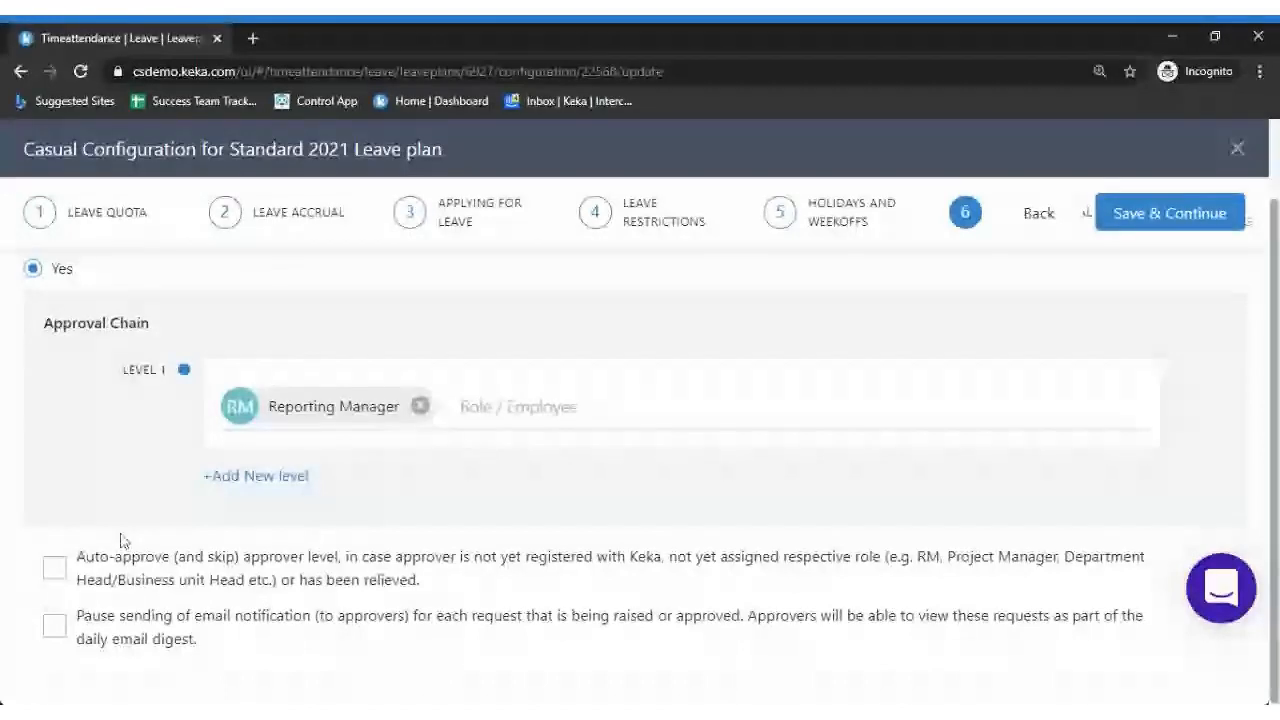
pyautogui.doubleClick(54, 568)
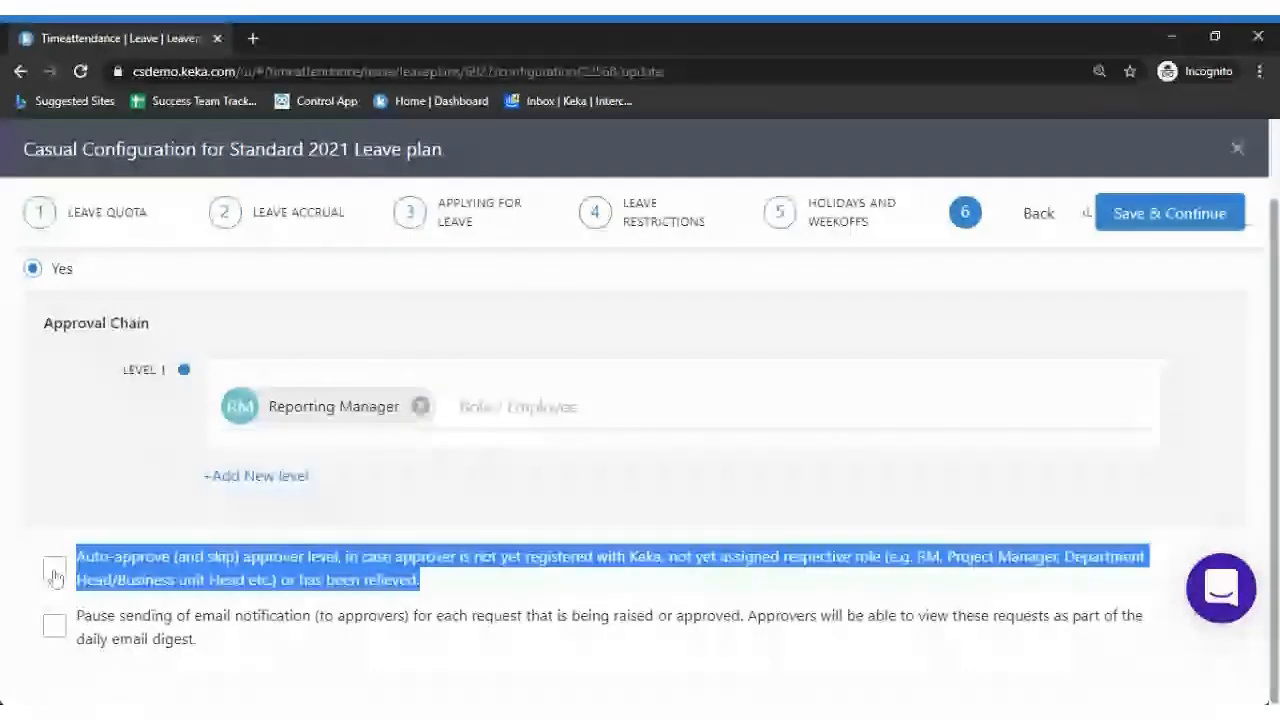
pyautogui.click(54, 570)
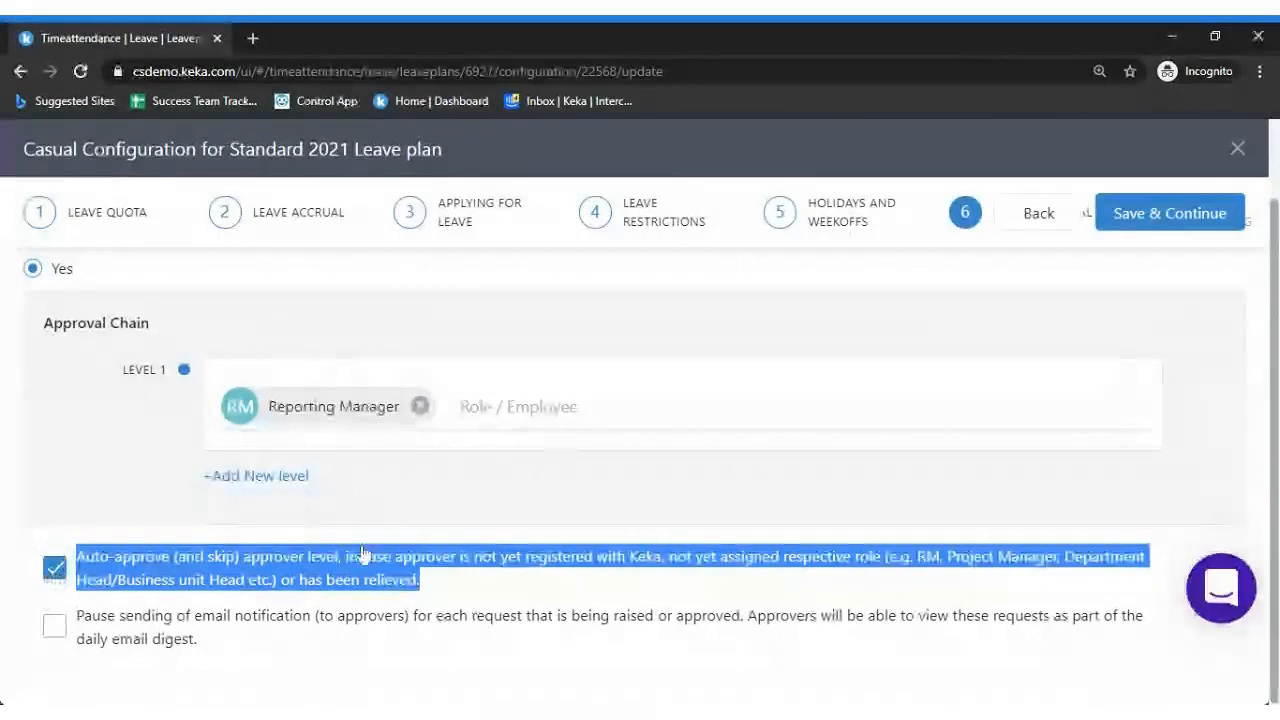
pyautogui.click(591, 533)
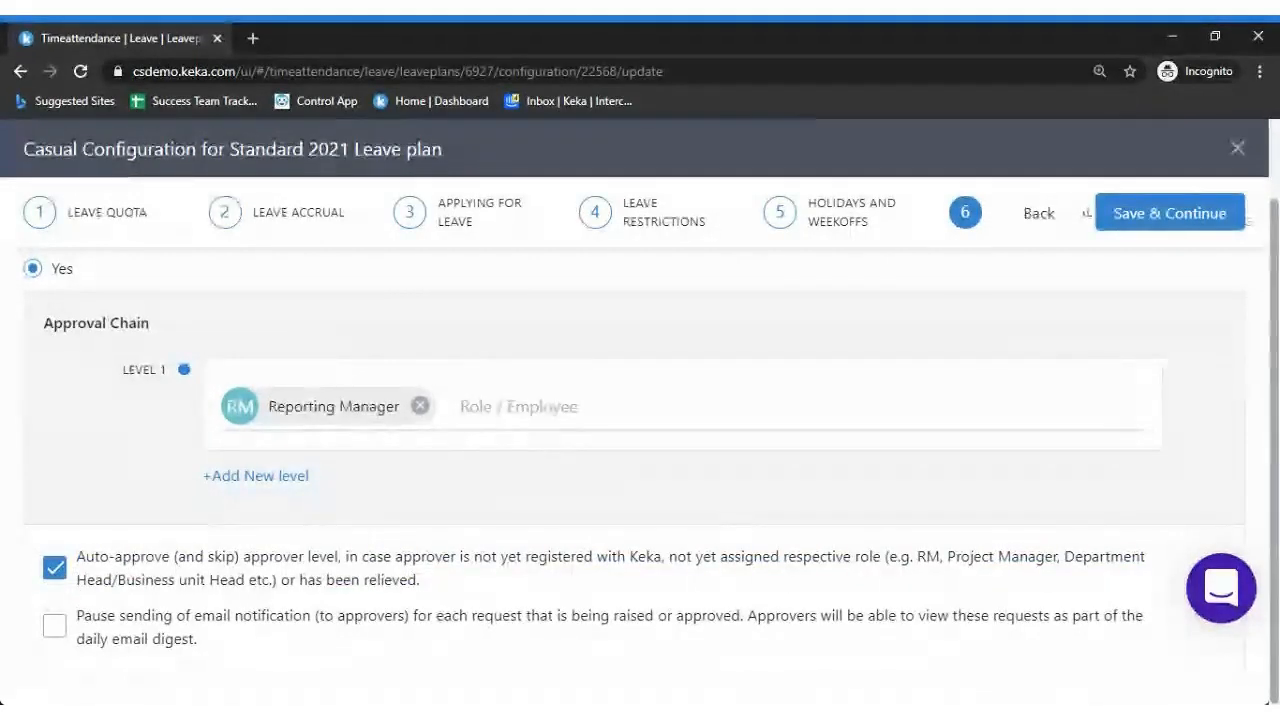
# Pause email notifications to approvers for each request, and save the approval settings to continue to the year-end settings
pyautogui.click(293, 638)
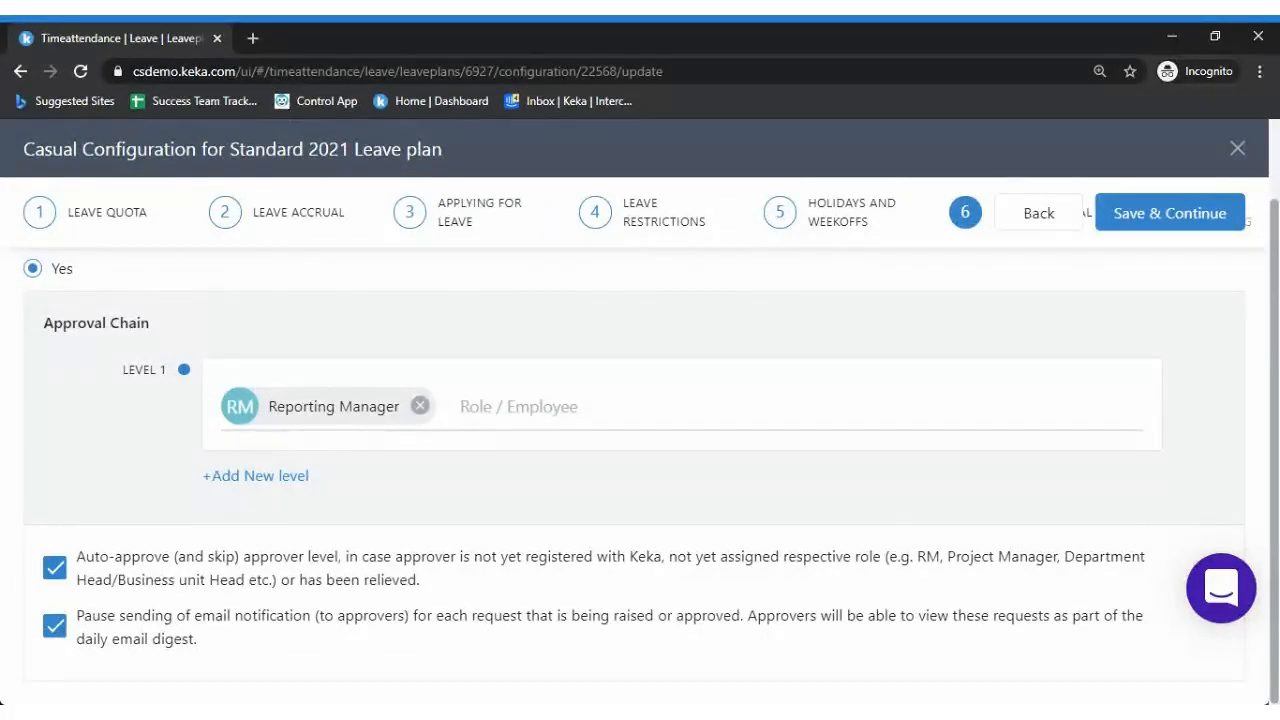
pyautogui.scroll(1, 1130, 299)
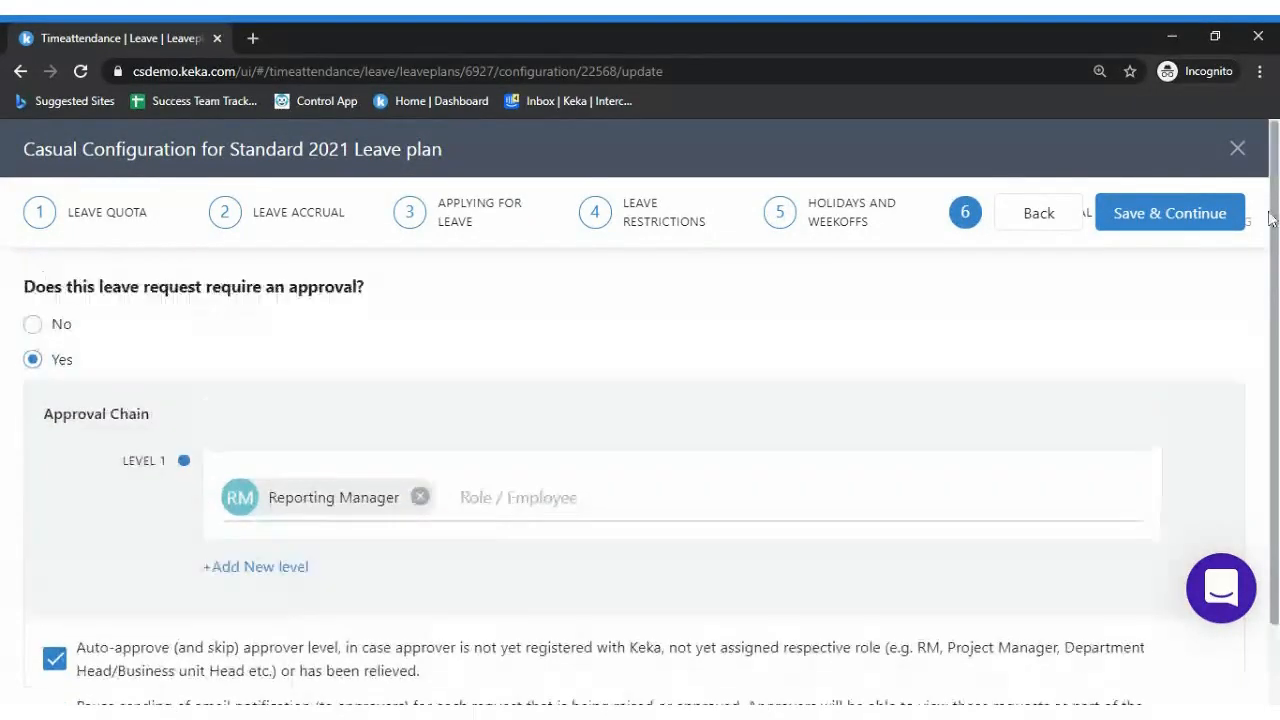
pyautogui.click(1188, 218)
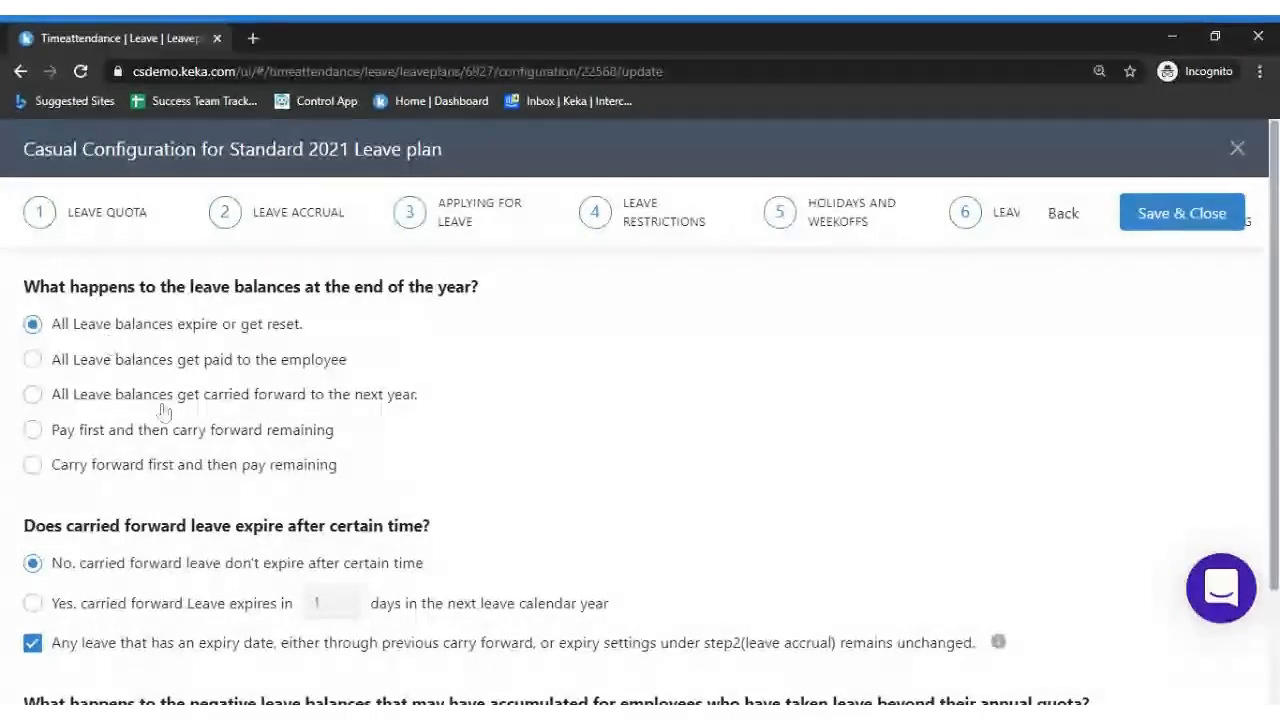
# Try out the year-end options of paying all leave balances to the employee and carrying them all forward to the next year
pyautogui.click(60, 368)
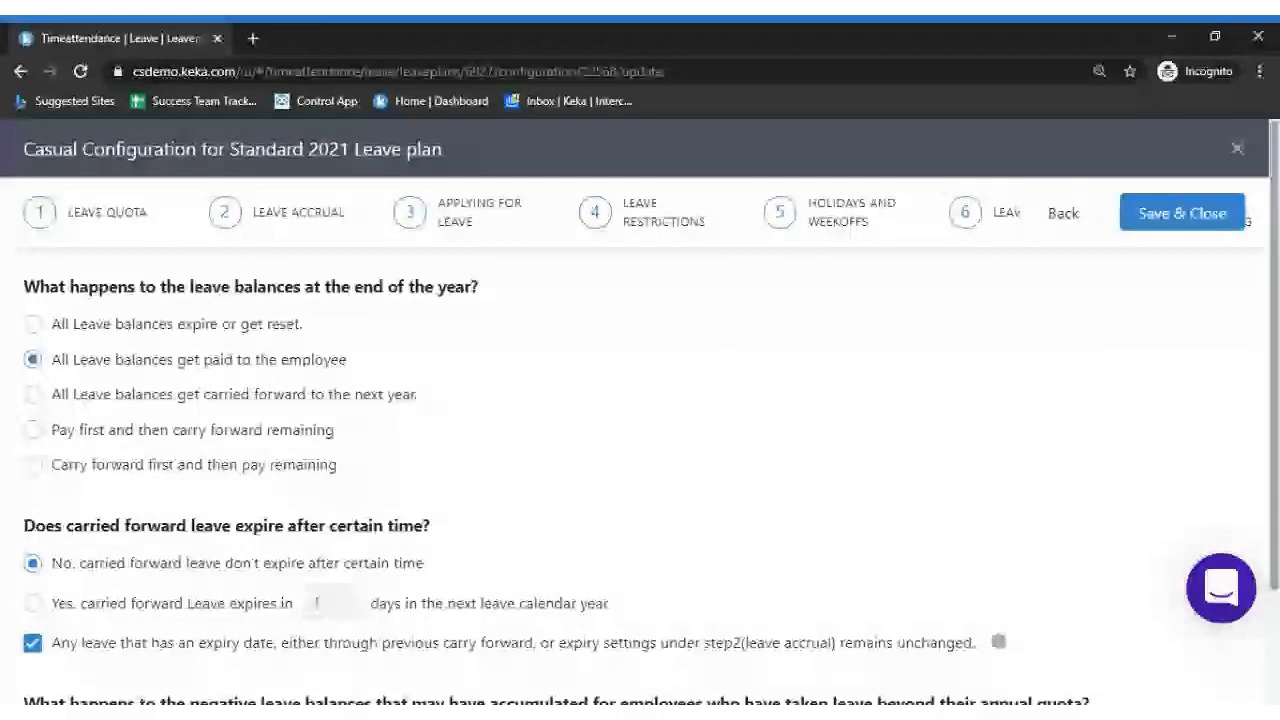
pyautogui.click(74, 400)
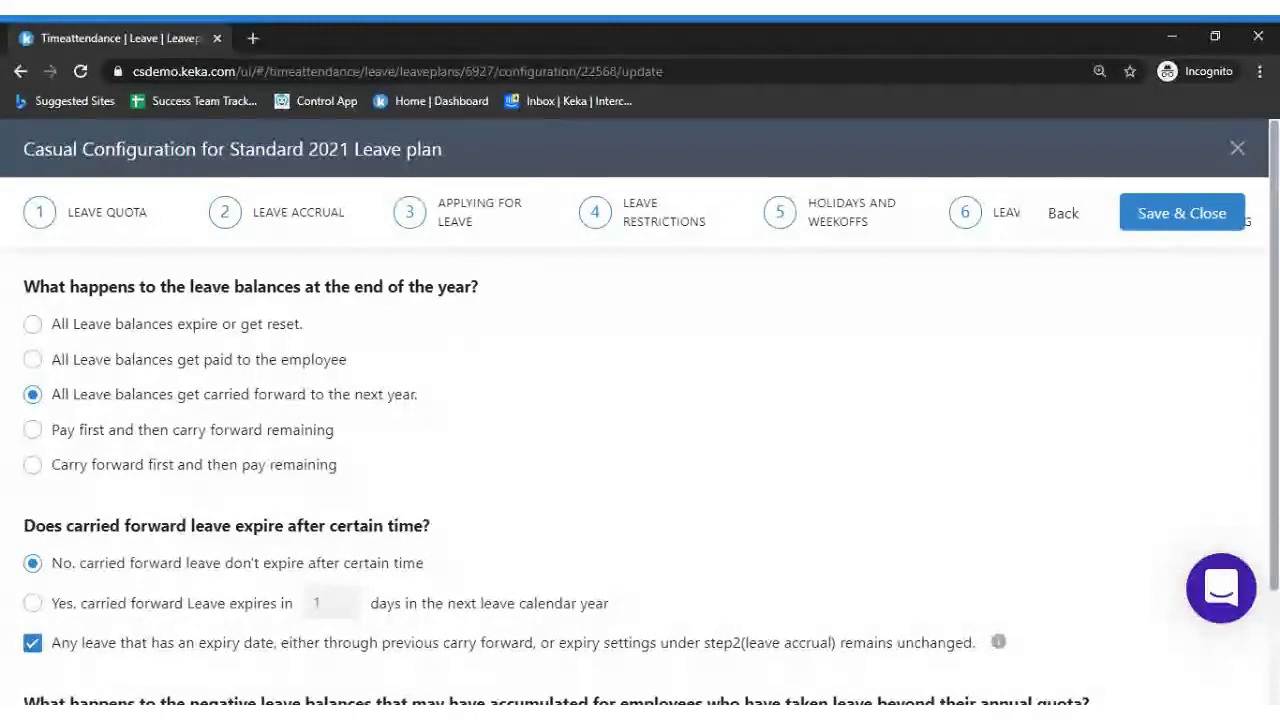
pyautogui.scroll(-1, 650, 450)
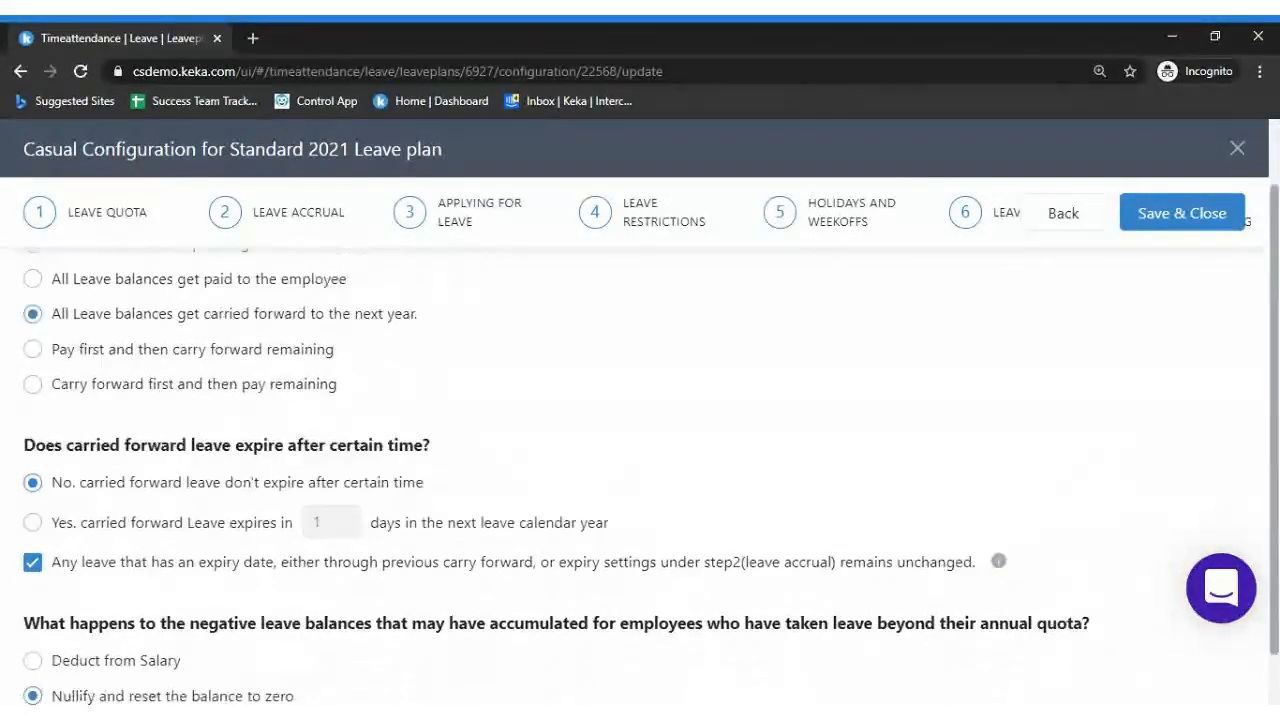
pyautogui.scroll(1, 943, 320)
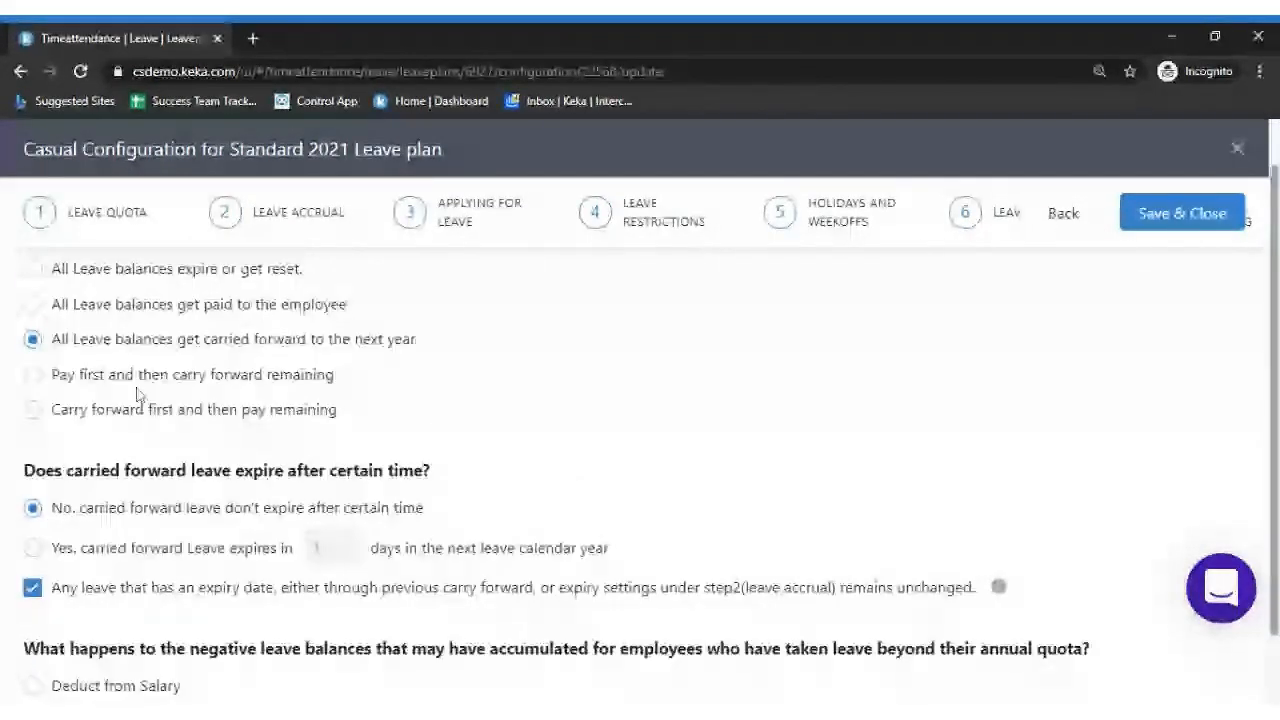
# Choose to pay first and then carry forward the remaining year-end balance, defined as a fixed number of days
pyautogui.click(137, 384)
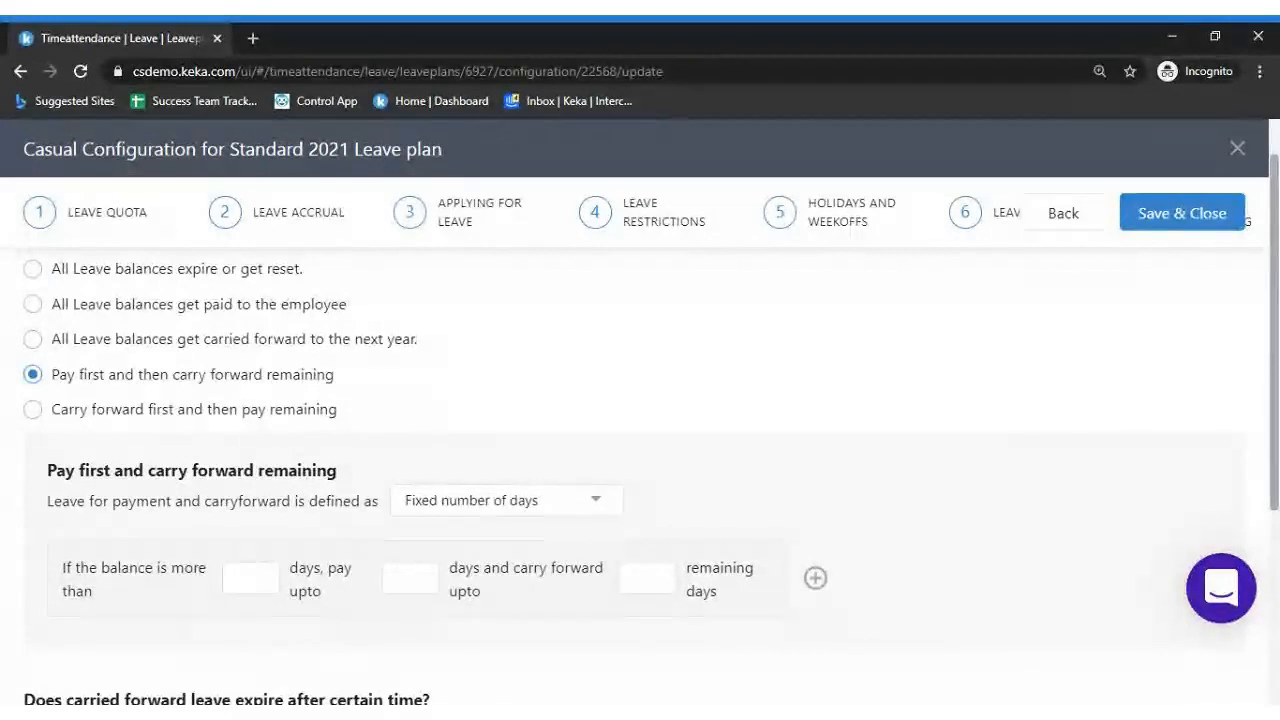
pyautogui.scroll(-1, 1277, 290)
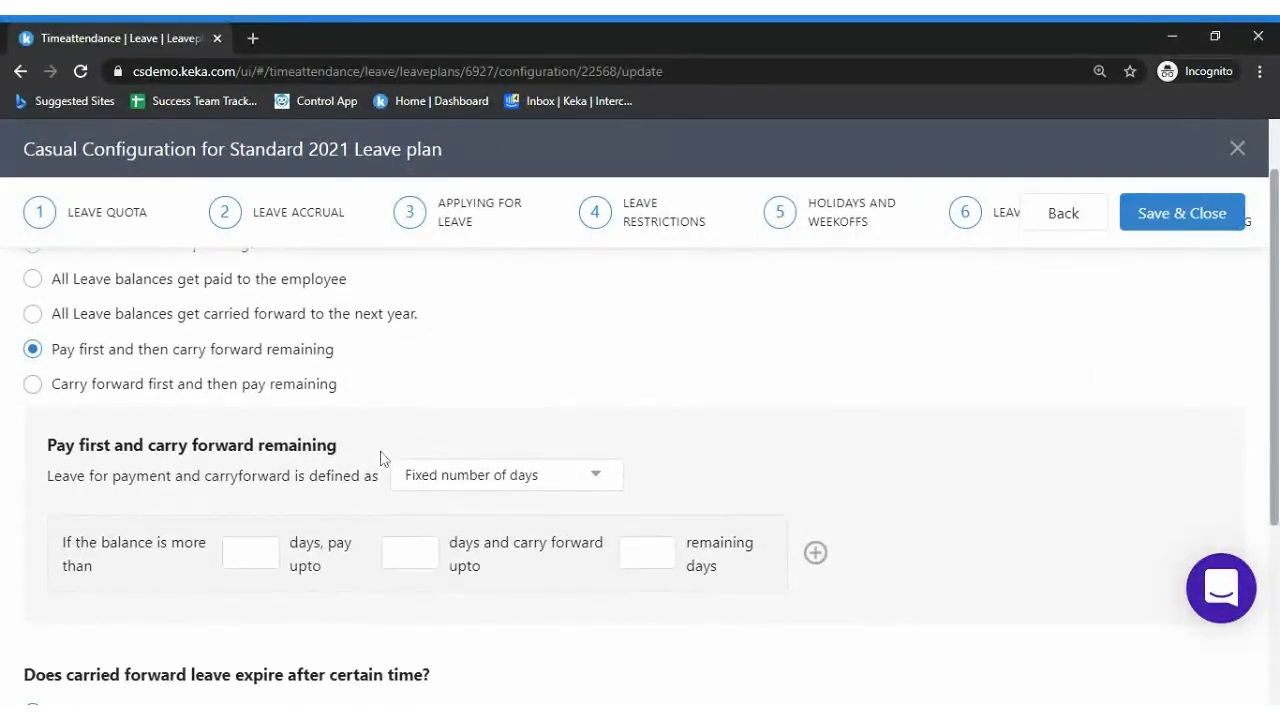
pyautogui.click(433, 487)
pyautogui.click(670, 390)
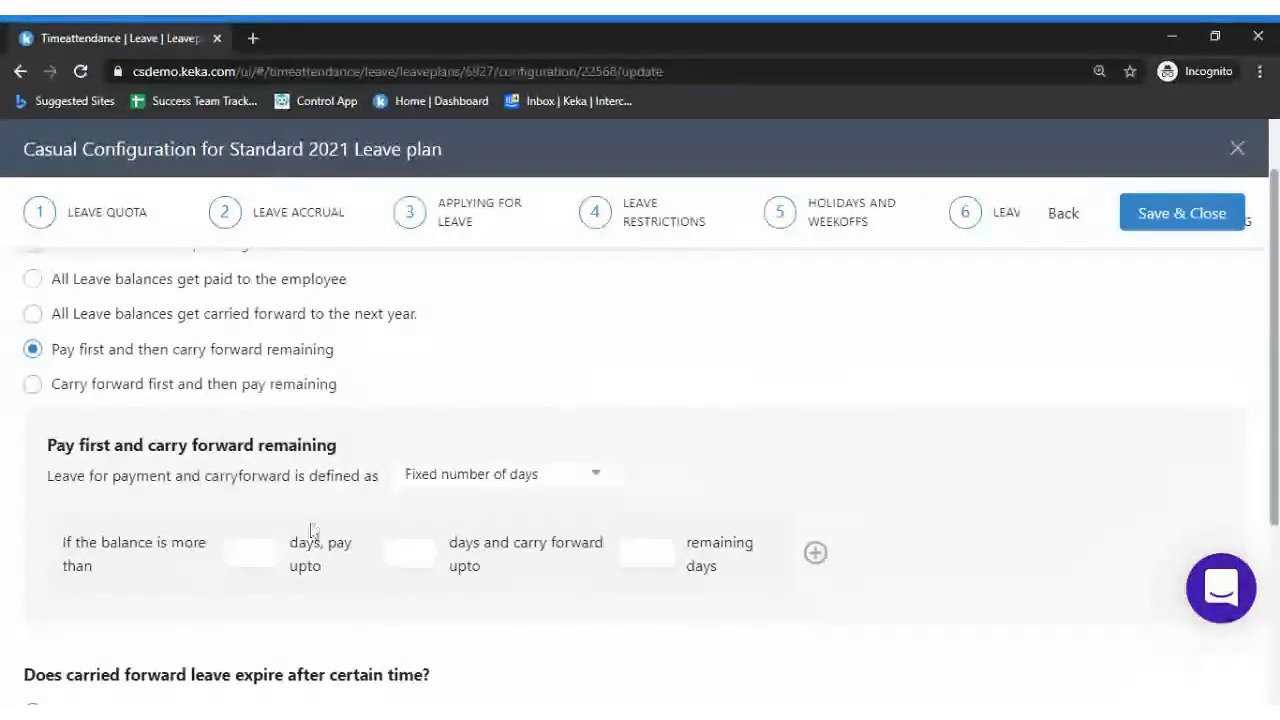
# Set the rule for balances above 12 days to pay up to 4 days and carry forward up to 8 remaining days
pyautogui.click(250, 552)
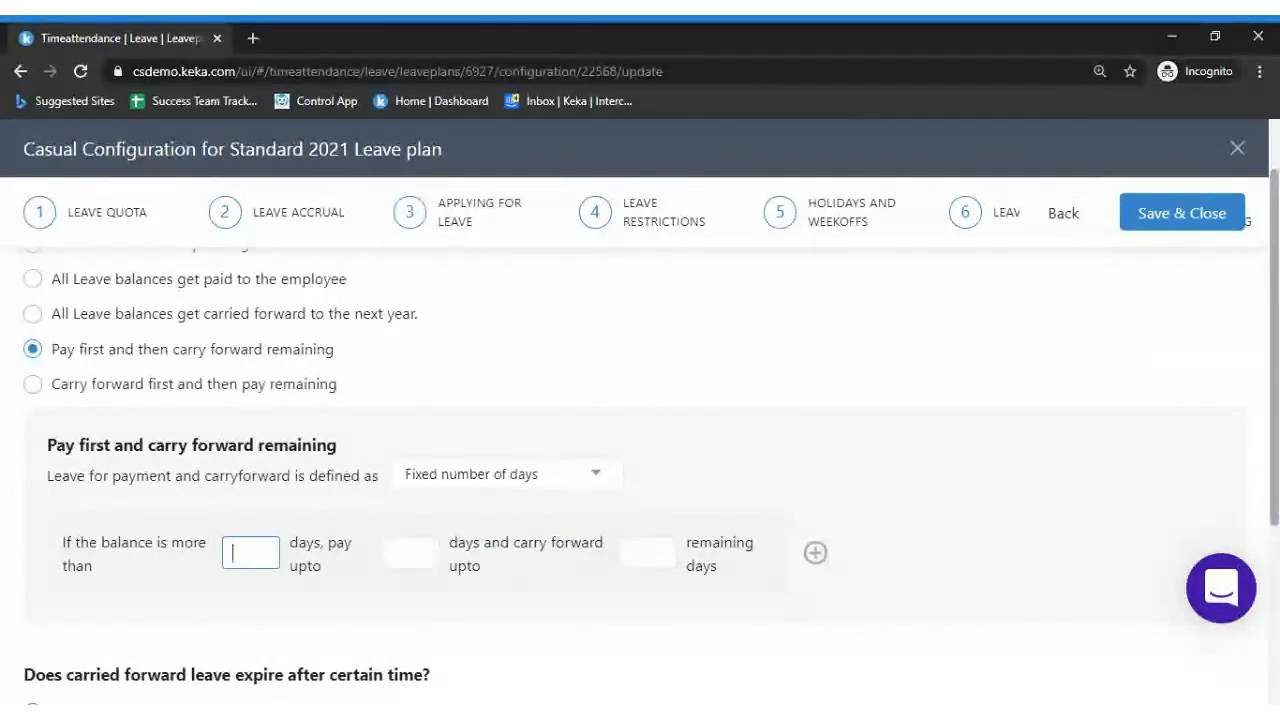
pyautogui.write('12')
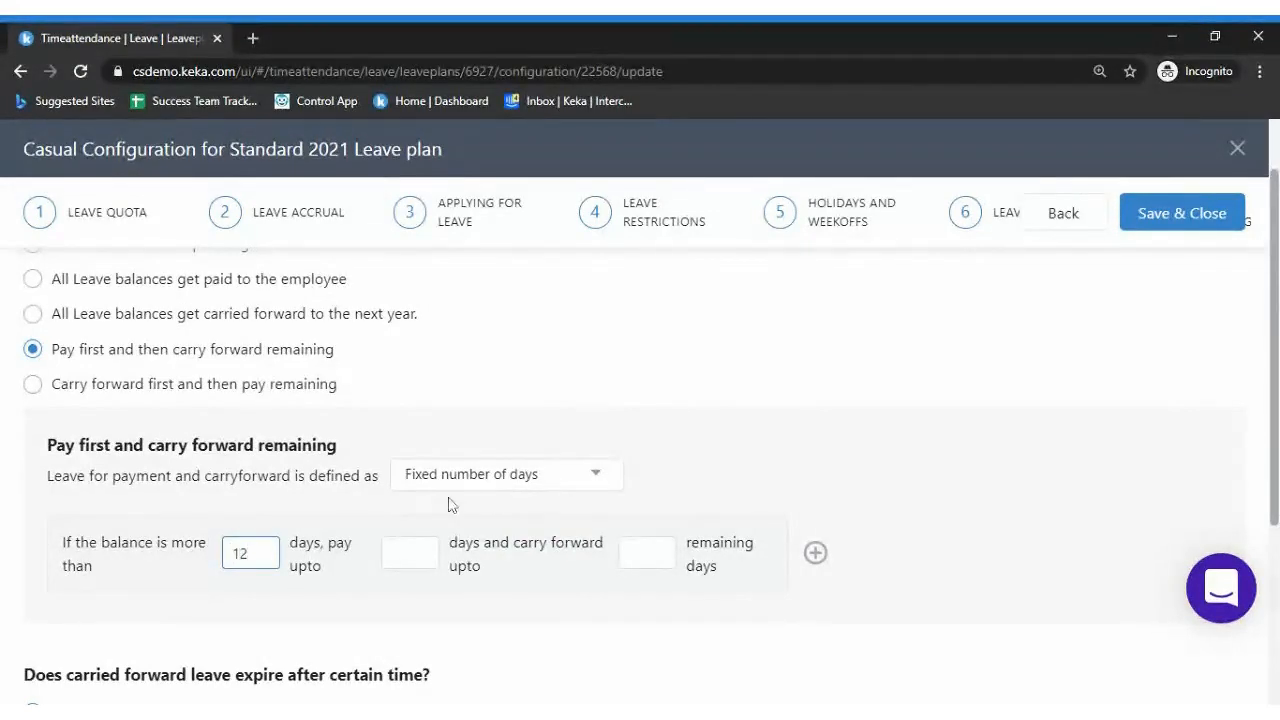
pyautogui.click(394, 555)
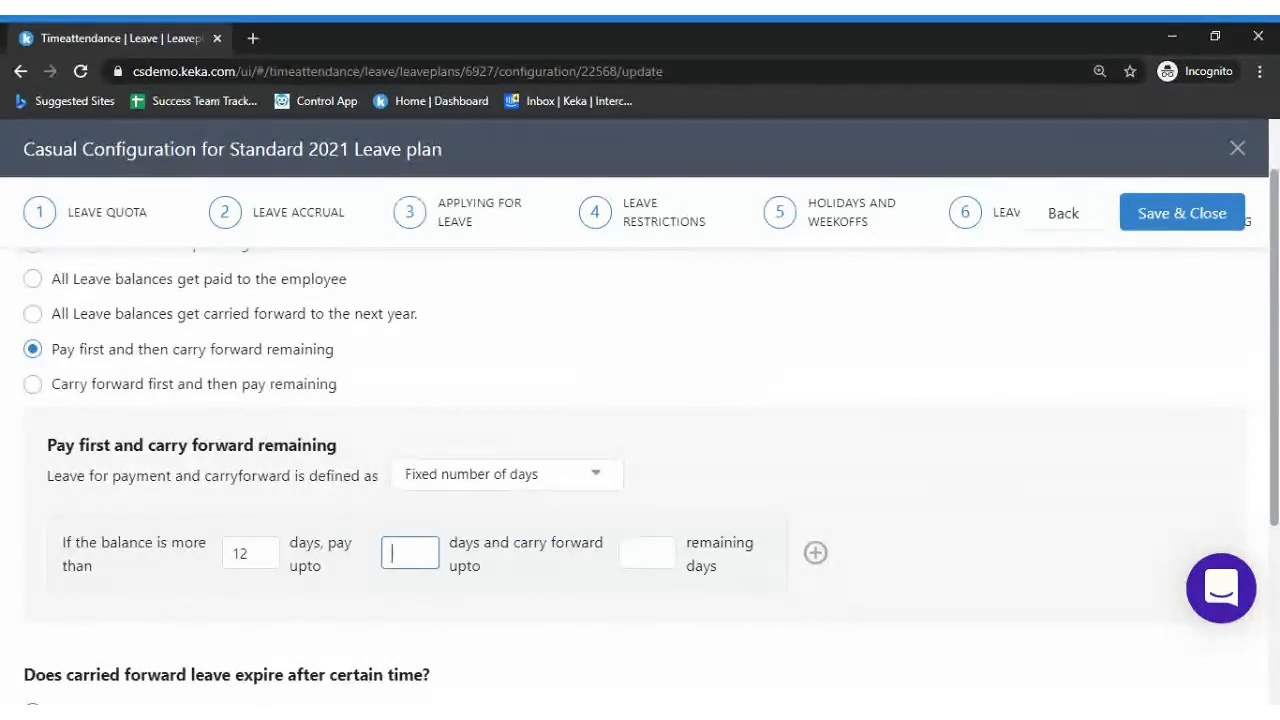
pyautogui.write('4')
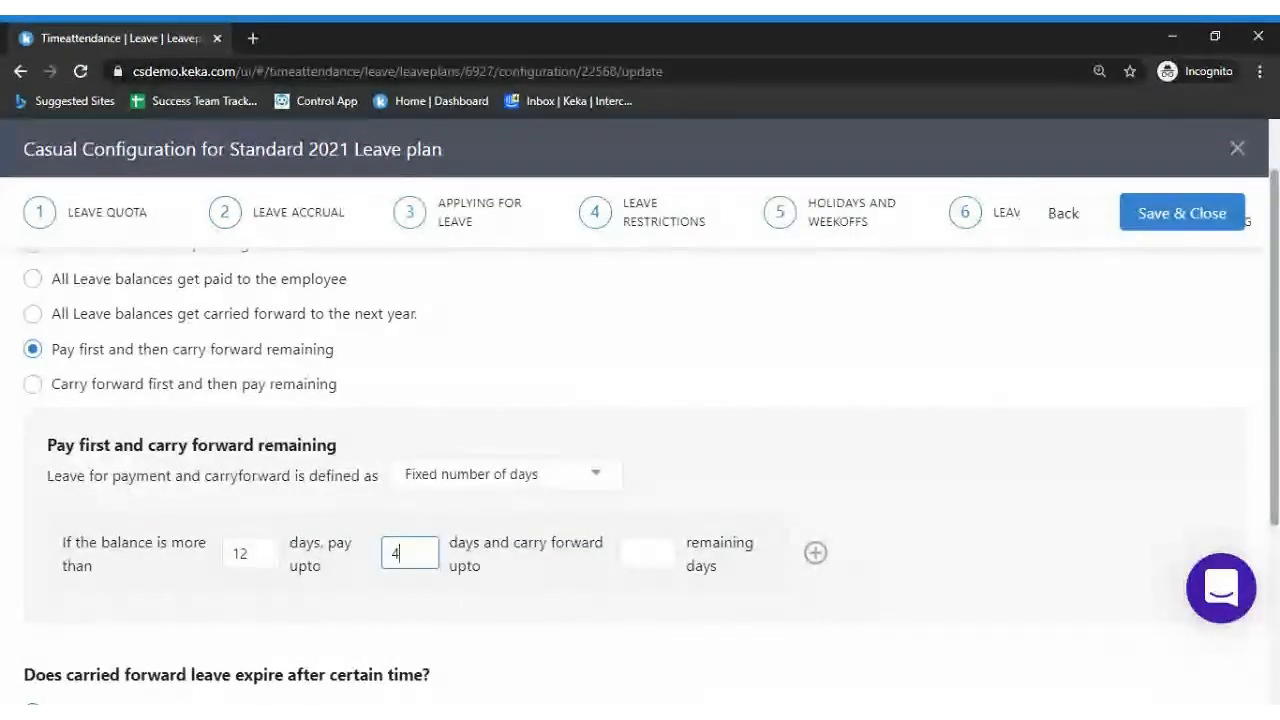
pyautogui.click(646, 553)
pyautogui.write('8')
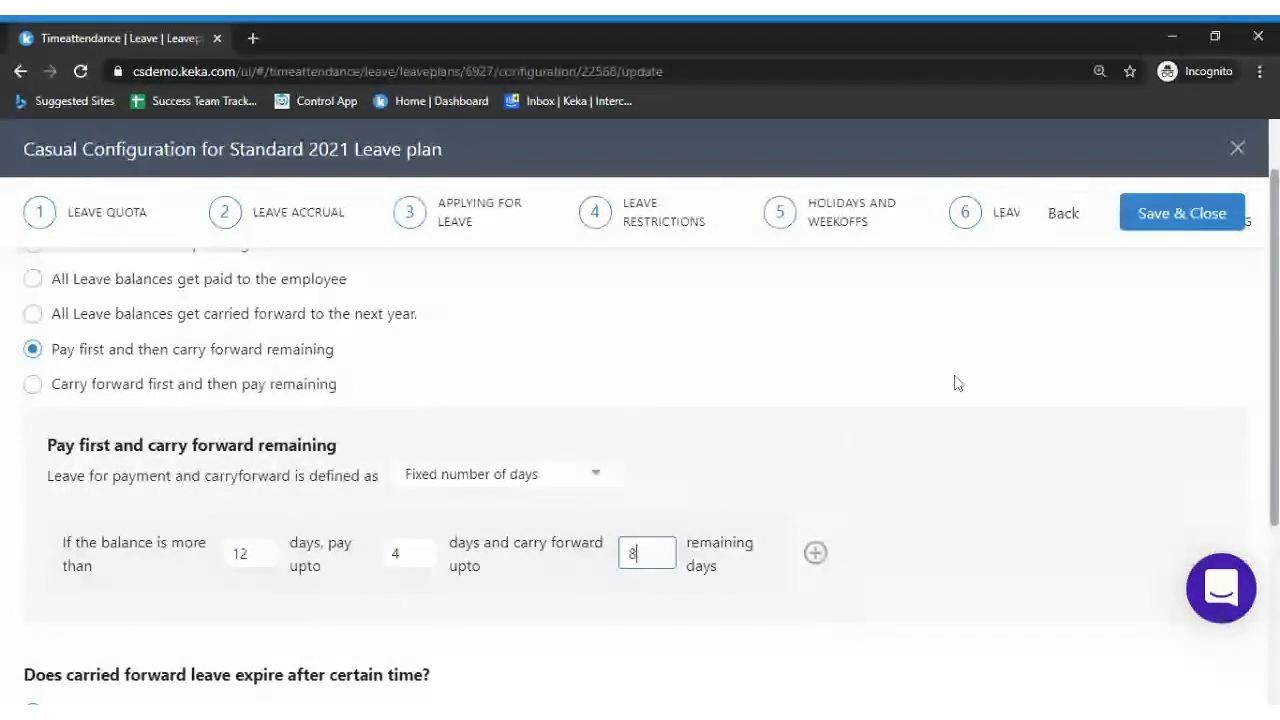
# Change the rule to pay up to 8 days and carry forward up to 4 remaining days
pyautogui.click(409, 553)
pyautogui.press('BackSpace')
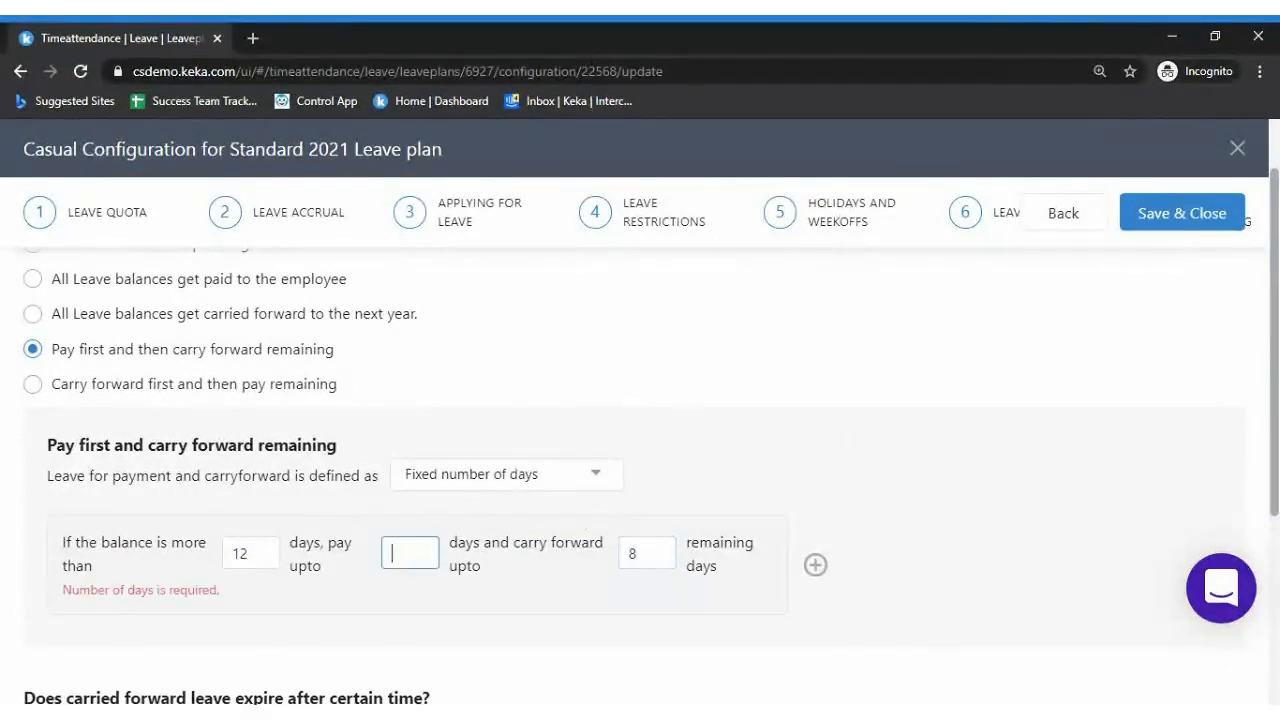
pyautogui.write('8')
pyautogui.click(647, 553)
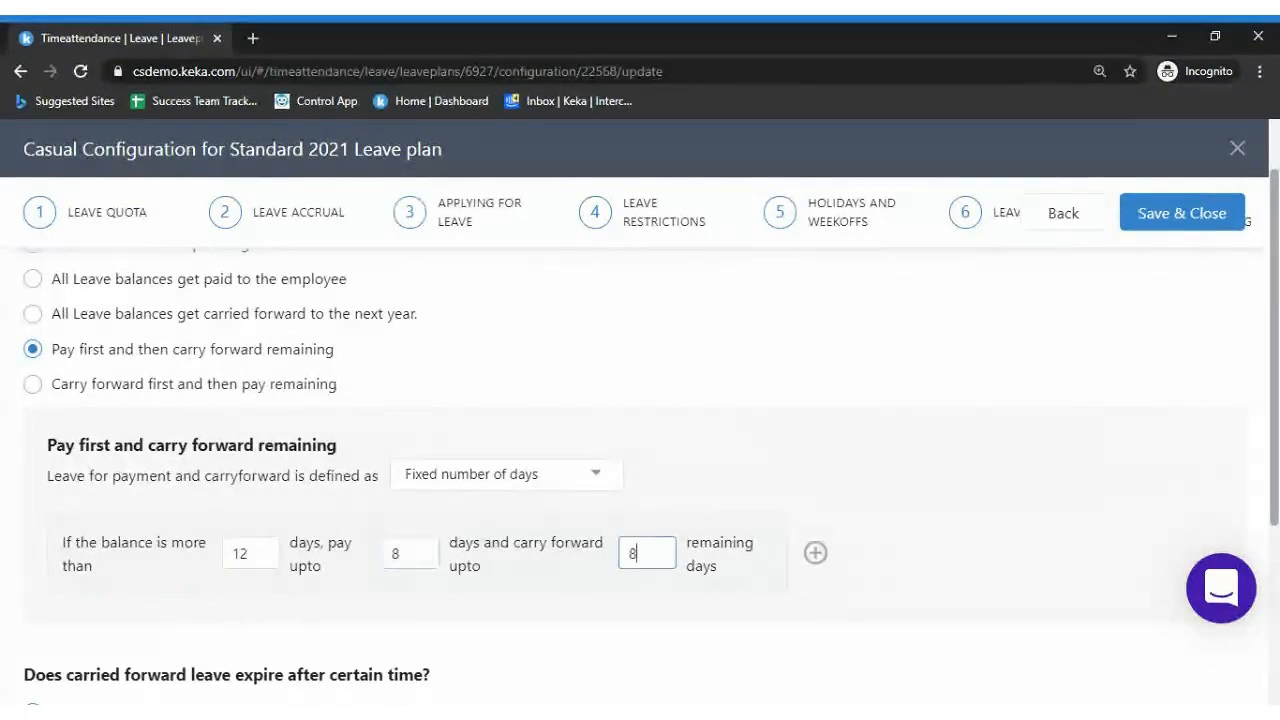
pyautogui.press('BackSpace')
pyautogui.write('5')
pyautogui.press('BackSpace')
pyautogui.write('4')
pyautogui.press('BackSpace')
pyautogui.write('4')
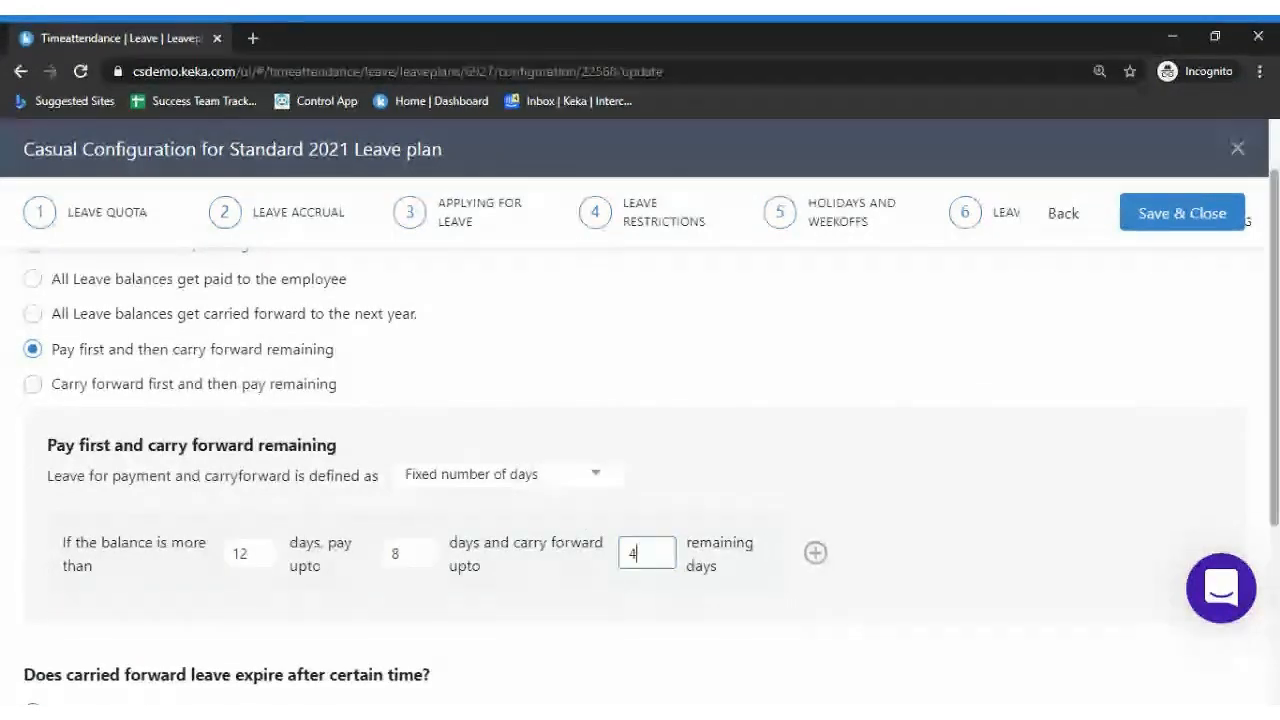
pyautogui.click(1218, 352)
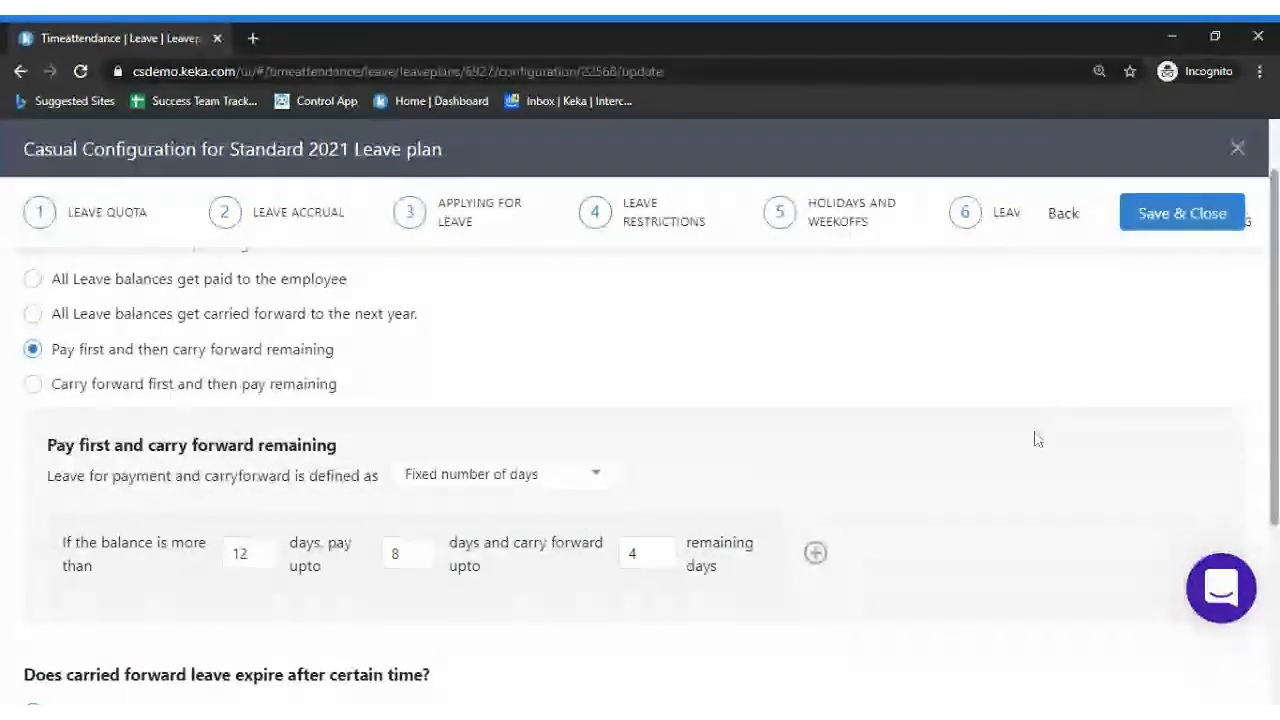
pyautogui.click(250, 553)
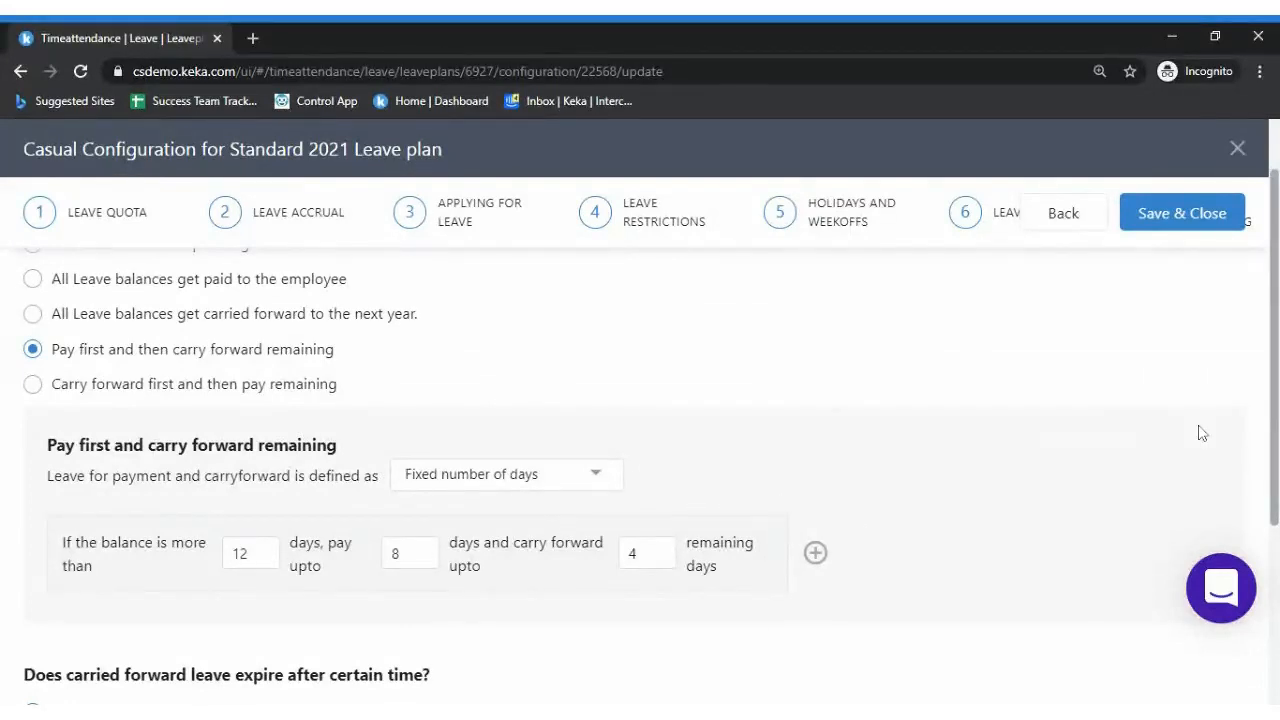
# Define payment and carry forward as a percentage of remaining leave for balances above 12, paying 60% and carrying forward 40%
pyautogui.moveTo(1274, 405); pyautogui.dragTo(1274, 424)
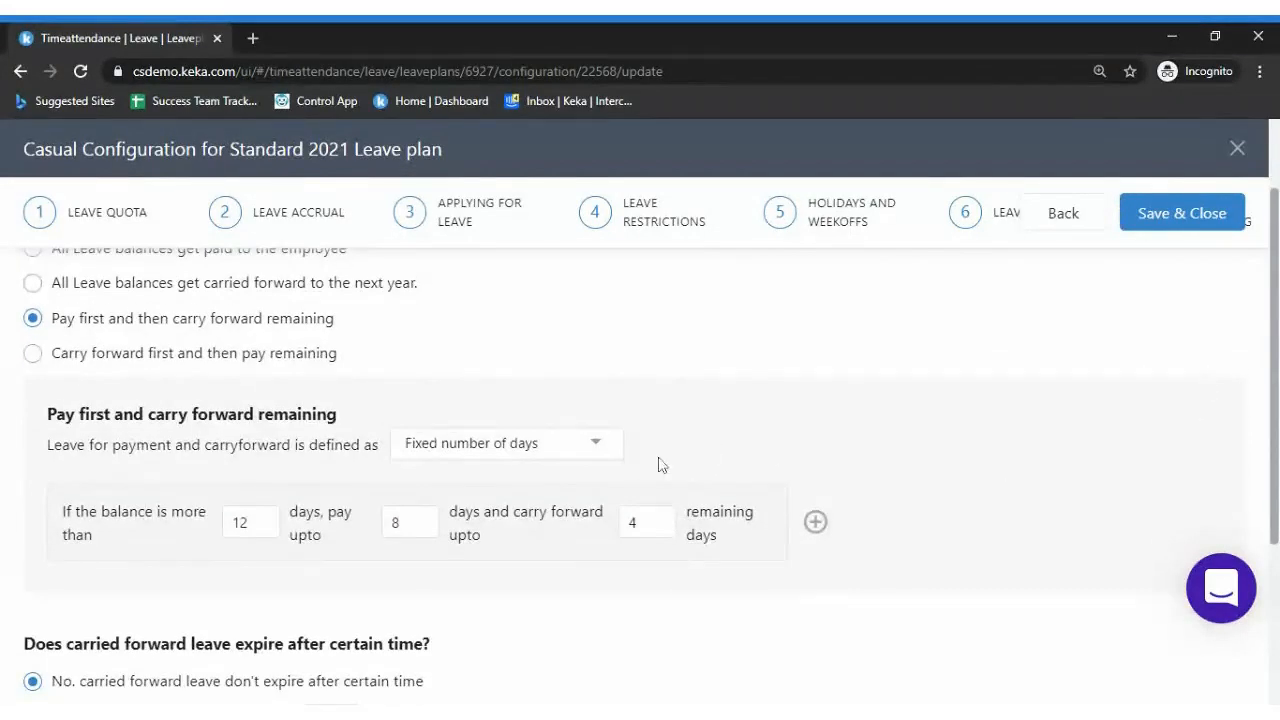
pyautogui.click(588, 448)
pyautogui.click(557, 513)
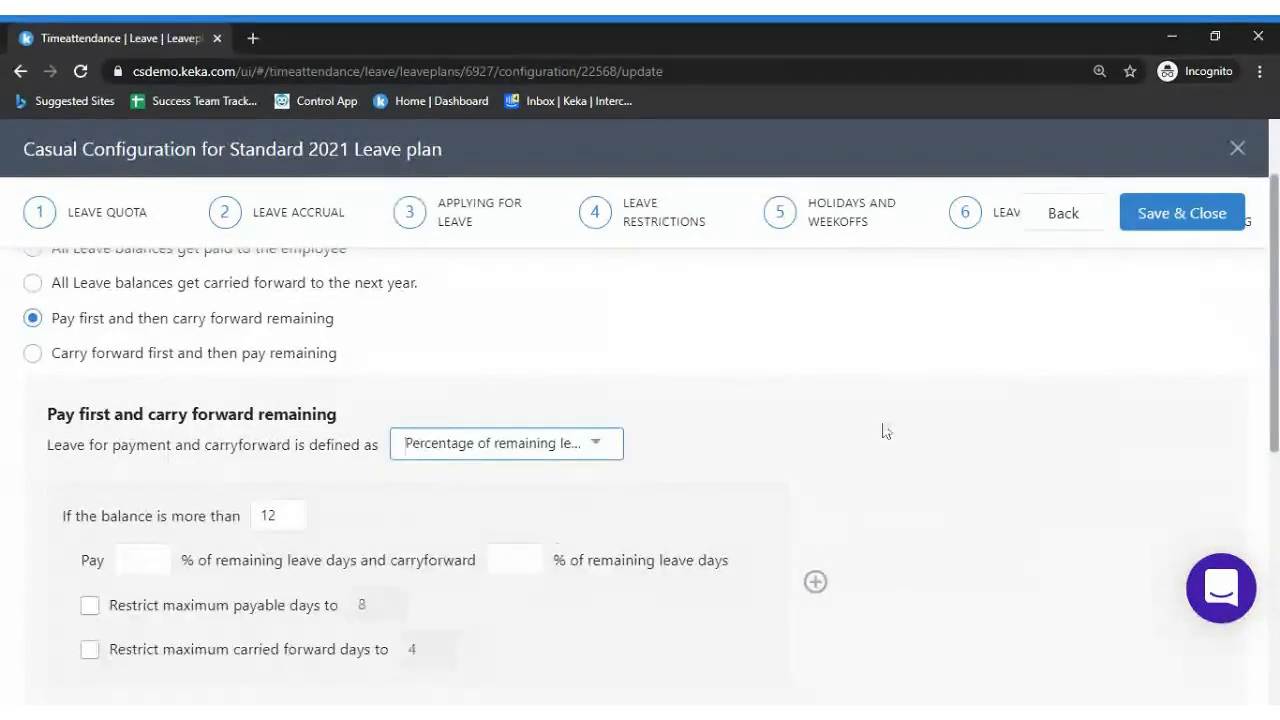
pyautogui.scroll(-1, 1276, 303)
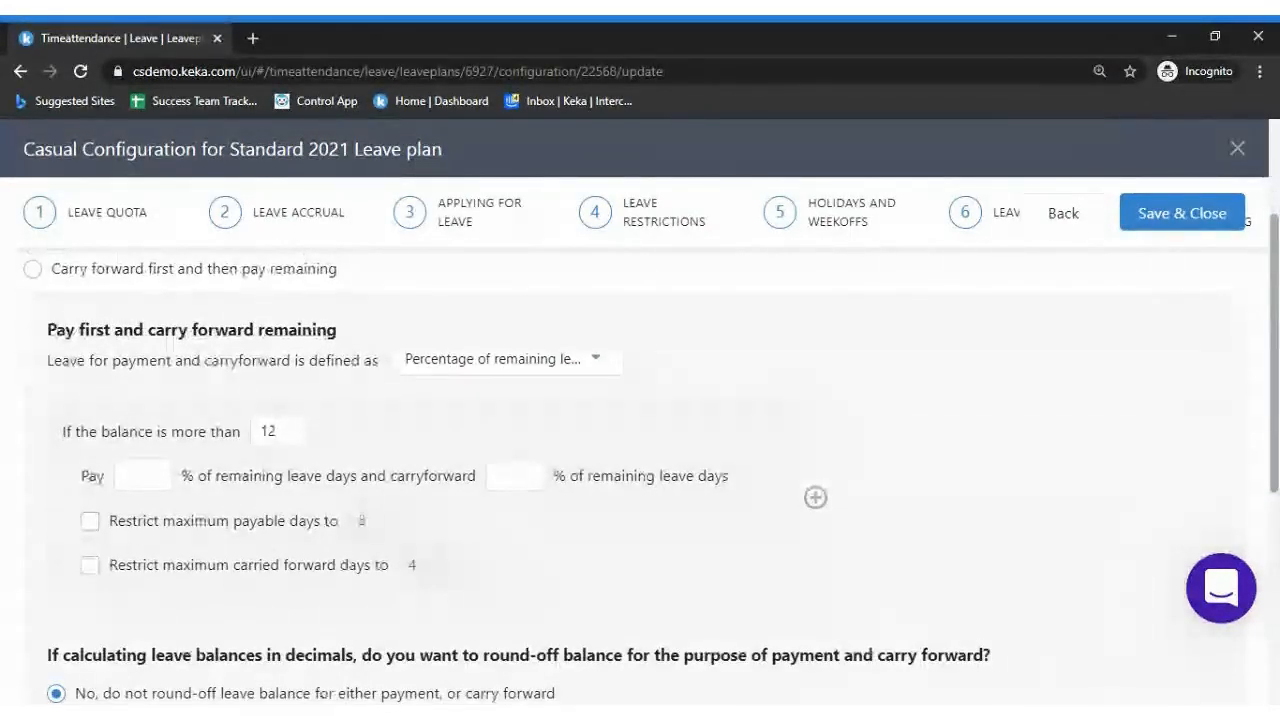
pyautogui.click(143, 476)
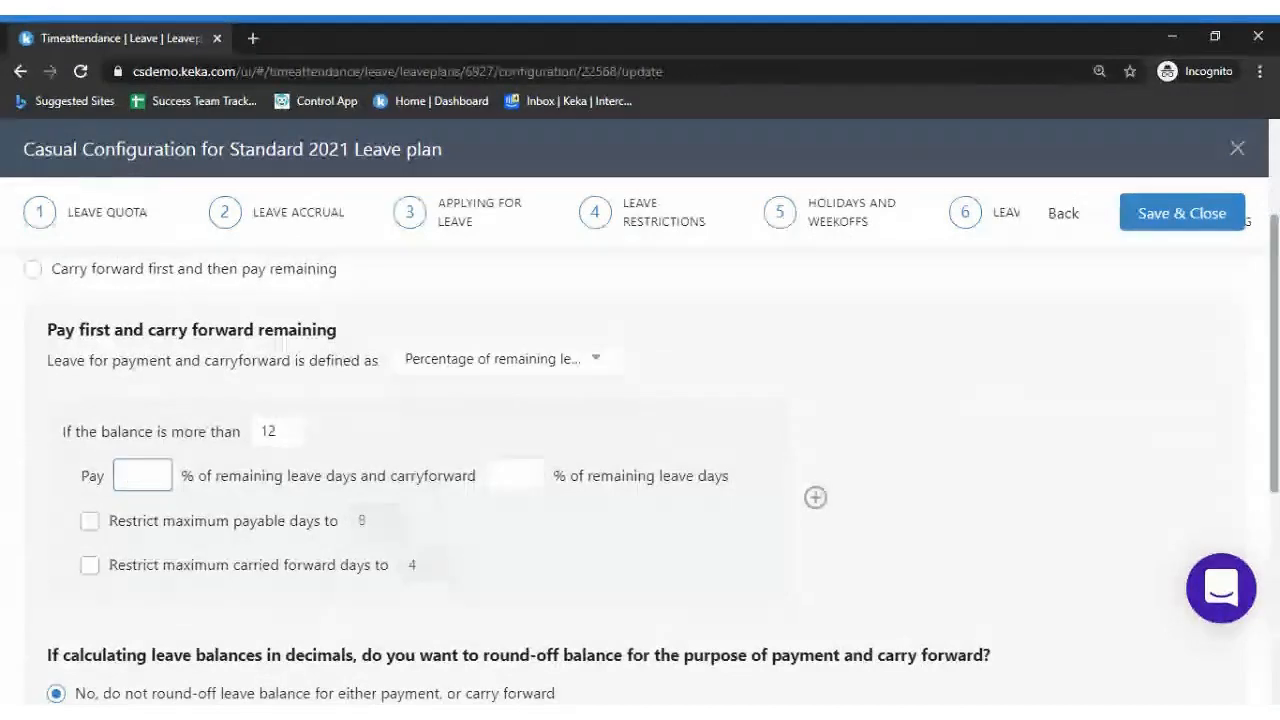
pyautogui.write('60')
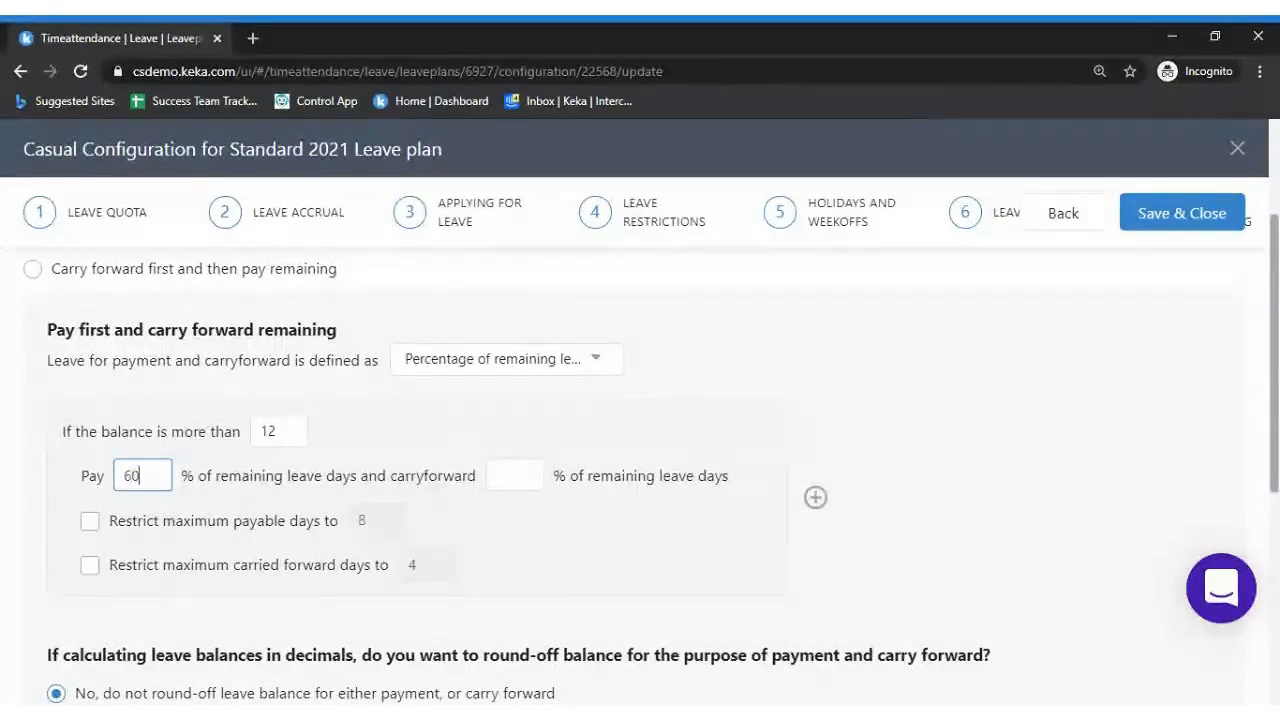
pyautogui.click(524, 477)
pyautogui.write('40')
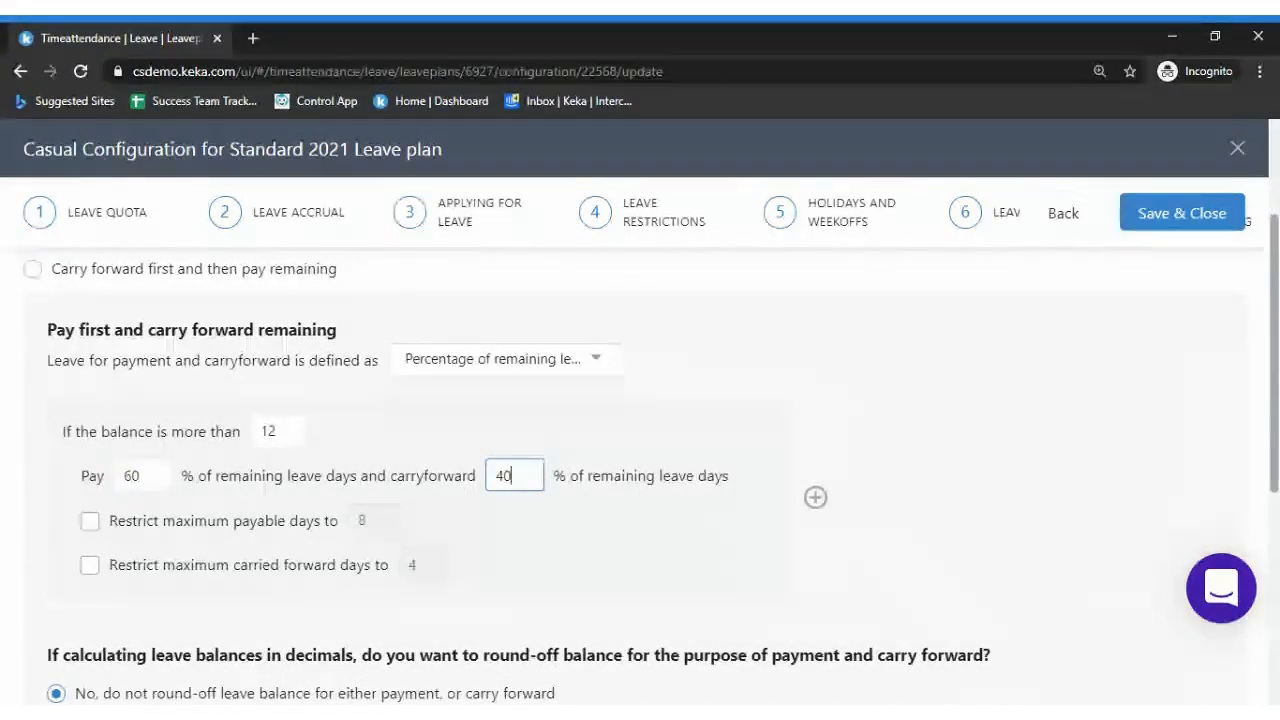
pyautogui.click(1069, 438)
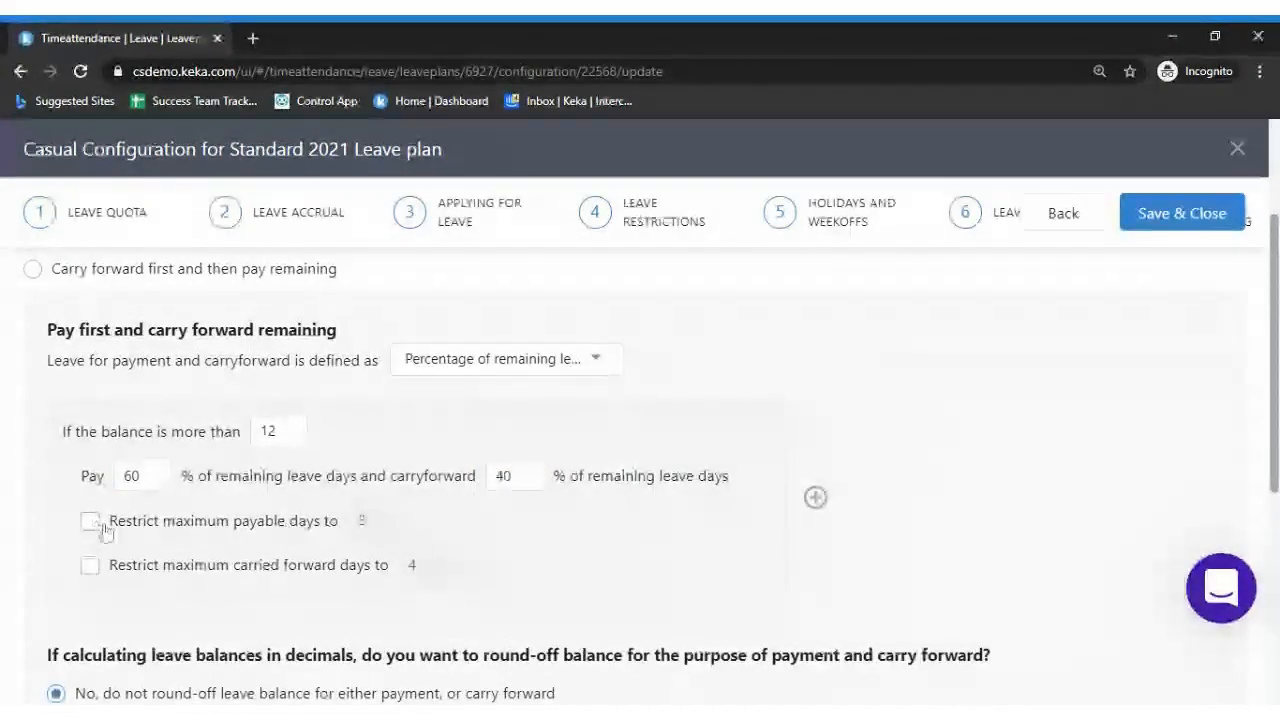
# Restrict the maximum payable days to 8 and the maximum carried forward days to 4
pyautogui.click(99, 529)
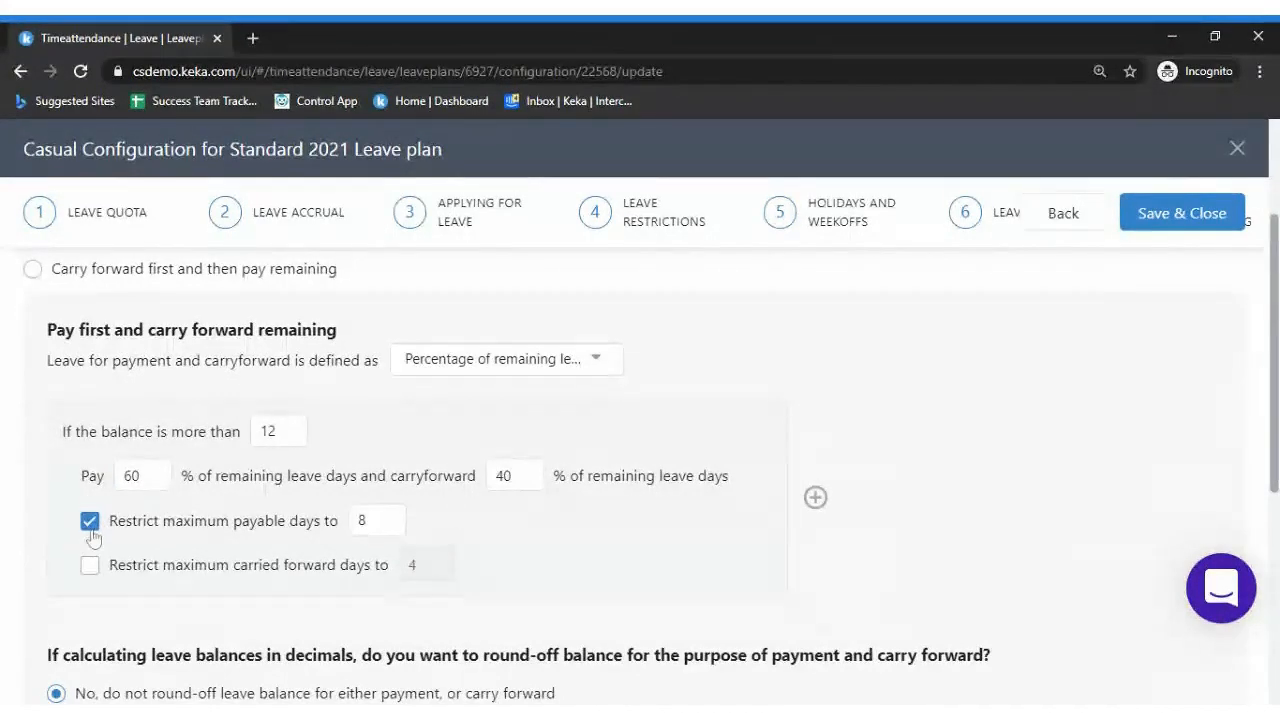
pyautogui.click(94, 567)
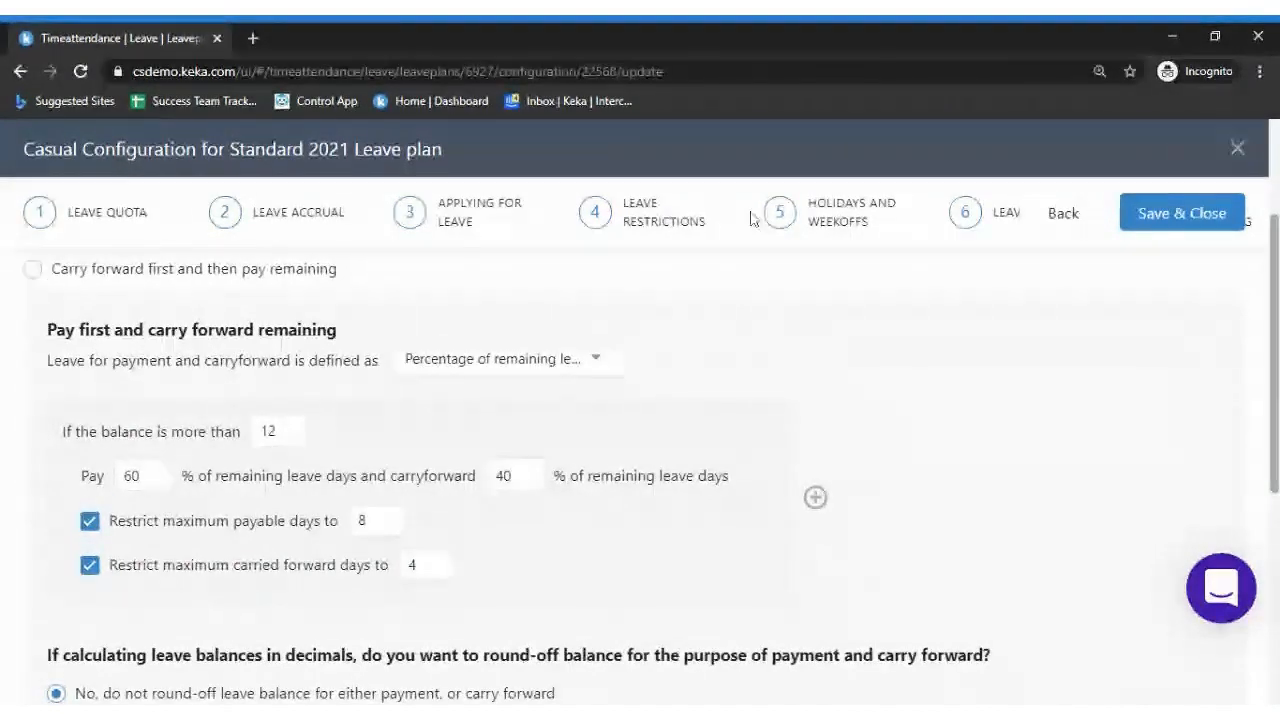
pyautogui.click(678, 712)
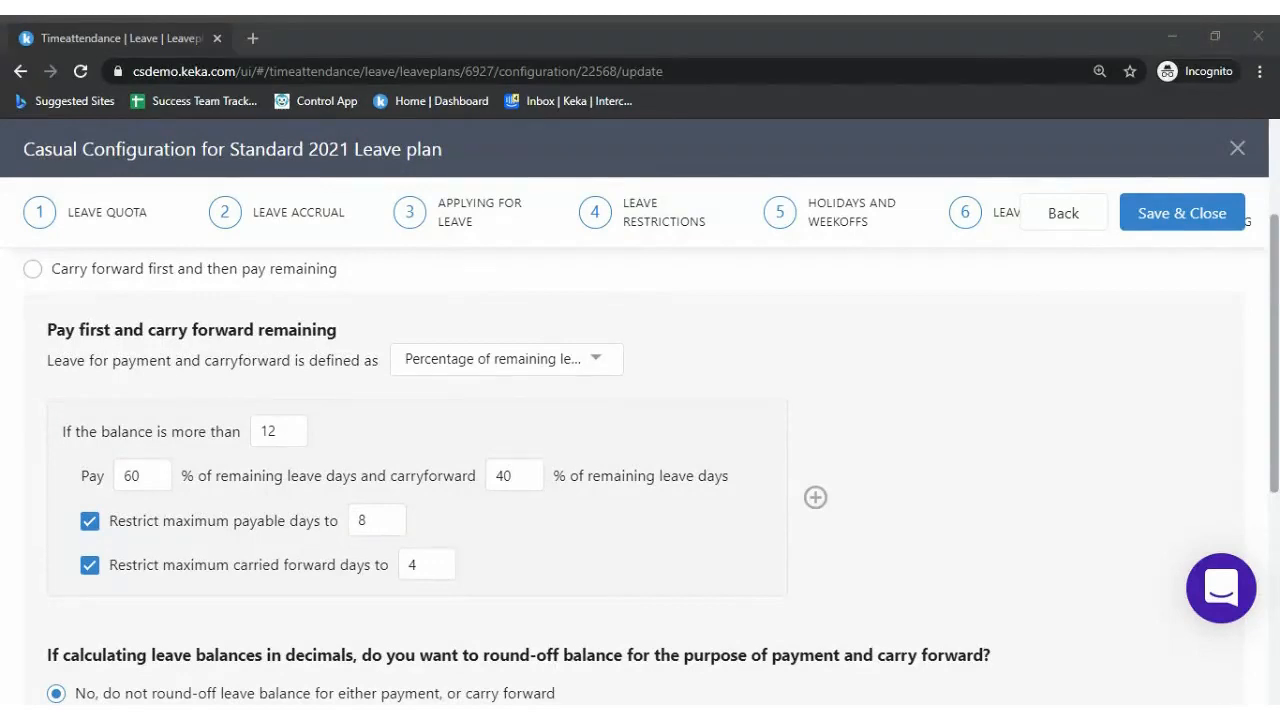
pyautogui.click(669, 637)
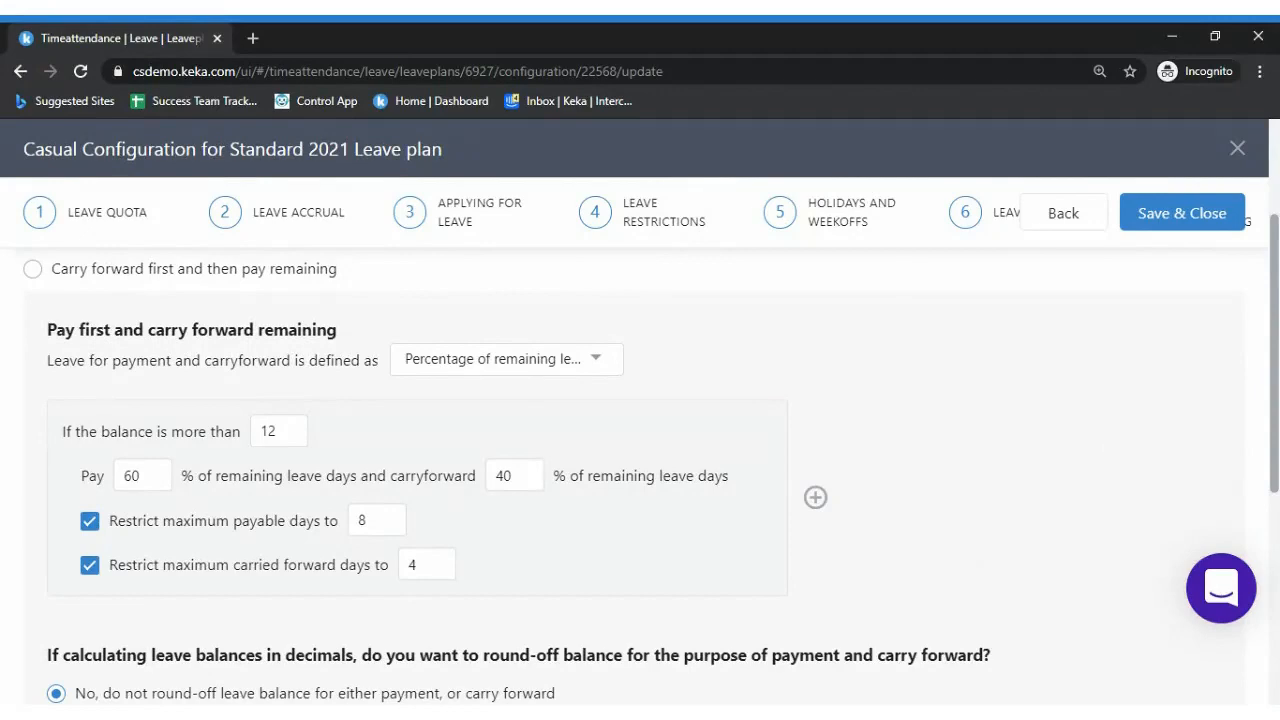
# Choose to carry forward first and then pay the remaining year-end balance, defined as a fixed number of days
pyautogui.scroll(-3, 1268, 400)
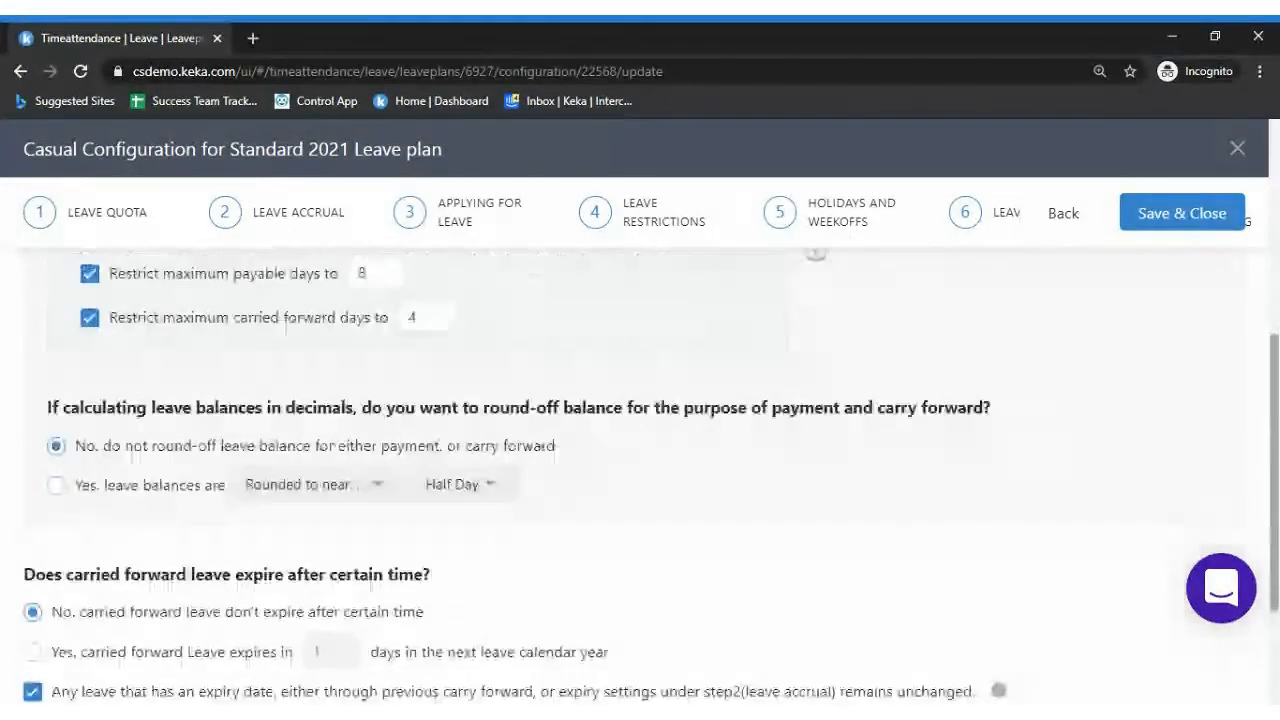
pyautogui.scroll(3, 1268, 400)
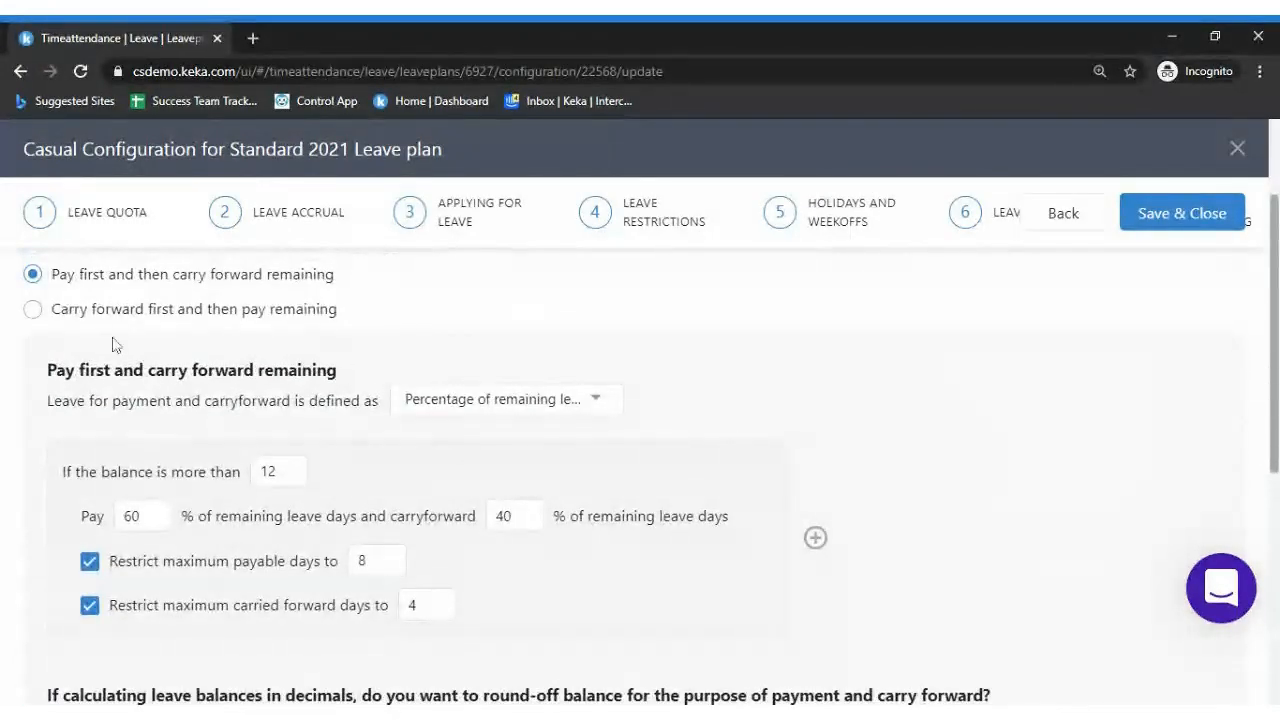
pyautogui.click(107, 318)
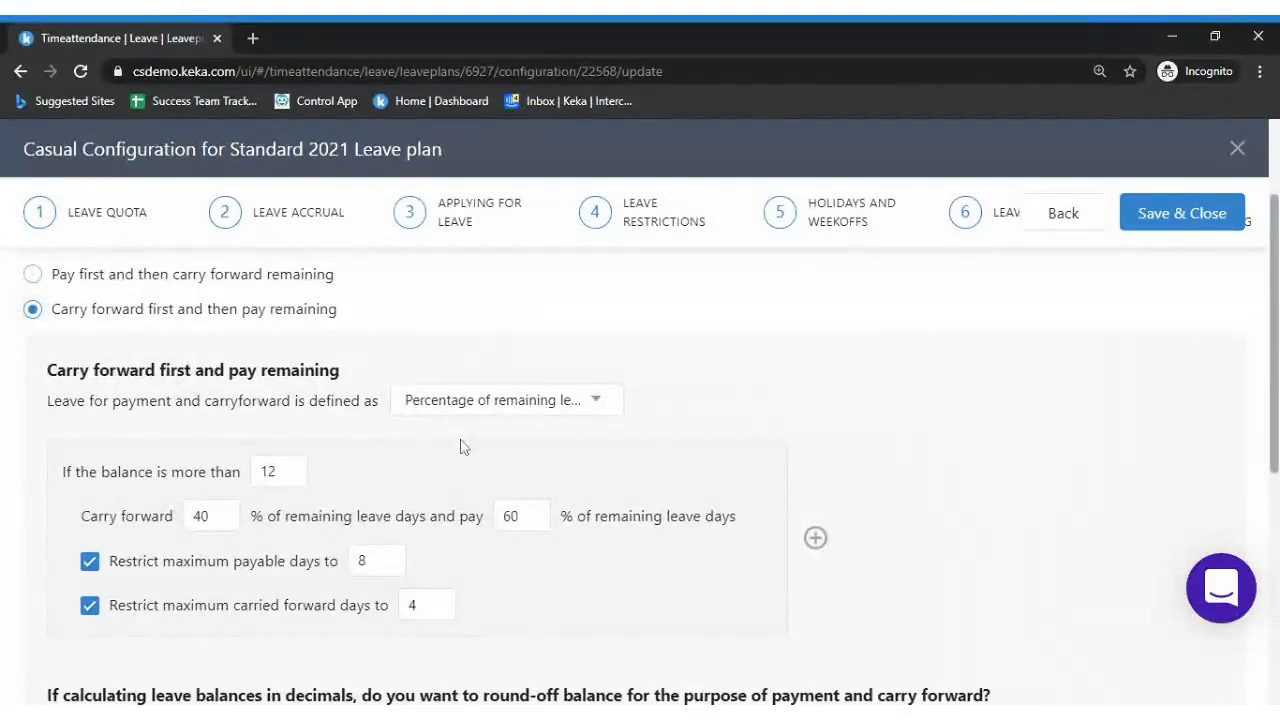
pyautogui.click(569, 399)
pyautogui.click(575, 440)
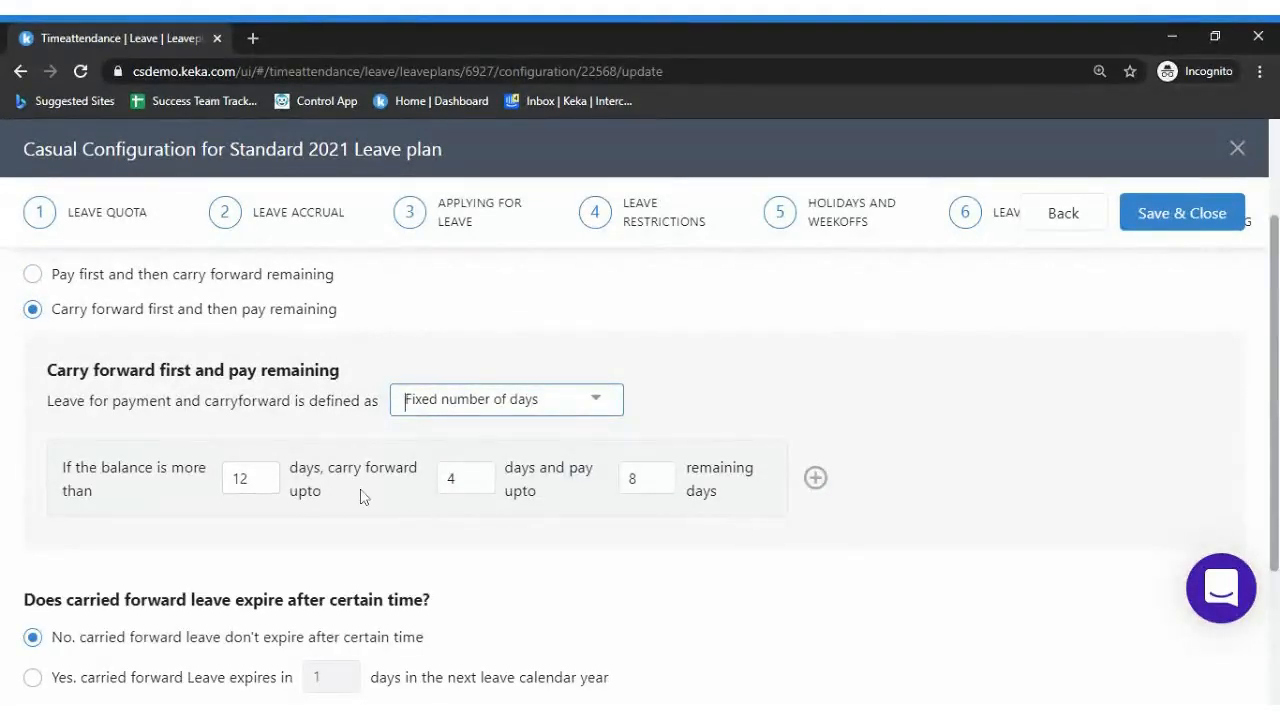
# Set the year-end rule to carry forward up to 4 days and pay up to 8 remaining days
pyautogui.click(460, 478)
pyautogui.press('BackSpace')
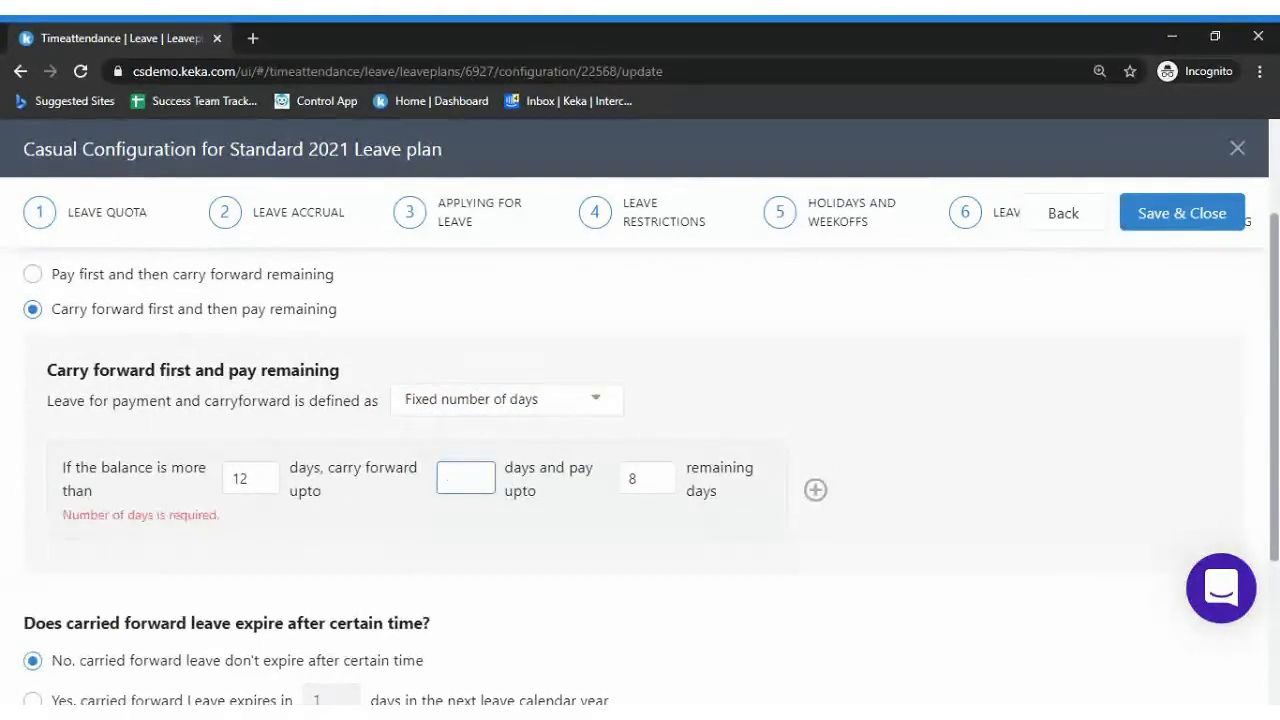
pyautogui.write('4')
pyautogui.click(640, 478)
pyautogui.press('BackSpace')
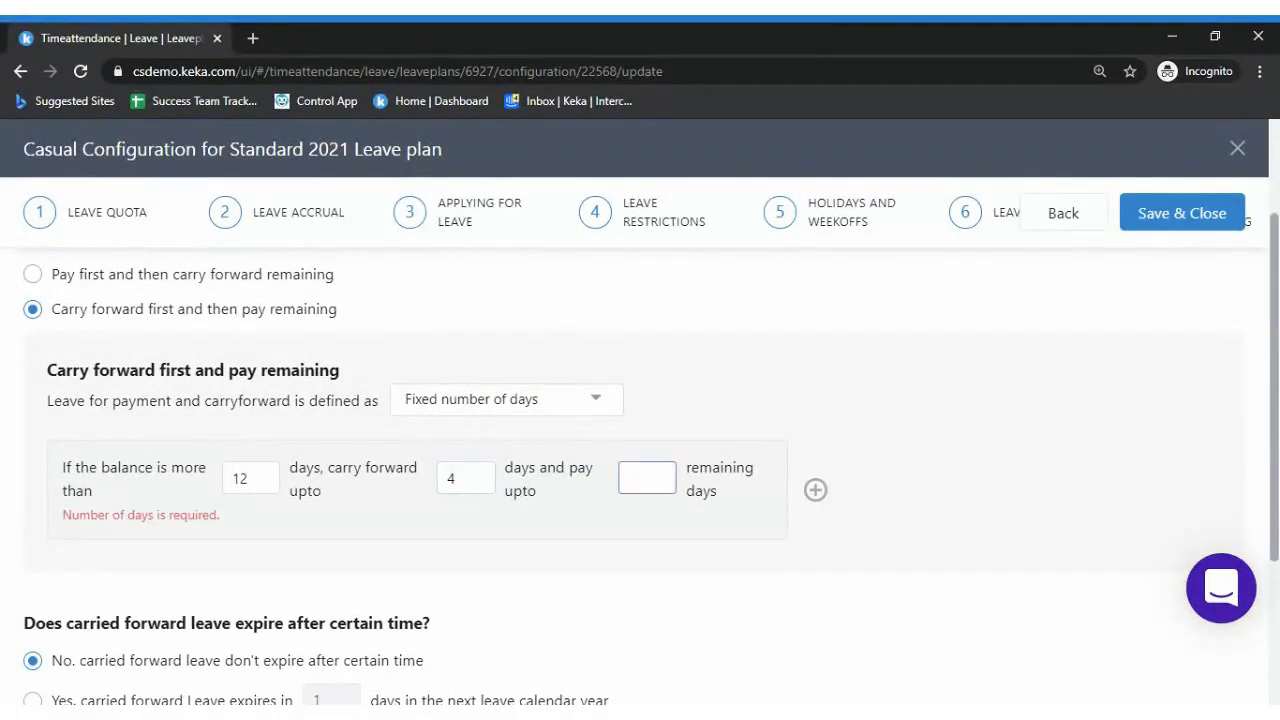
pyautogui.write('8')
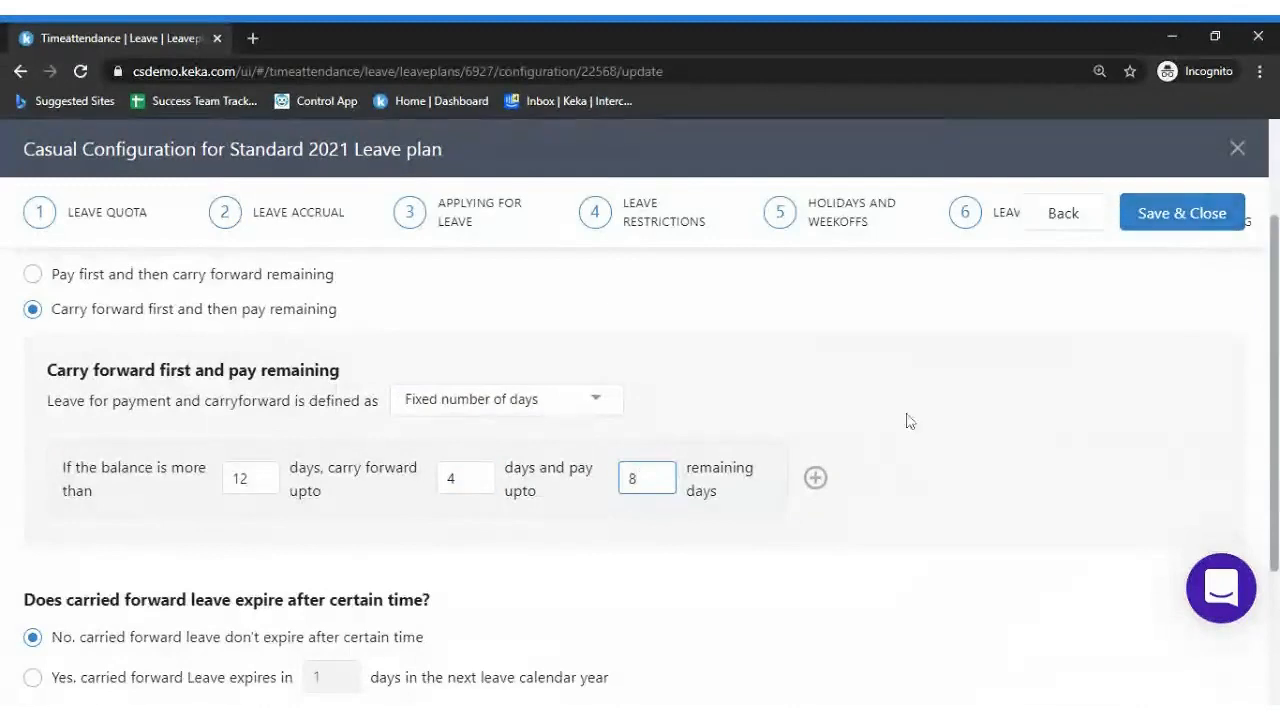
# Set the balance threshold of the carry-forward-first rule to 15 days
pyautogui.doubleClick(240, 478)
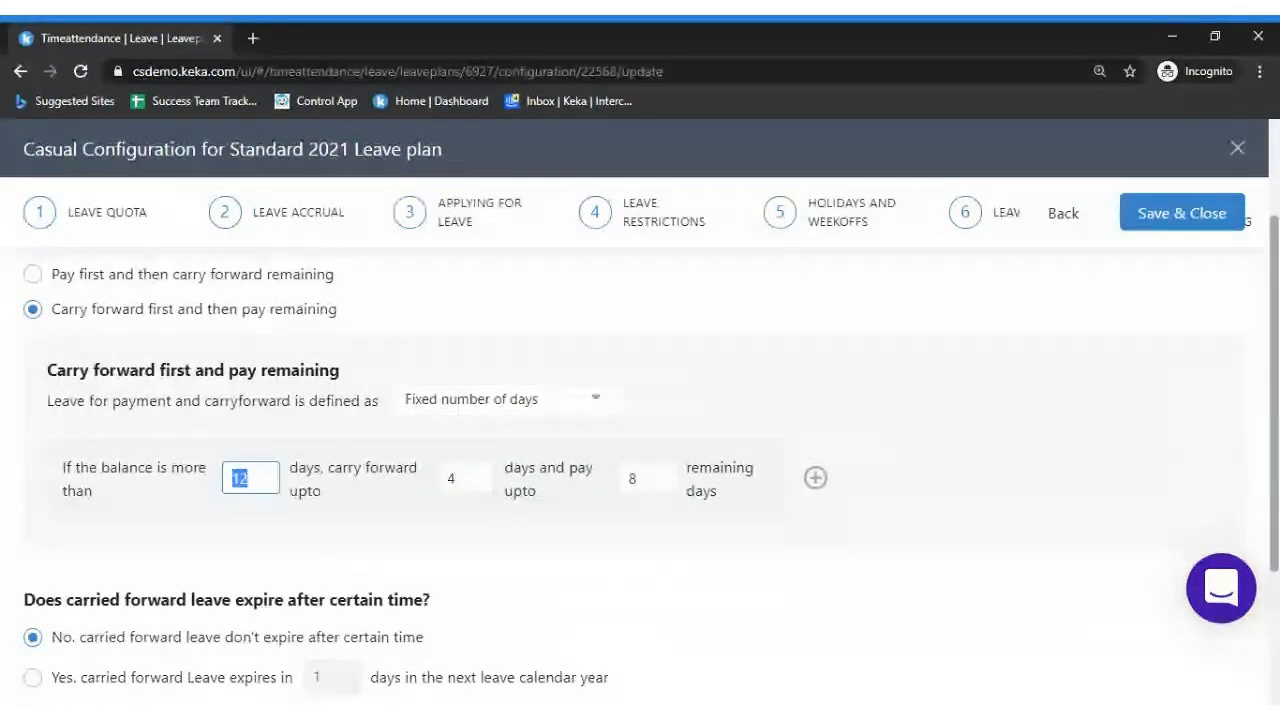
pyautogui.write('15')
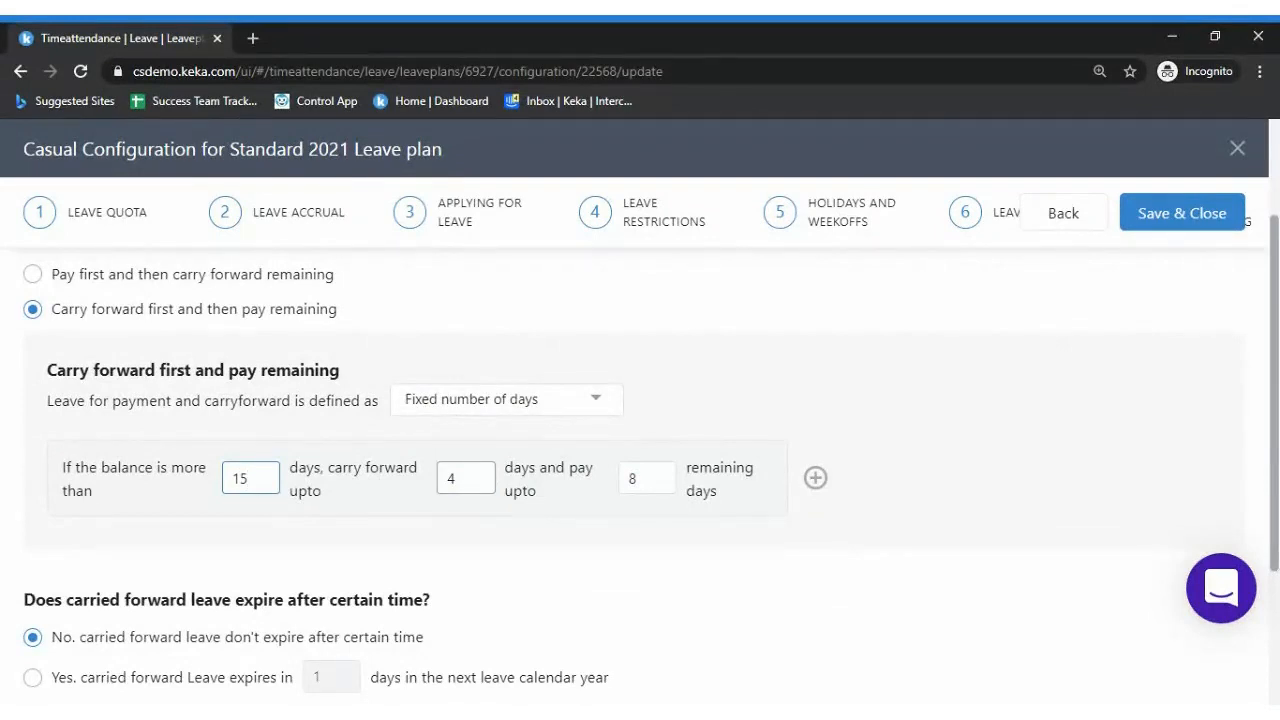
pyautogui.press('Tab')
pyautogui.press('Tab')
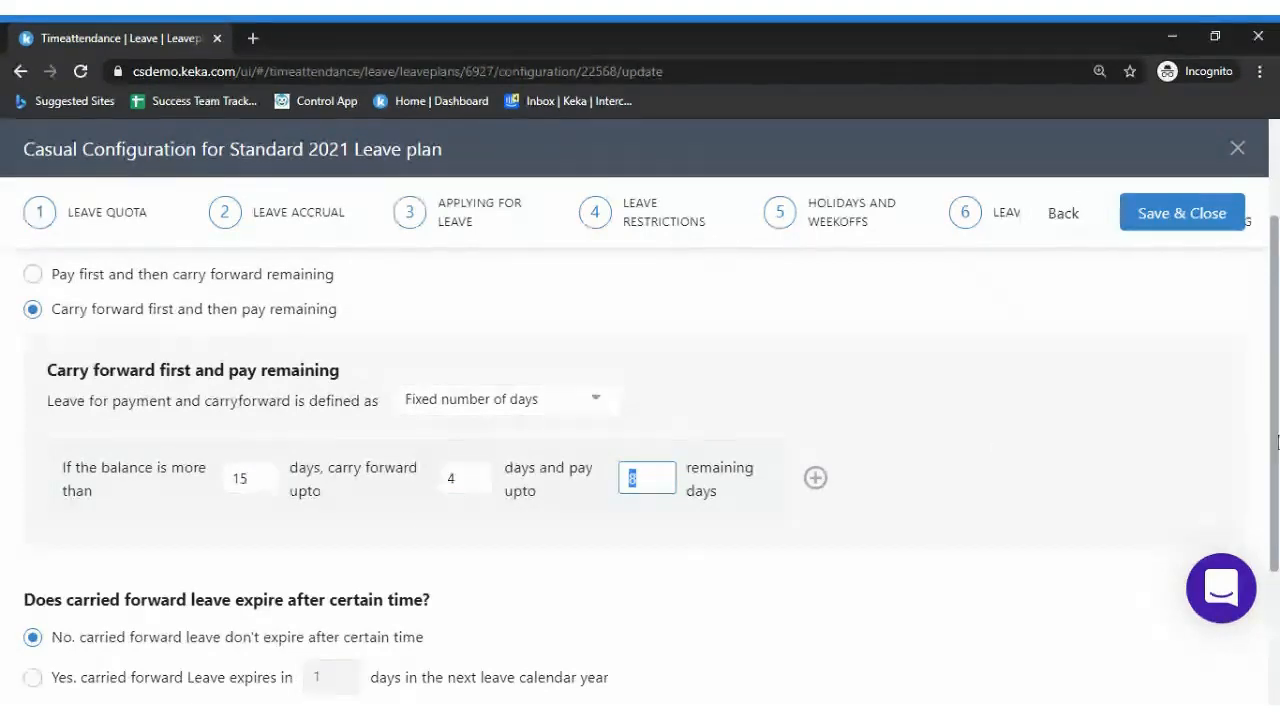
pyautogui.press('Tab')
# Make carried forward leave expire in 90 days in the next leave calendar year
pyautogui.scroll(-1, 640, 460)
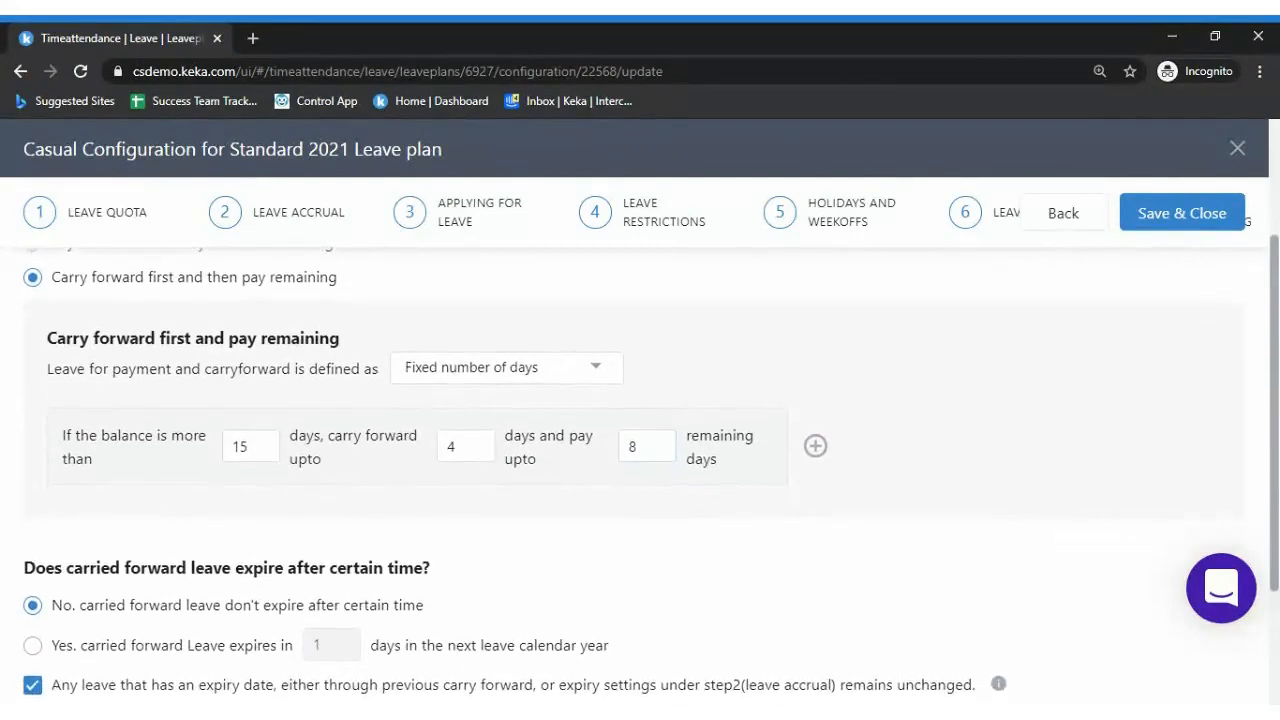
pyautogui.scroll(2, 640, 460)
pyautogui.scroll(-2, 640, 460)
pyautogui.scroll(-3, 640, 475)
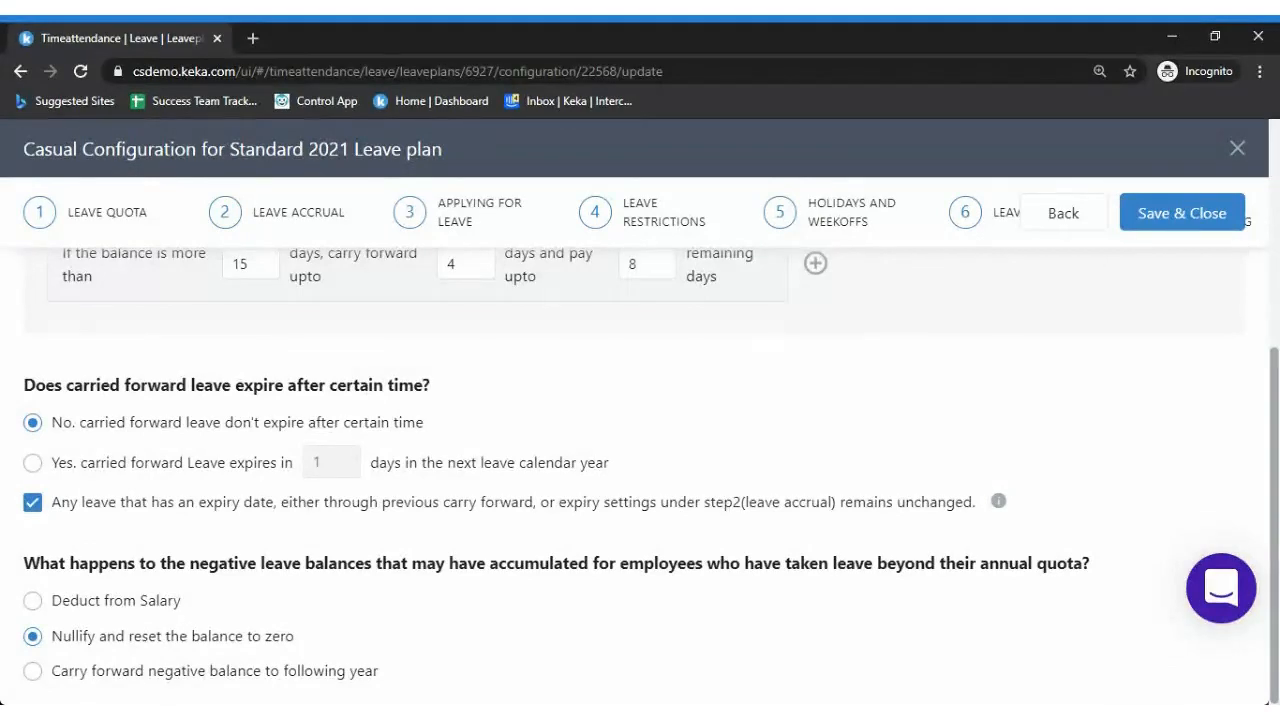
pyautogui.click(134, 466)
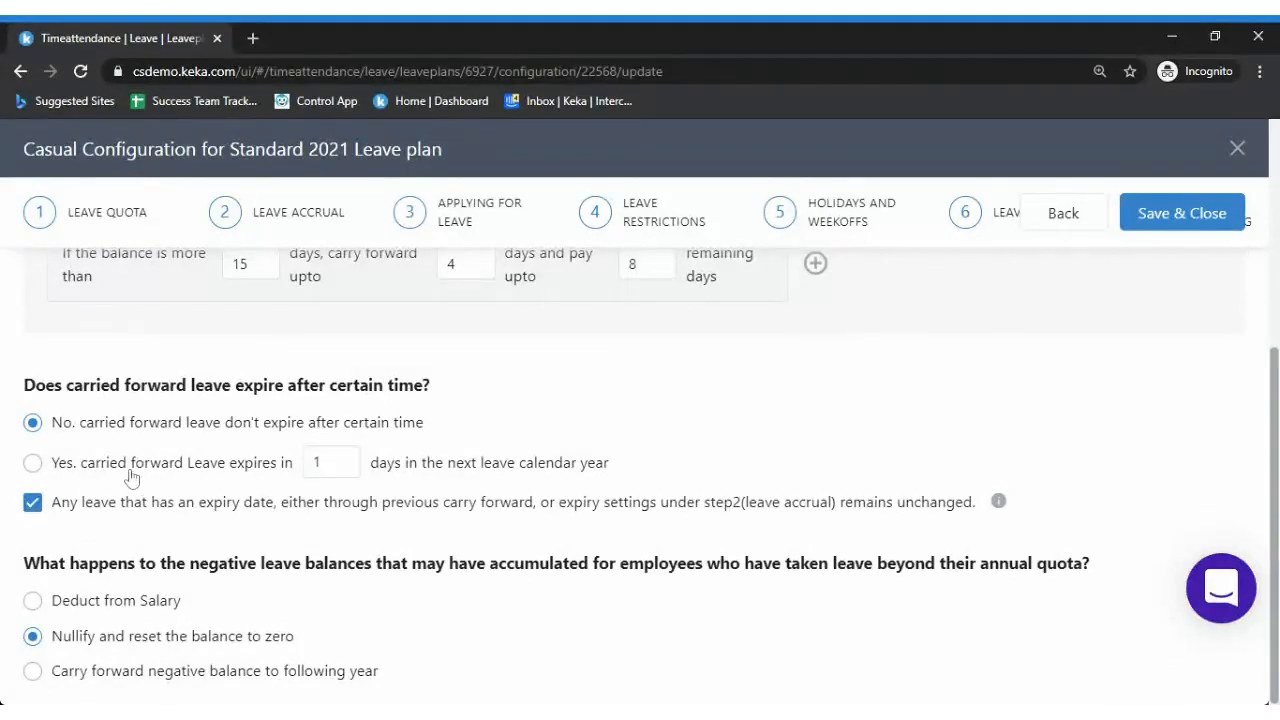
pyautogui.click(344, 452)
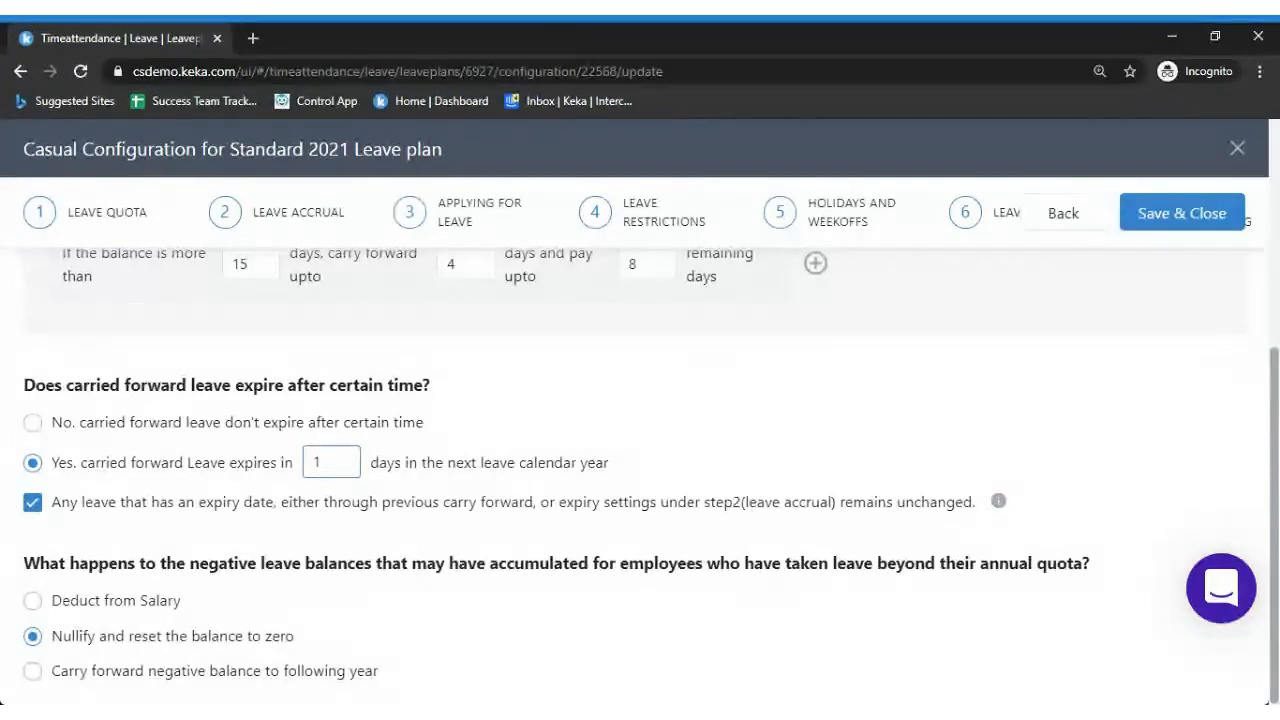
pyautogui.press('BackSpace')
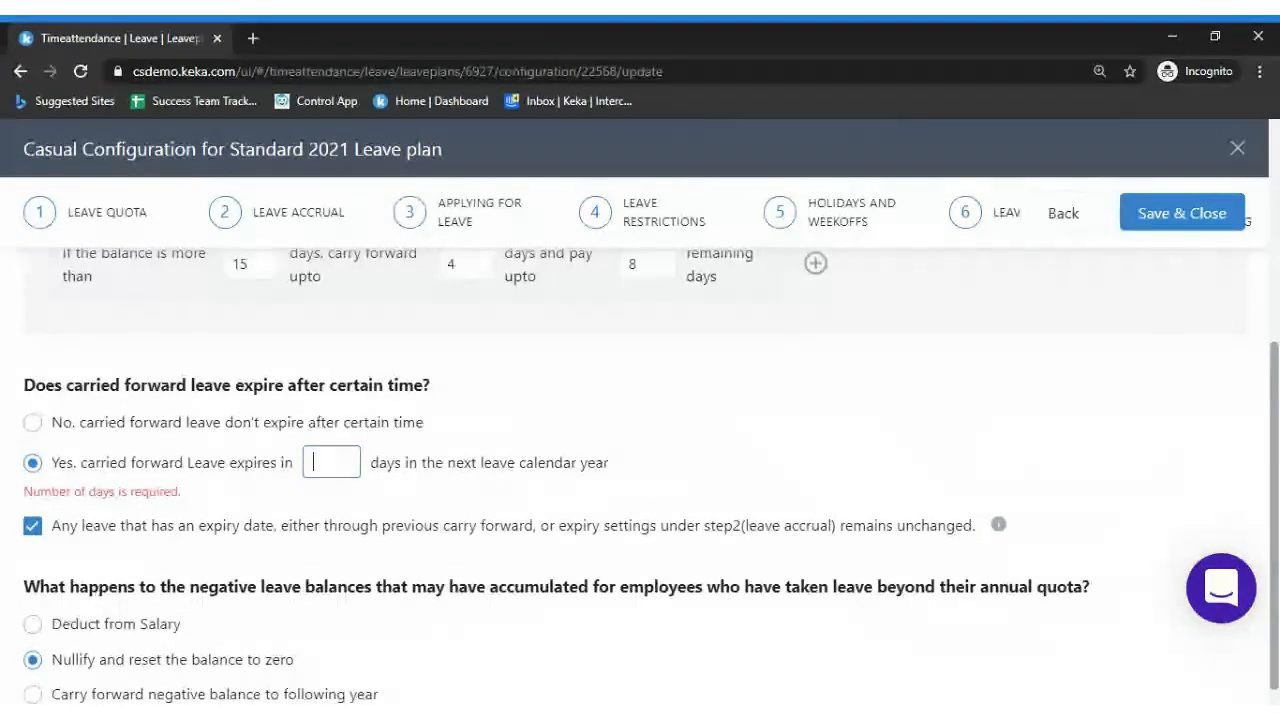
pyautogui.write('90')
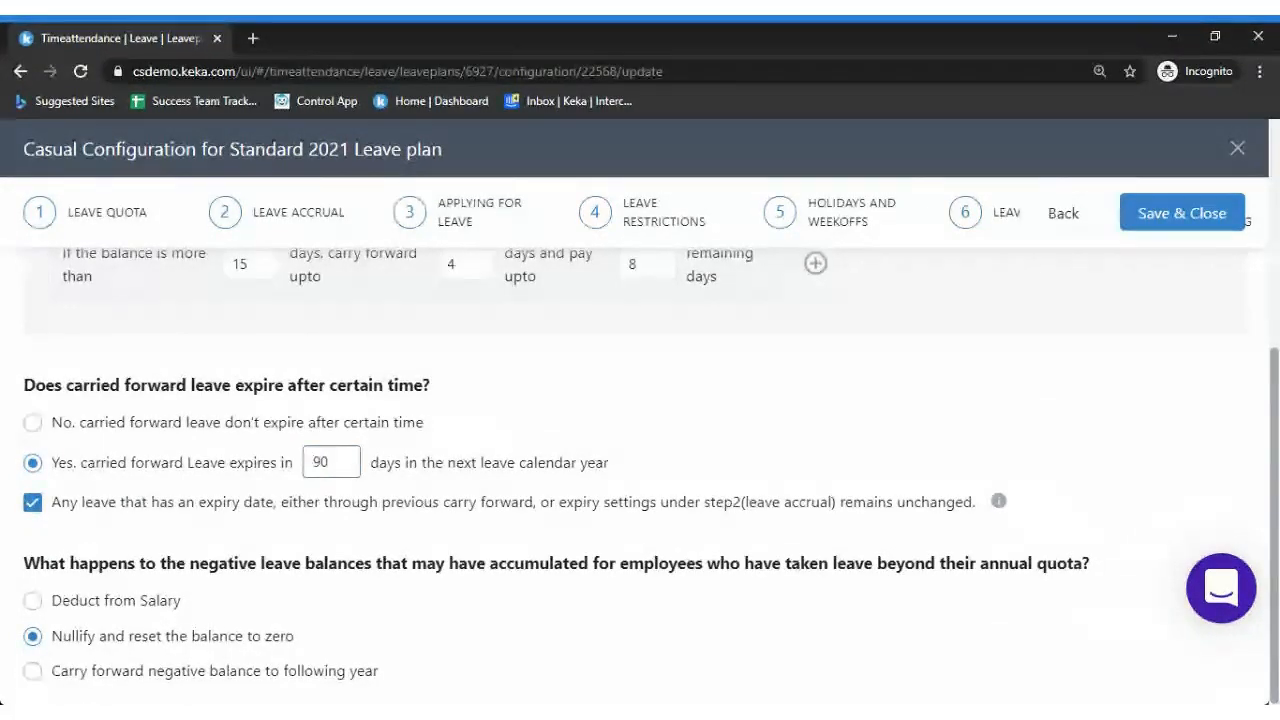
# Change the carried forward leave expiry to 180 days and toggle the option leaving existing expiry dates unchanged off and back on
pyautogui.press('BackSpace')
pyautogui.press('BackSpace')
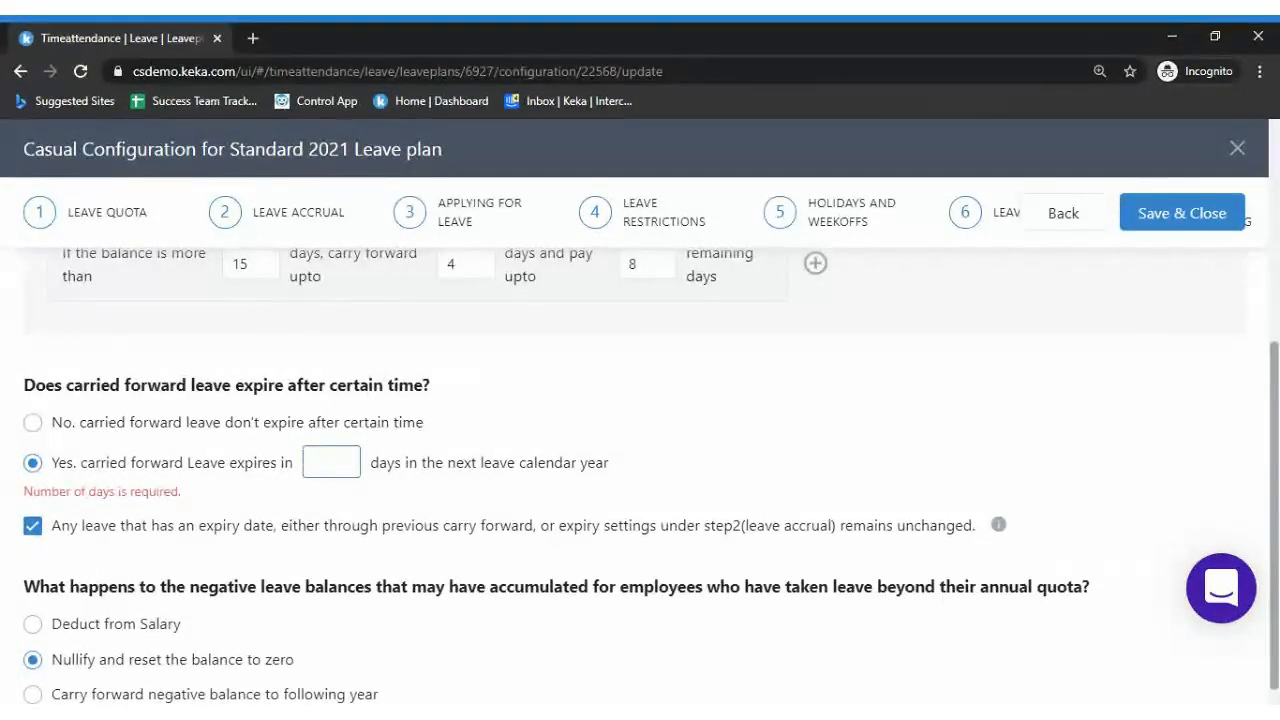
pyautogui.write('180')
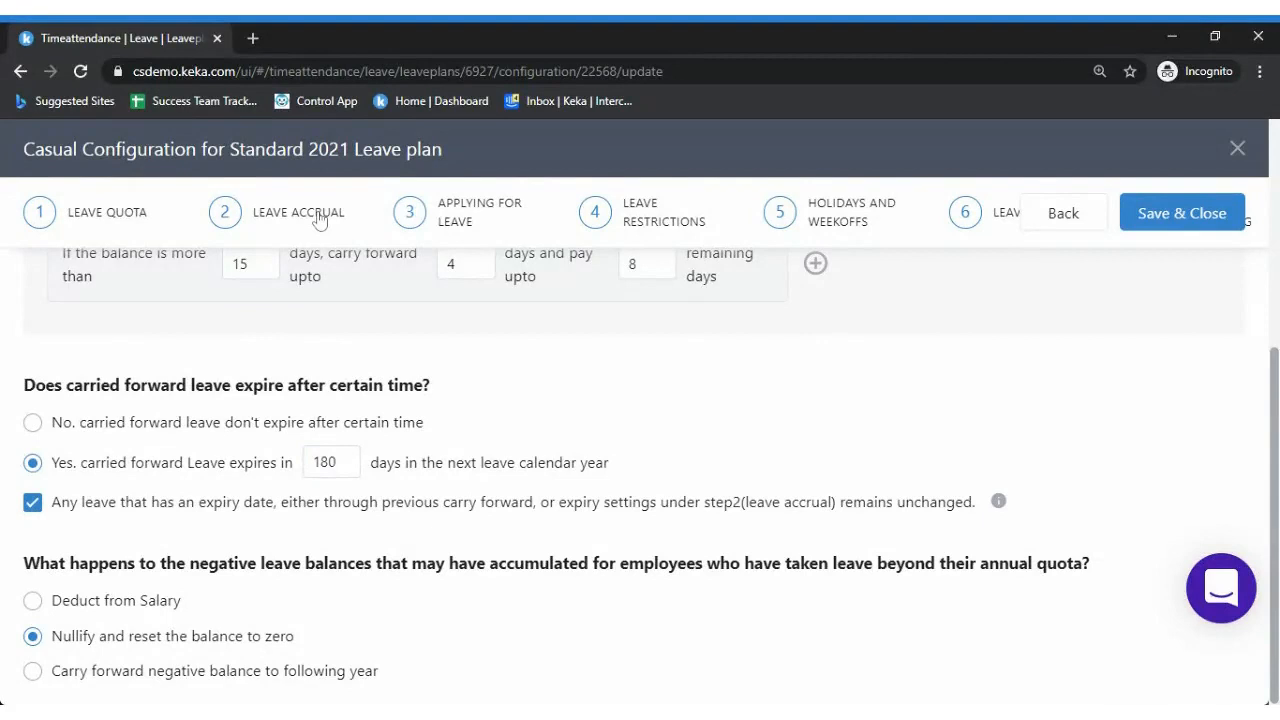
pyautogui.click(33, 505)
pyautogui.click(34, 506)
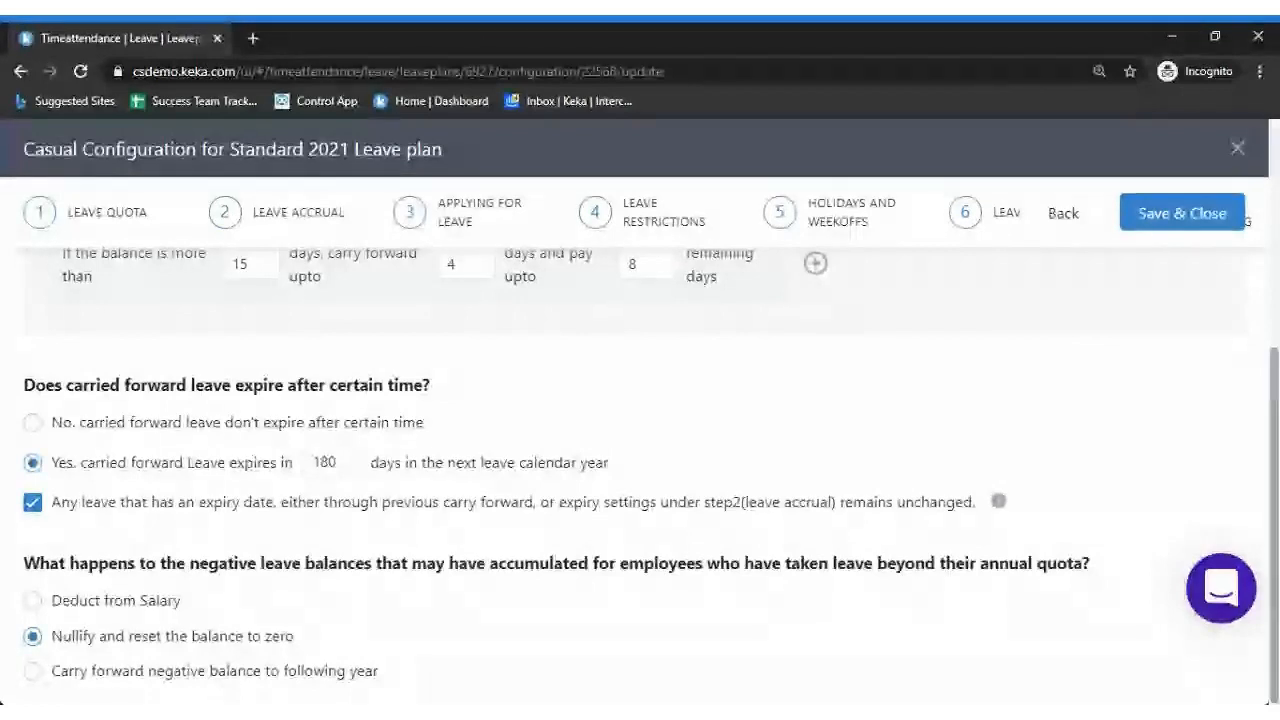
# Try deducting negative leave balances from salary and carrying them to the following year, and return to nullifying and resetting to zero
pyautogui.click(130, 606)
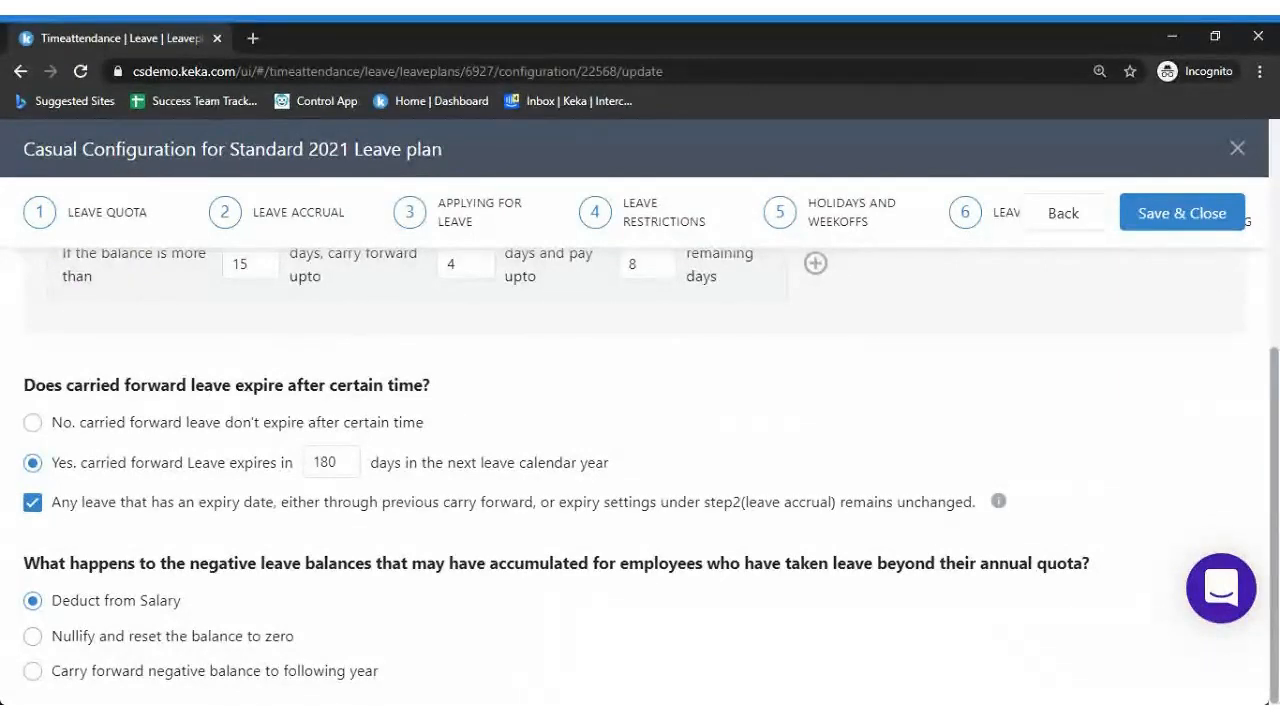
pyautogui.click(118, 679)
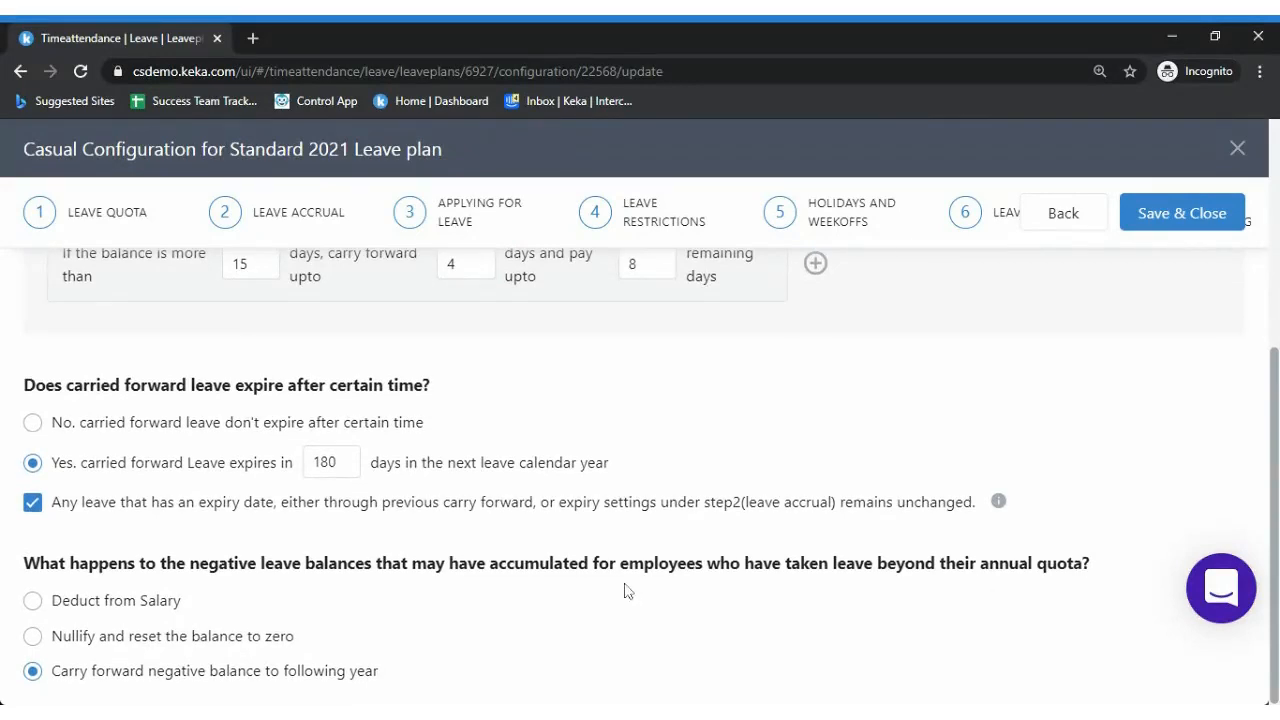
pyautogui.click(194, 640)
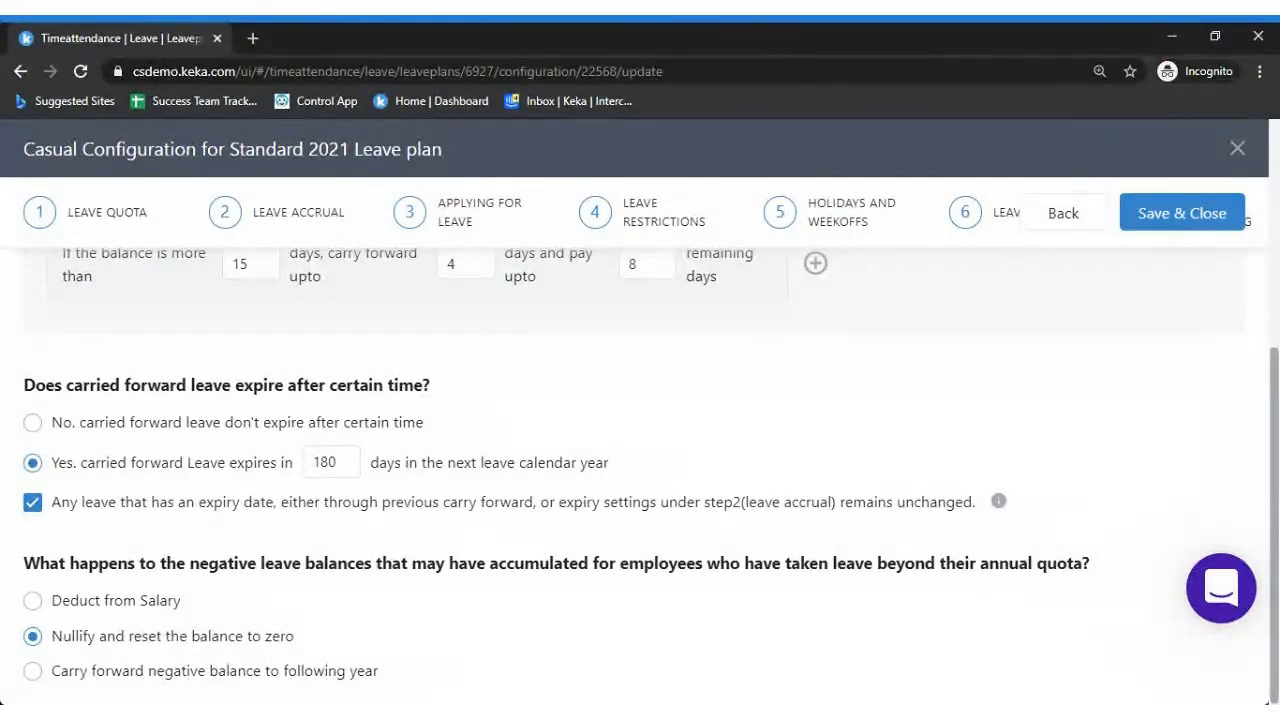
# Save and close the Casual leave configuration for the Standard 2021 leave plan
pyautogui.scroll(4, 640, 450)
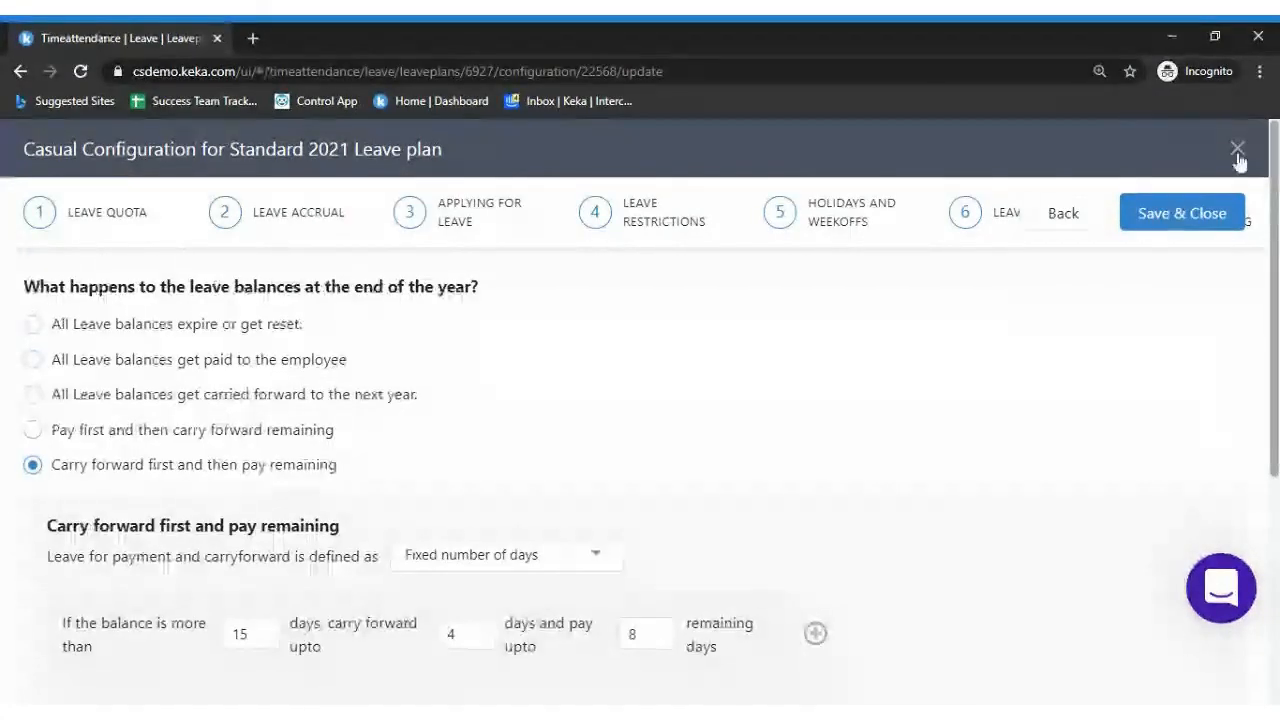
pyautogui.click(1196, 215)
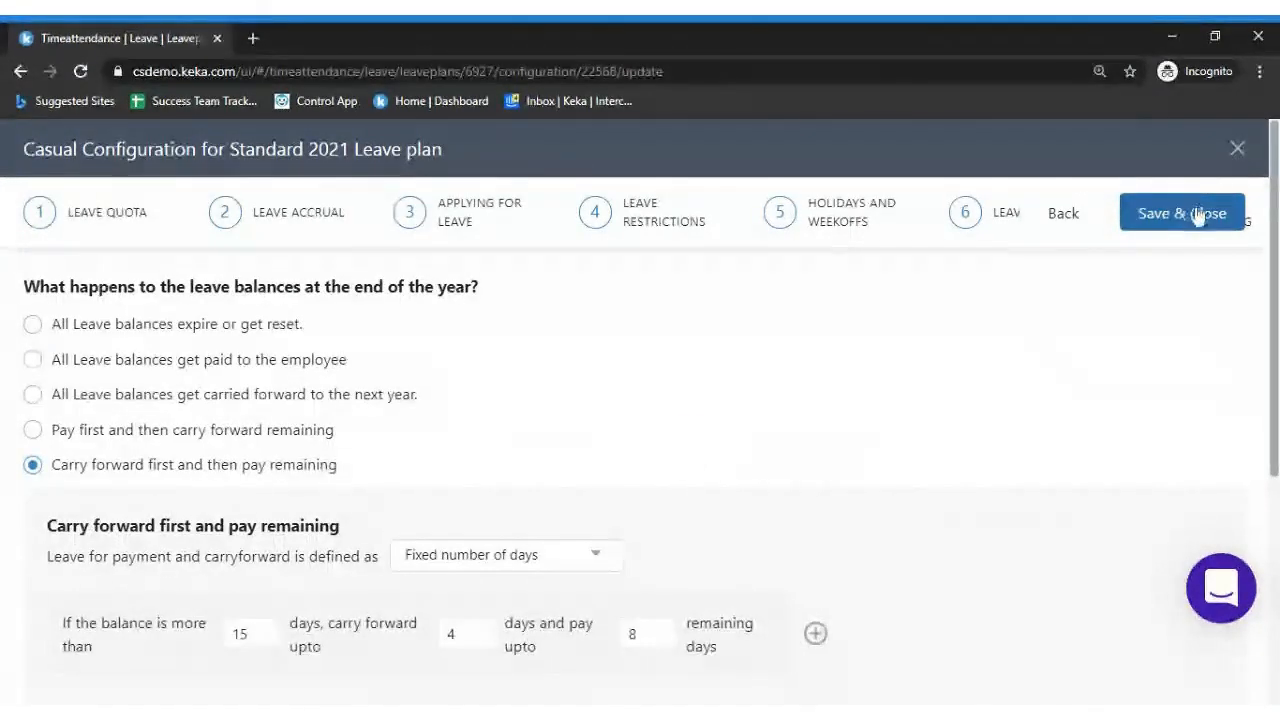